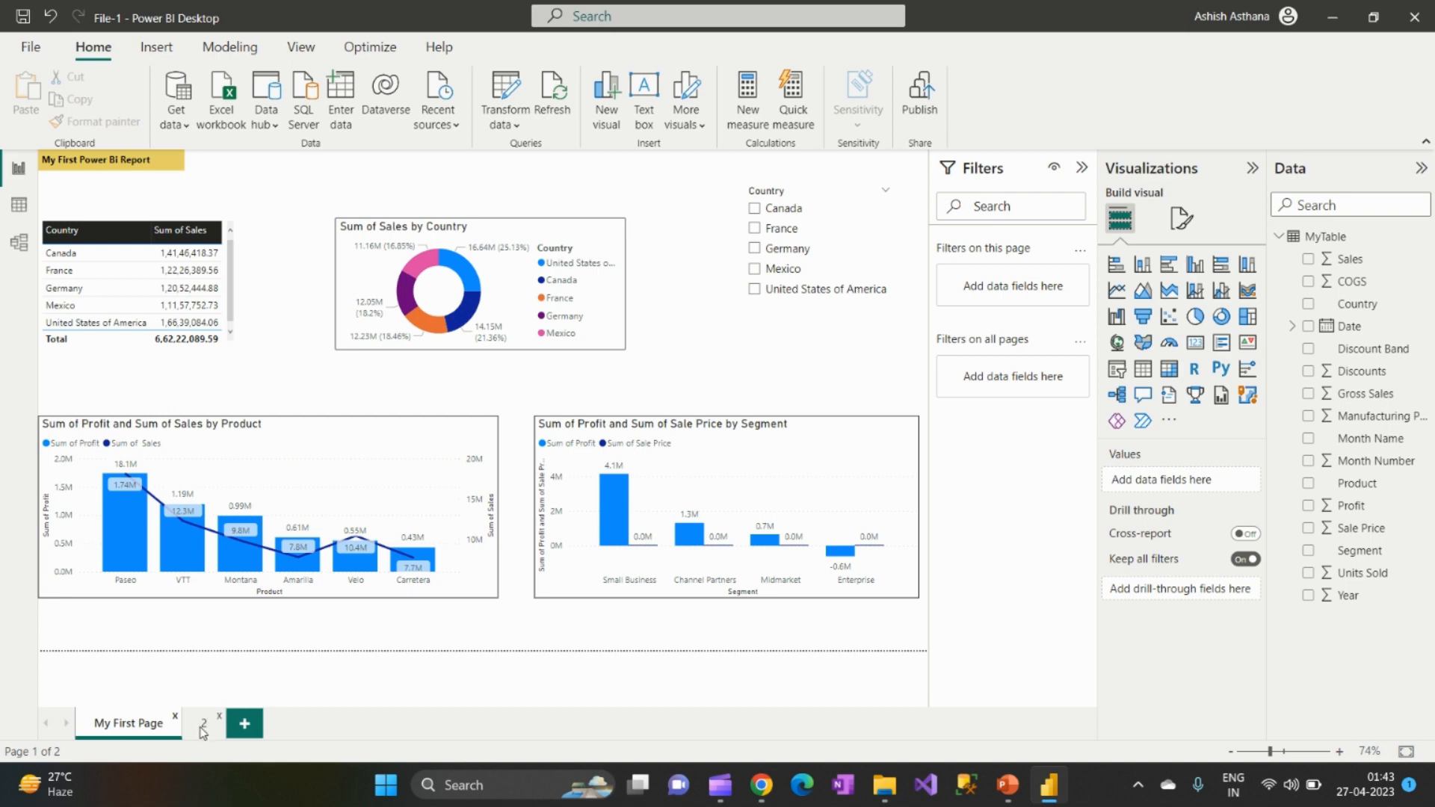
Step: Compare the finished report layout on page 2 with the basic visuals on My First Page
left_click(202, 725)
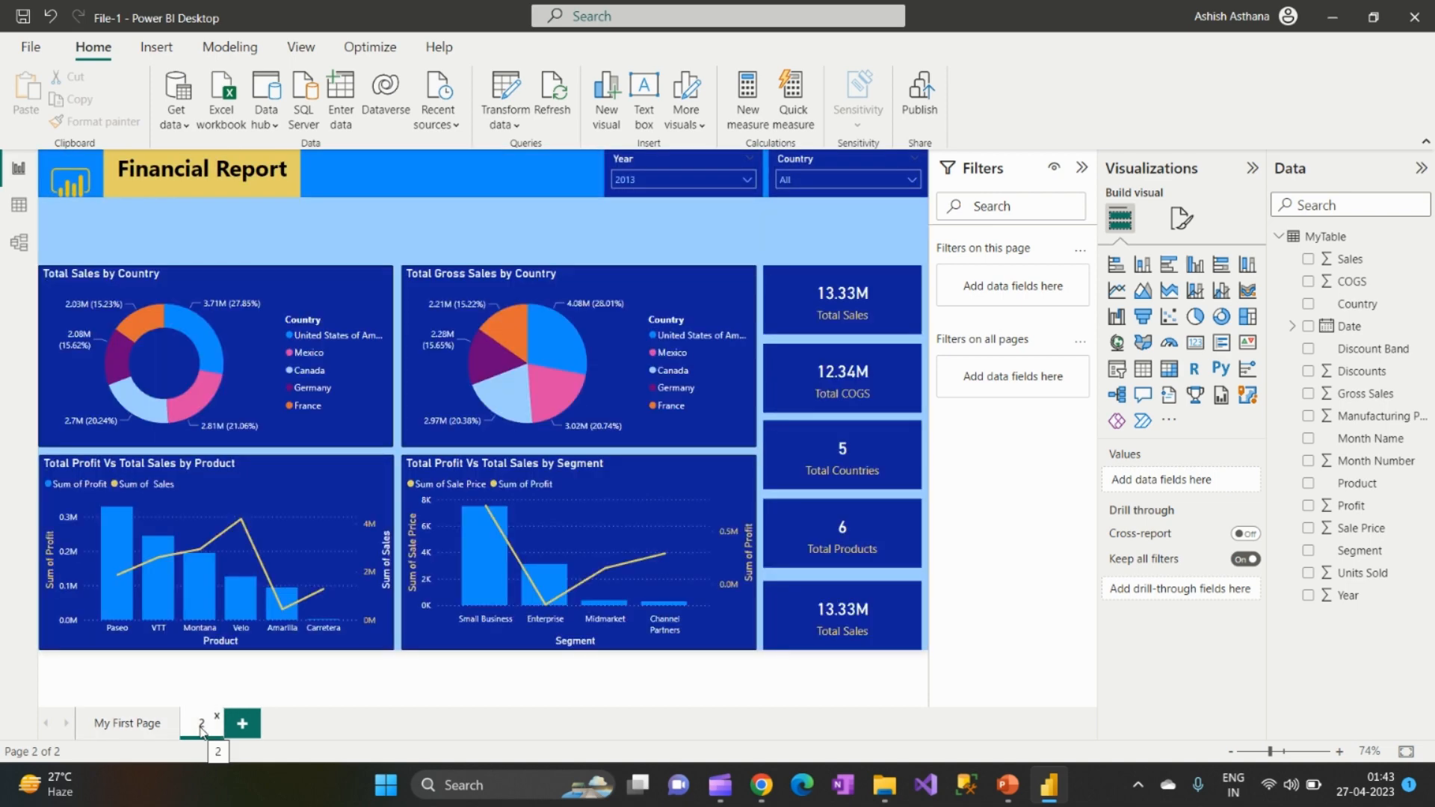
left_click(128, 725)
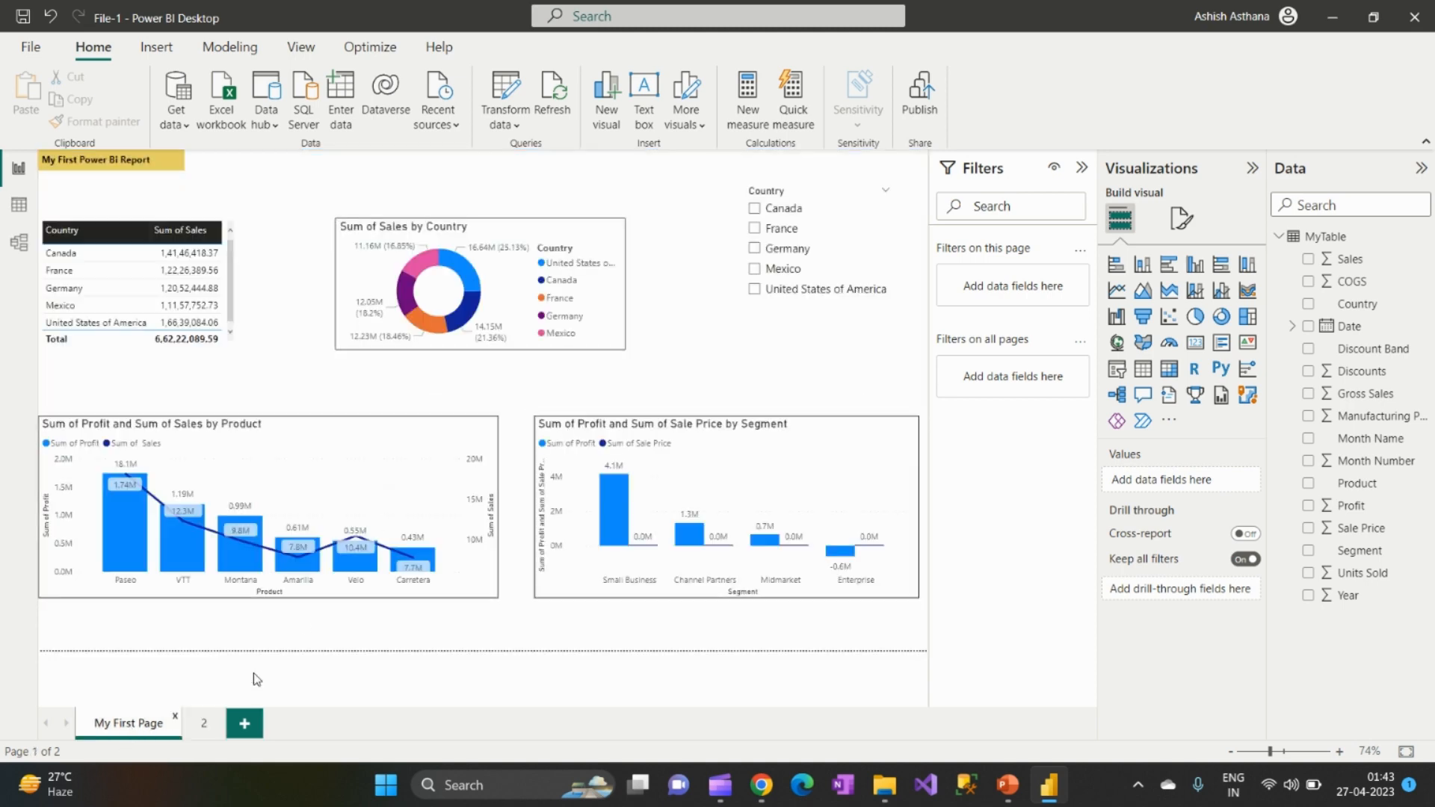
left_click(208, 736)
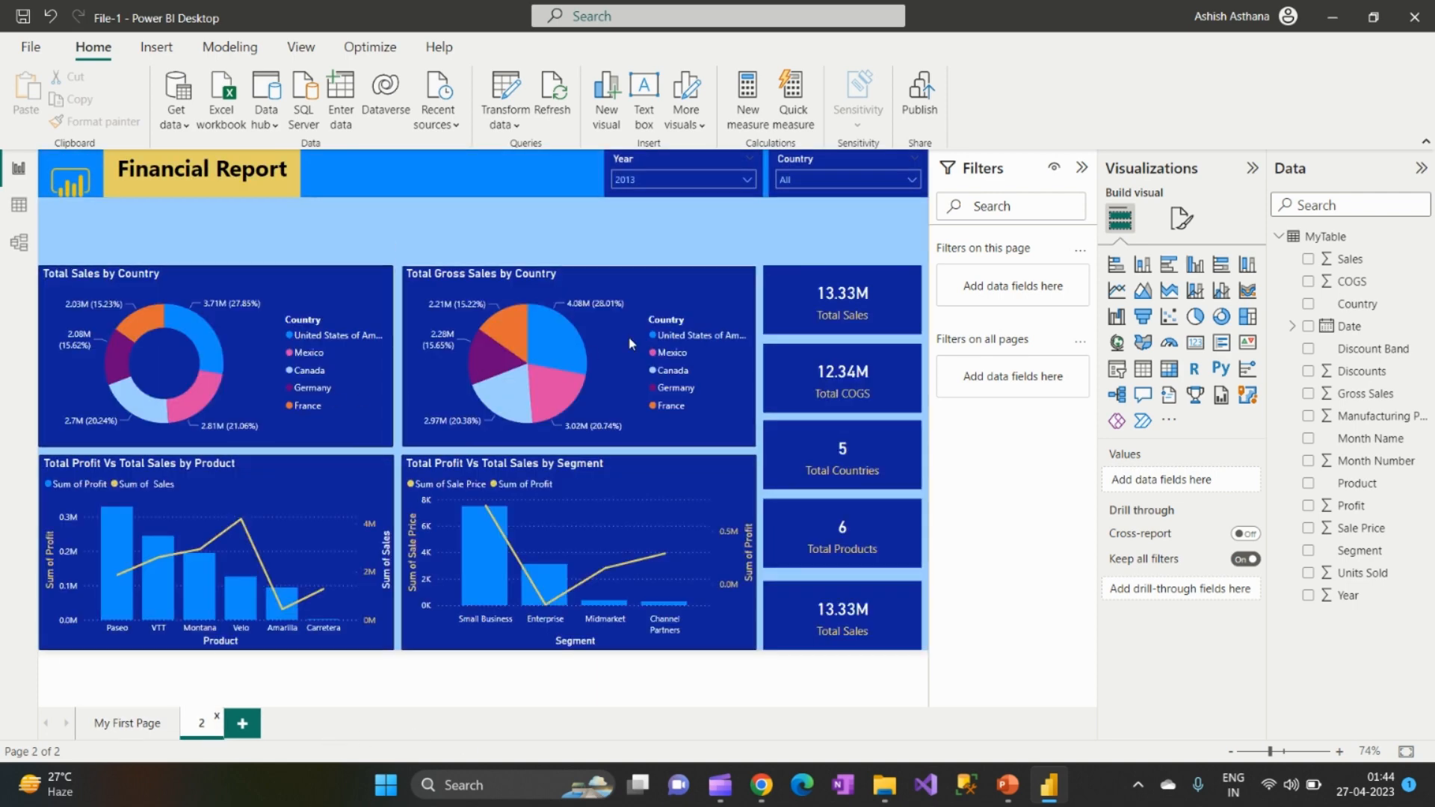
Step: Duplicate the page My First Page and rename the copy as 3
left_click(135, 731)
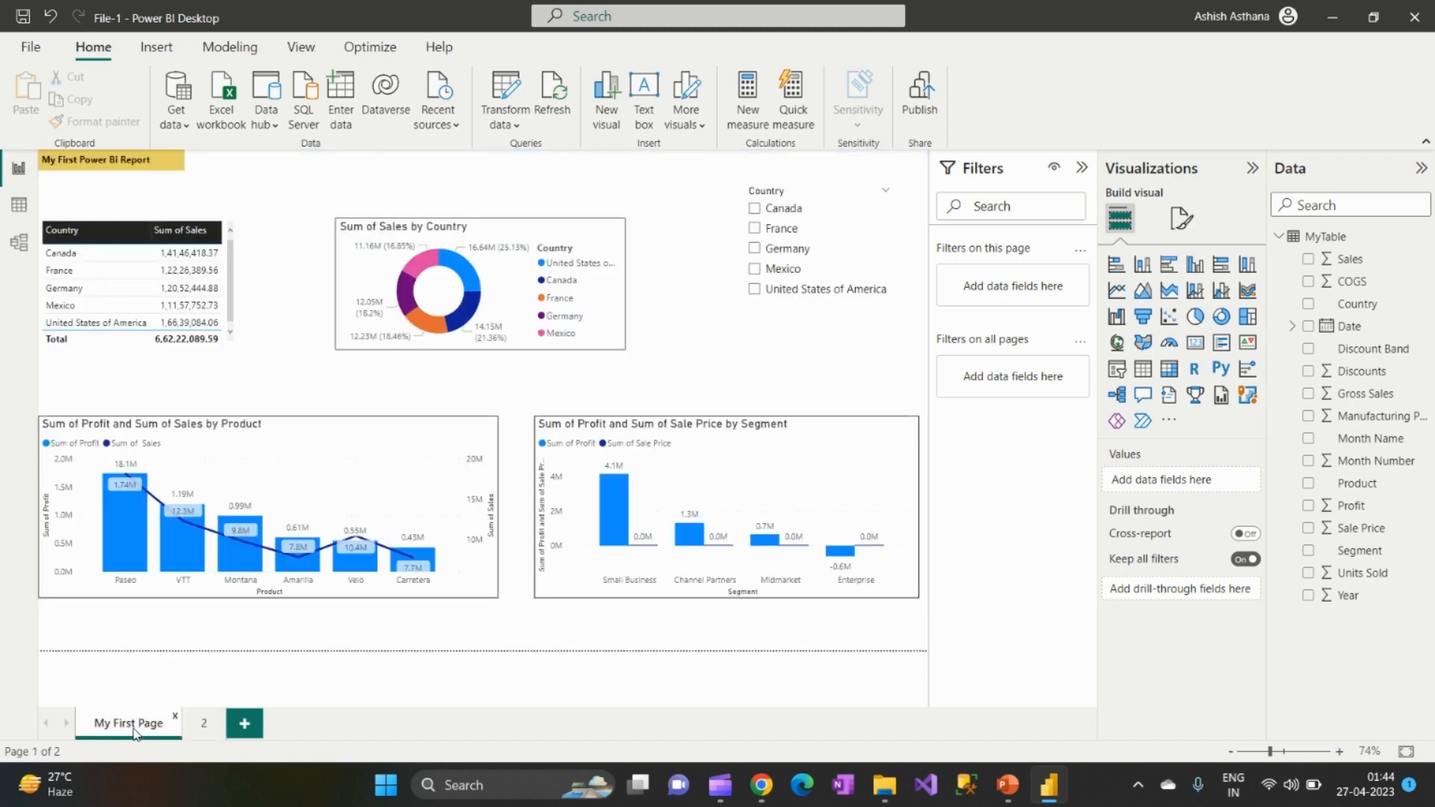
right_click(135, 731)
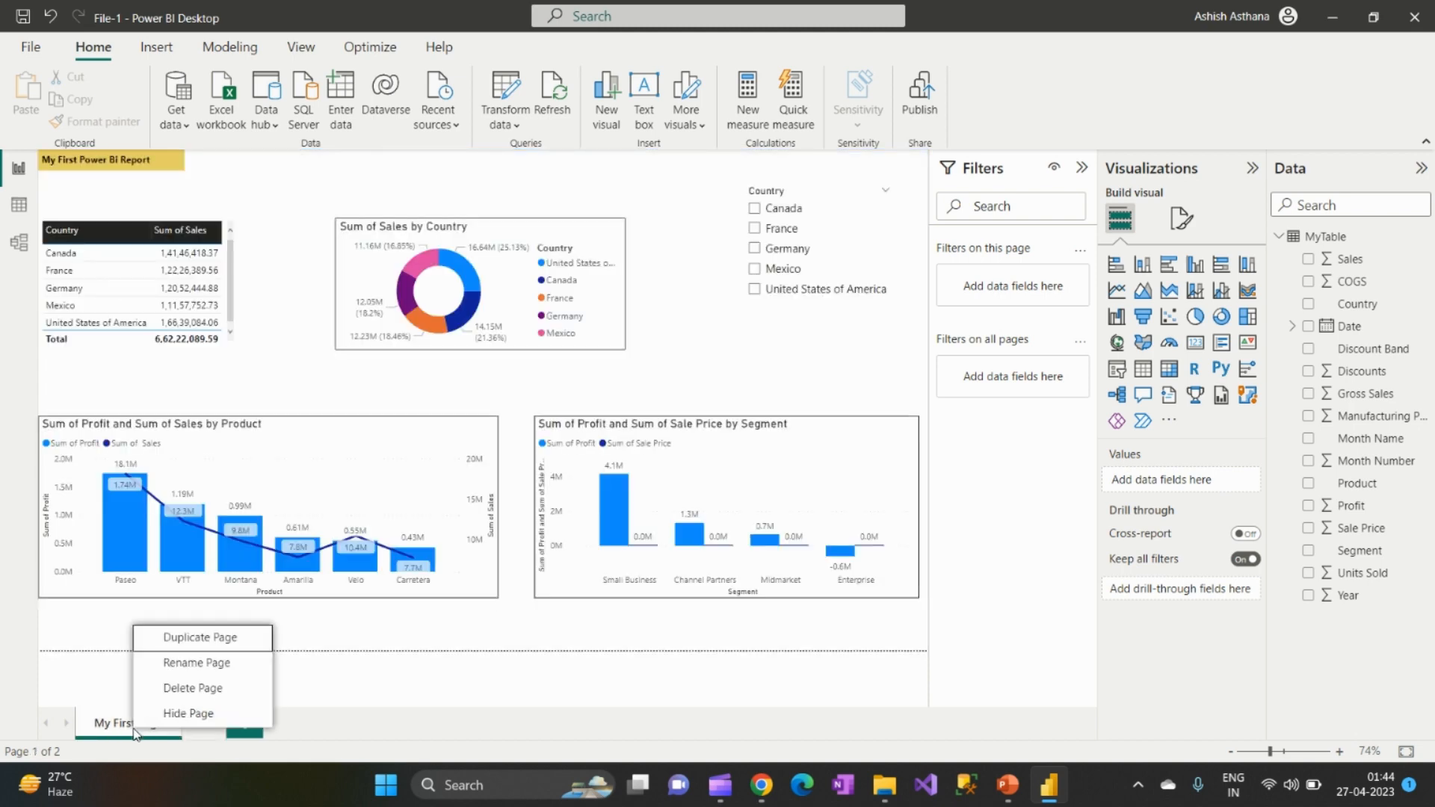
left_click(200, 642)
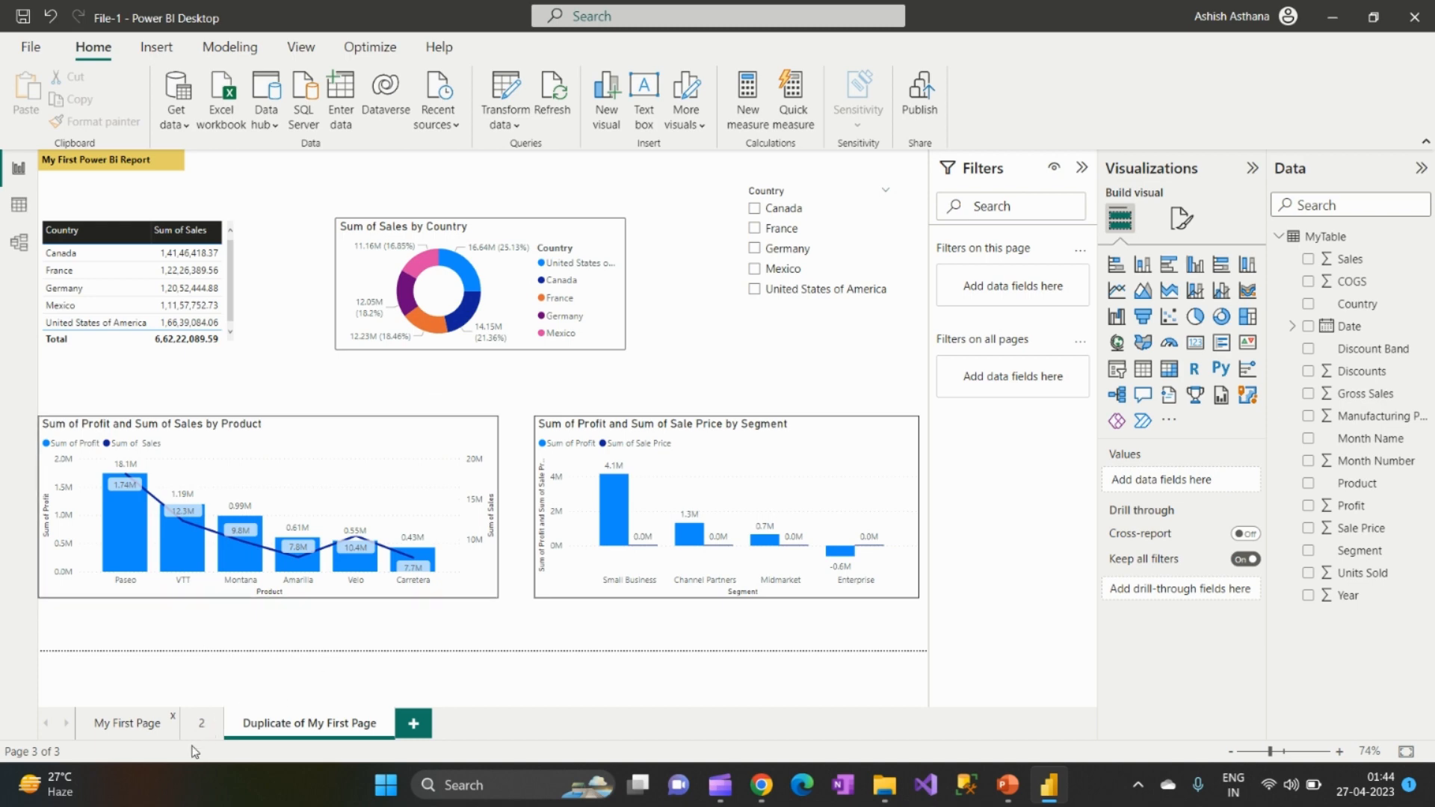
double_click(288, 723)
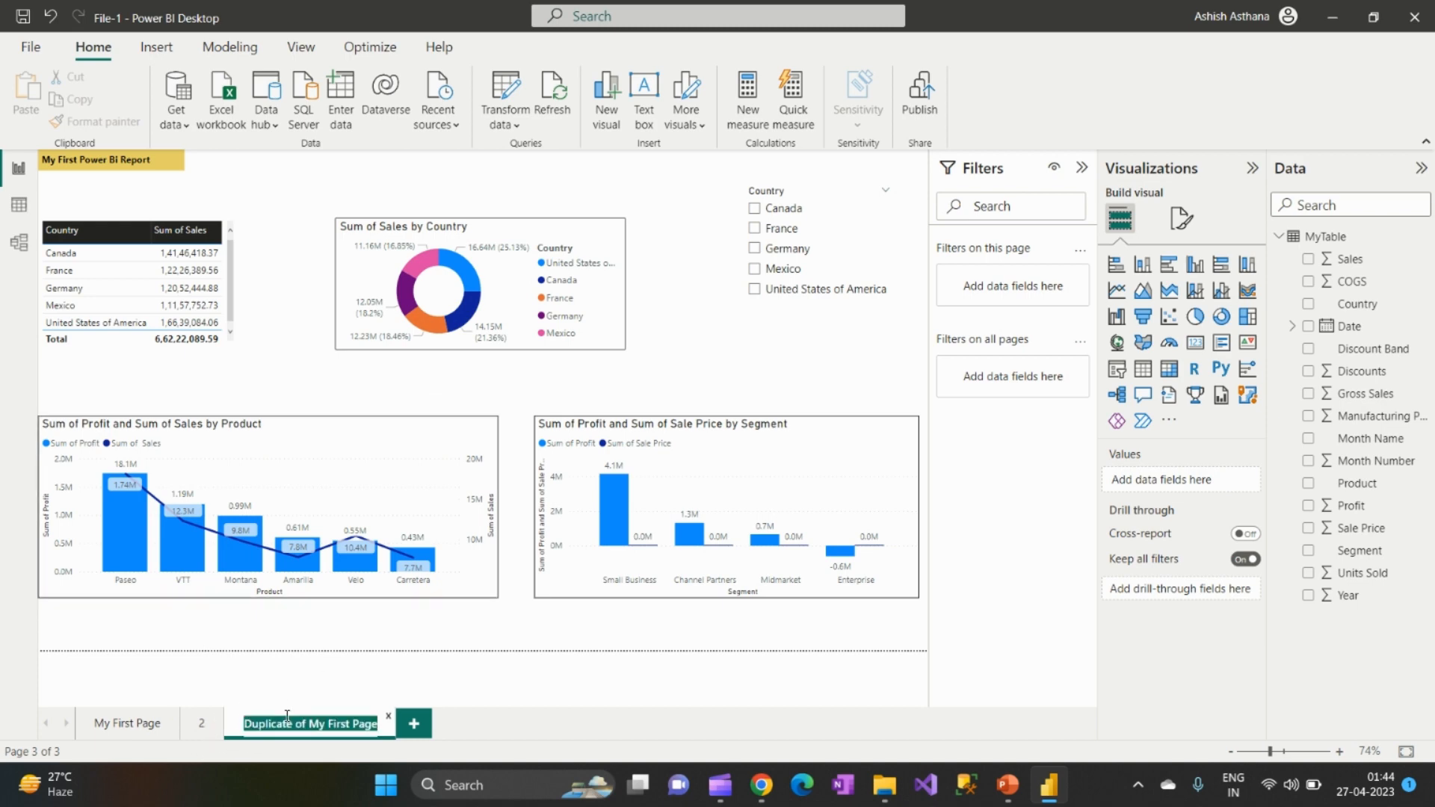
type("3")
key("Return")
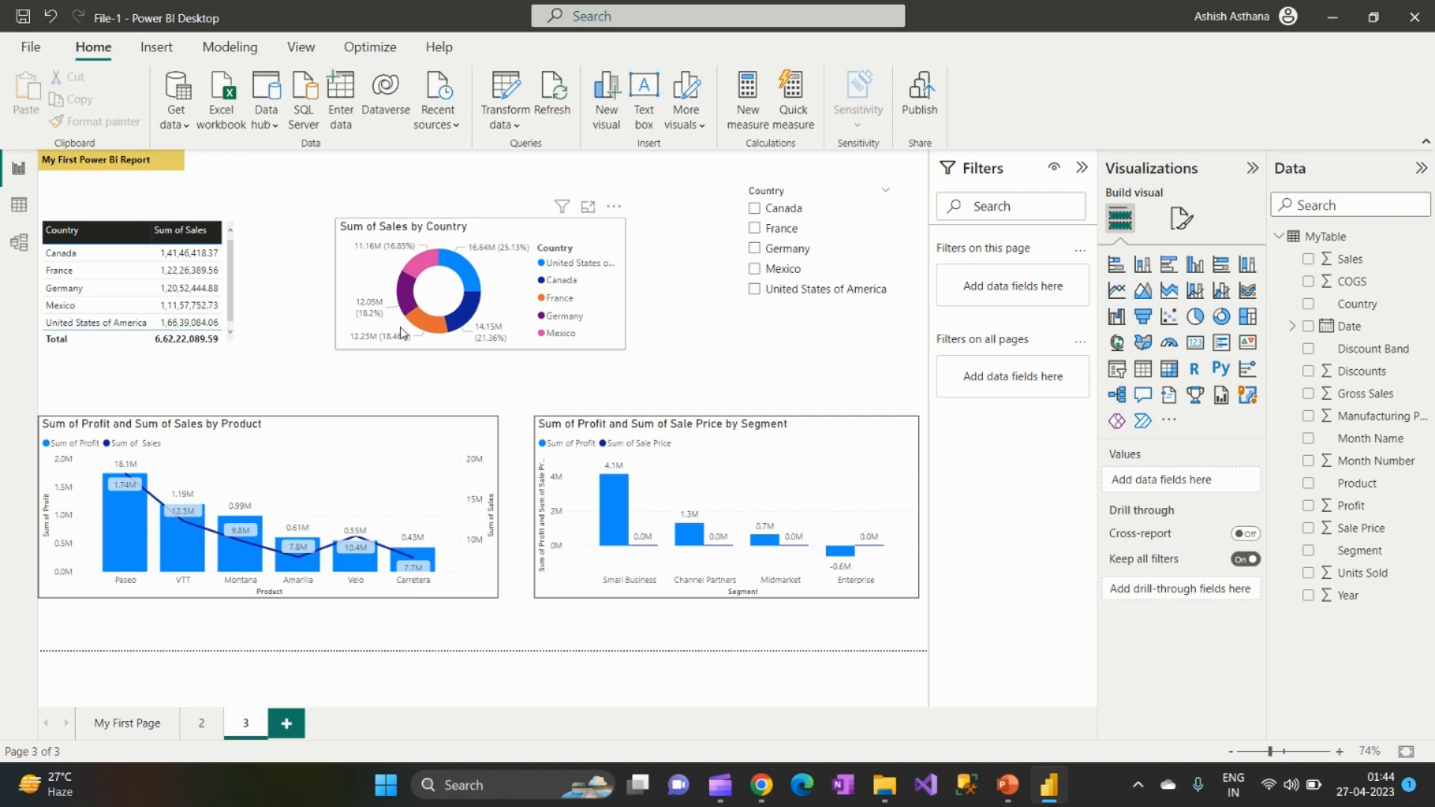
Step: Delete the country sales table and put the Sum of Sales by Country donut chart in its place, widened to match the product chart below
left_click(236, 290)
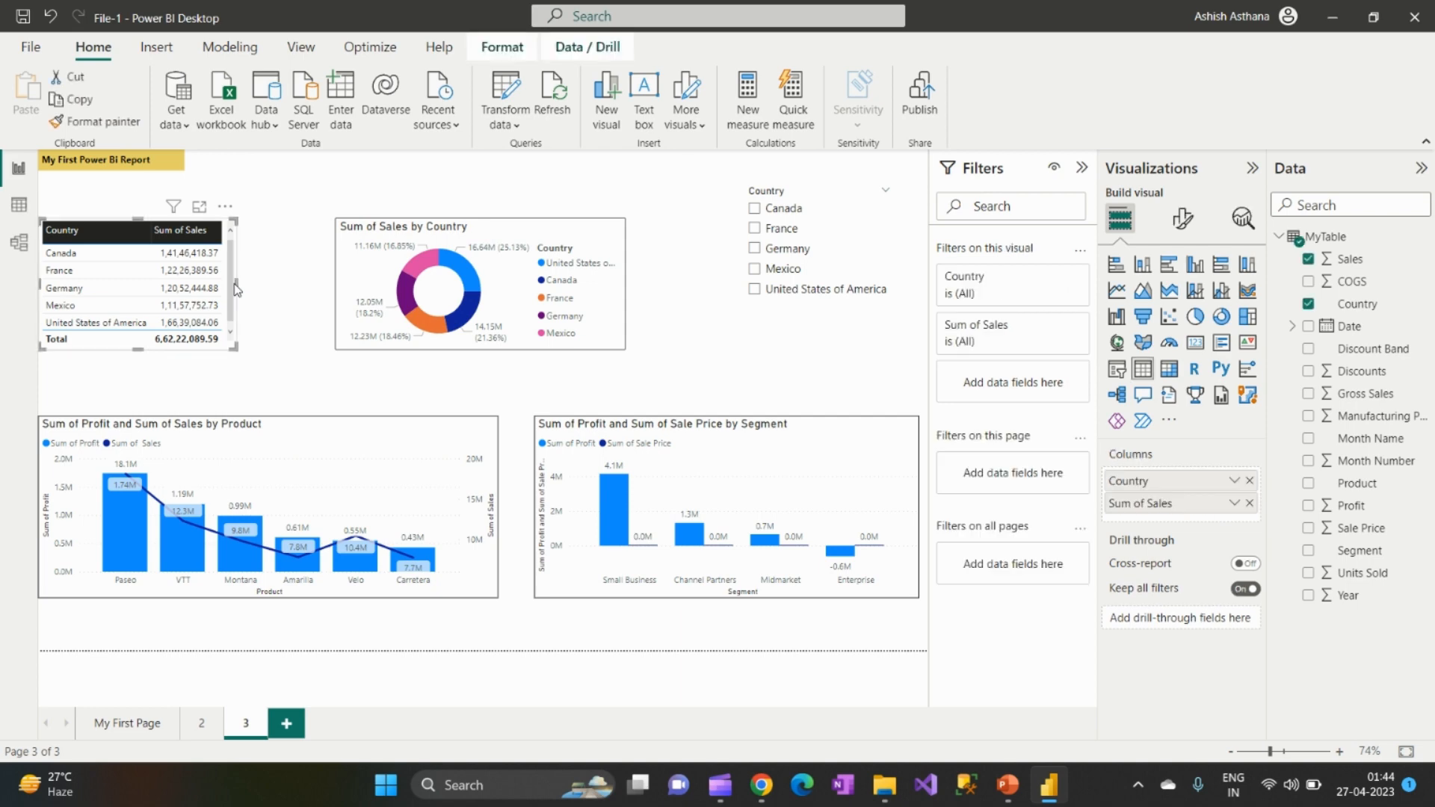
key("Delete")
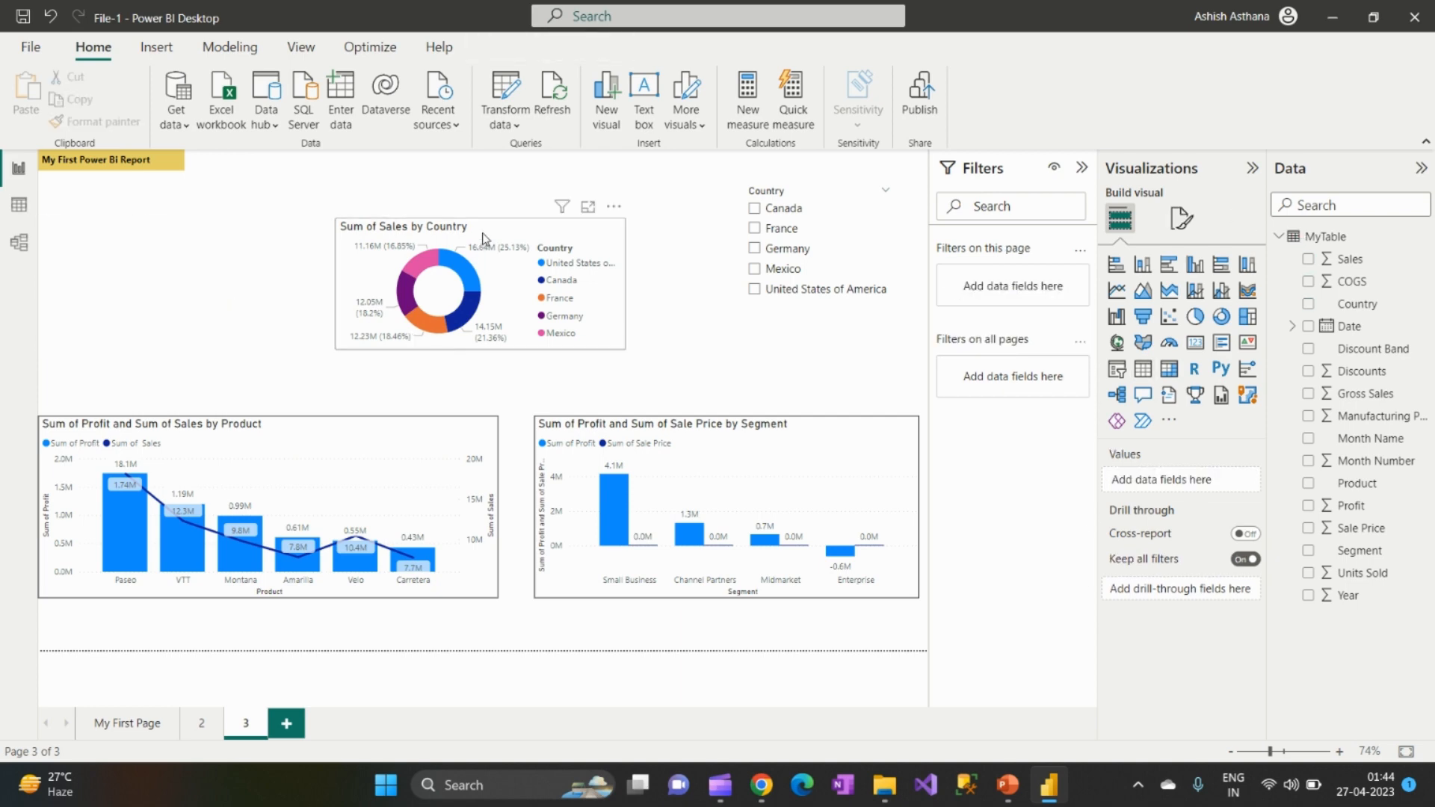
left_click_drag(484, 238, 168, 255)
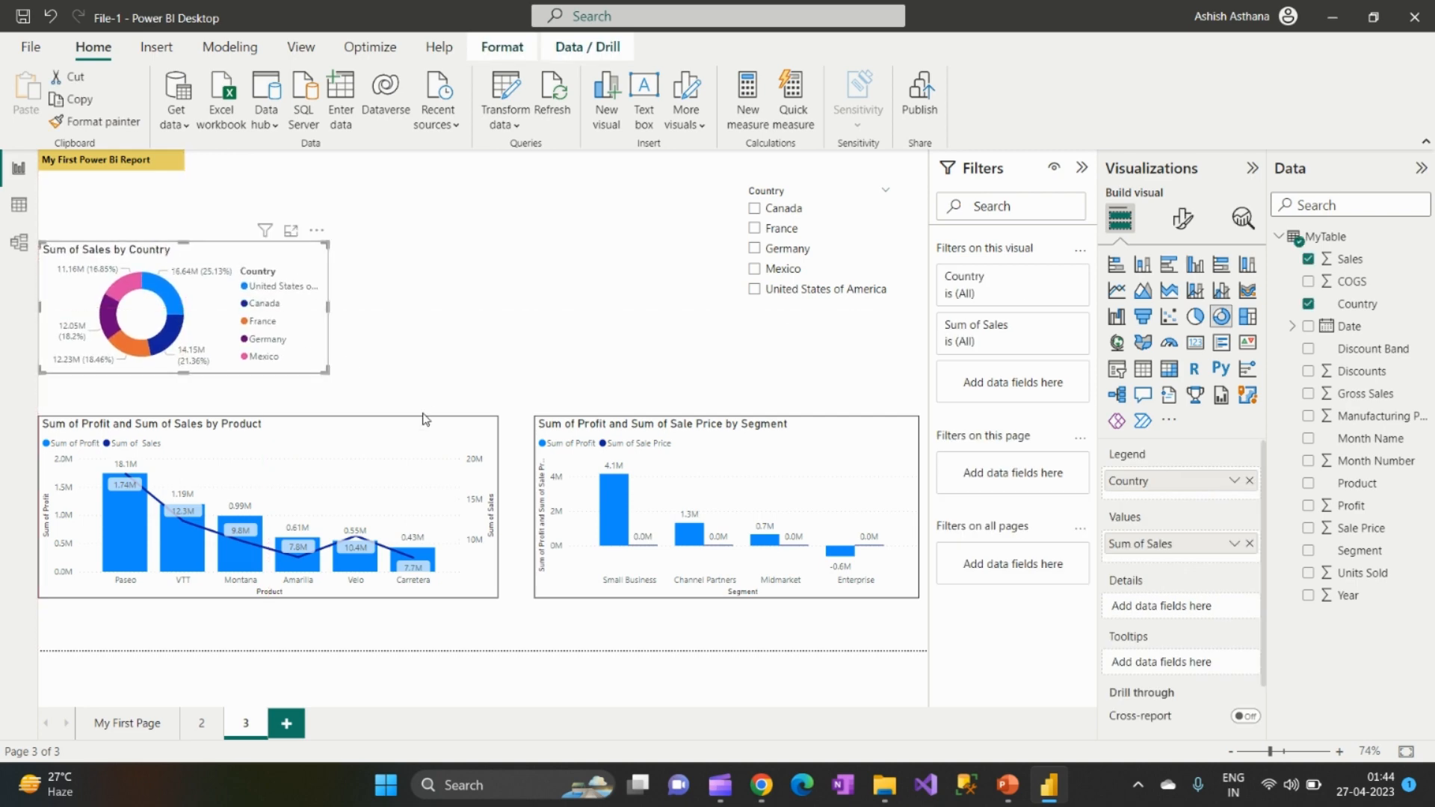
left_click_drag(323, 326, 503, 317)
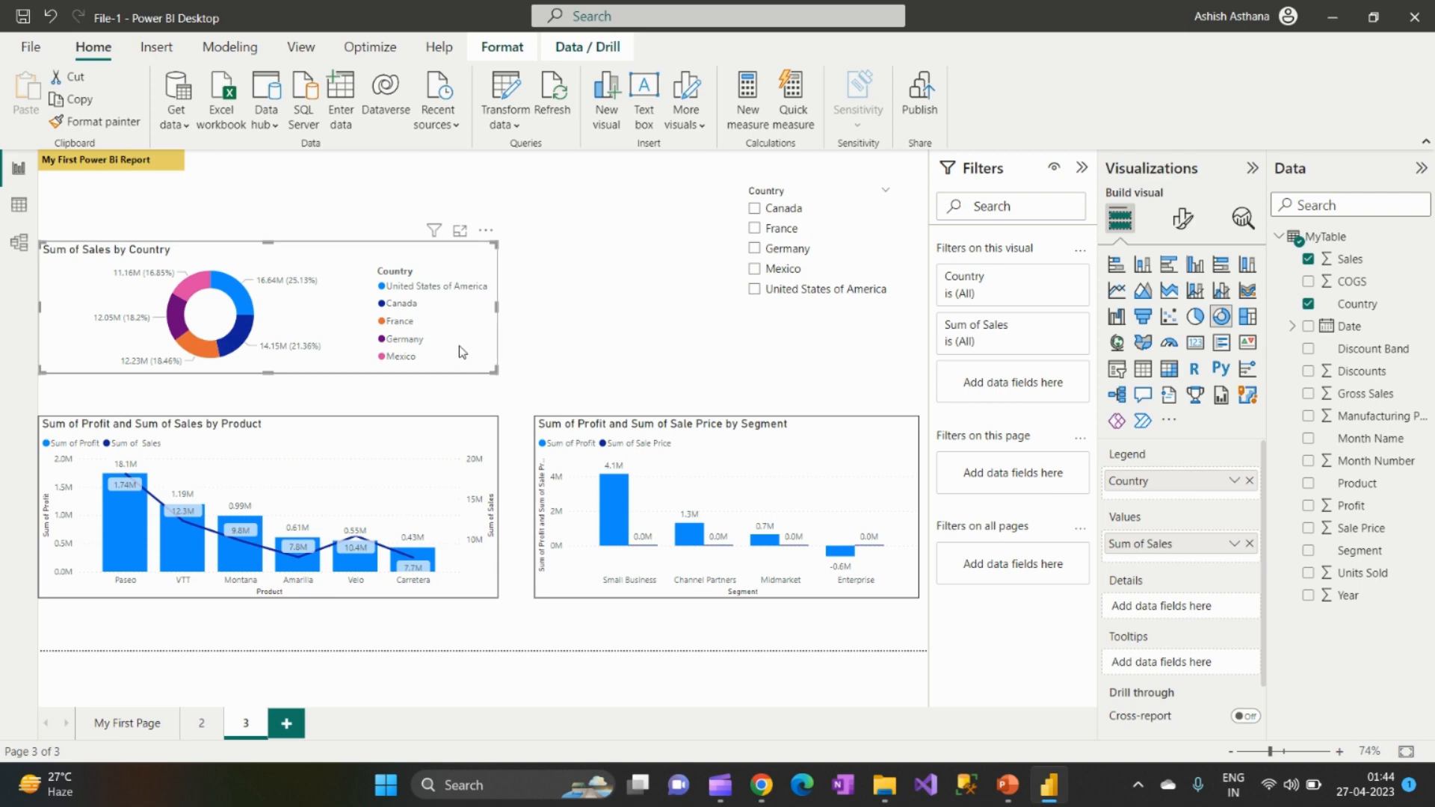
left_click_drag(459, 346, 458, 359)
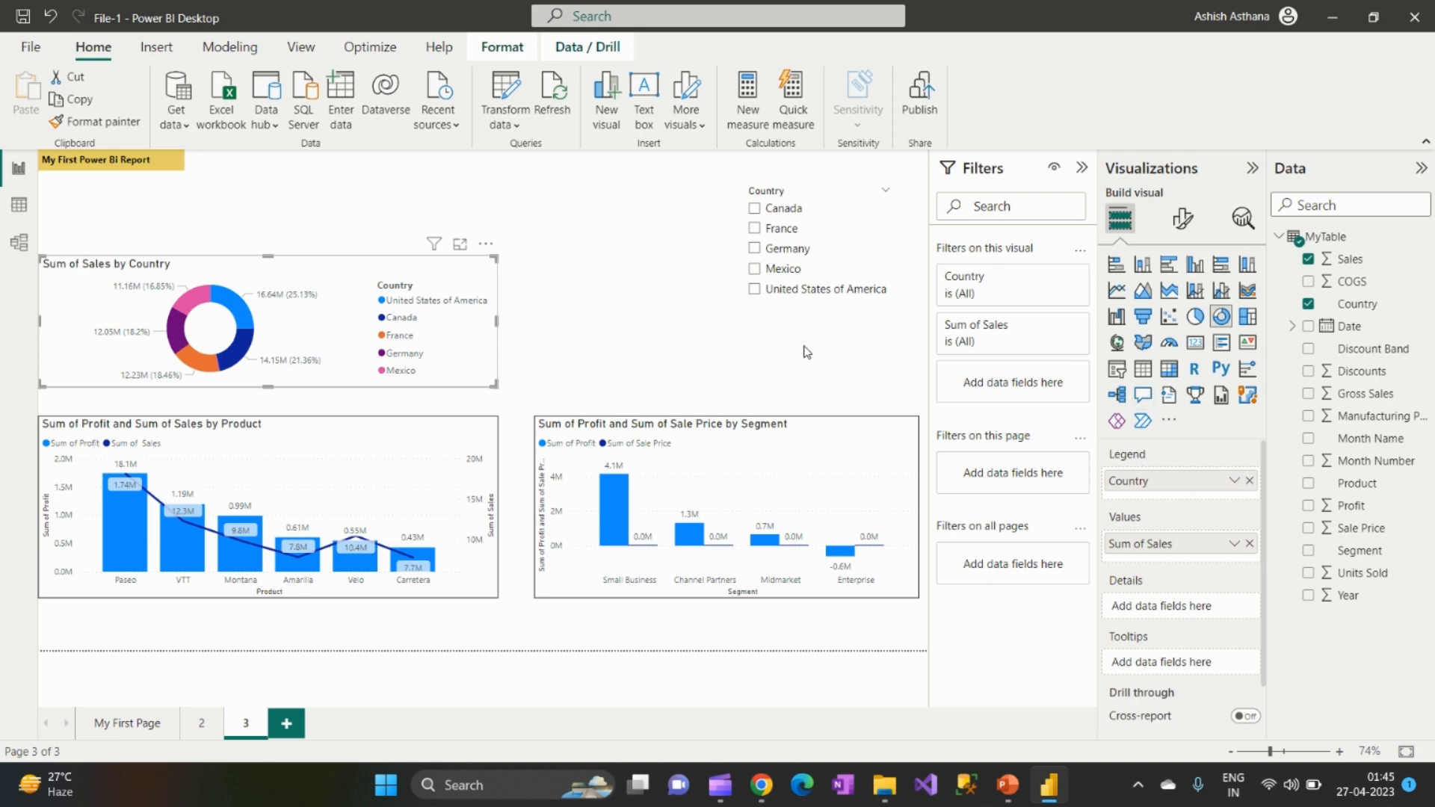
Step: Review the donut chart's visual formatting options and the data fields assigned to its legend and values
left_click(1184, 220)
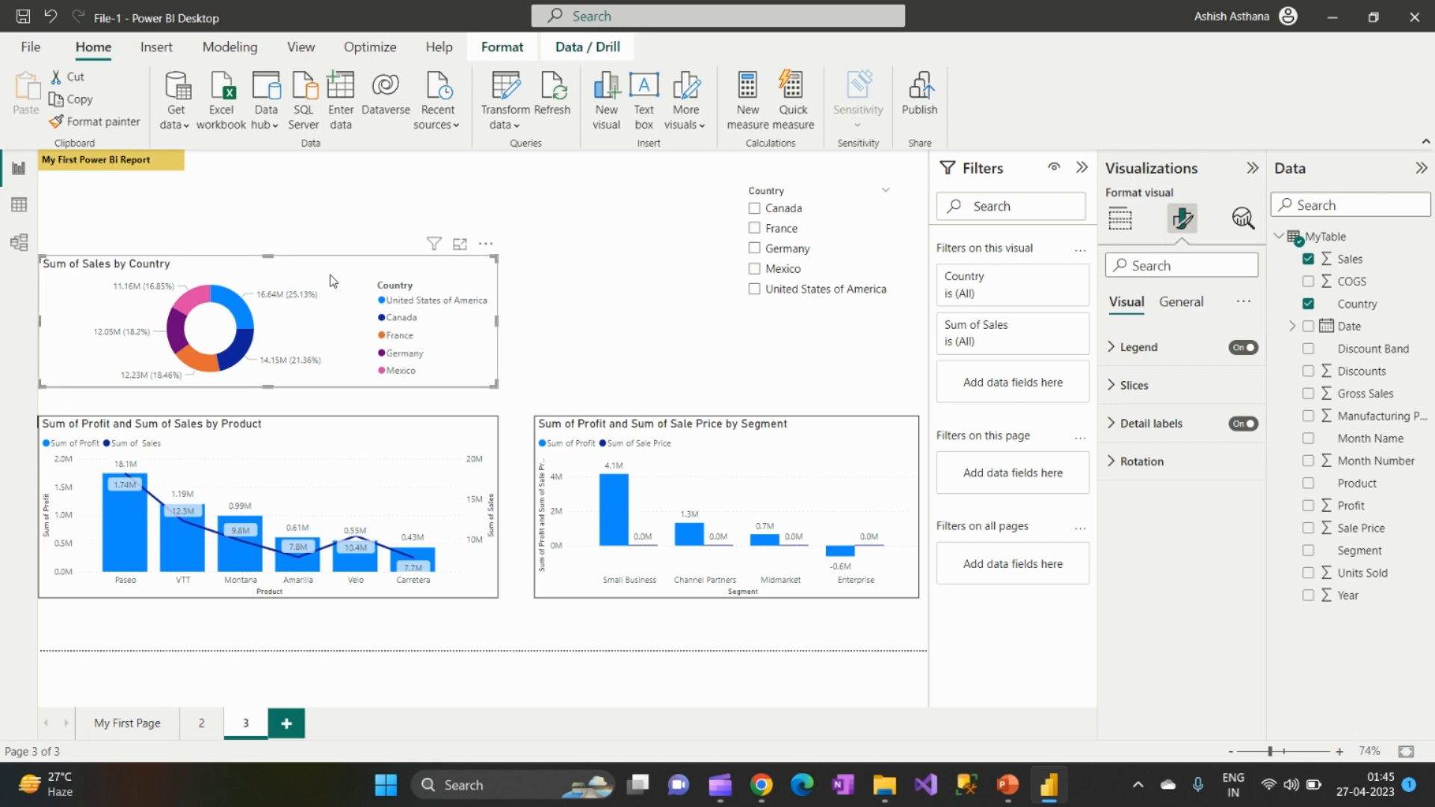
left_click(1153, 173)
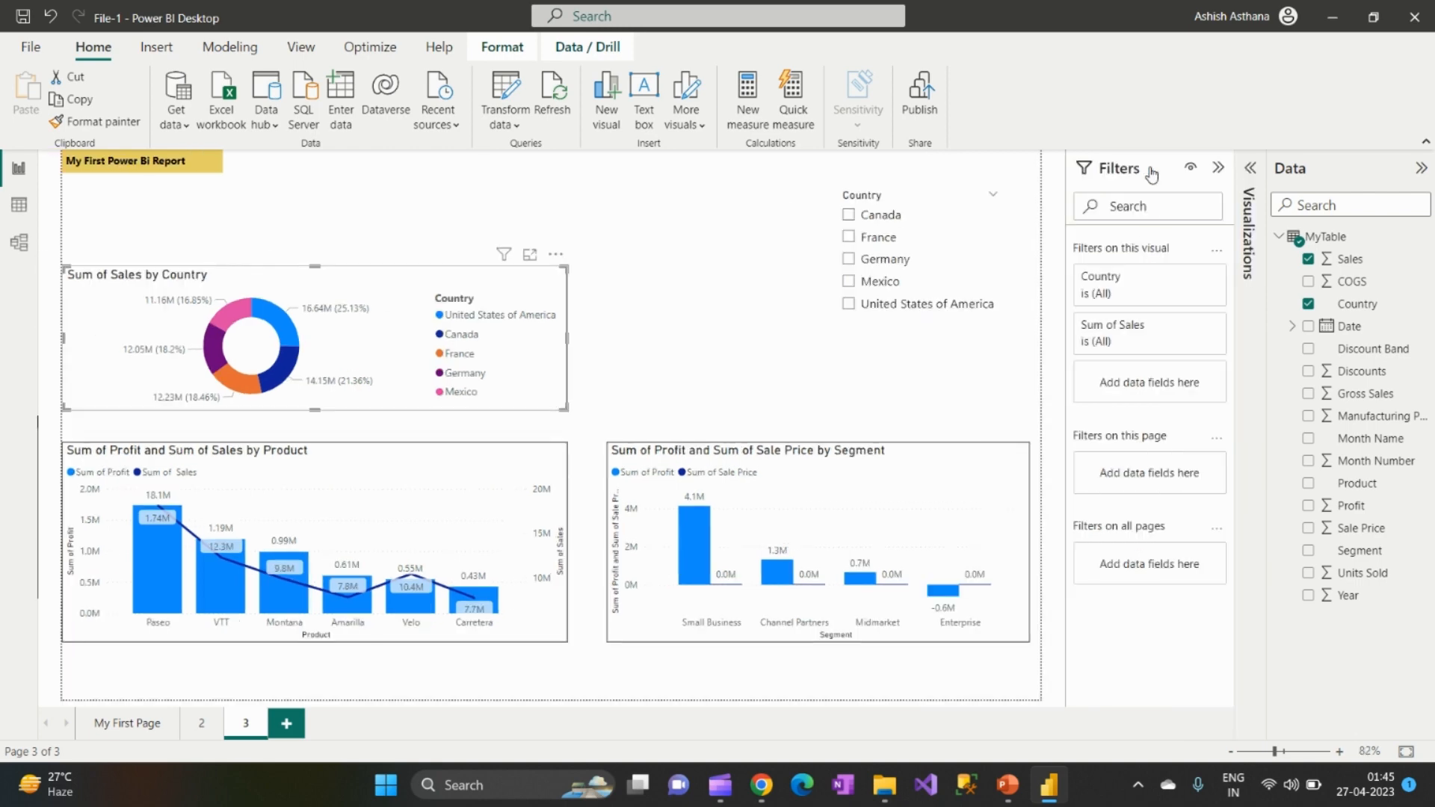
left_click(1251, 167)
left_click(1120, 219)
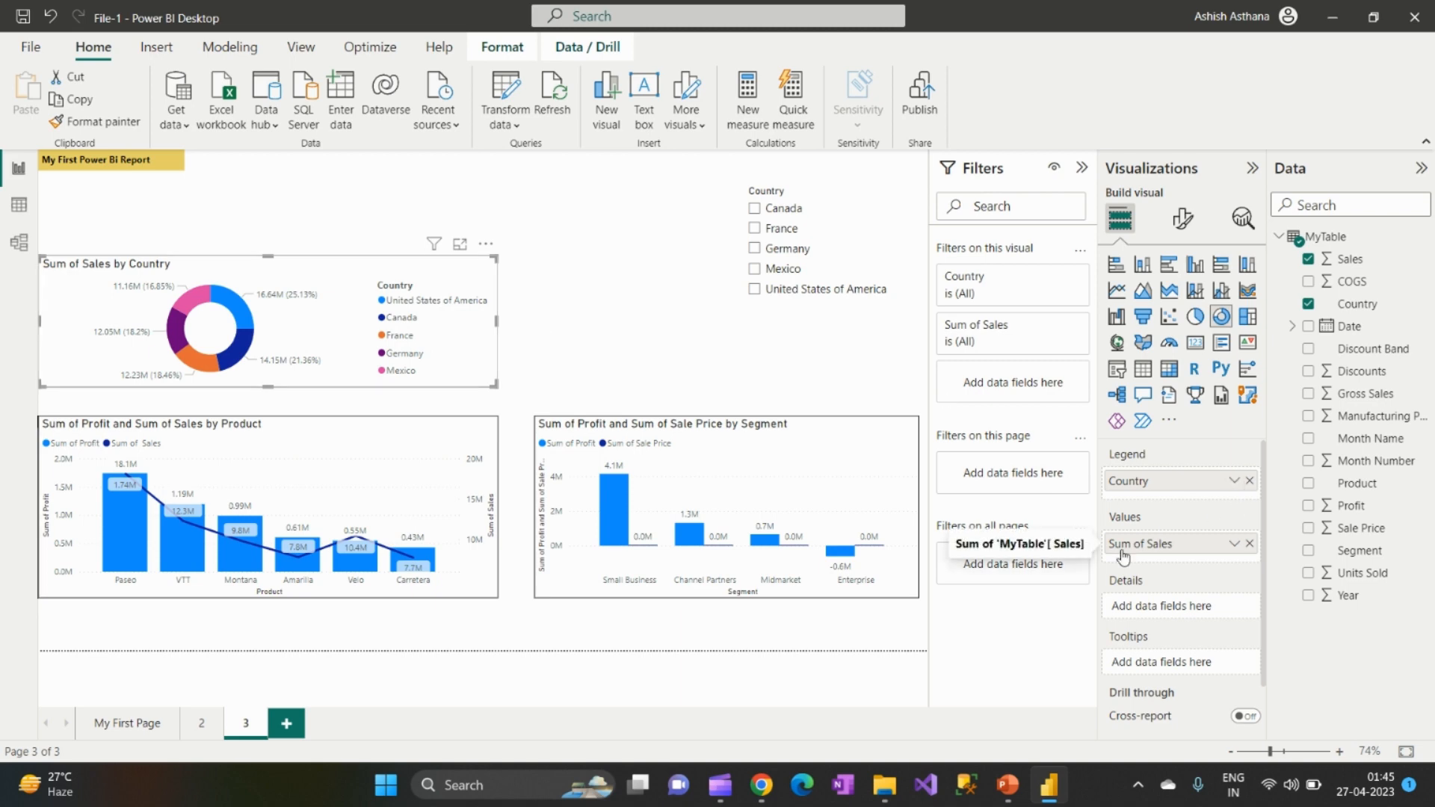
scroll(1152, 511, "down", 1)
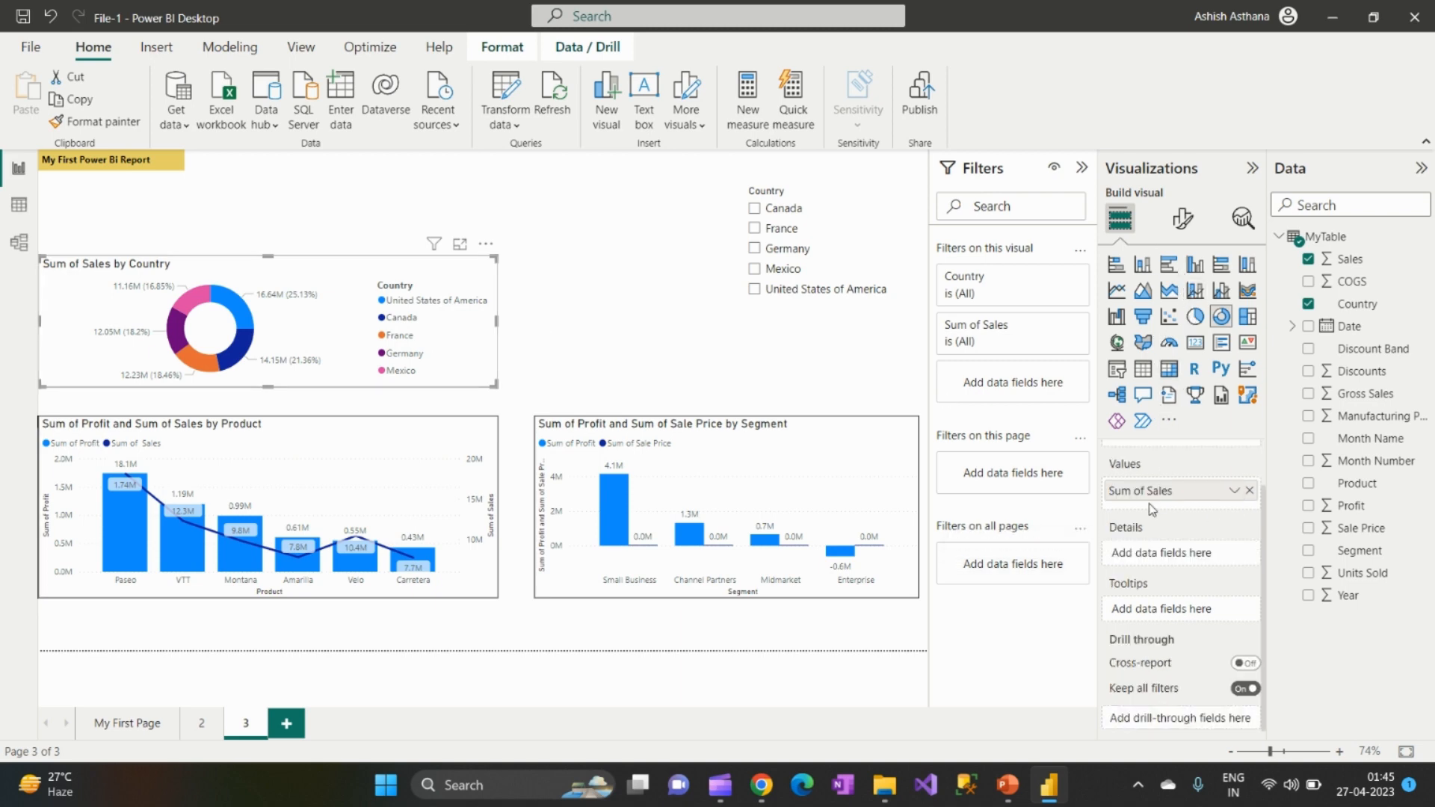
scroll(1152, 510, "up", 1)
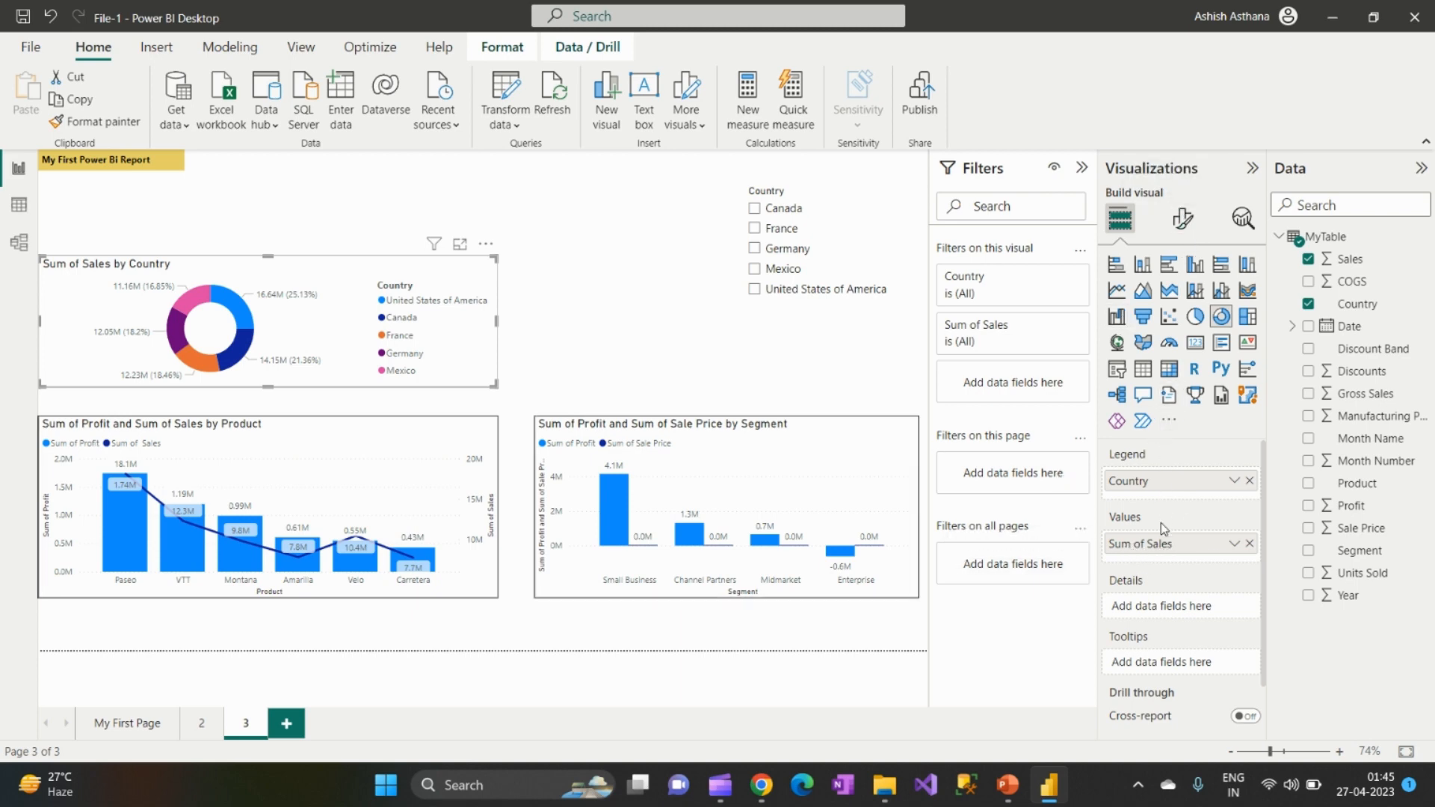
Step: Set the donut chart's size to a height of 203 and a width of 666 in its general properties
left_click(1190, 217)
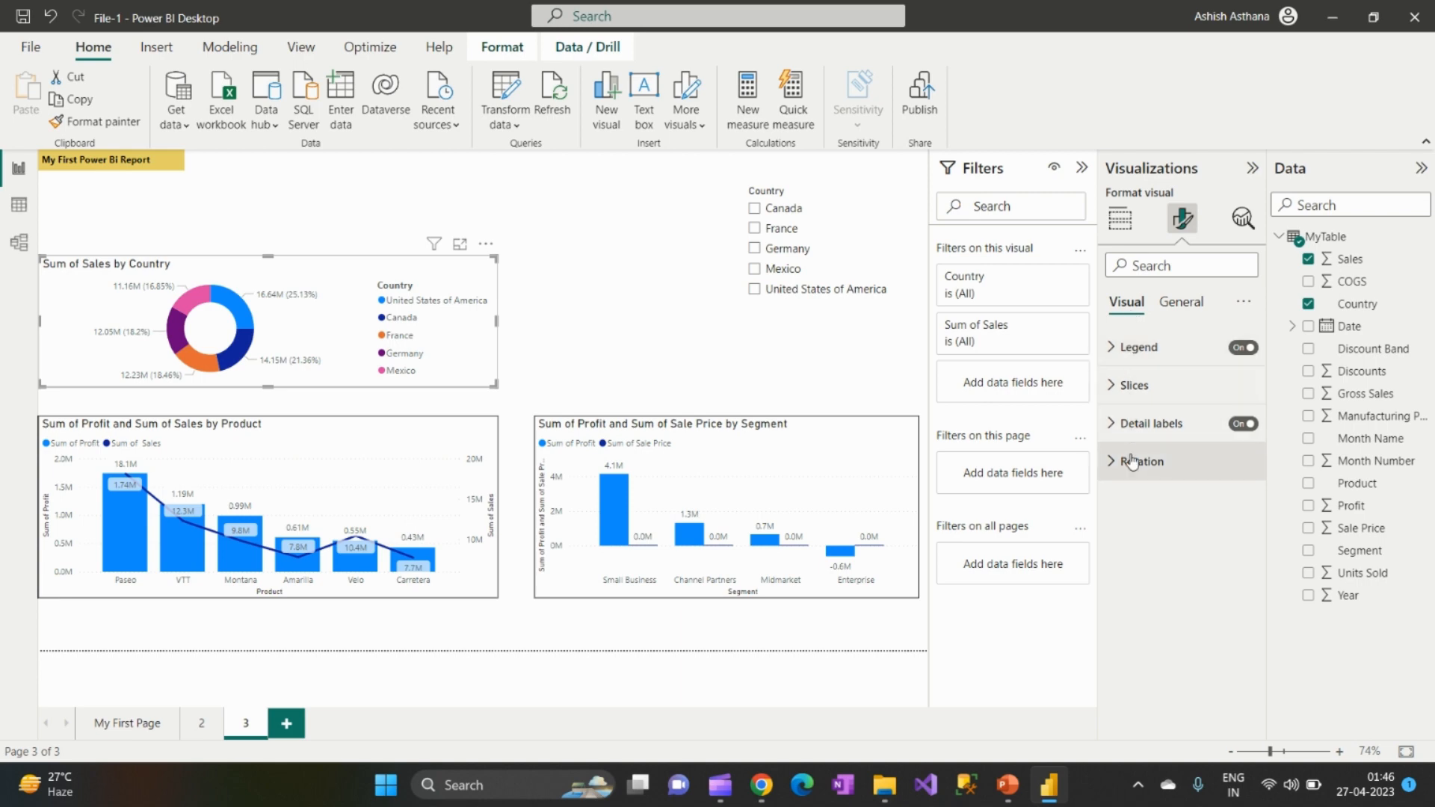
left_click(1188, 308)
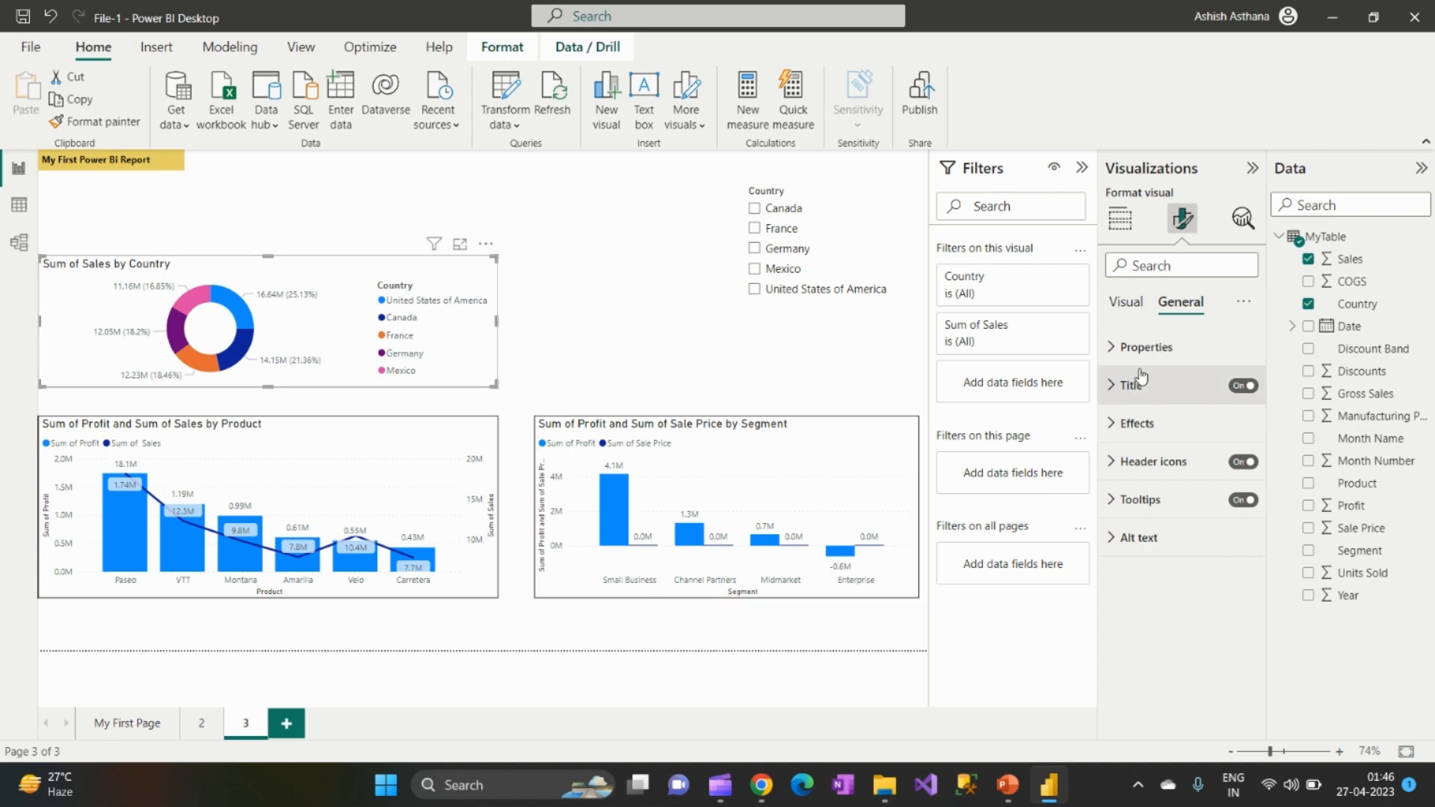
left_click(1111, 349)
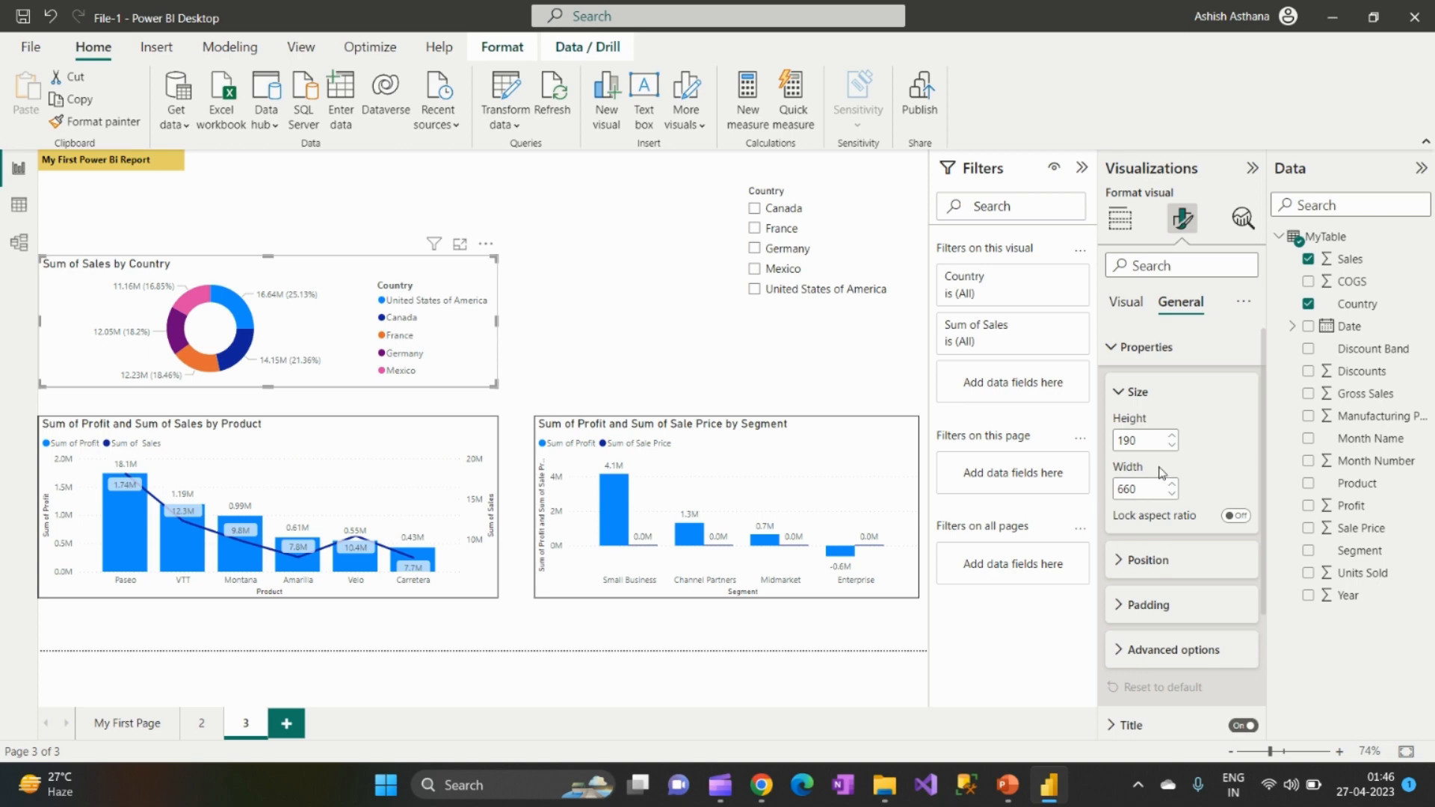
left_click(1172, 436)
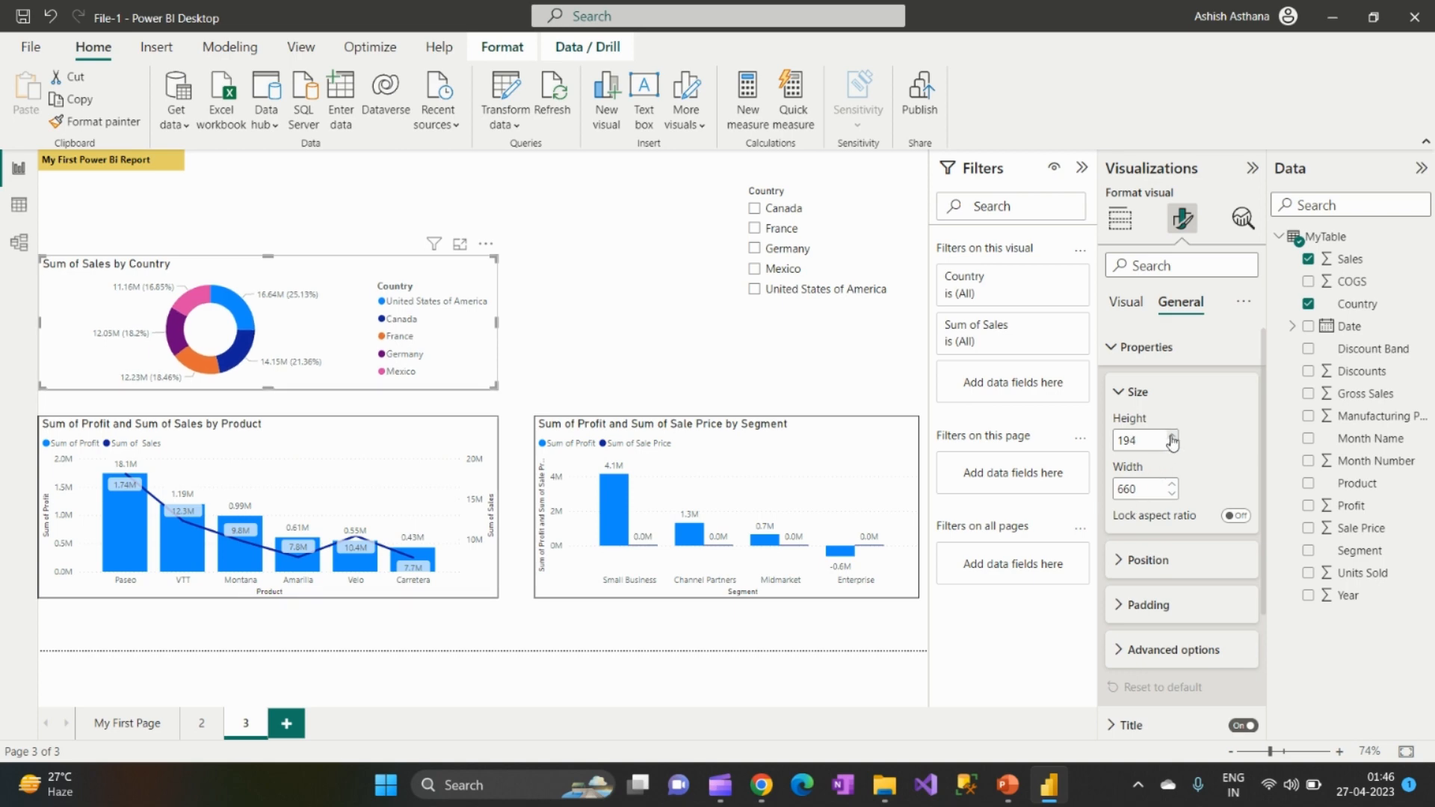
left_click(1171, 436)
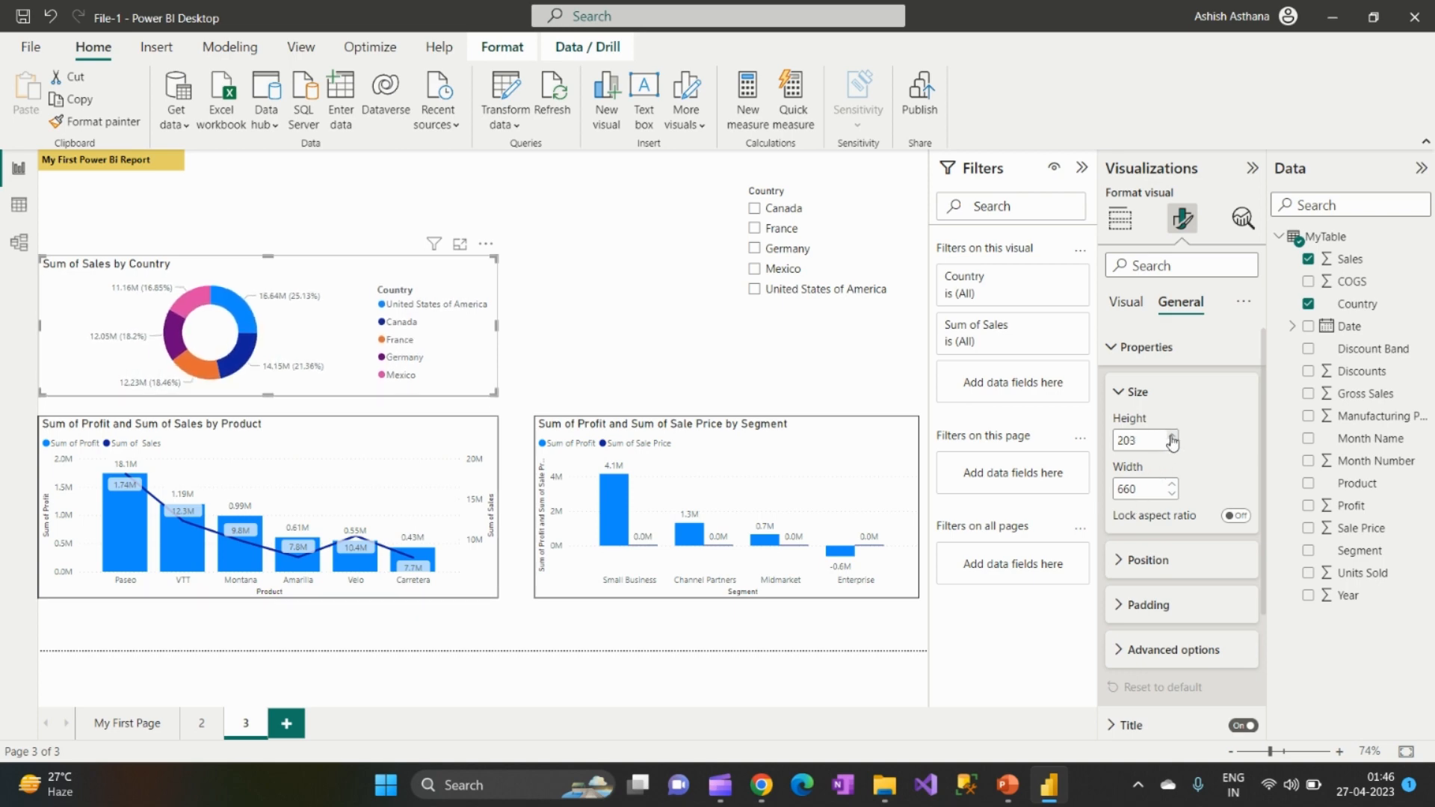
left_click(1172, 484)
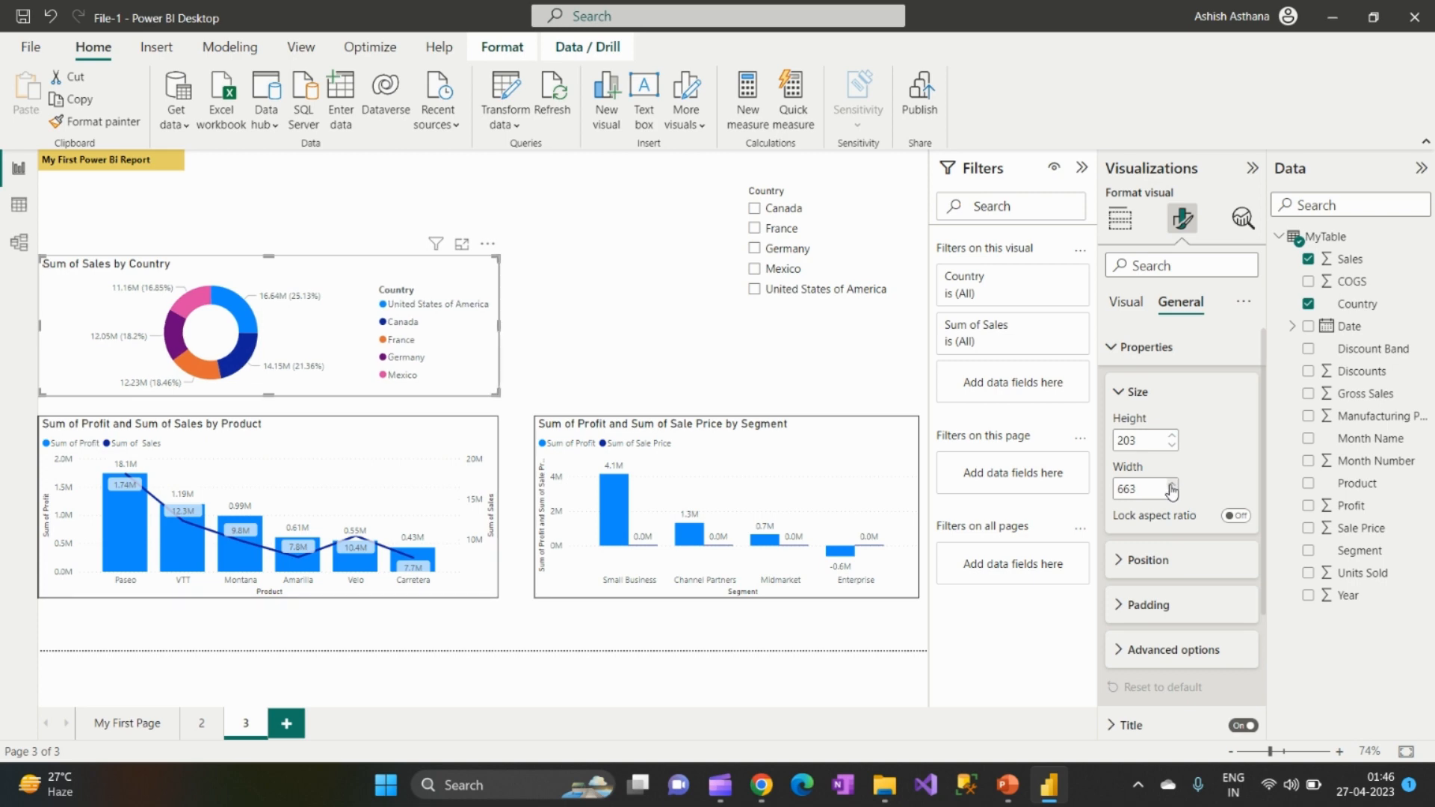
left_click(1171, 485)
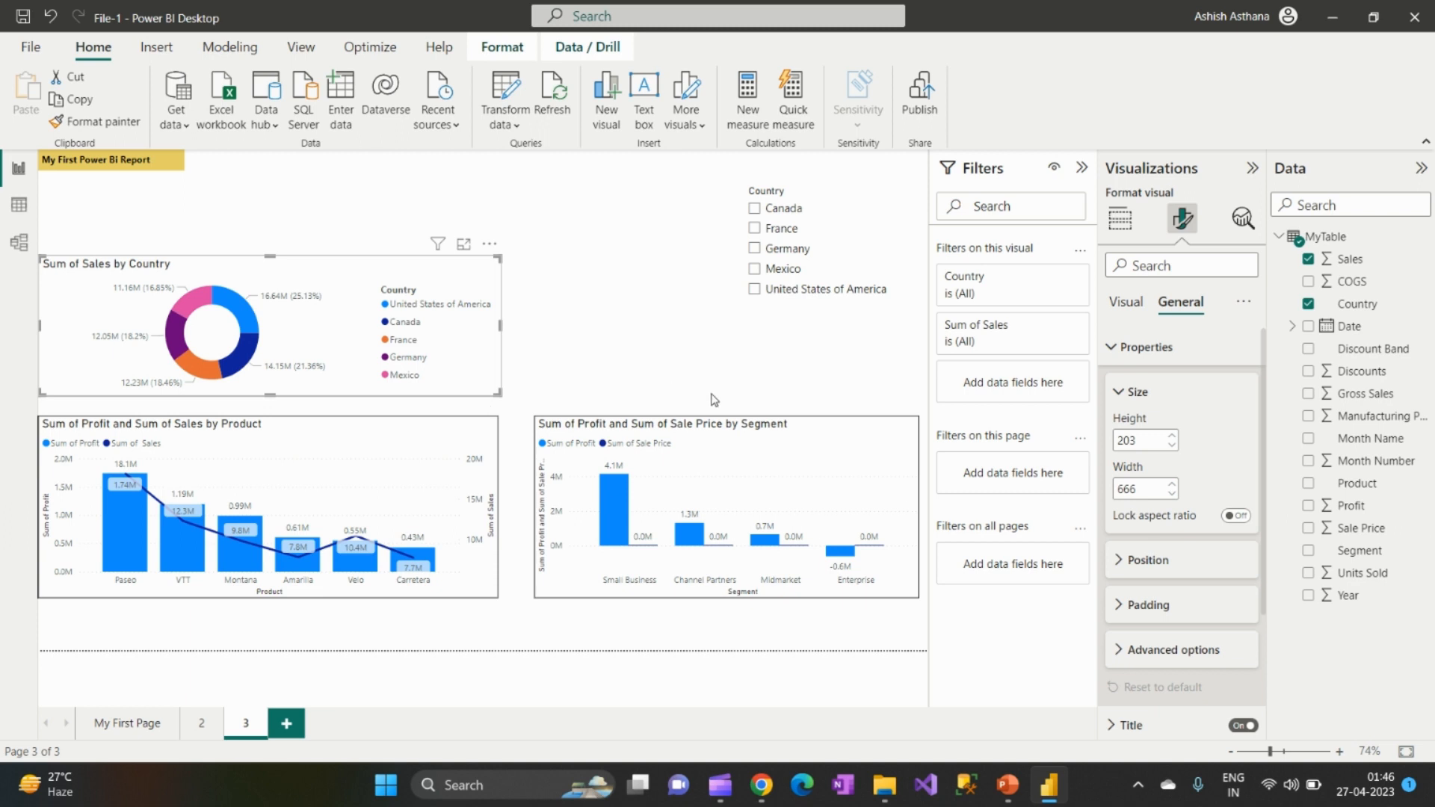
Step: Set the donut chart's horizontal position to 8
left_click(1126, 393)
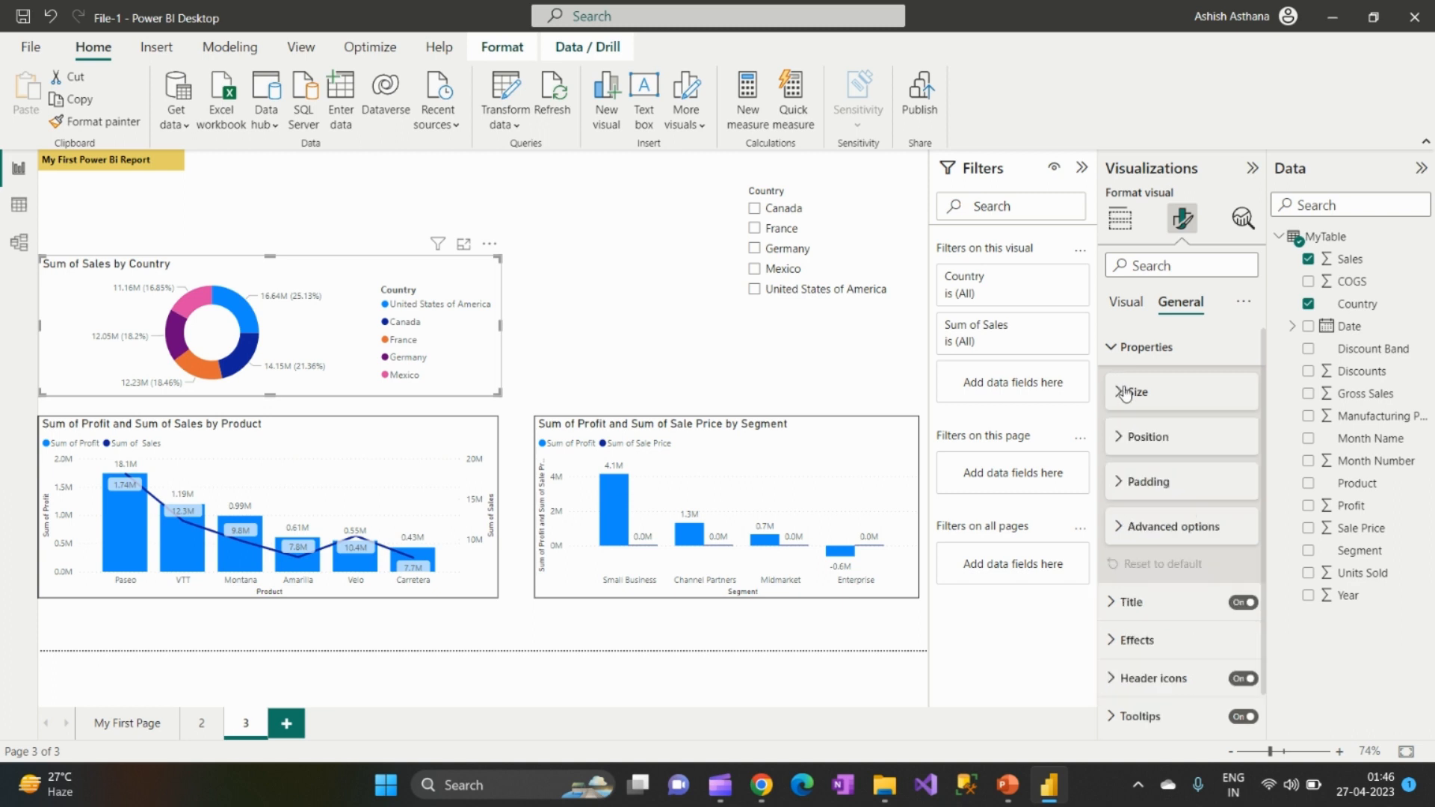
left_click(1119, 441)
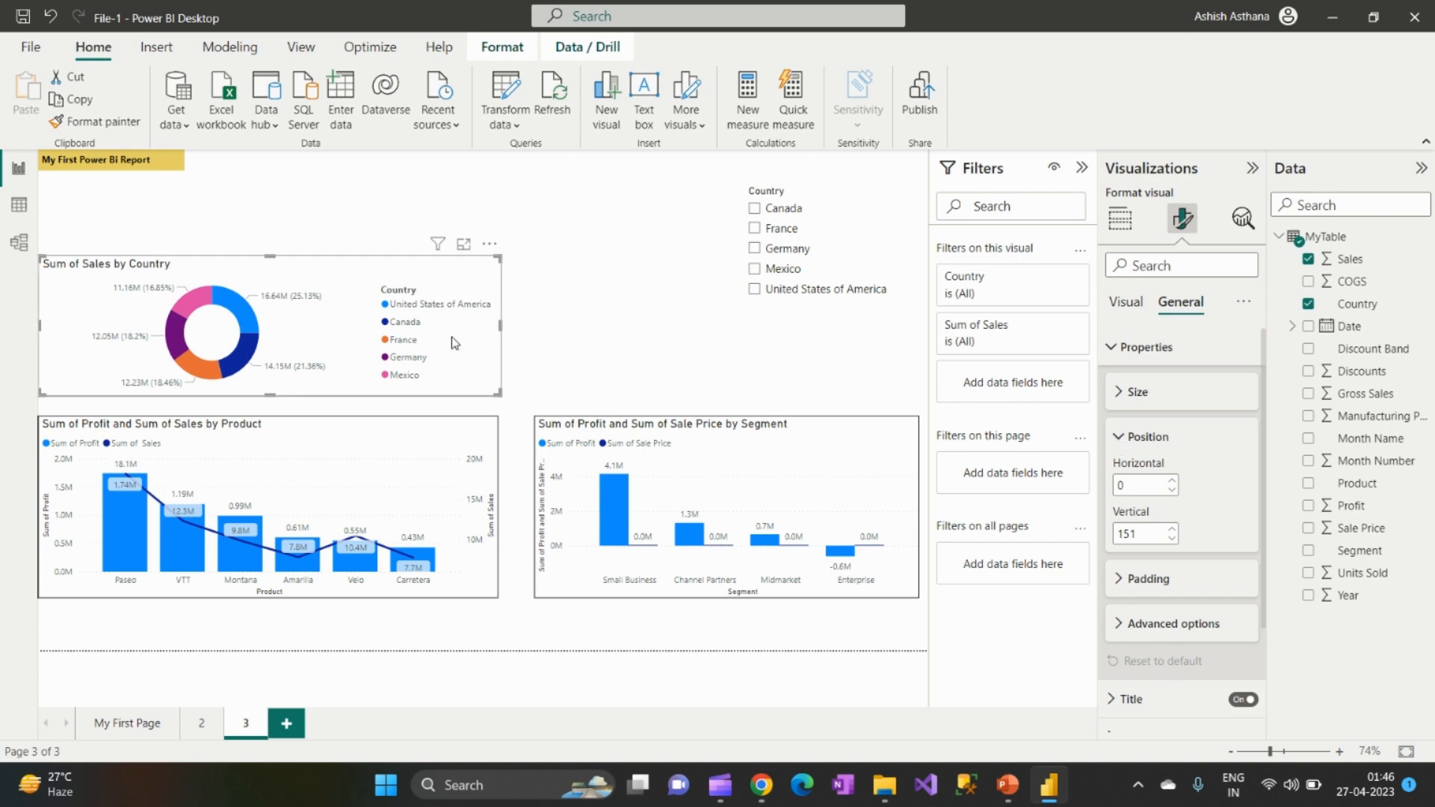
left_click(1175, 483)
left_click(1175, 484)
left_click(1175, 483)
left_click(1175, 484)
left_click(1175, 483)
left_click(1175, 484)
left_click(1175, 484)
left_click(1175, 483)
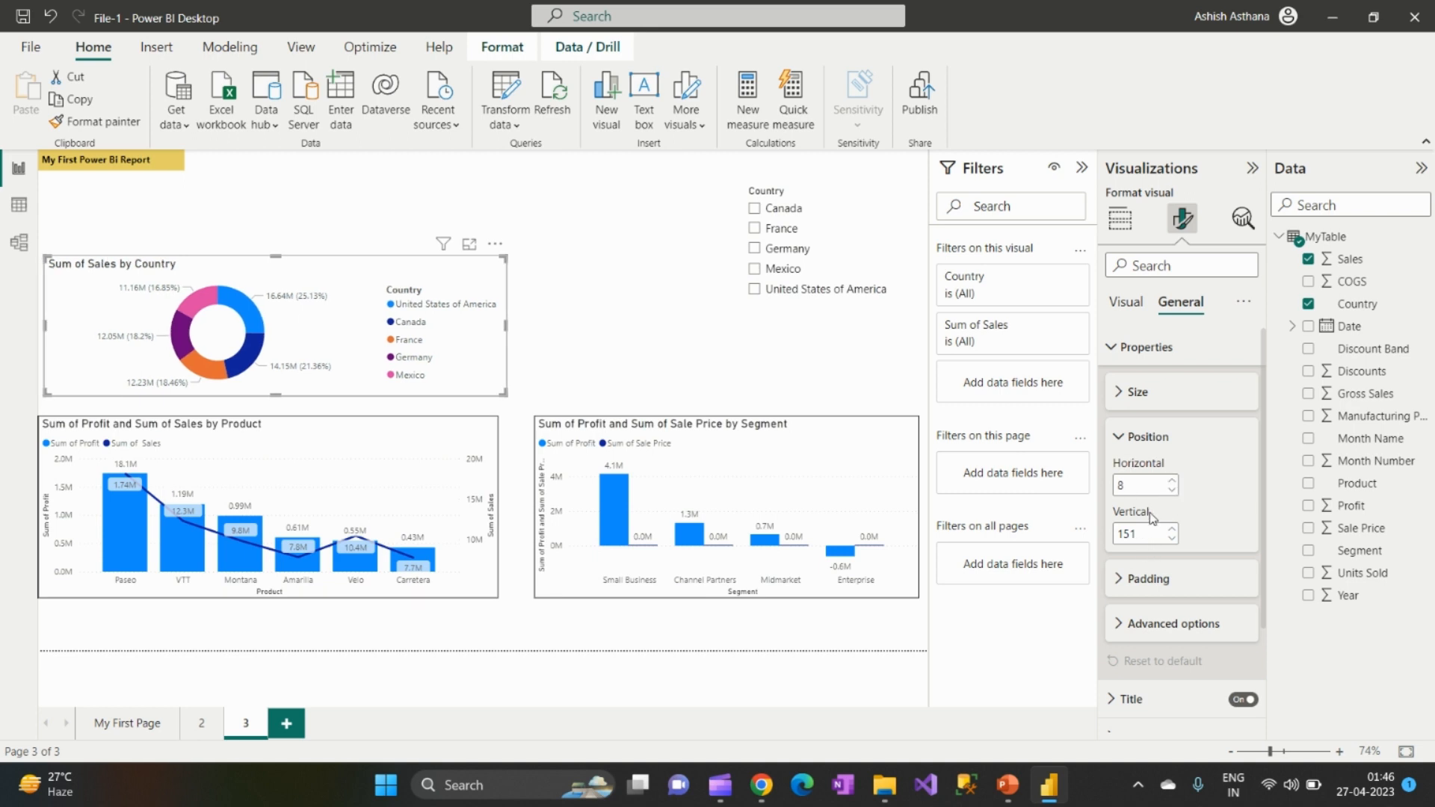
left_click(1120, 447)
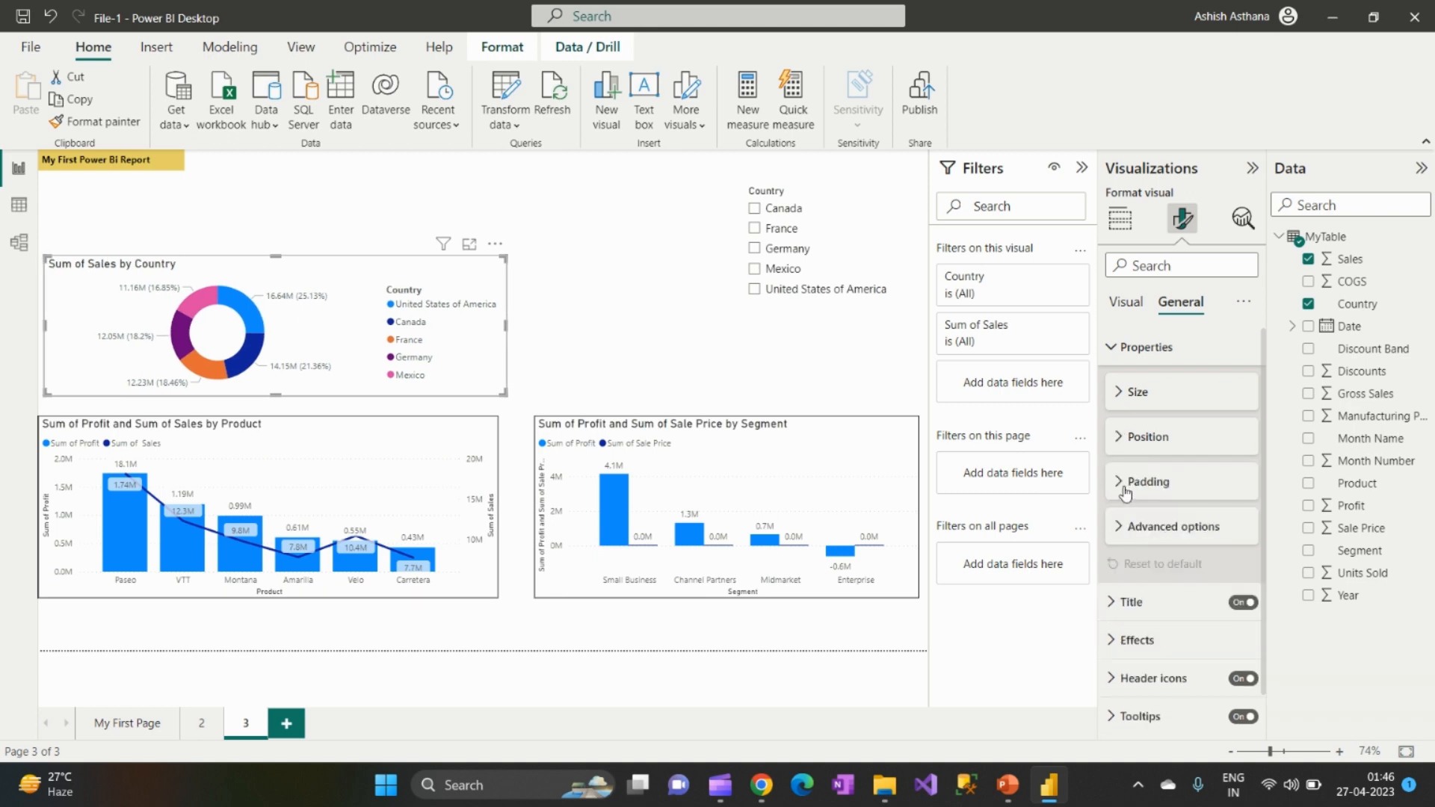
Step: Examine the donut chart's padding settings and its advanced options for responsiveness and layer order
left_click(1116, 483)
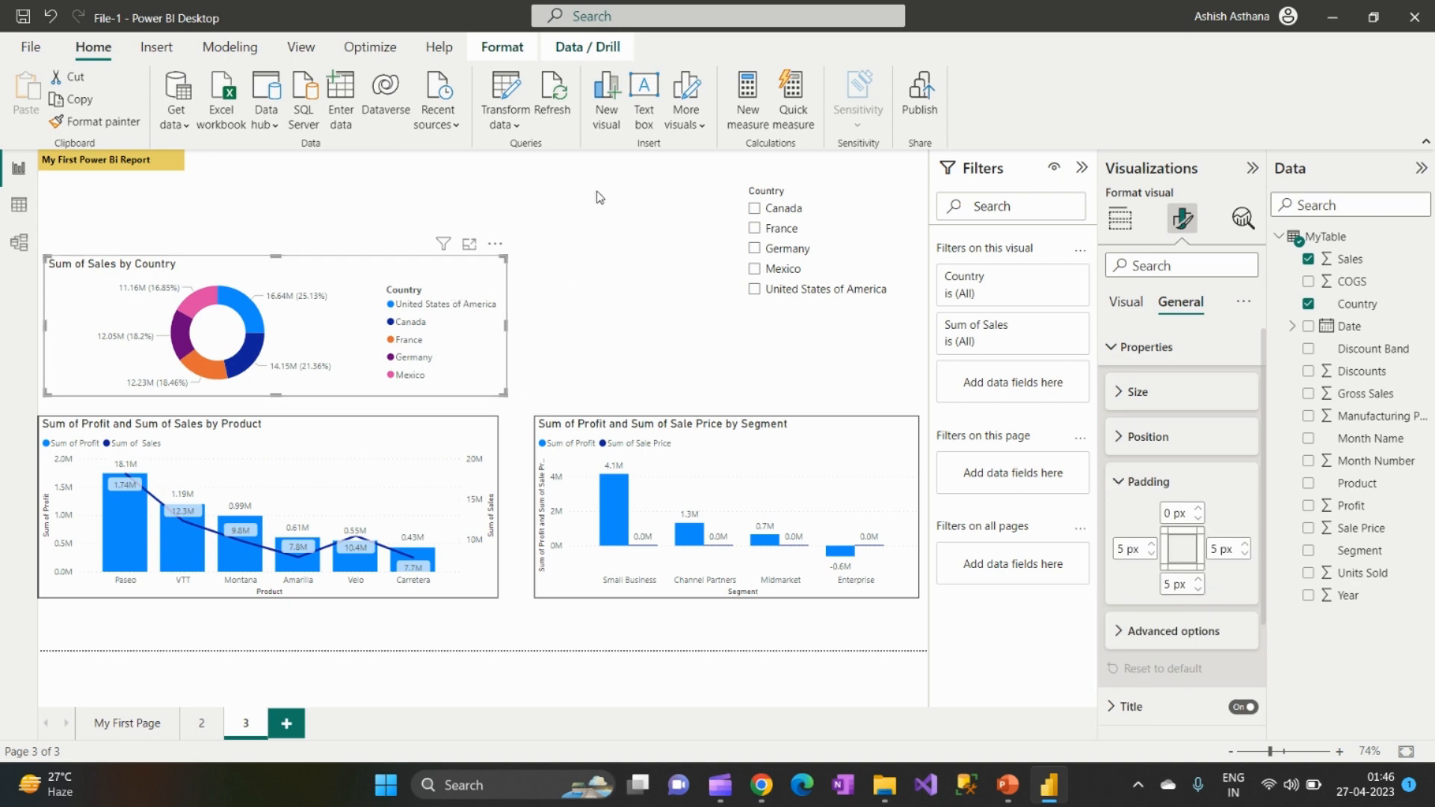
left_click(1120, 484)
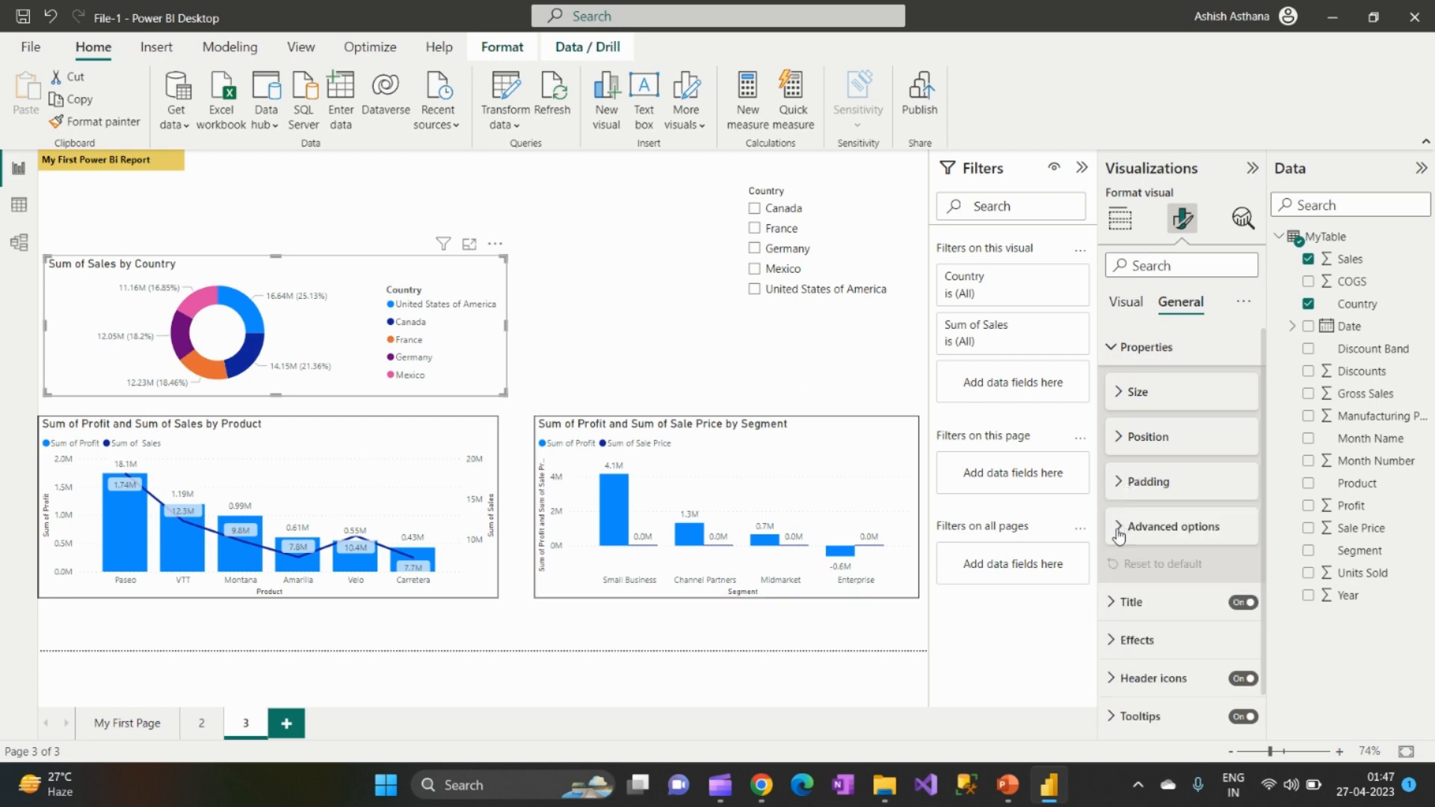
left_click(1120, 527)
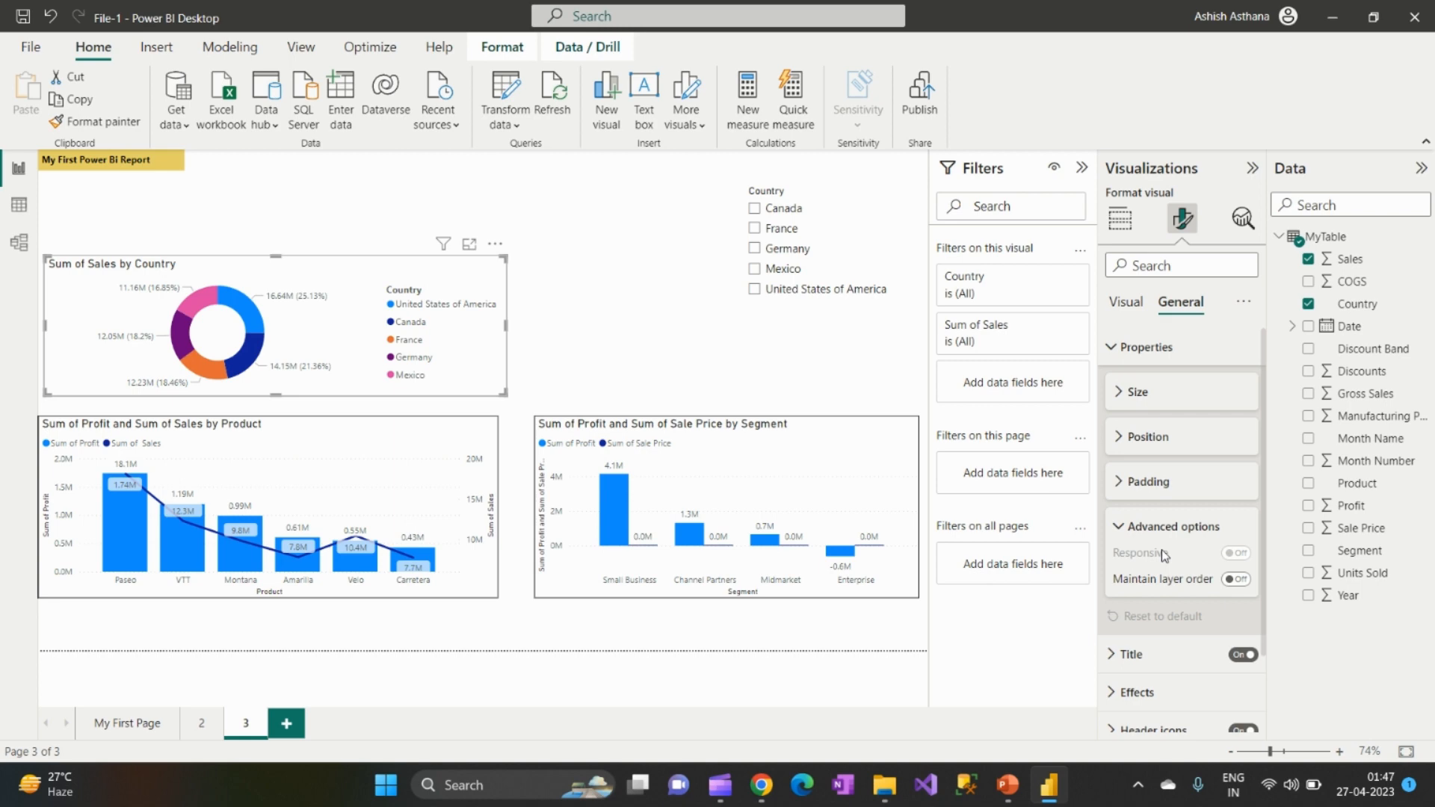
left_click(1120, 533)
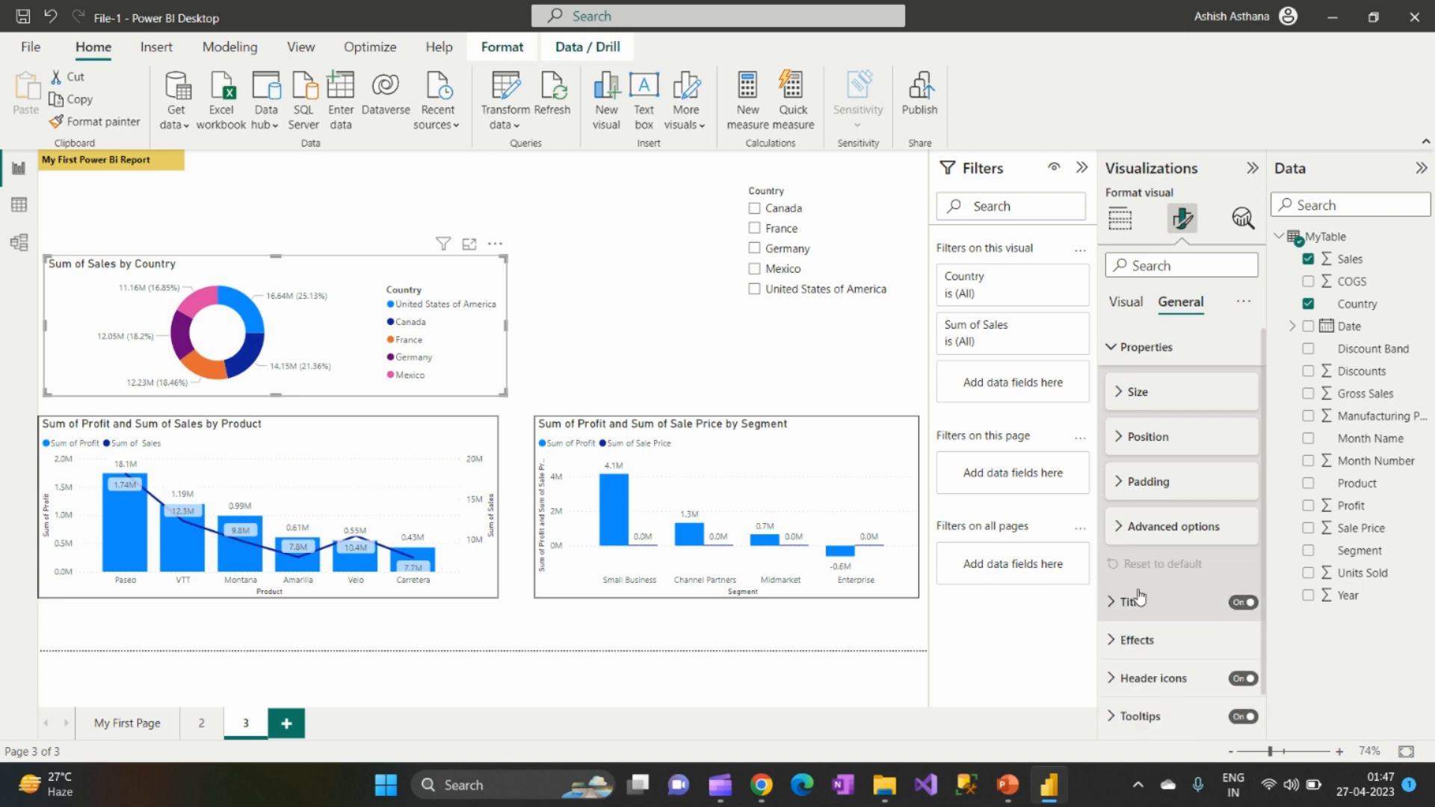
Step: Review the donut chart's background, border and shadow effects, and compare with the finished design on page 2 before returning to page 3
scroll(1184, 559, "down", 1)
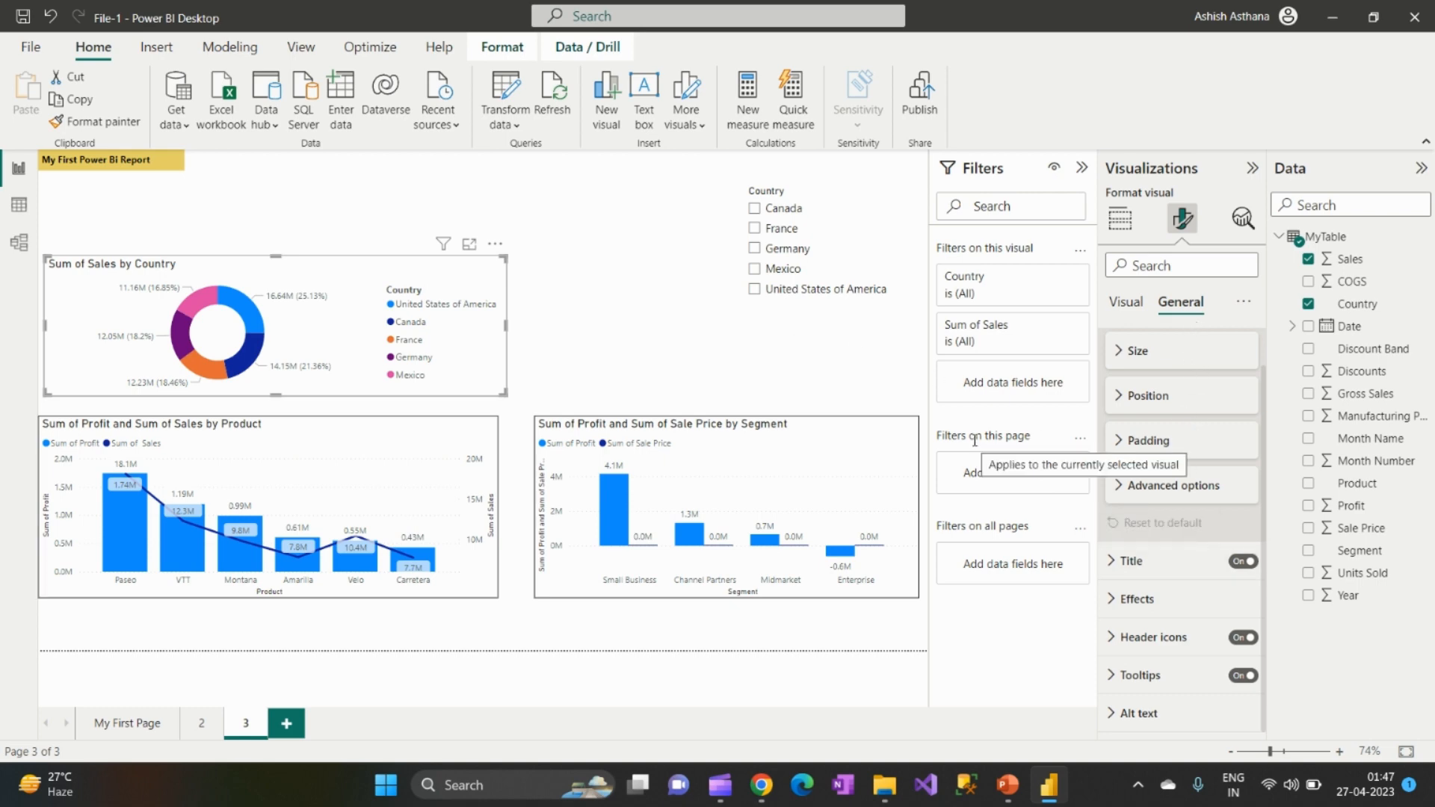
left_click(1133, 598)
scroll(1146, 623, "down", 1)
scroll(1161, 637, "down", 2)
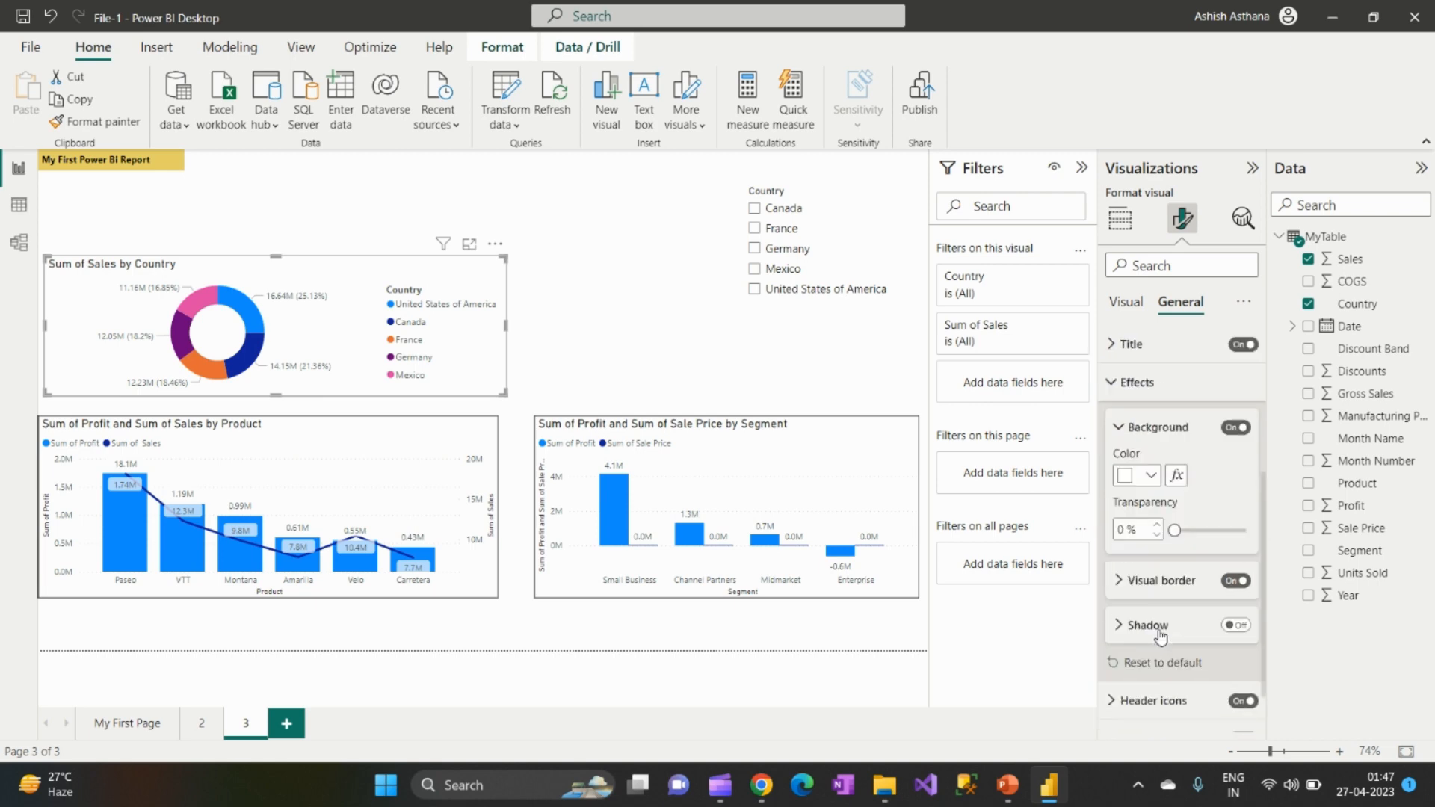
left_click(203, 724)
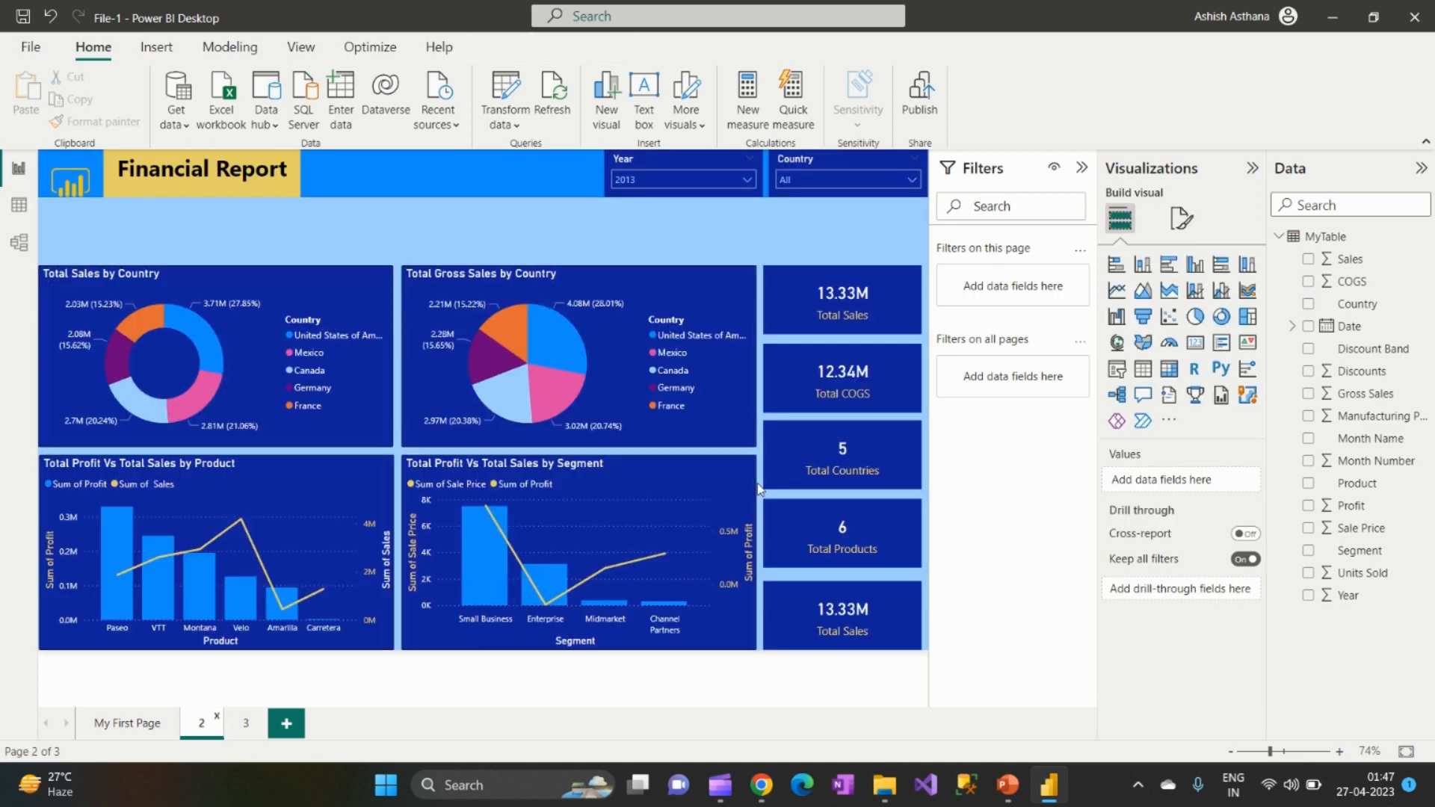
left_click(245, 727)
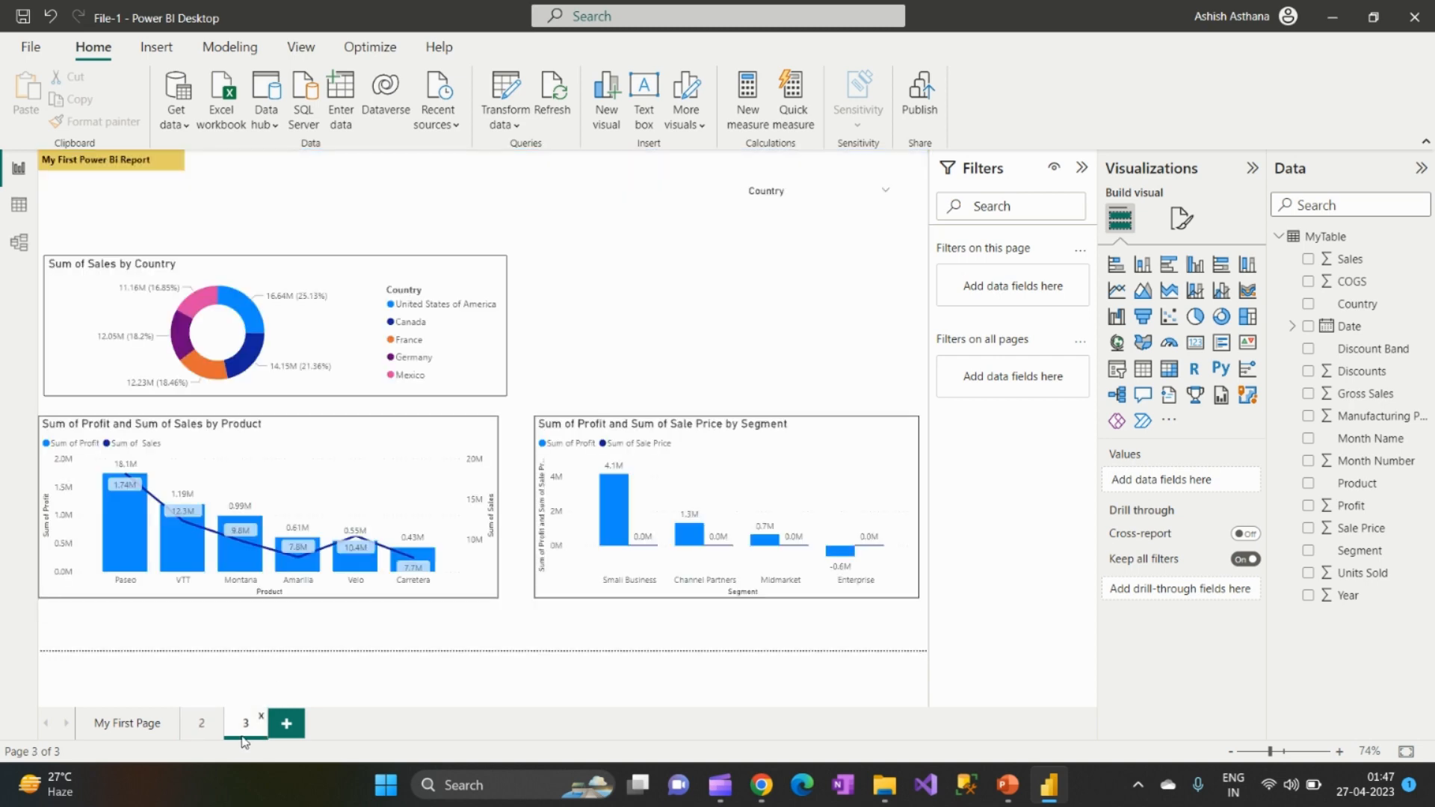
Step: Set the donut chart's background color to dark blue from the recent colors, in its general effects
left_click(441, 304)
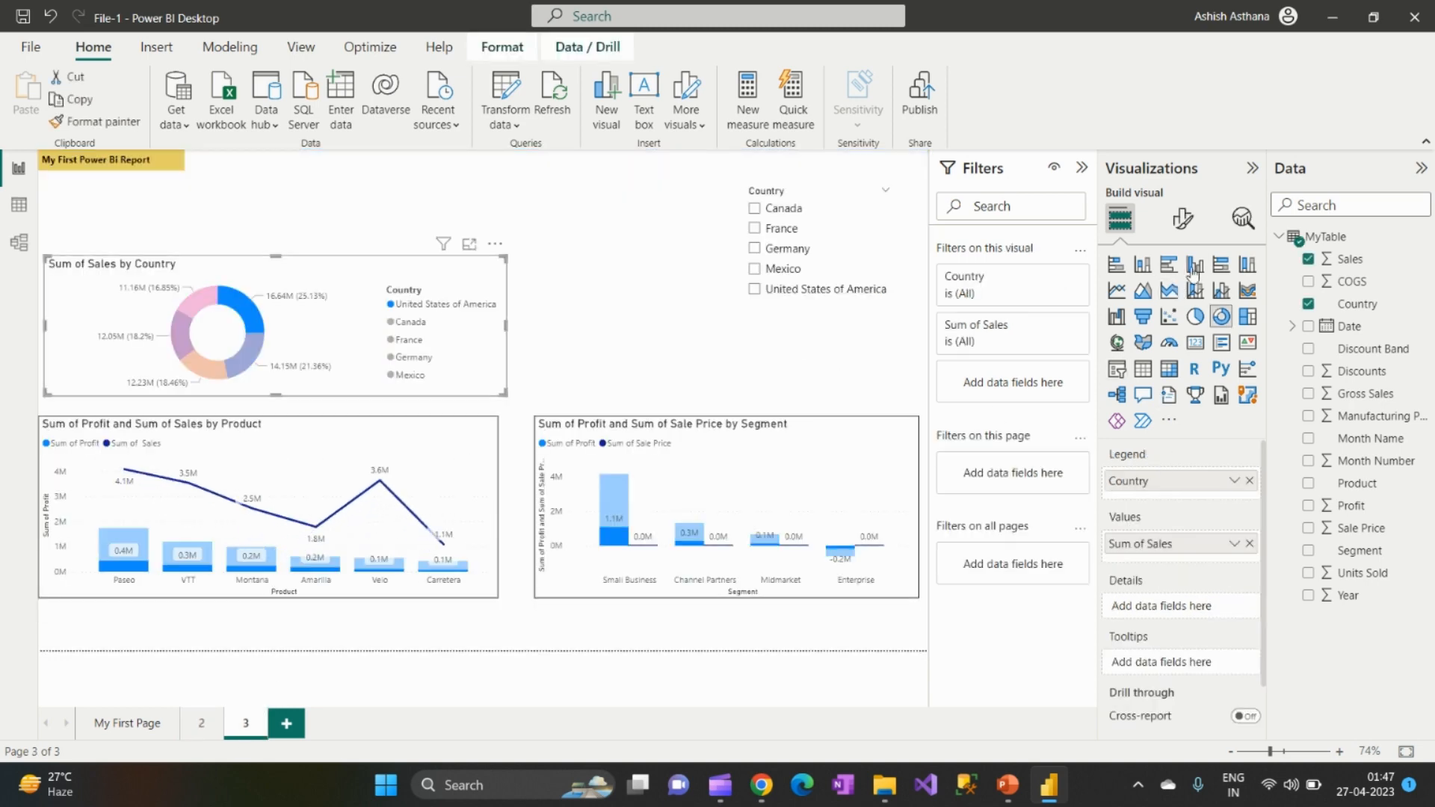
left_click(467, 307)
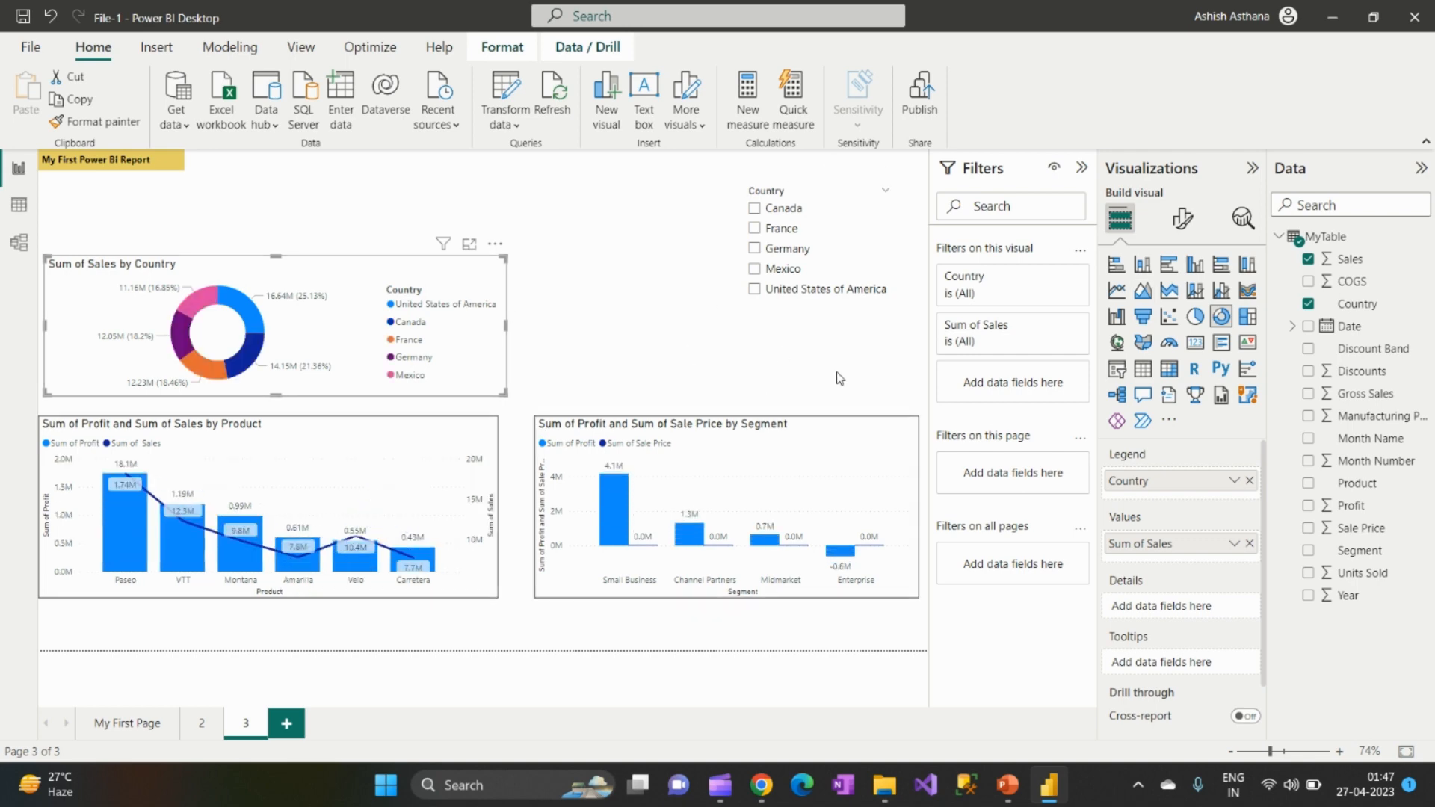
left_click(1185, 219)
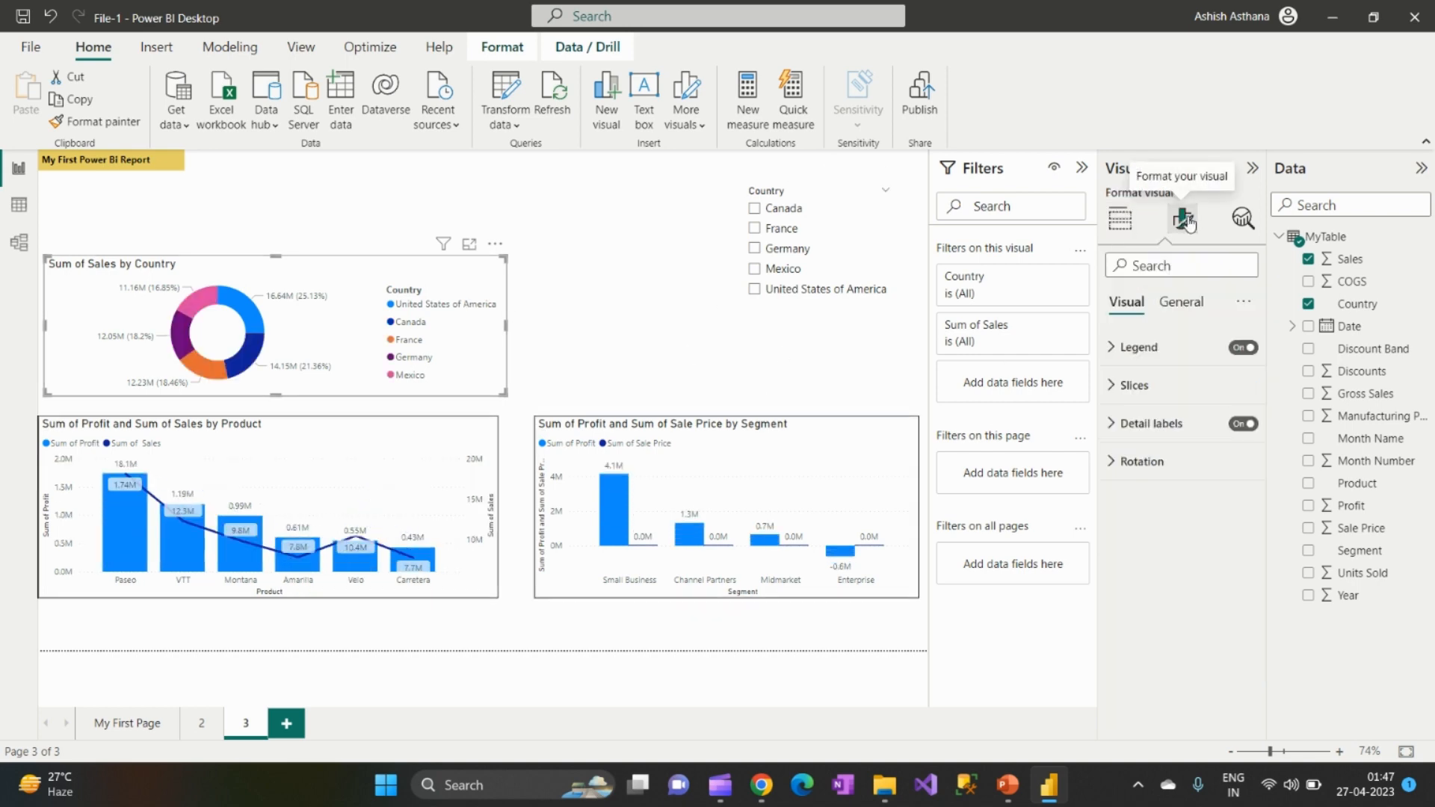
left_click(1180, 308)
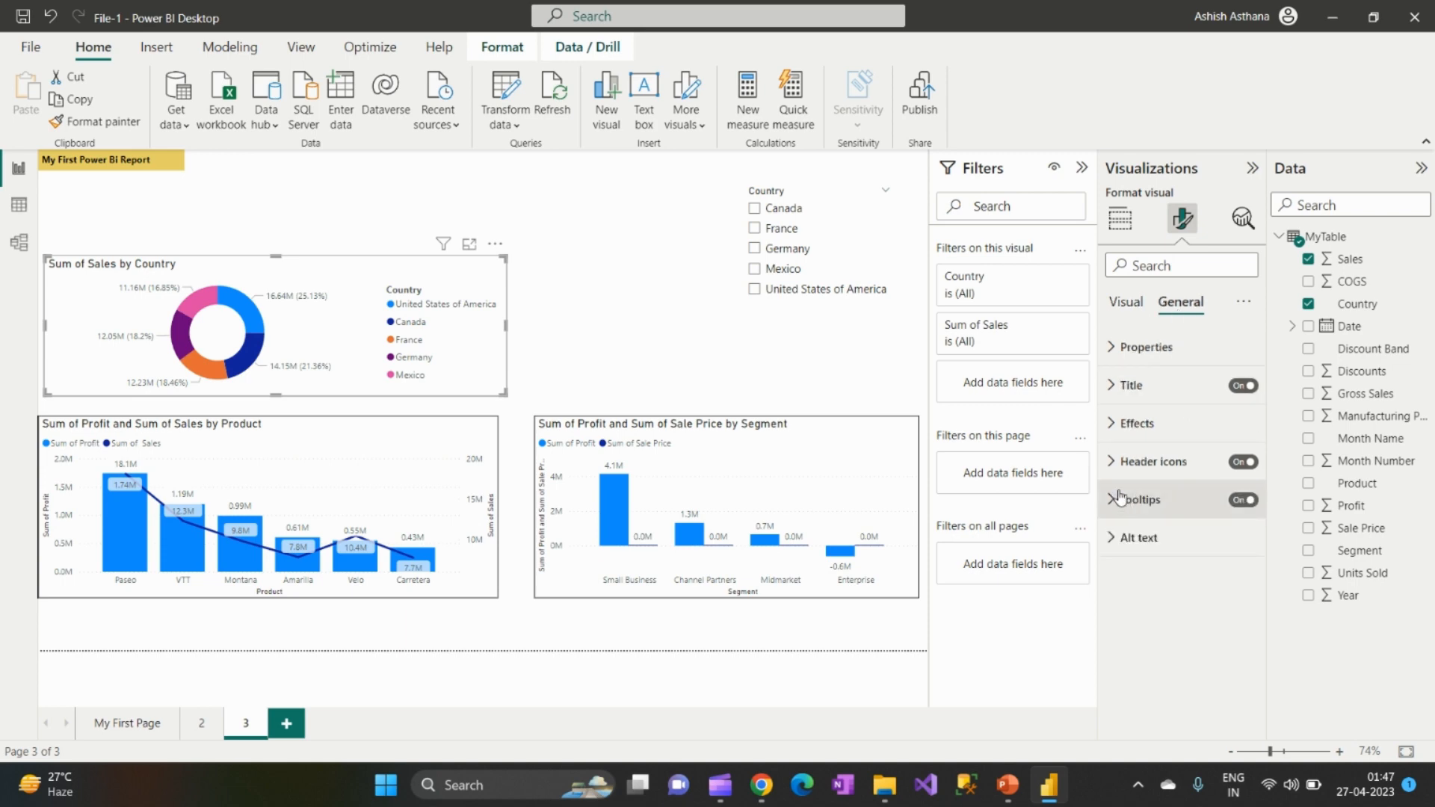
left_click(1118, 429)
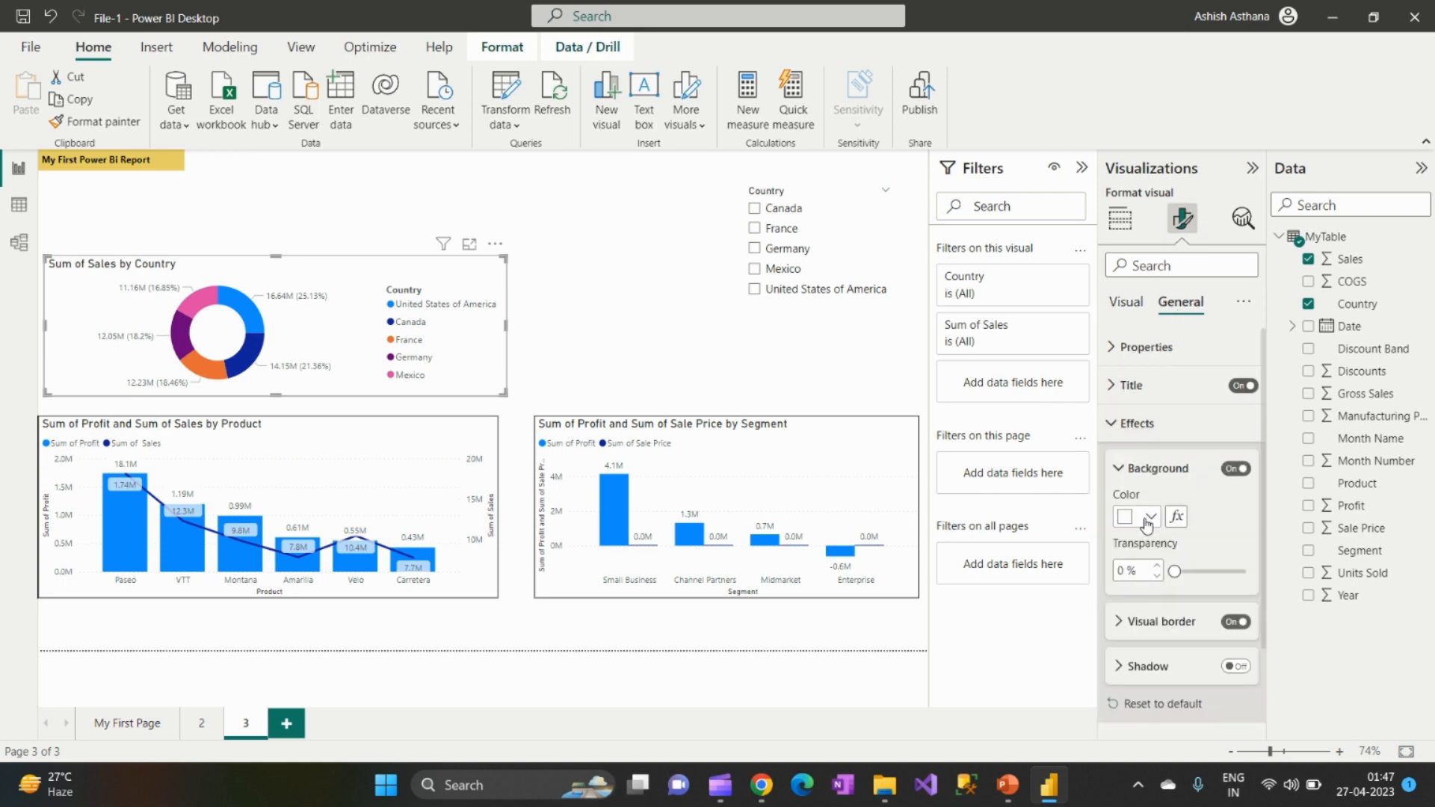
left_click(1152, 519)
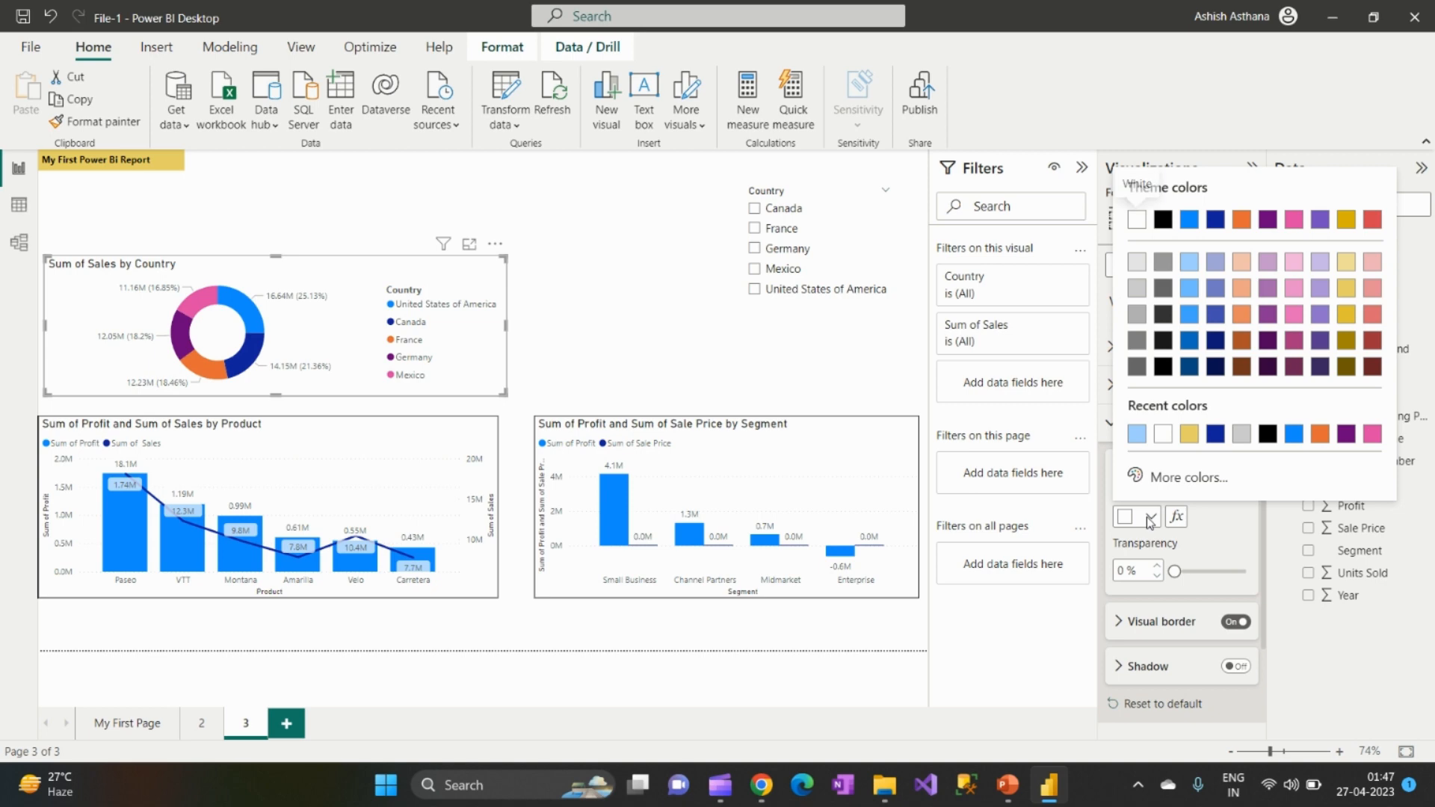
left_click(1216, 434)
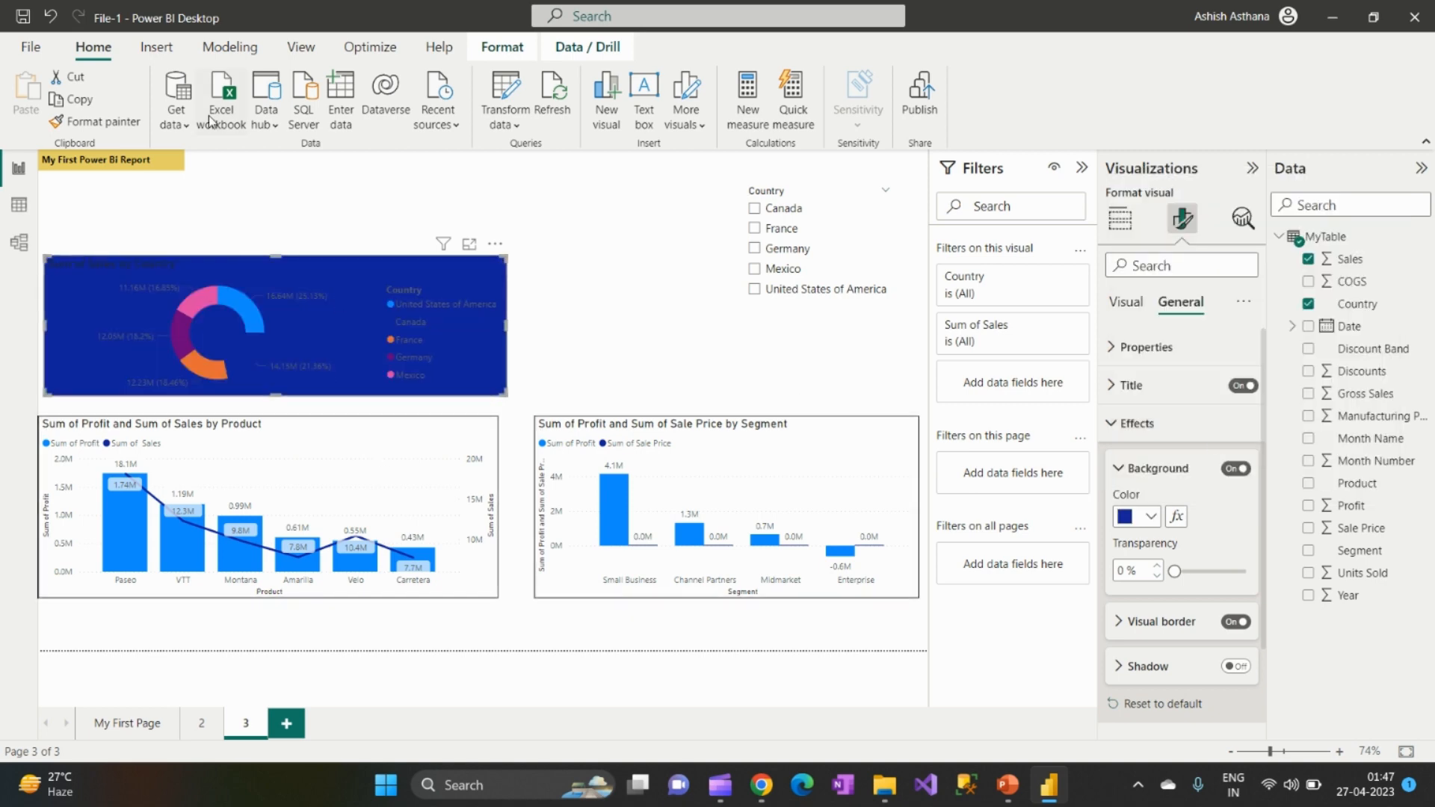
left_click(92, 124)
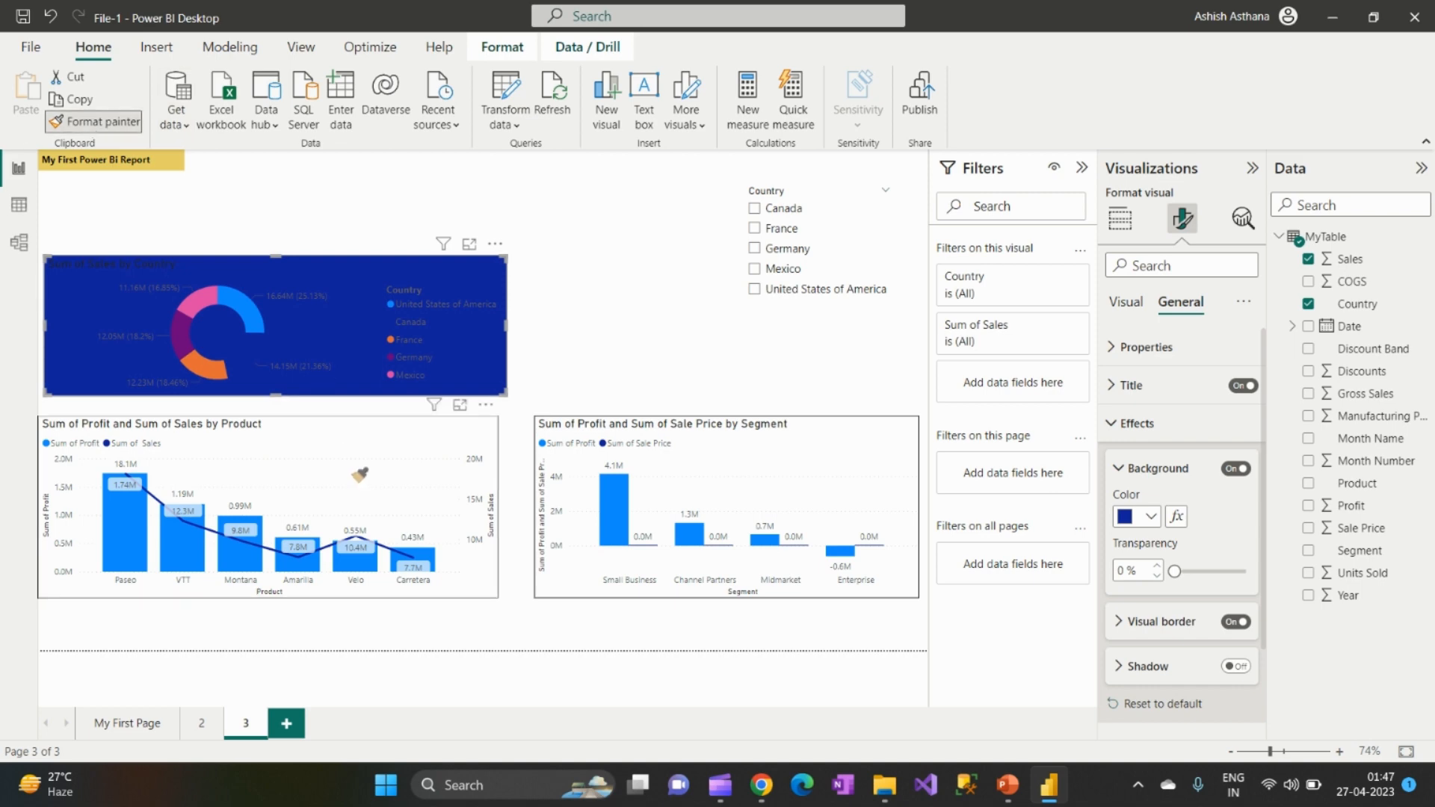
key("Escape")
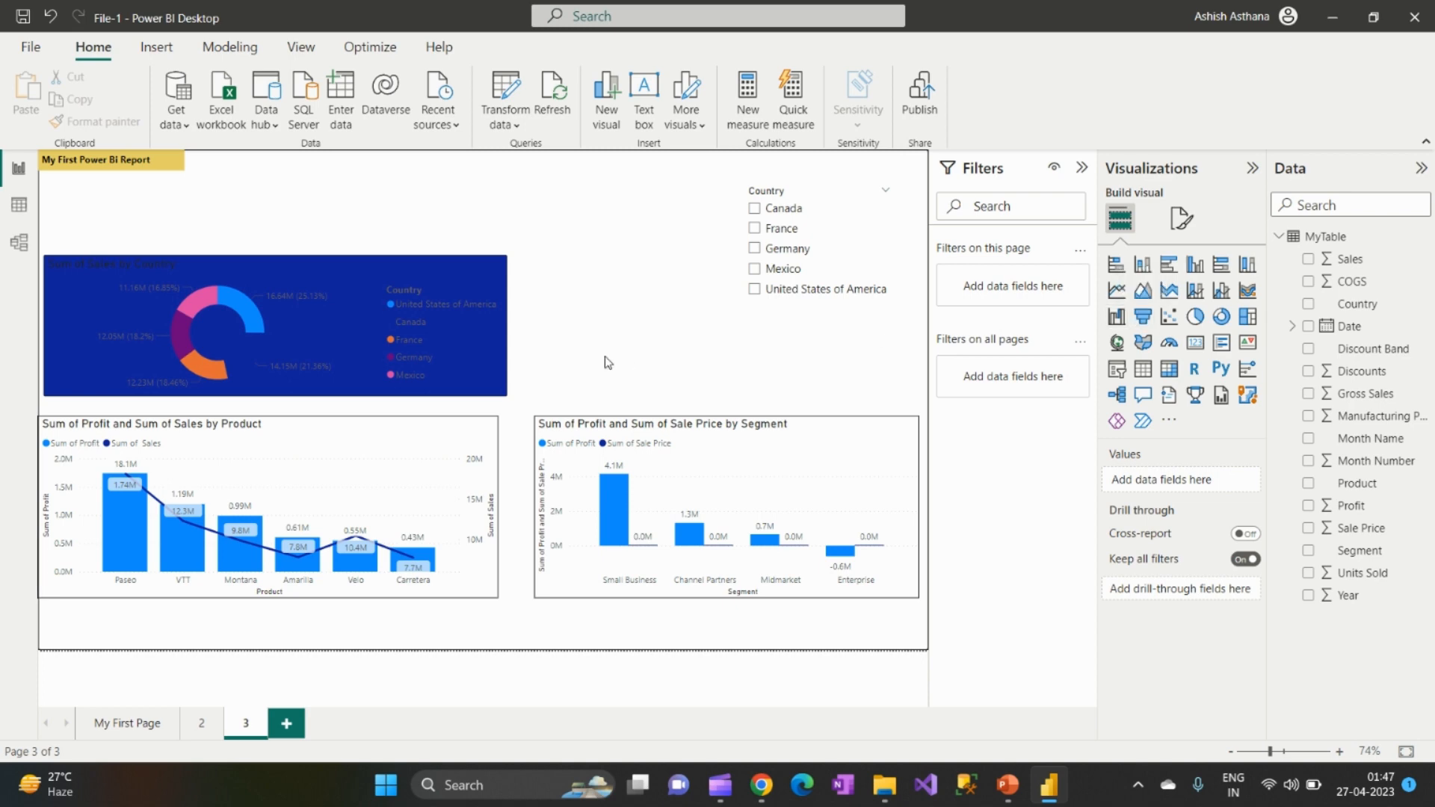
left_click(458, 348)
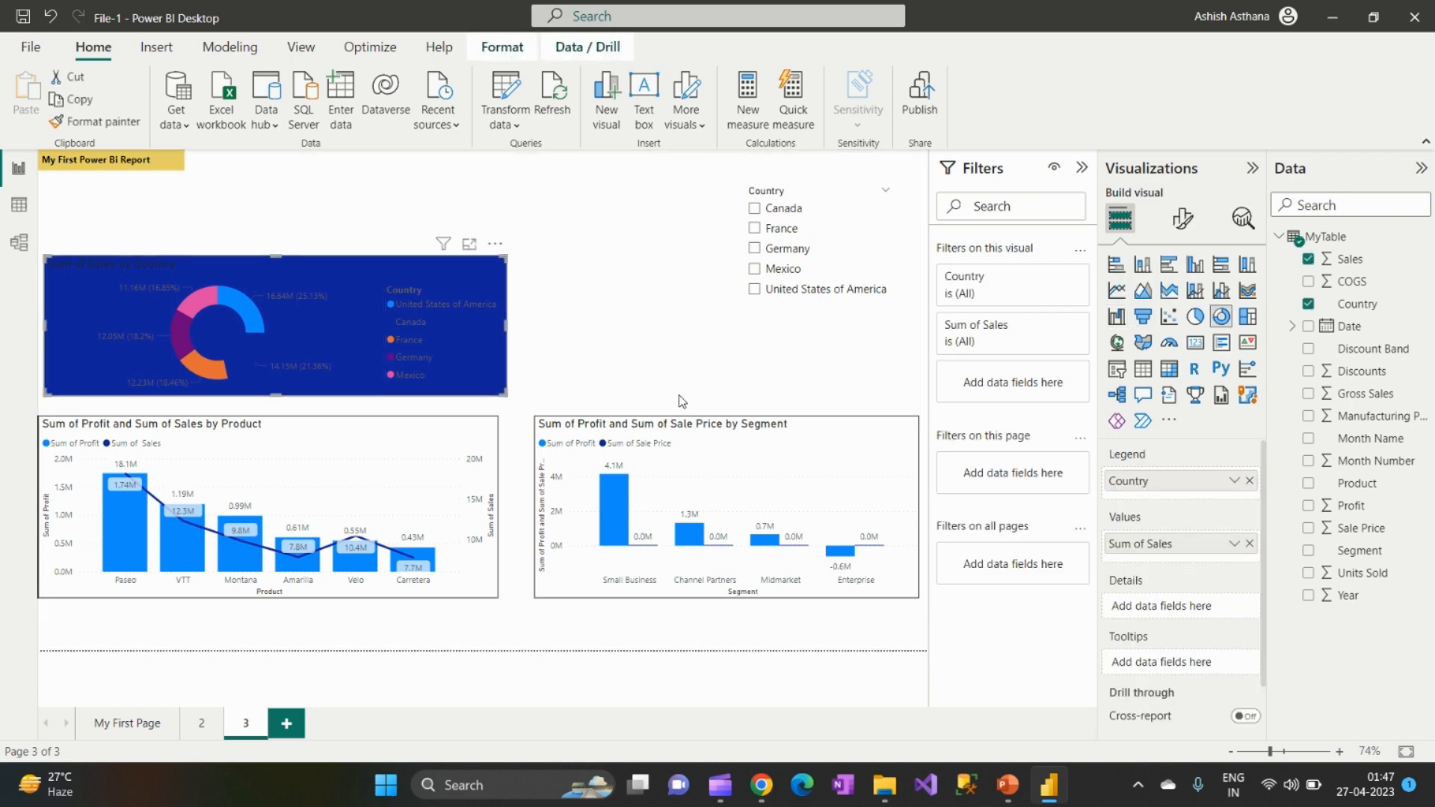
left_click(1181, 228)
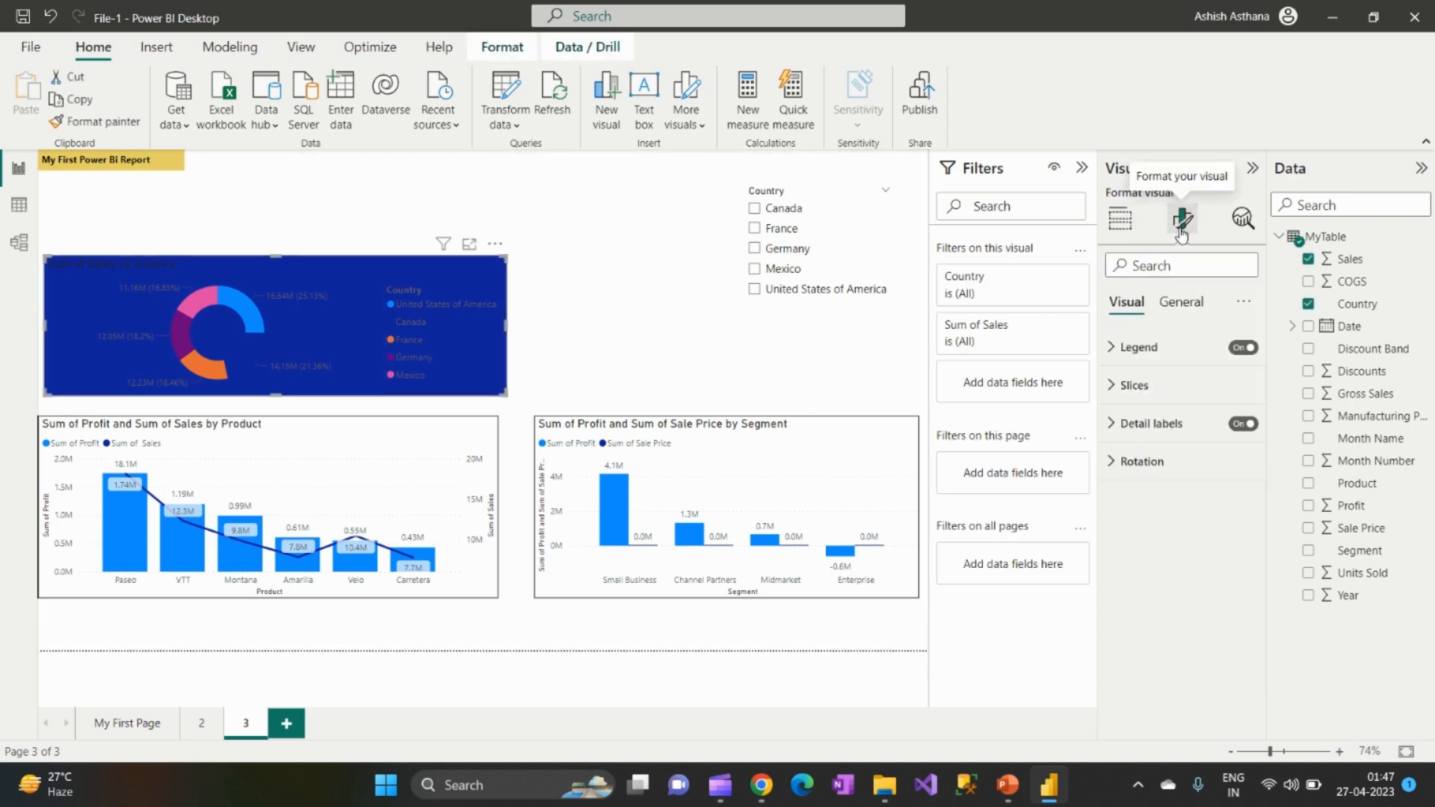
left_click(1177, 307)
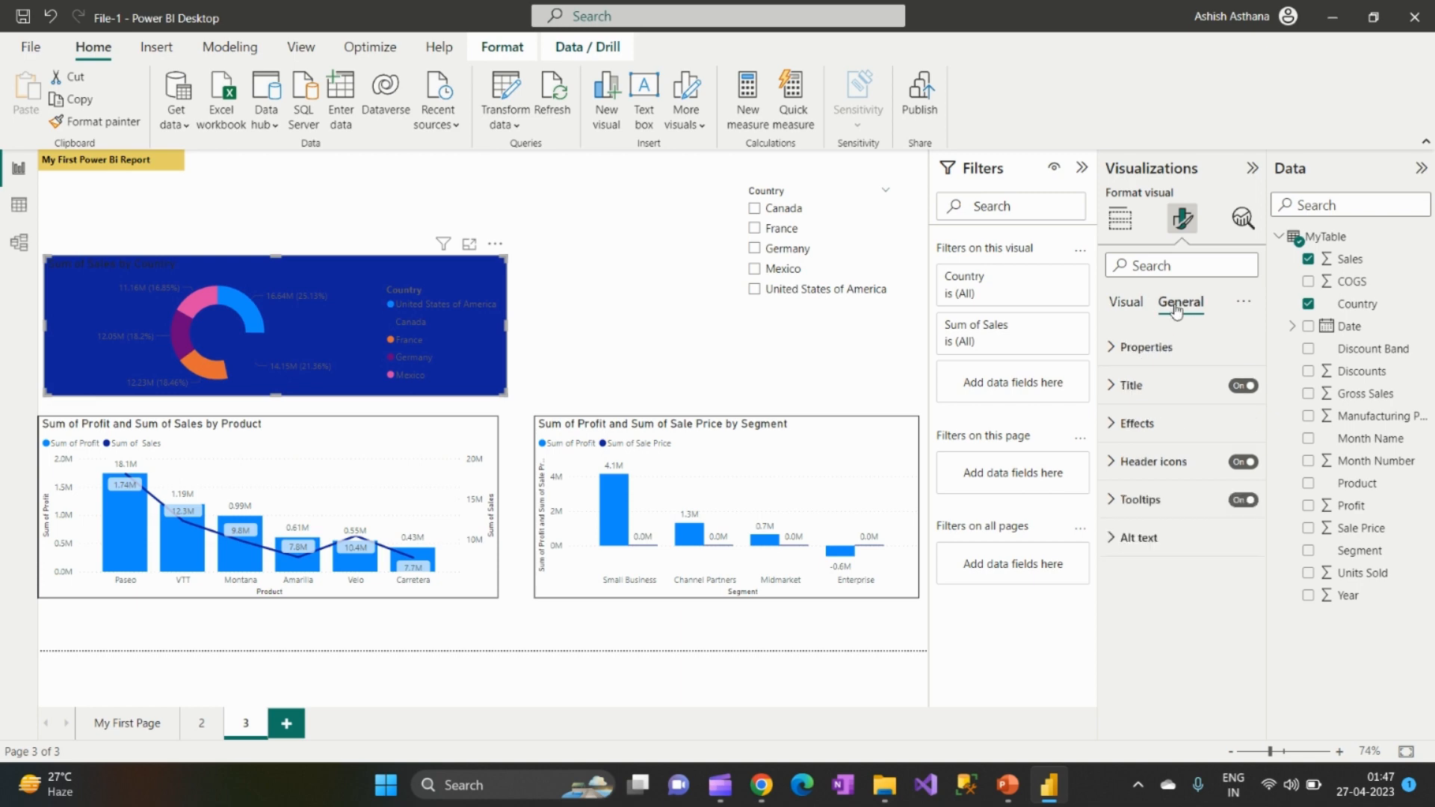
left_click(1118, 436)
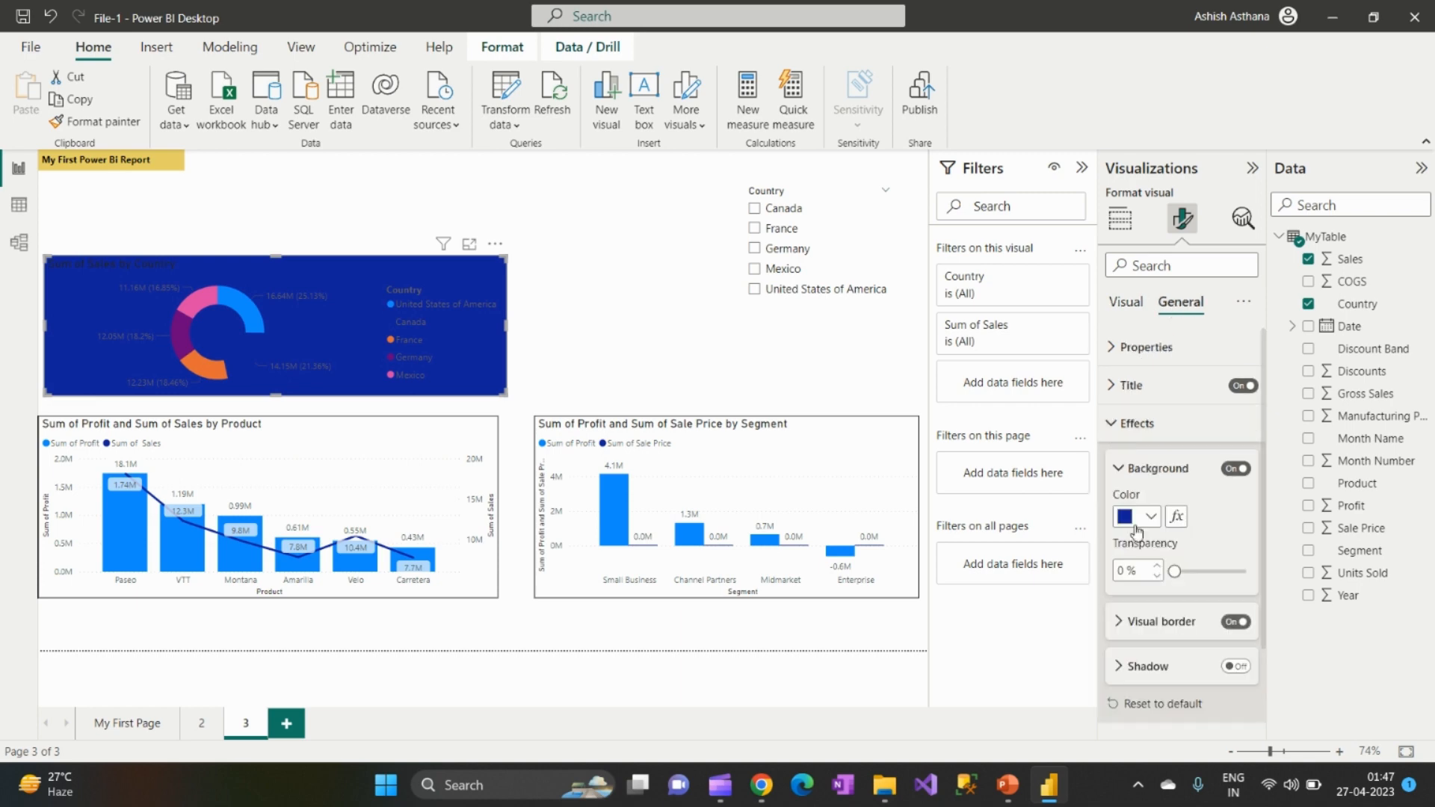
Step: Set the text color of the donut chart's title to white
scroll(1174, 590, "down", 2)
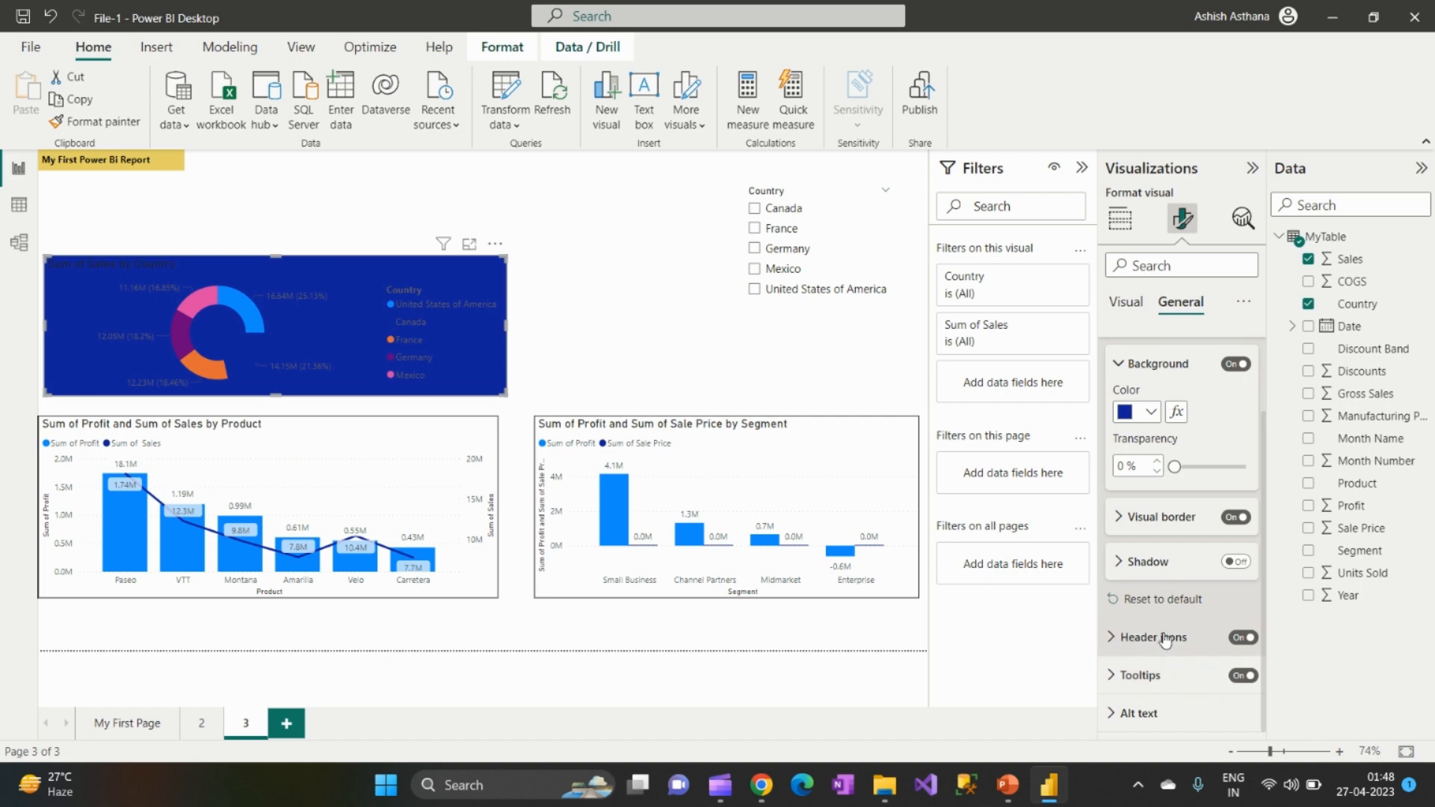
left_click(1129, 308)
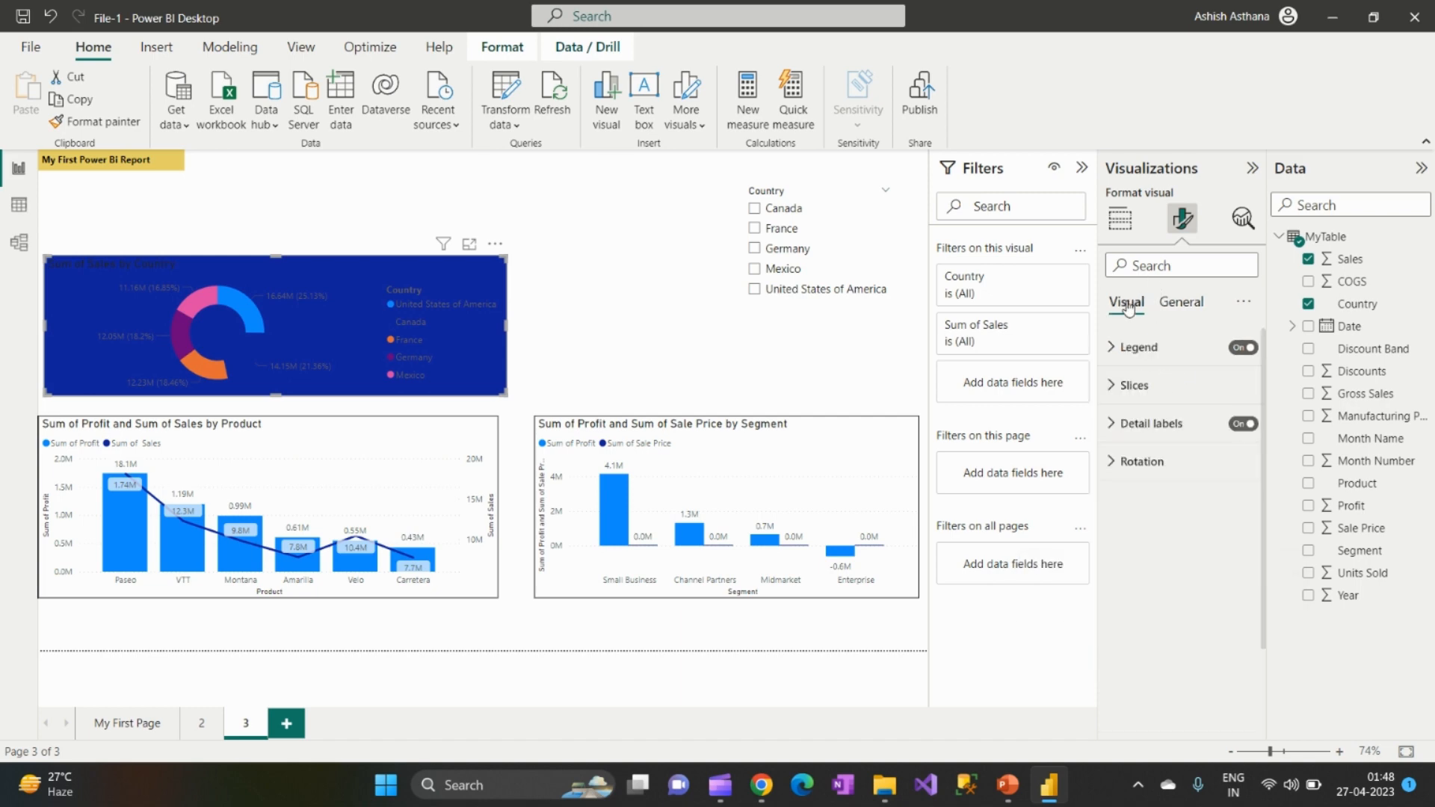
left_click(1158, 307)
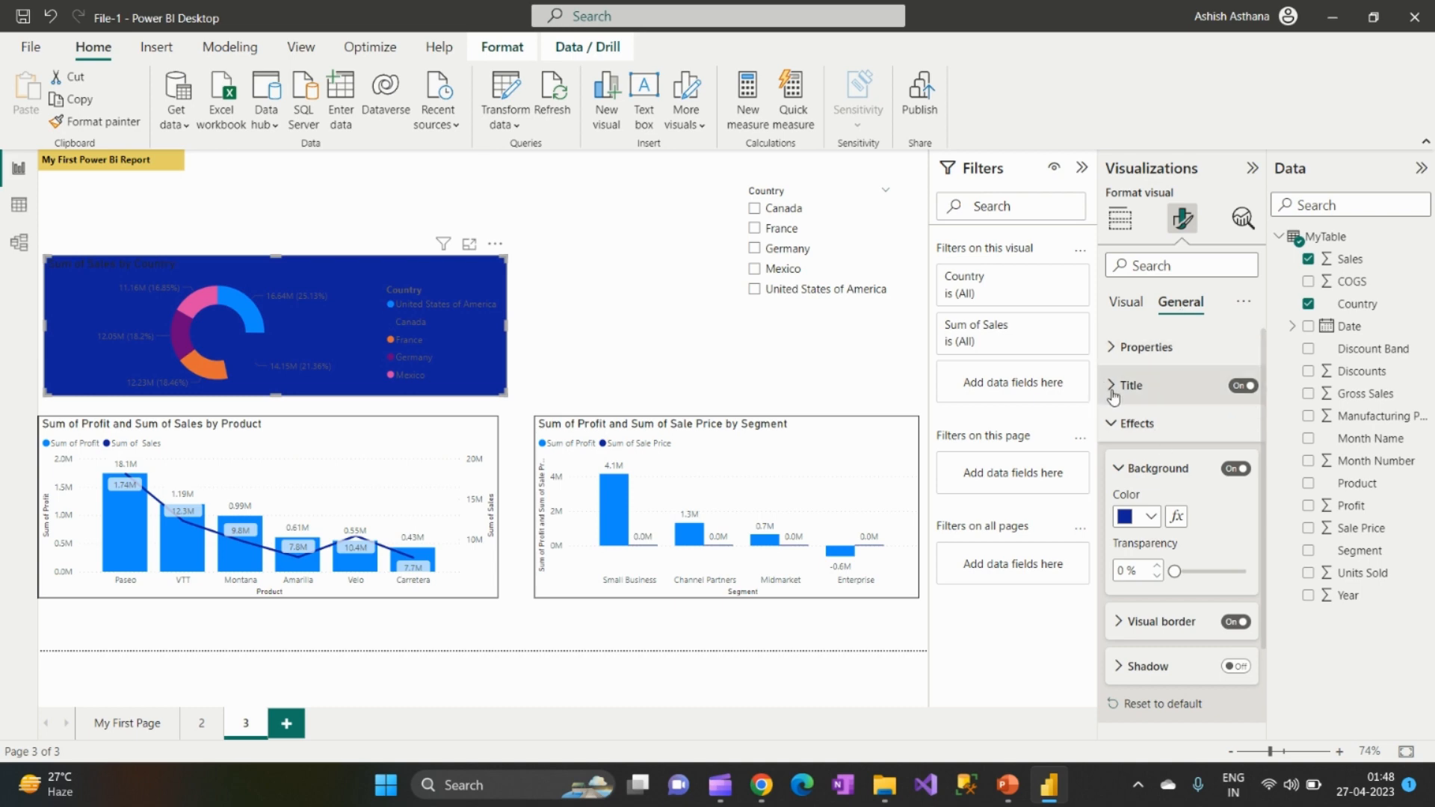
left_click(1106, 390)
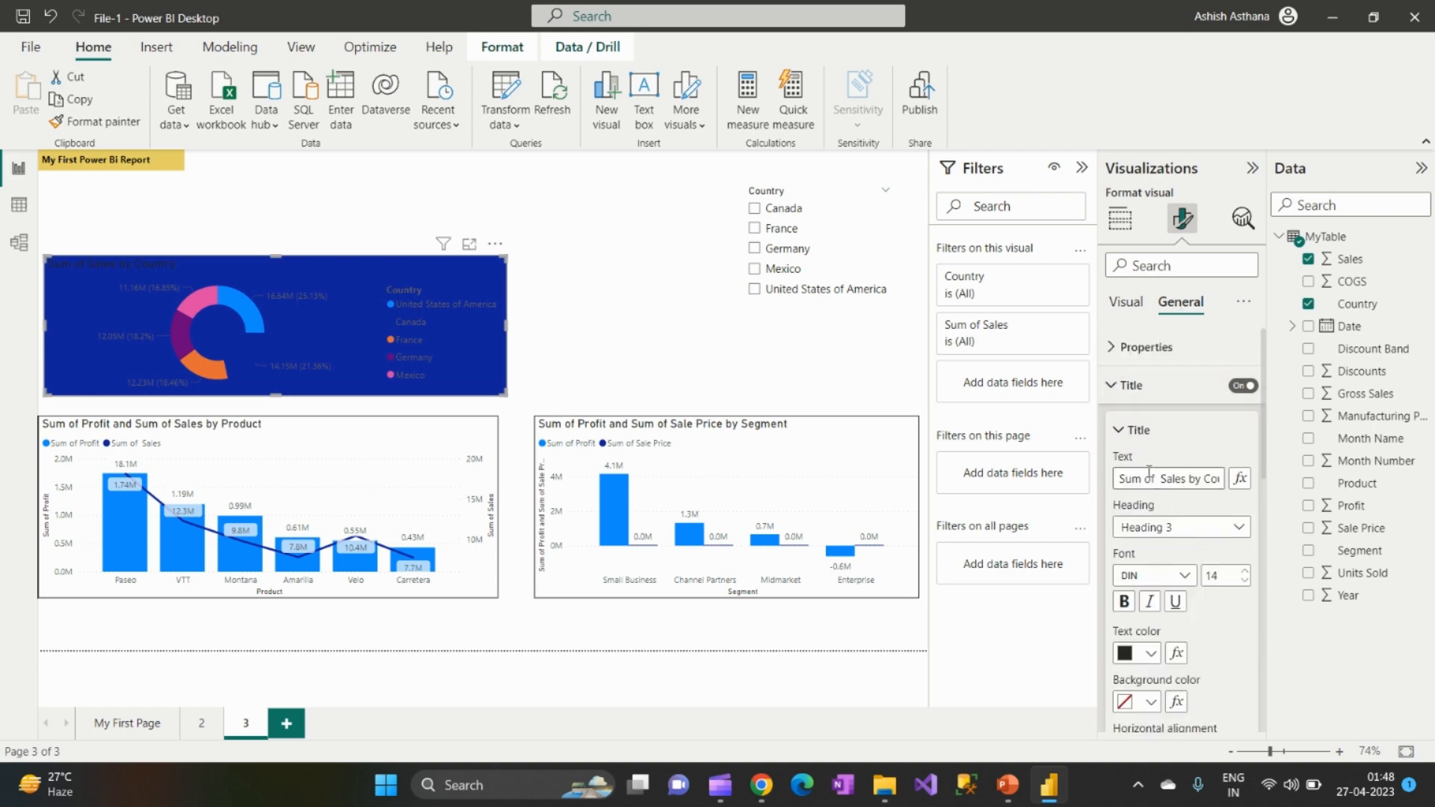
left_click(1148, 654)
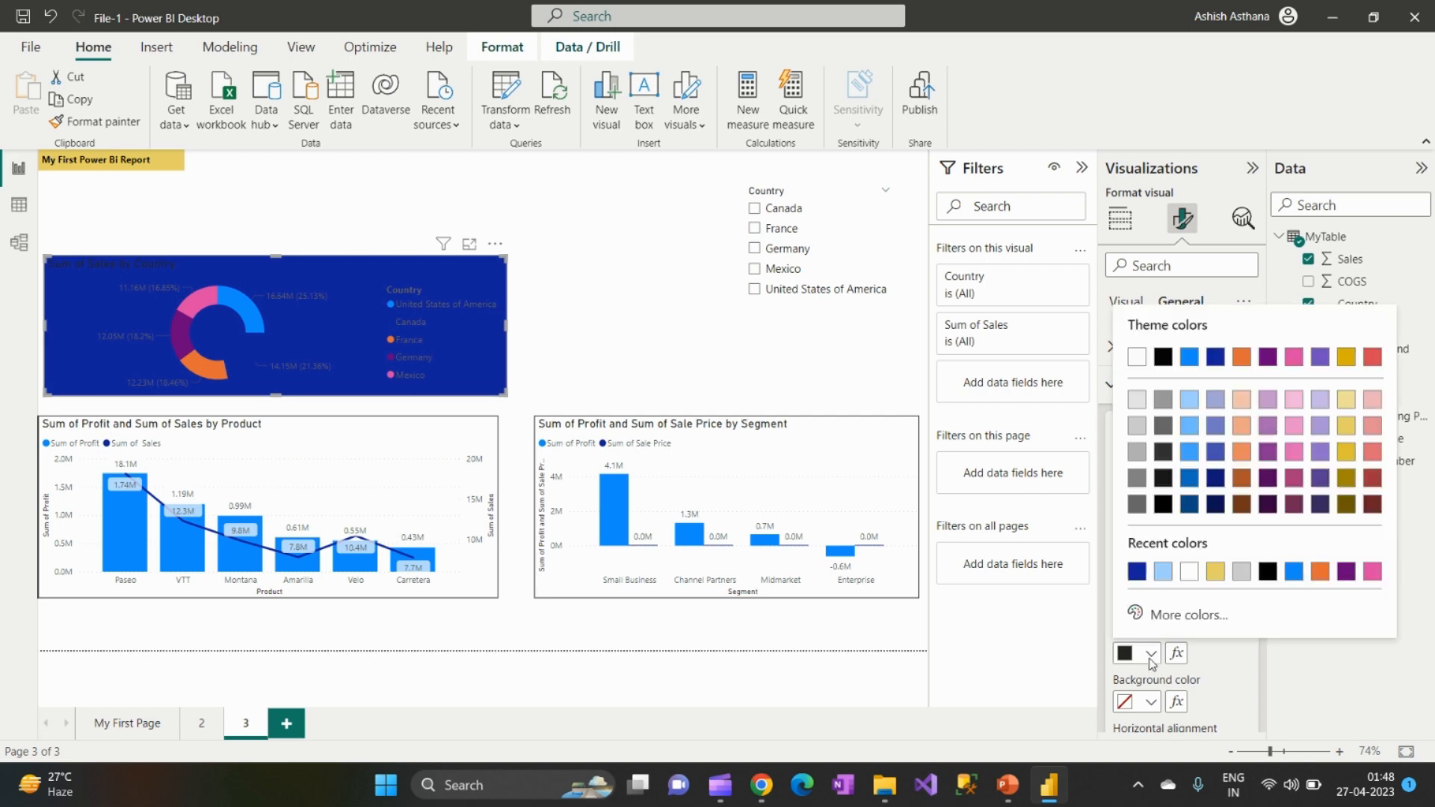
left_click(1138, 365)
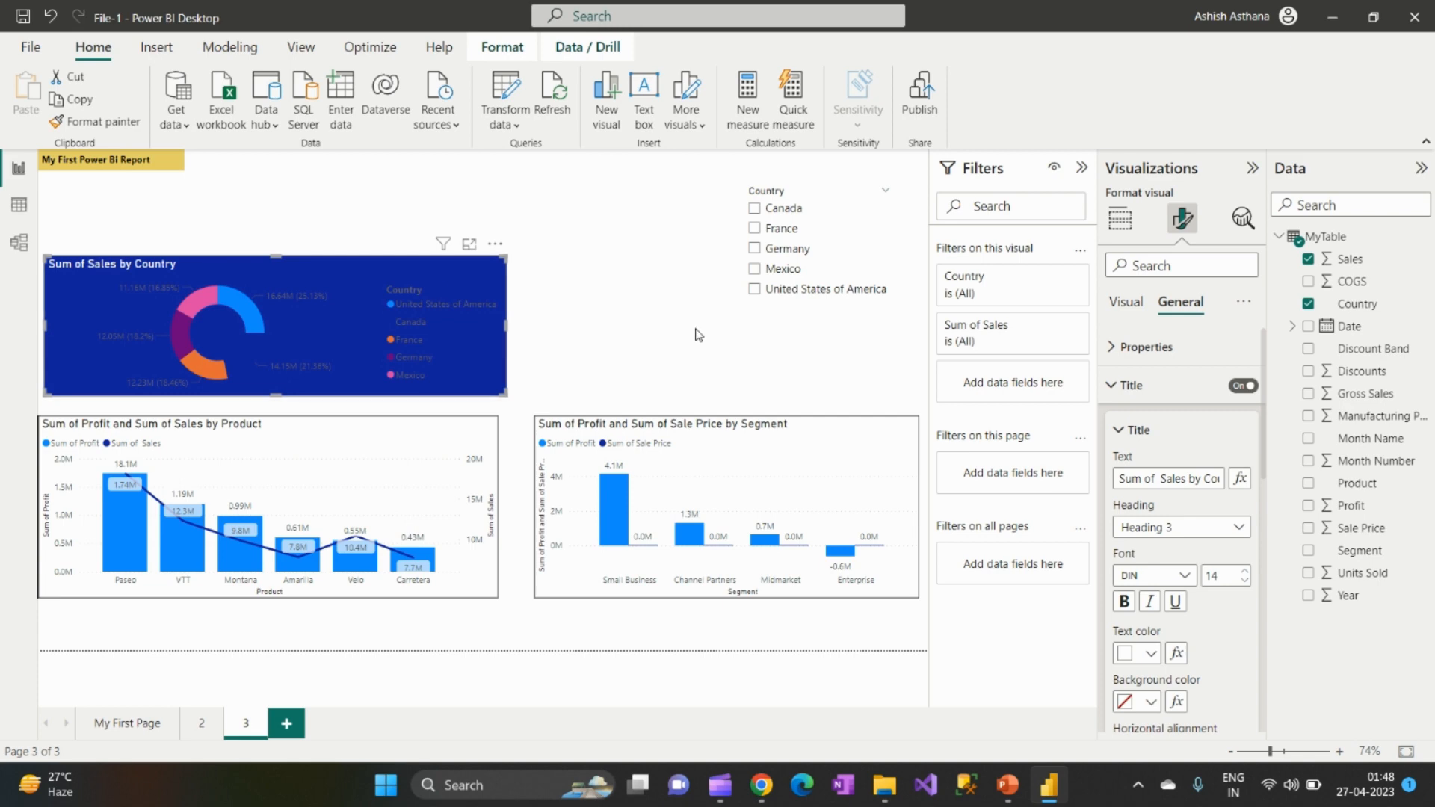
Step: Change the donut chart's title text to "Total Sales by Country", removing the extra spaces, and collapse the title settings
left_click(1157, 479)
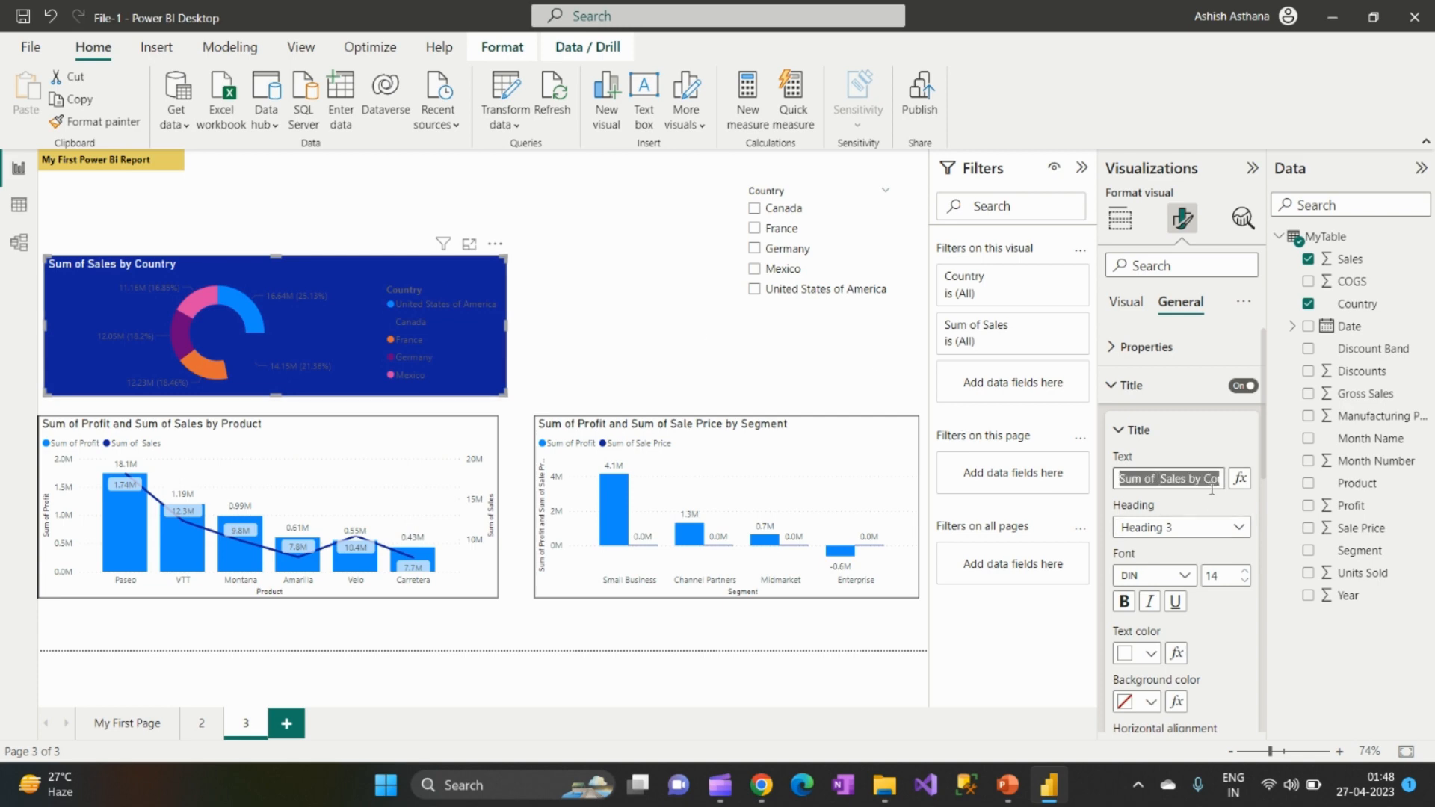
left_click(1183, 477)
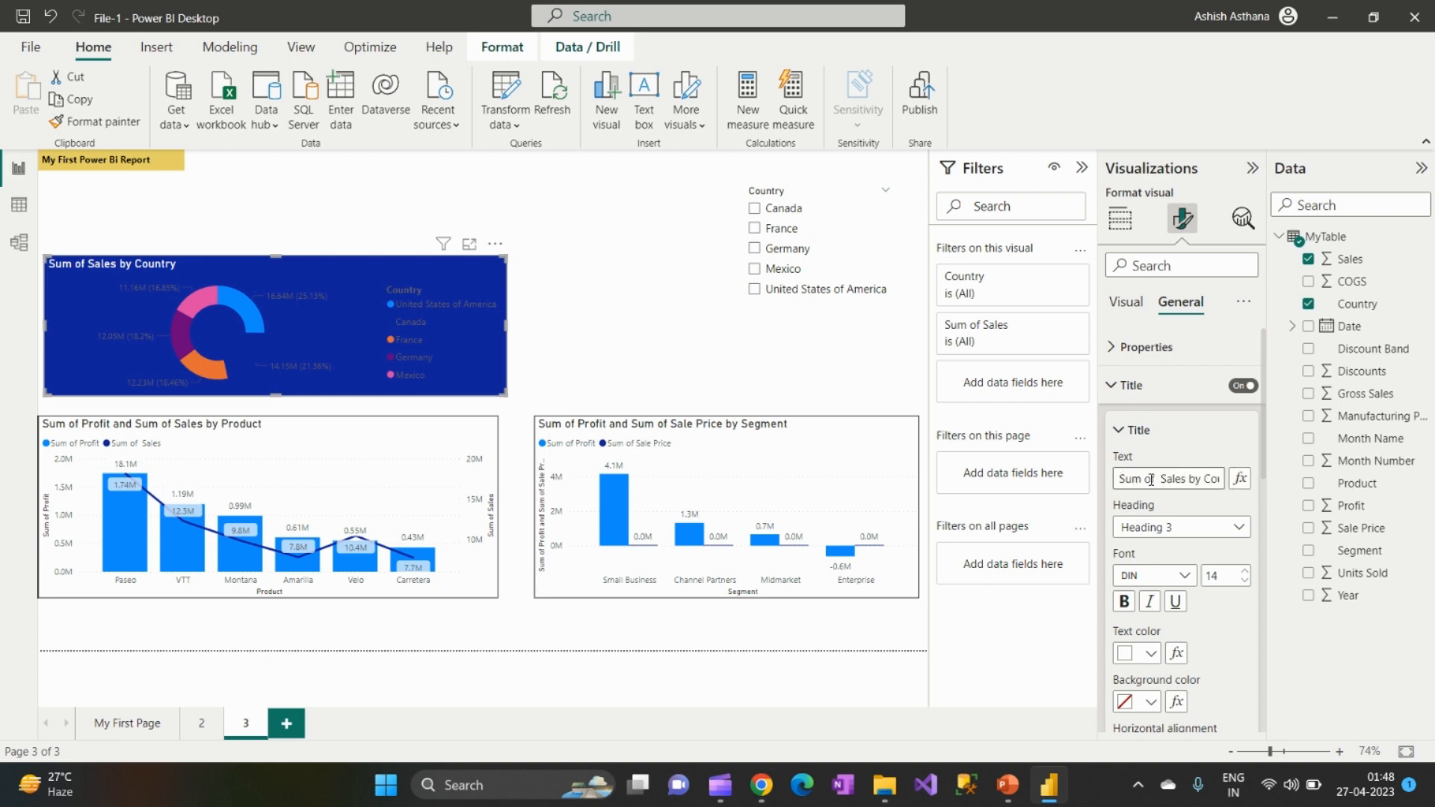
left_click_drag(1155, 480, 1091, 471)
type("Total")
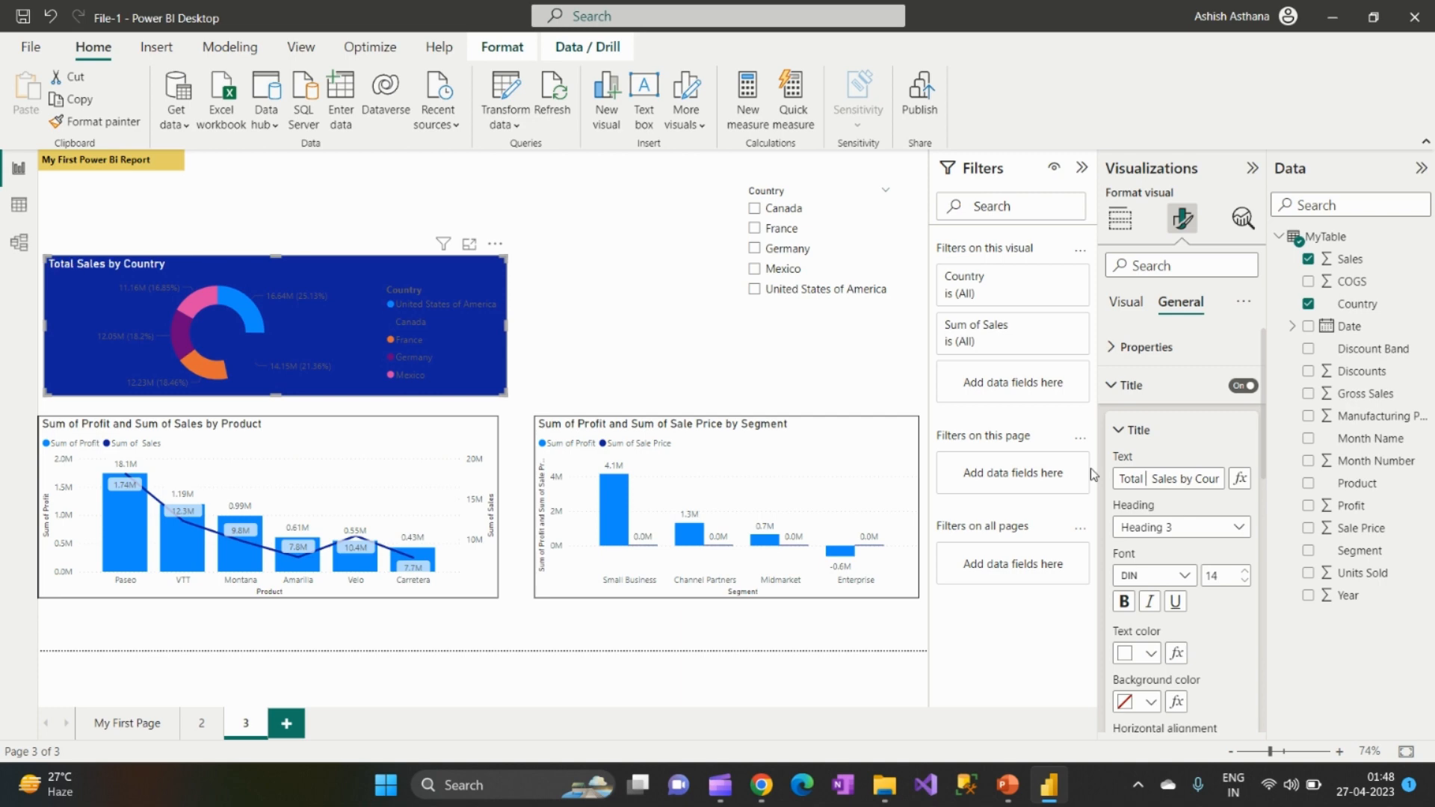
key("Delete")
key("Delete")
scroll(1180, 506, "down", 1)
scroll(1180, 506, "down", 1)
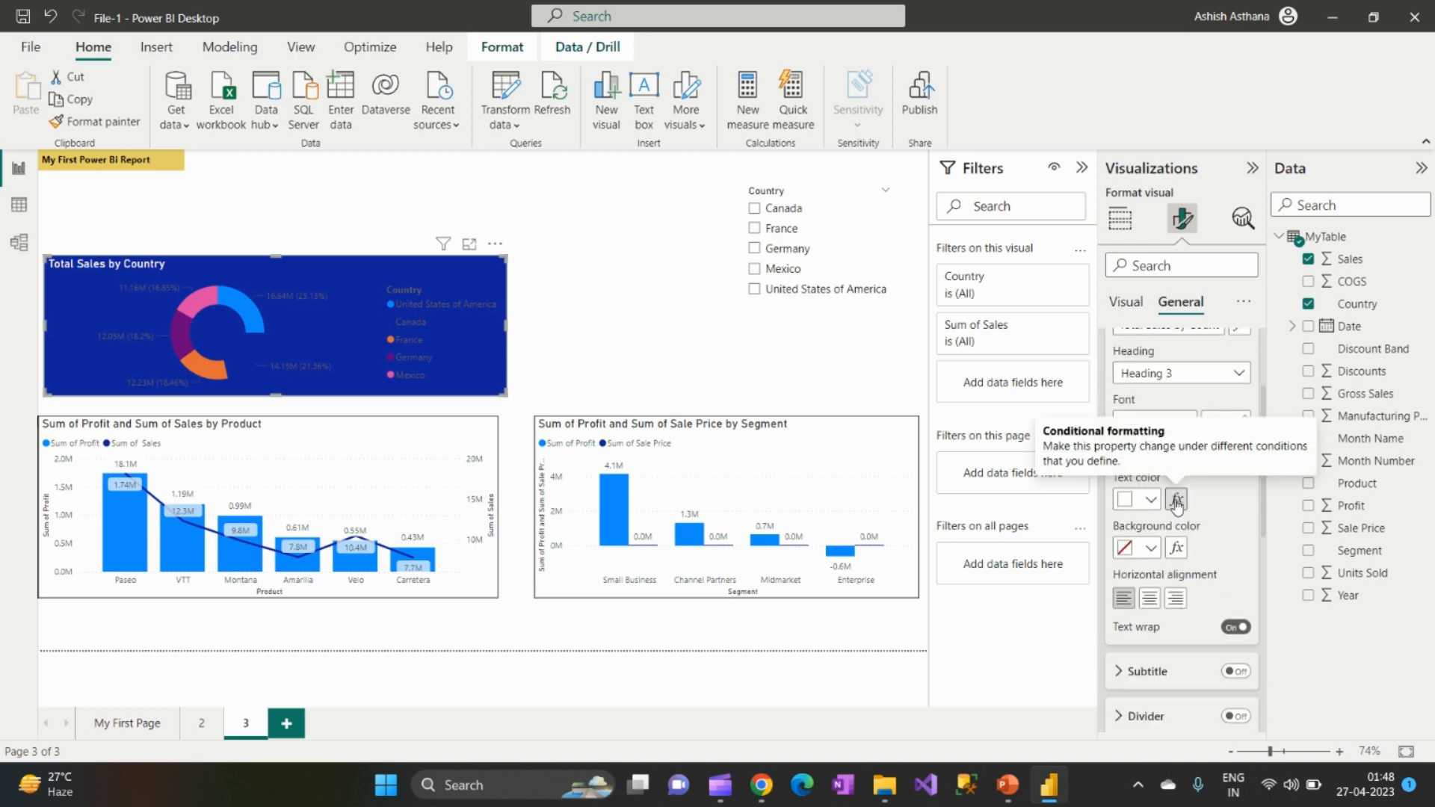
scroll(1178, 506, "up", 2)
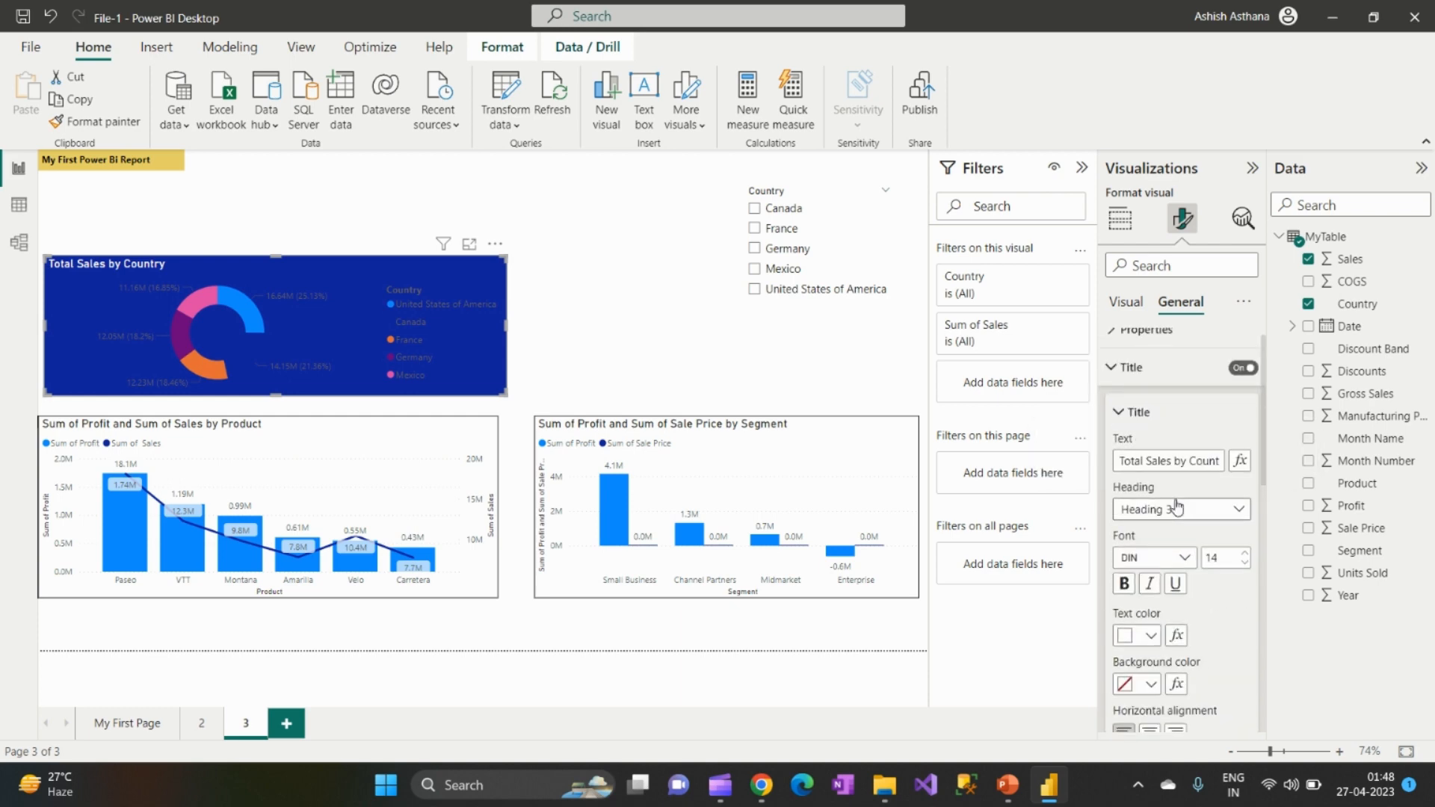
left_click(1119, 414)
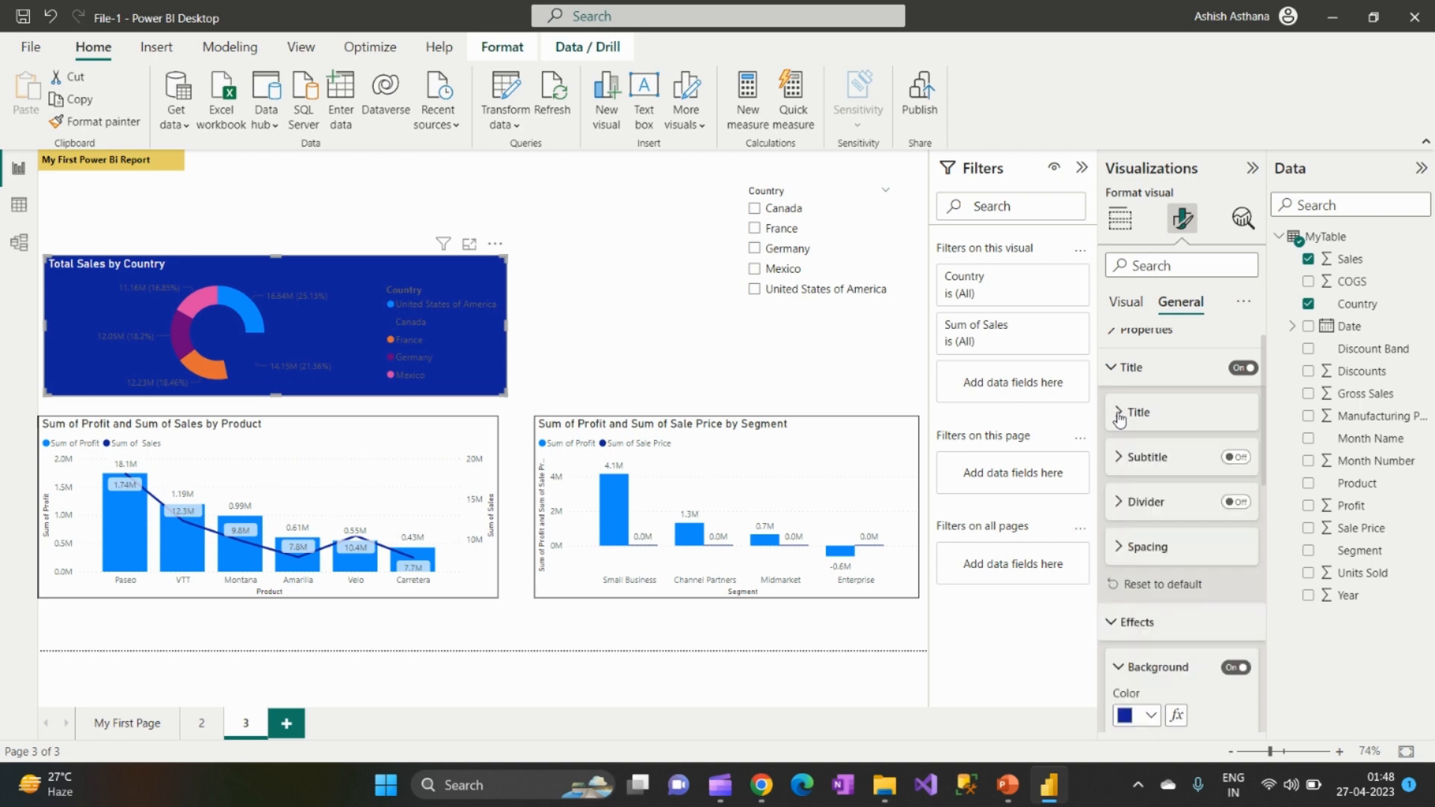
Step: Set the text color of the donut chart's legend to white in its visual formatting options
left_click(1128, 313)
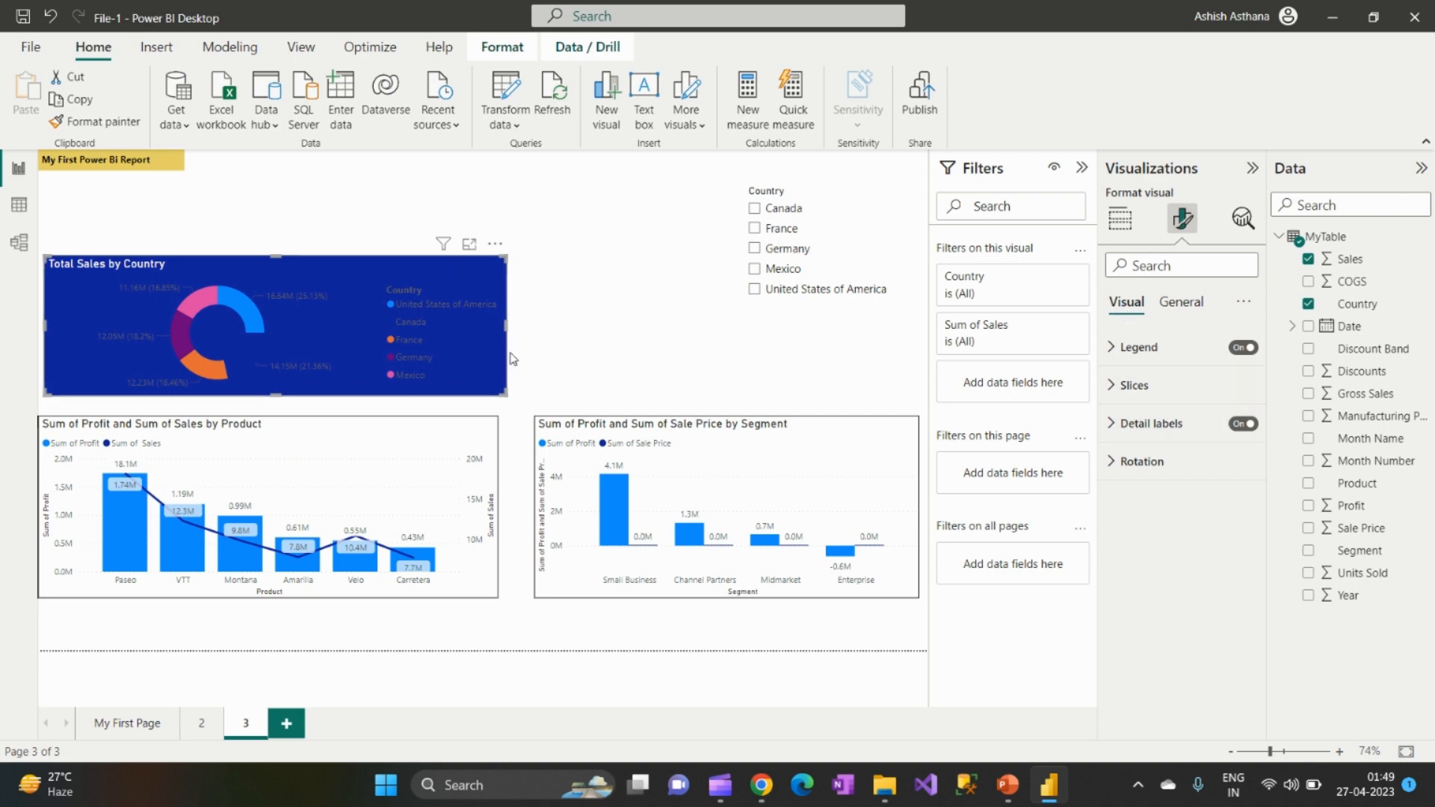
left_click(1117, 353)
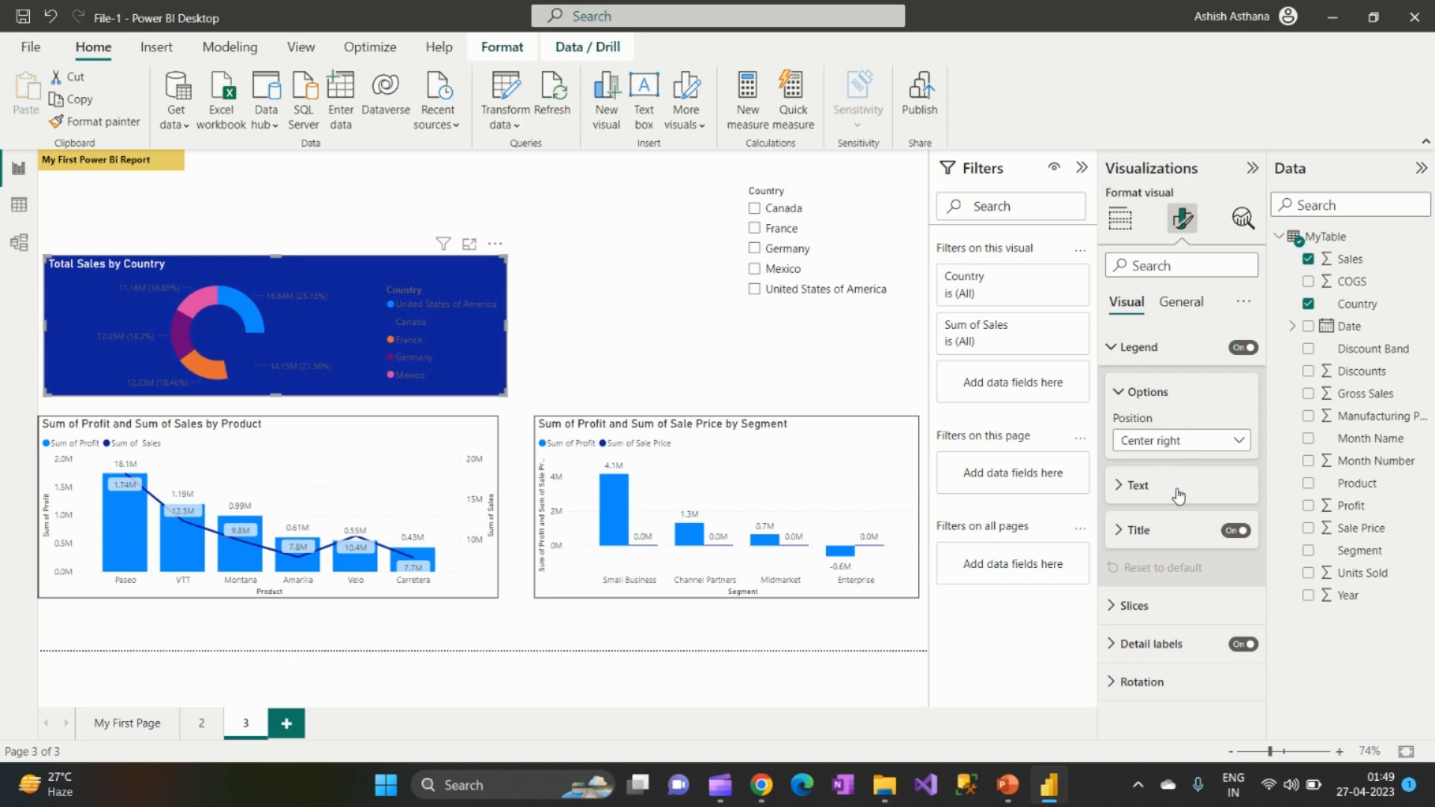
left_click(1133, 531)
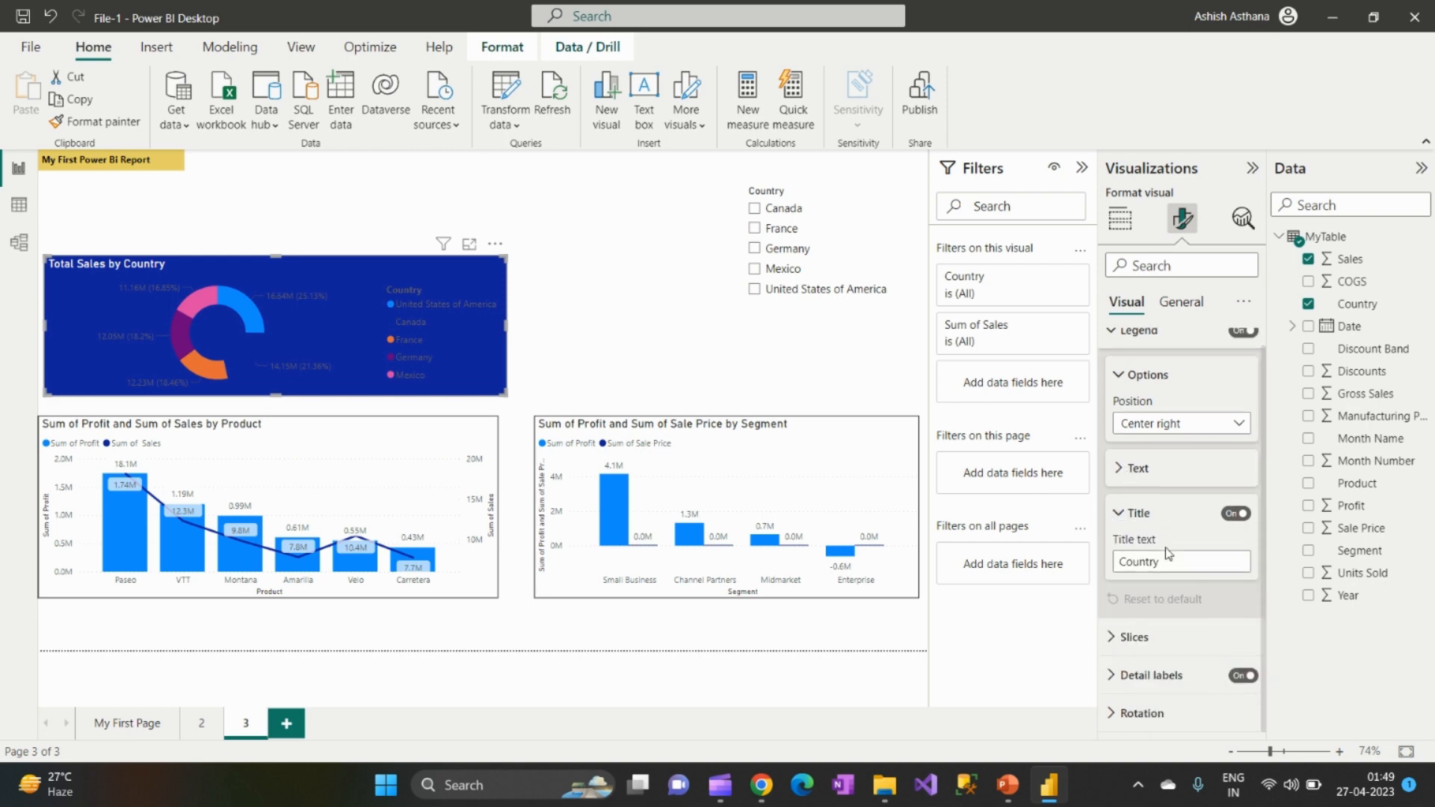
left_click(1121, 467)
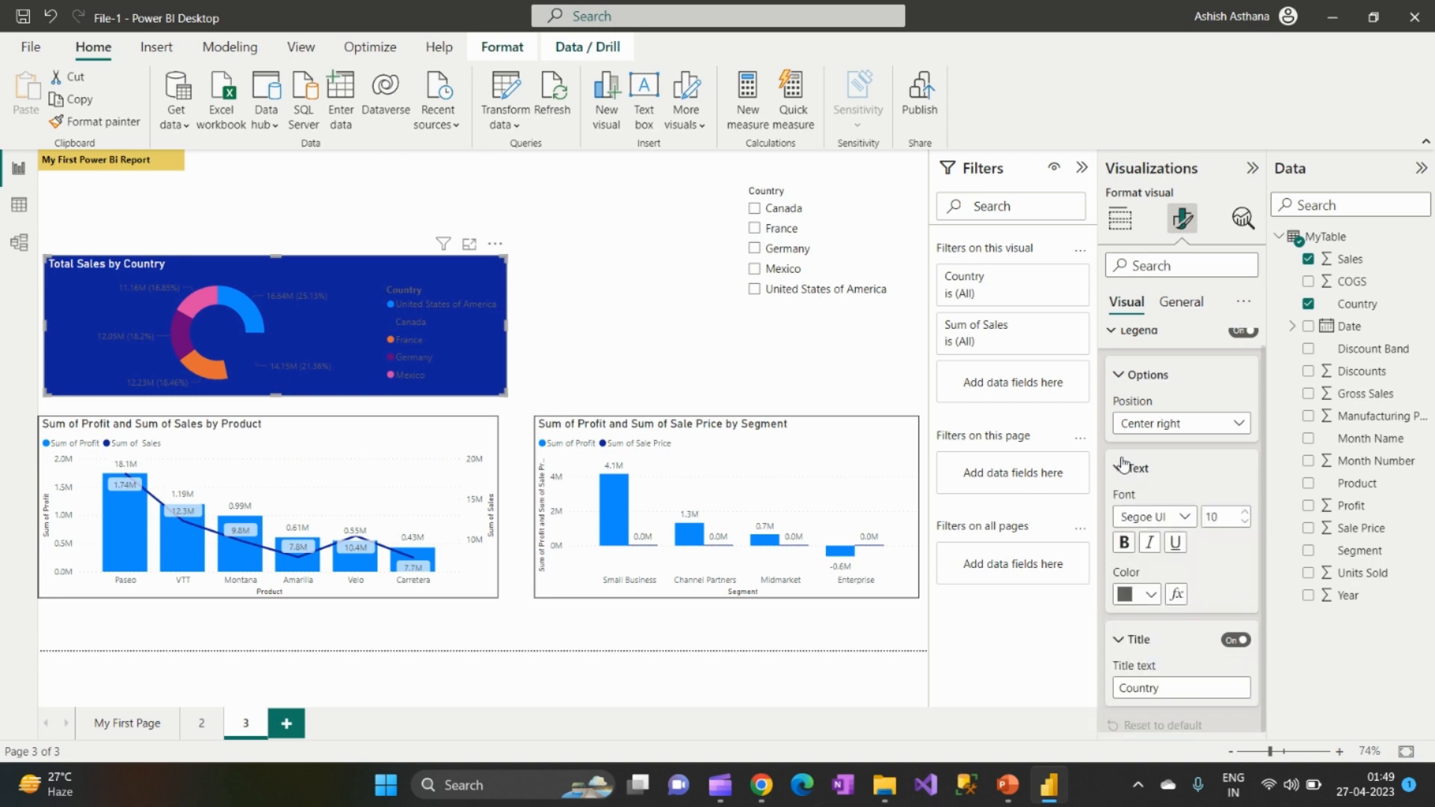
left_click(1143, 596)
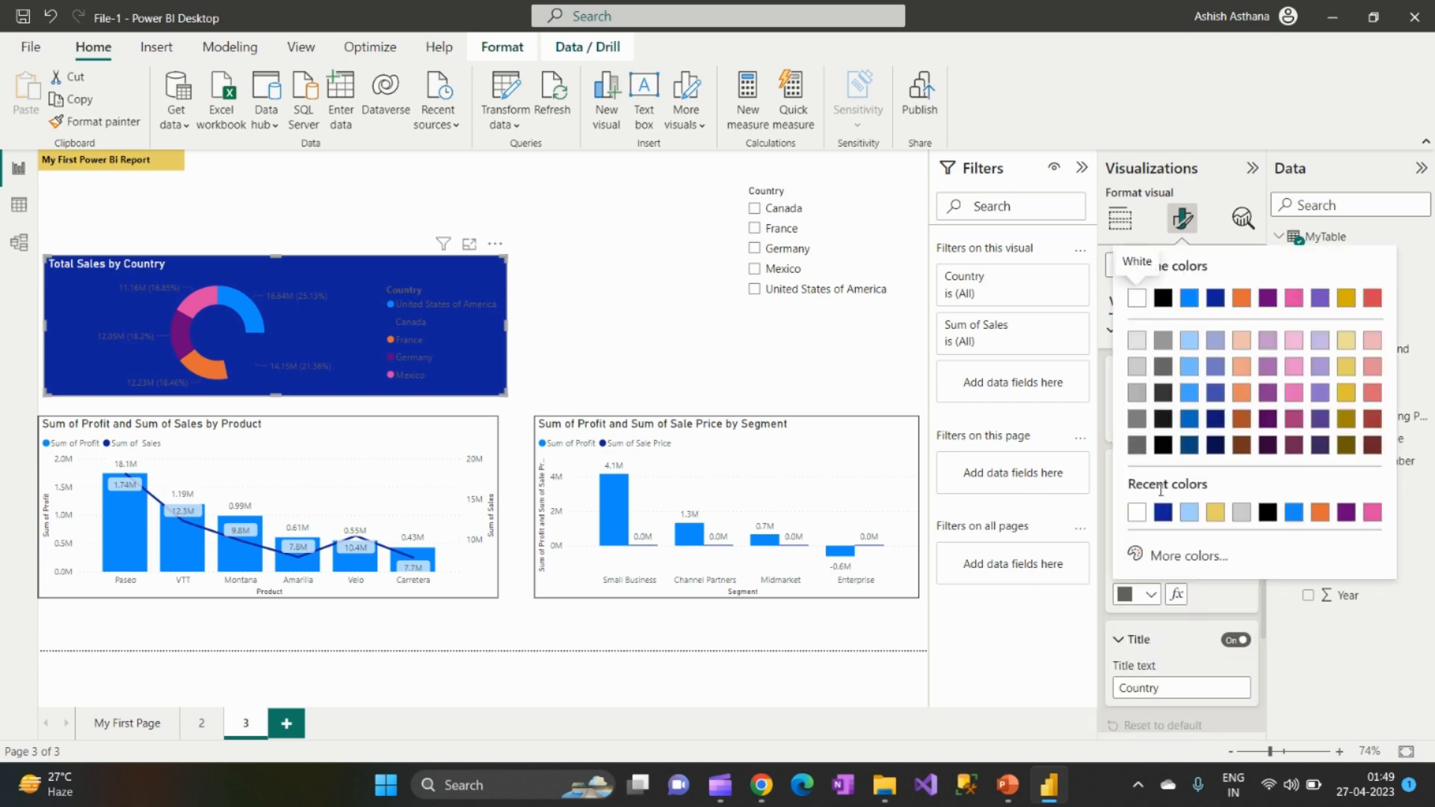
left_click(1137, 513)
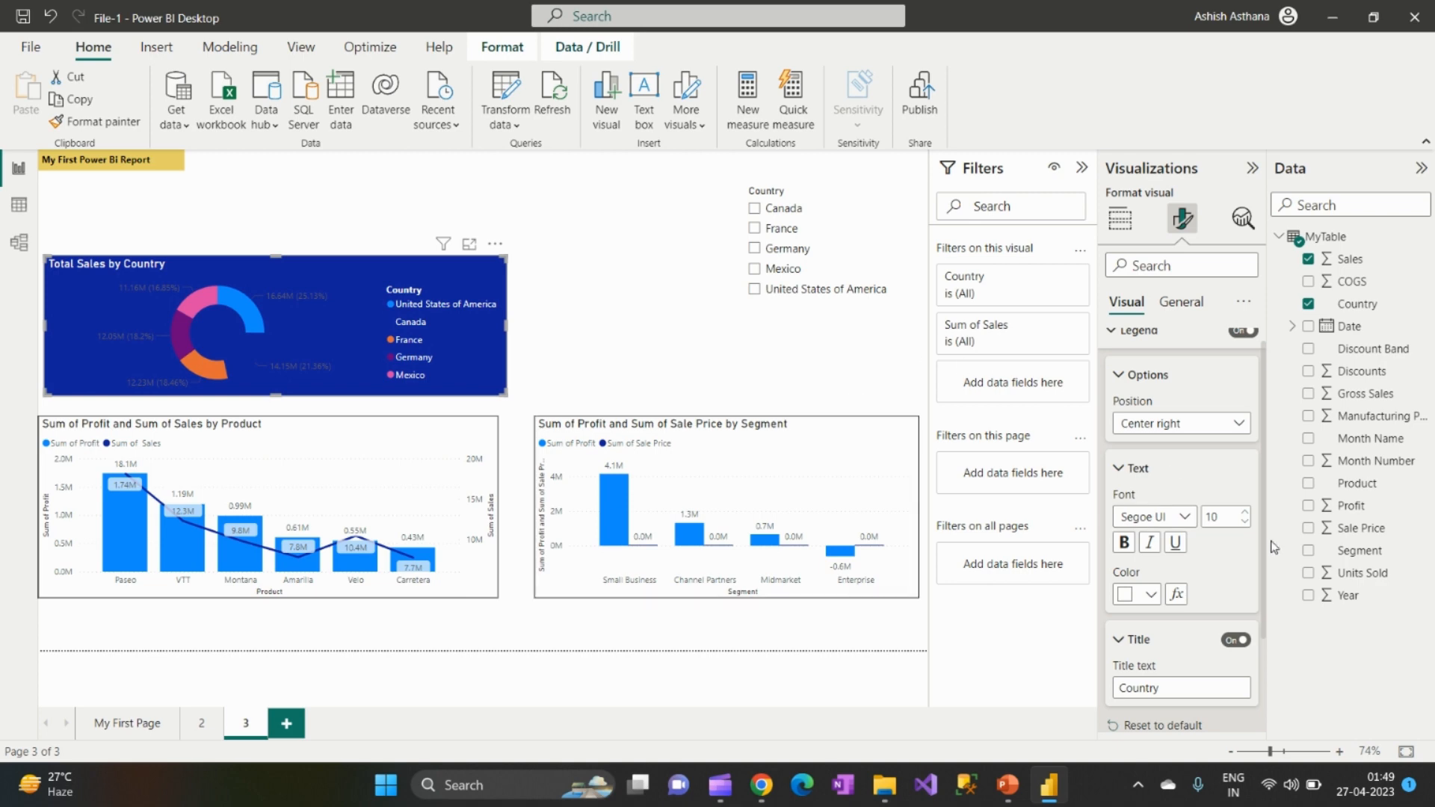
Step: Set the color of the donut chart's Canada slice to light blue from the recent colors
scroll(1227, 563, "down", 2)
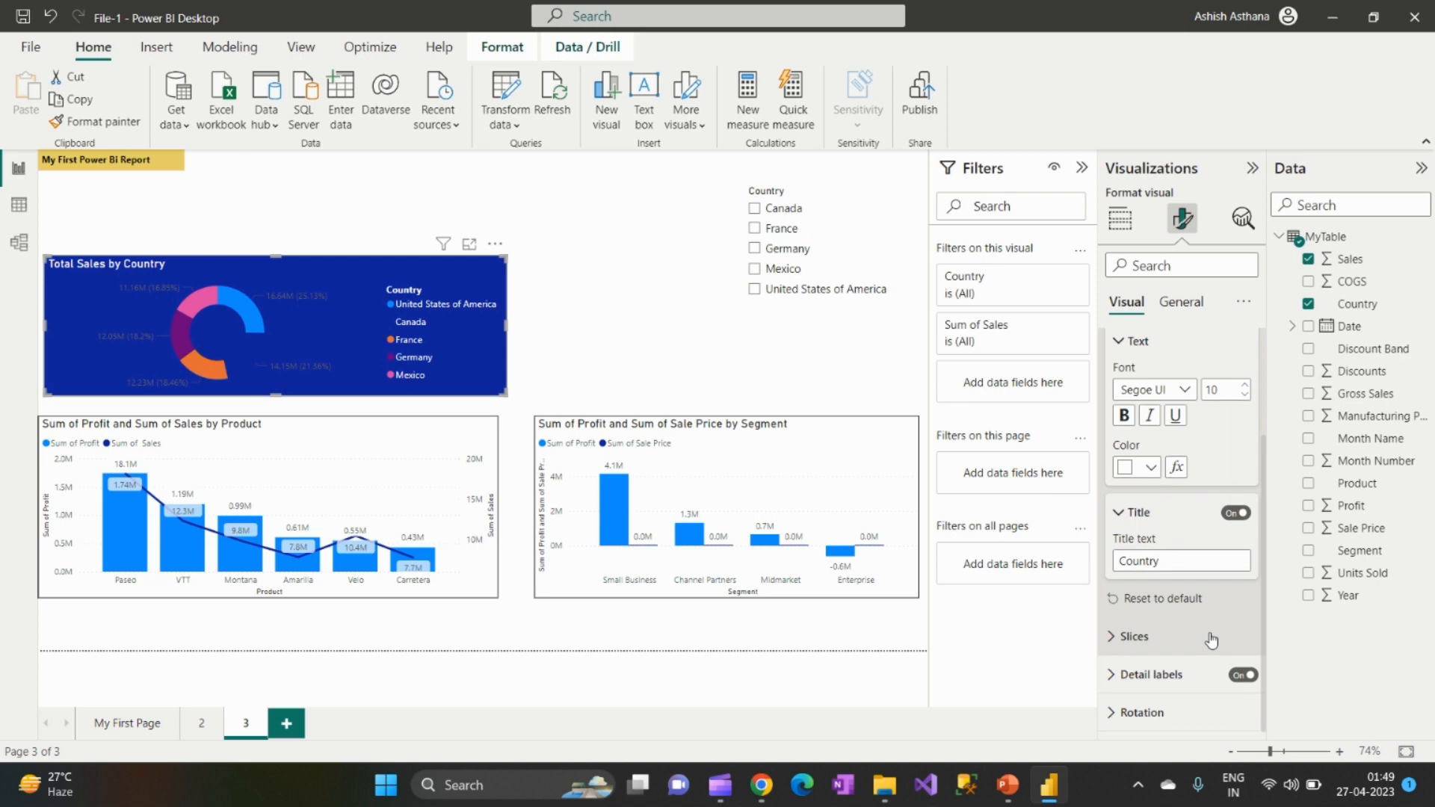
left_click(1128, 639)
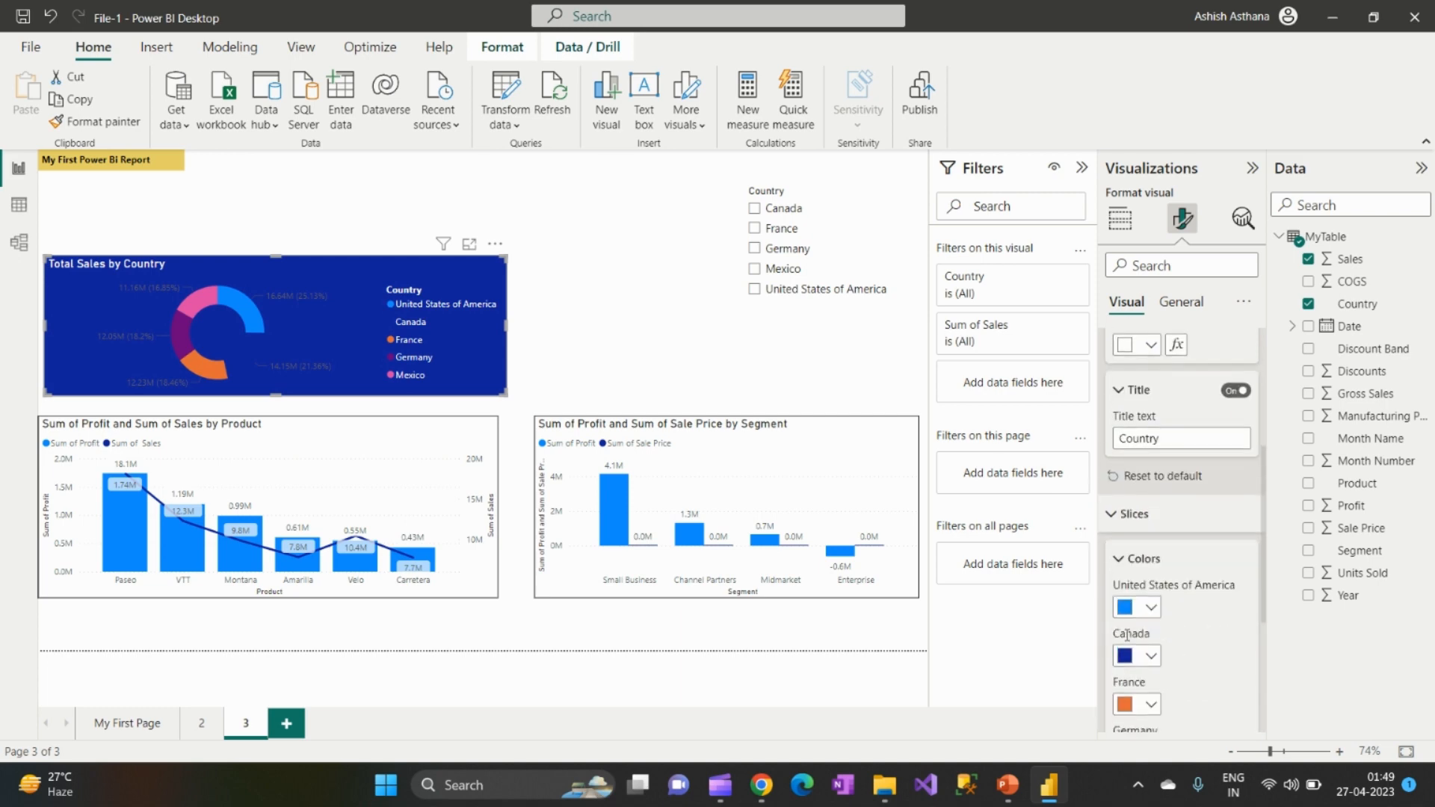
scroll(1137, 628, "down", 3)
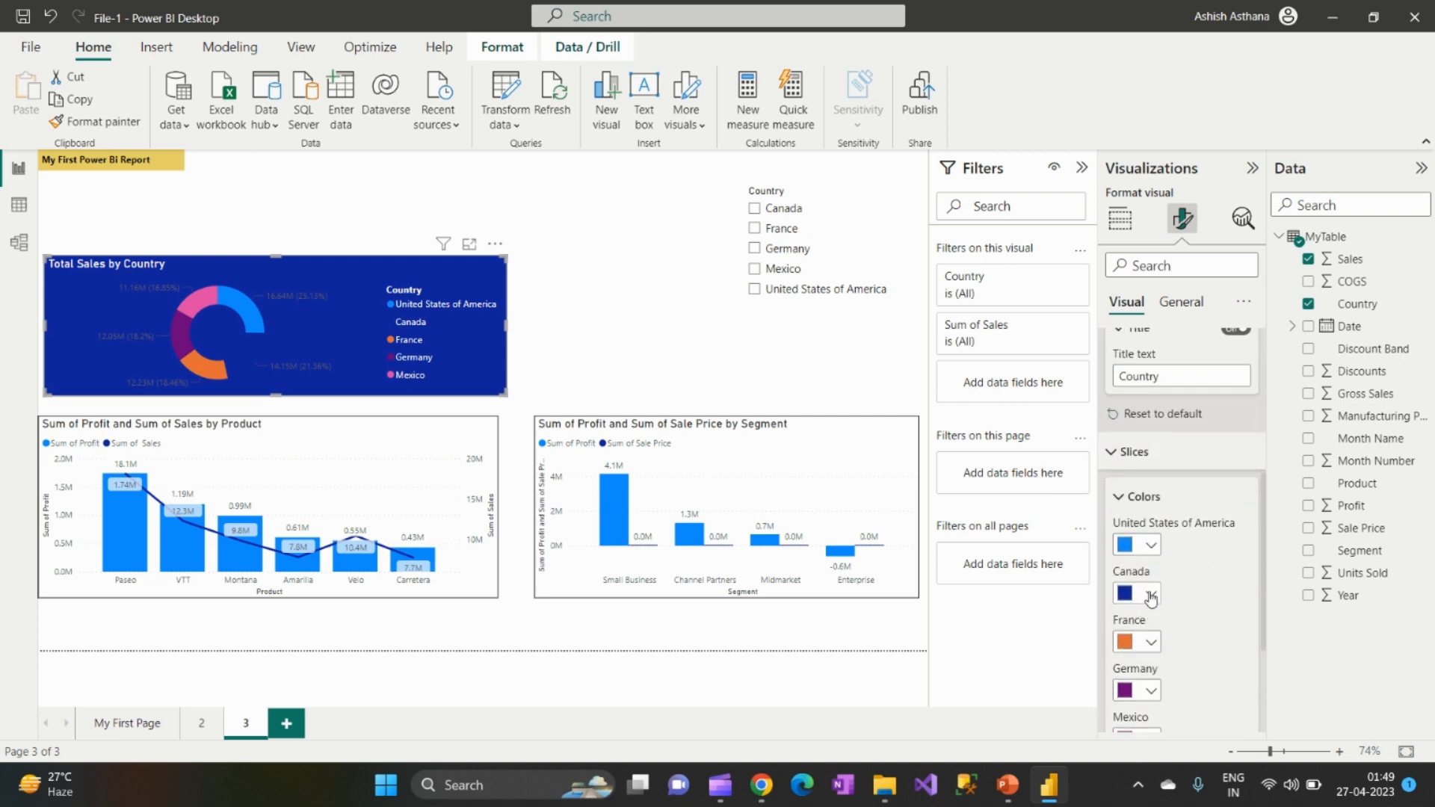
left_click(1151, 596)
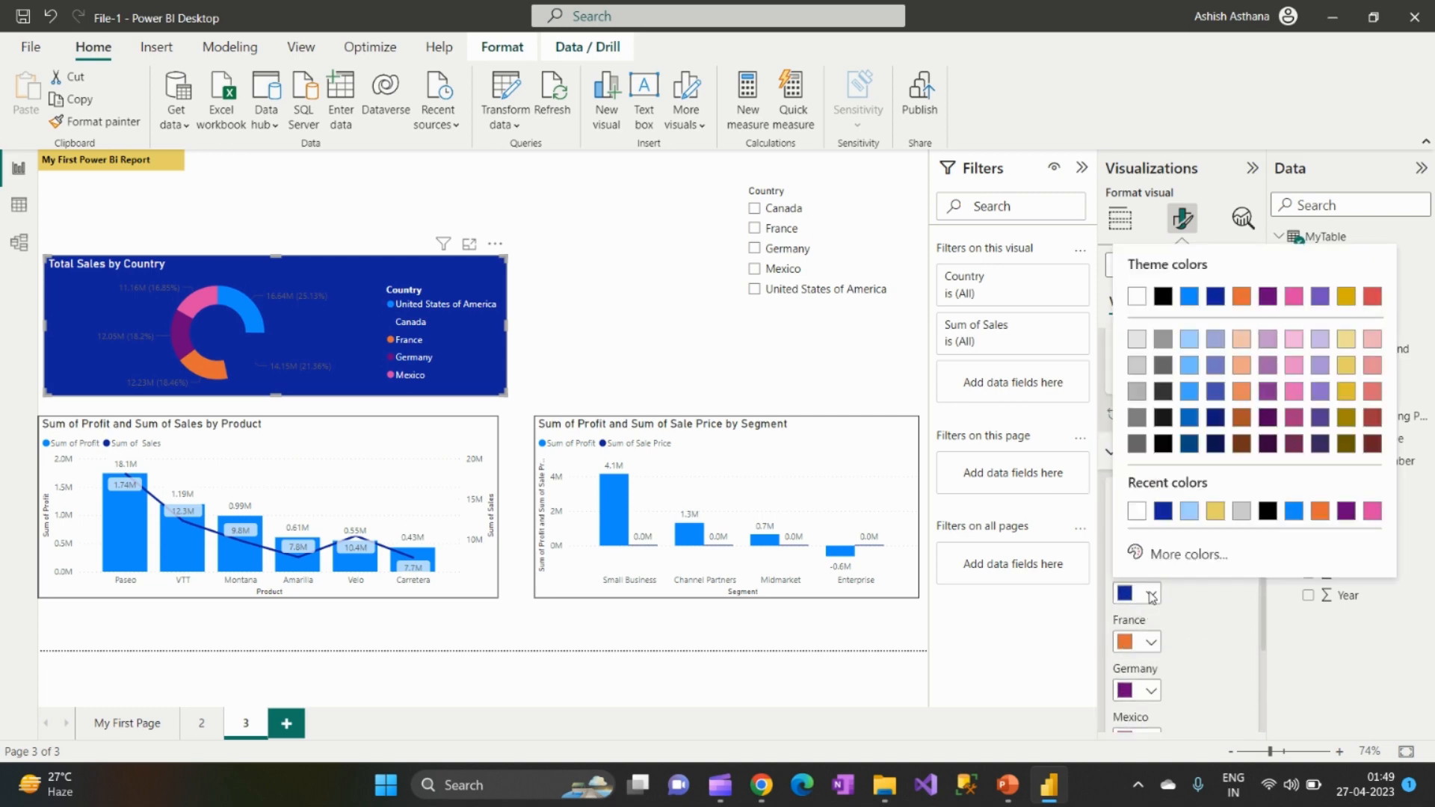
left_click(1189, 510)
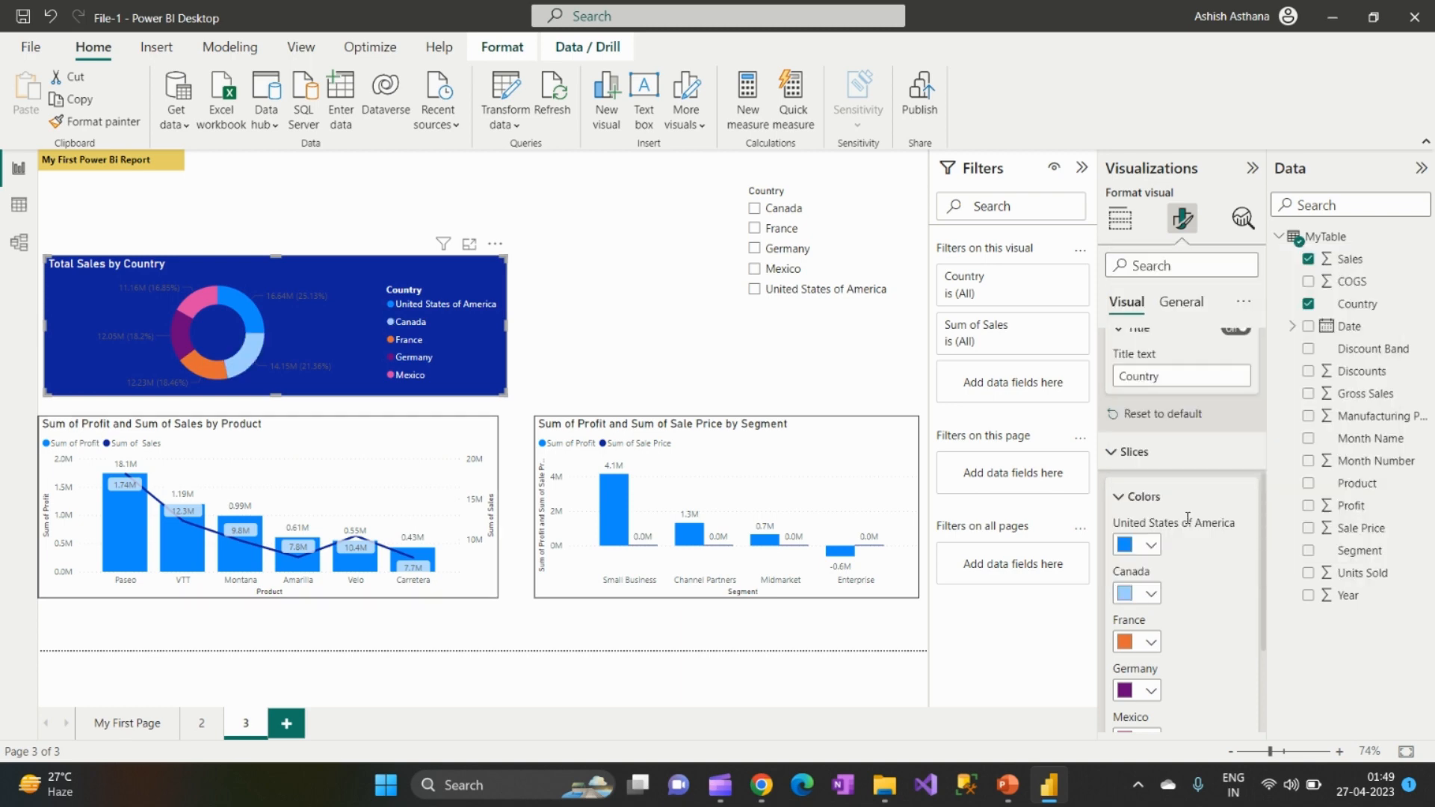
Step: Set the text color of the donut chart's detail label values to white and deselect the chart
scroll(1191, 587, "down", 3)
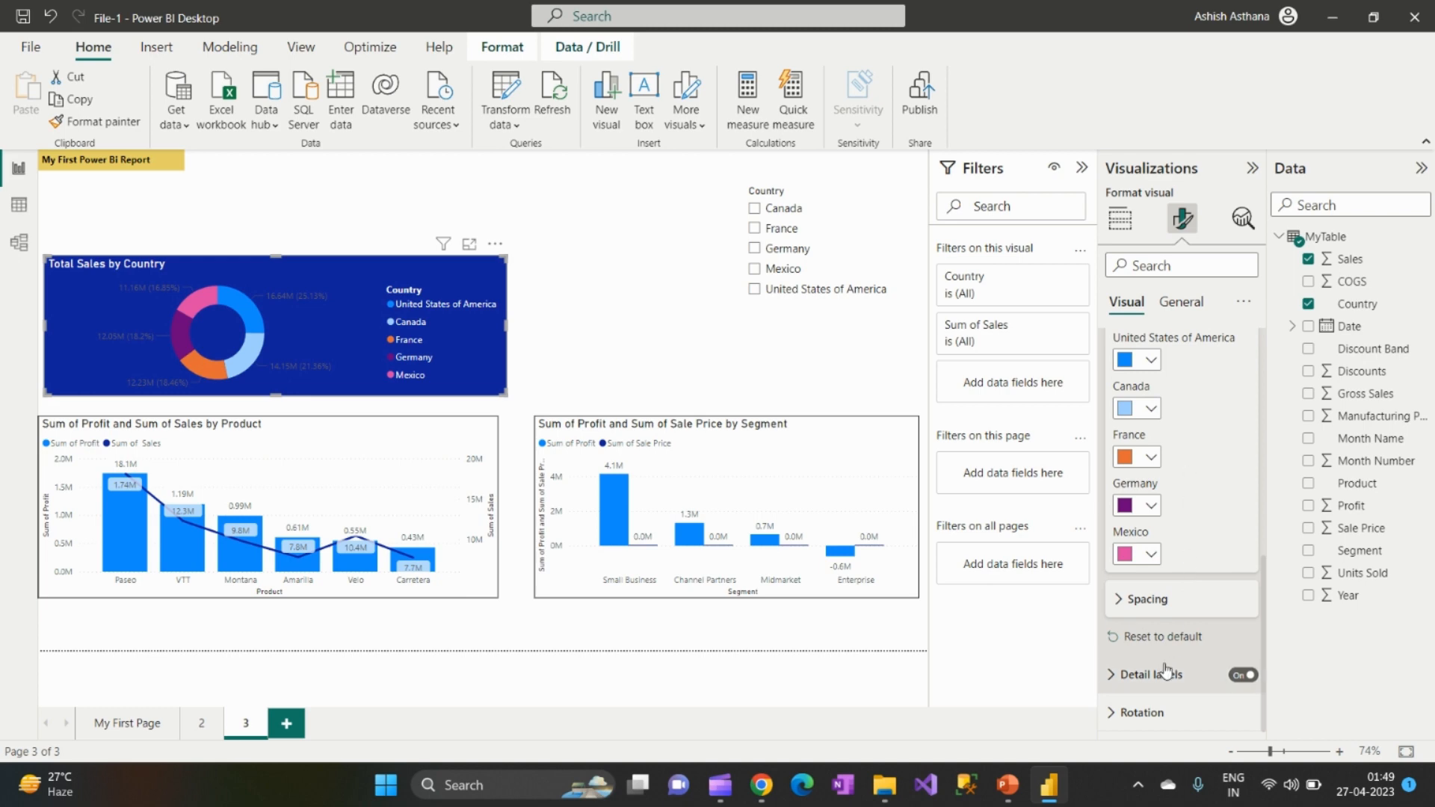
left_click(1121, 684)
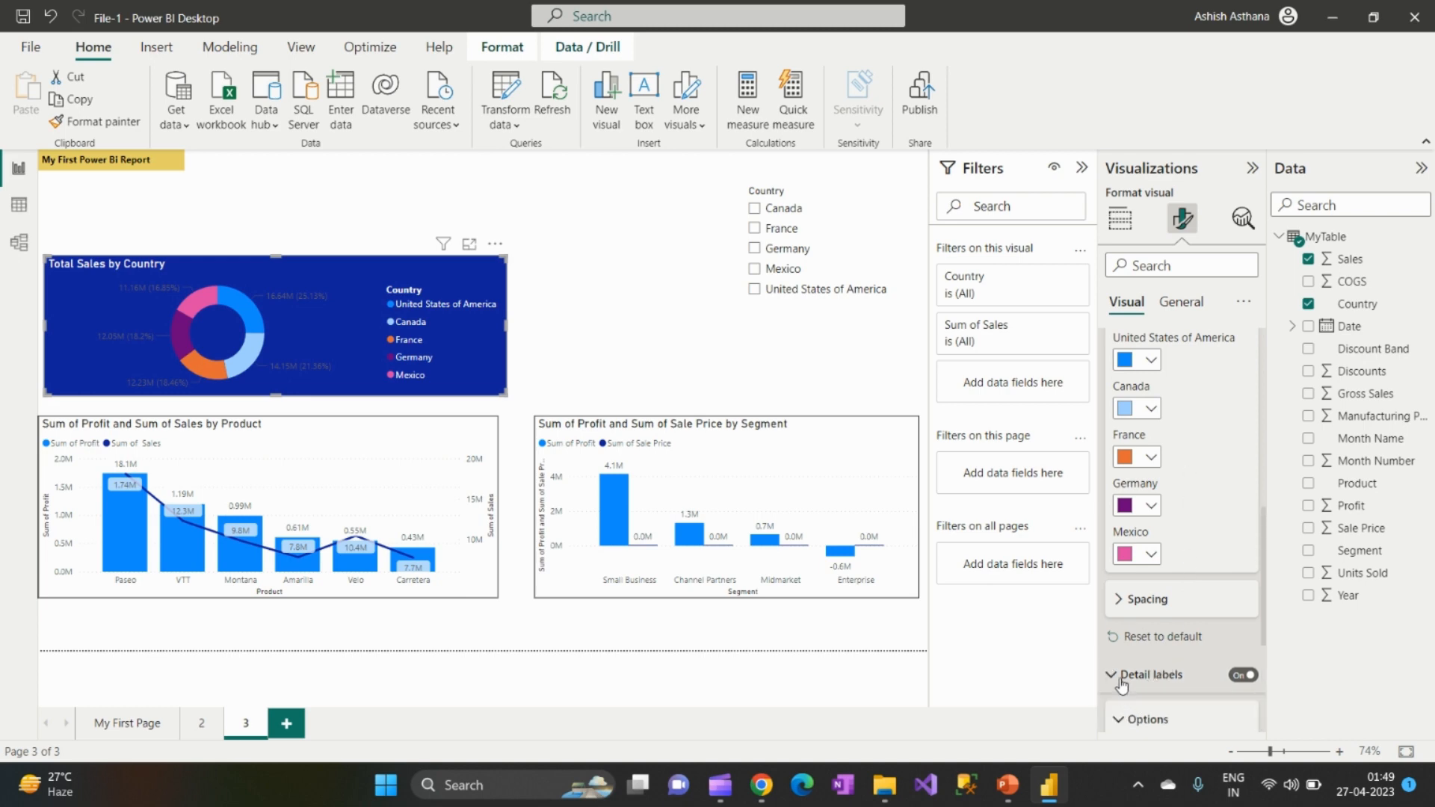
scroll(1207, 679, "down", 4)
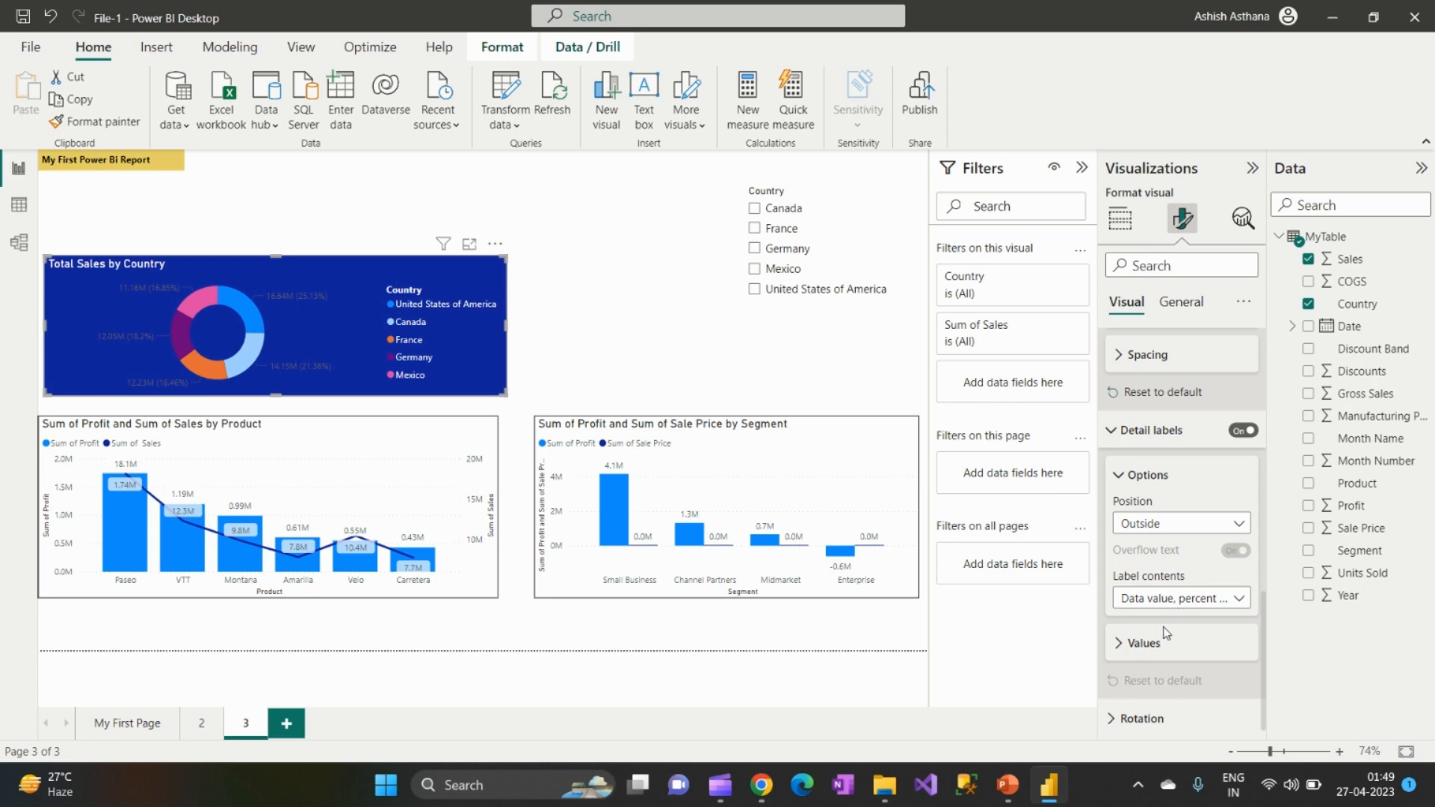
left_click(1127, 639)
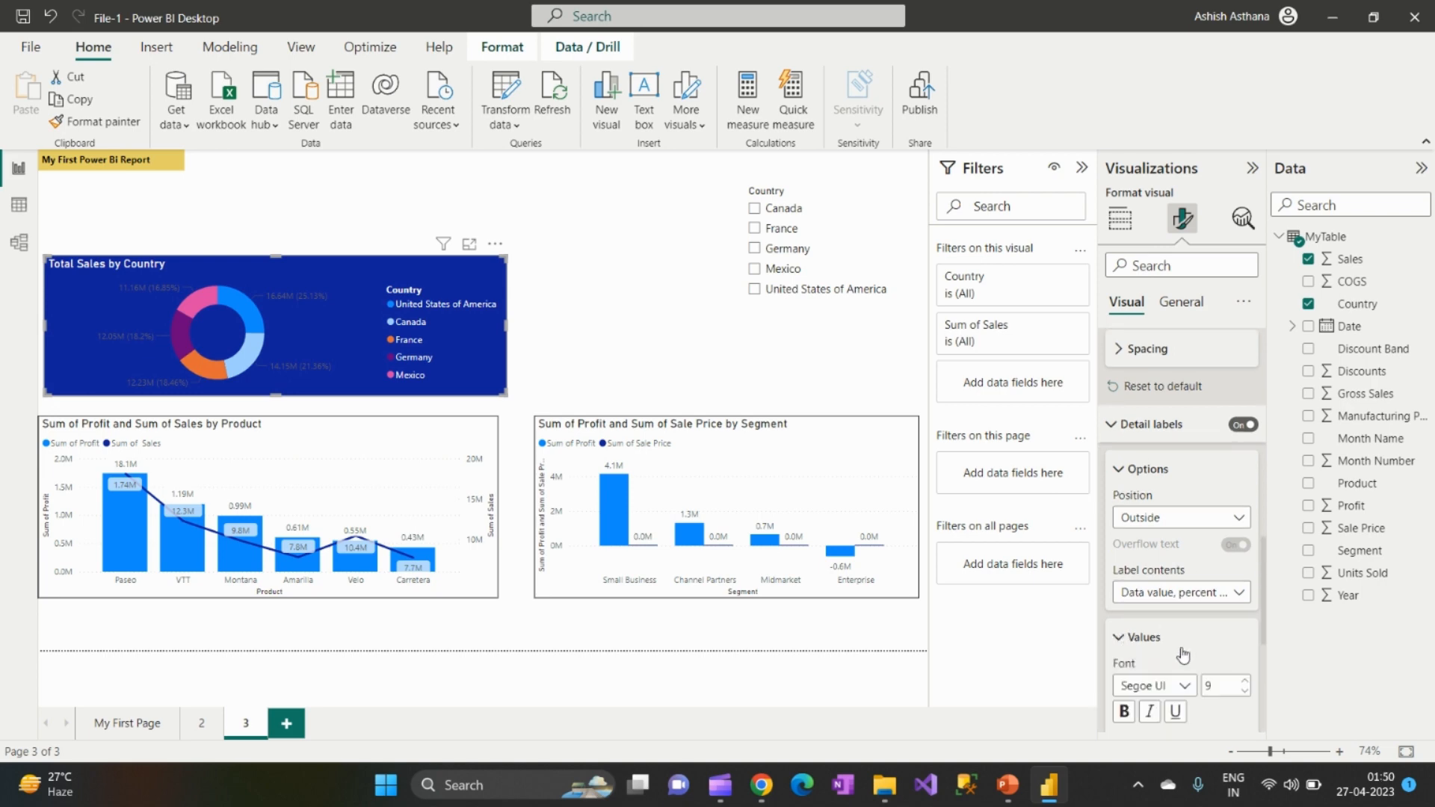
scroll(1182, 656, "down", 3)
left_click(1151, 553)
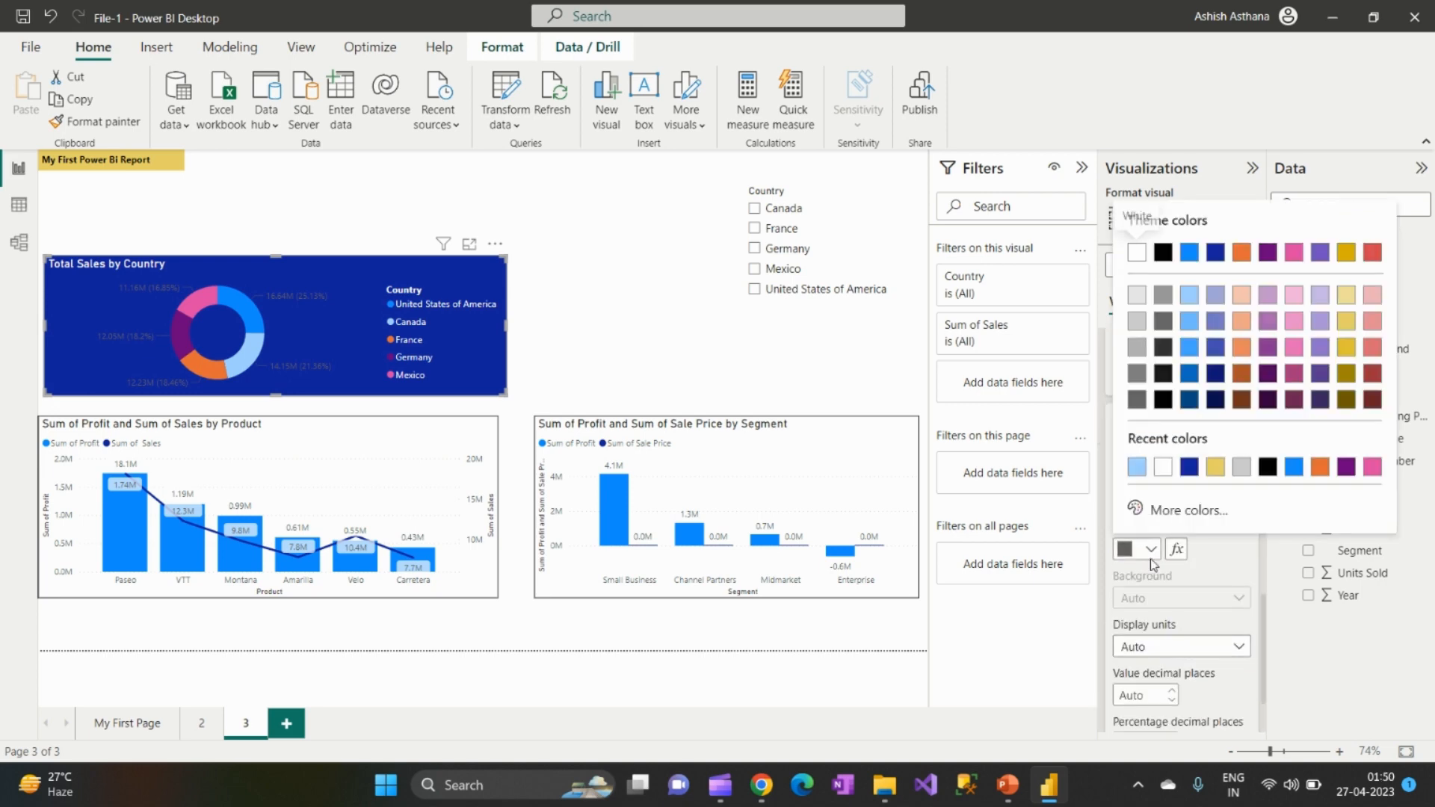
left_click(1167, 466)
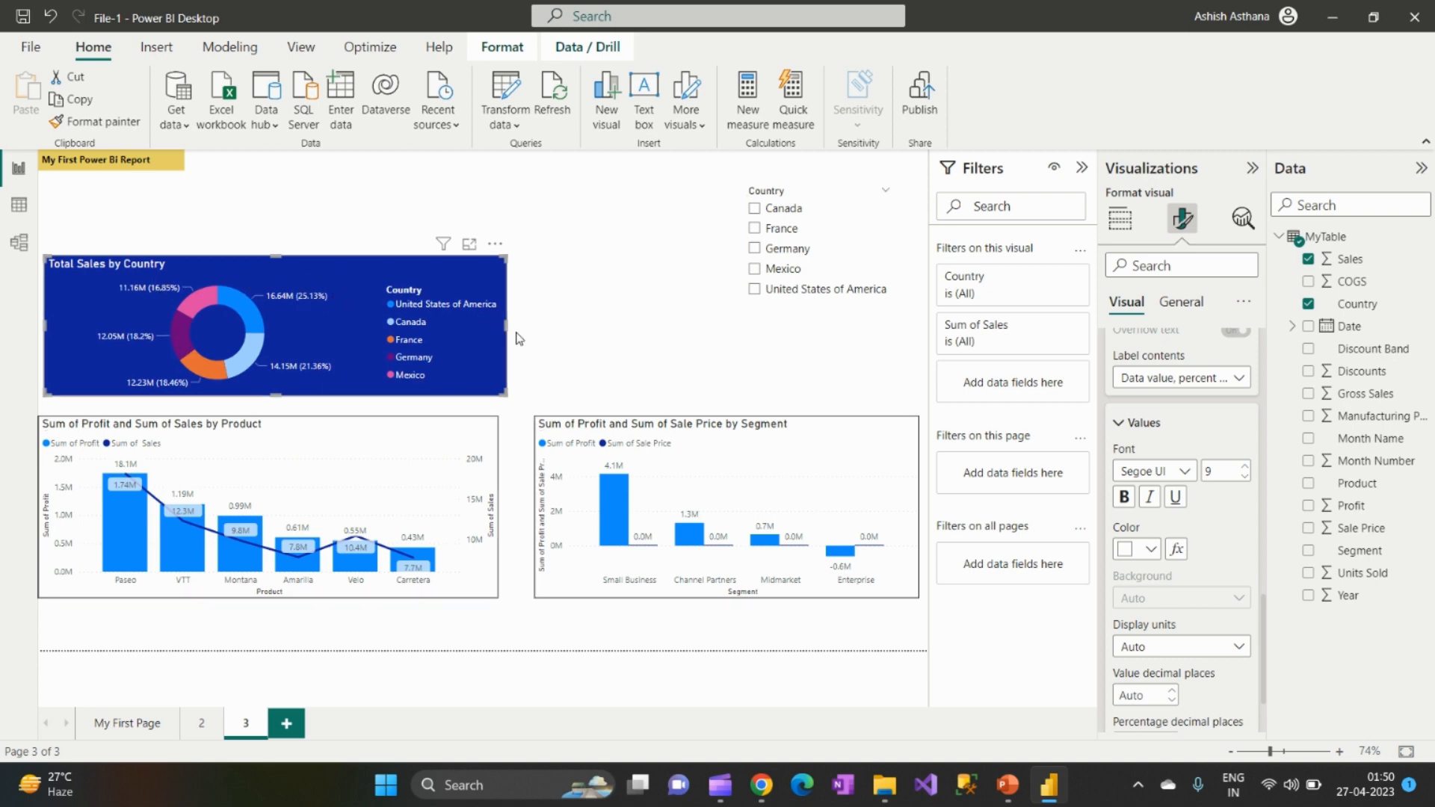
left_click(666, 381)
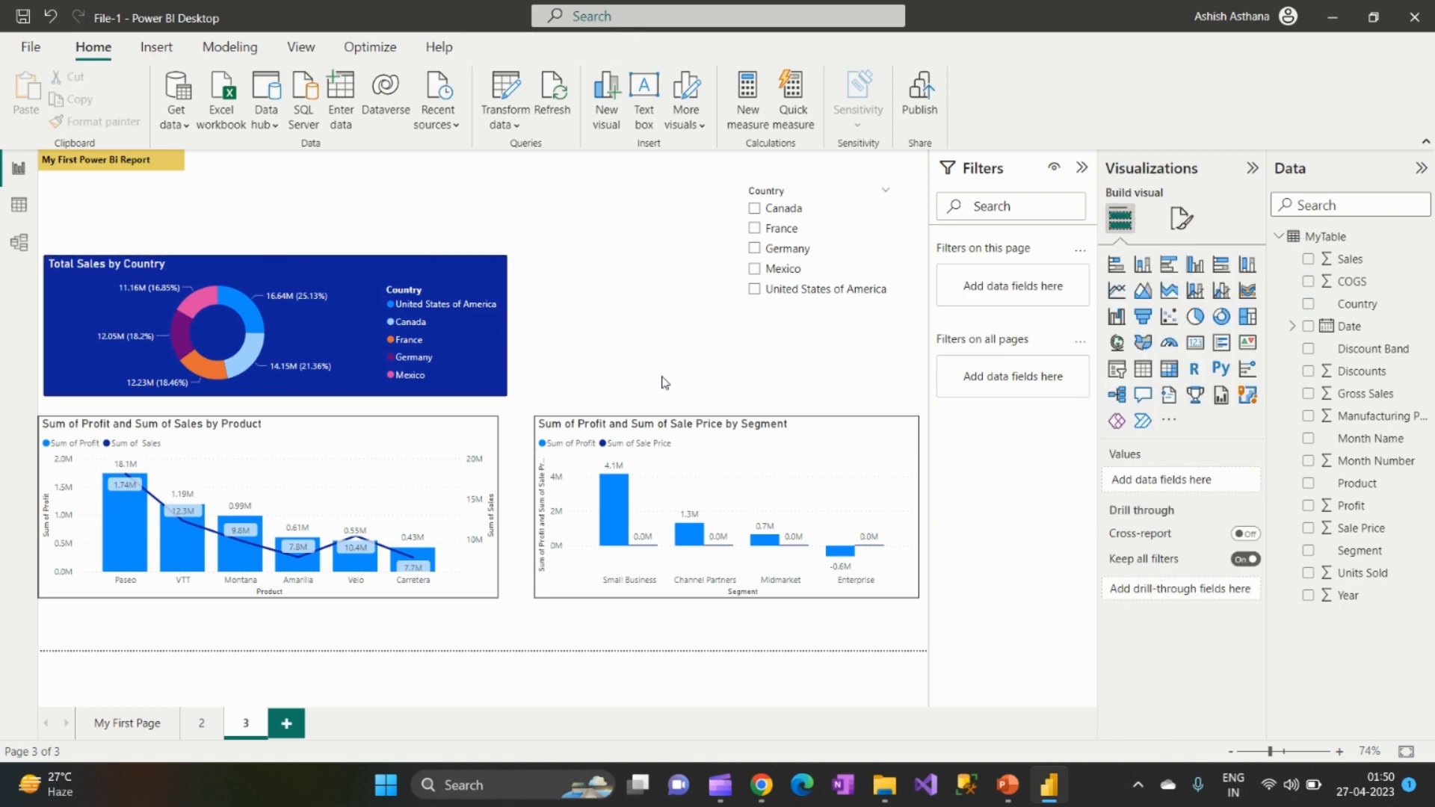
Step: Copy the donut chart's formatting onto the profit and sales by product chart with the Format painter
left_click(363, 362)
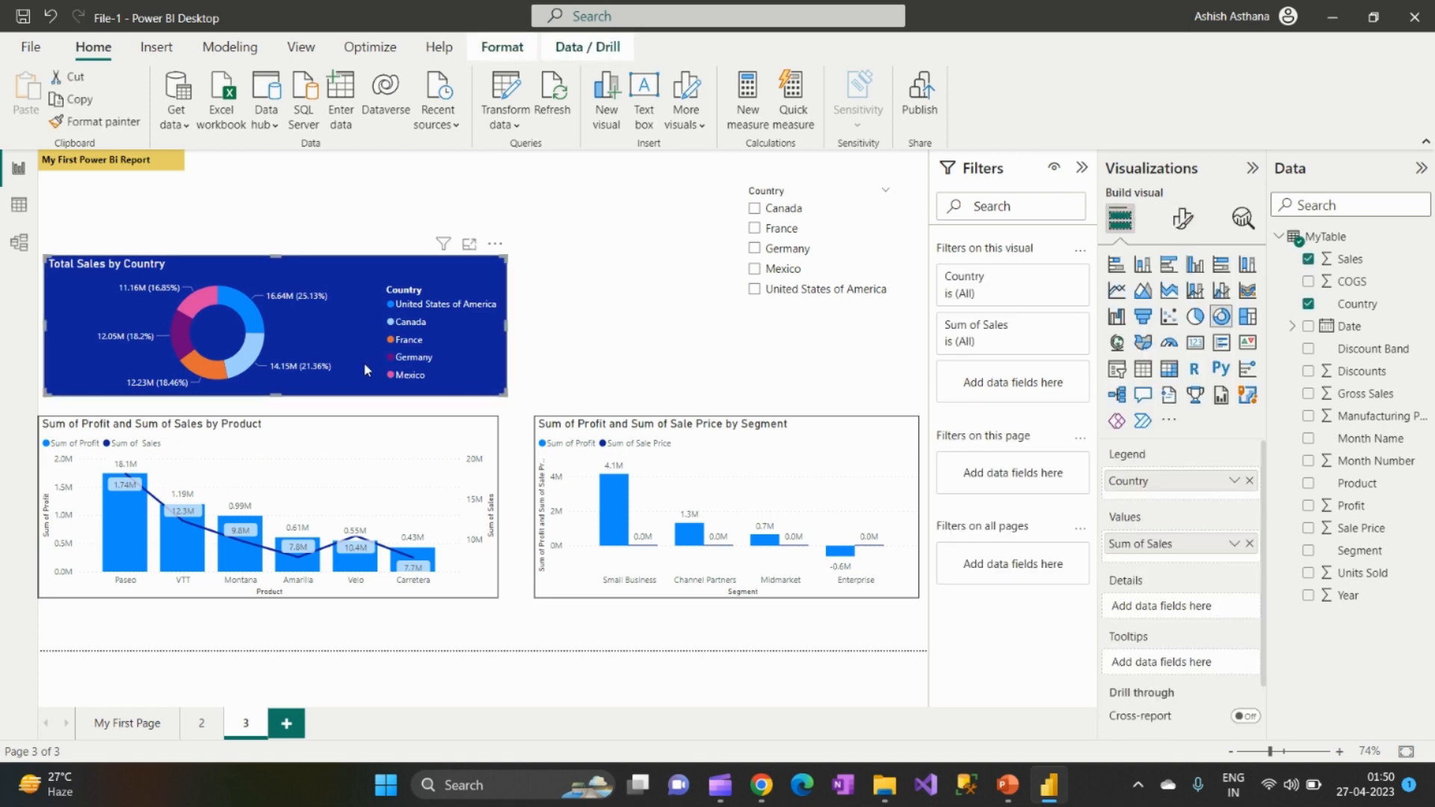
left_click(83, 124)
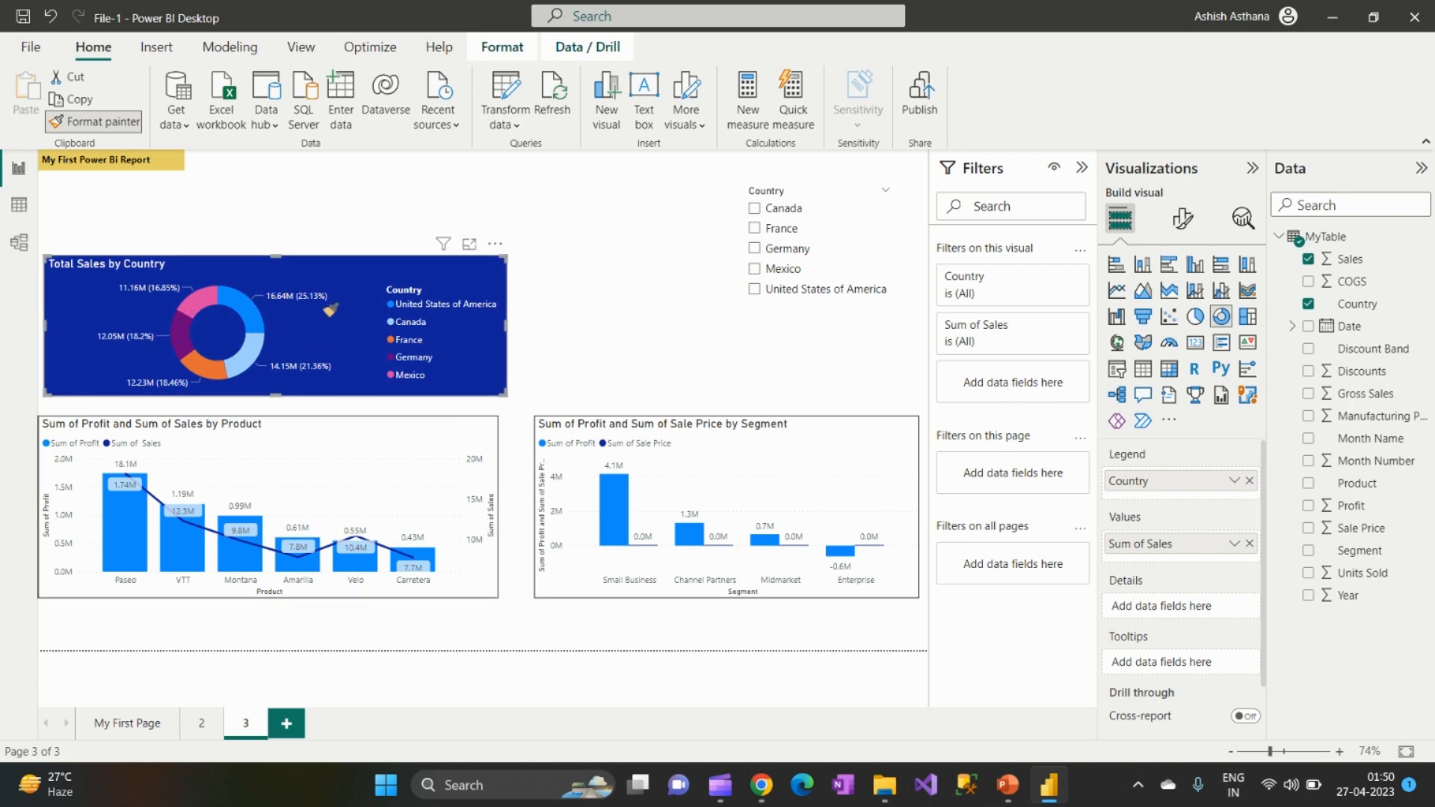
left_click(371, 450)
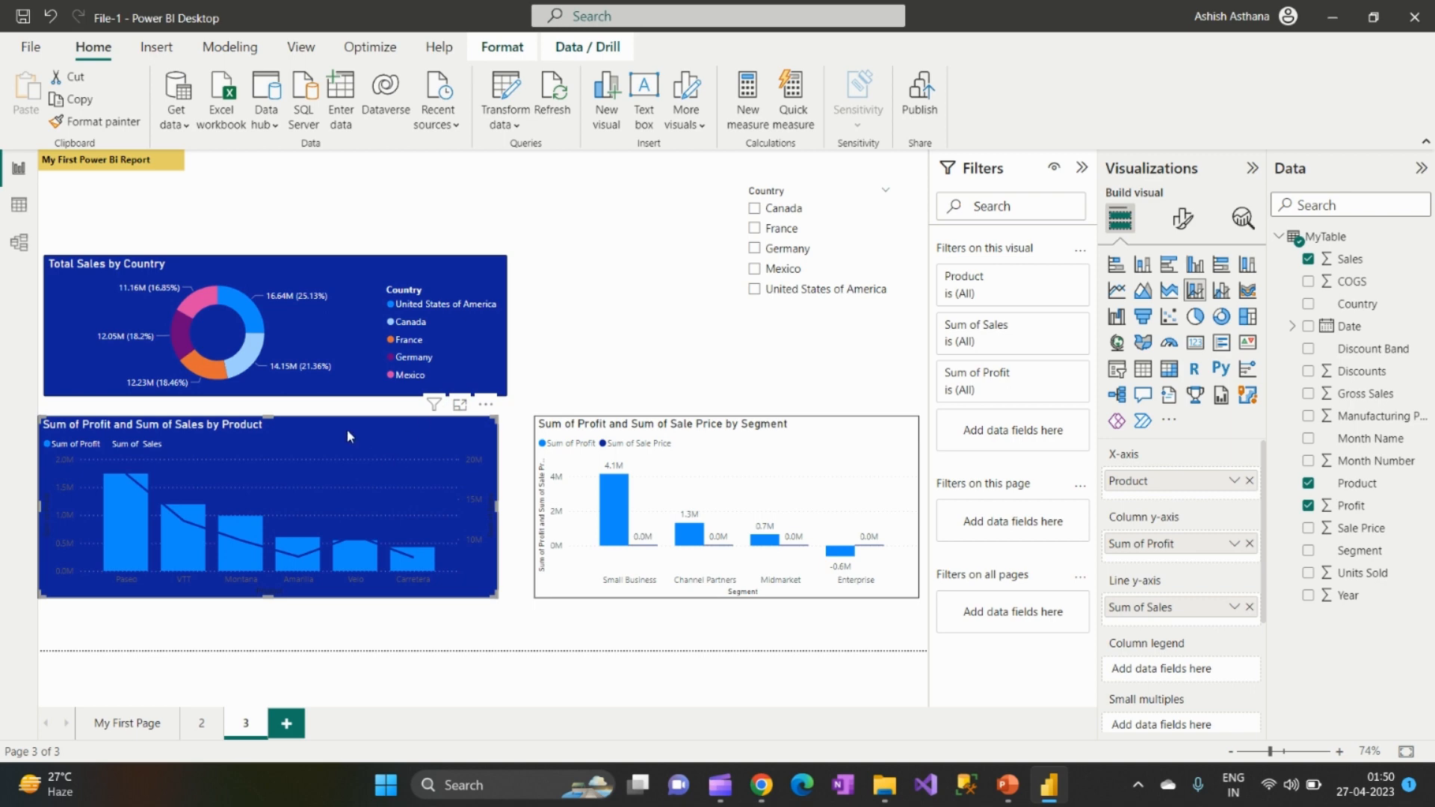
left_click(366, 334)
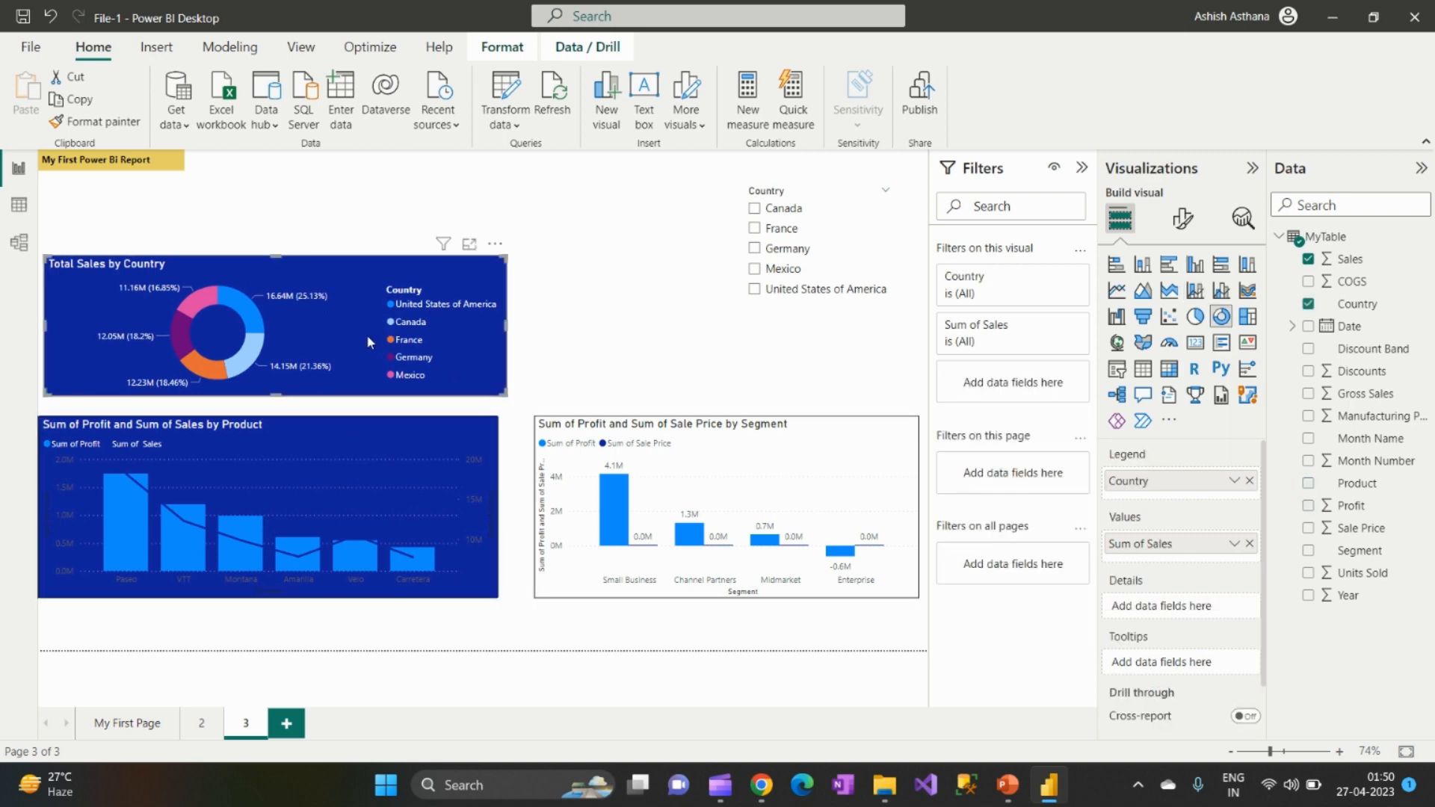
Step: Move the Country slicer up to the page's upper edge and change its style to Dropdown
left_click(817, 196)
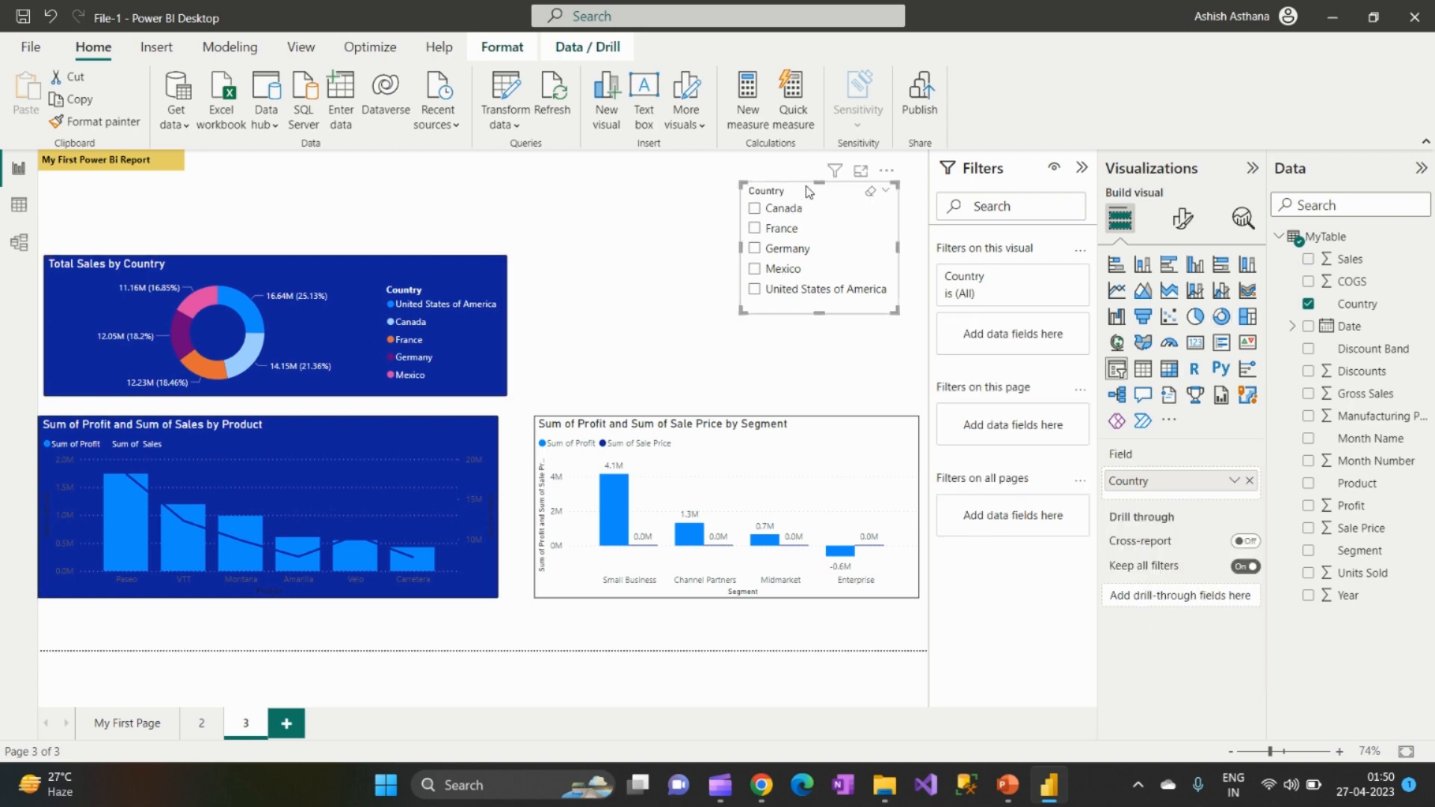
left_click_drag(802, 189, 779, 157)
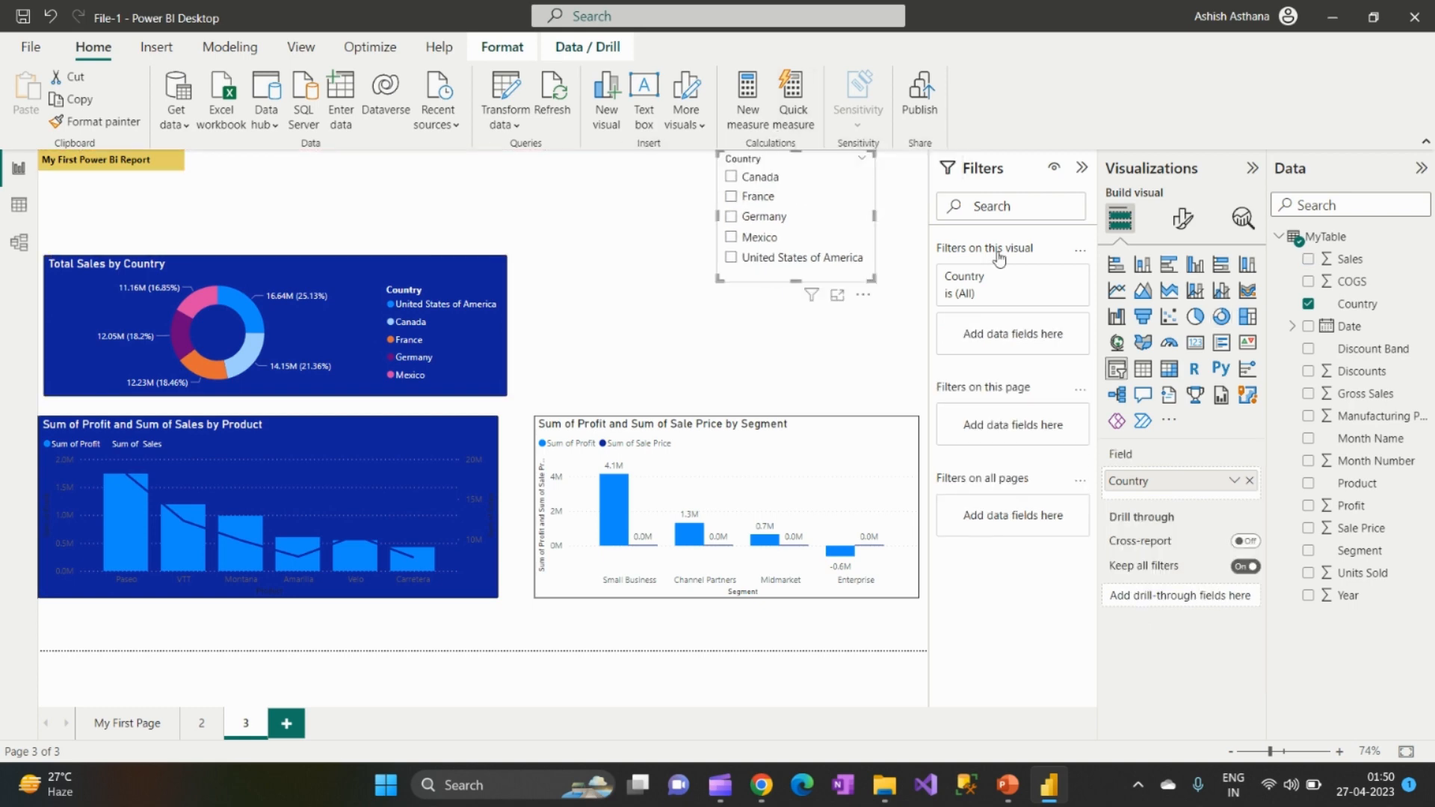
left_click(1182, 219)
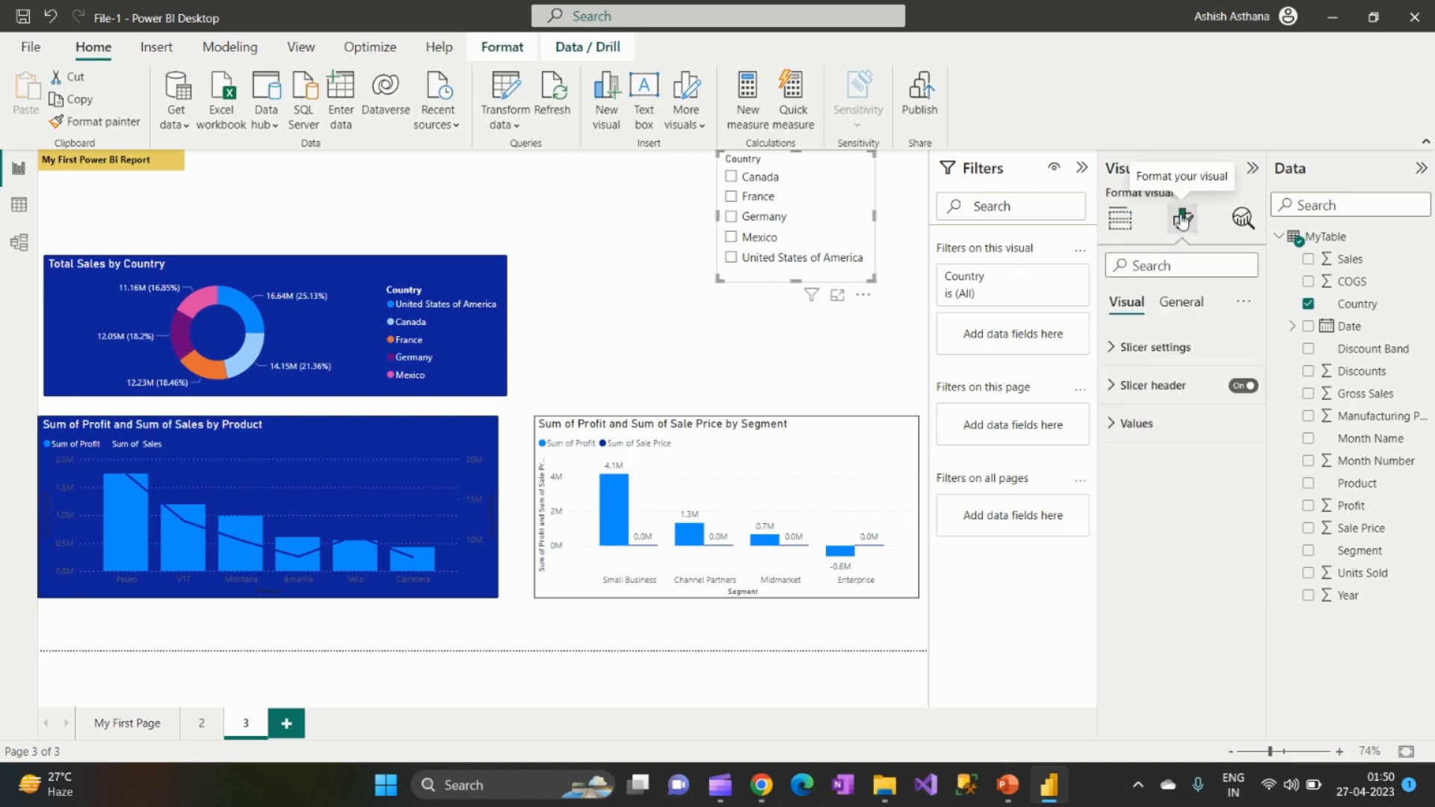
left_click(1123, 350)
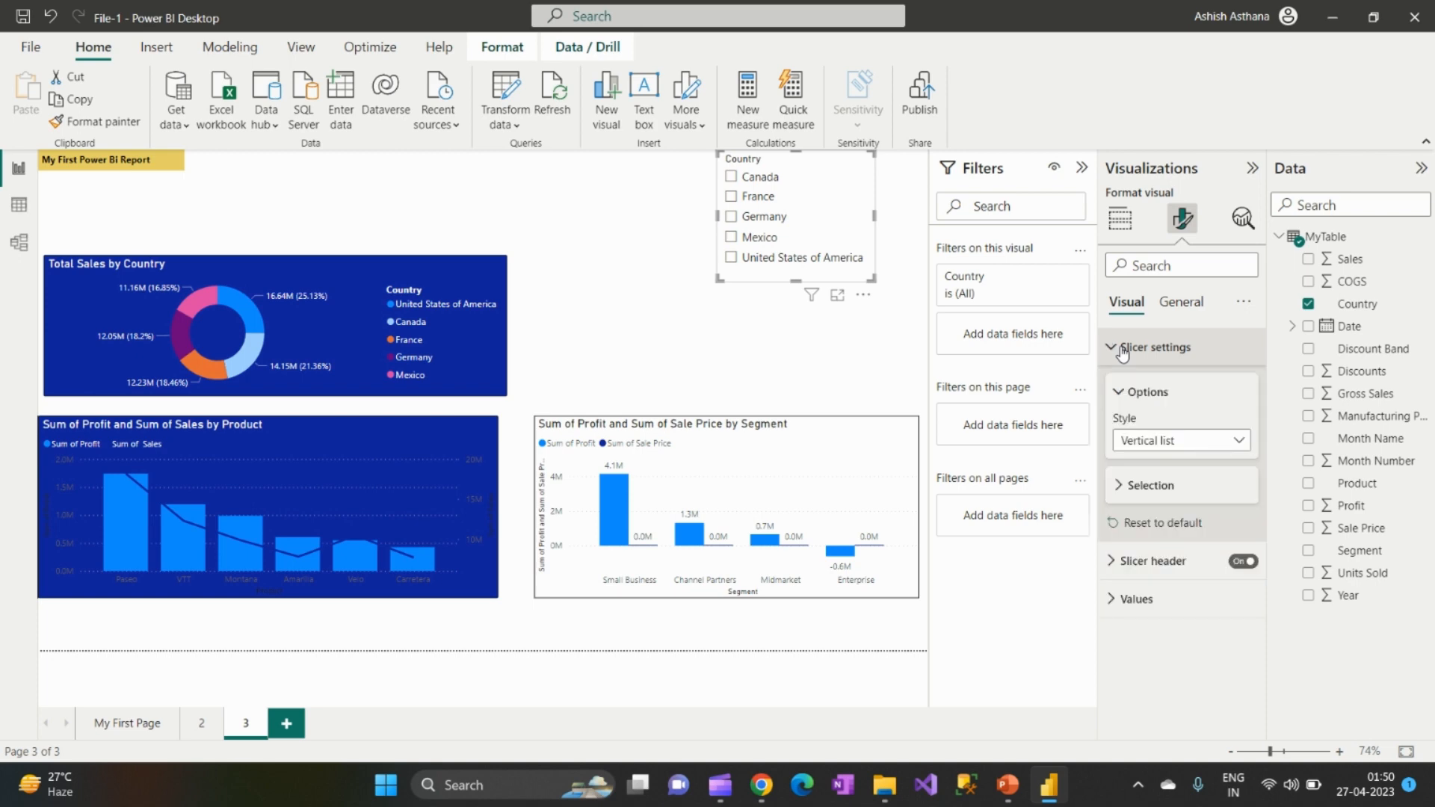
left_click(1238, 444)
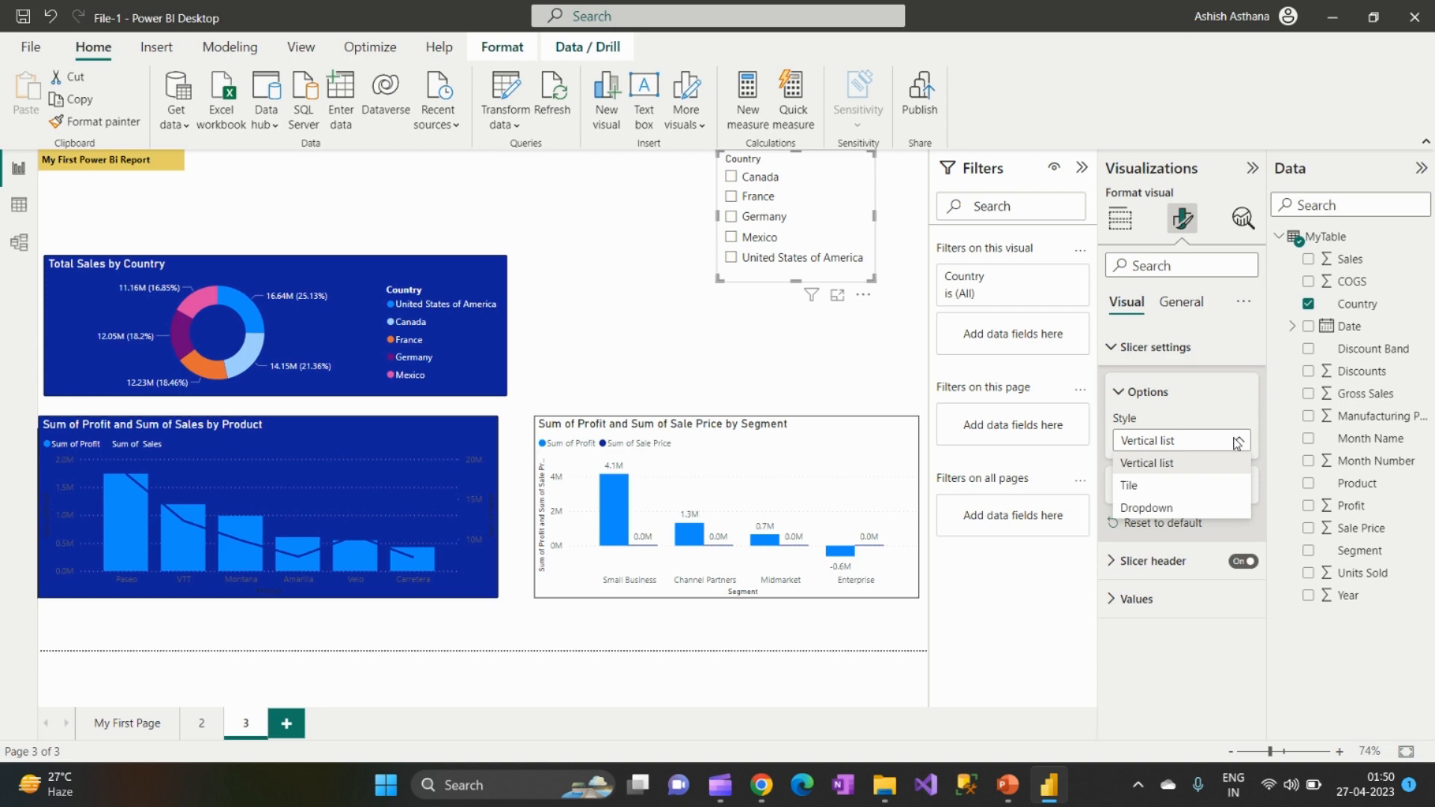
left_click(1146, 509)
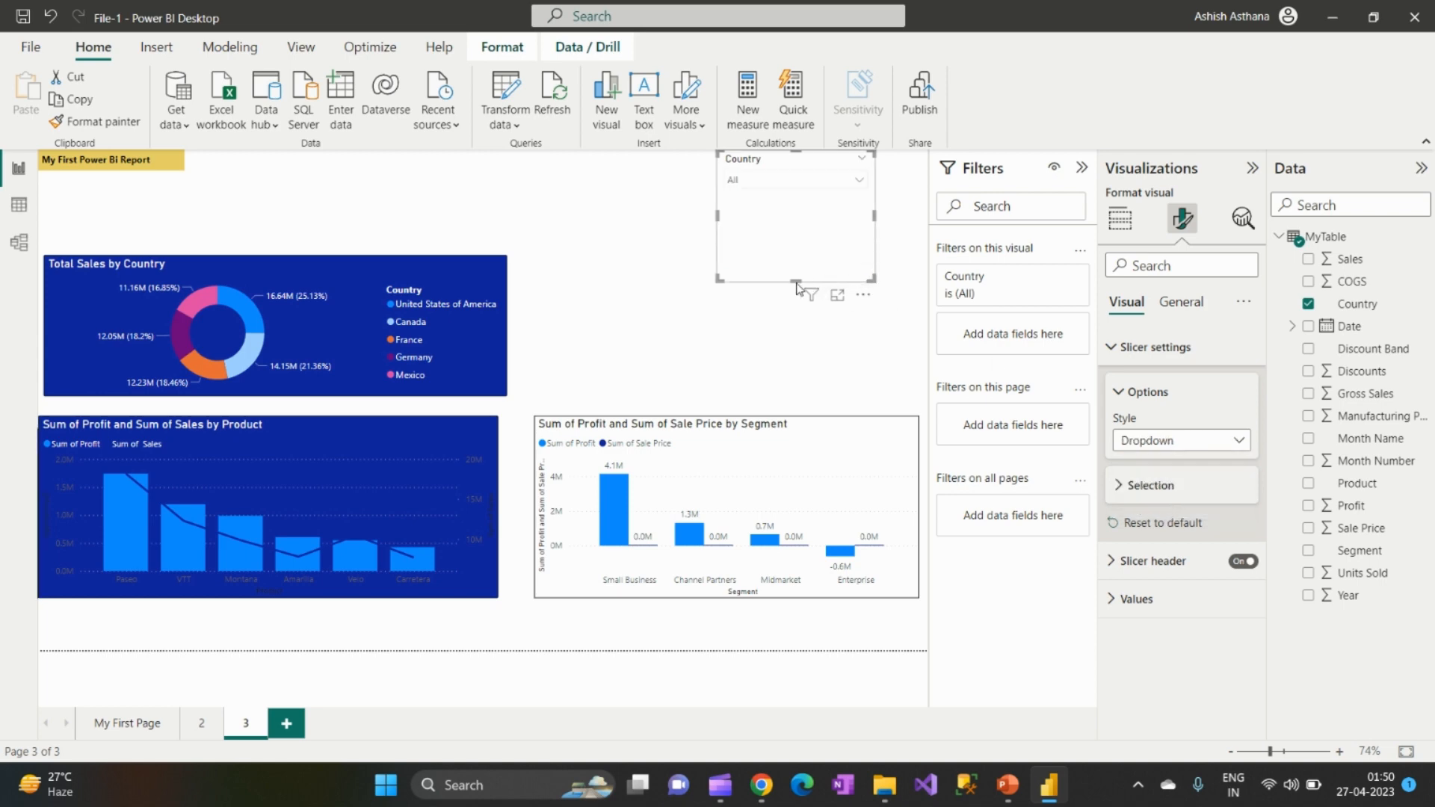
Step: Shorten the Country slicer to fit its dropdown and move it into the upper-right corner of the report page
left_click_drag(796, 281, 780, 203)
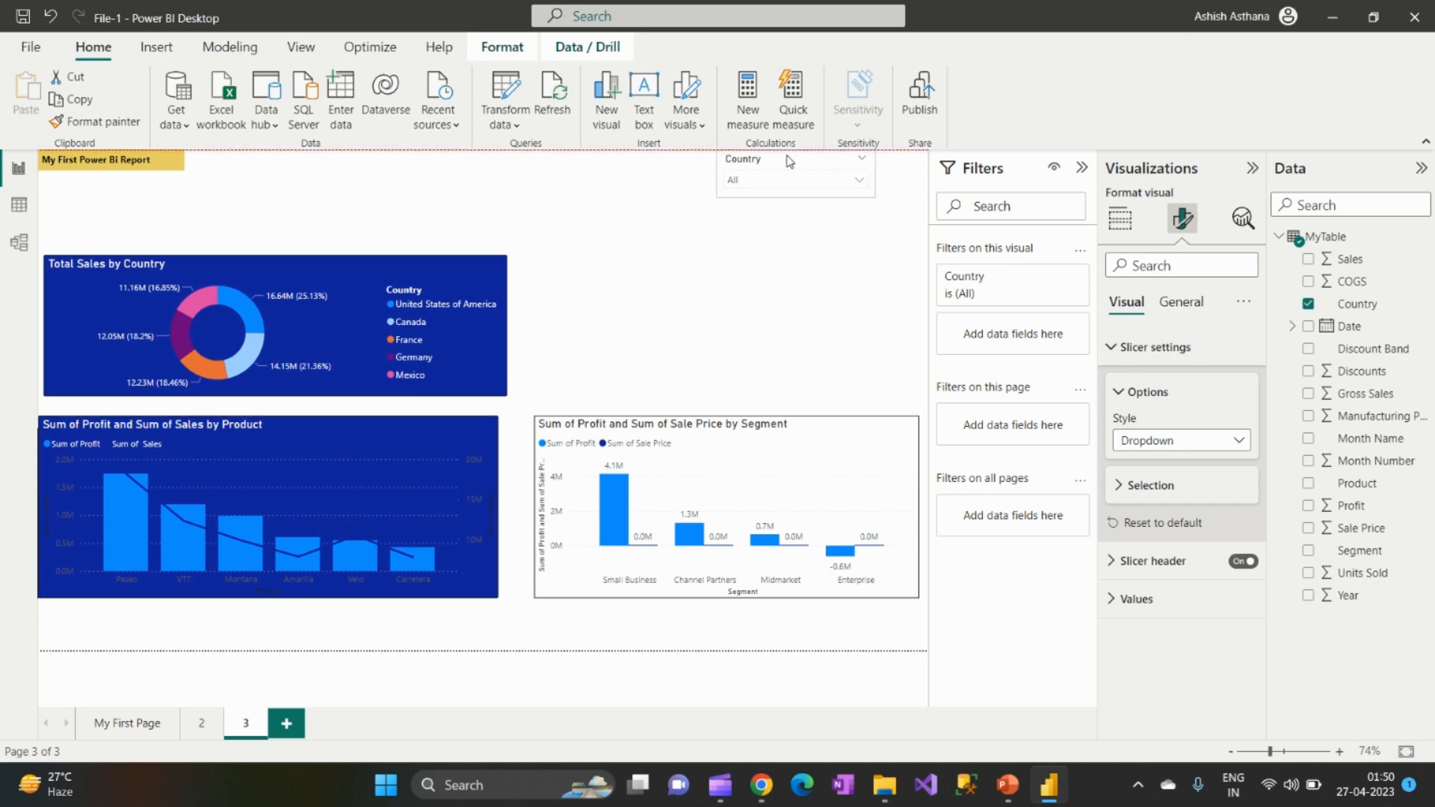
left_click_drag(793, 156, 842, 164)
left_click(774, 282)
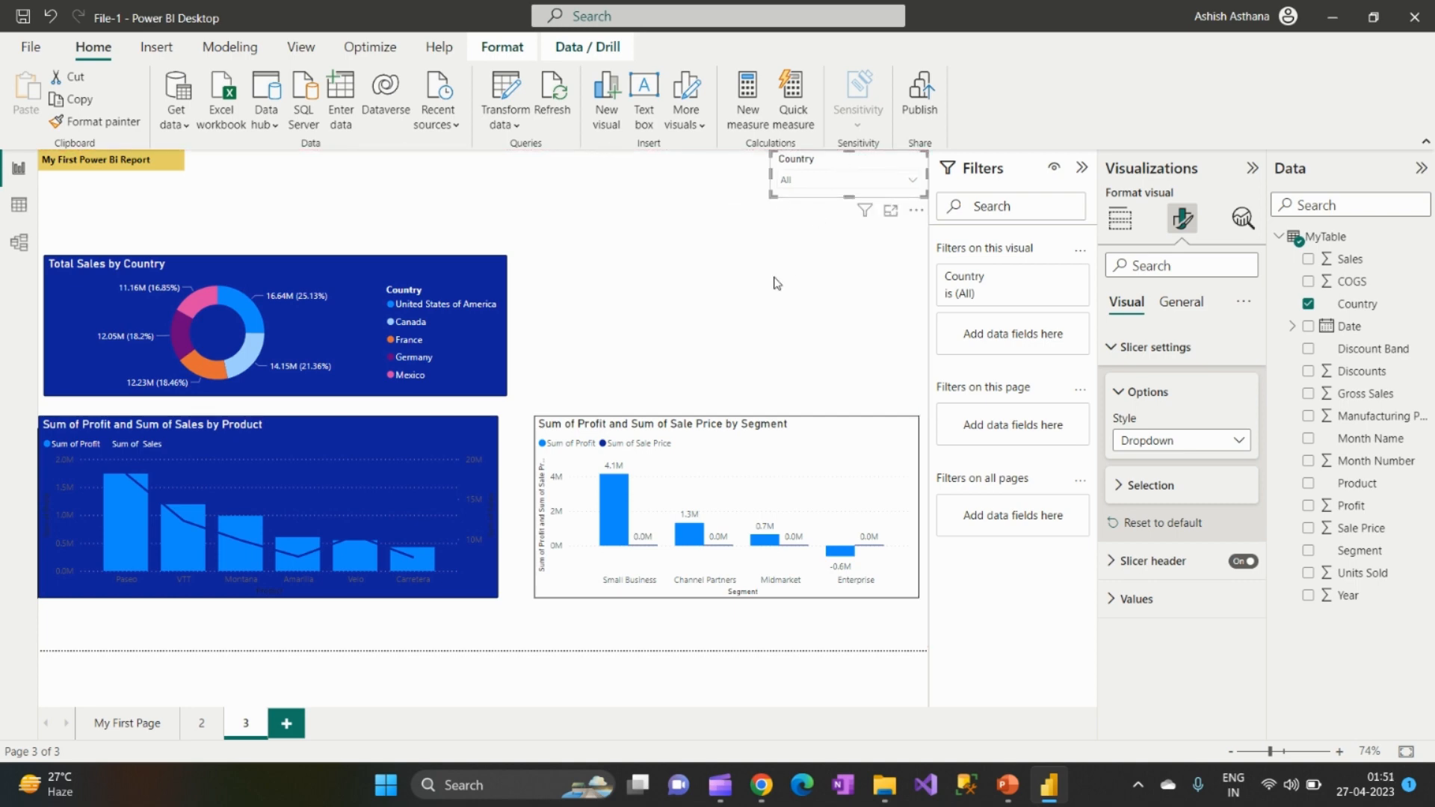
Step: Narrow the sales donut chart to align with the chart below, and place a narrowed duplicate of it beside the original
left_click(479, 295)
left_click_drag(505, 324, 497, 324)
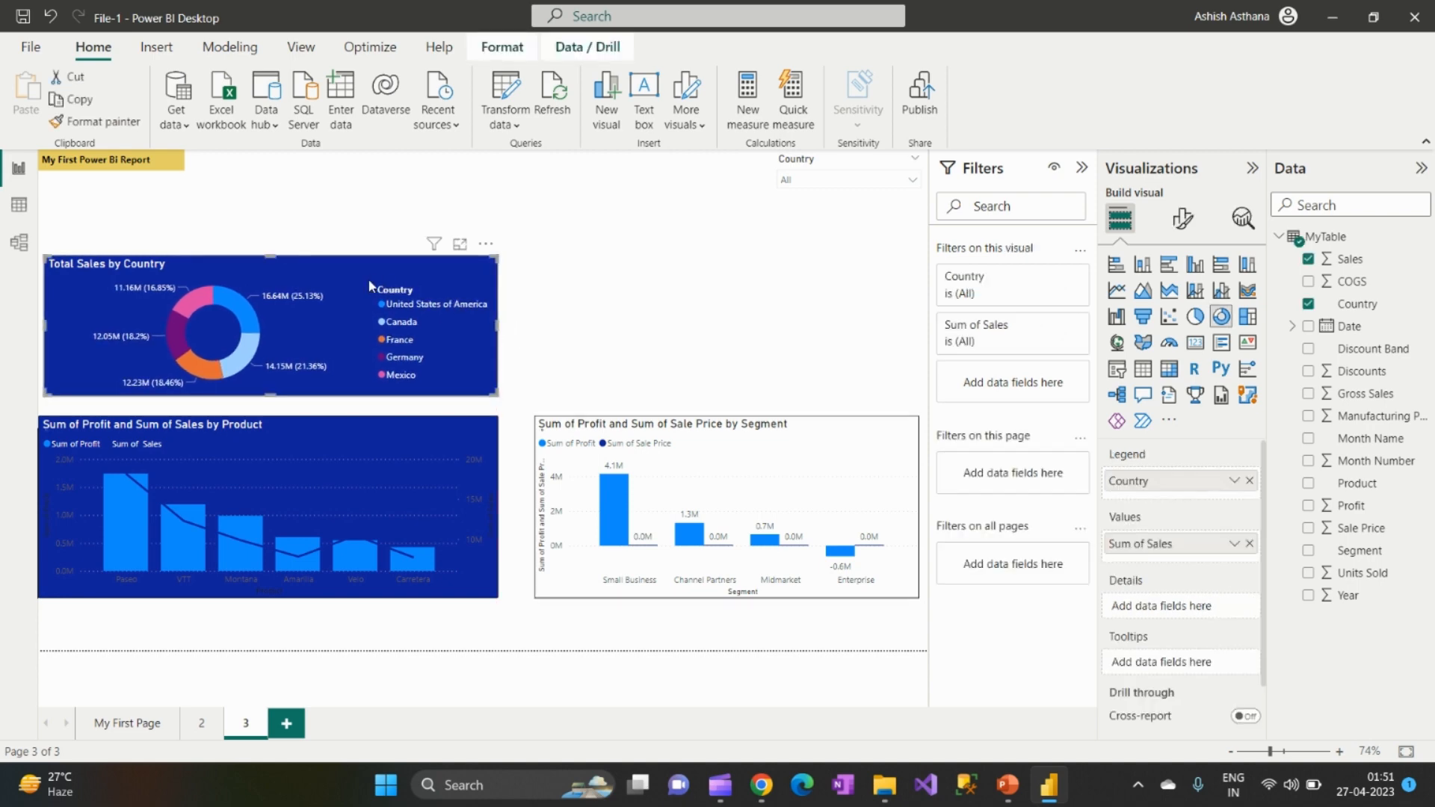
key("ctrl+c")
key("ctrl+v")
left_click_drag(340, 280, 907, 272)
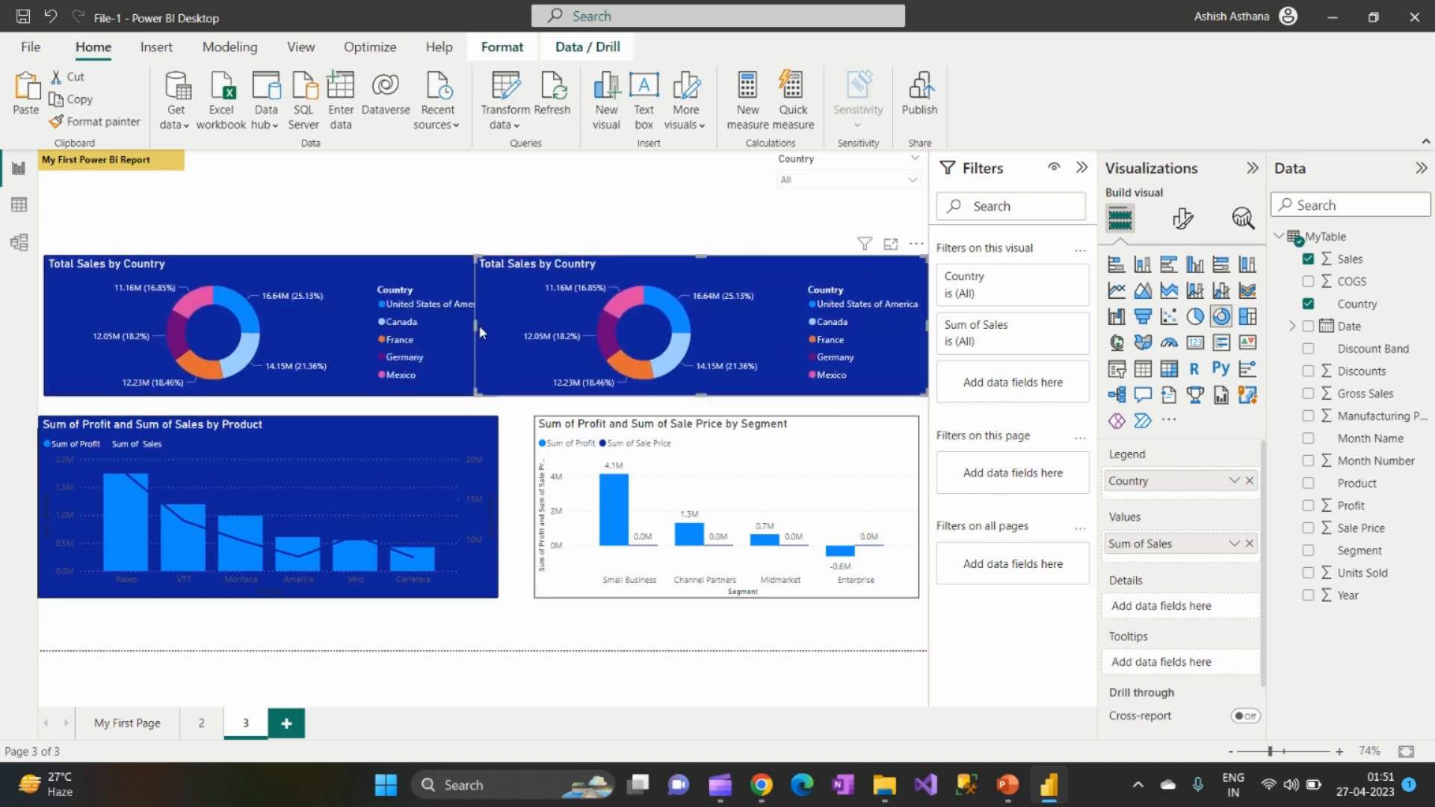
left_click_drag(501, 327, 506, 327)
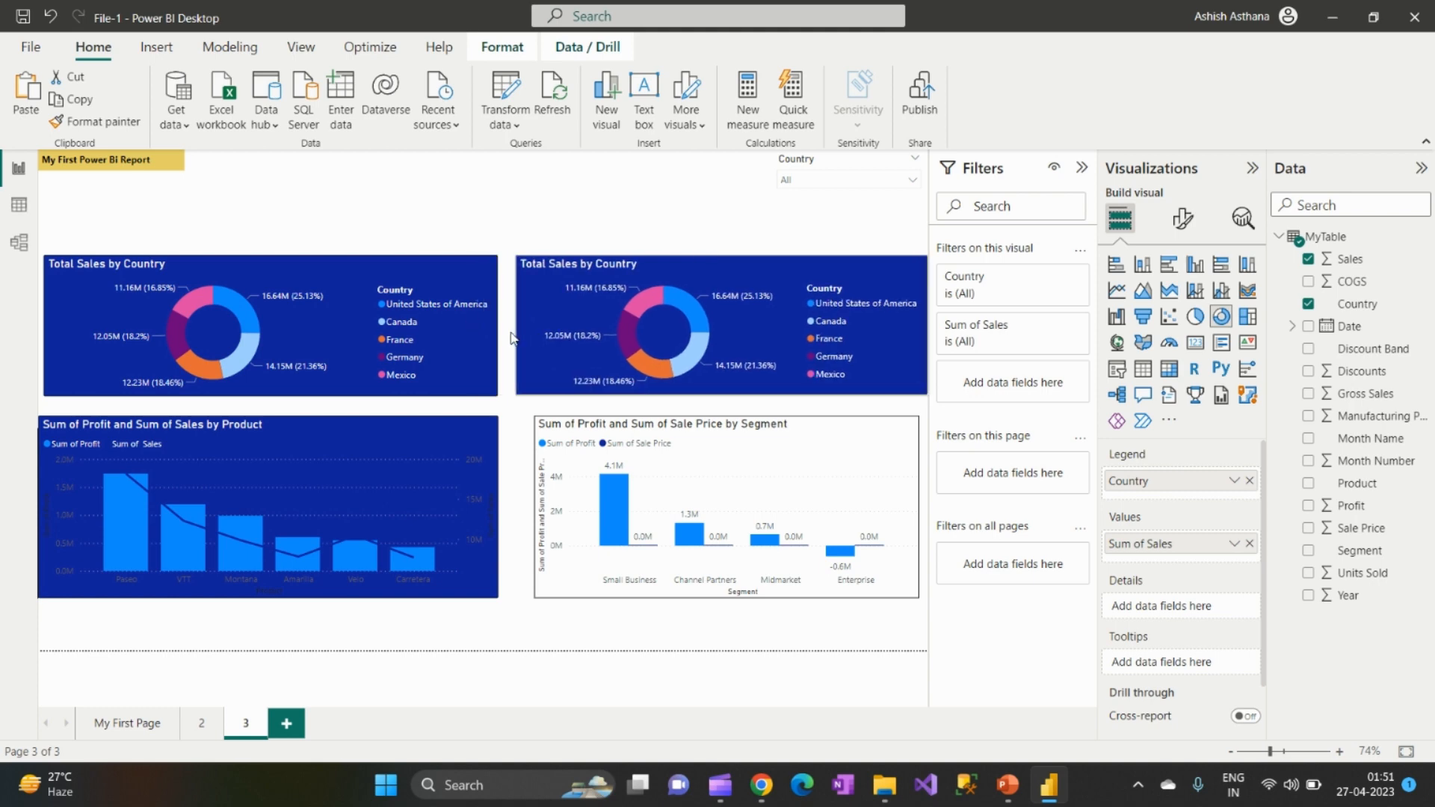
Step: Check the finished report on page 2, and replace Sales with Gross Sales as the duplicate donut chart's value on page 3
left_click(200, 726)
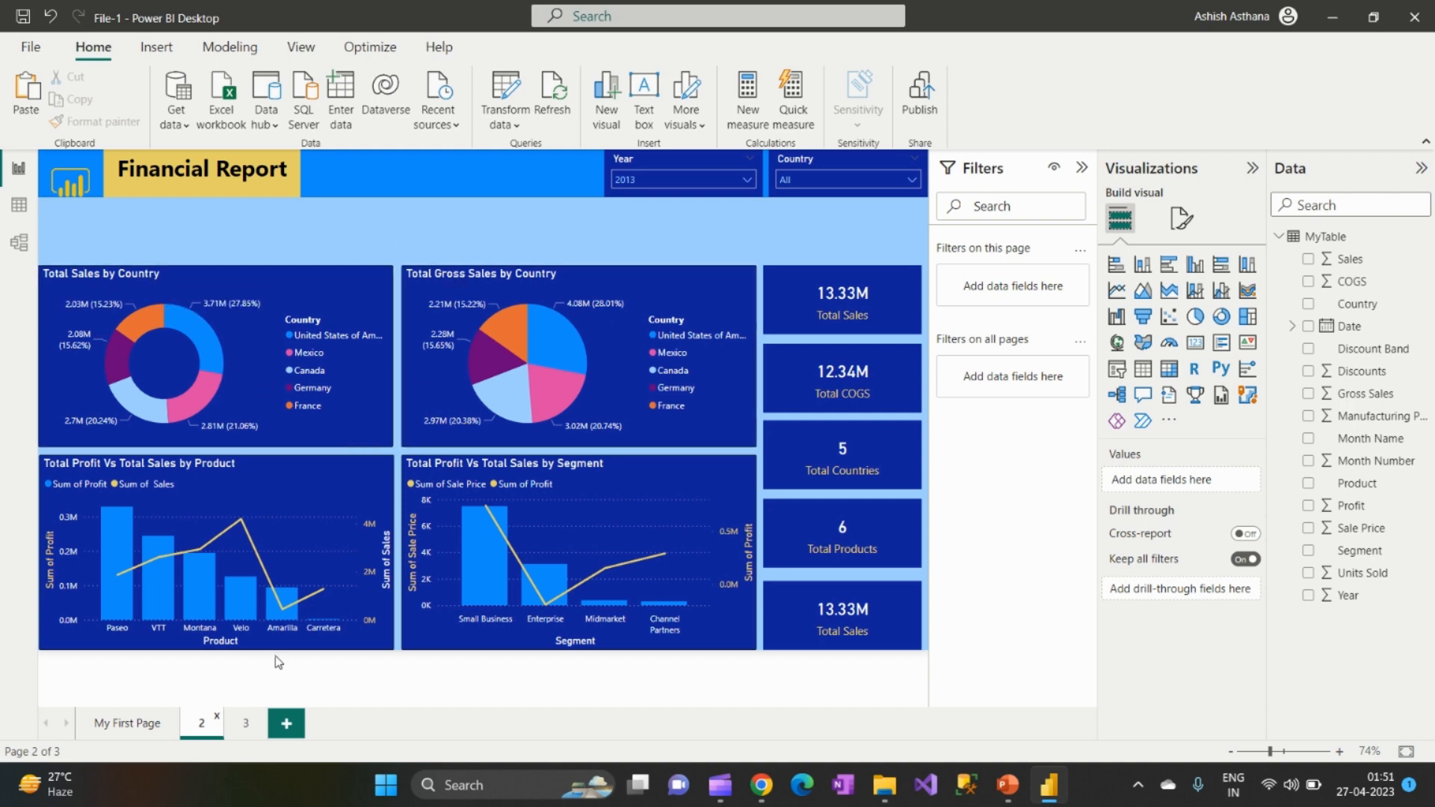
left_click(245, 726)
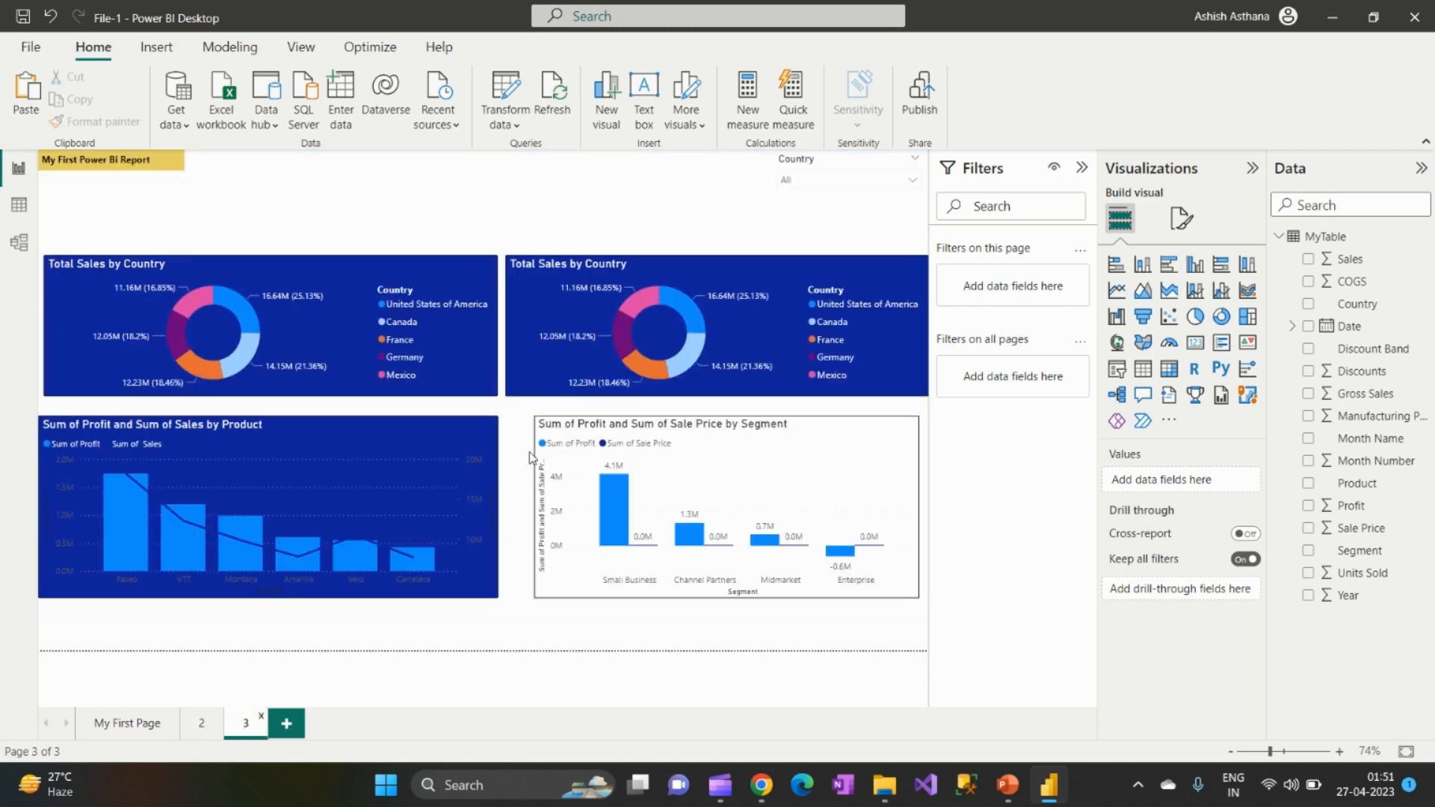
left_click(583, 333)
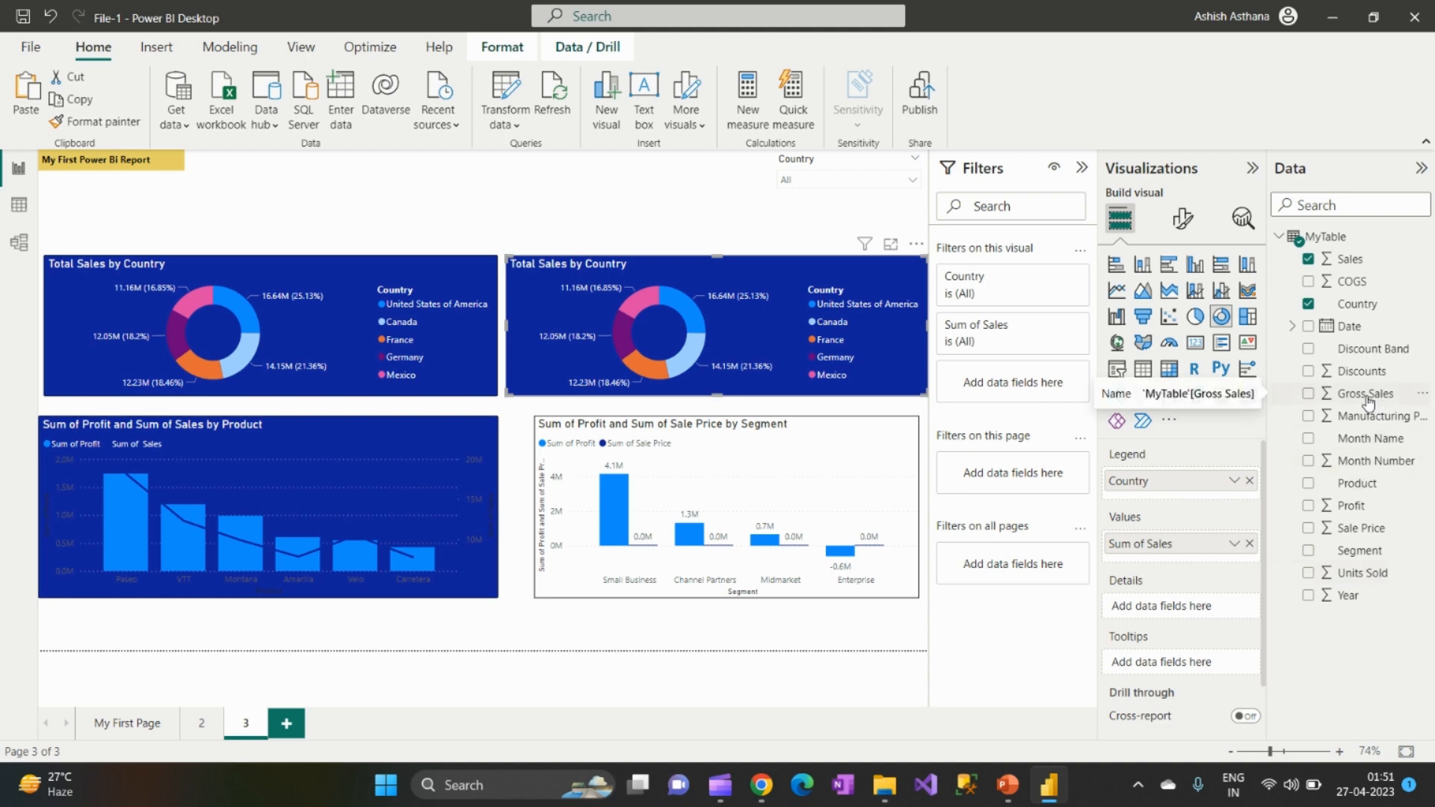
left_click_drag(1382, 403, 1180, 556)
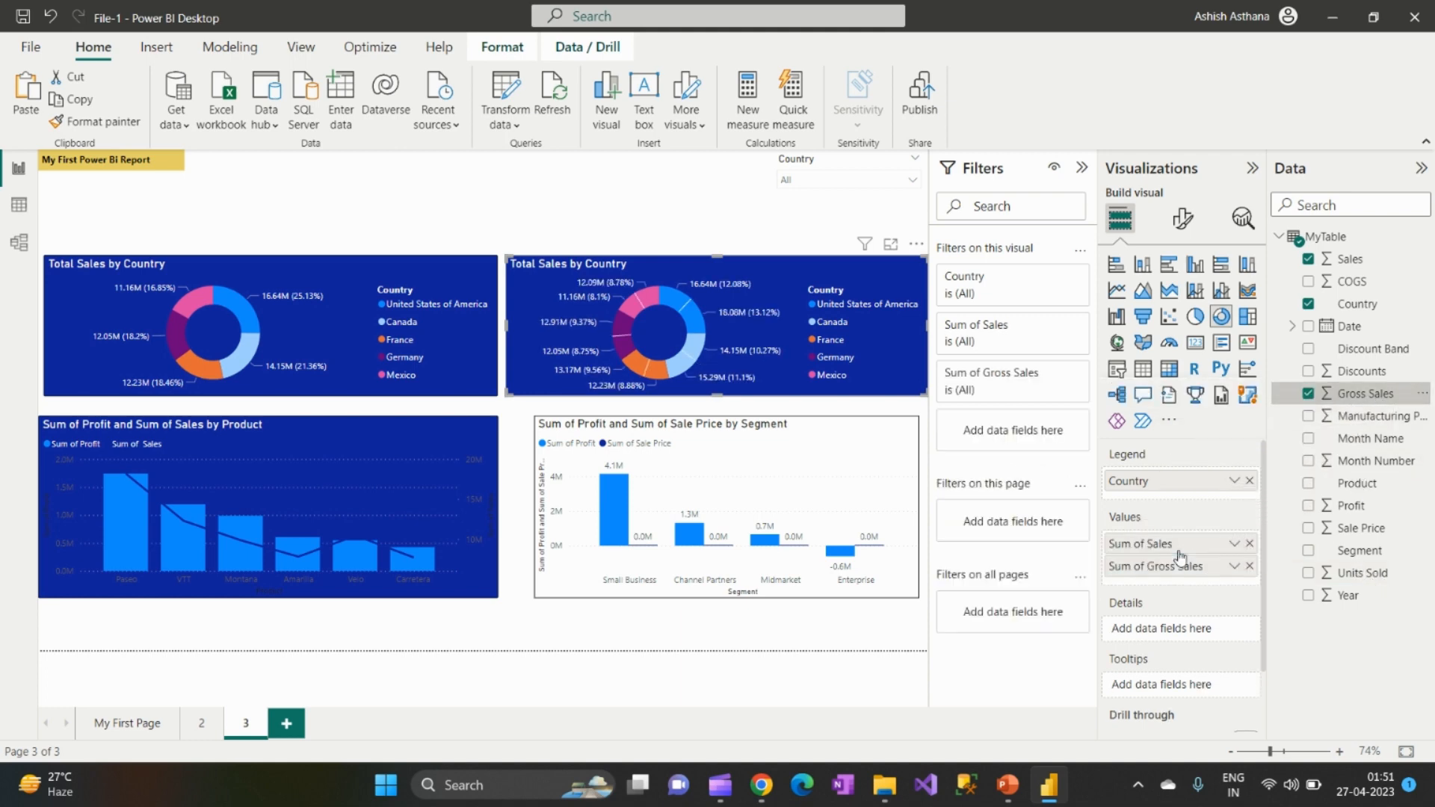
left_click(1250, 545)
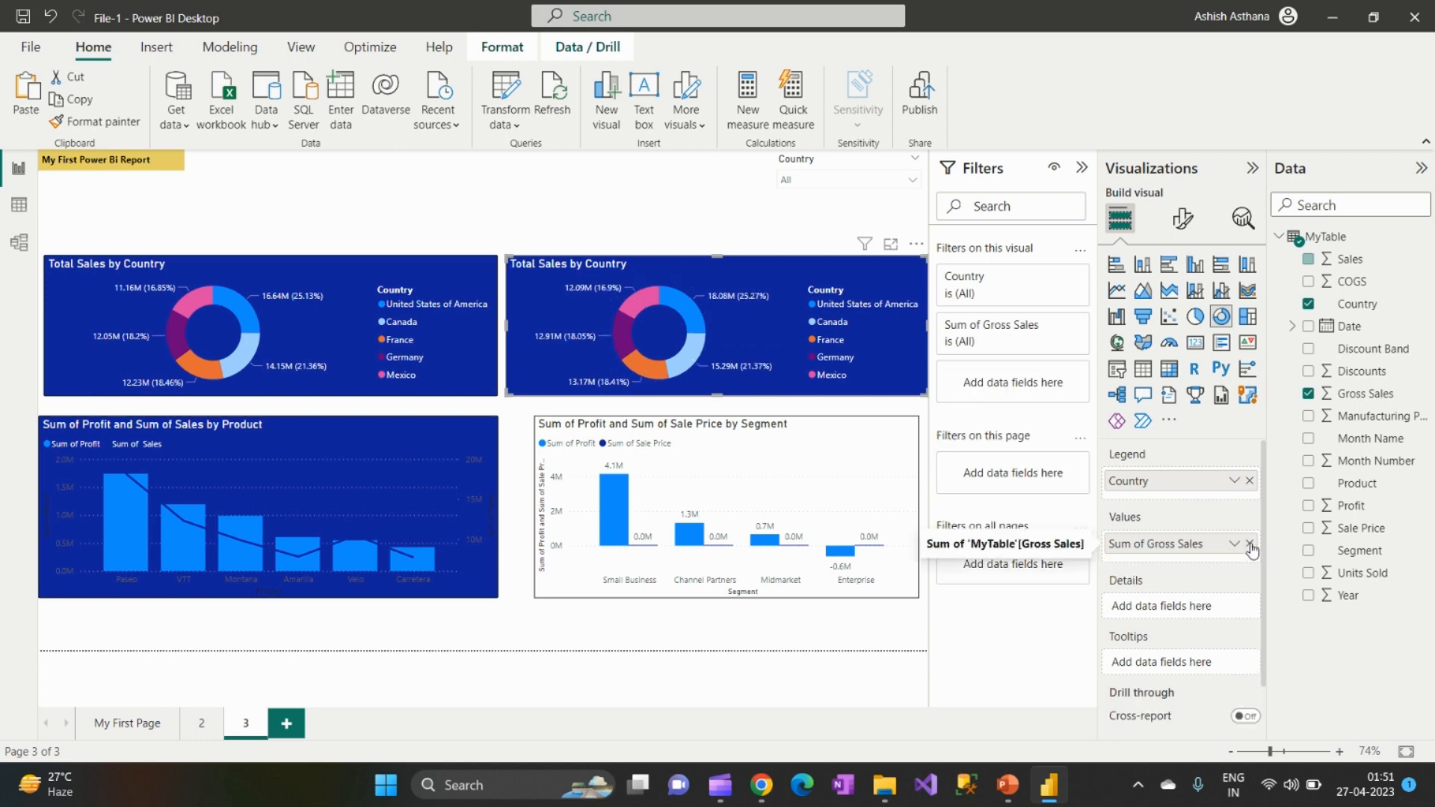
Step: Rename the duplicate donut chart's value field to "Total Gross Sales"
double_click(1144, 545)
key("Home")
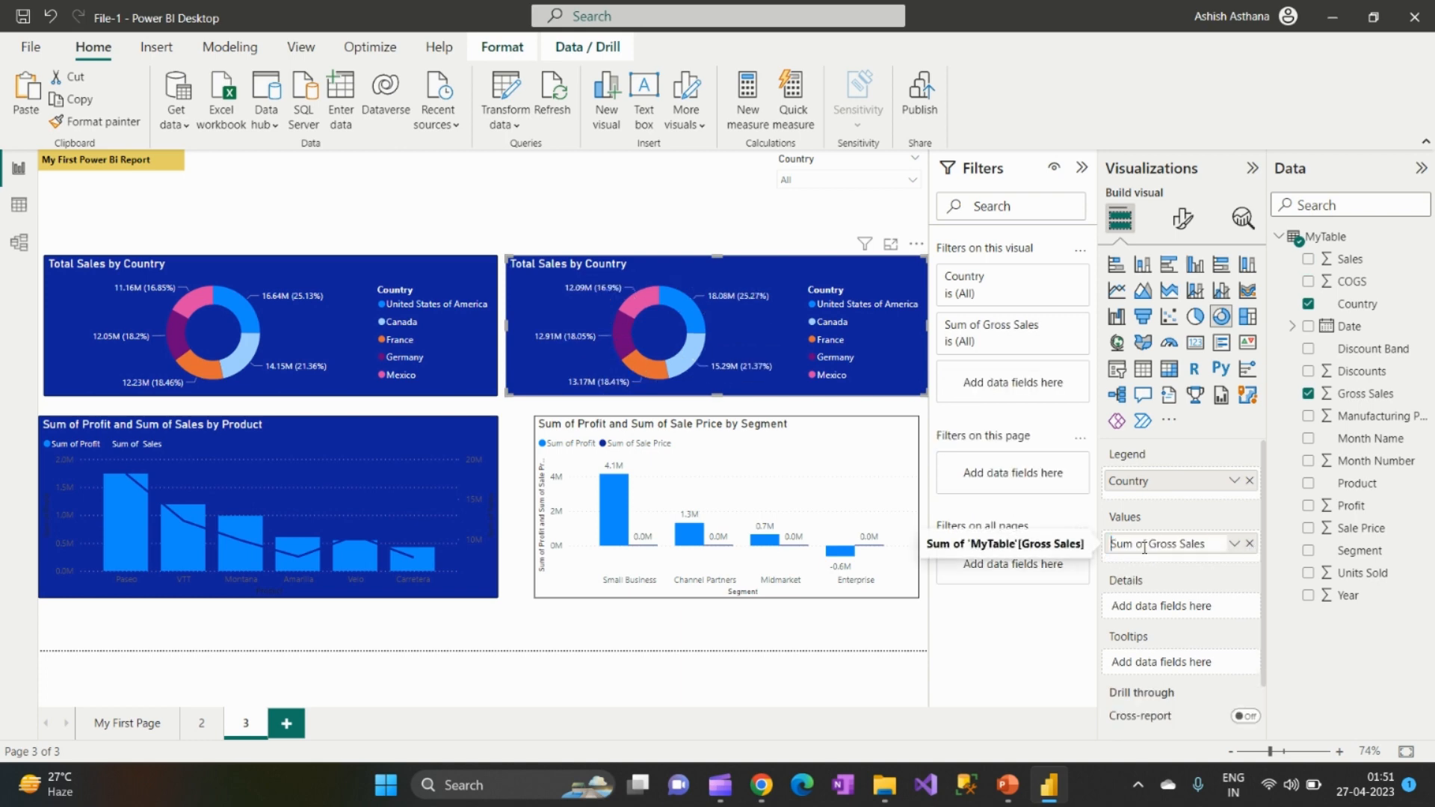
key("Delete")
key("Delete")
key("Delete")
key("Delete")
key("Delete")
key("Delete")
key("Delete")
type("Total")
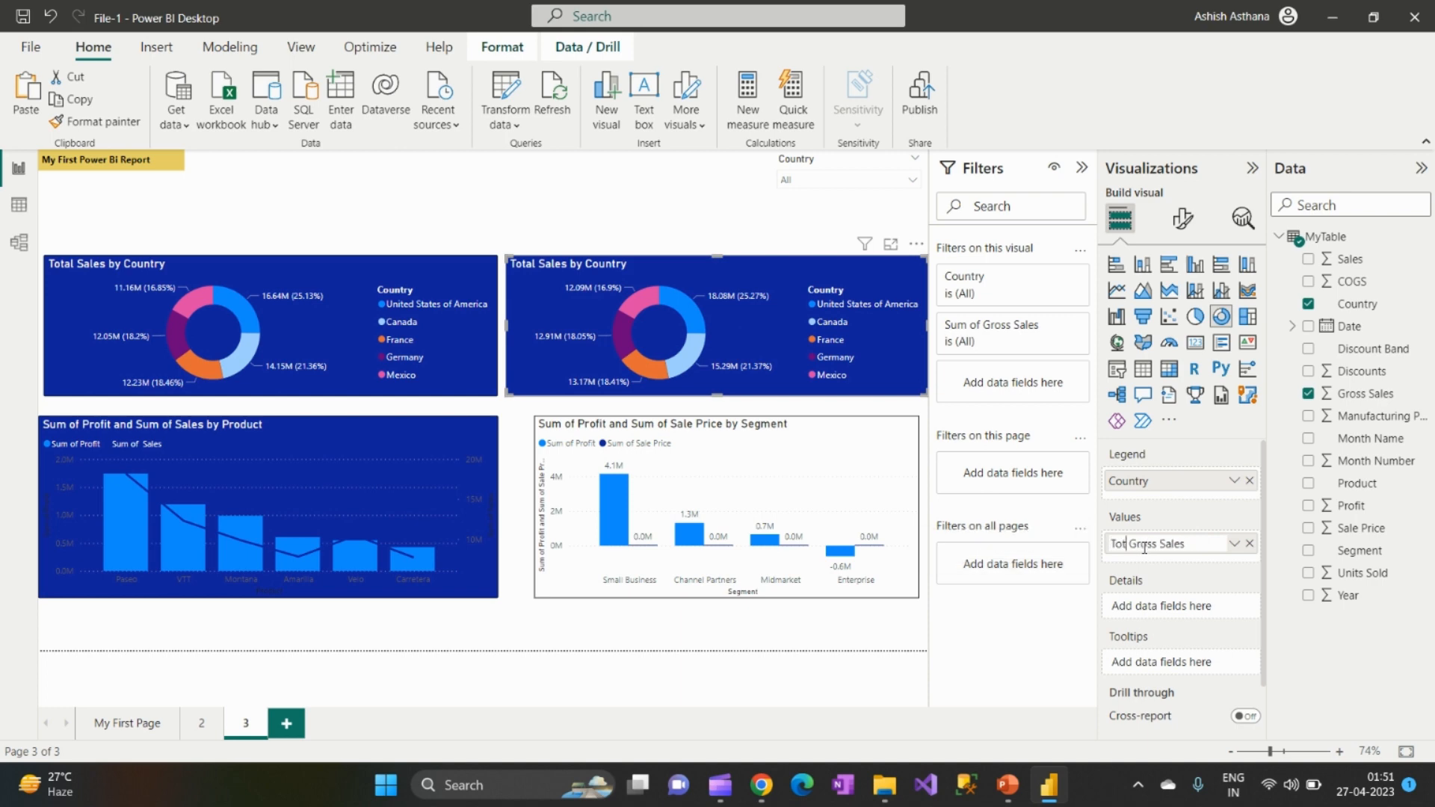
key("Return")
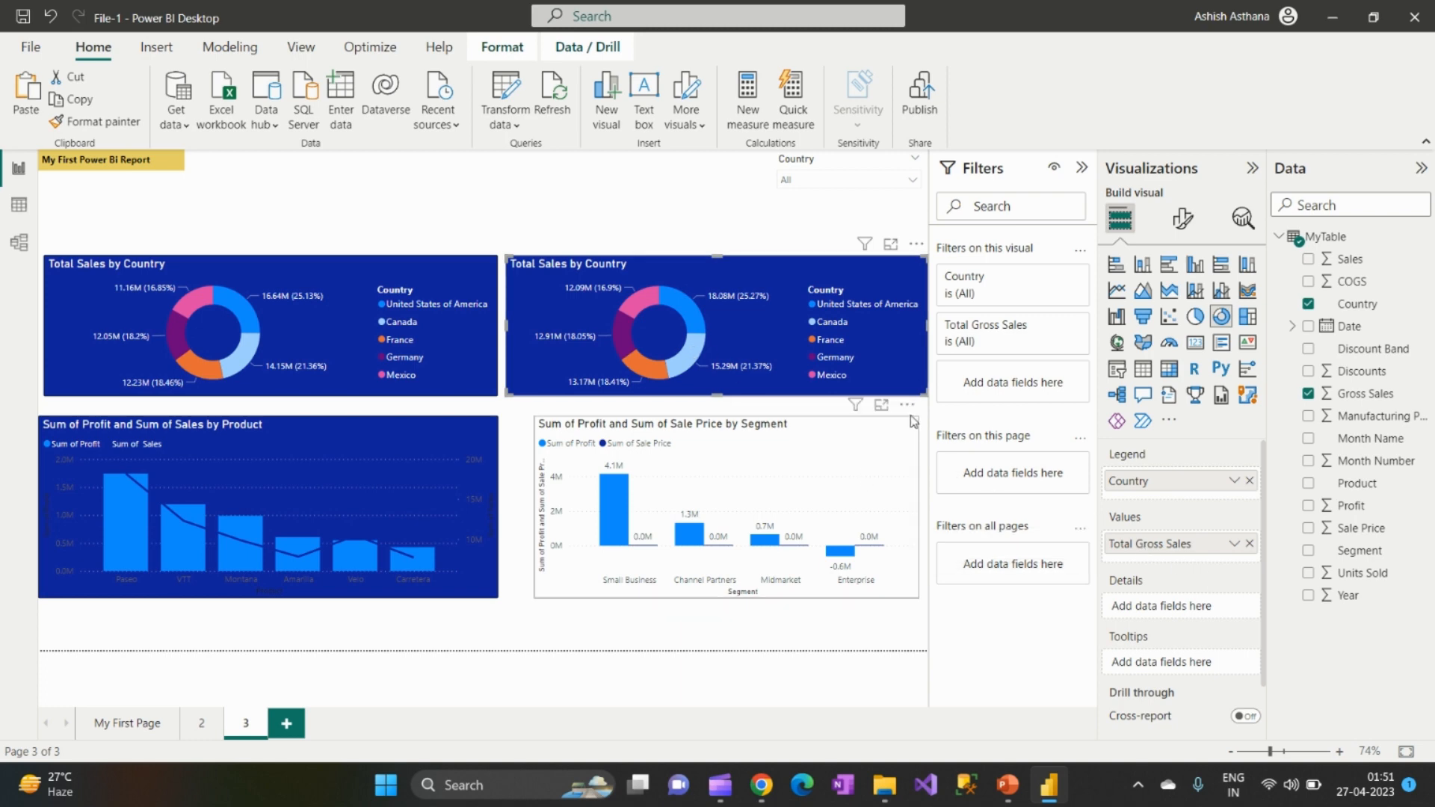
Step: Change the duplicate donut chart's title to "Total Gross Sales by Country"
left_click(710, 240)
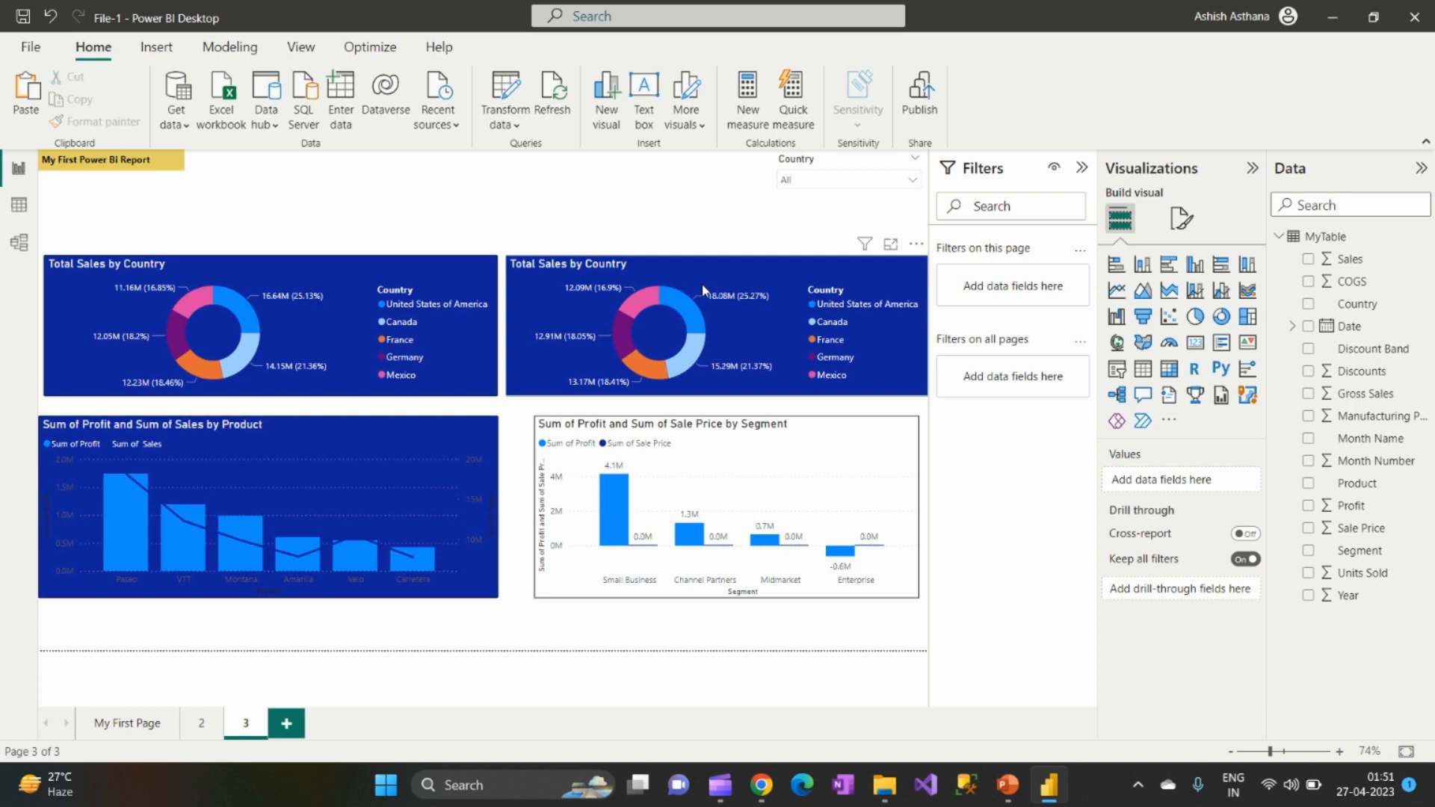
left_click(702, 284)
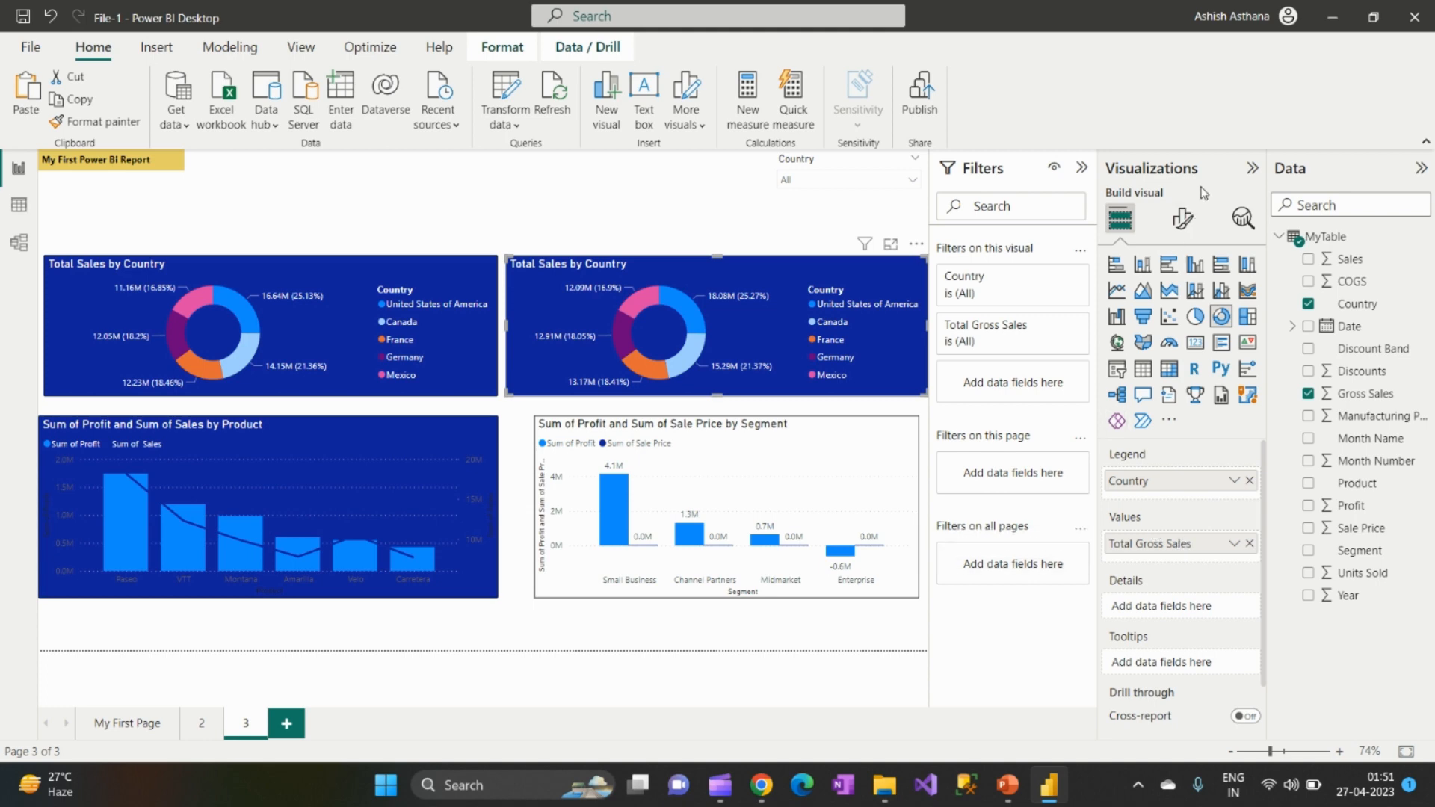
left_click(1184, 219)
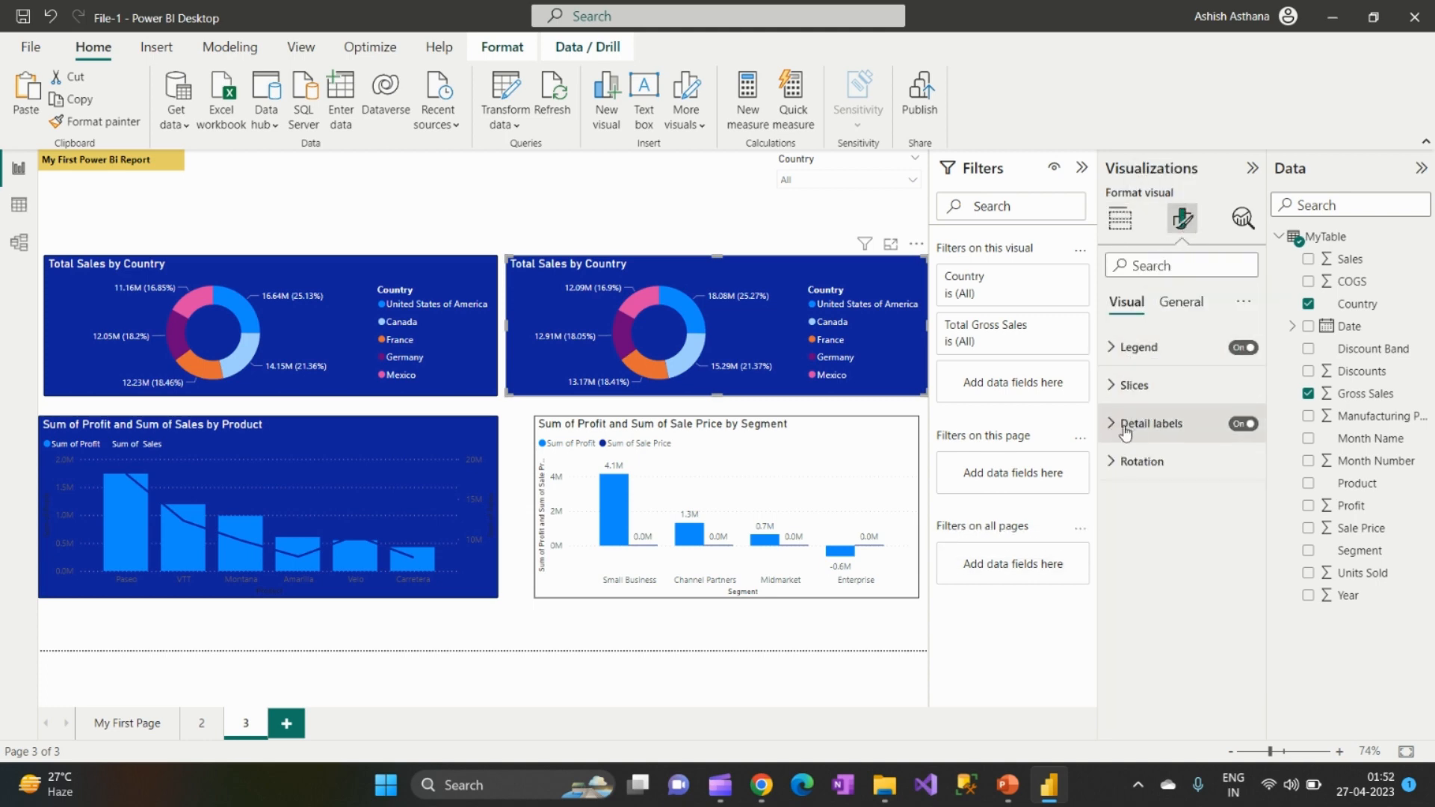
left_click(1181, 301)
left_click(1130, 386)
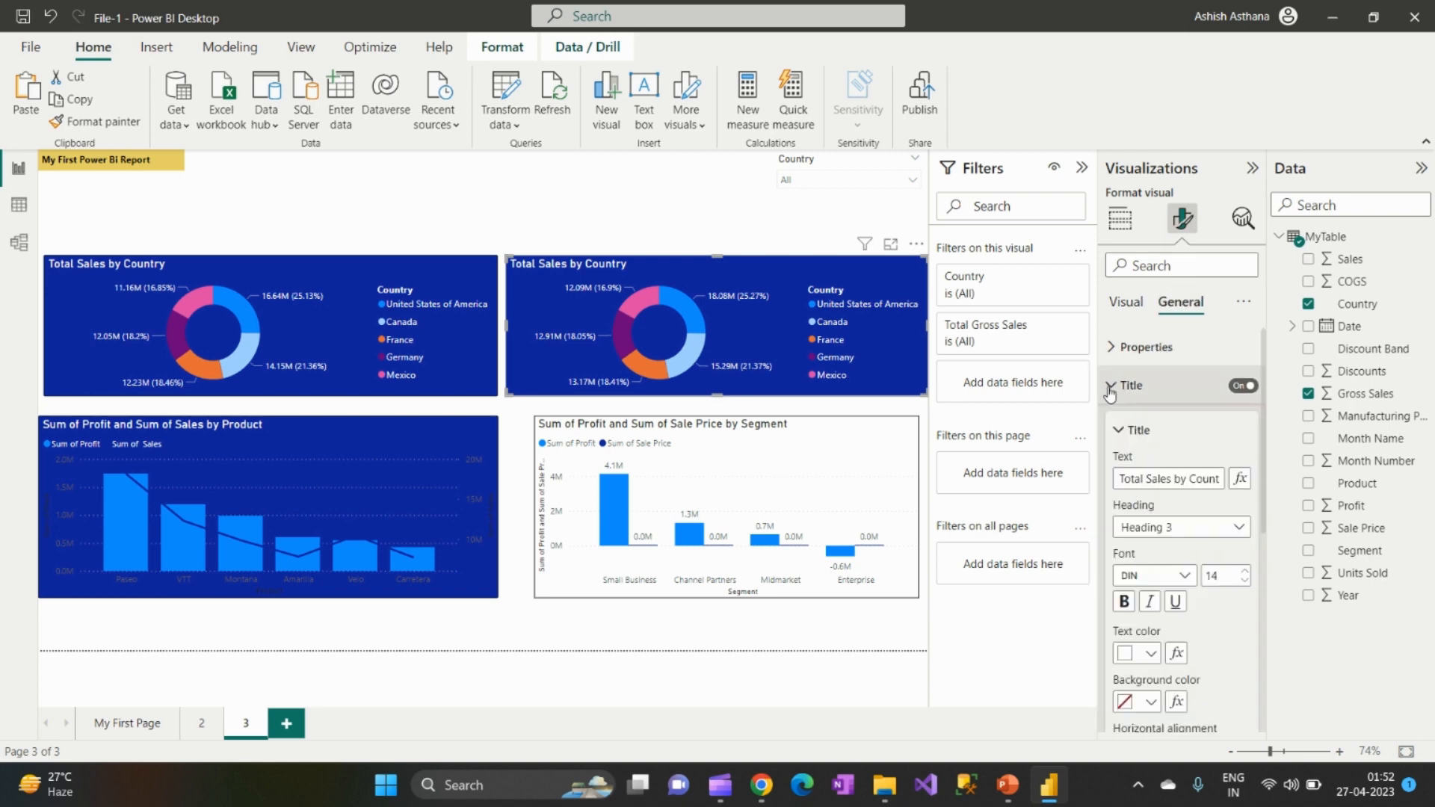
left_click(1148, 479)
type("Gross")
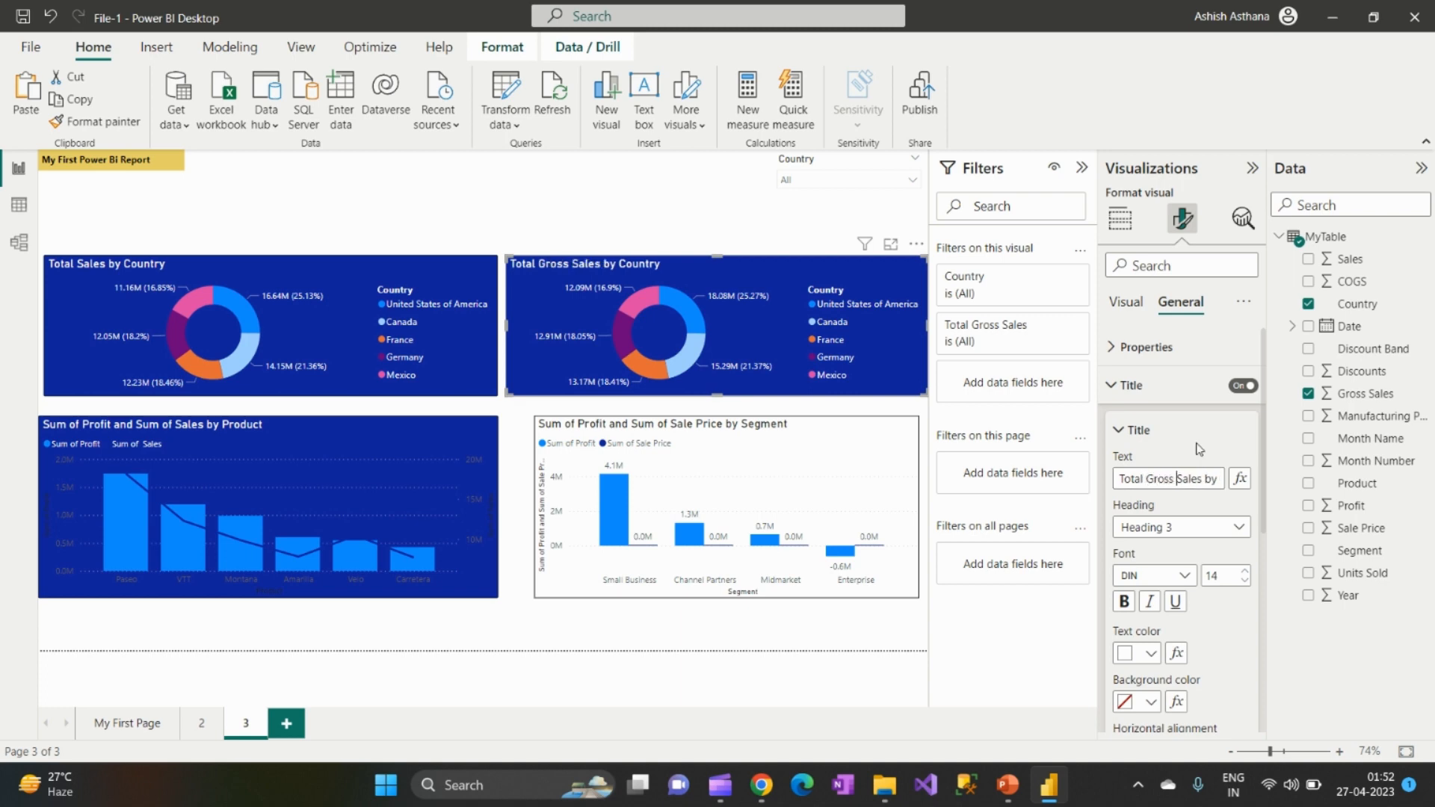
left_click(696, 214)
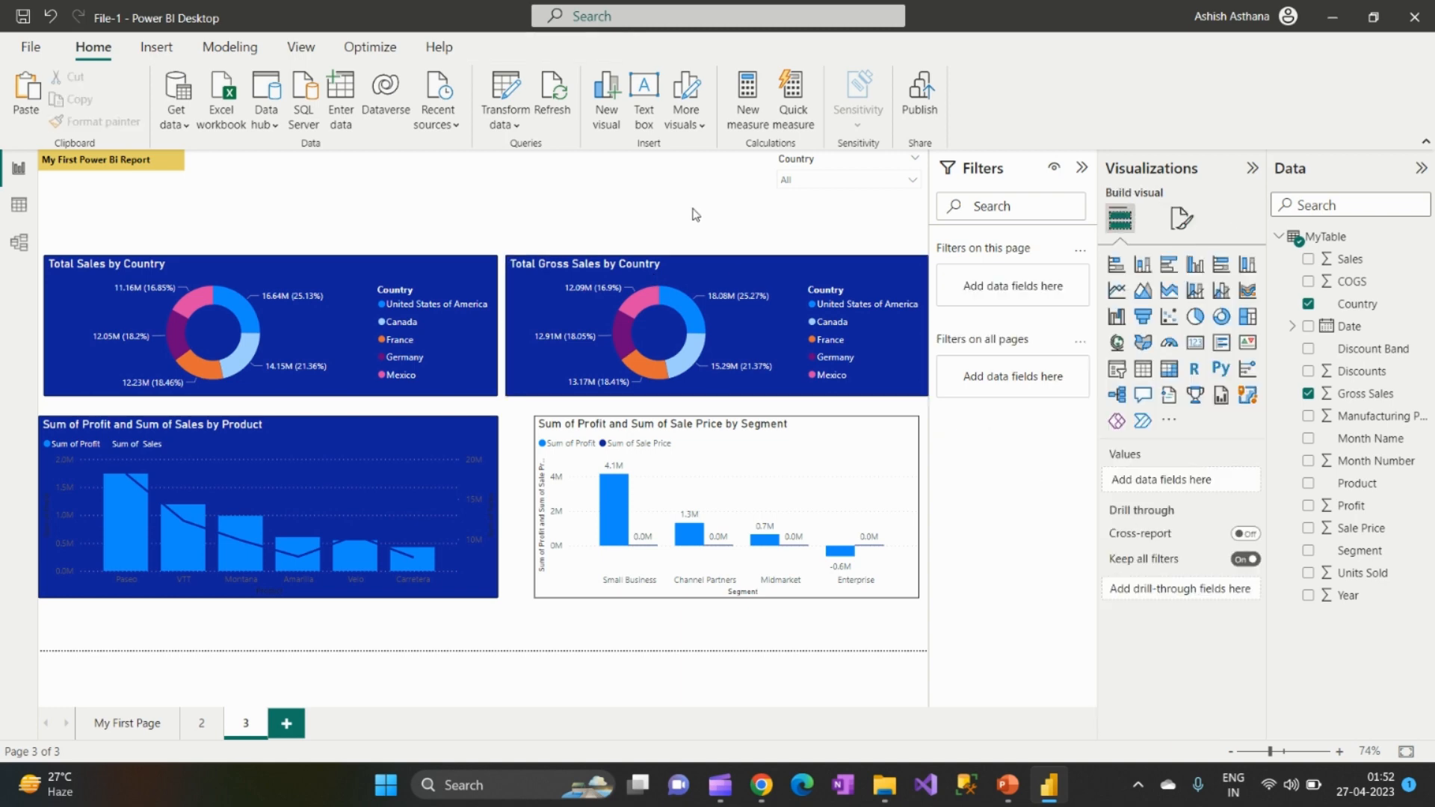
Step: Check the gross sales visual on page 2, and convert its donut counterpart on page 3 to a pie chart
left_click(200, 723)
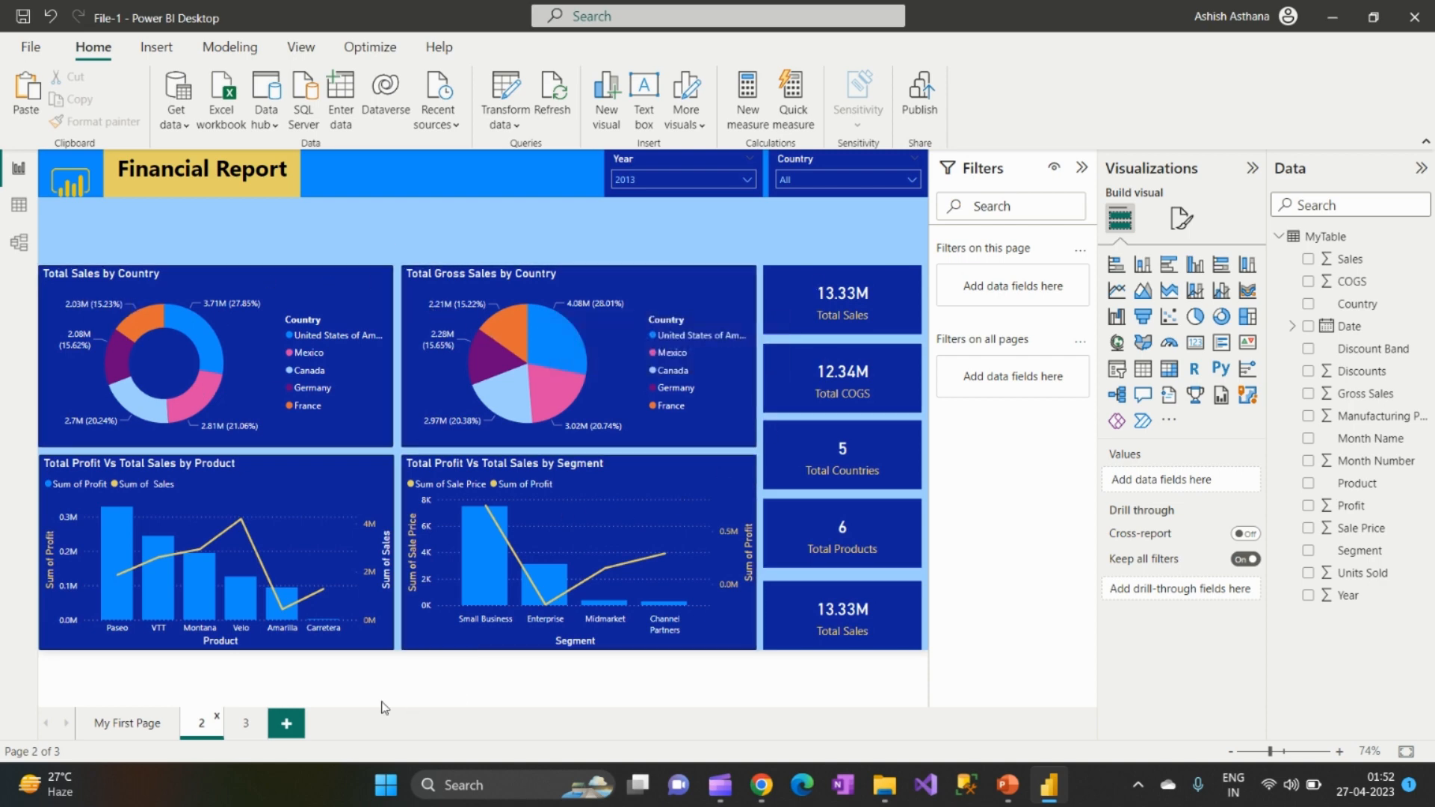
left_click(244, 727)
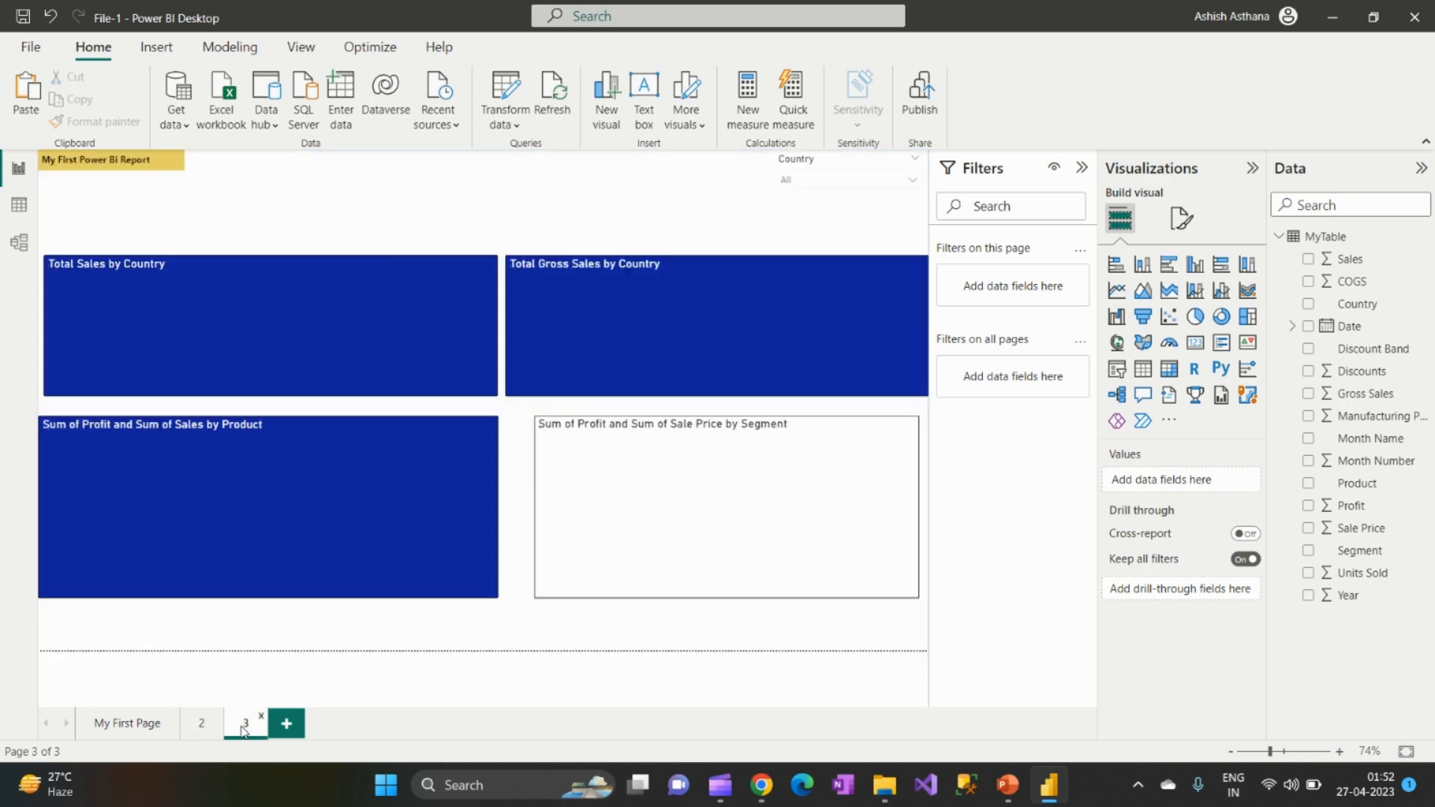
left_click(793, 316)
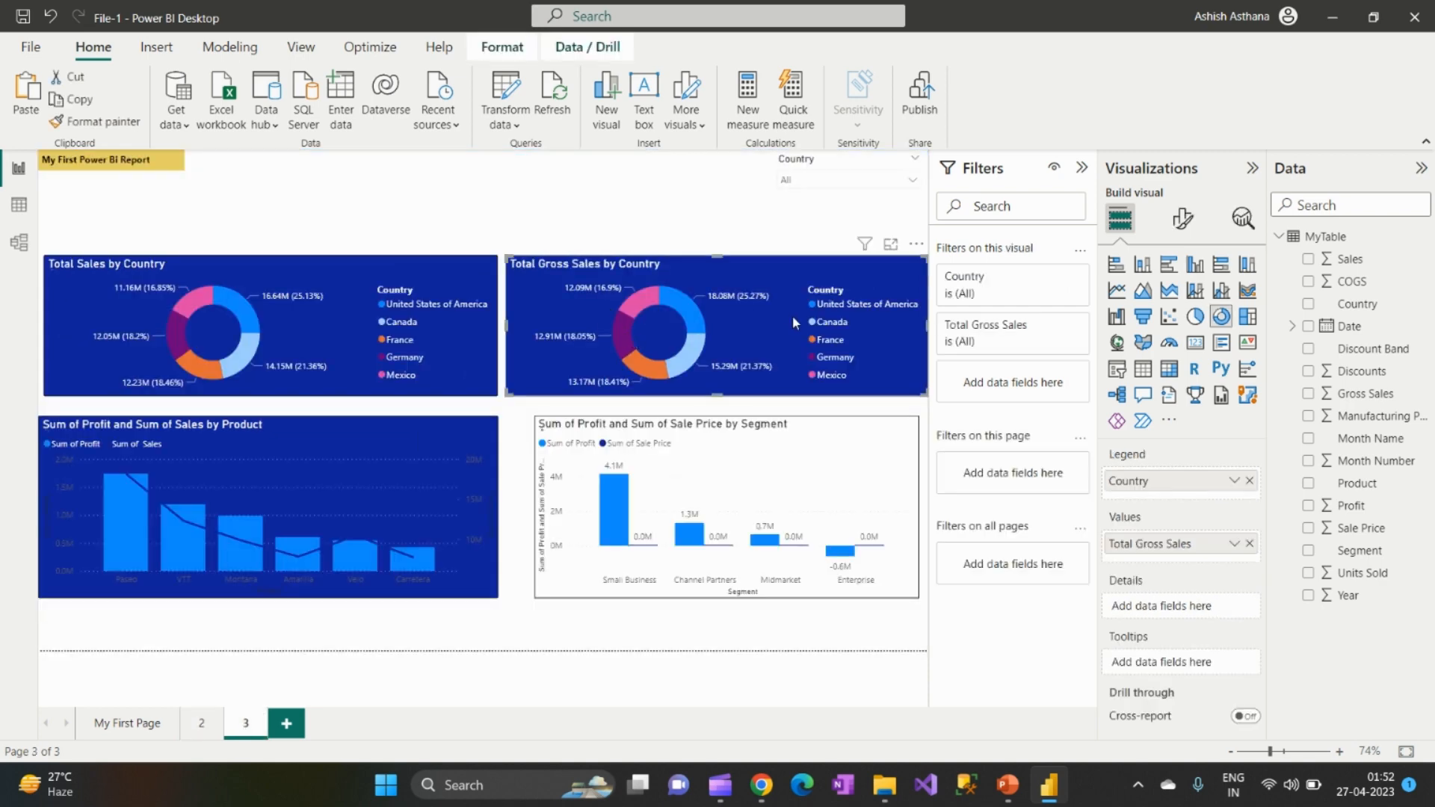
left_click(1193, 320)
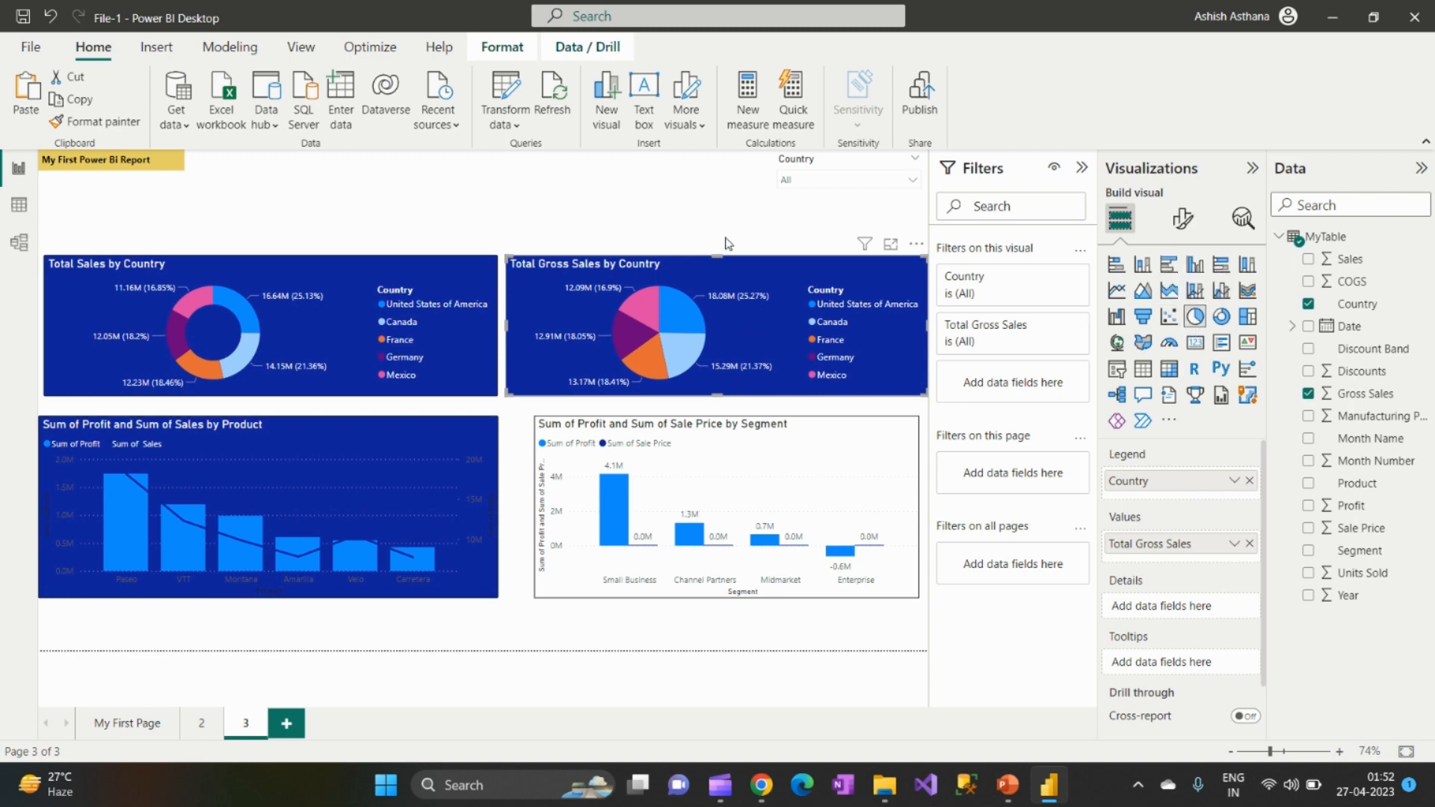
left_click(692, 208)
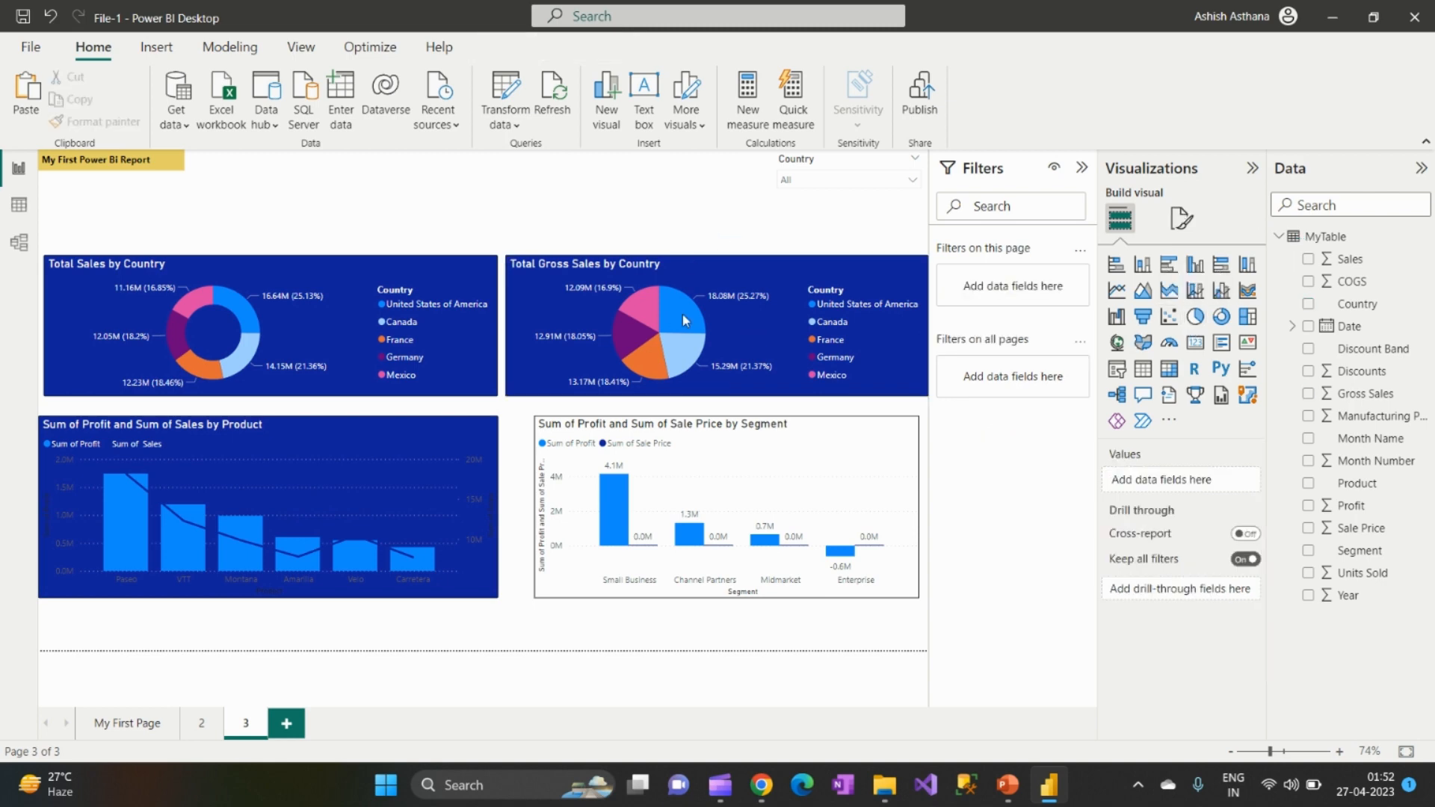
Step: Compare page 3 with the finished report on page 2, and retitle the product chart "Total Profit Vs Total Sales by Product"
left_click(201, 725)
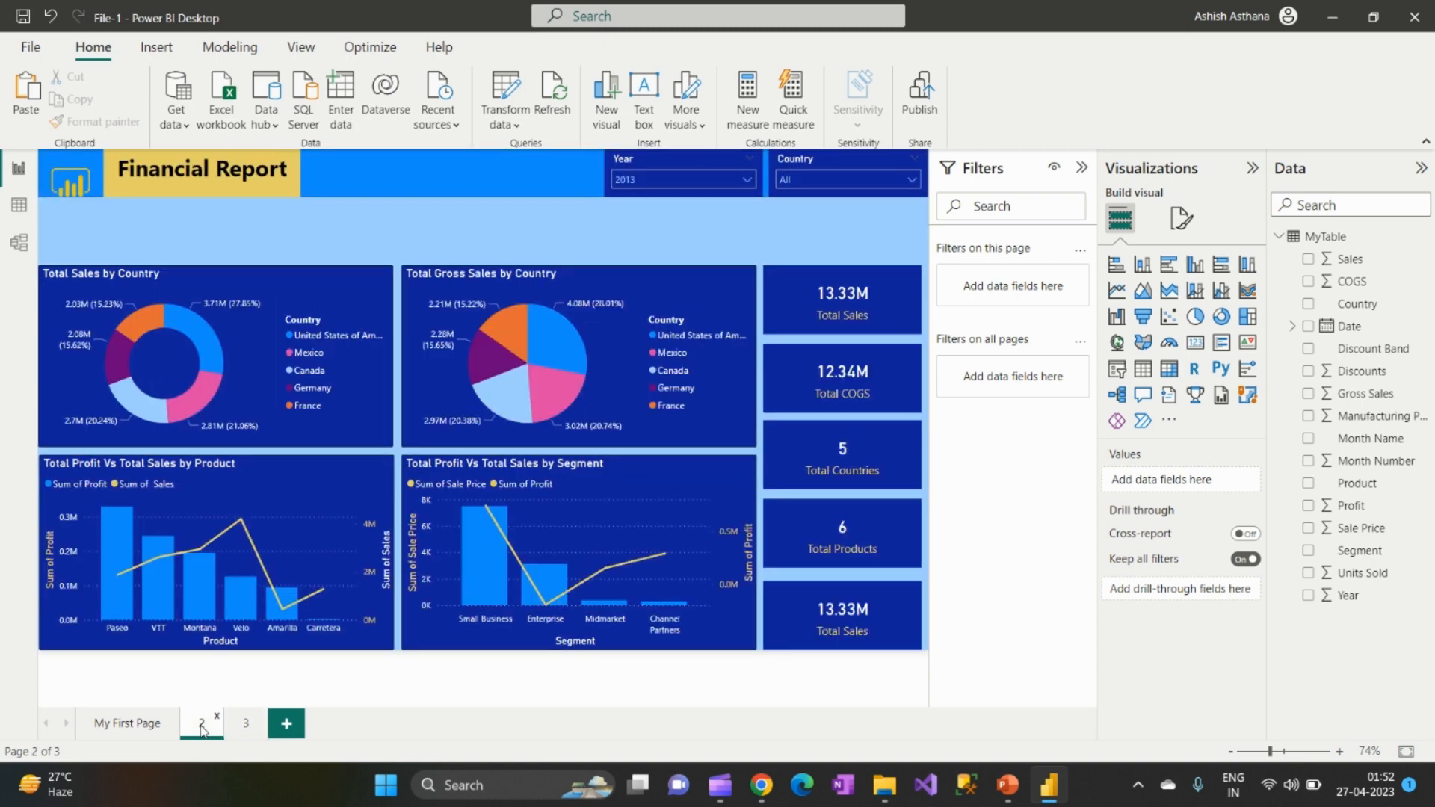
left_click(243, 733)
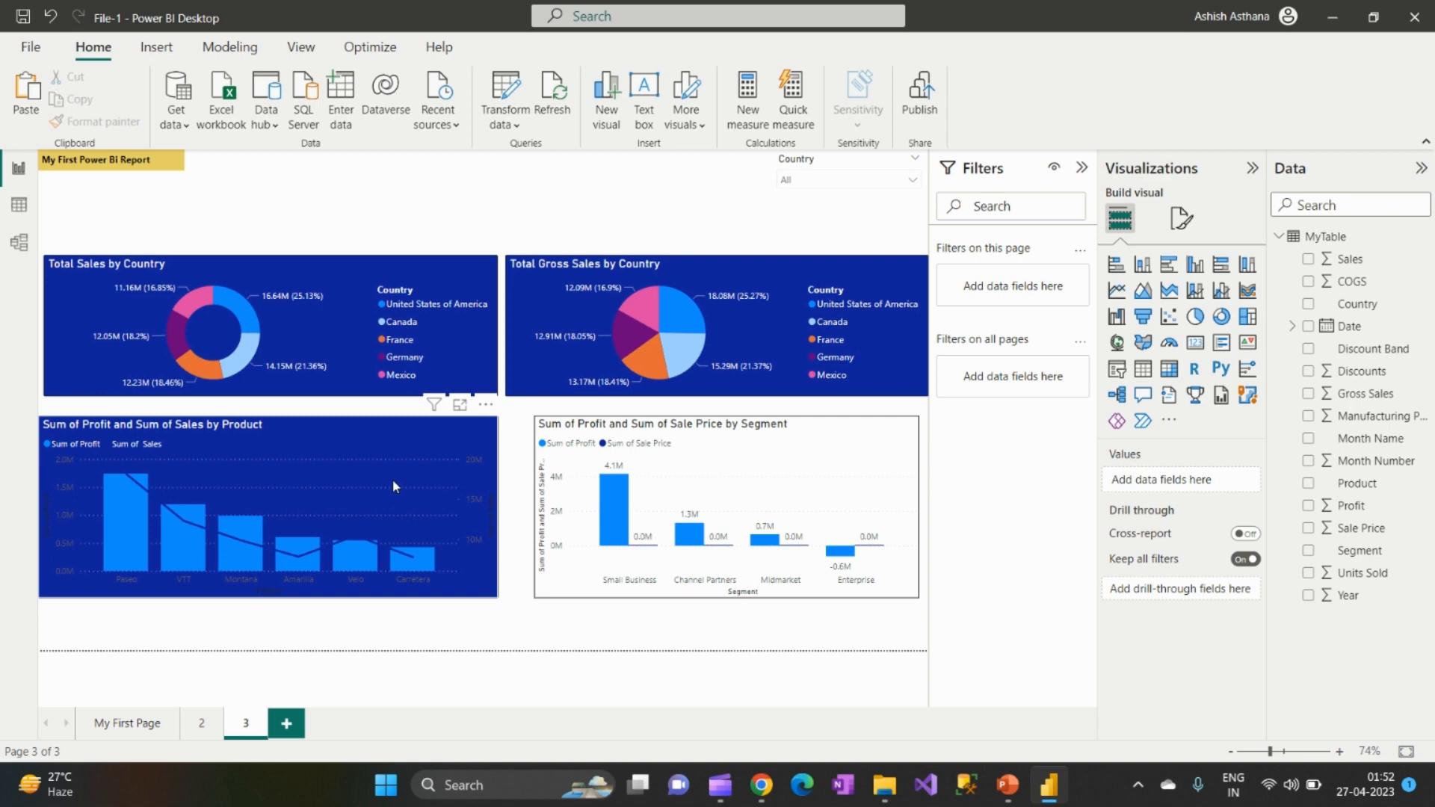
left_click(394, 484)
left_click(202, 729)
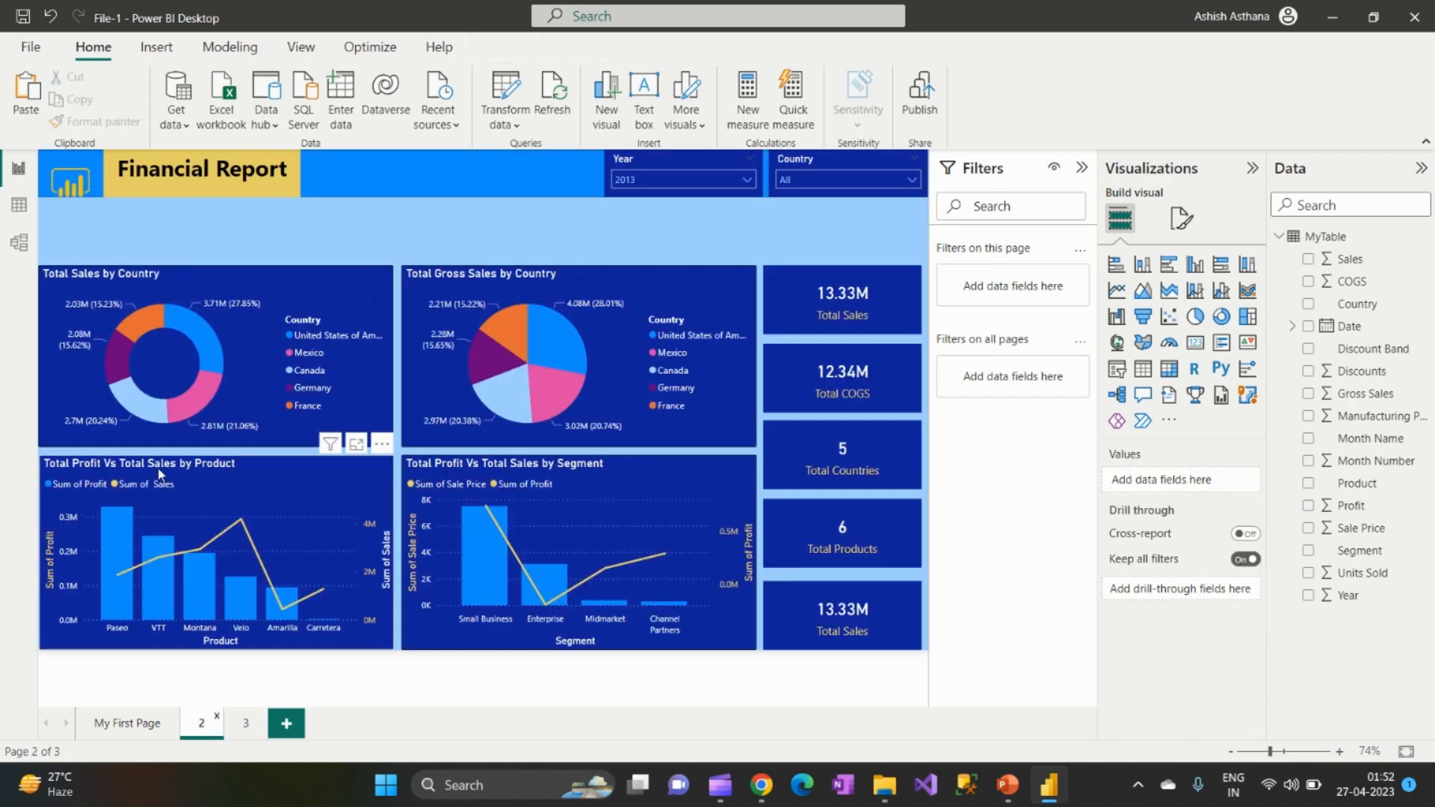
left_click(246, 726)
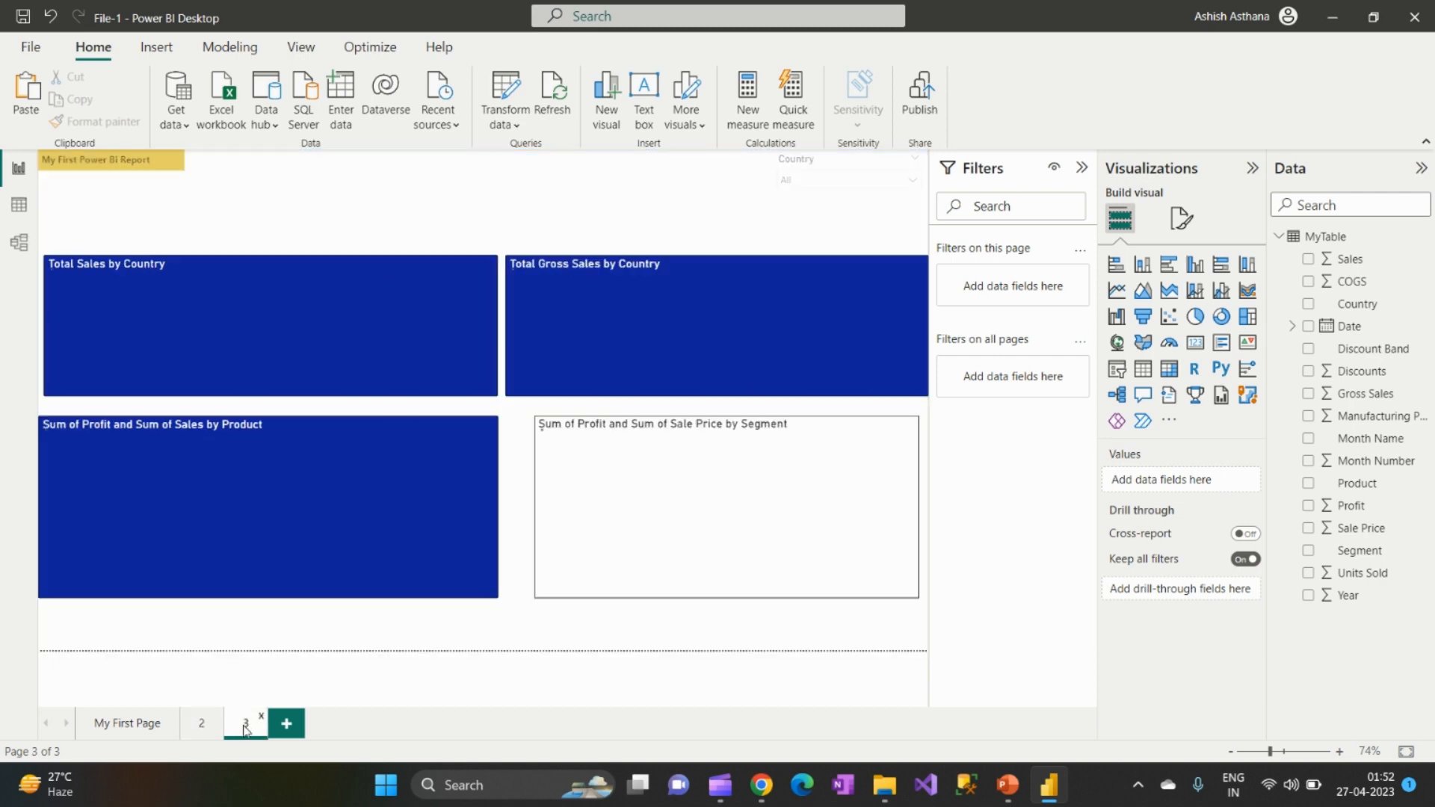
left_click(341, 473)
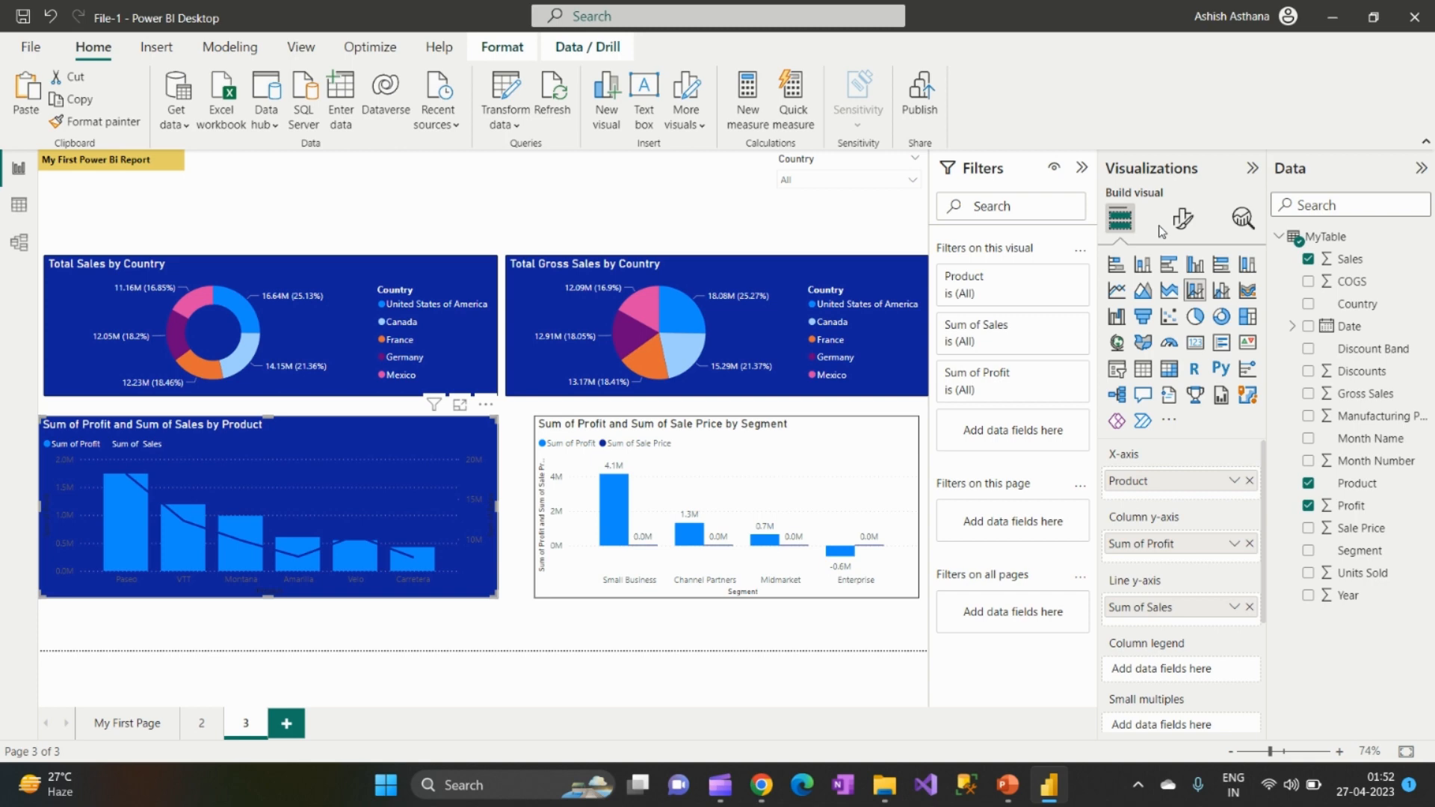
left_click(1182, 219)
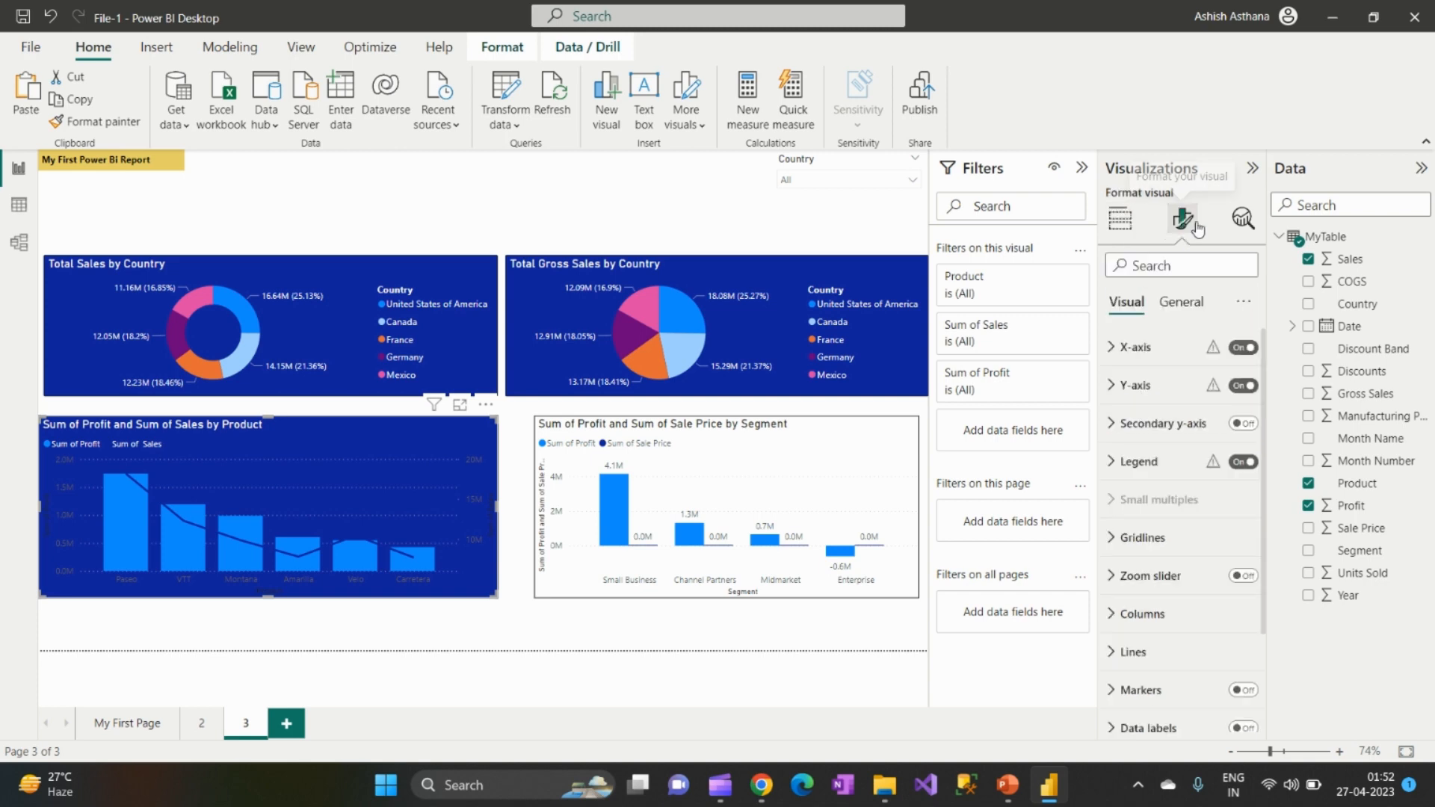
left_click(1185, 306)
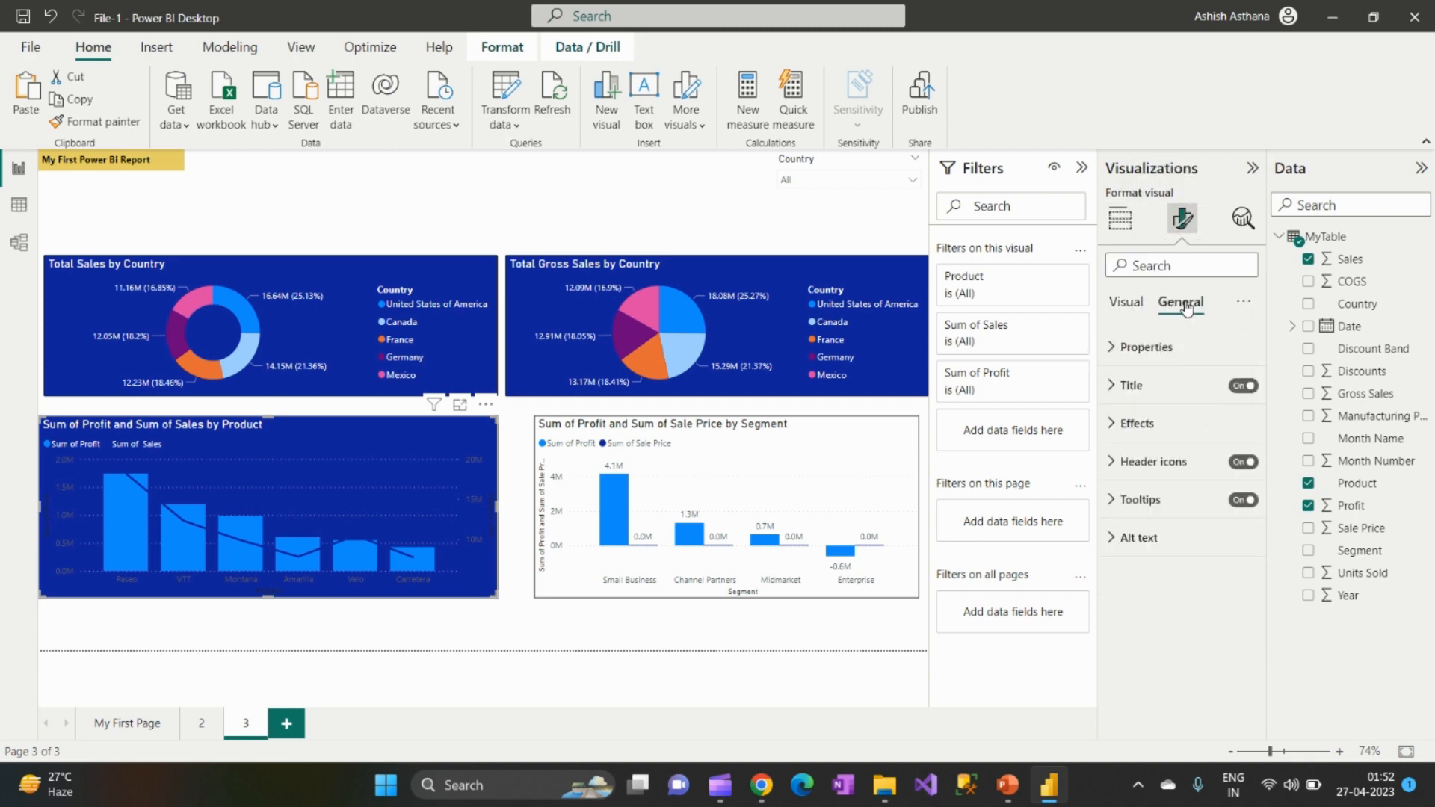
left_click(1119, 387)
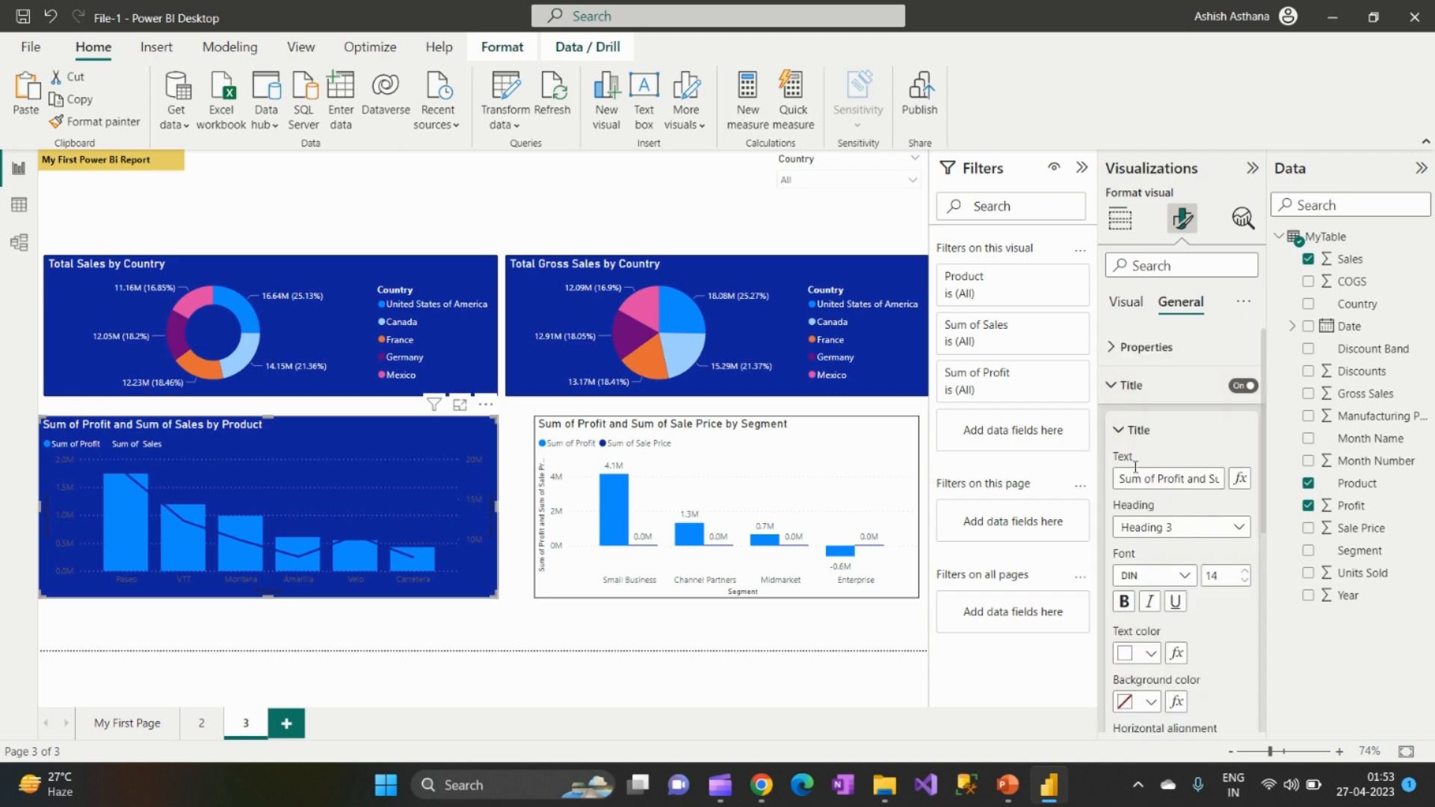
left_click_drag(1155, 479, 1089, 469)
type("Totl")
key("BackSpace")
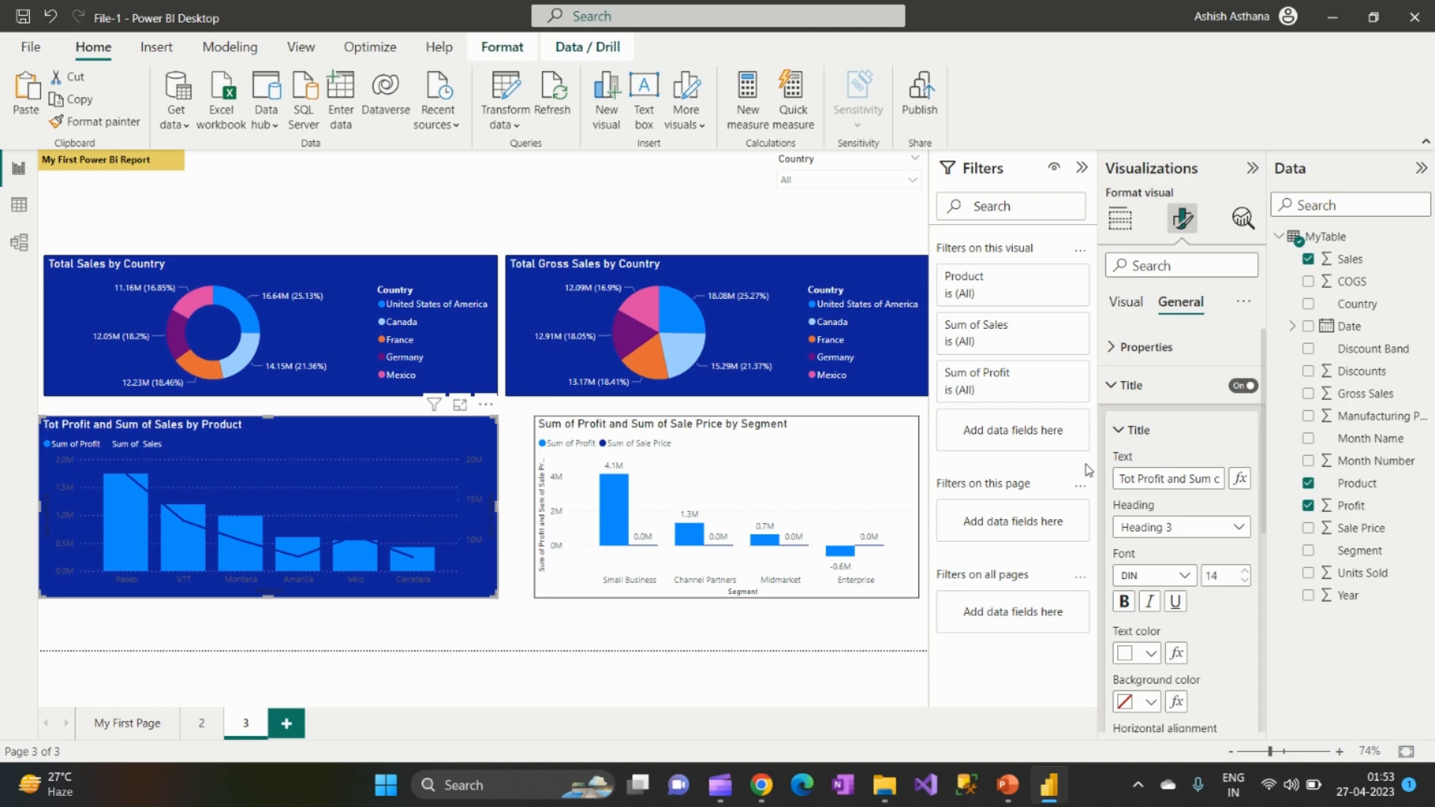
type("al")
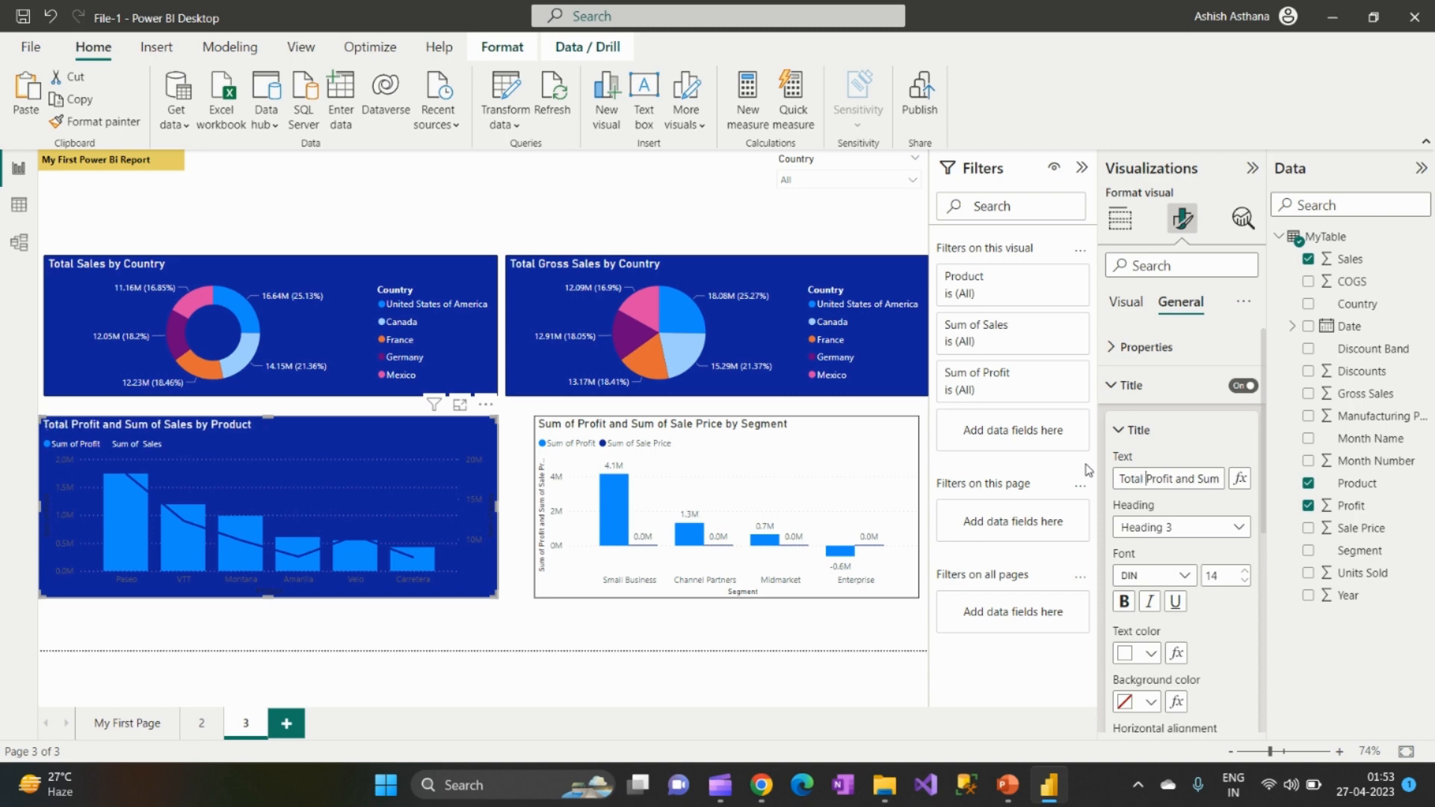
key("Right")
key("Right")
key("BackSpace")
key("BackSpace")
key("BackSpace")
key("BackSpace")
key("BackSpace")
key("BackSpace")
key("BackSpace")
type("Vs")
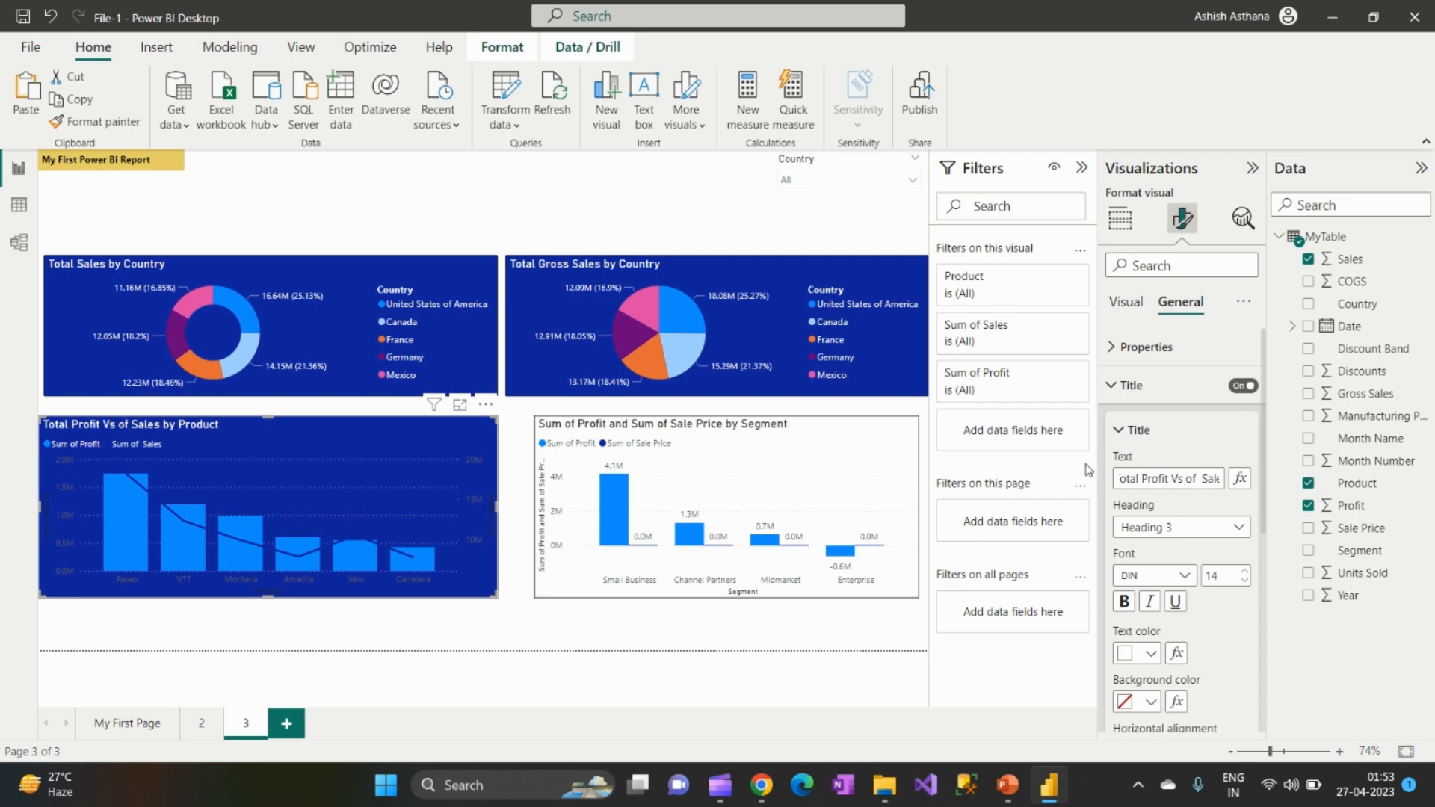
key("Delete")
key("Delete")
type("Total")
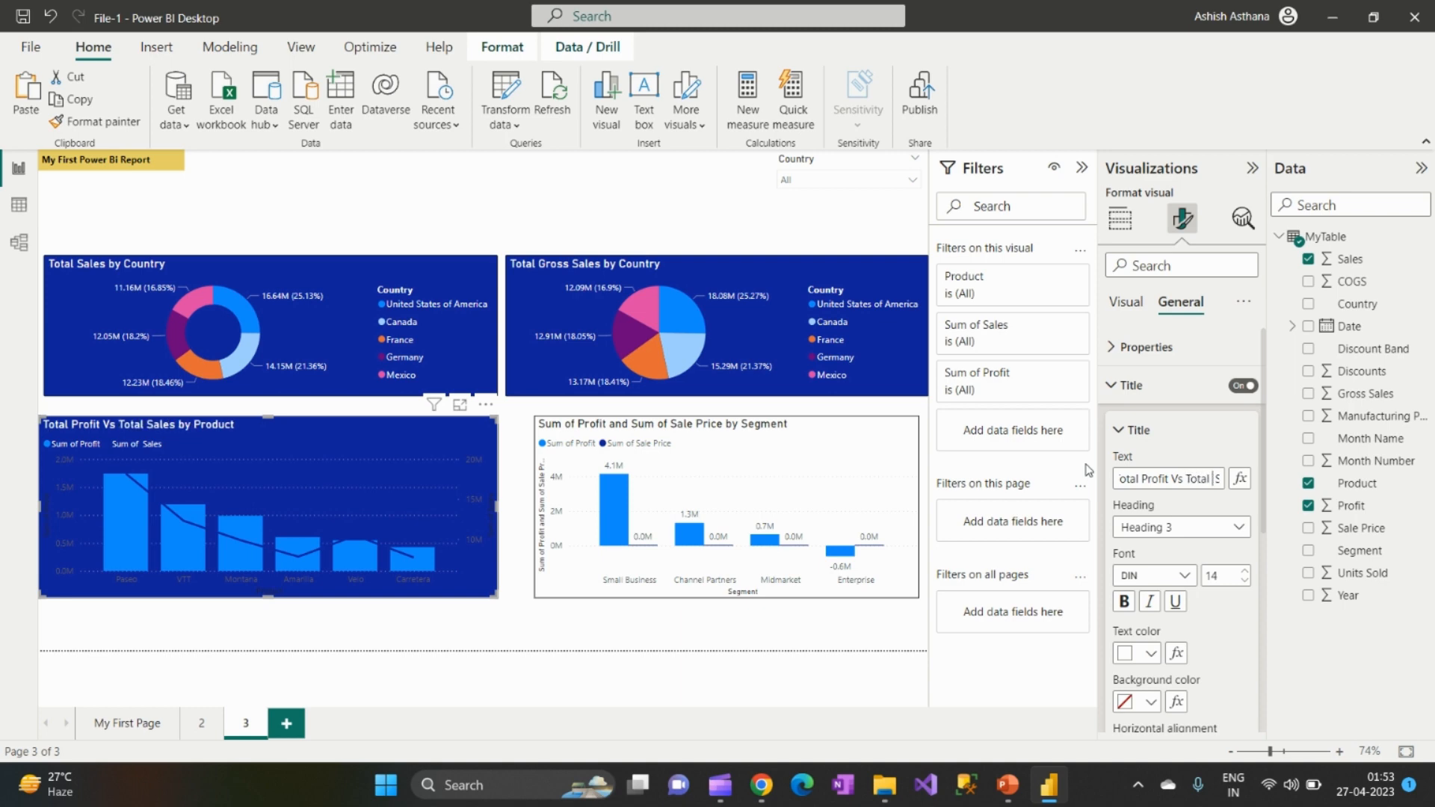
Step: Retitle the segment chart on page 3 "Total Profit Vs Total Sale Price by Segment"
left_click(803, 471)
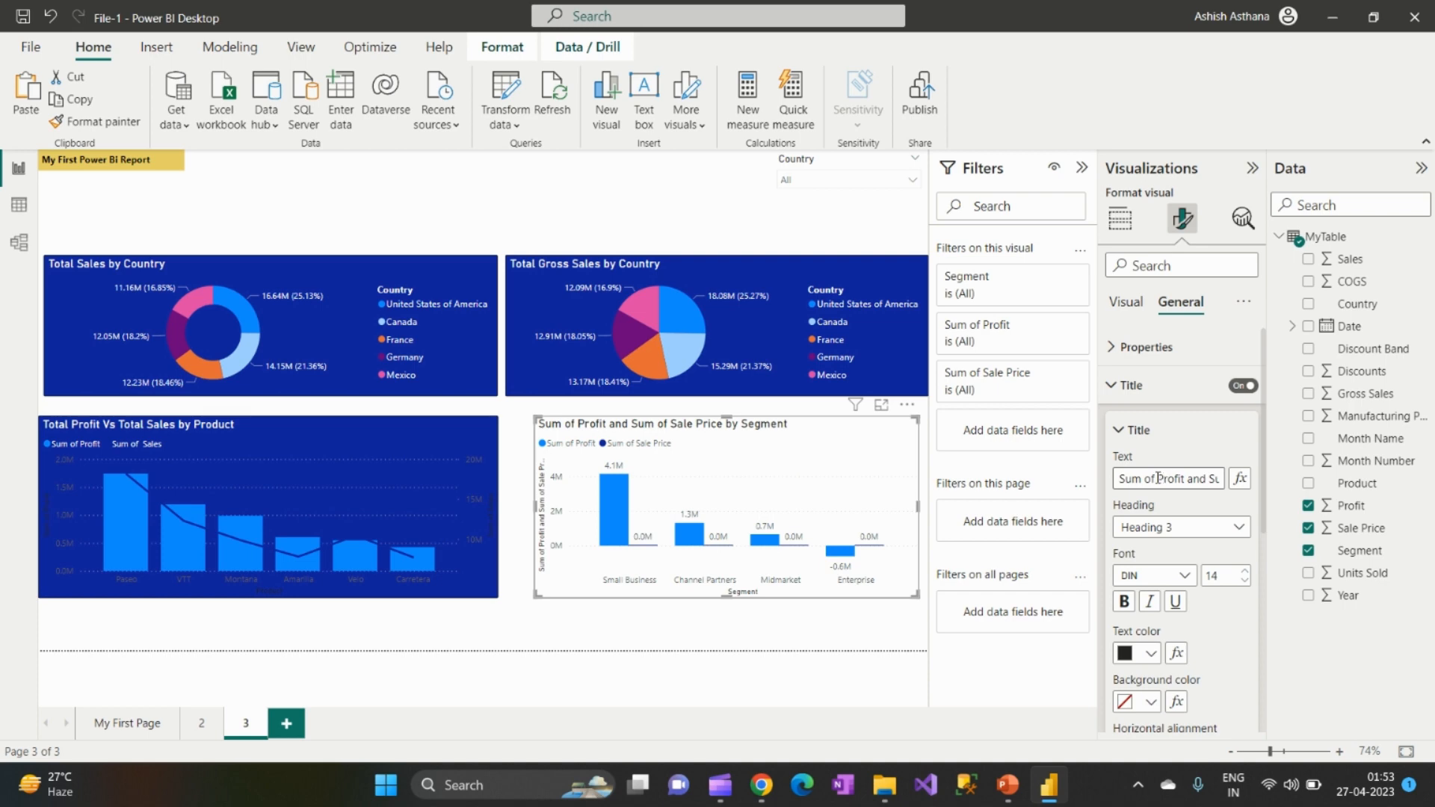
left_click_drag(1158, 479, 1087, 479)
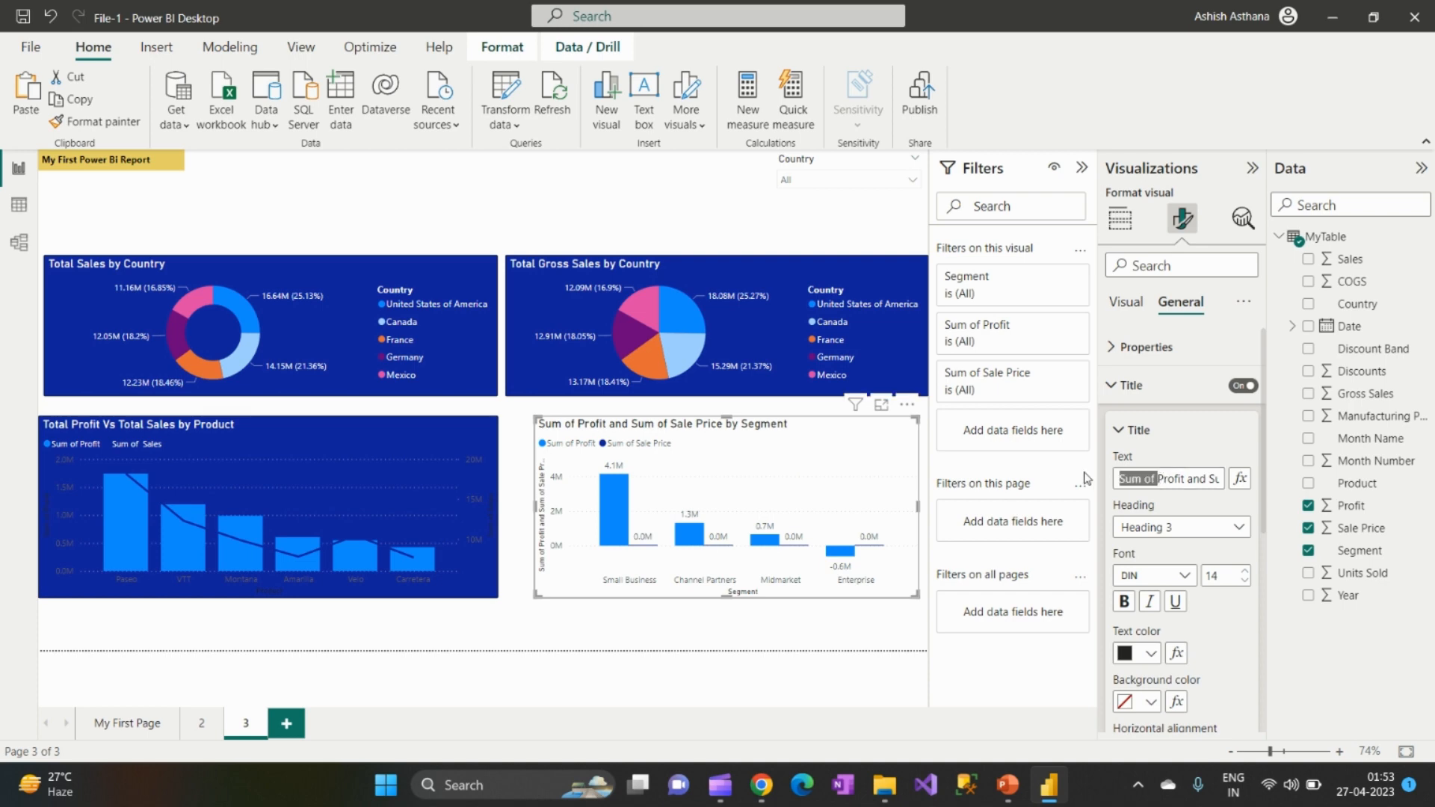
type("Totasl")
key("BackSpace")
key("BackSpace")
key("BackSpace")
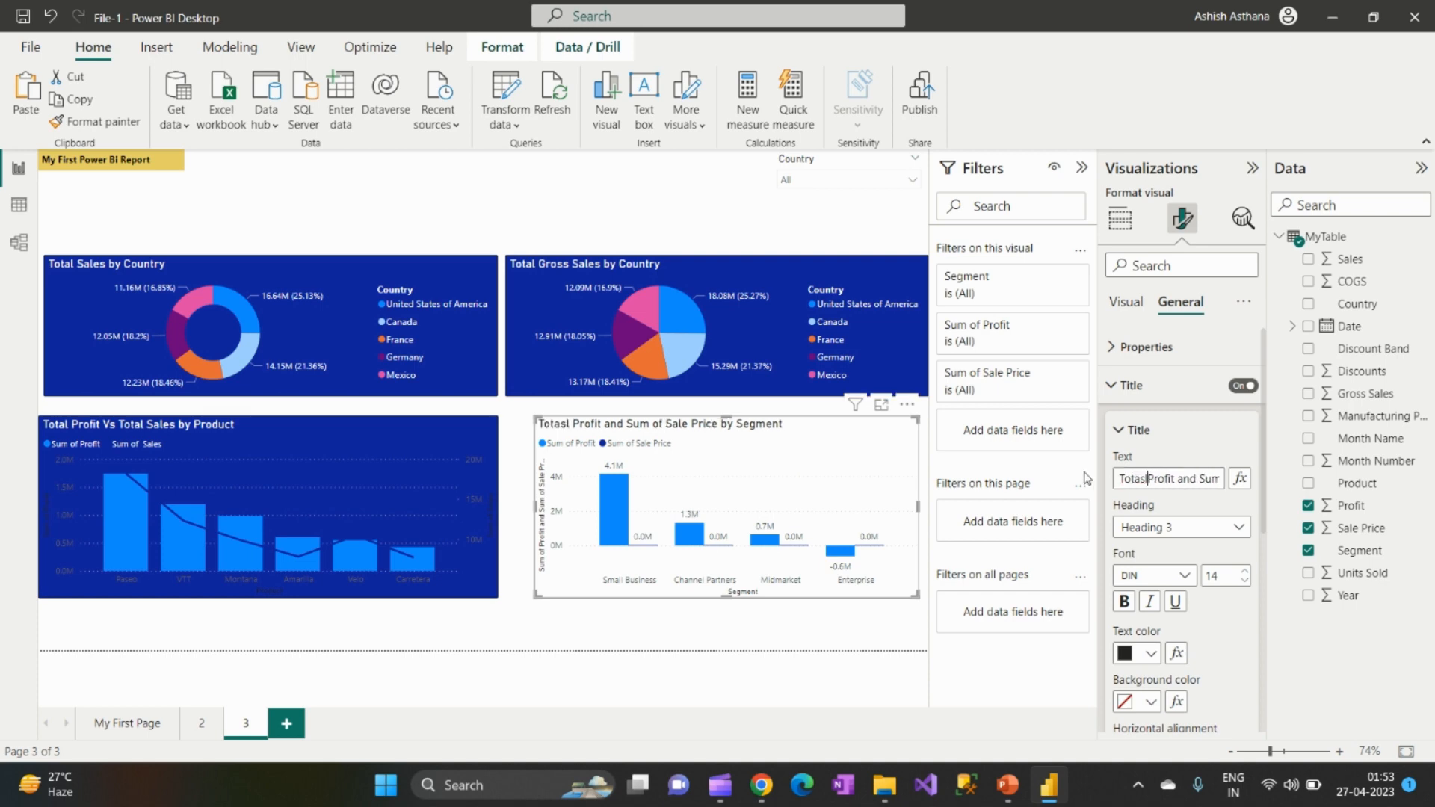
type("l")
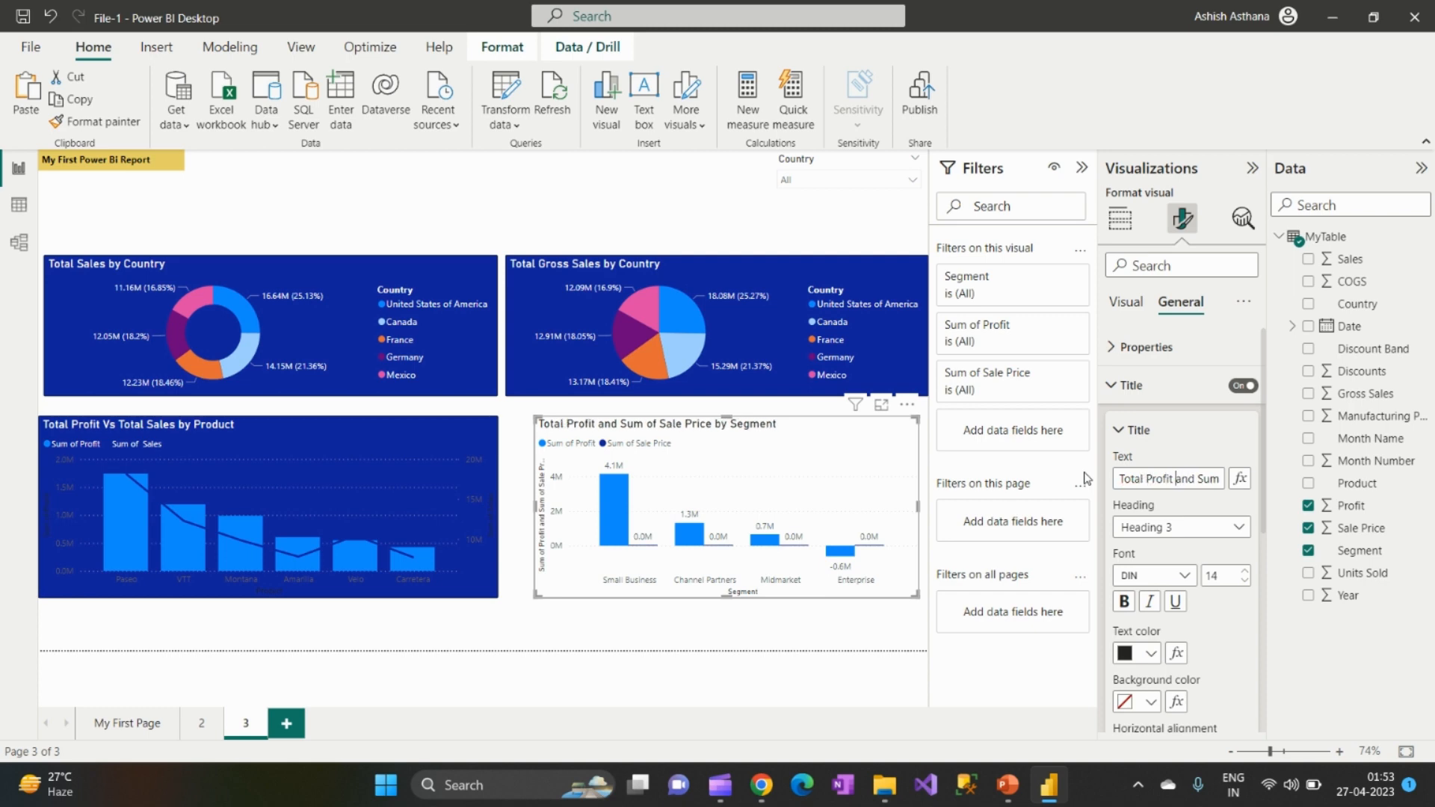
key("shift+Right")
key("shift+Right")
key("shift+Right")
key("shift+Right")
key("shift+Right")
key("shift+Right")
key("shift+Right")
key("shift+Right")
key("shift+Right")
key("shift+Right")
key("shift+Right")
key("shift+Right")
key("shift+Right")
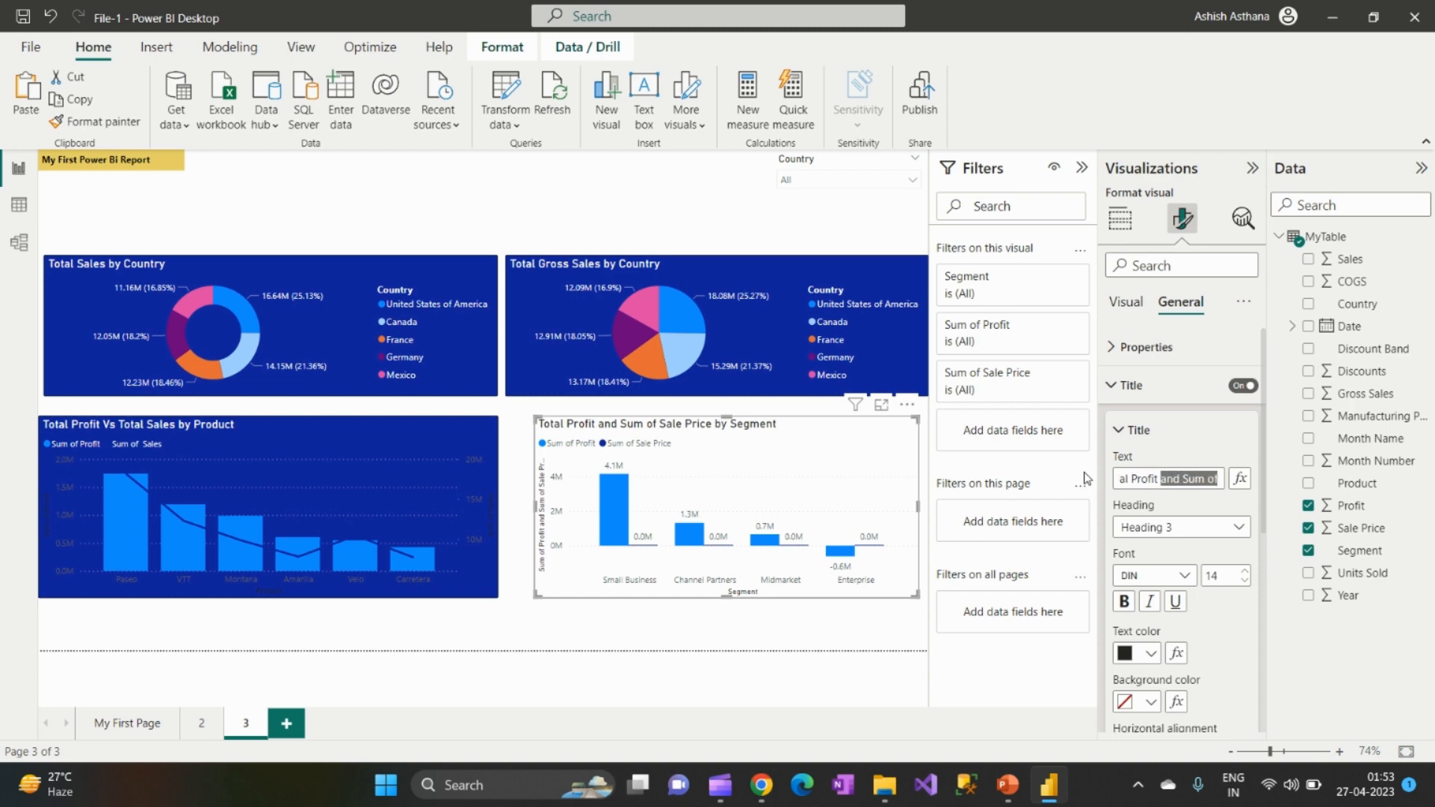
key("shift+Right")
key("shift+Right")
type("Vs ")
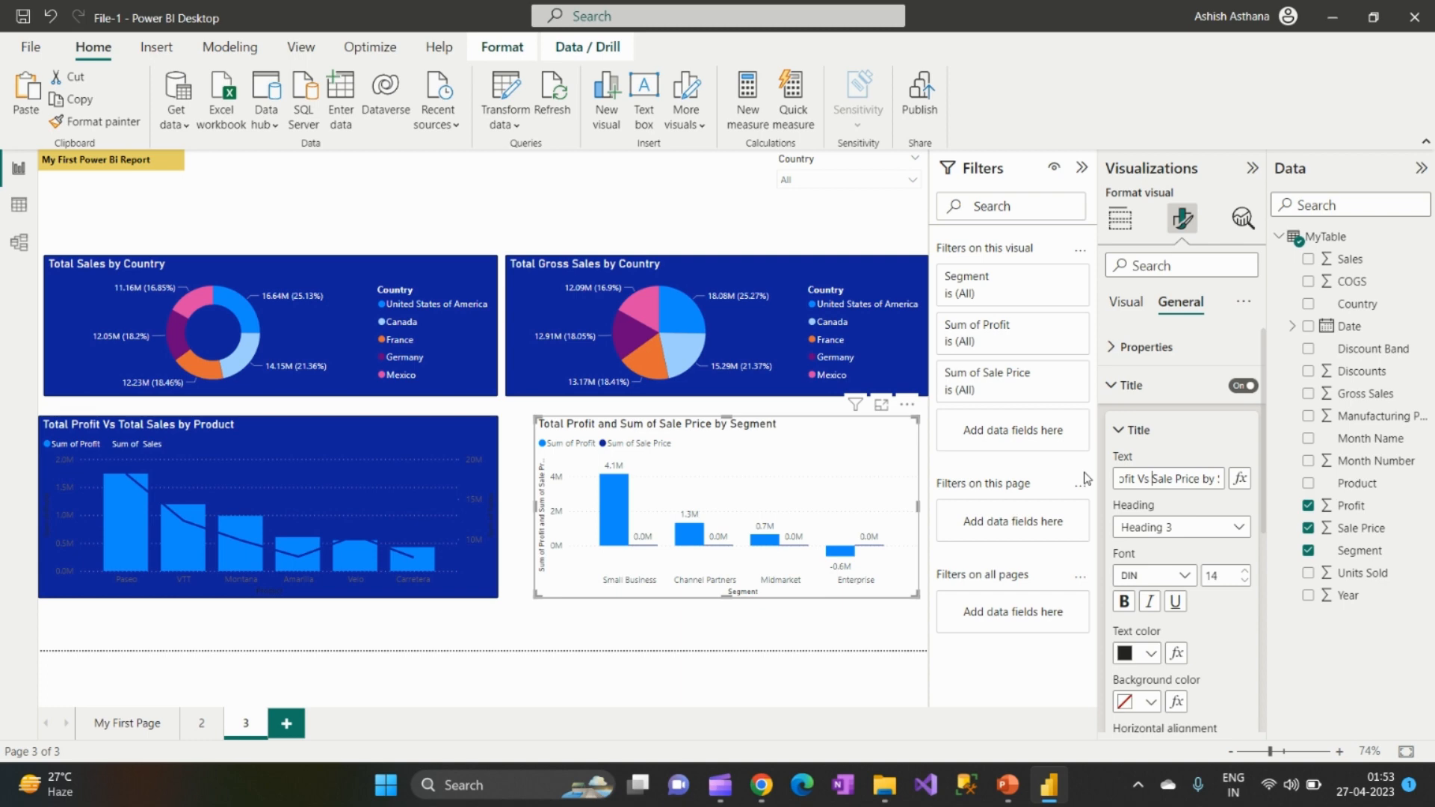
type("Total")
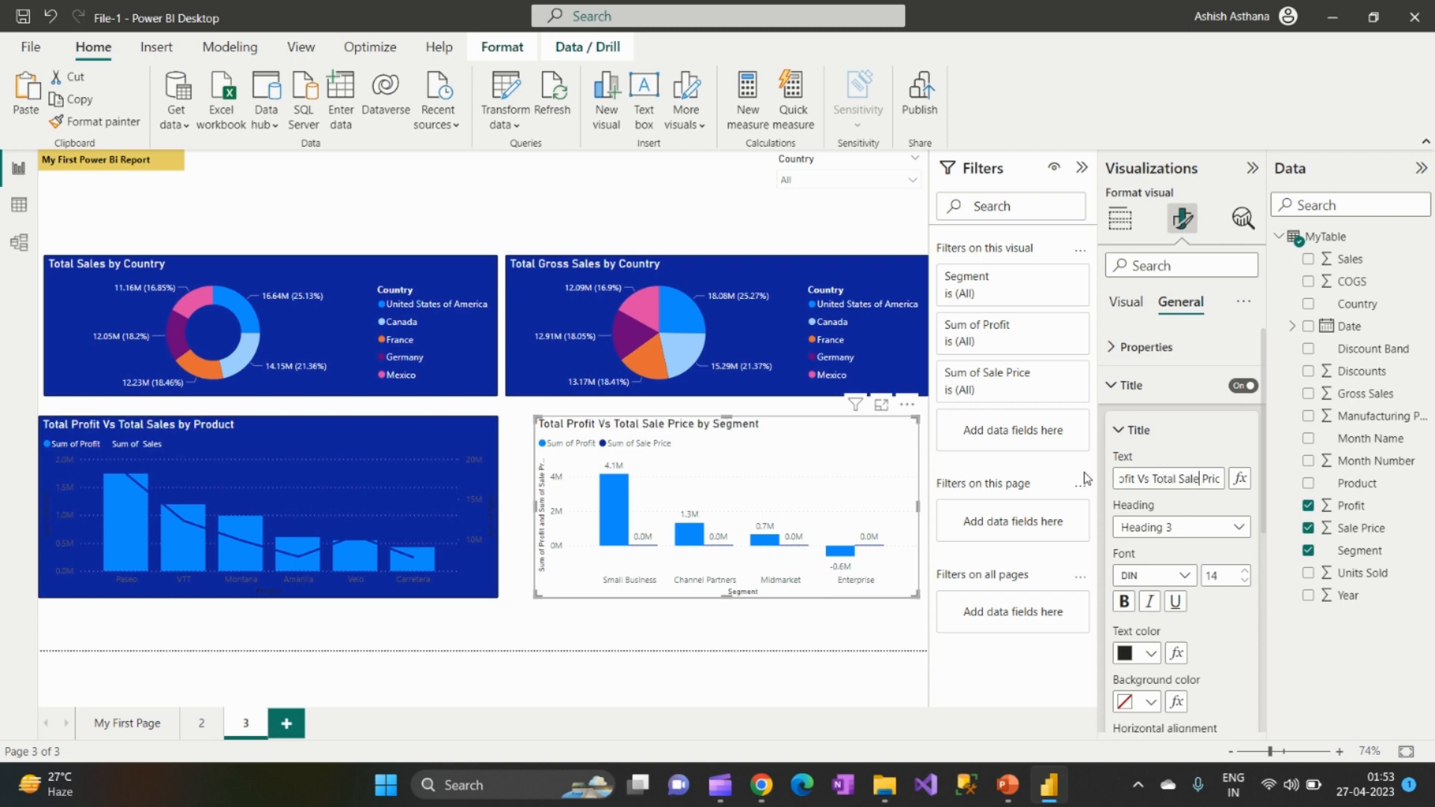
key("Right")
key("Right")
key("Right")
key("Right")
key("Right")
key("Right")
key("Right")
key("Right")
left_click(699, 600)
left_click(690, 620)
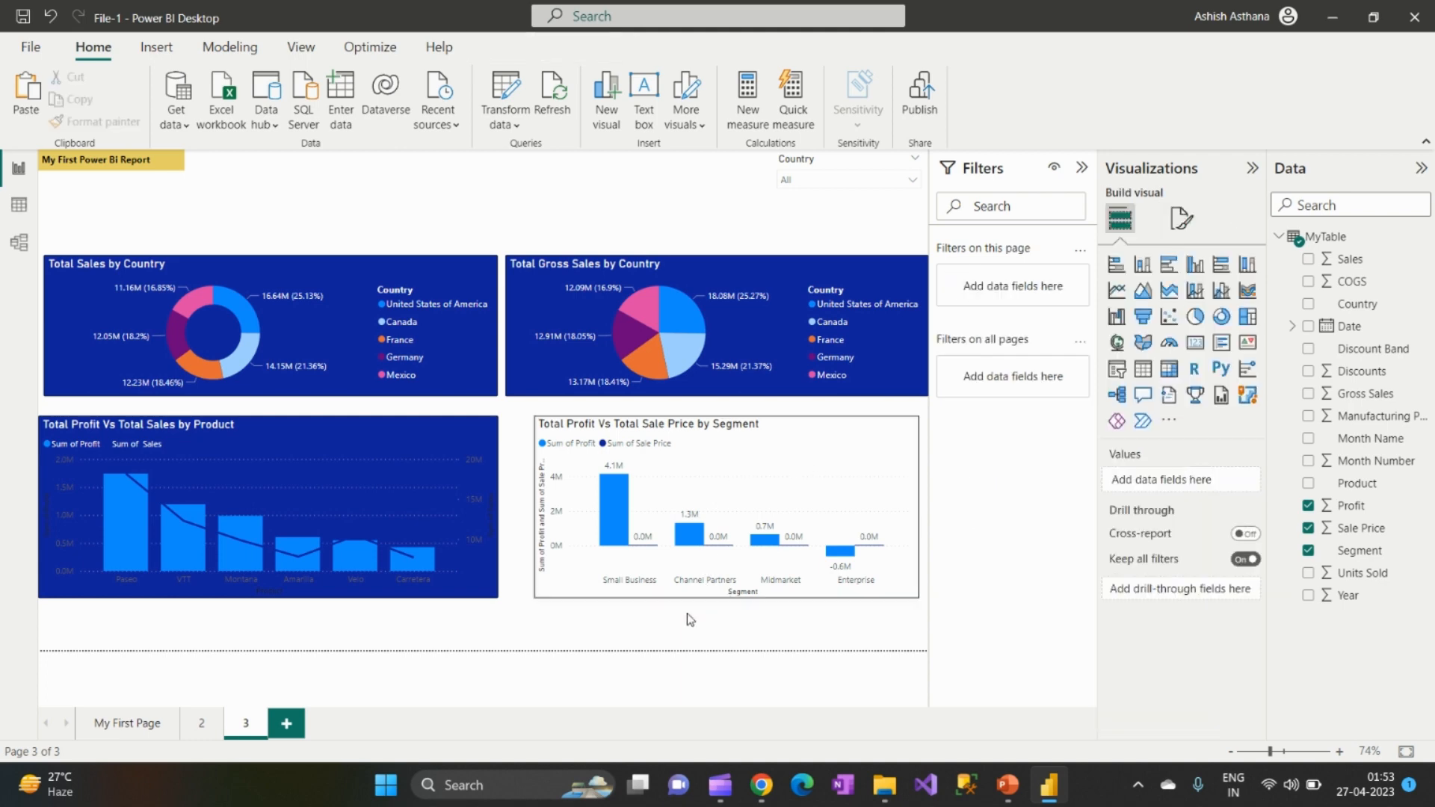
Step: Compare the fields of the segment chart on page 2 with those of its counterpart on page 3
left_click(202, 724)
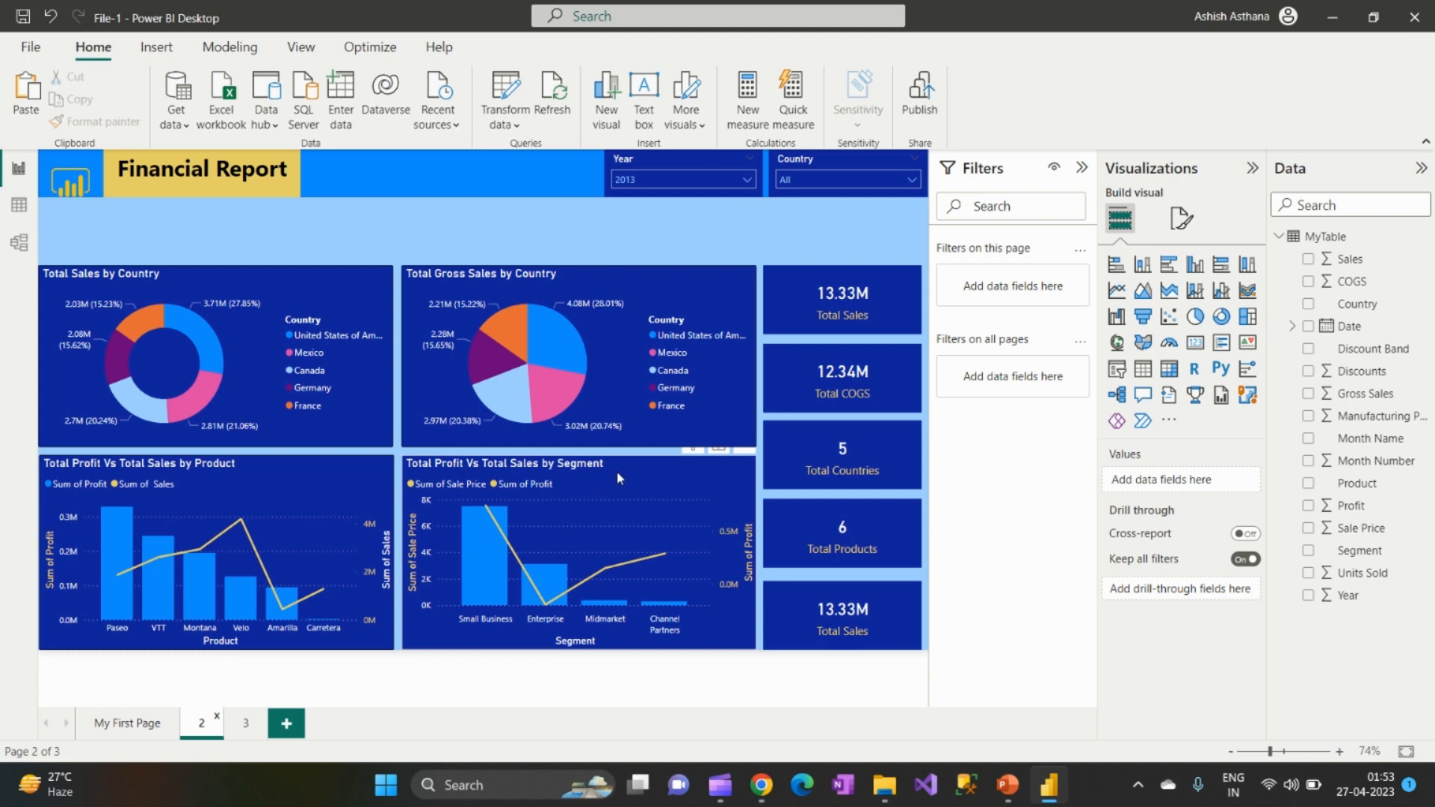
left_click(578, 472)
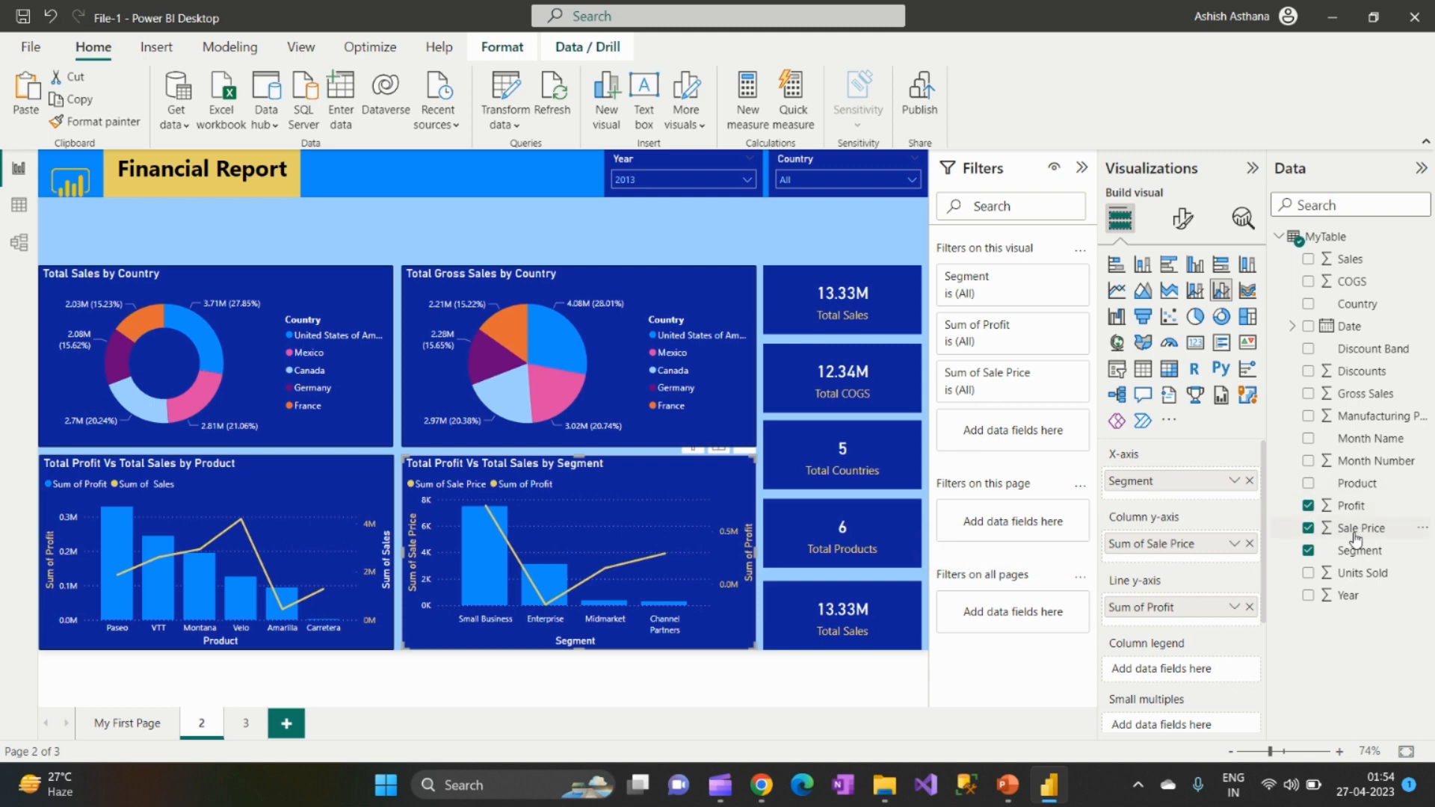
left_click(247, 724)
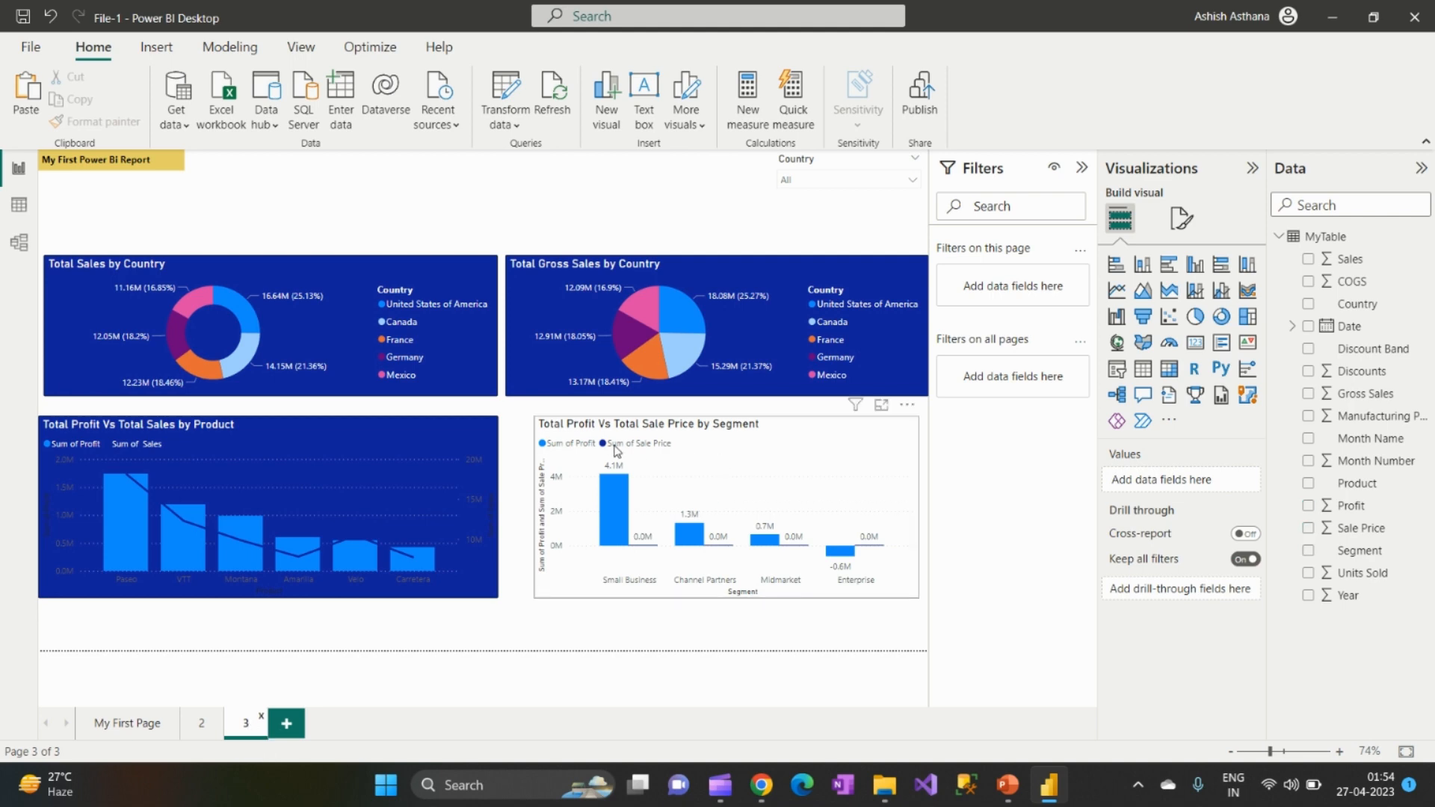
left_click(735, 447)
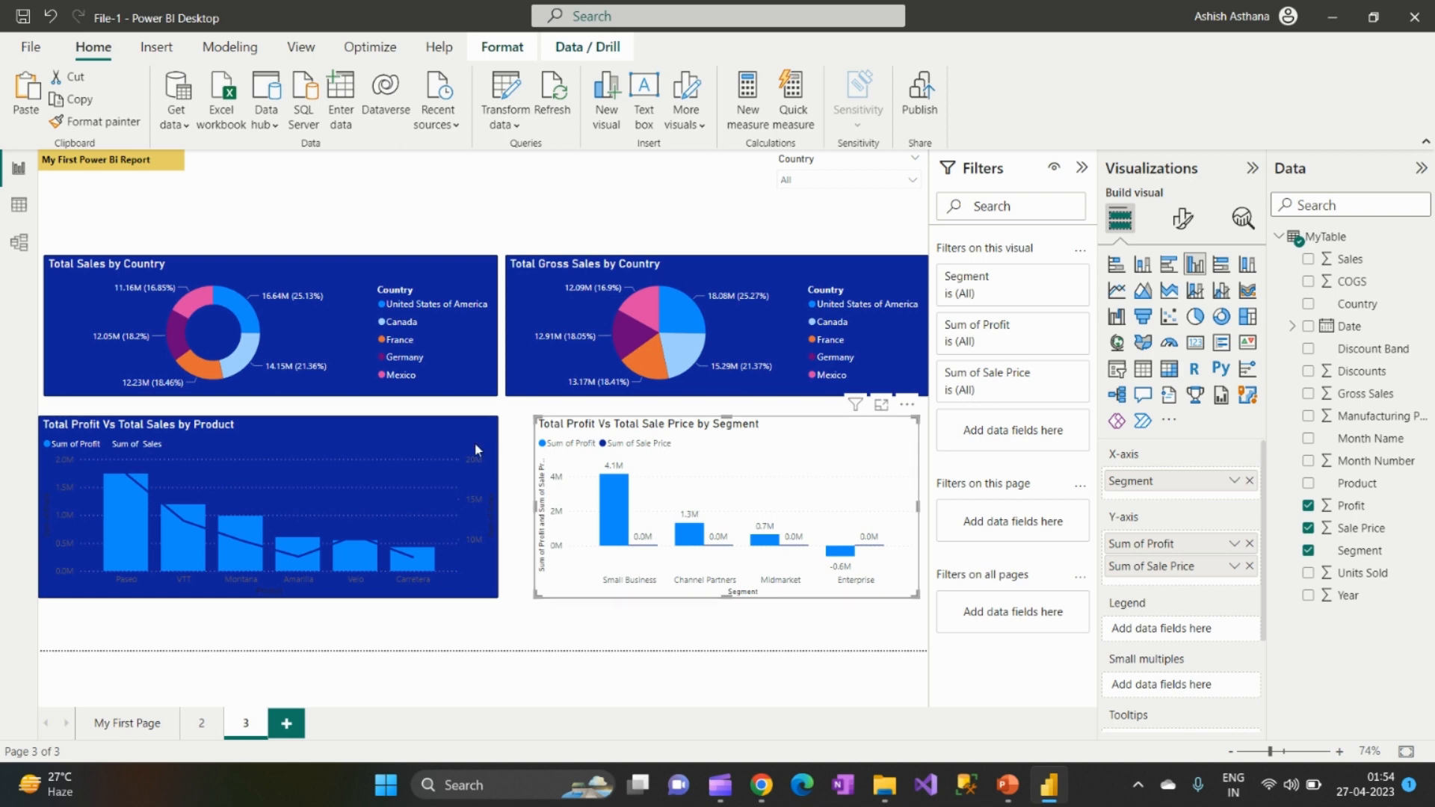
Step: Set the X-axis values of the "Total Profit Vs Total Sales by Product" chart on page 3 to white
left_click(416, 449)
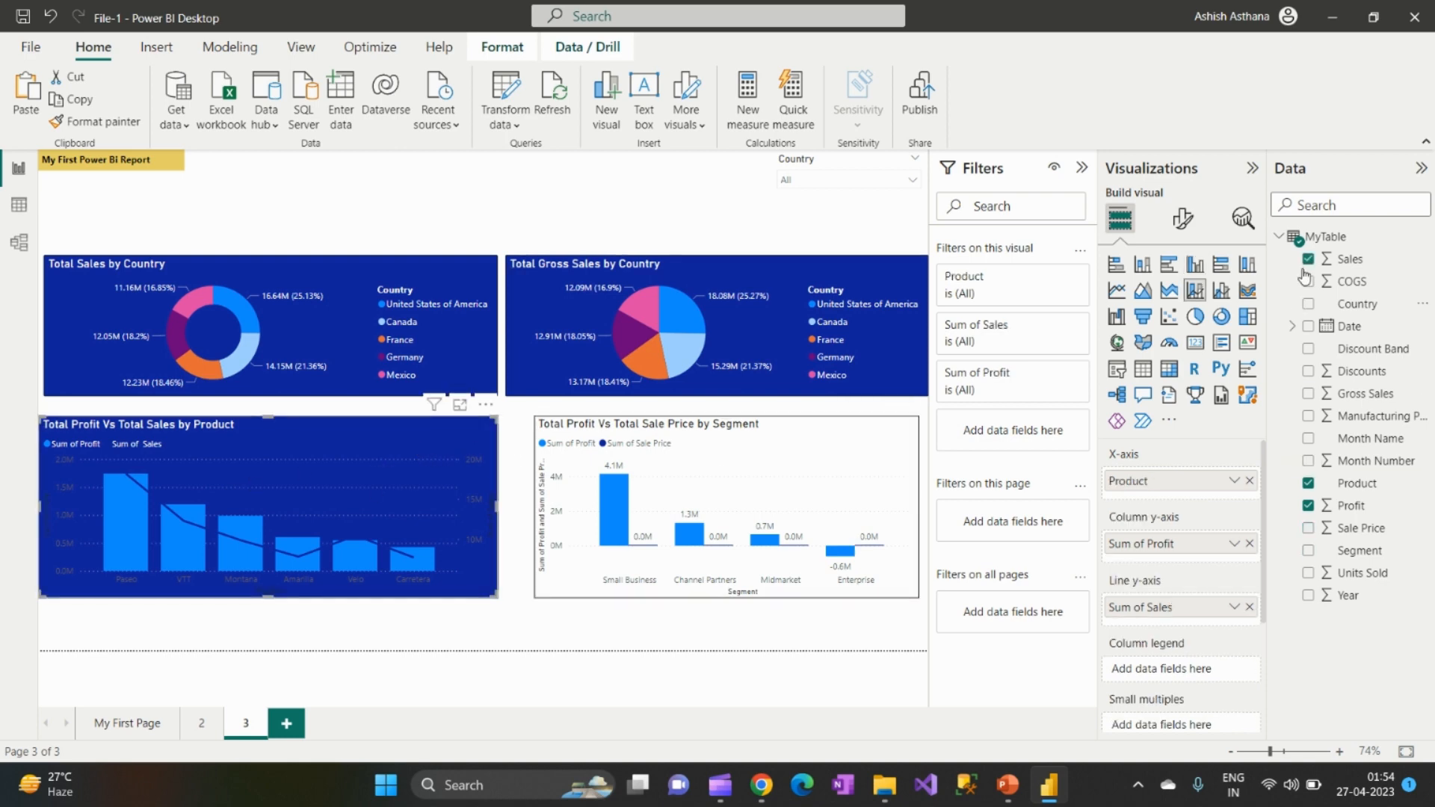
left_click(1185, 223)
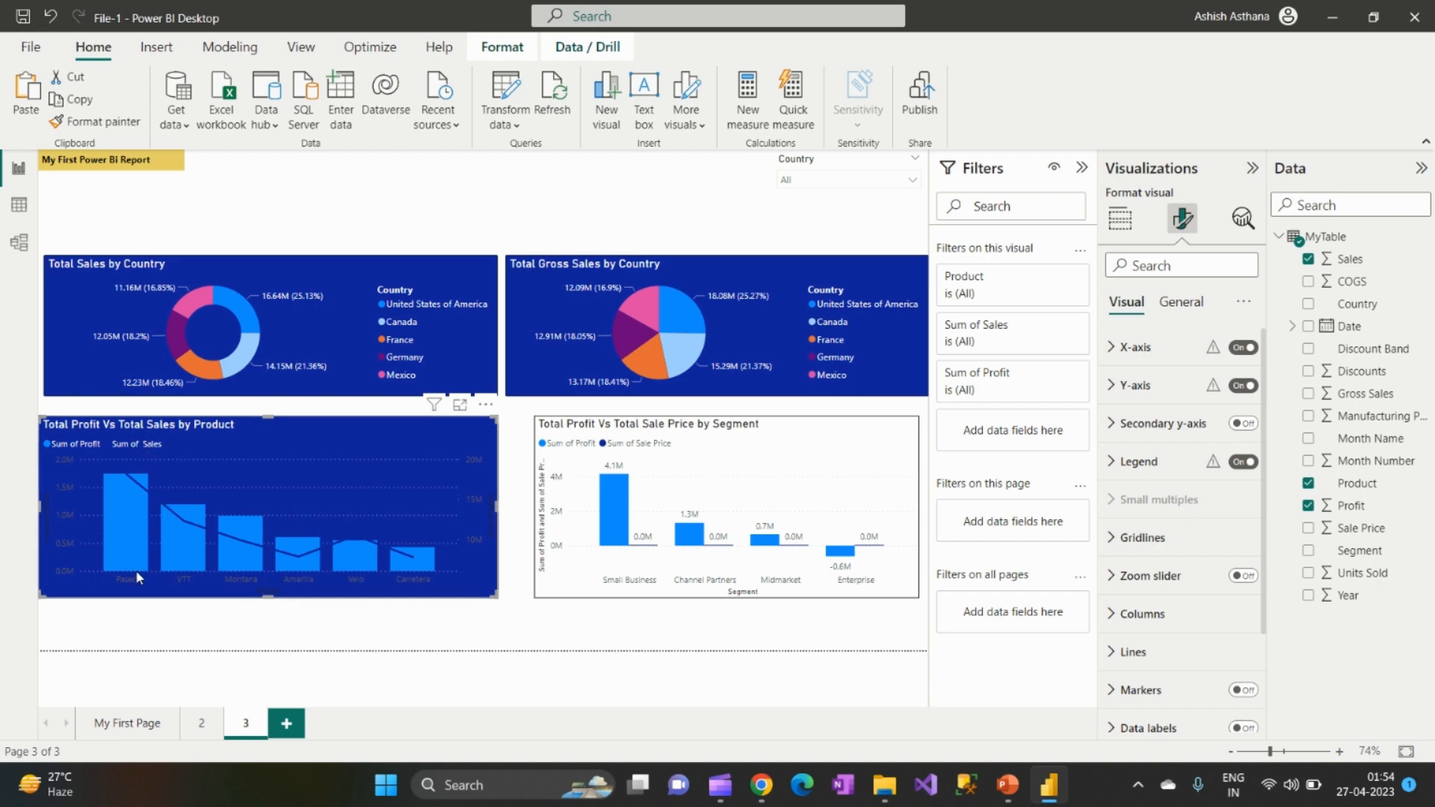
left_click(1121, 352)
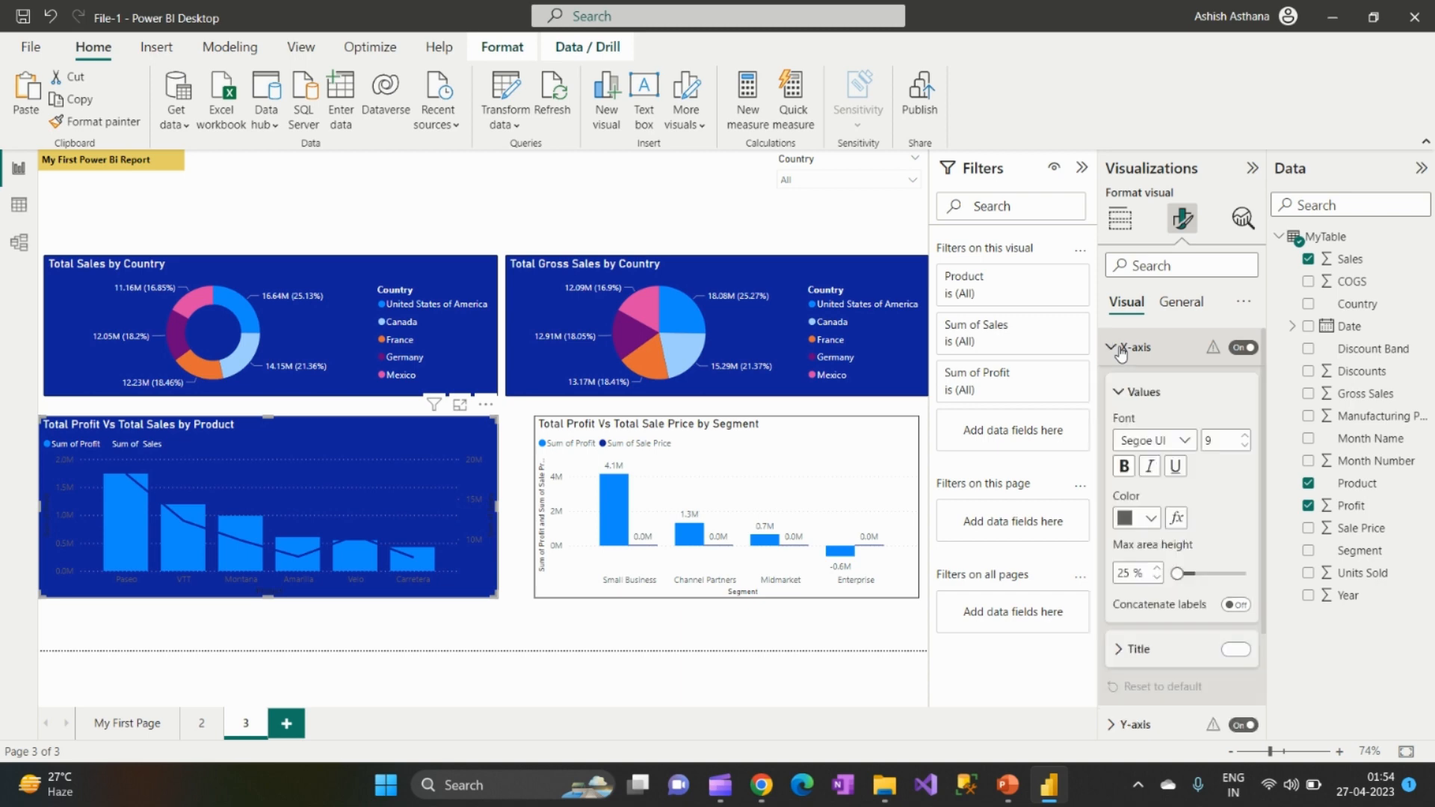
left_click(1152, 530)
left_click(1140, 439)
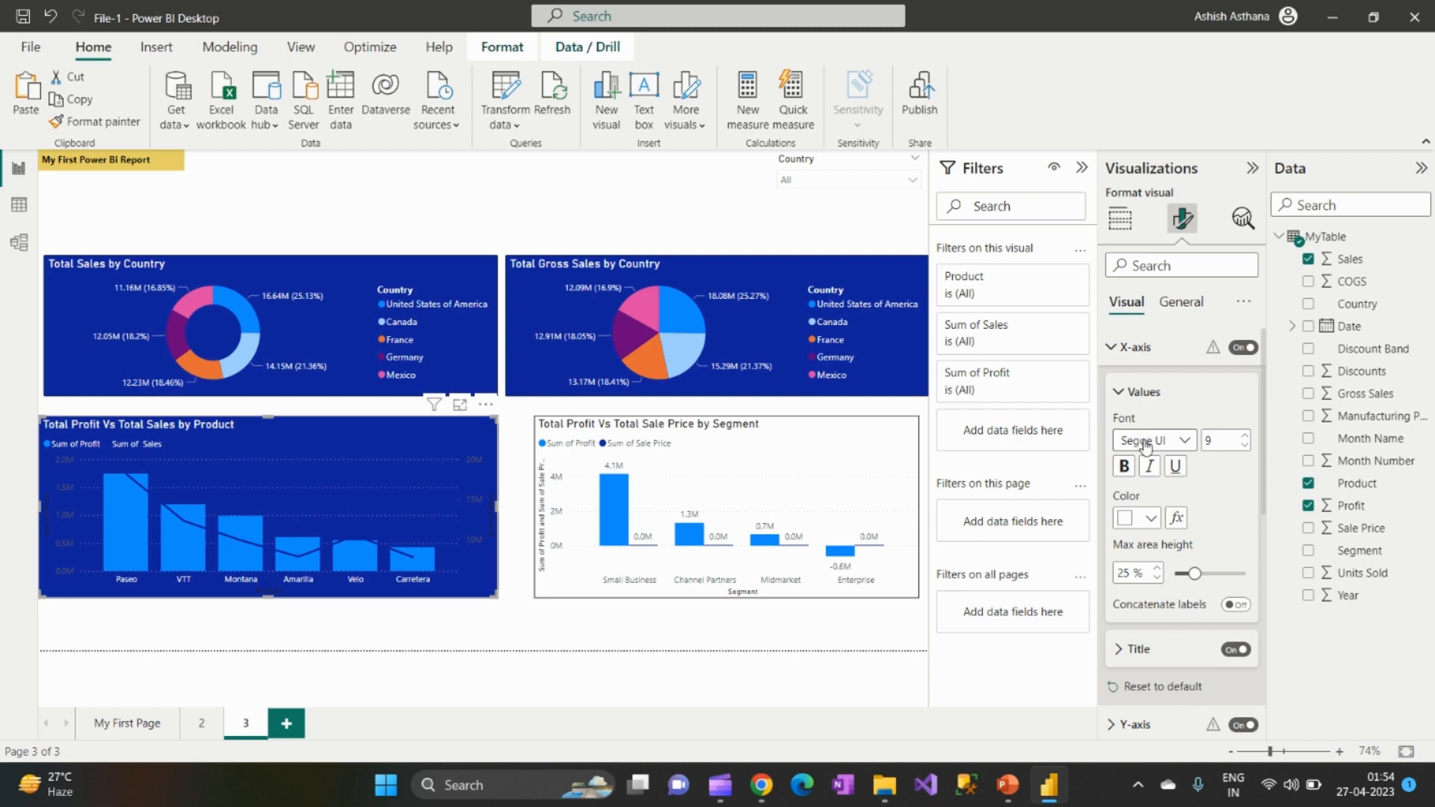
Step: Set the product chart's X-axis title color to white
scroll(1196, 538, "down", 3)
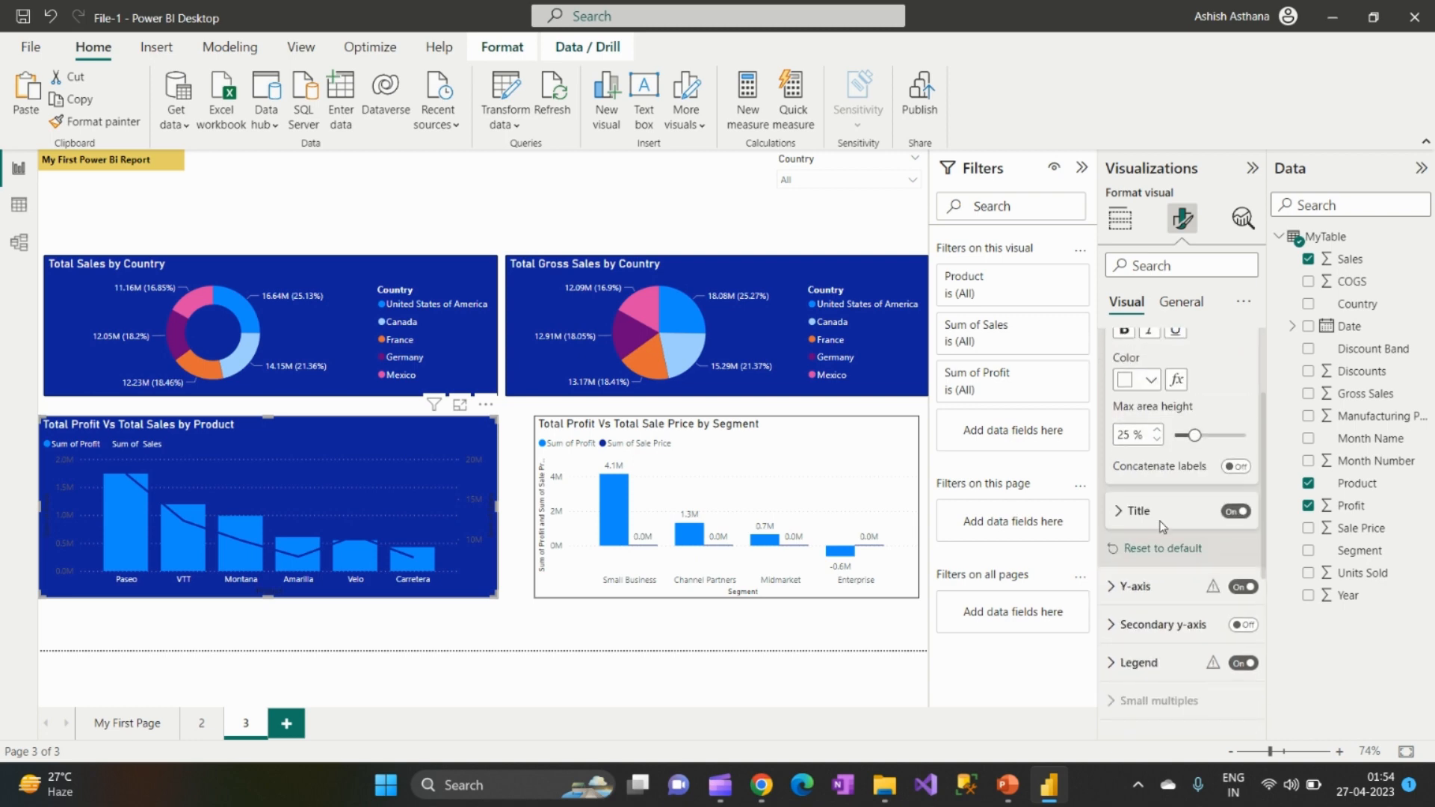
left_click(1121, 512)
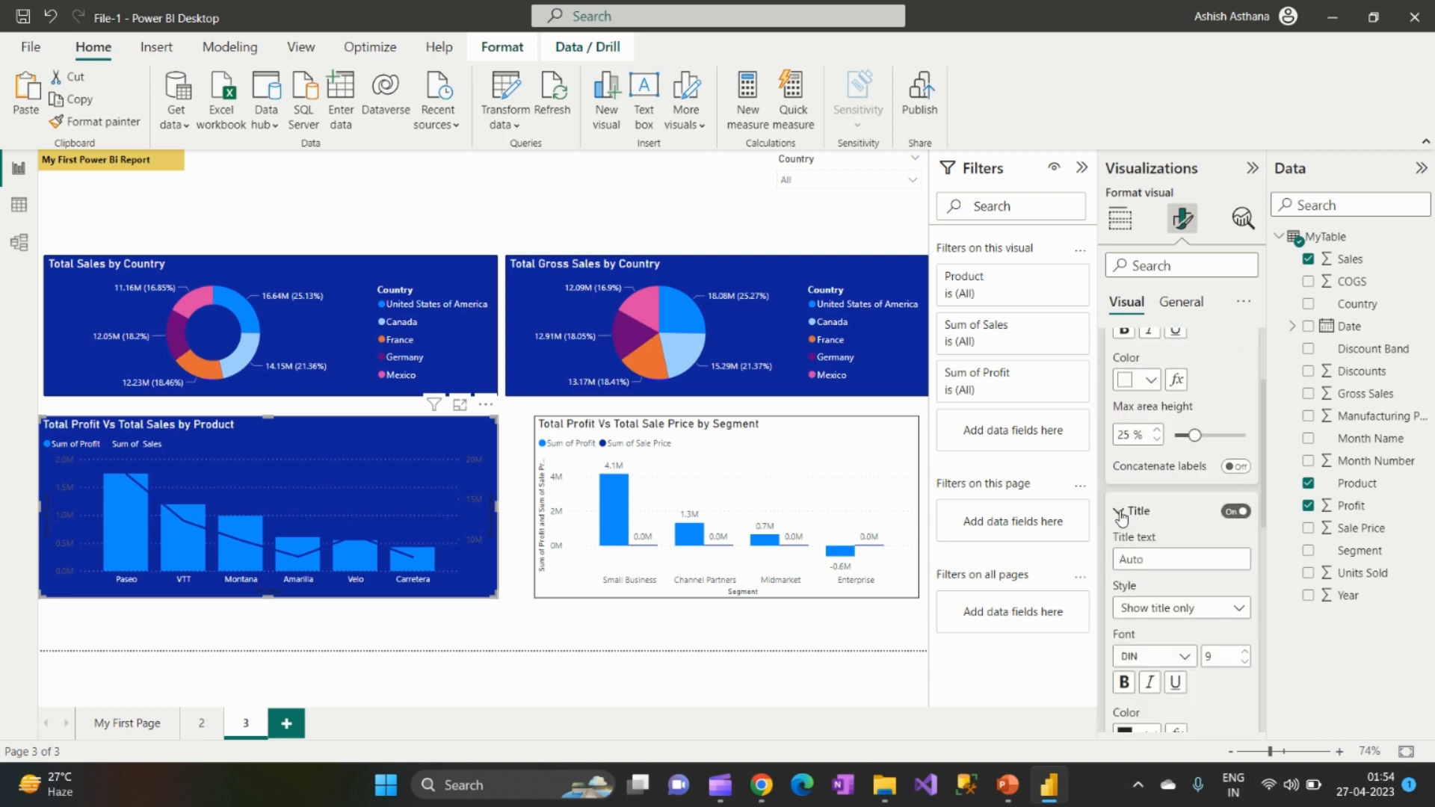
scroll(1142, 621, "down", 3)
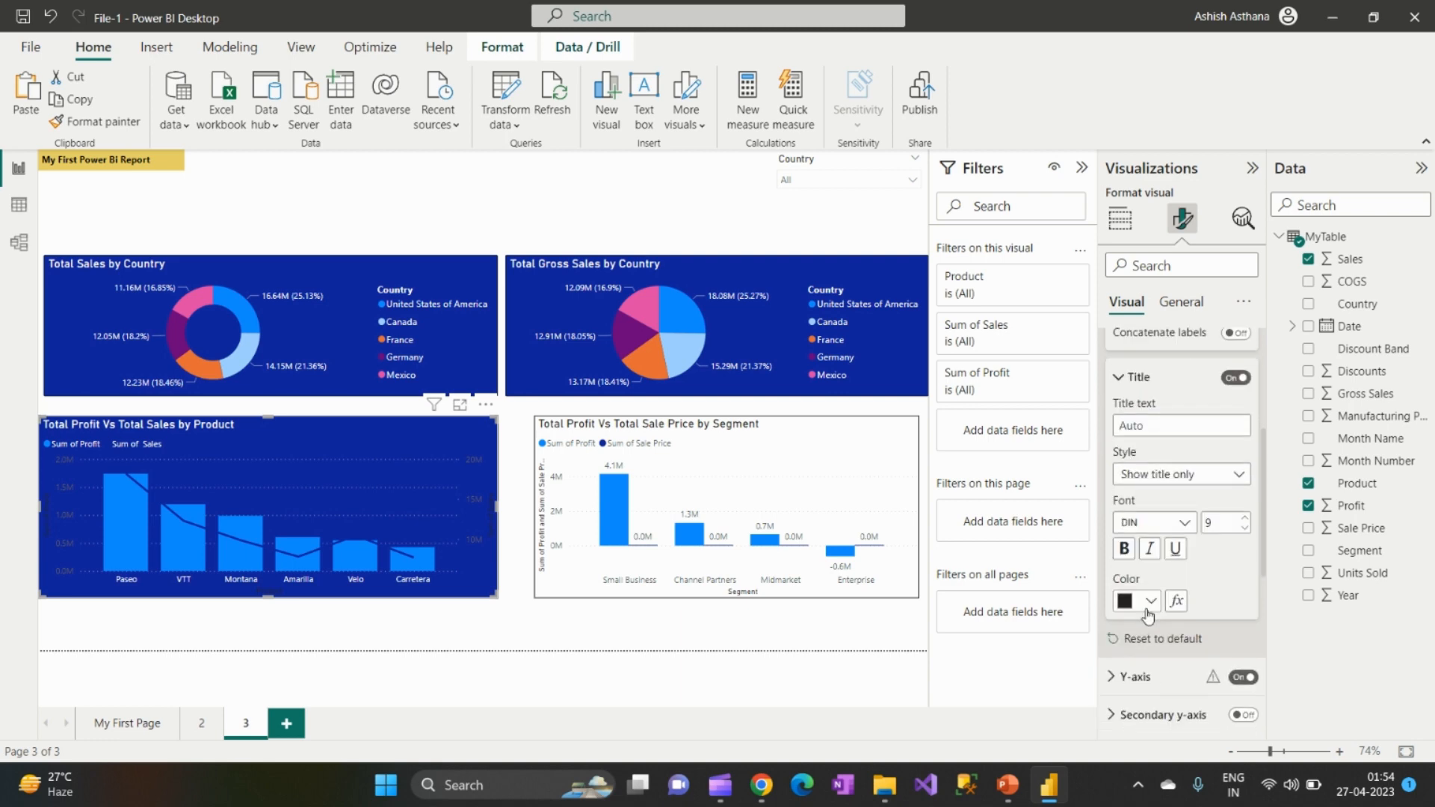
left_click(1150, 607)
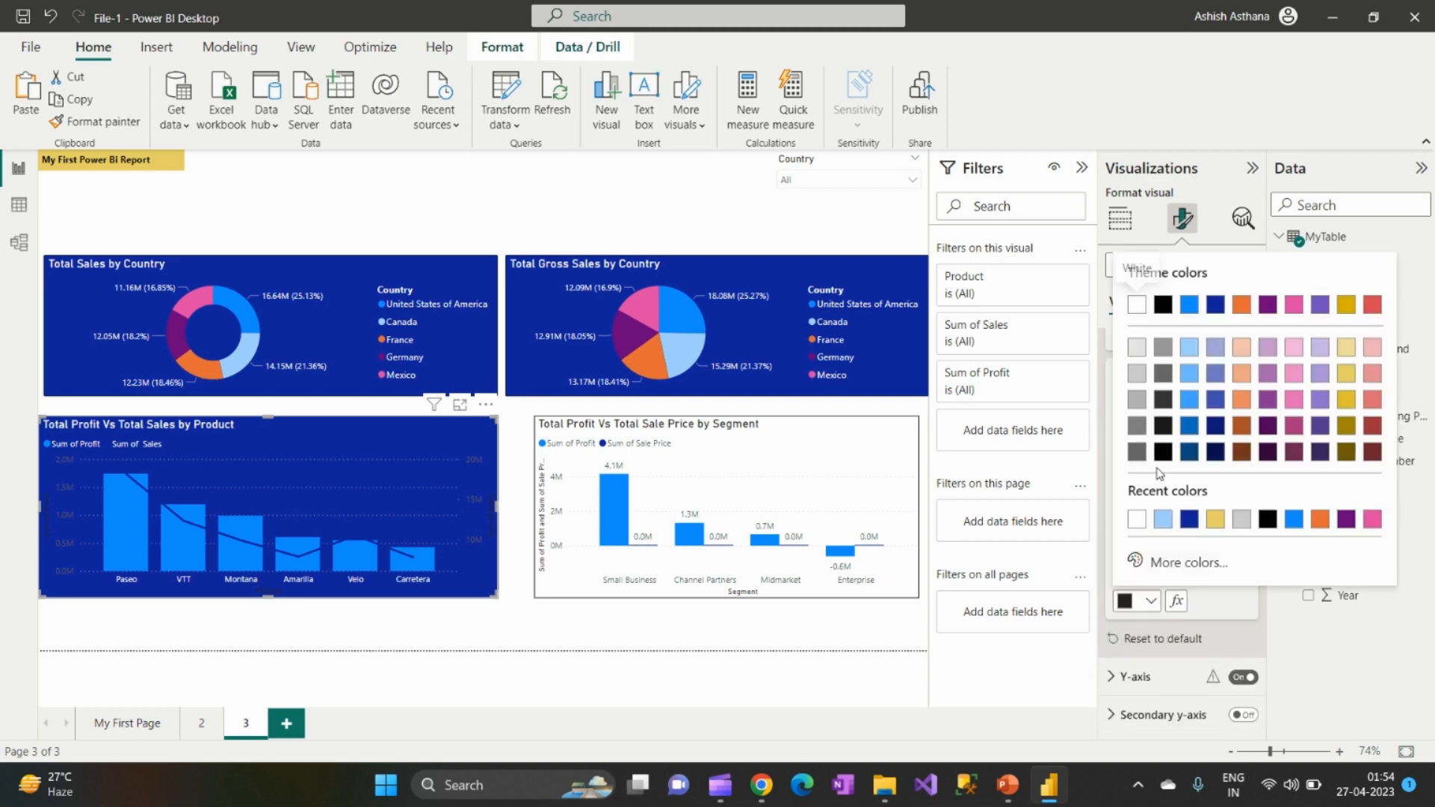
left_click(1139, 522)
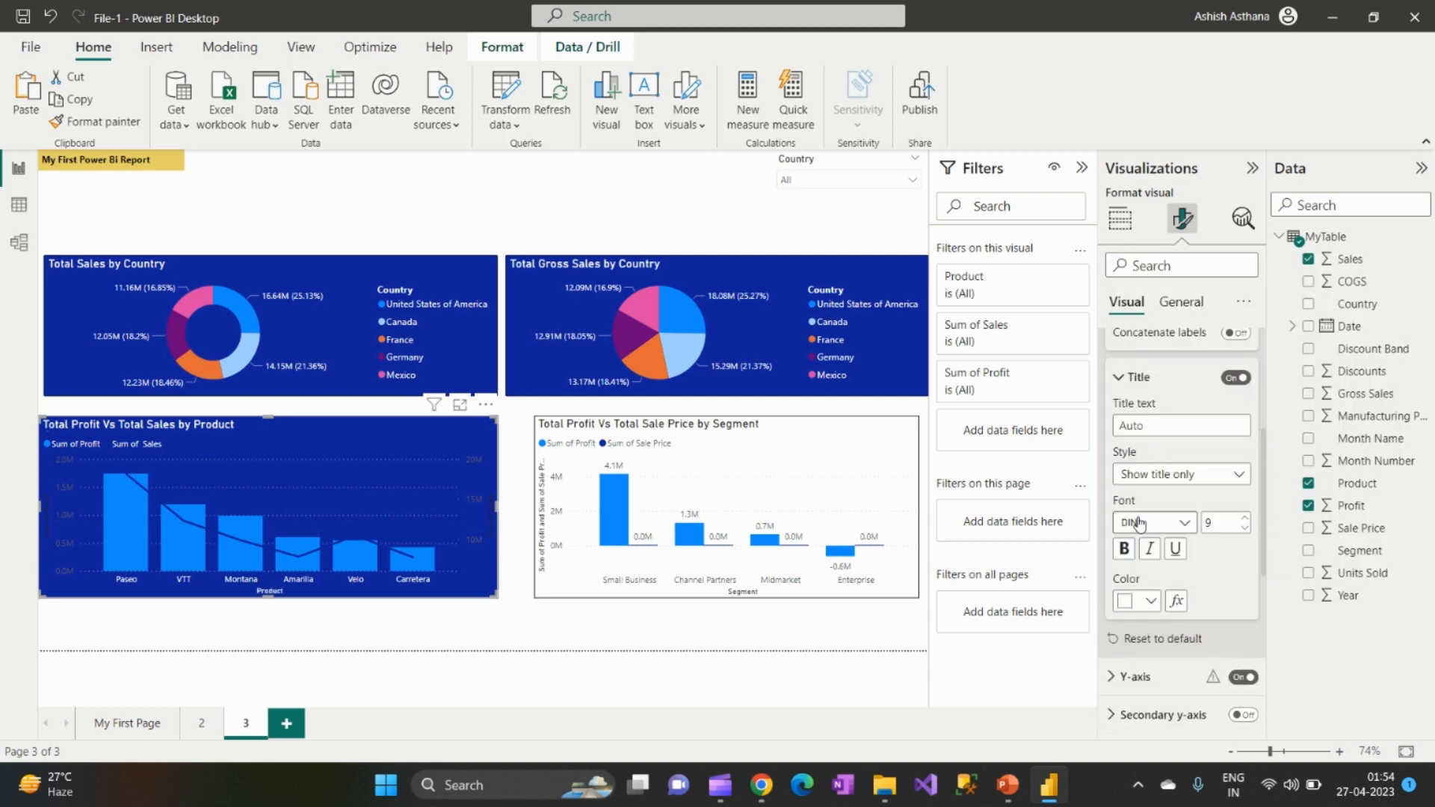
Step: Set the product chart's Y-axis values color to white
scroll(1196, 569, "down", 4)
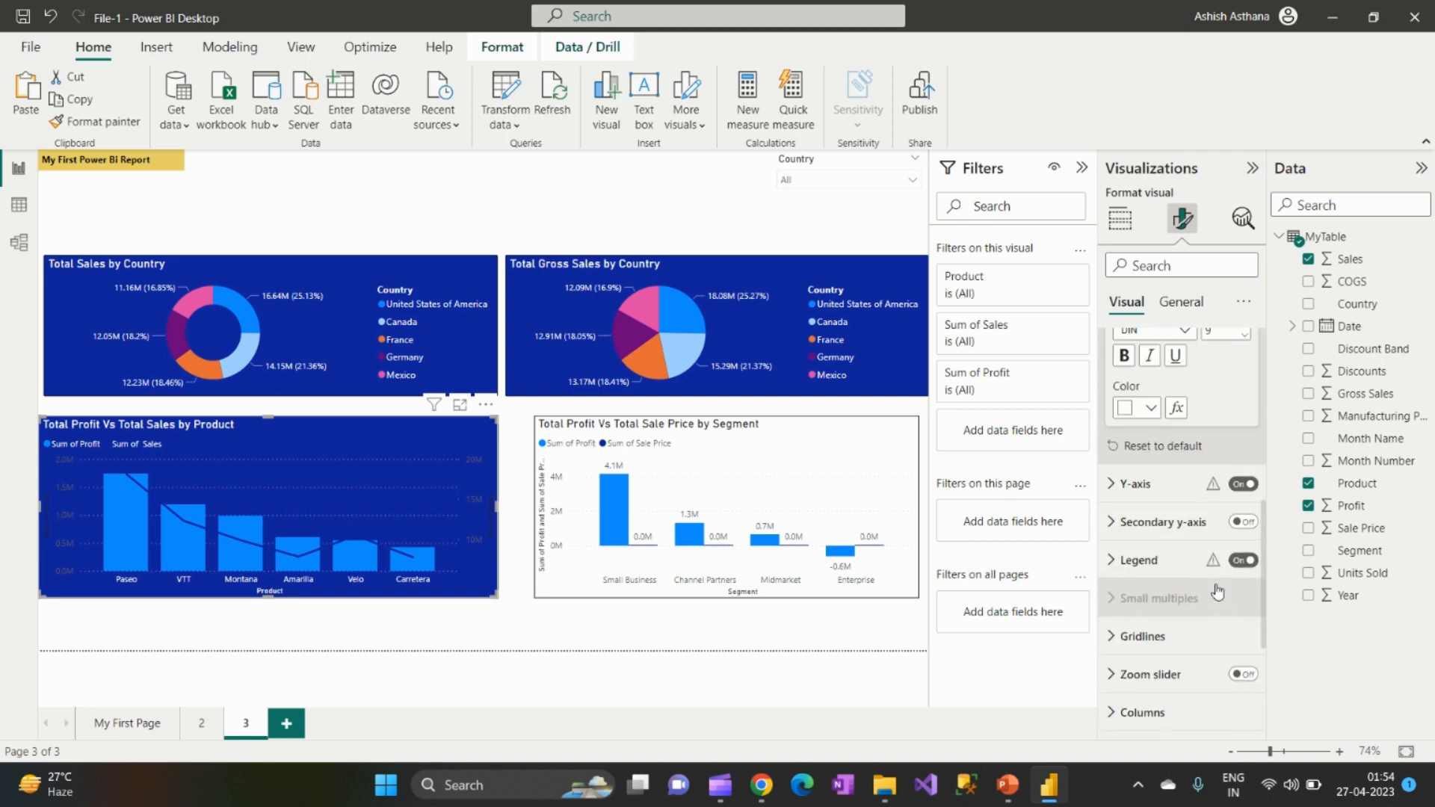
left_click(1125, 484)
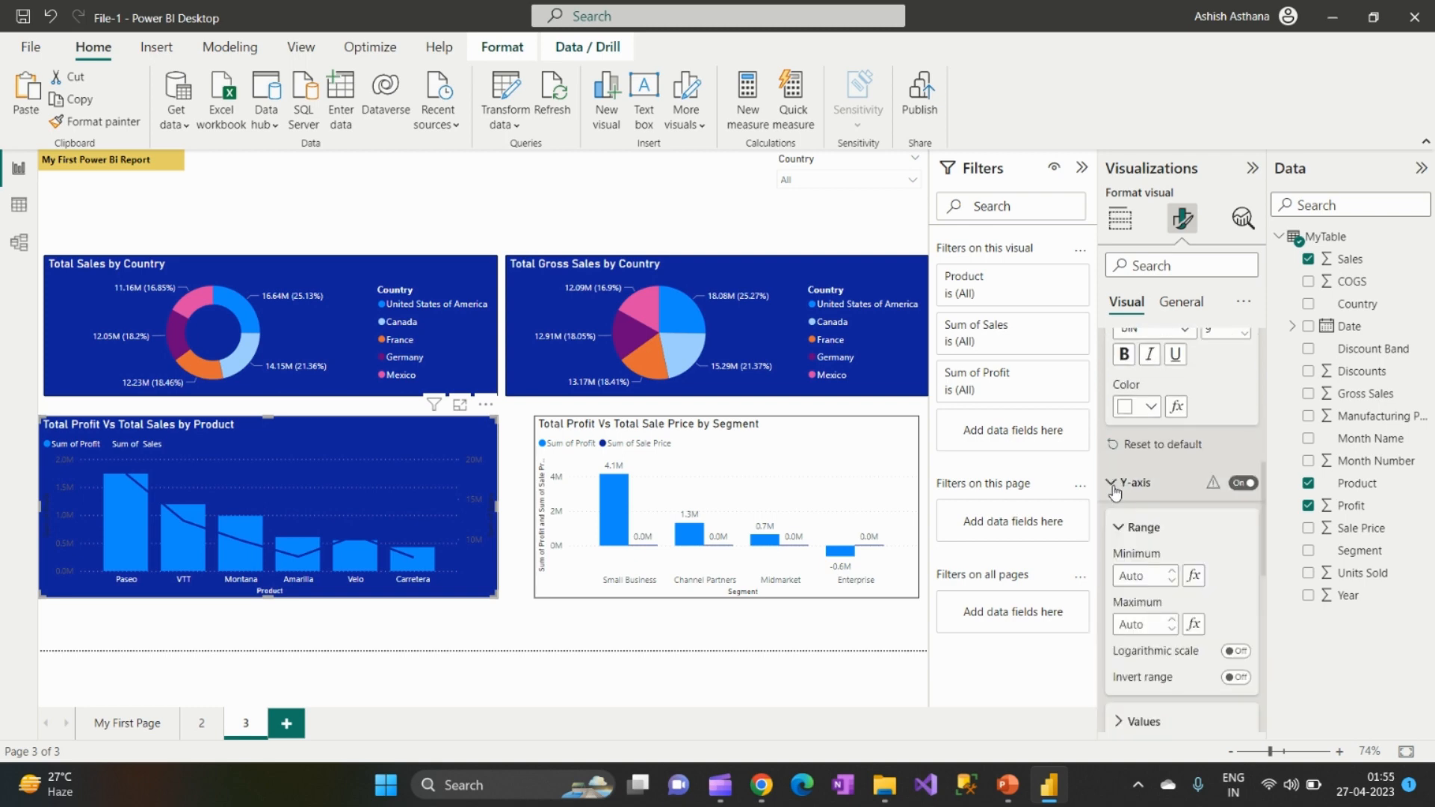
scroll(1181, 595, "down", 4)
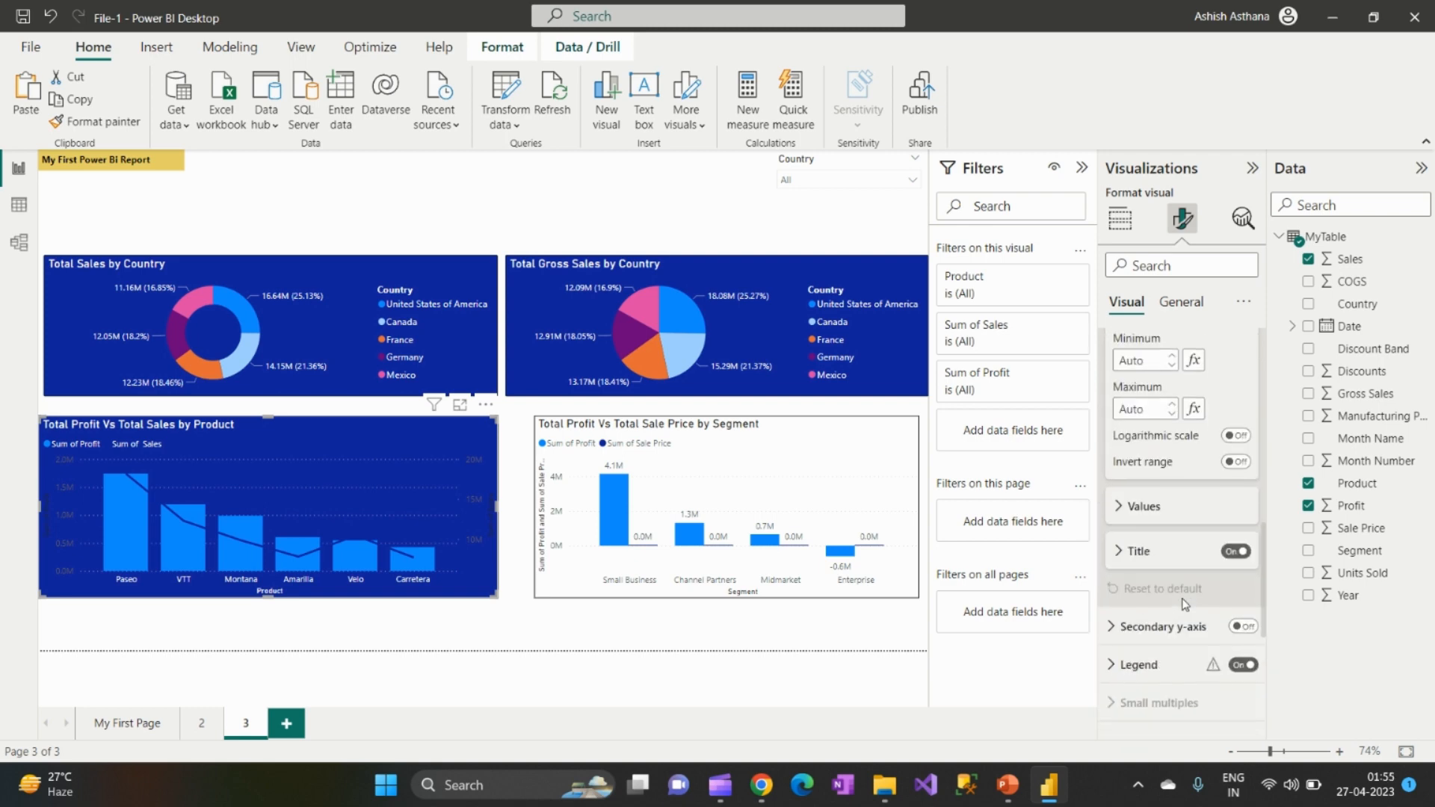
left_click(1121, 513)
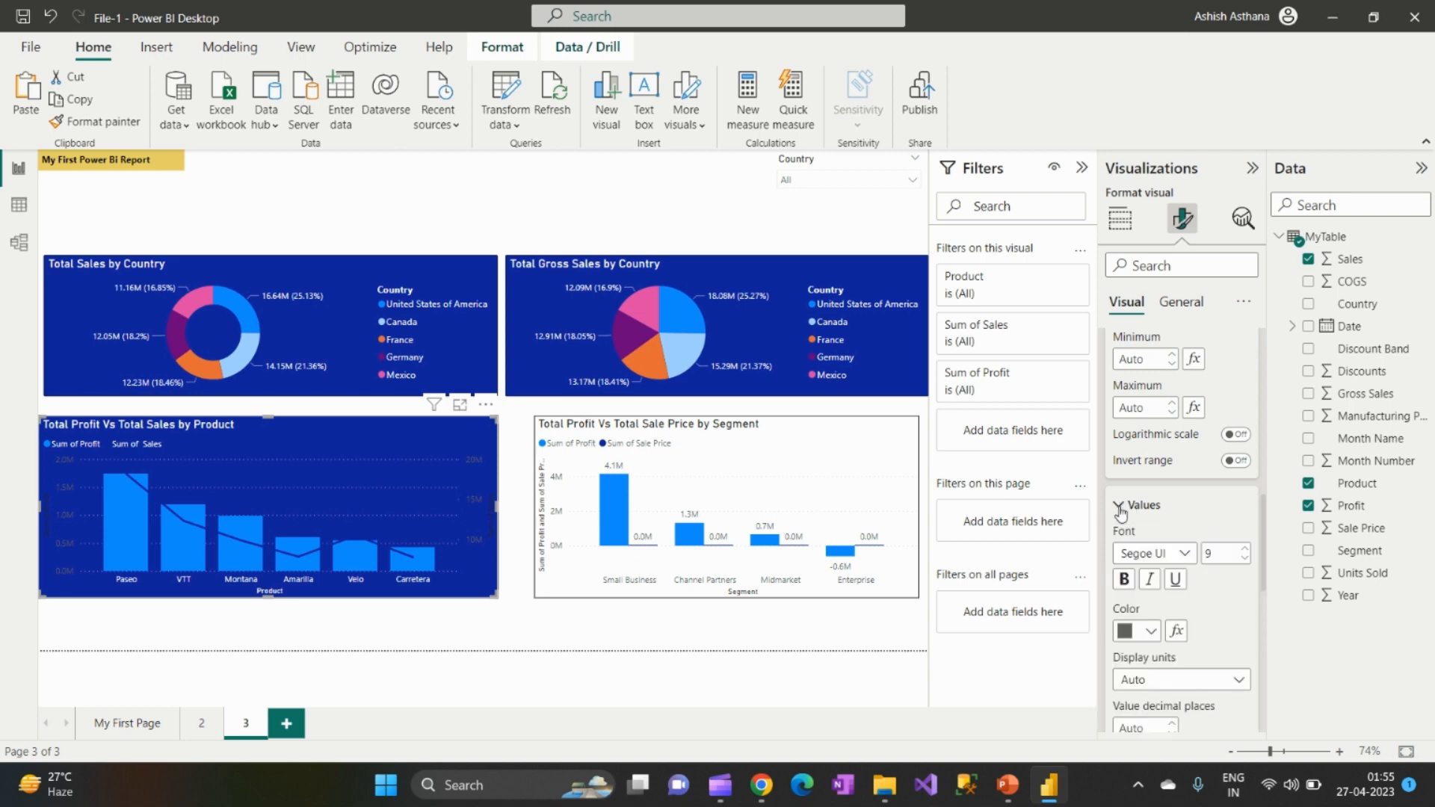
left_click(1152, 641)
left_click(1137, 550)
Step: Set the product chart's Y-axis title color to white
scroll(1136, 561, "down", 5)
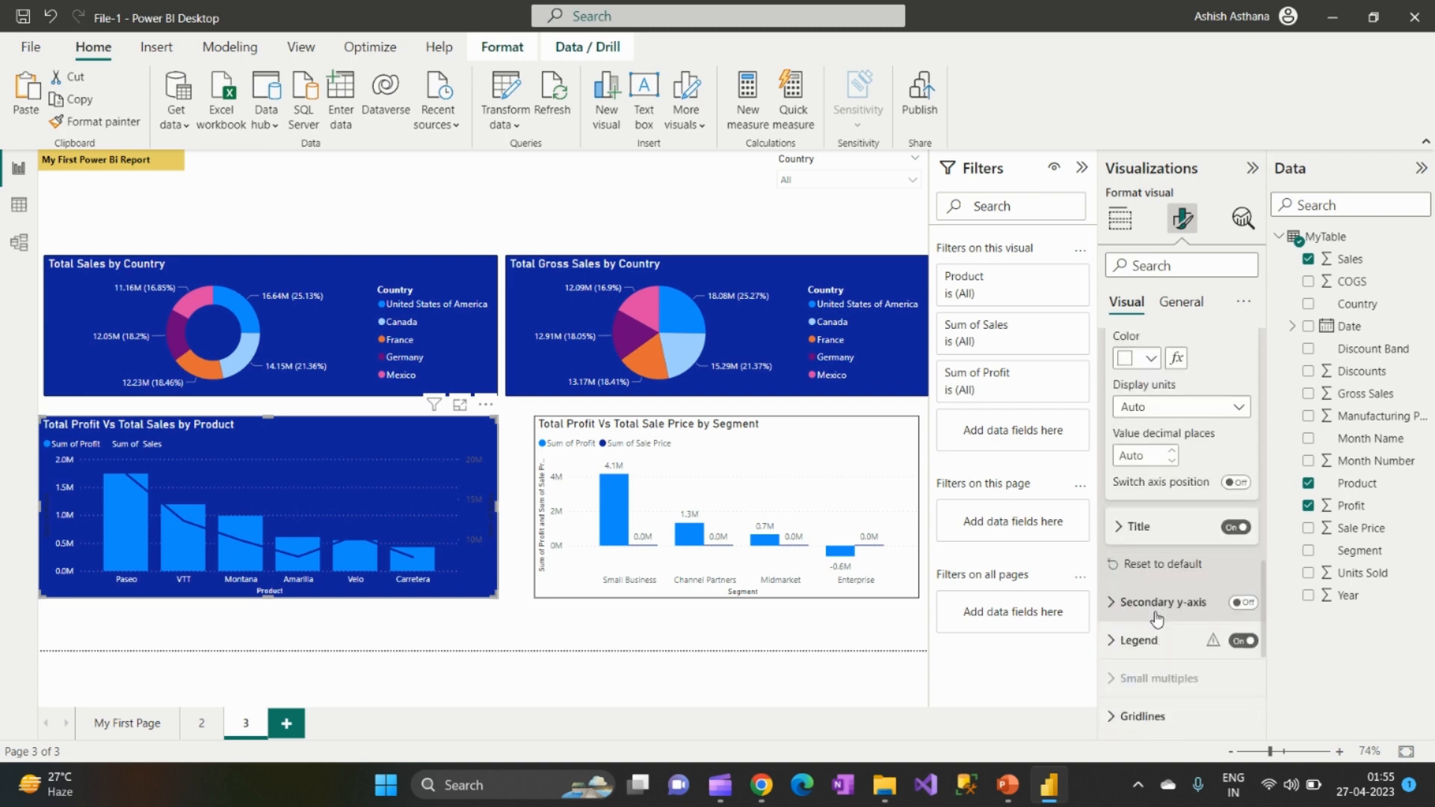
left_click(1131, 527)
scroll(1132, 538, "down", 3)
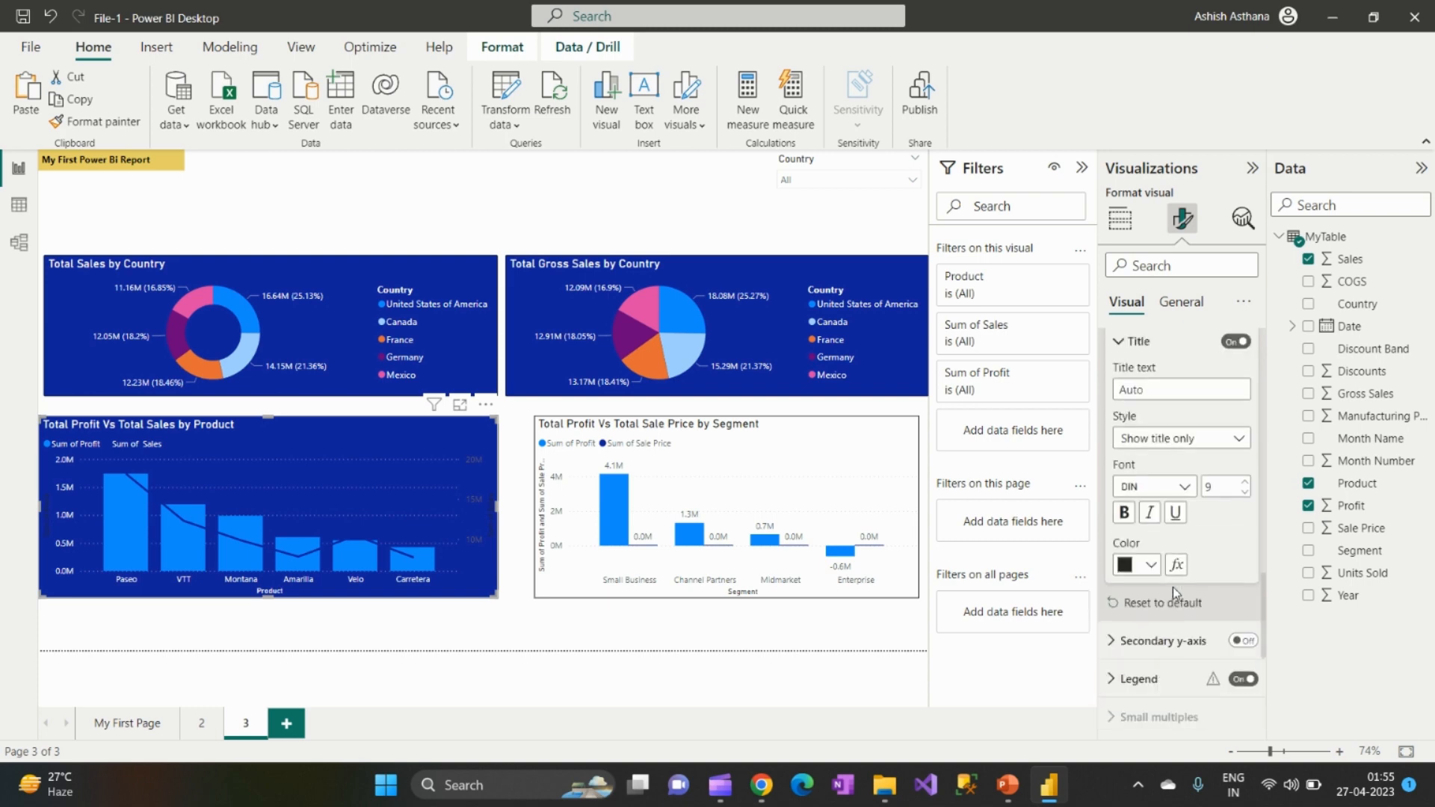
left_click(1148, 565)
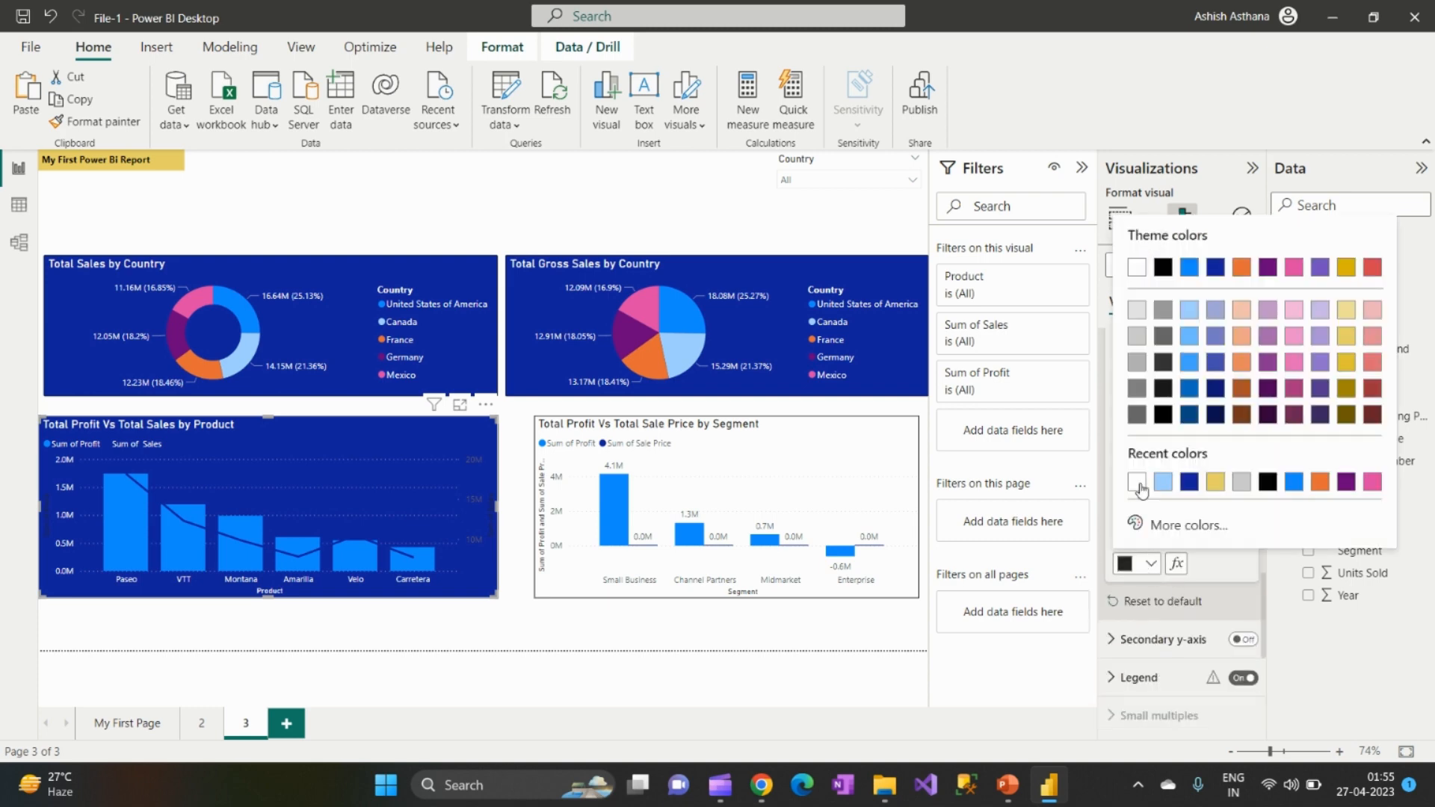
left_click(1142, 487)
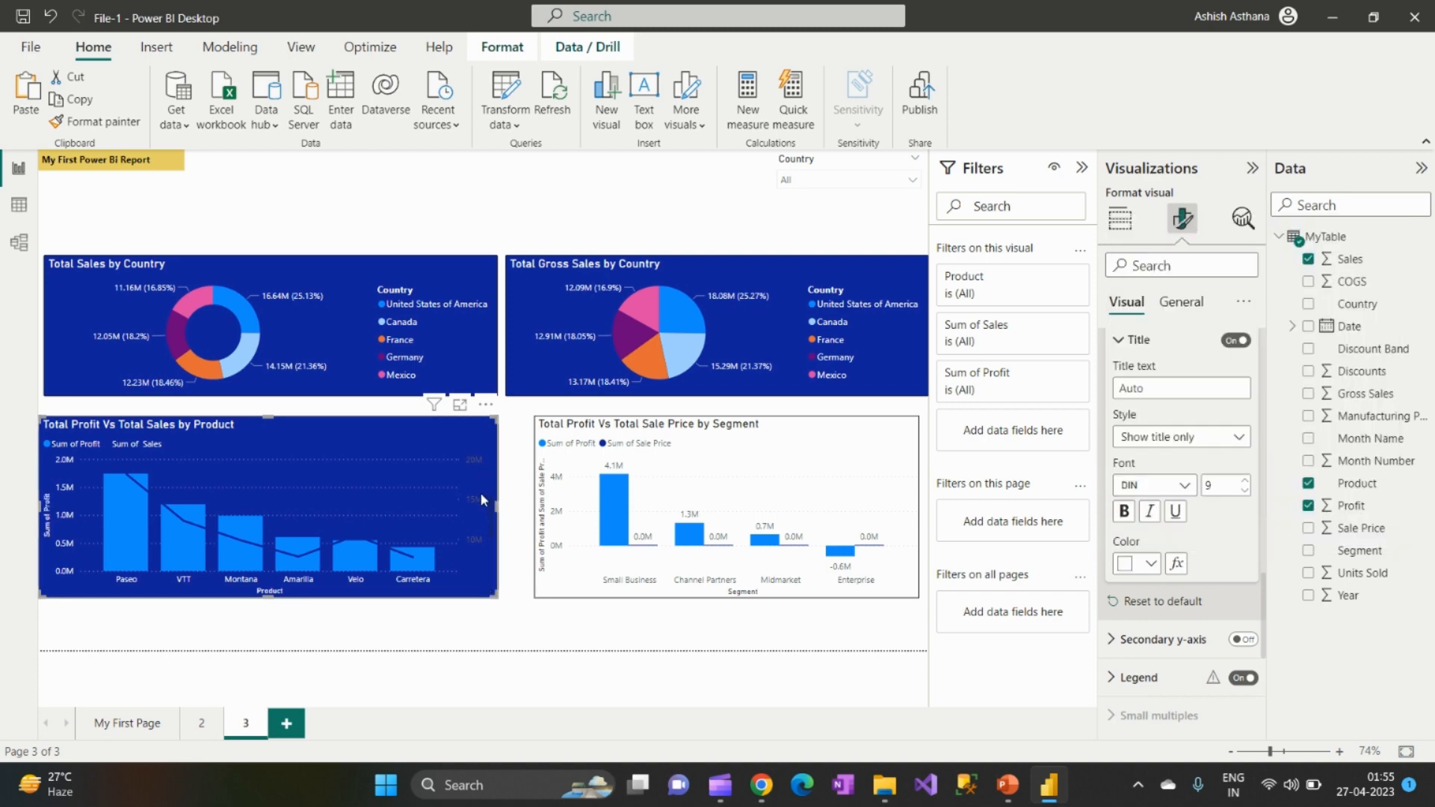
Step: Turn on the product chart's secondary Y-axis and set its values color to white
scroll(1213, 573, "down", 3)
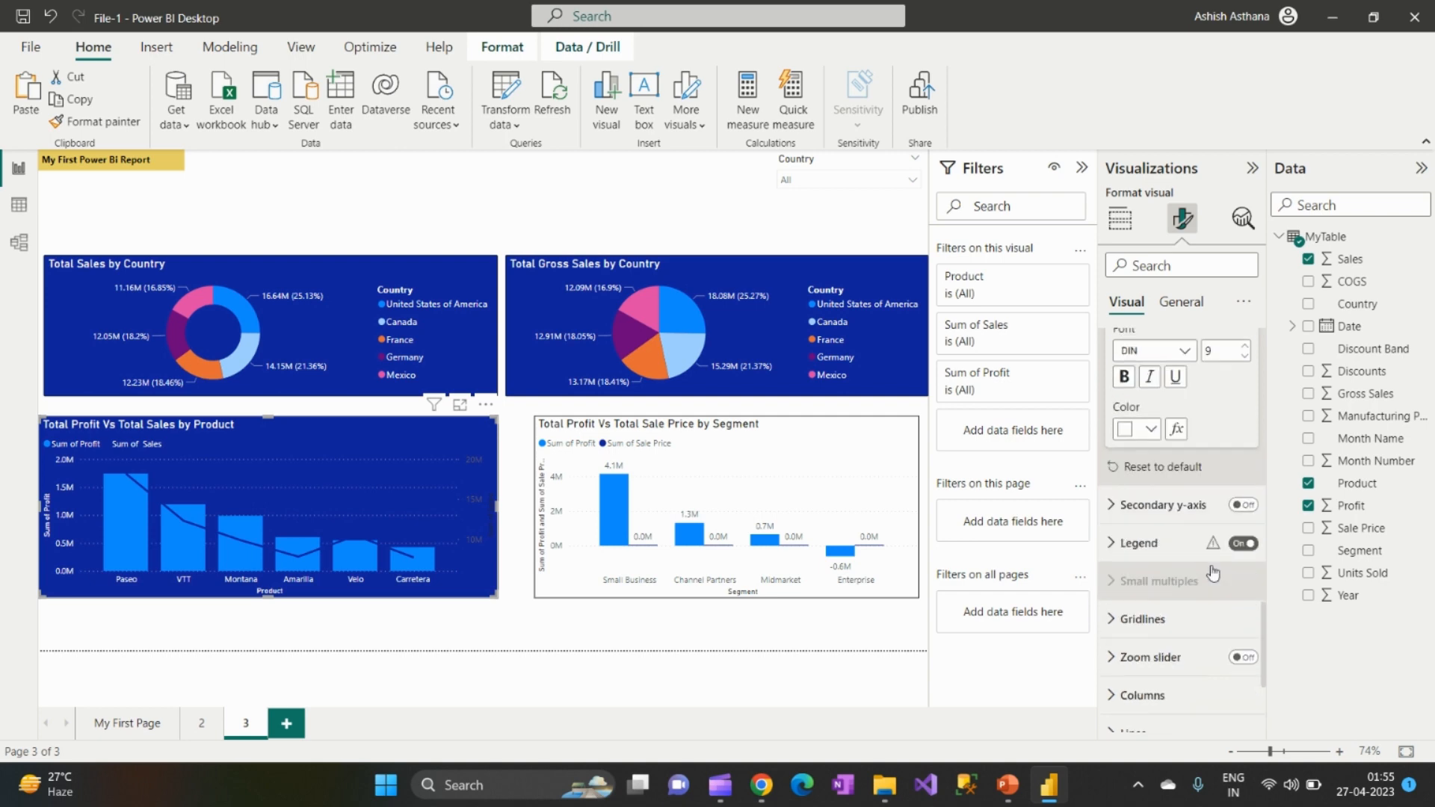
left_click(1243, 506)
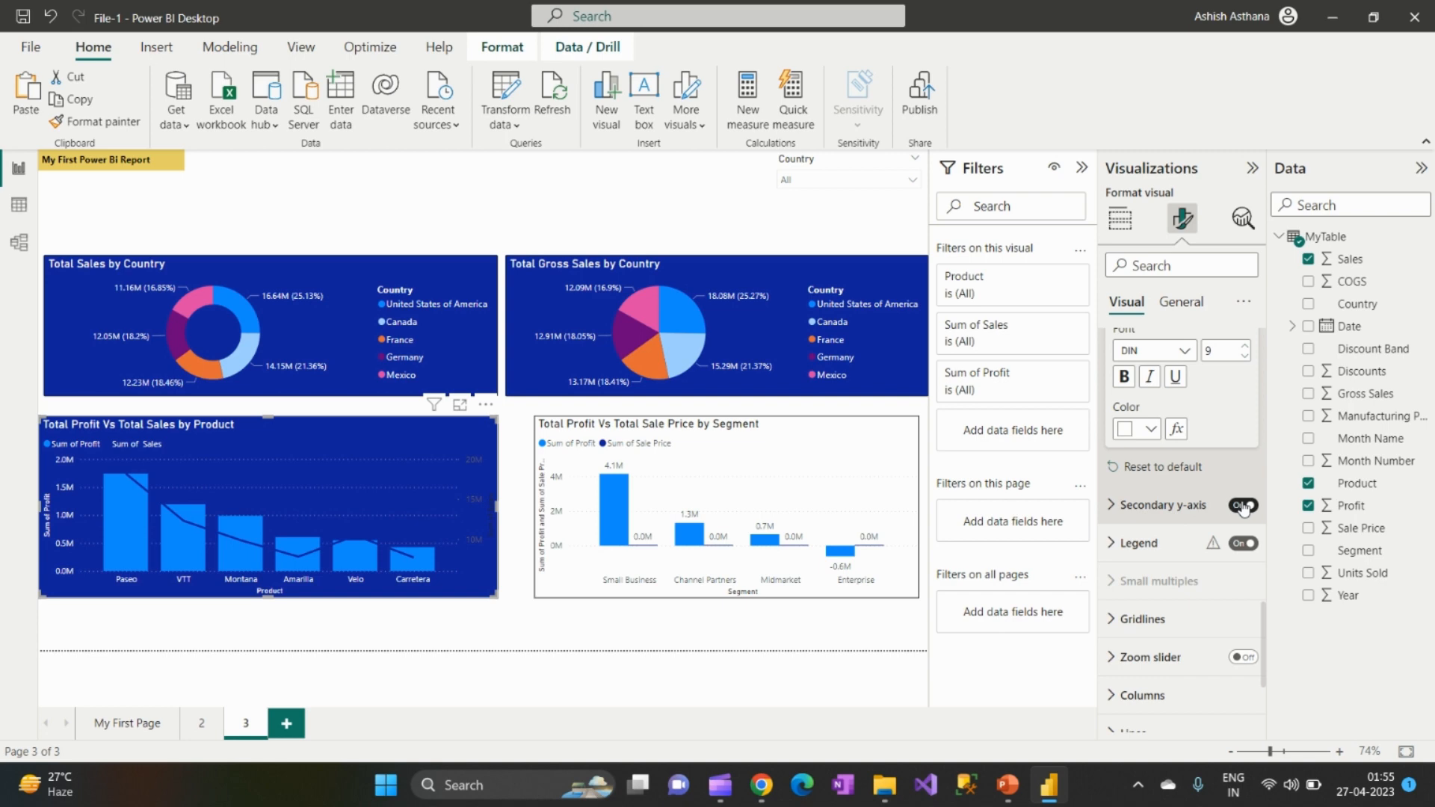
left_click(1121, 513)
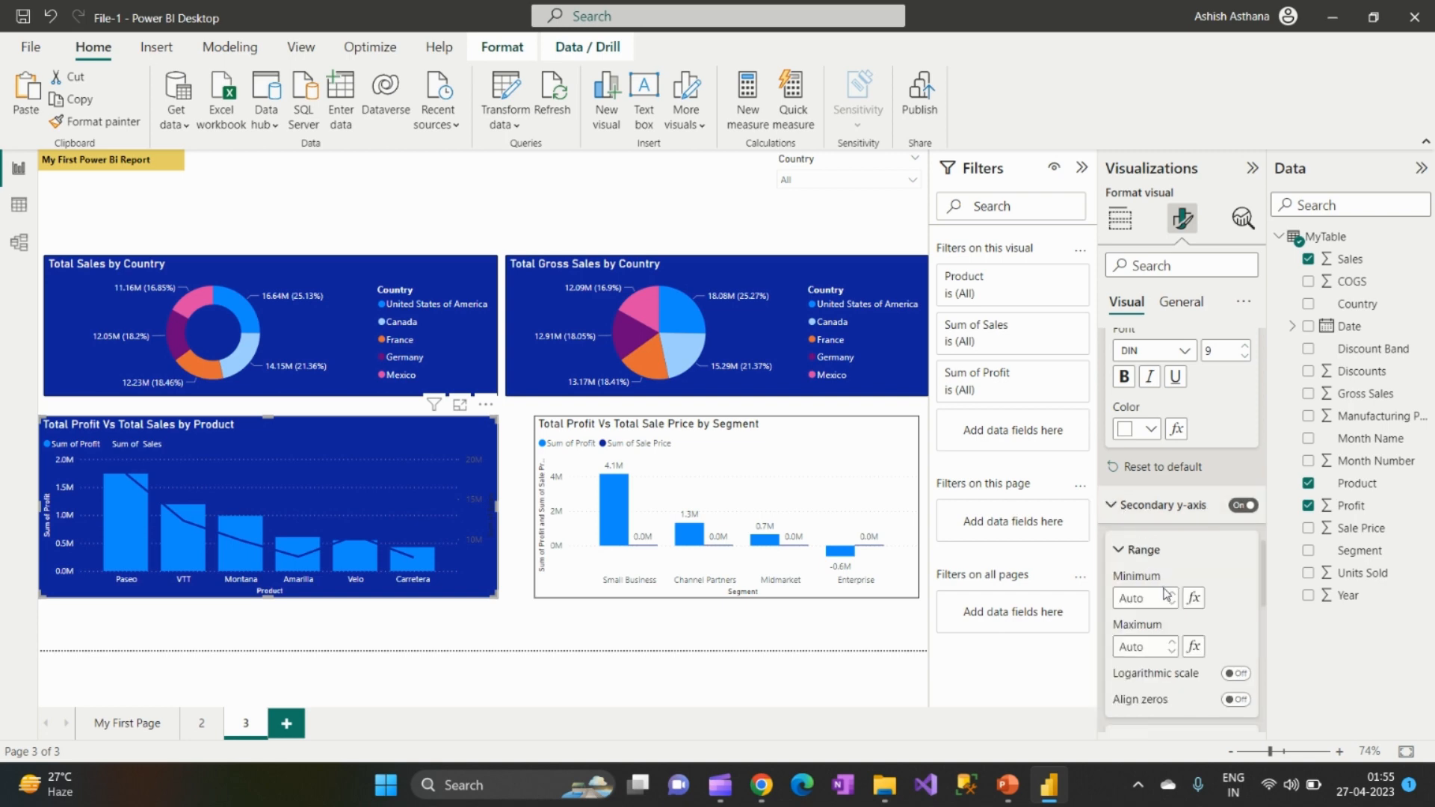
scroll(1164, 594, "down", 3)
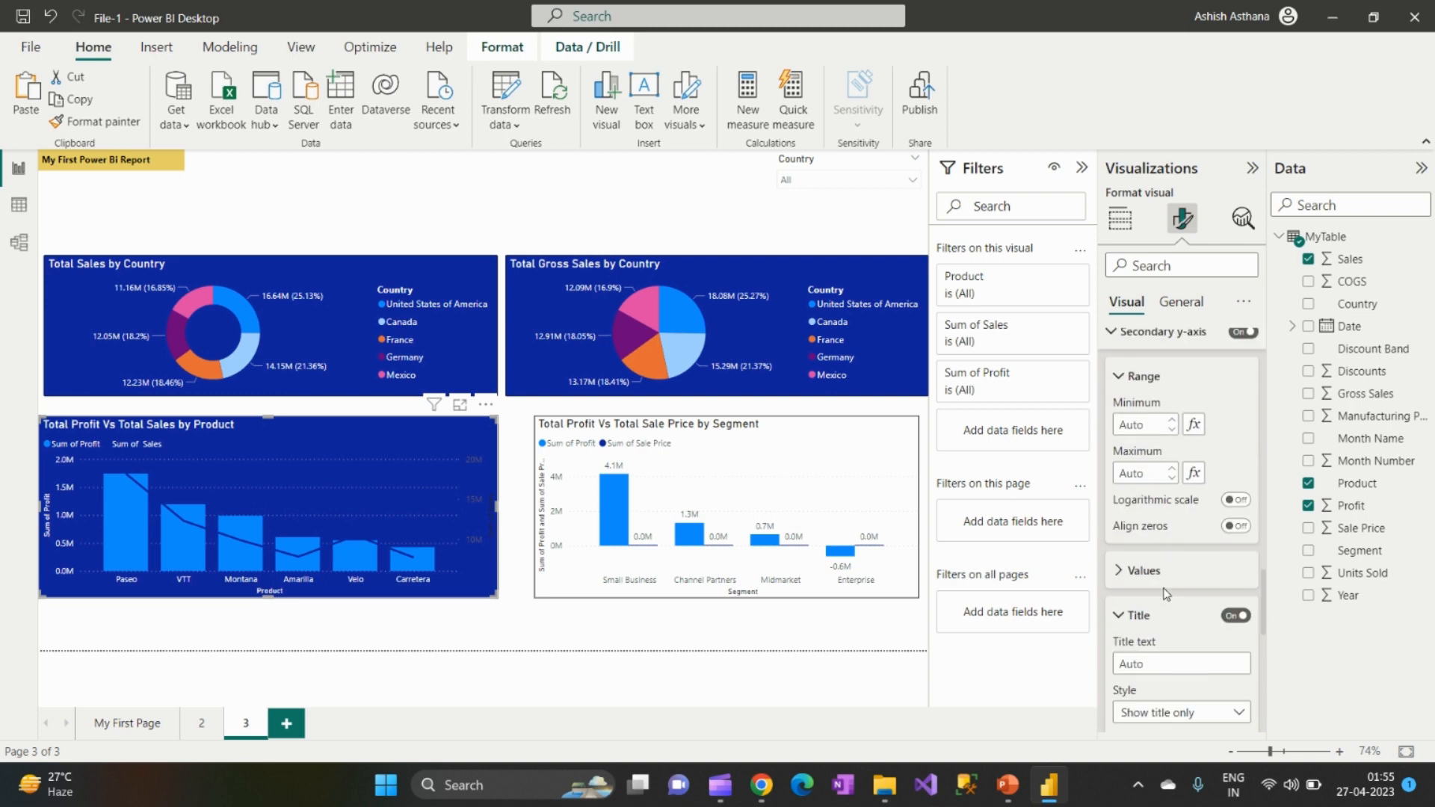
left_click(1129, 574)
scroll(1150, 585, "down", 2)
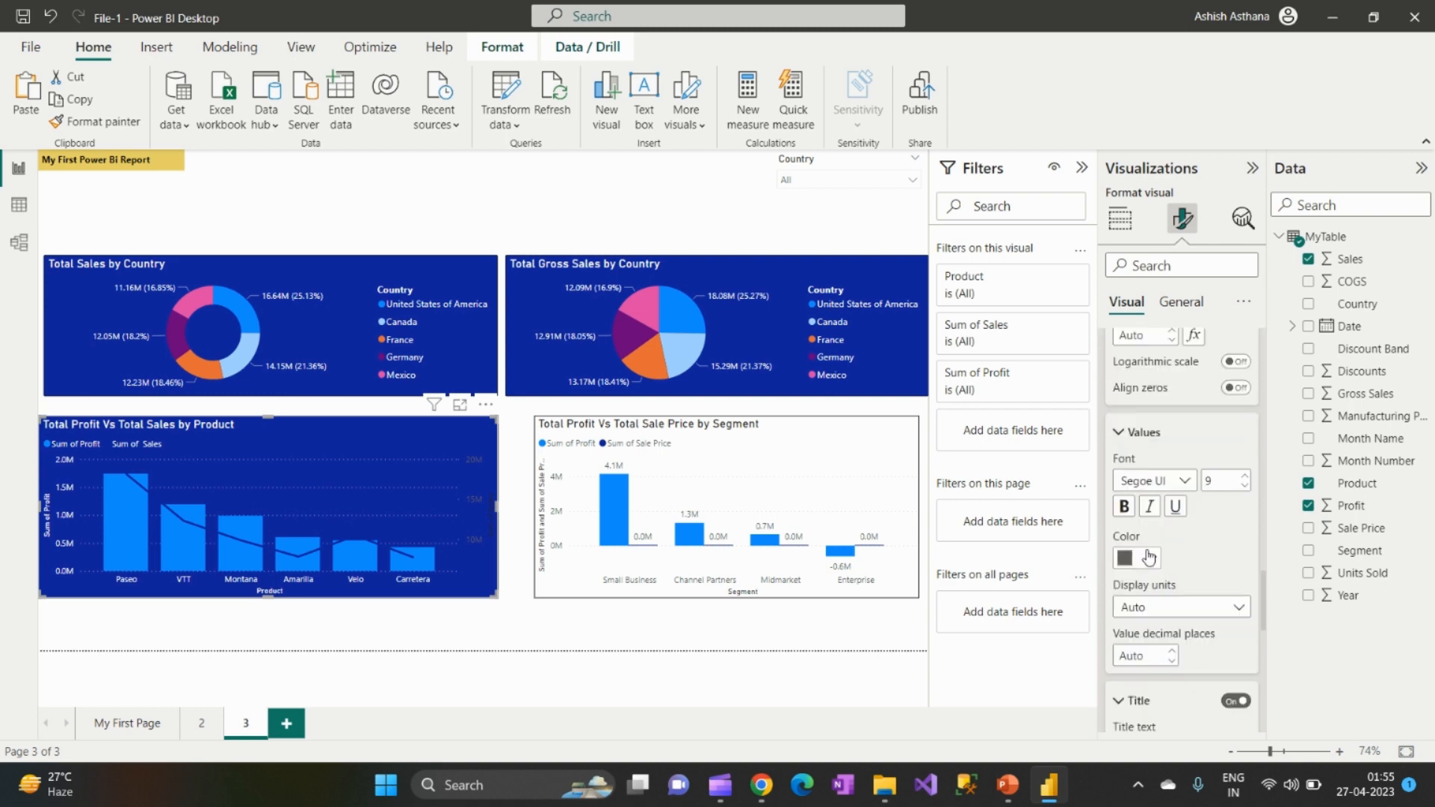
left_click(1151, 557)
left_click(1149, 479)
Step: Set the title color of the product chart's secondary Y-axis to white
scroll(1179, 573, "down", 2)
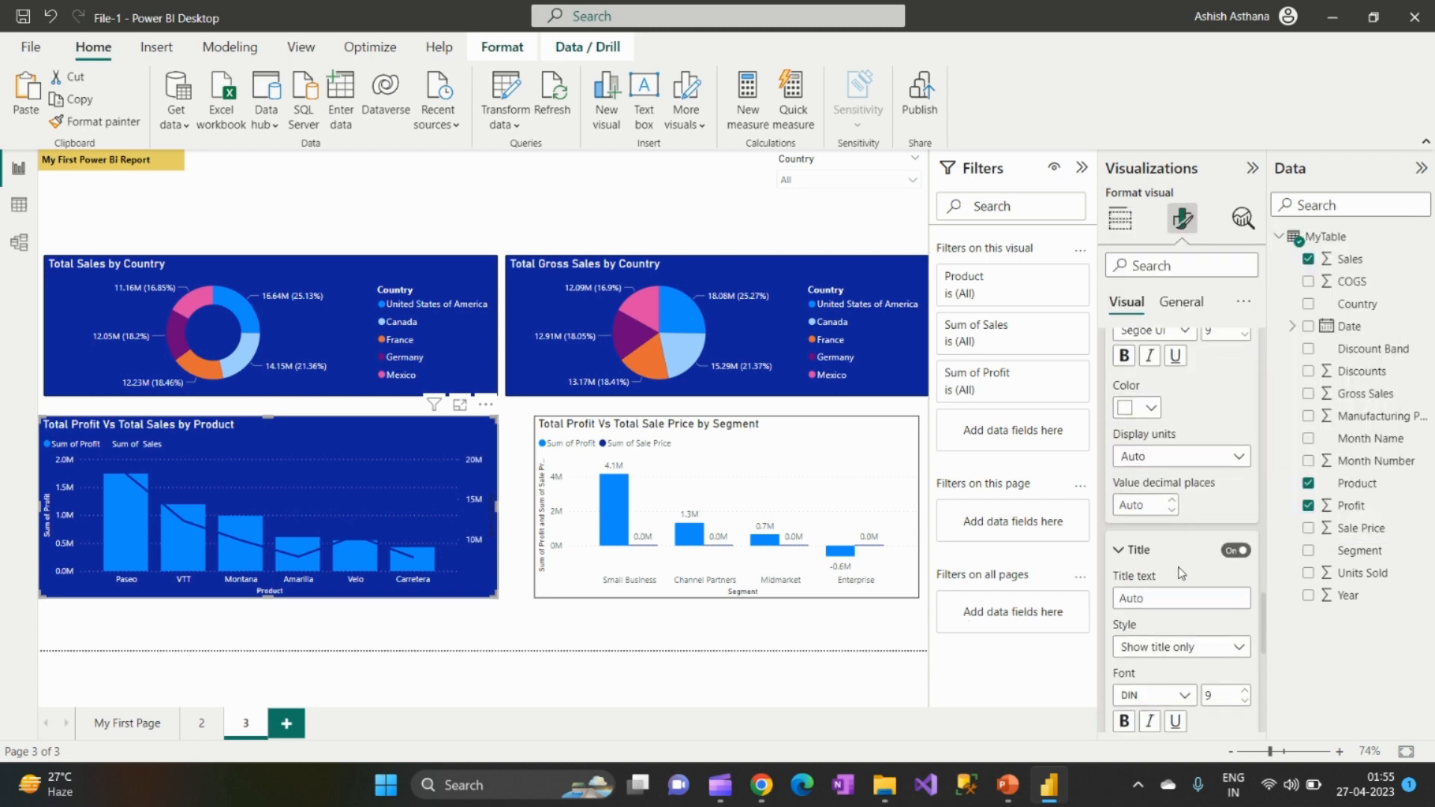
scroll(1179, 576, "down", 3)
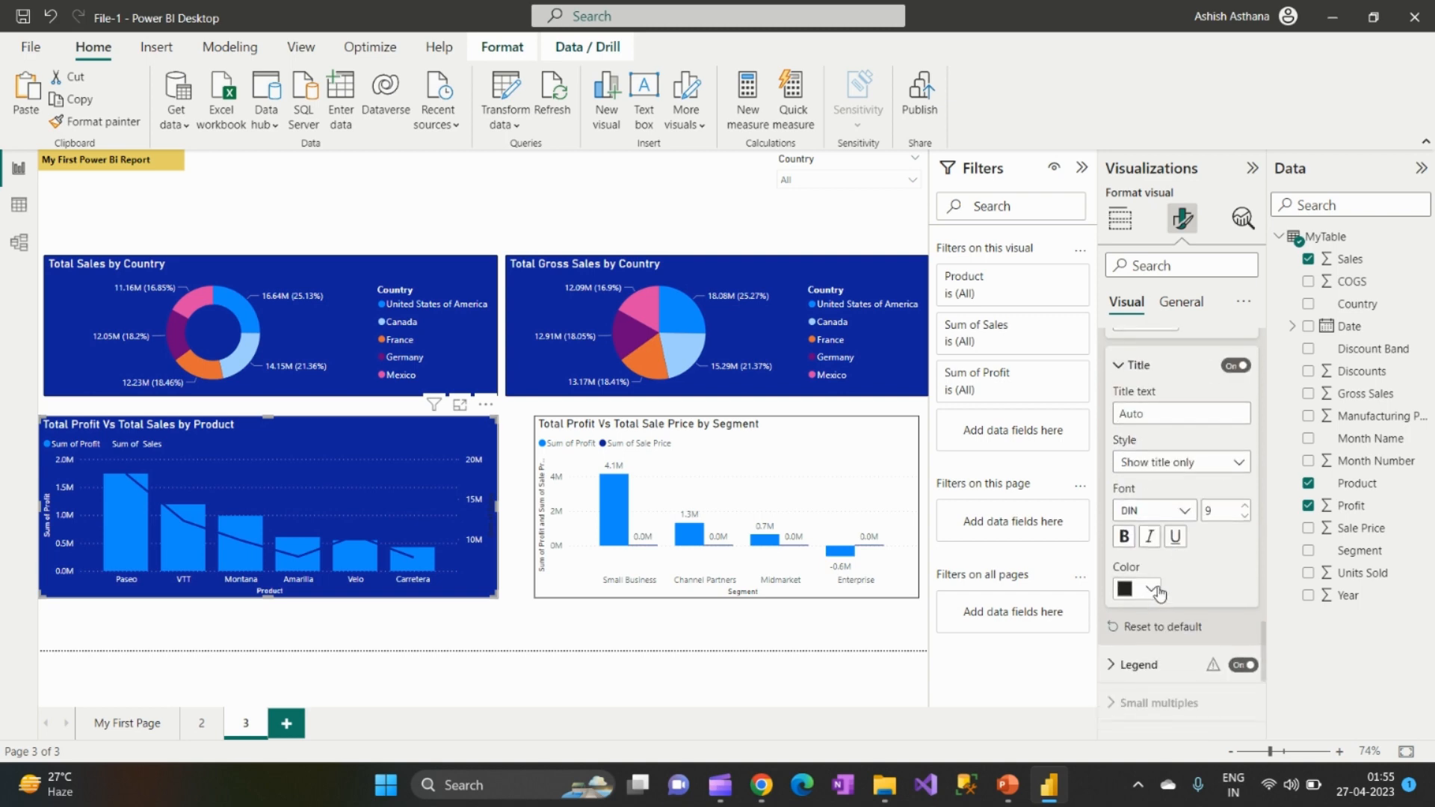
left_click(1157, 589)
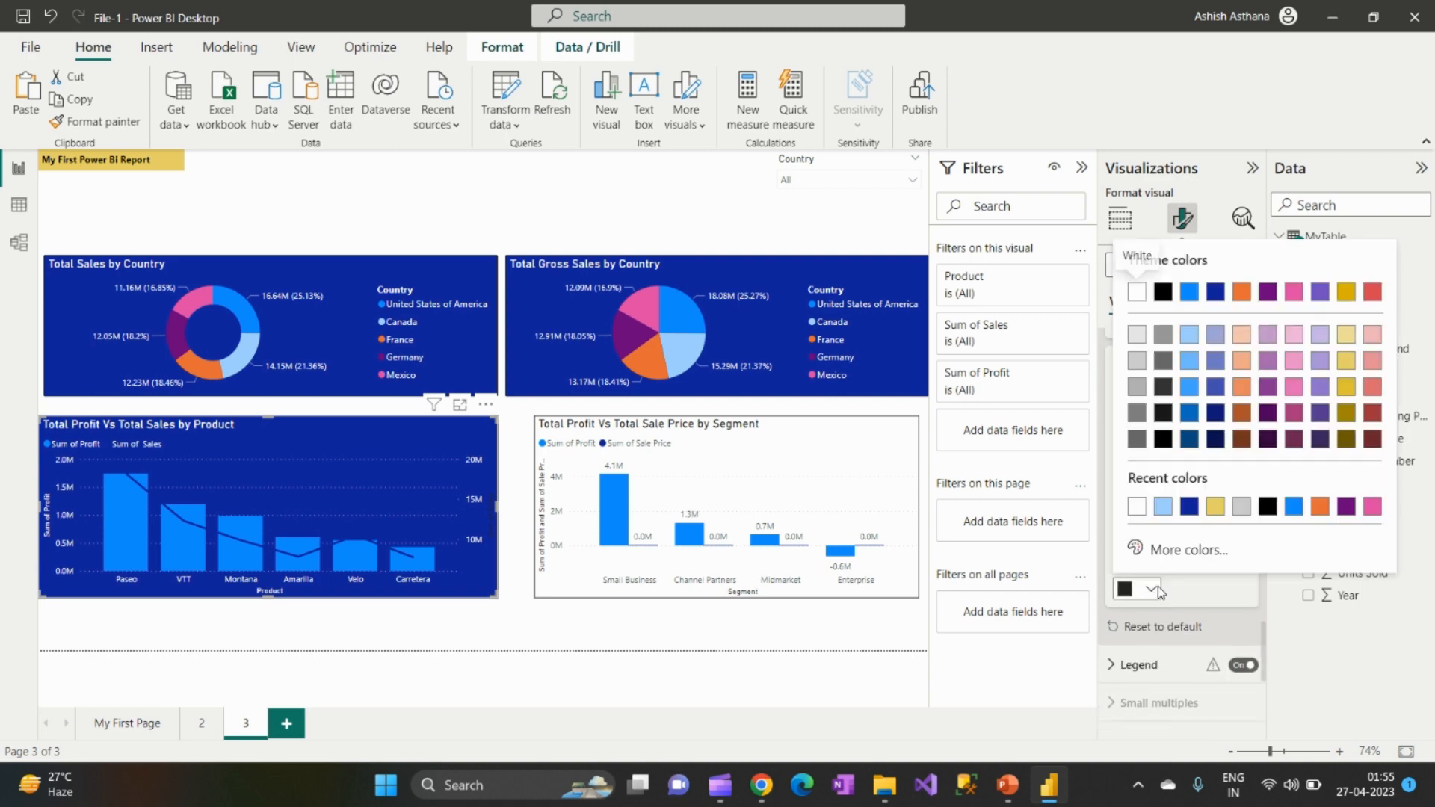
left_click(1138, 510)
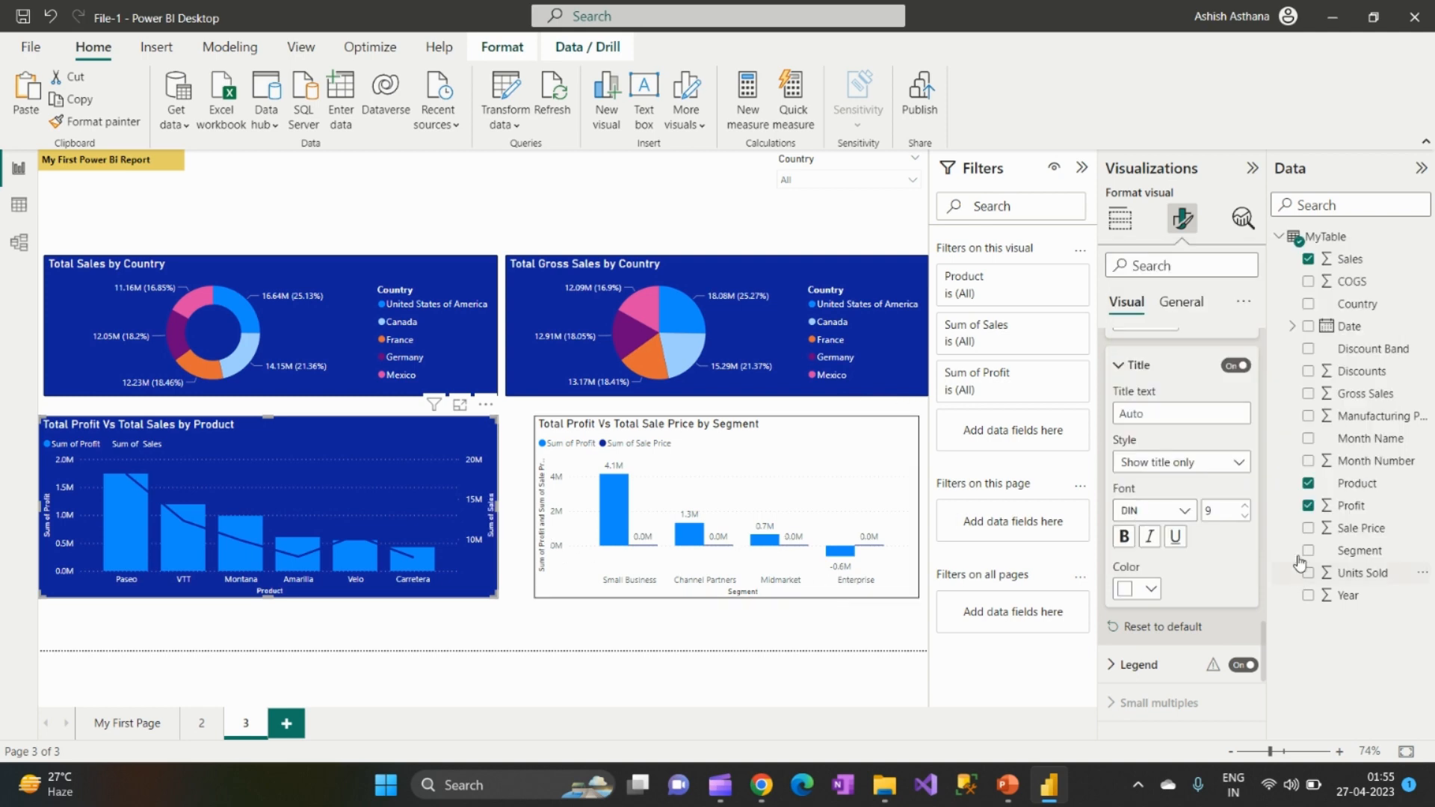
Step: Set the Sum of Sales line color in the product chart to the recently used light gold
scroll(1221, 554, "down", 3)
scroll(1223, 559, "down", 2)
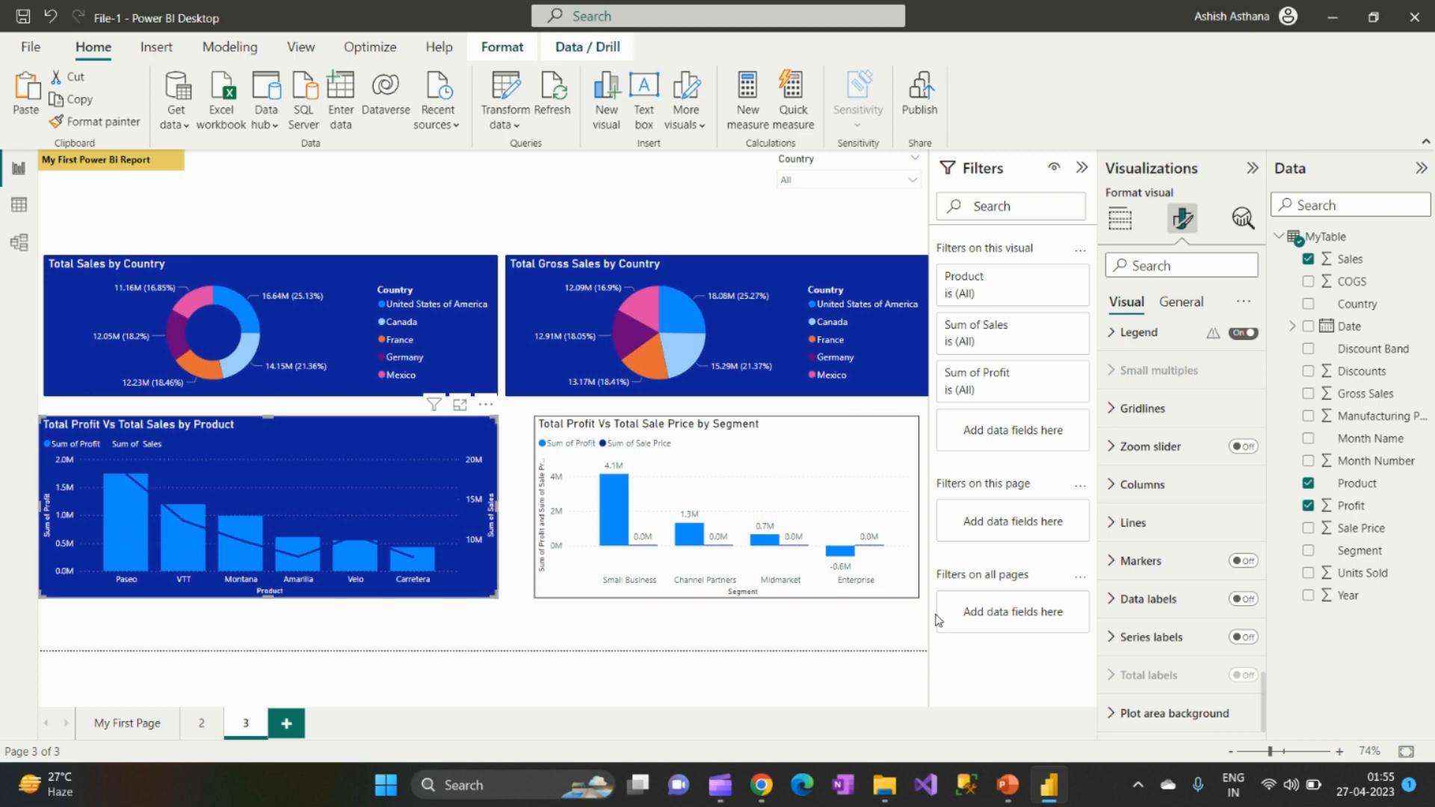
left_click(1117, 523)
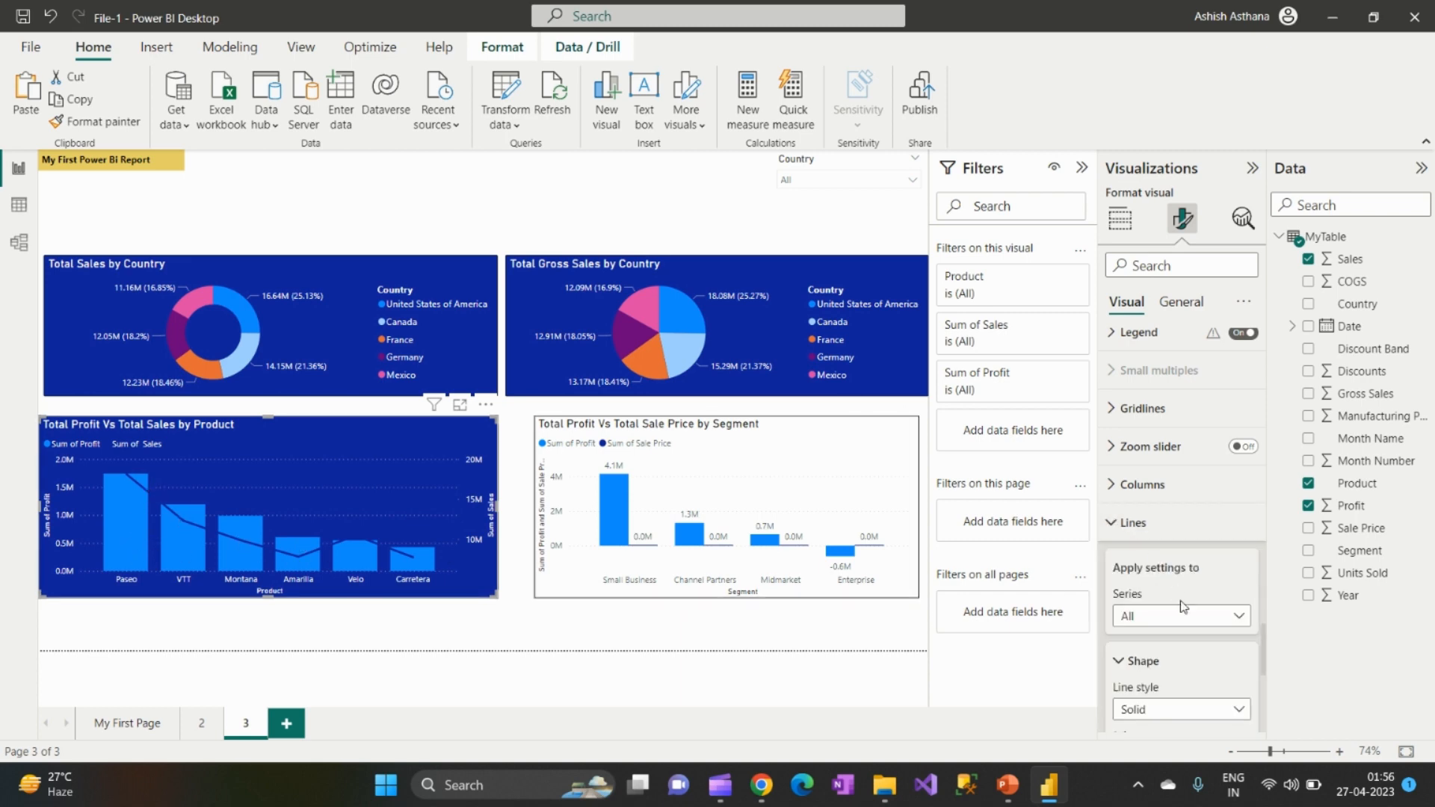
scroll(1181, 602, "down", 3)
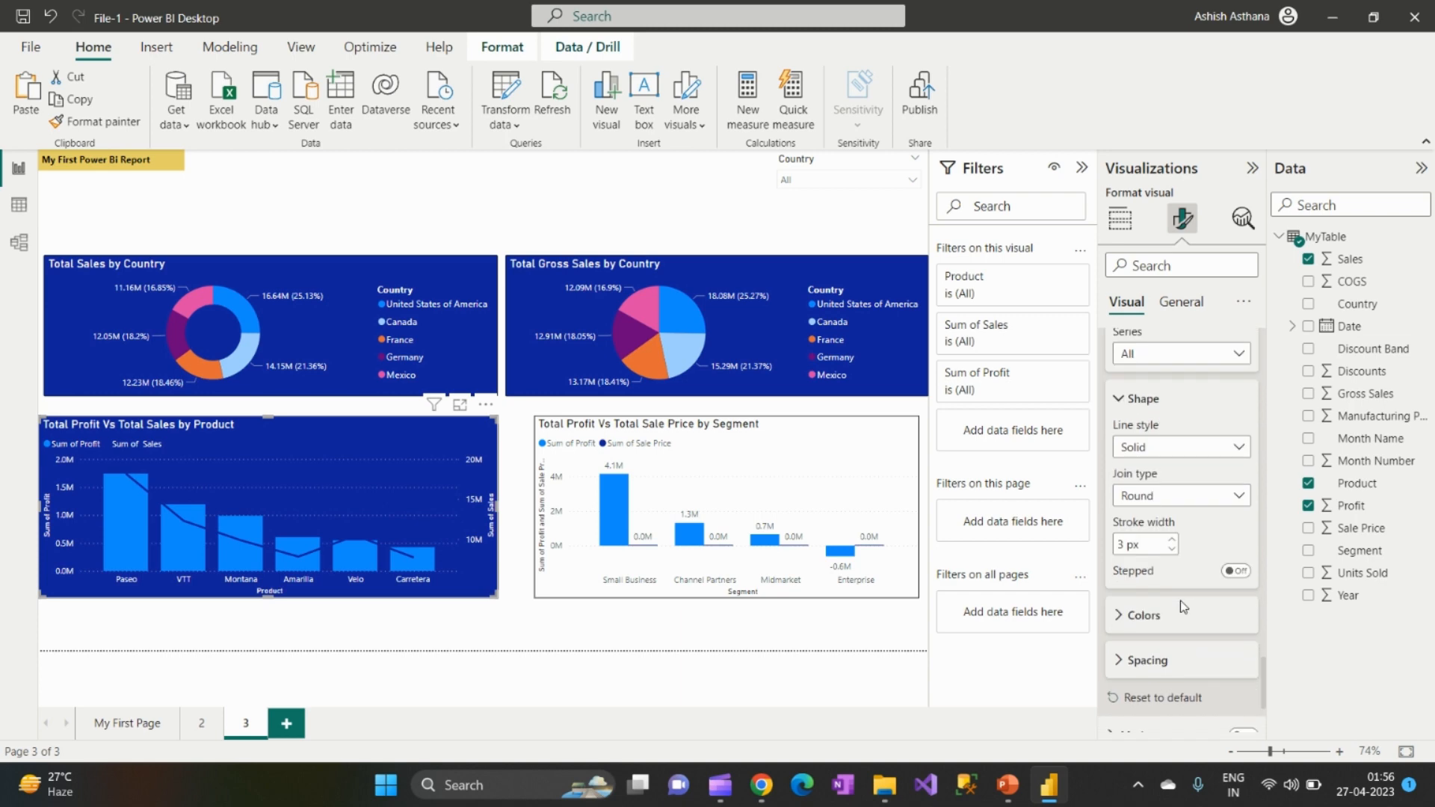
left_click(1124, 618)
scroll(1190, 613, "down", 2)
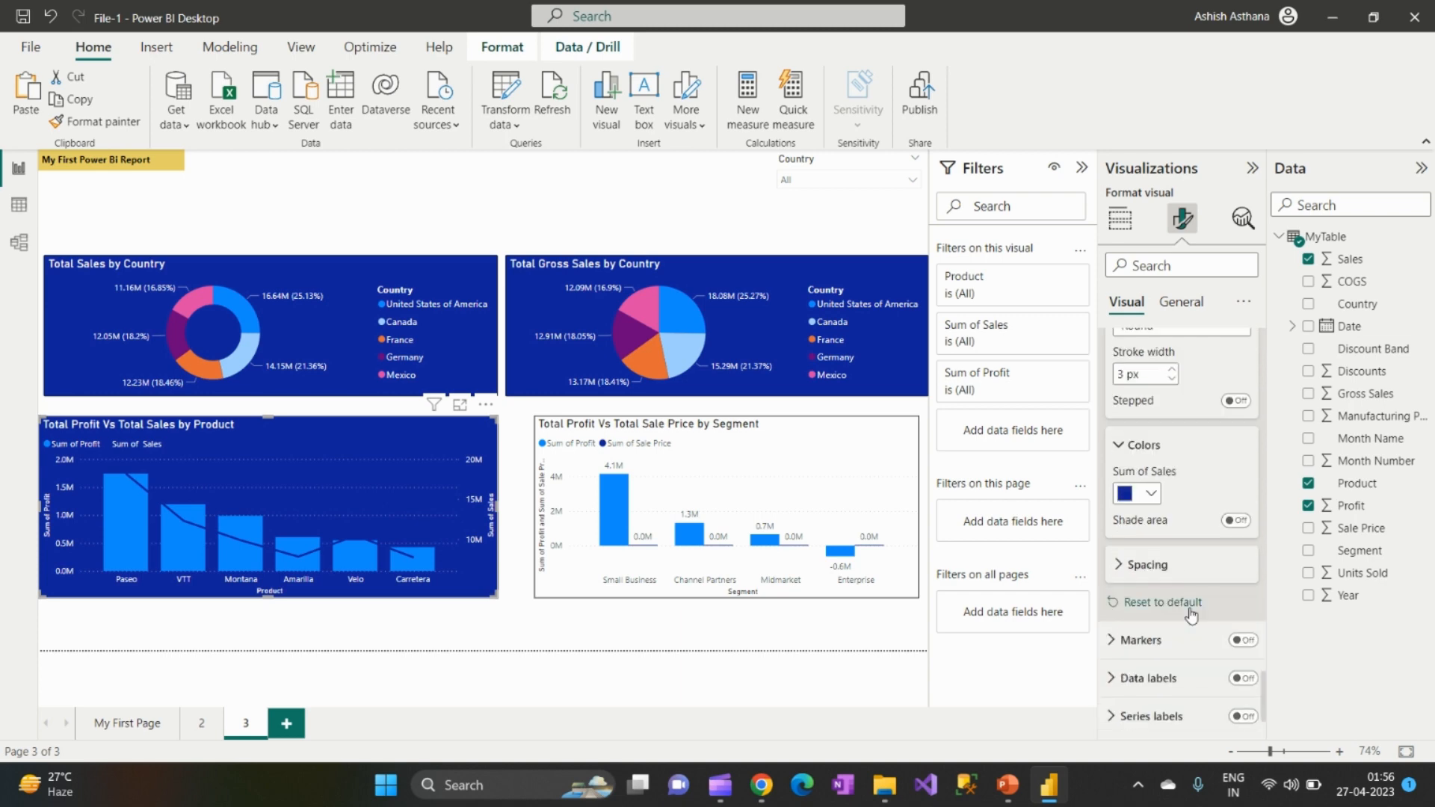
left_click(1153, 497)
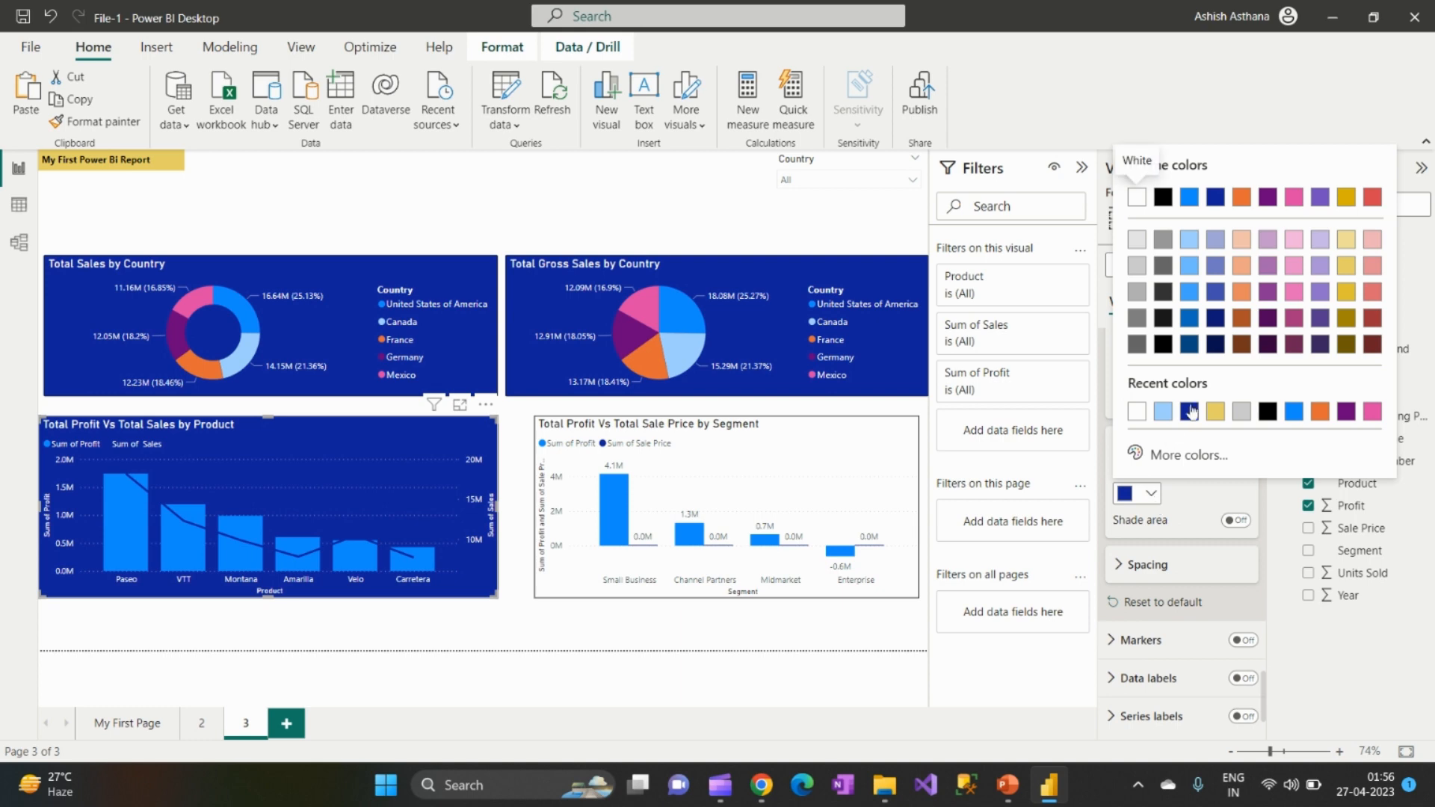
left_click(1215, 412)
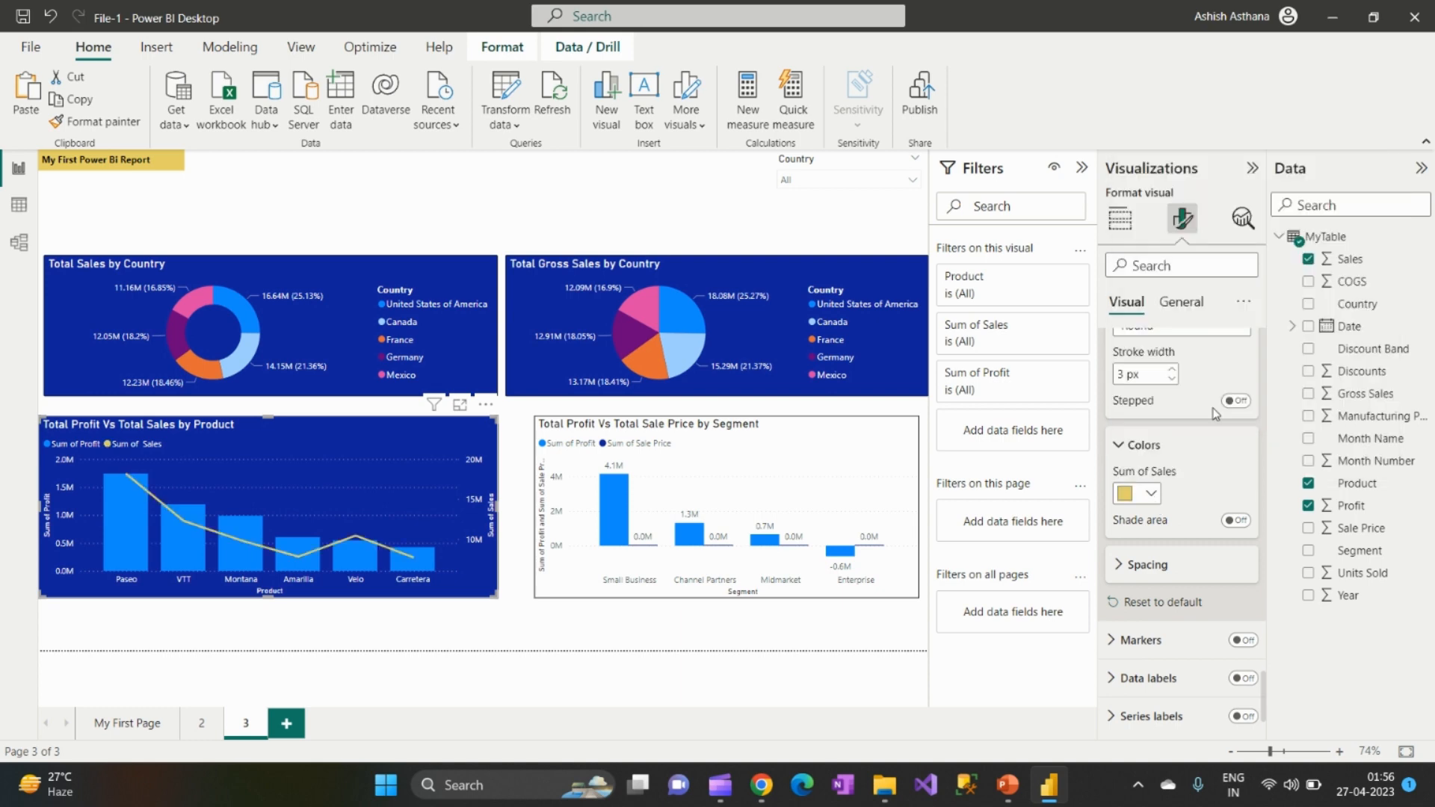
scroll(1203, 576, "down", 1)
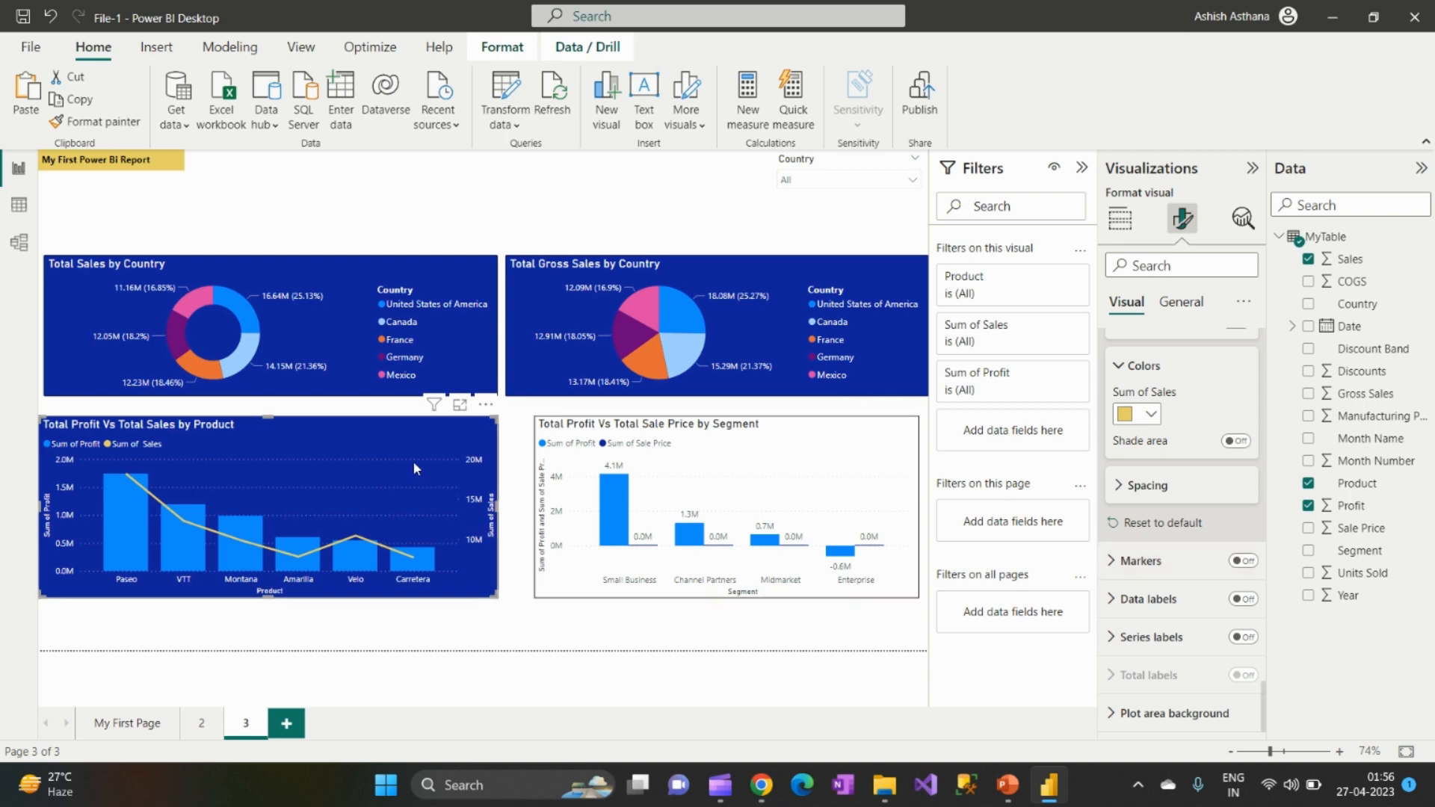
Step: Copy the product chart's formatting onto the segment chart with Format painter and extend its left edge to align with the pie chart above
left_click(108, 122)
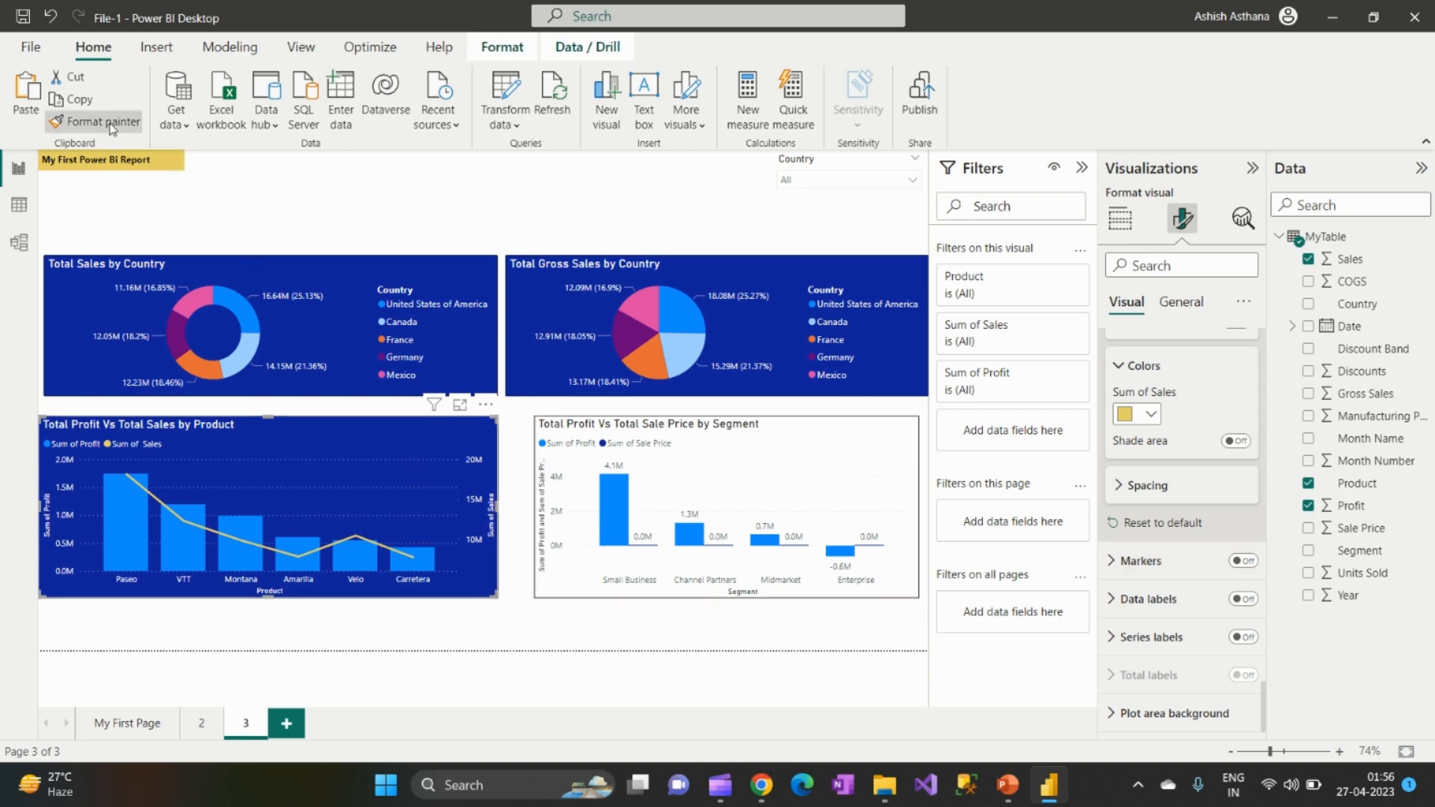
left_click(711, 437)
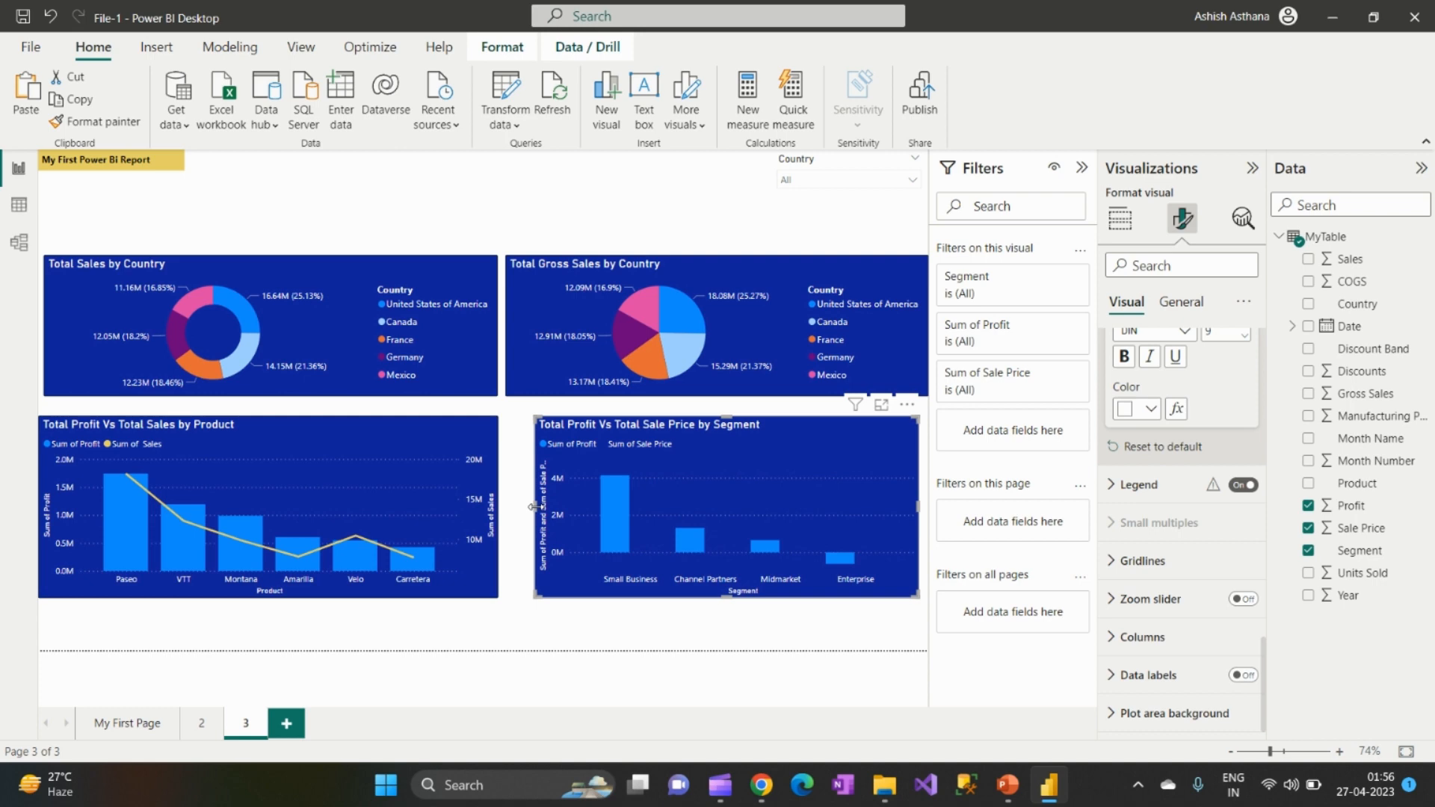
left_click_drag(535, 507, 507, 507)
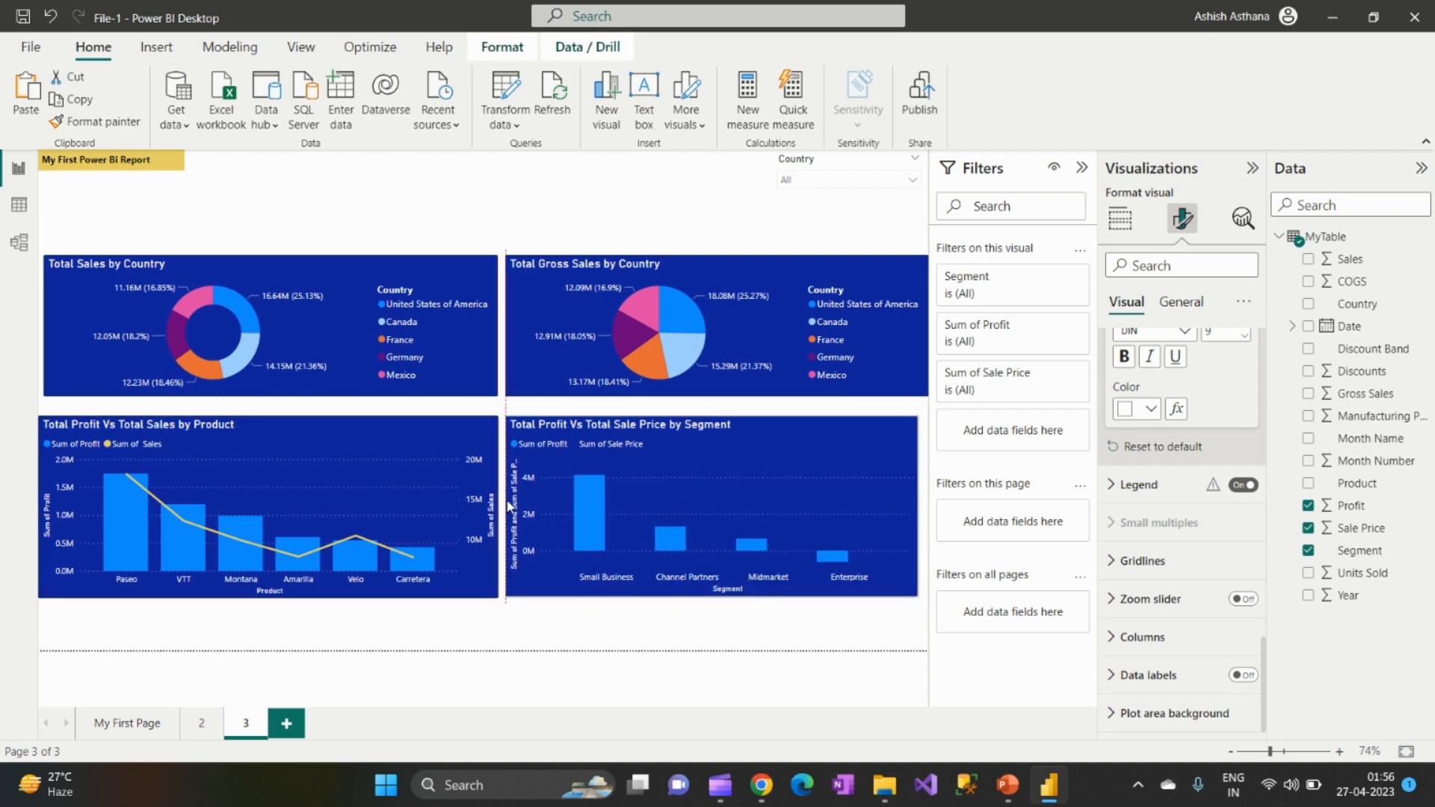
left_click(700, 618)
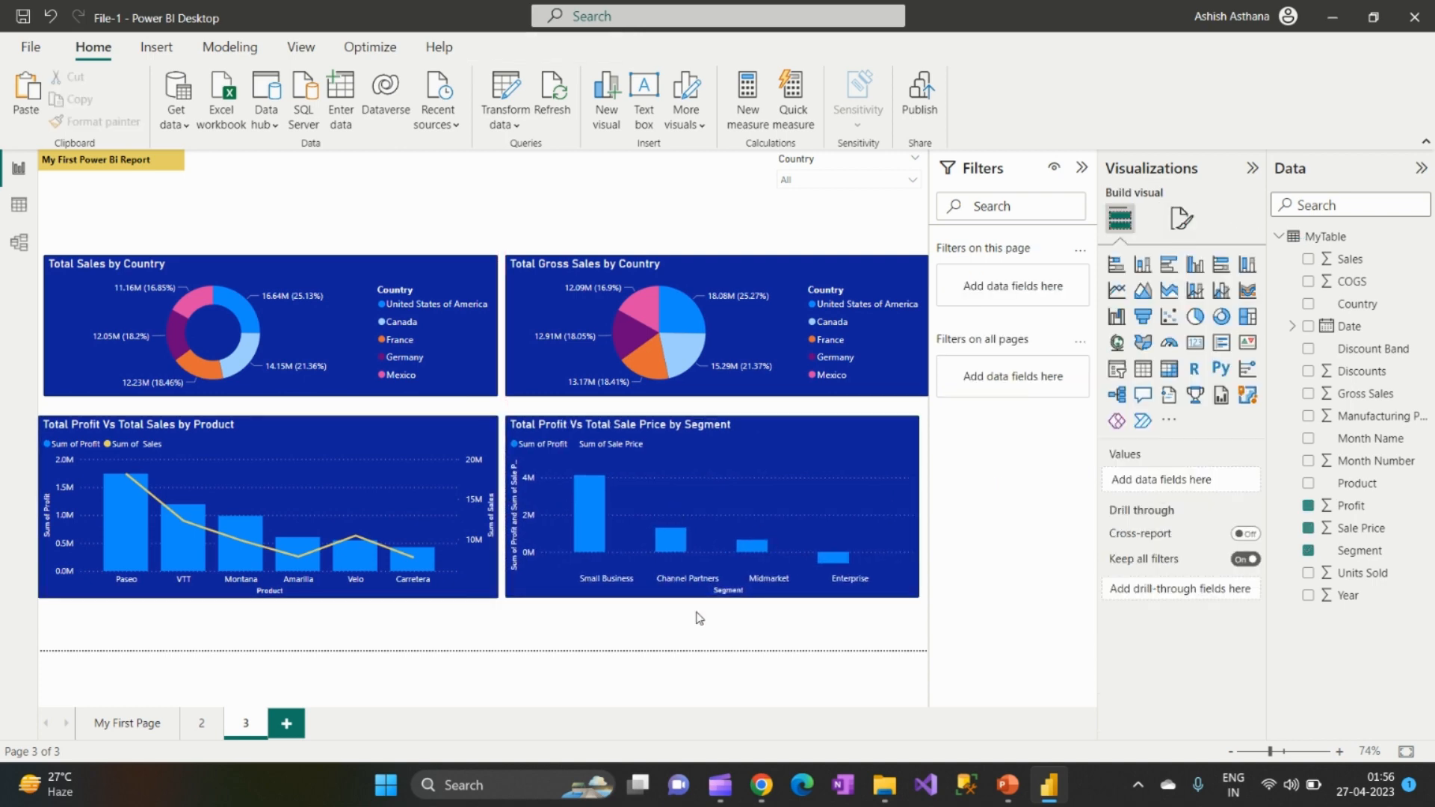
Step: Convert the segment chart to a line and stacked column chart and move Sum of Sale Price to its line y-axis
left_click(832, 510)
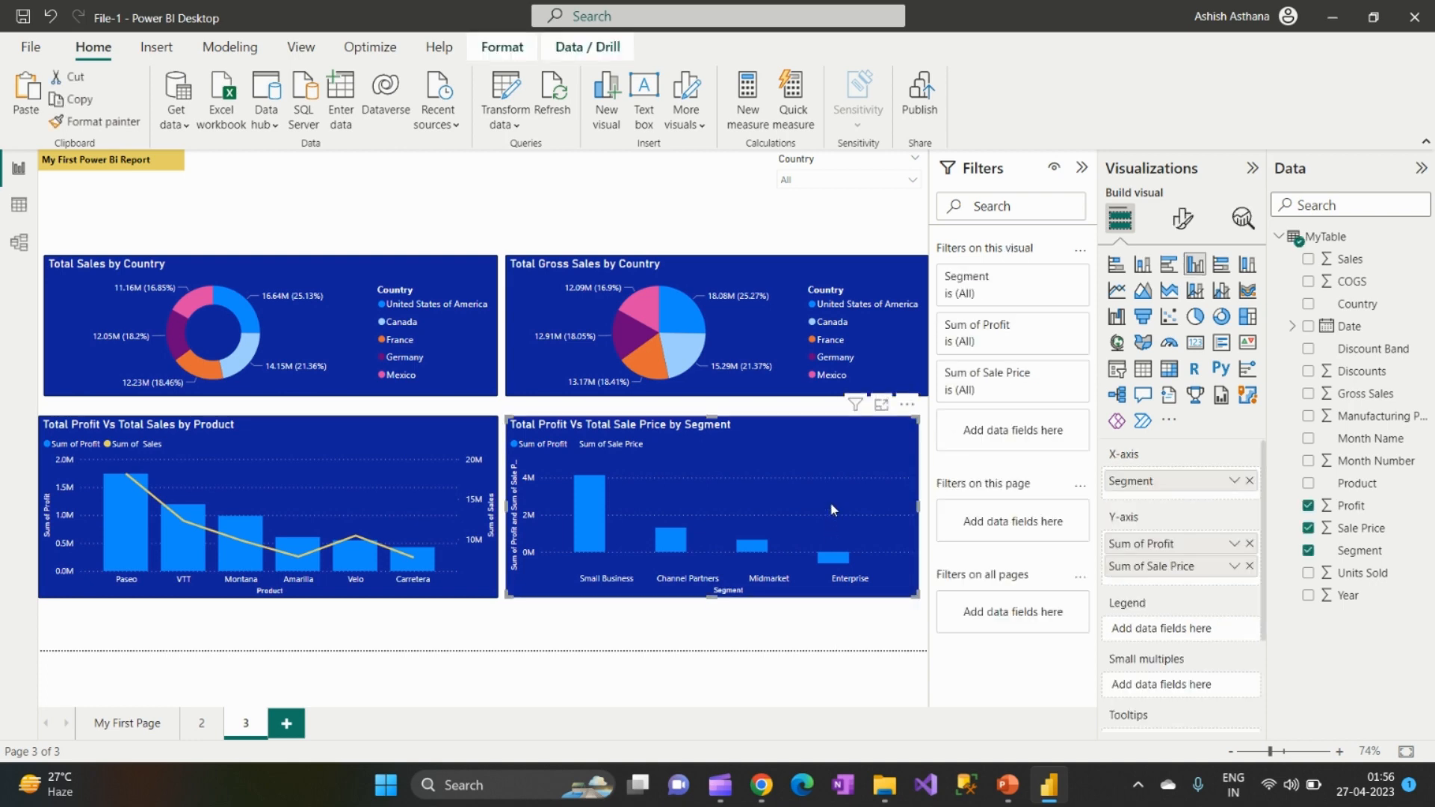
scroll(1159, 595, "down", 3)
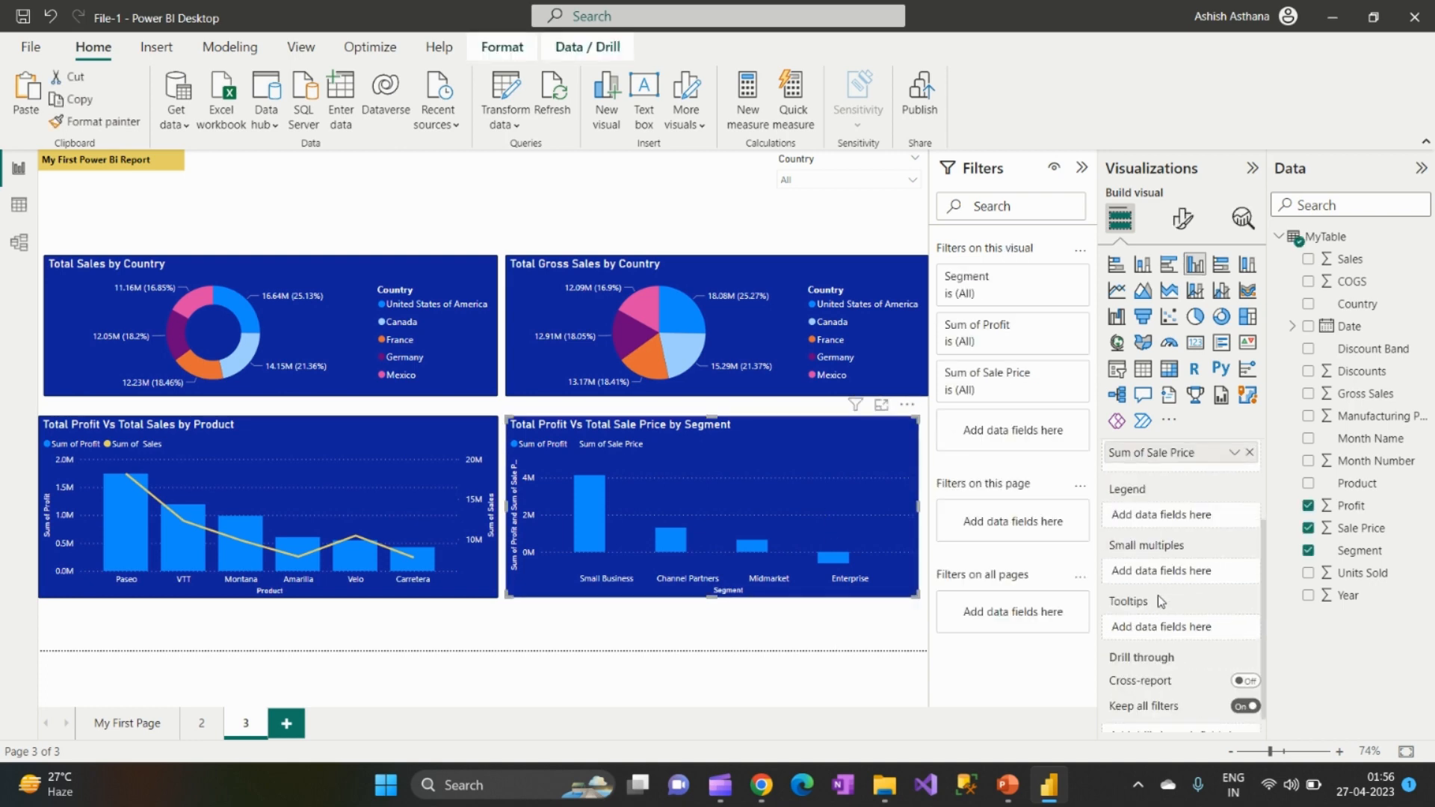
scroll(1159, 595, "up", 2)
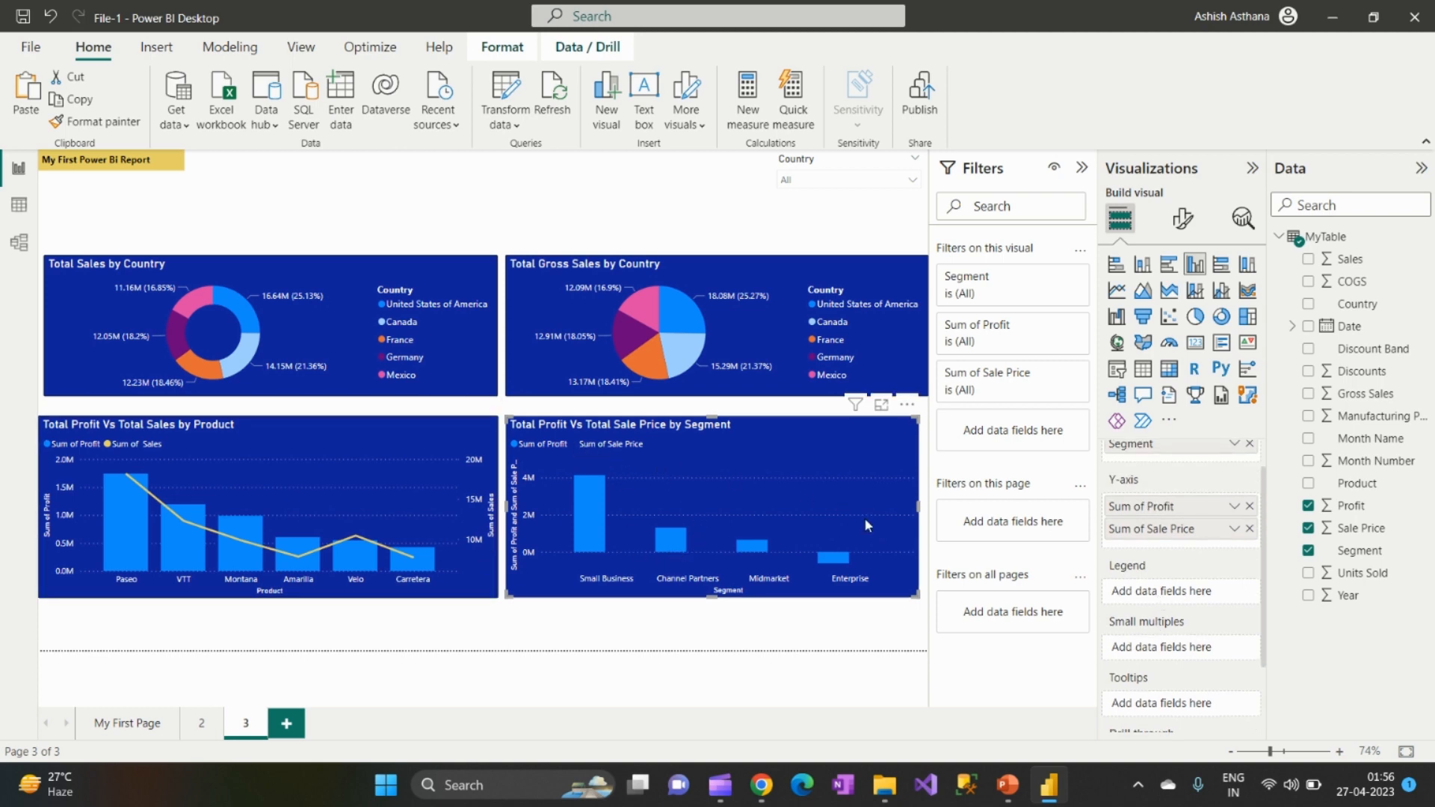
left_click(1195, 292)
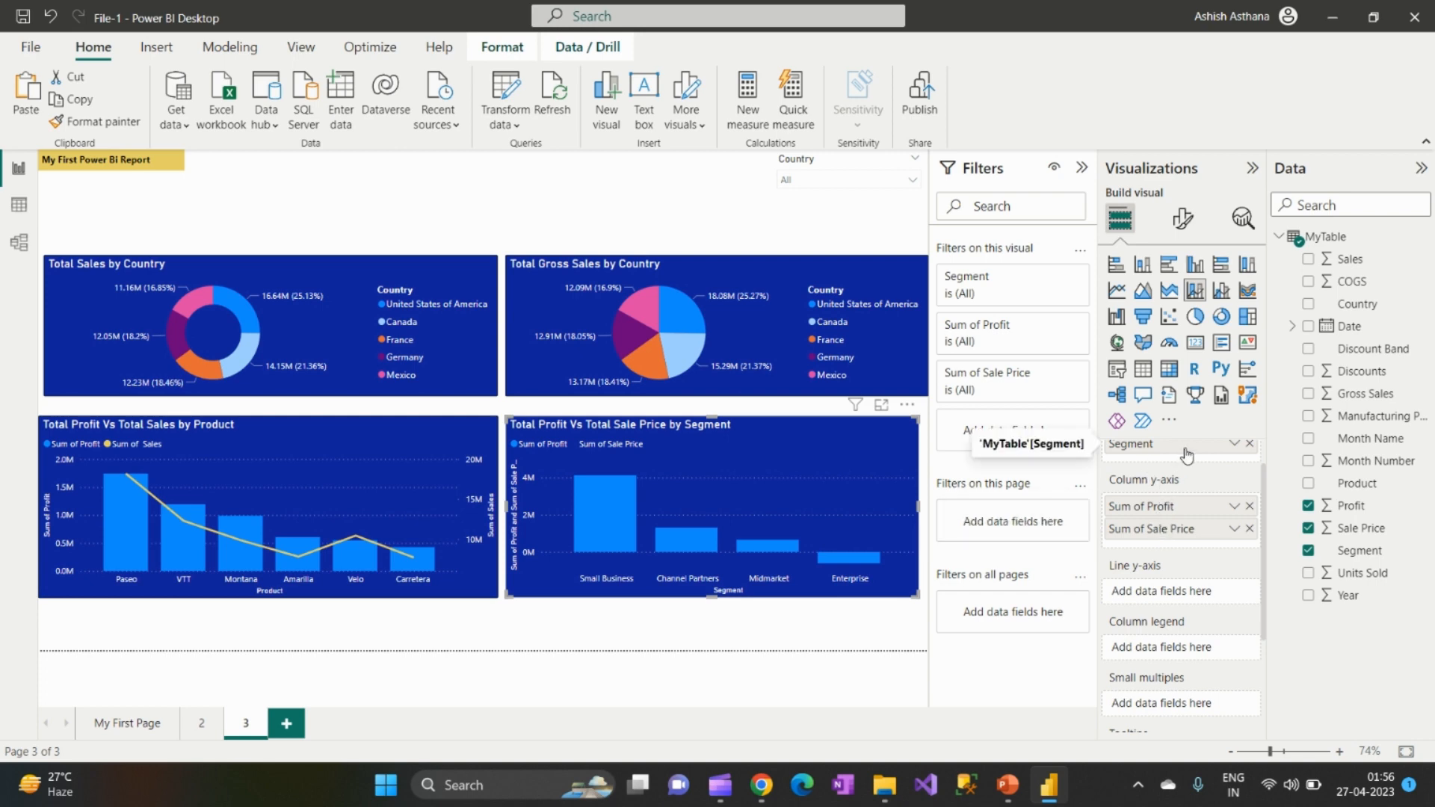
scroll(1186, 455, "down", 1)
scroll(1186, 455, "up", 2)
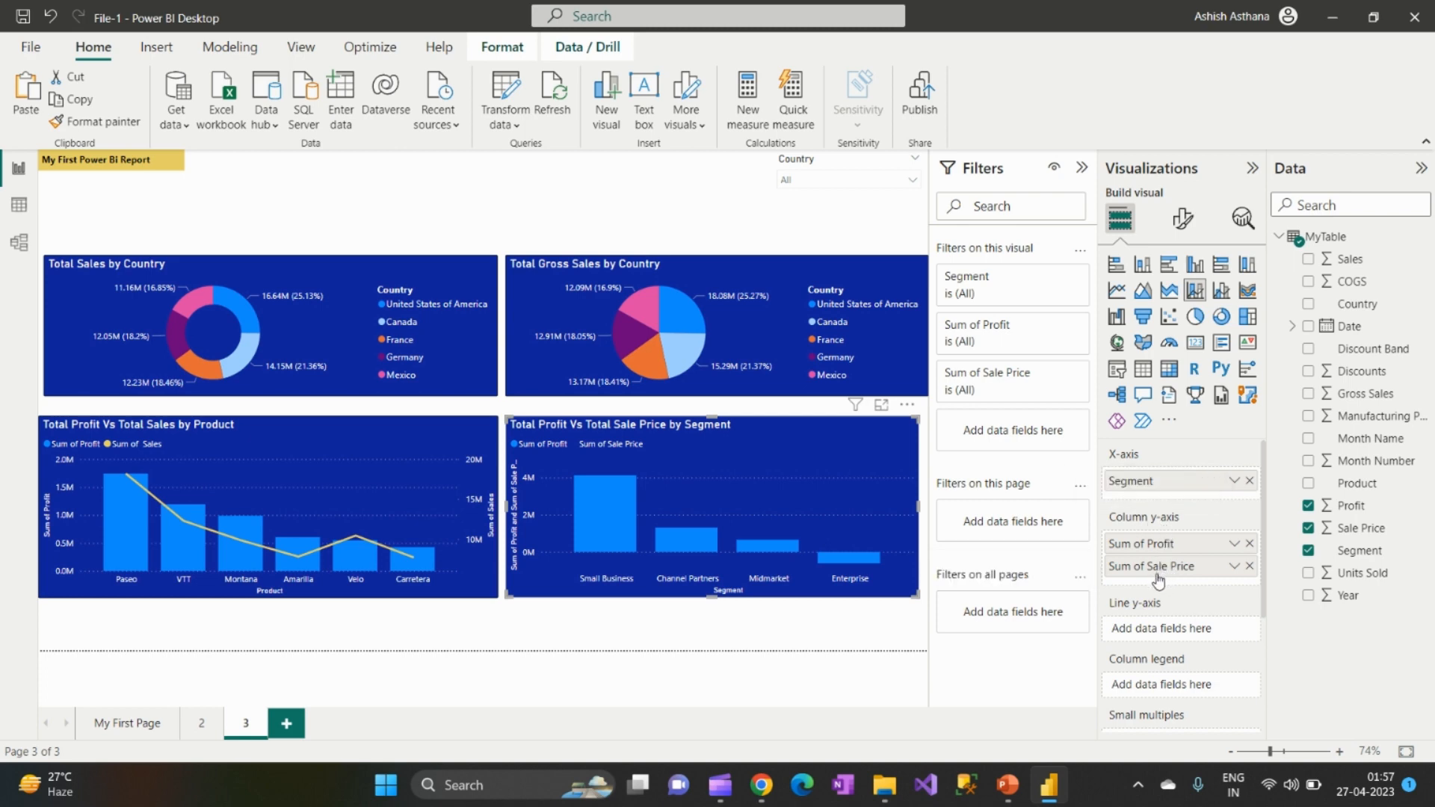
left_click_drag(1168, 574, 1167, 635)
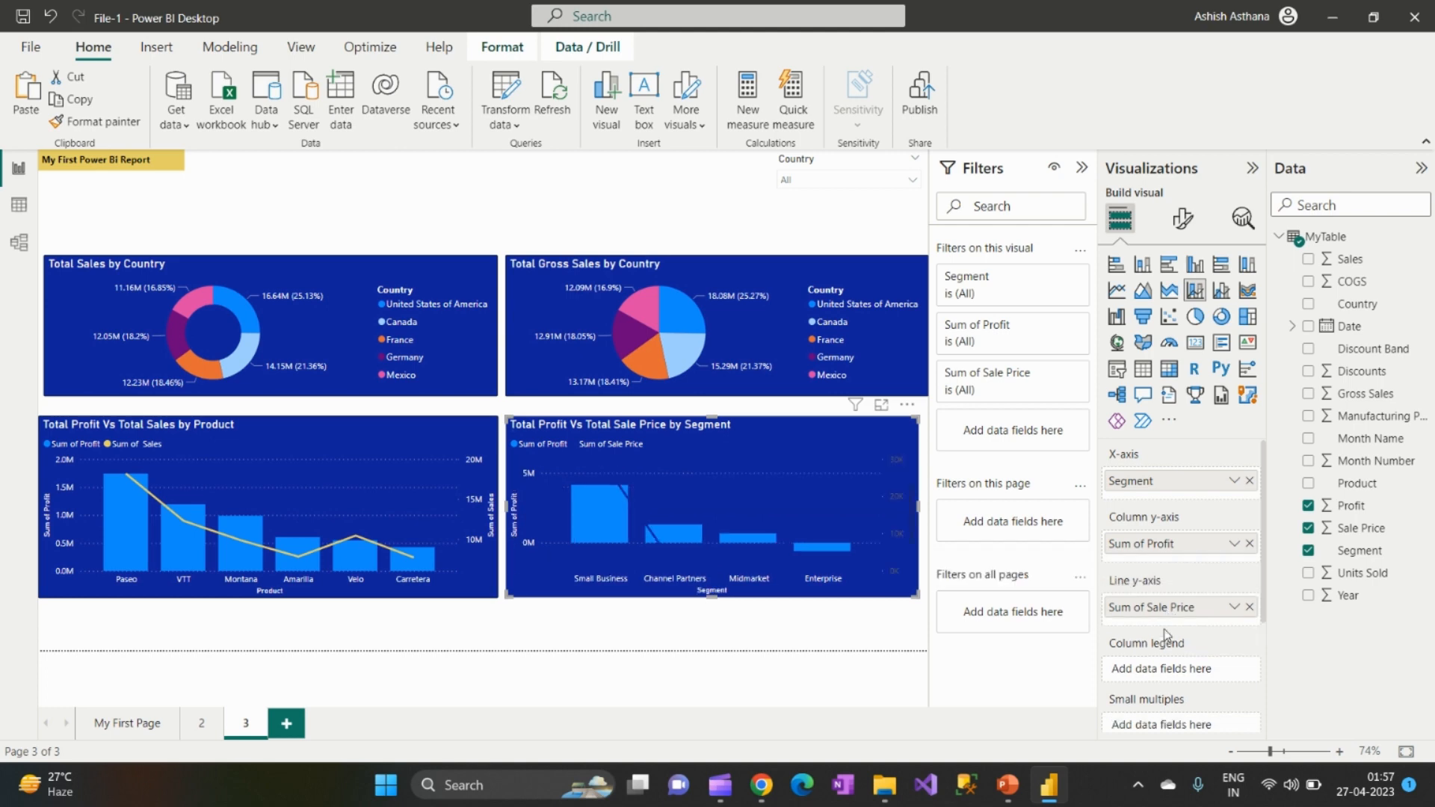
Step: Set the Sum of Sale Price line color in the segment chart to the recently used light gold
left_click(1183, 218)
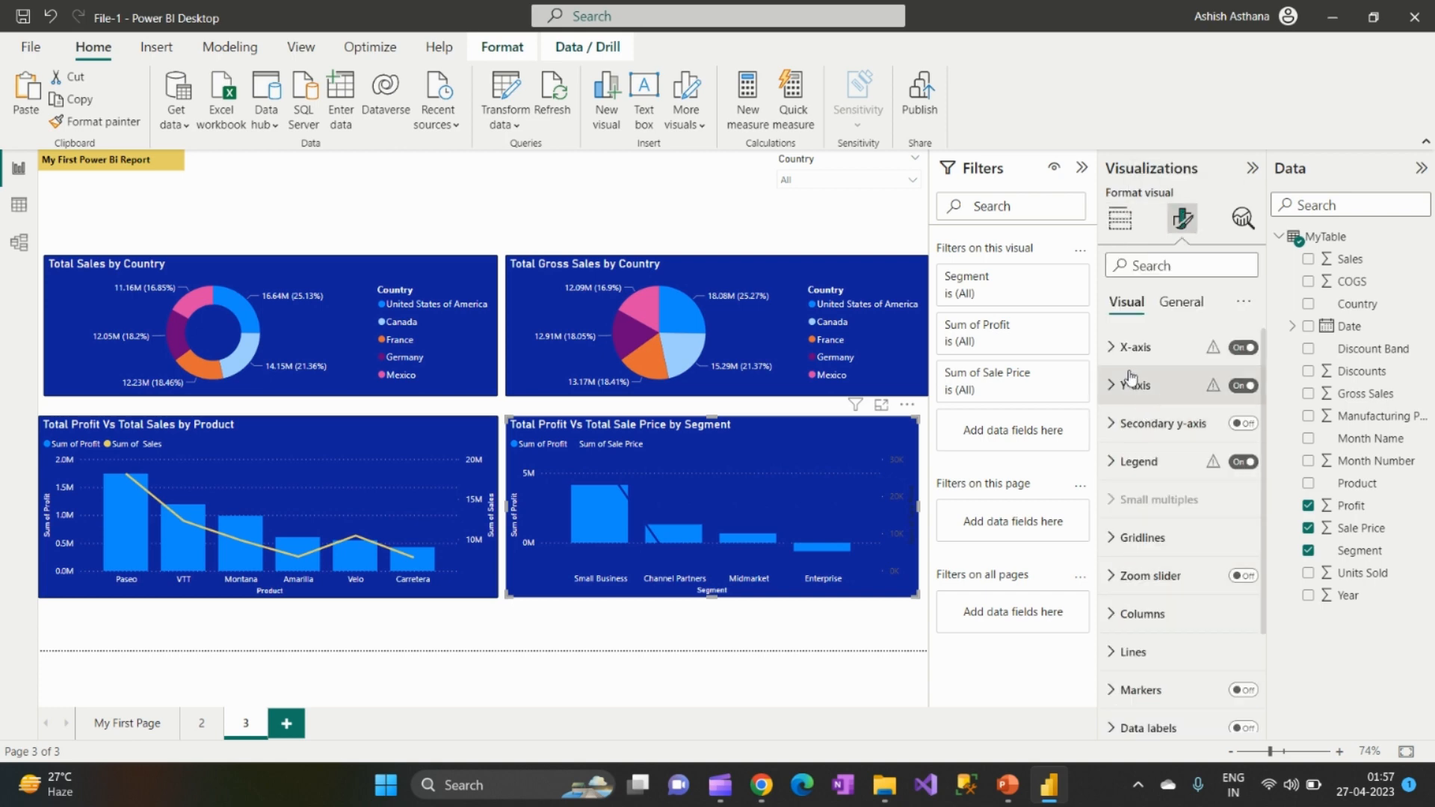
left_click(1114, 653)
scroll(1177, 650, "down", 3)
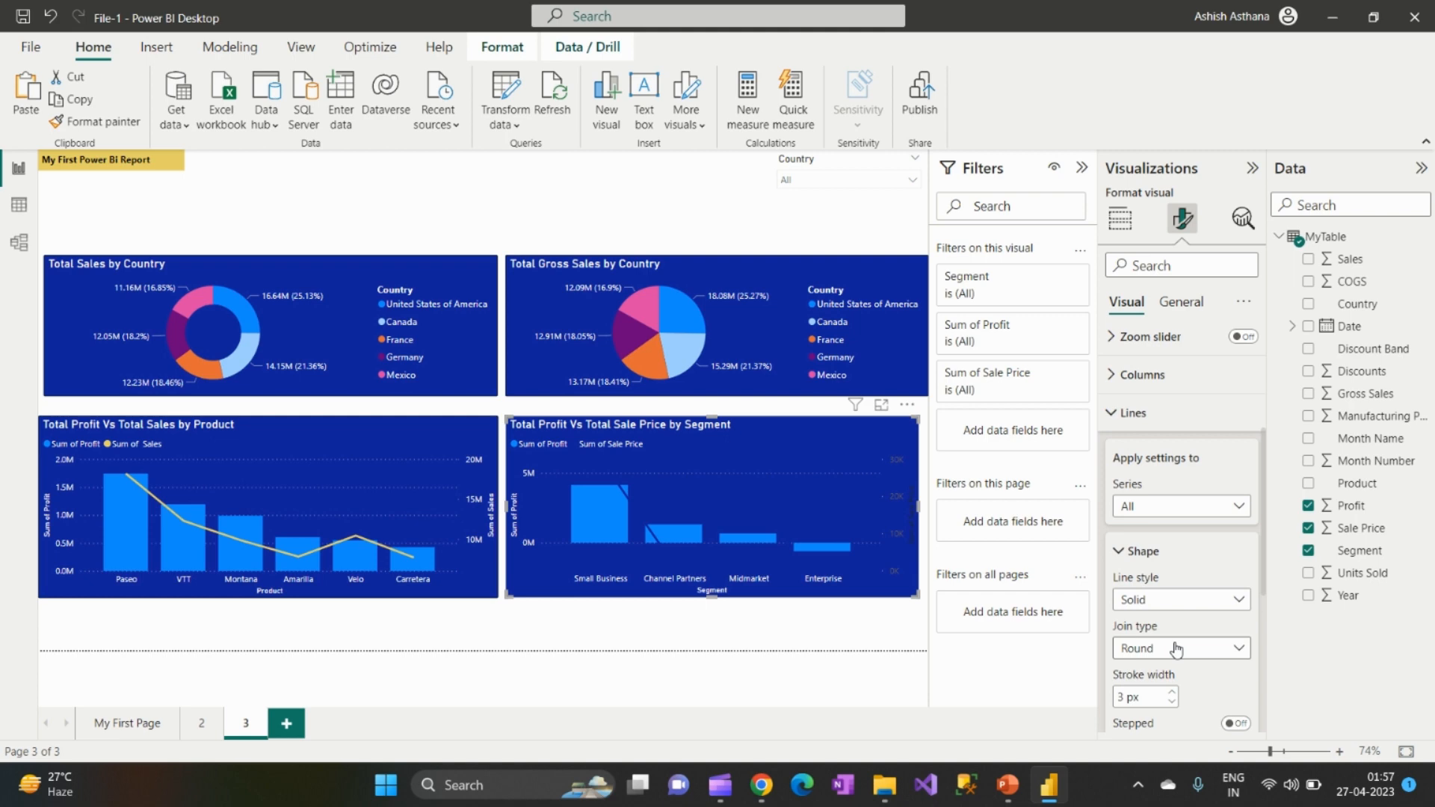
scroll(1177, 649, "down", 2)
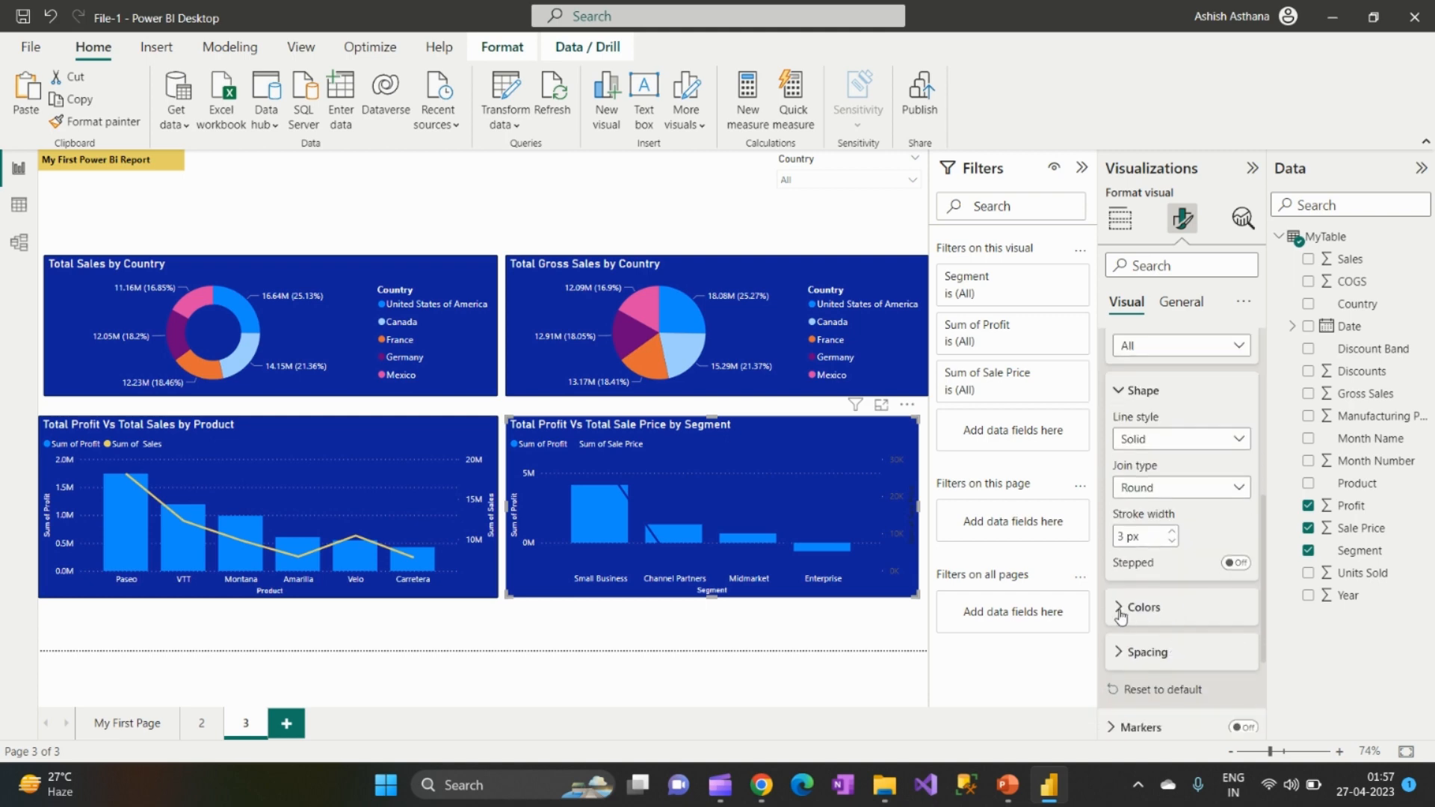
left_click(1120, 608)
left_click(1149, 658)
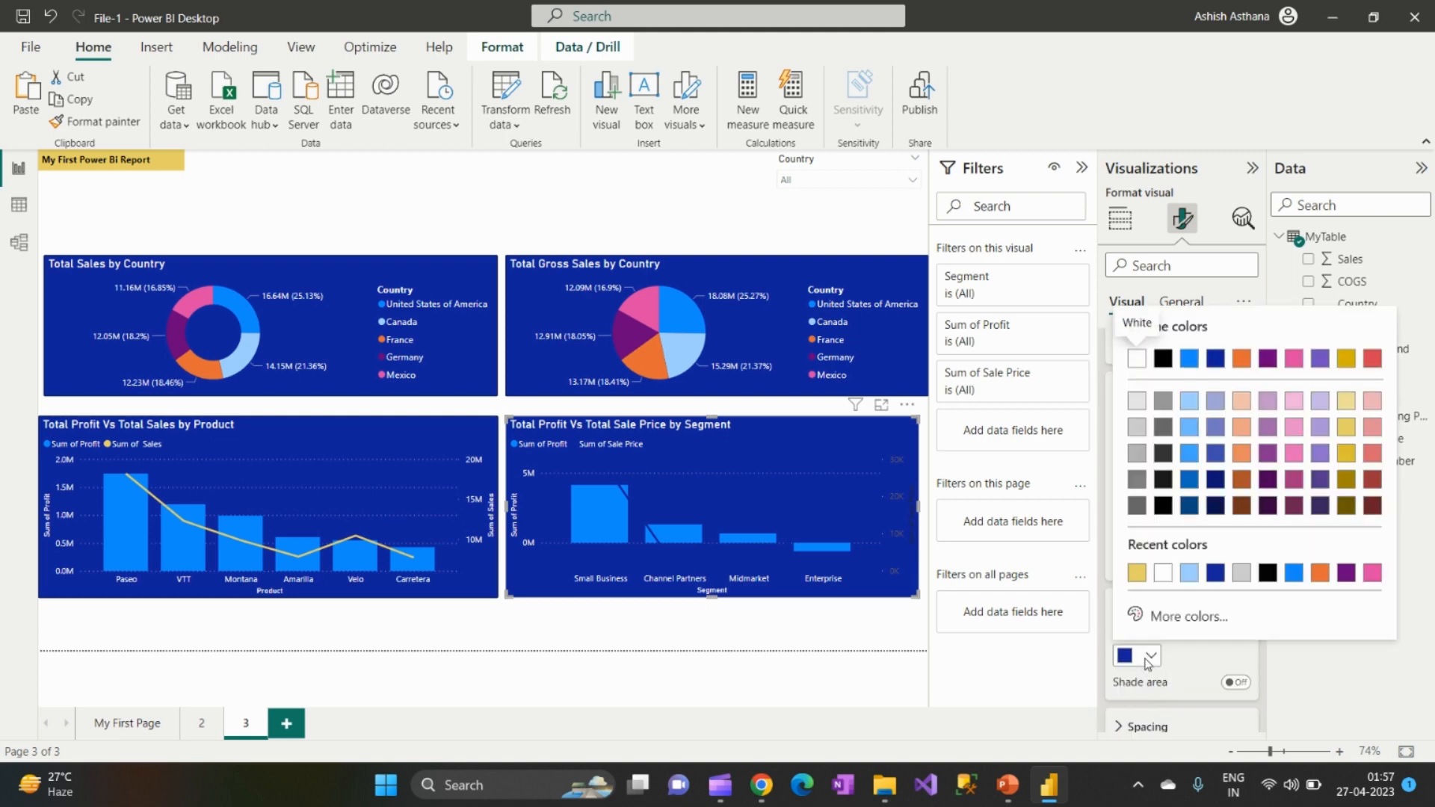
left_click(1136, 575)
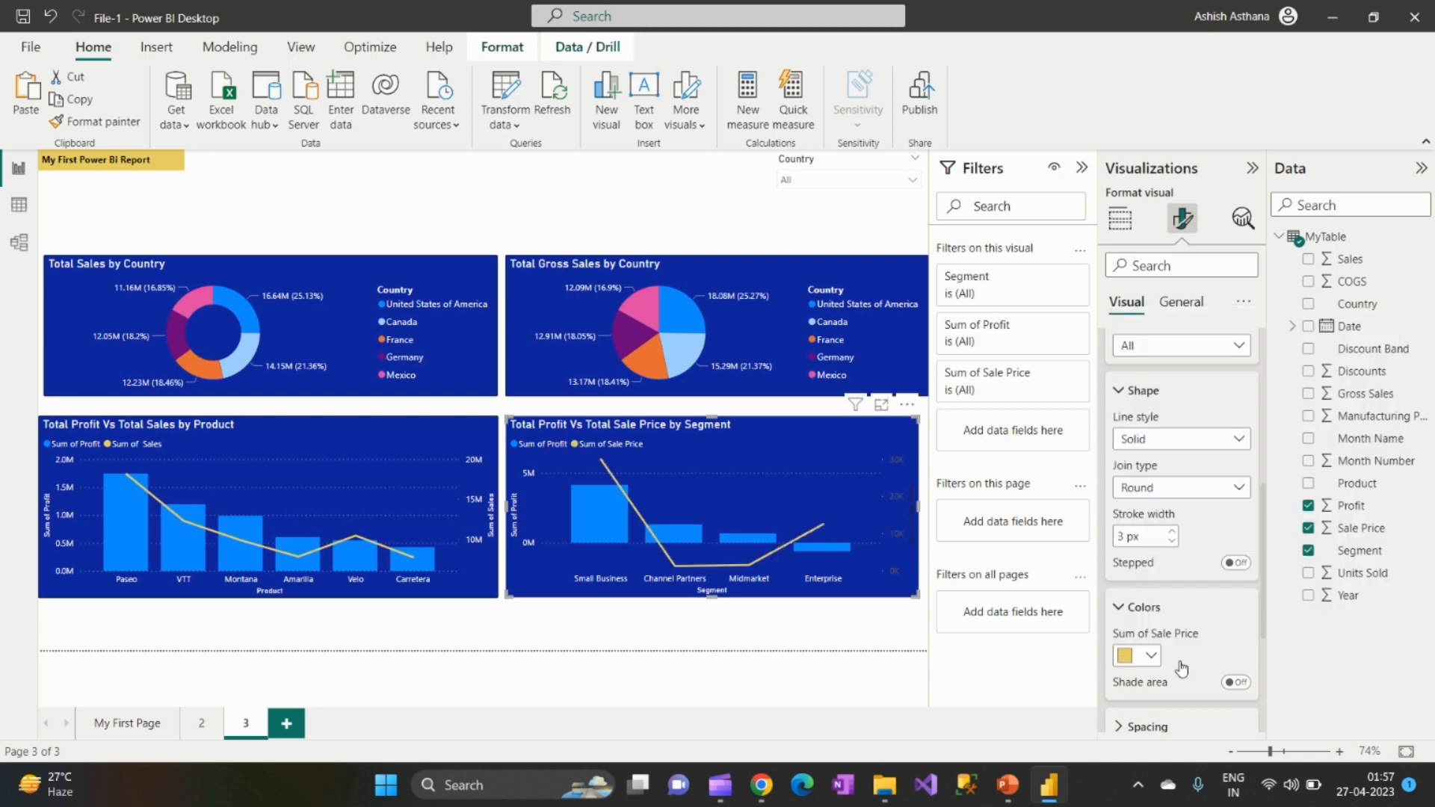
Step: Review the segment chart's column color settings and its Y-axis range and values settings
scroll(1196, 670, "down", 3)
scroll(1195, 675, "up", 5)
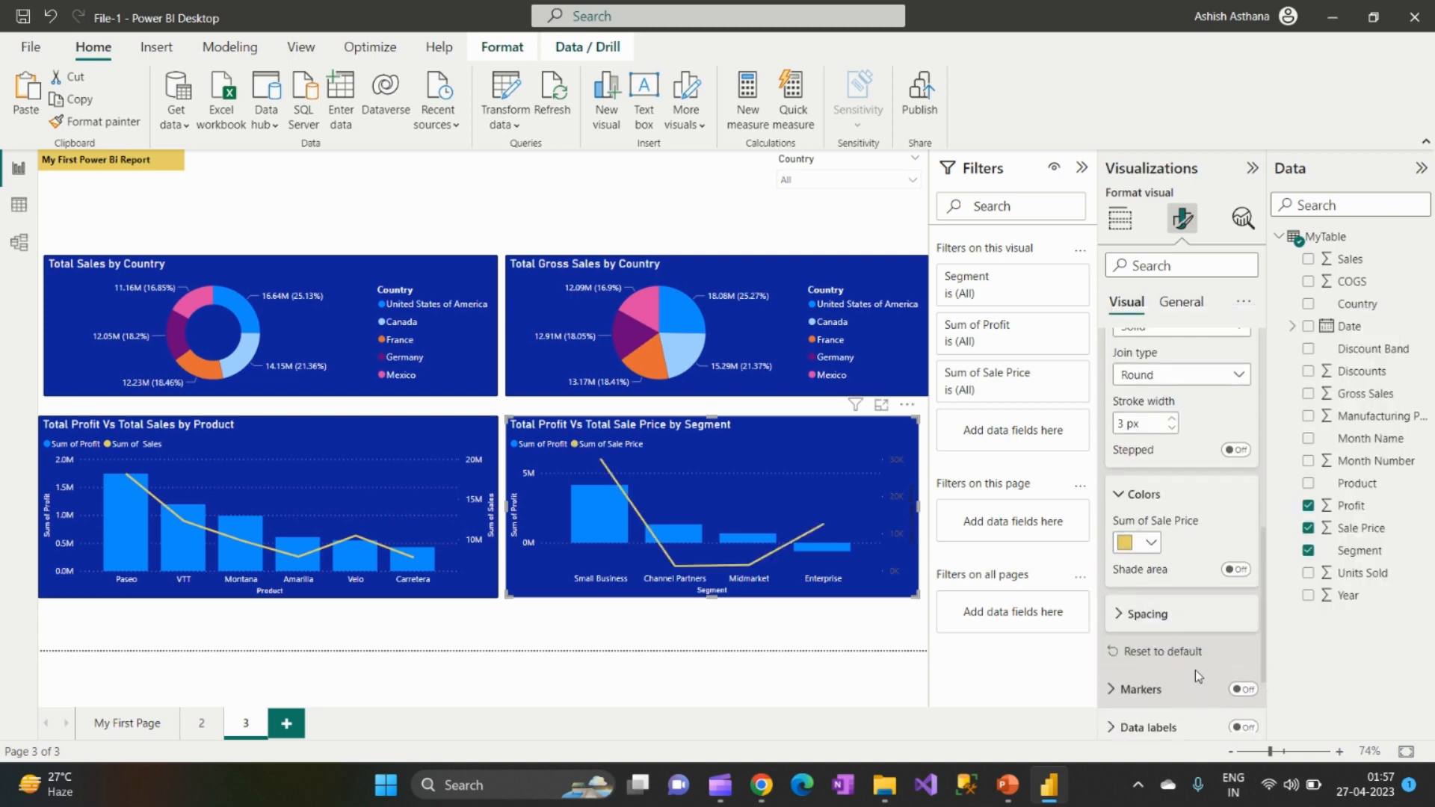
scroll(1195, 670, "up", 3)
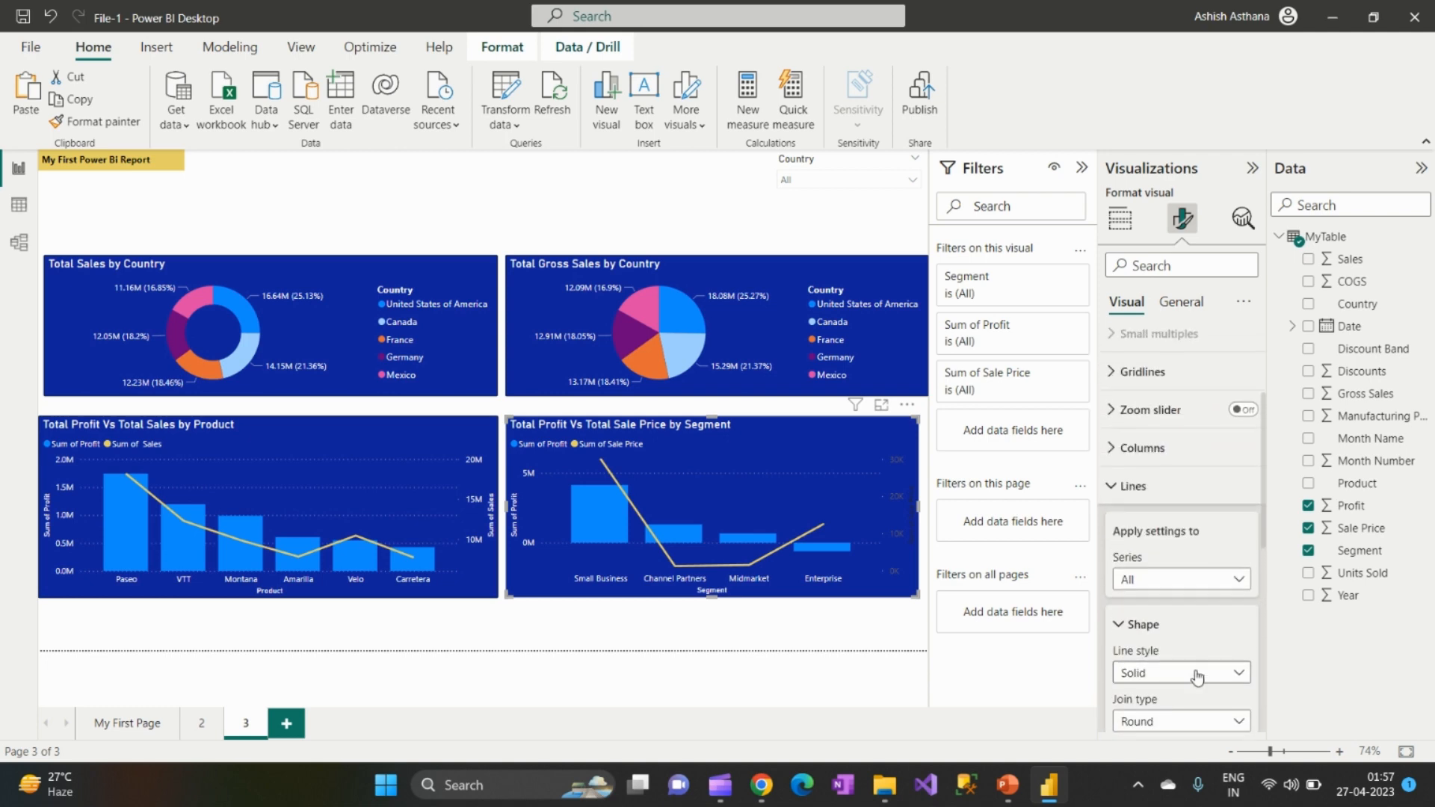
scroll(1196, 670, "up", 1)
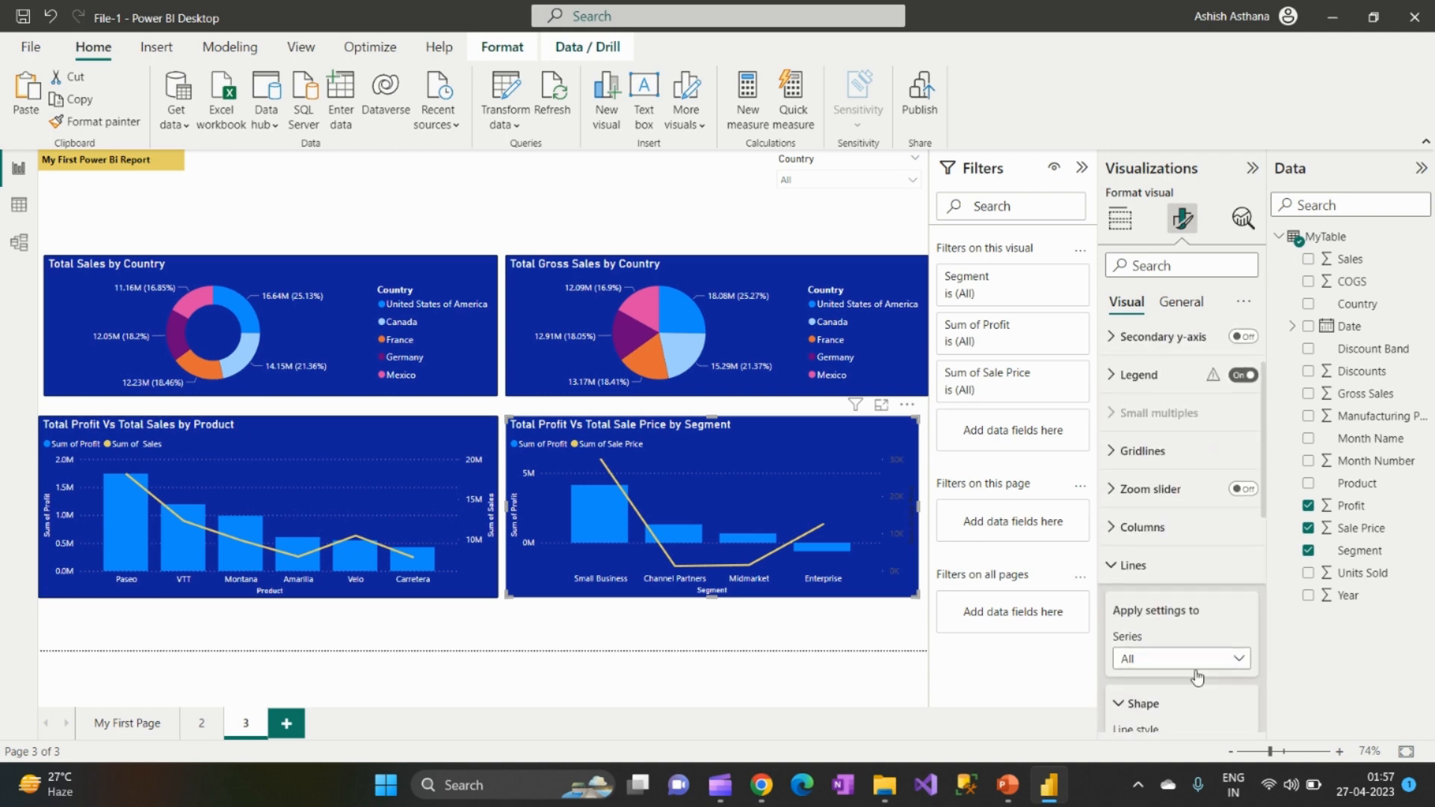
left_click(1116, 529)
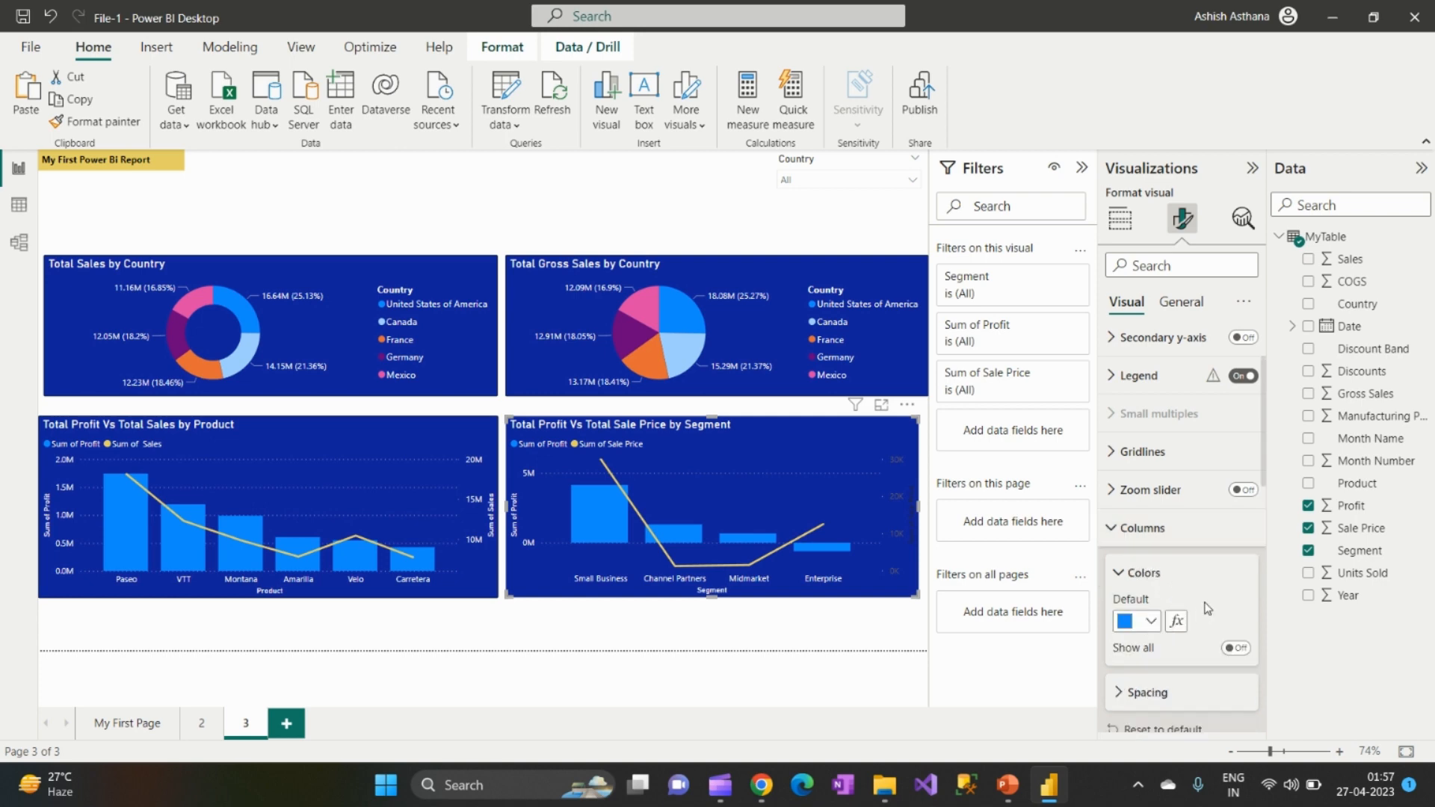
scroll(1208, 608, "down", 2)
scroll(1208, 608, "up", 2)
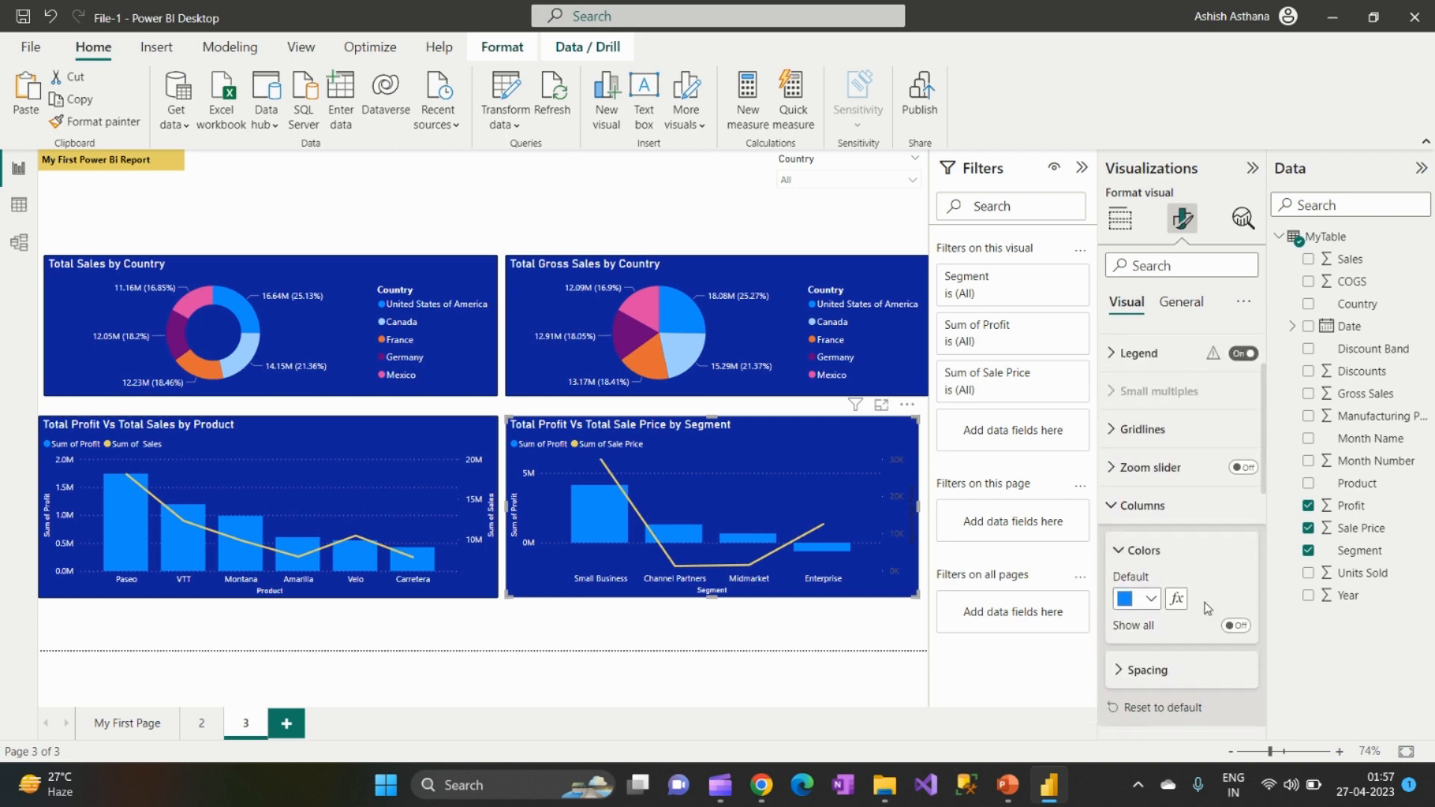
scroll(1209, 609, "up", 2)
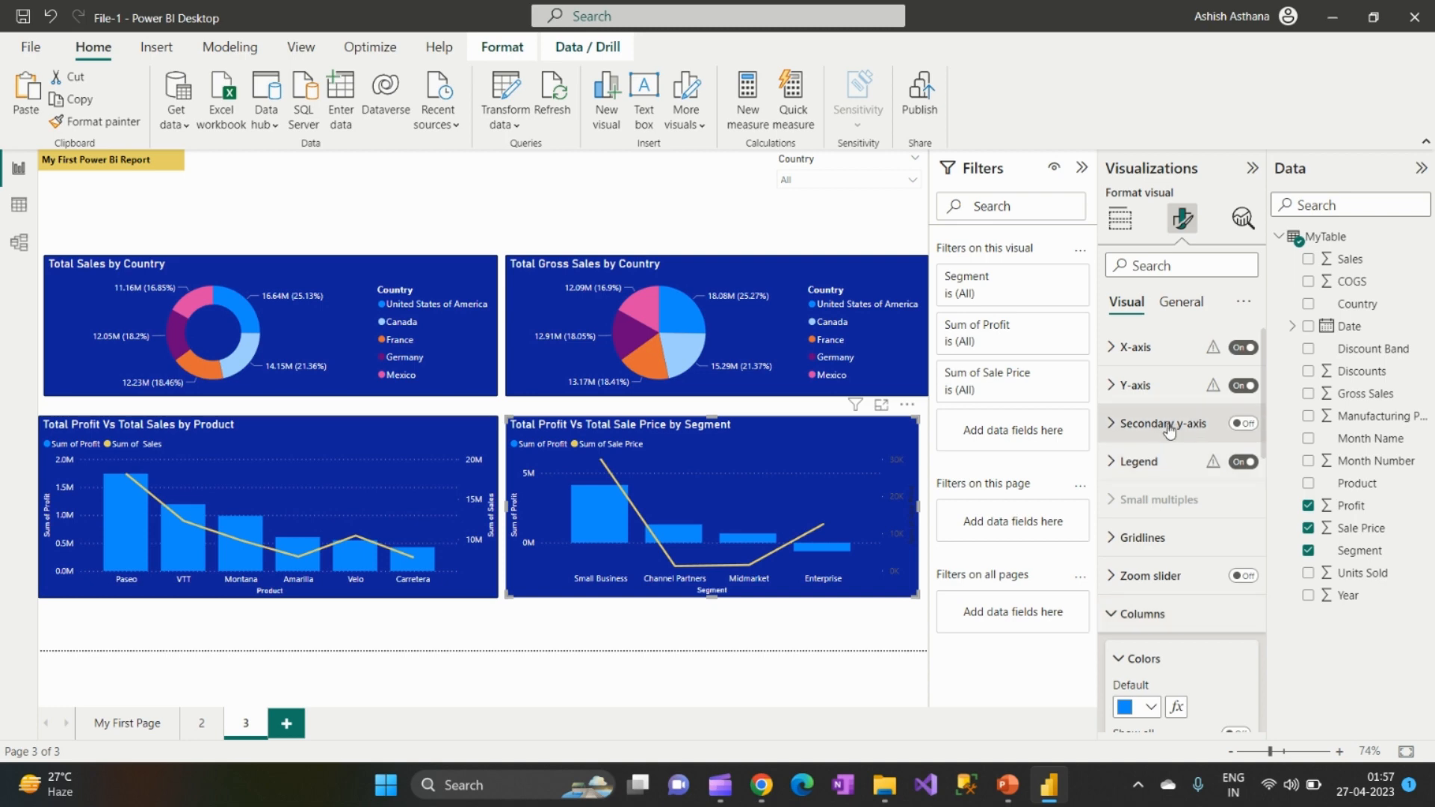
left_click(1116, 389)
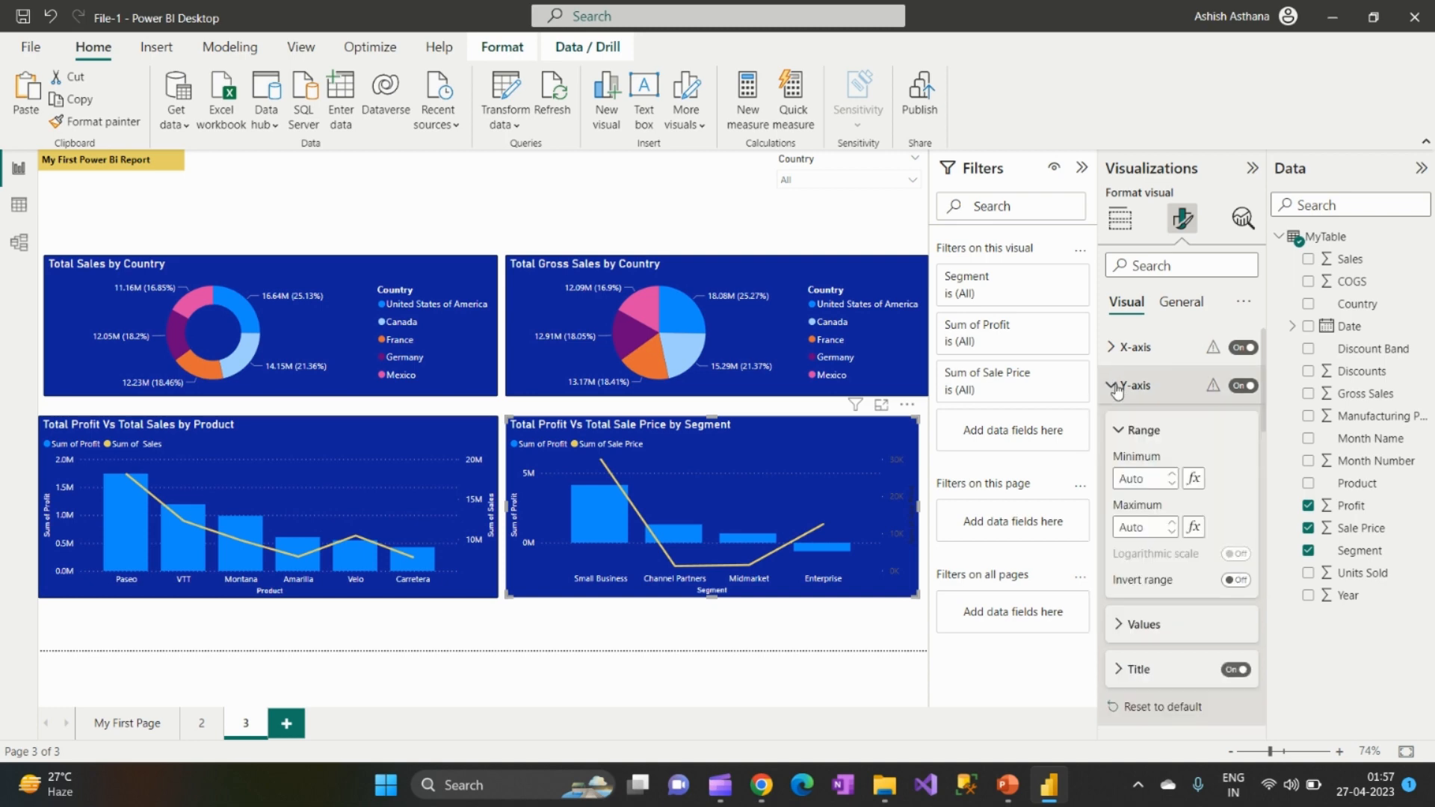
scroll(1182, 509, "down", 4)
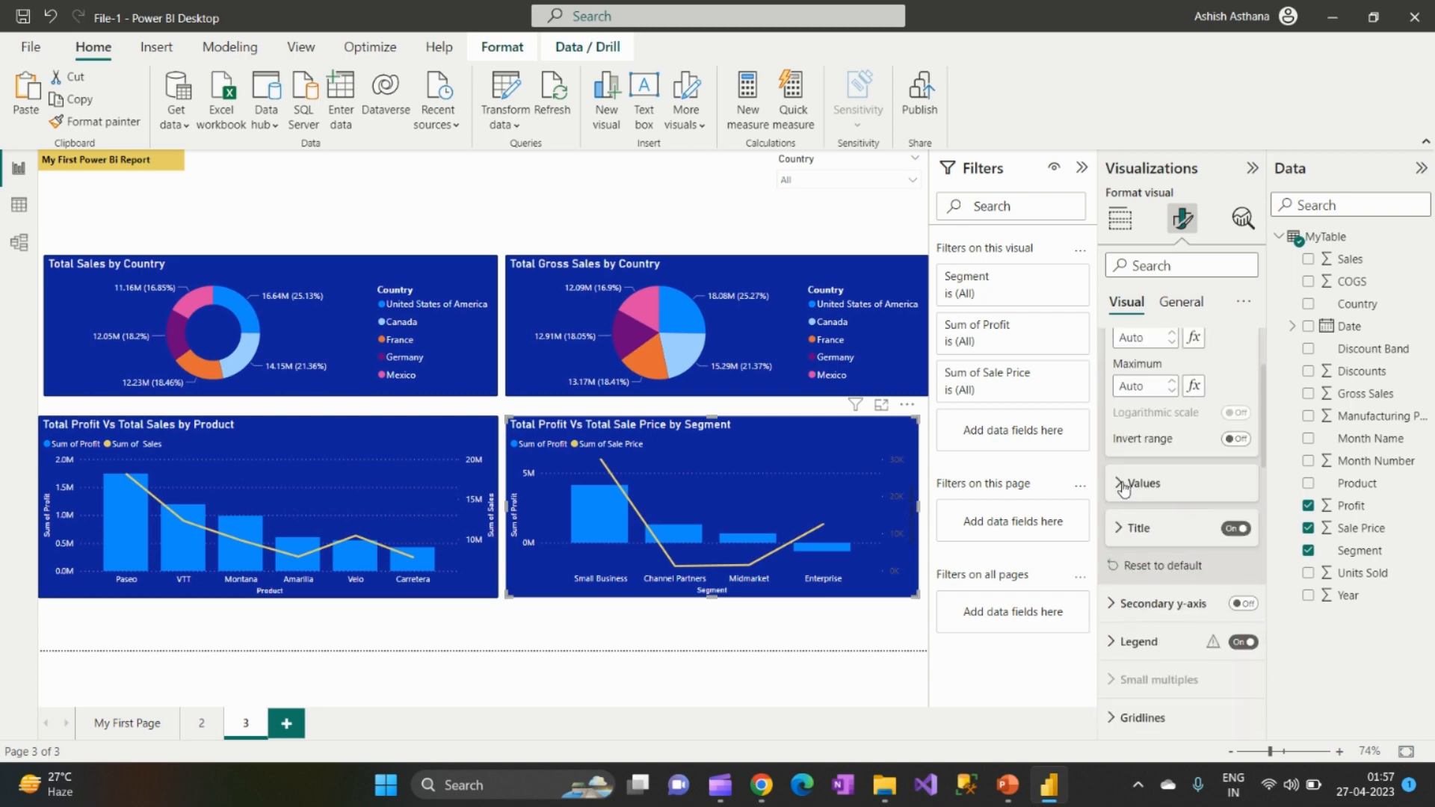
left_click(1124, 486)
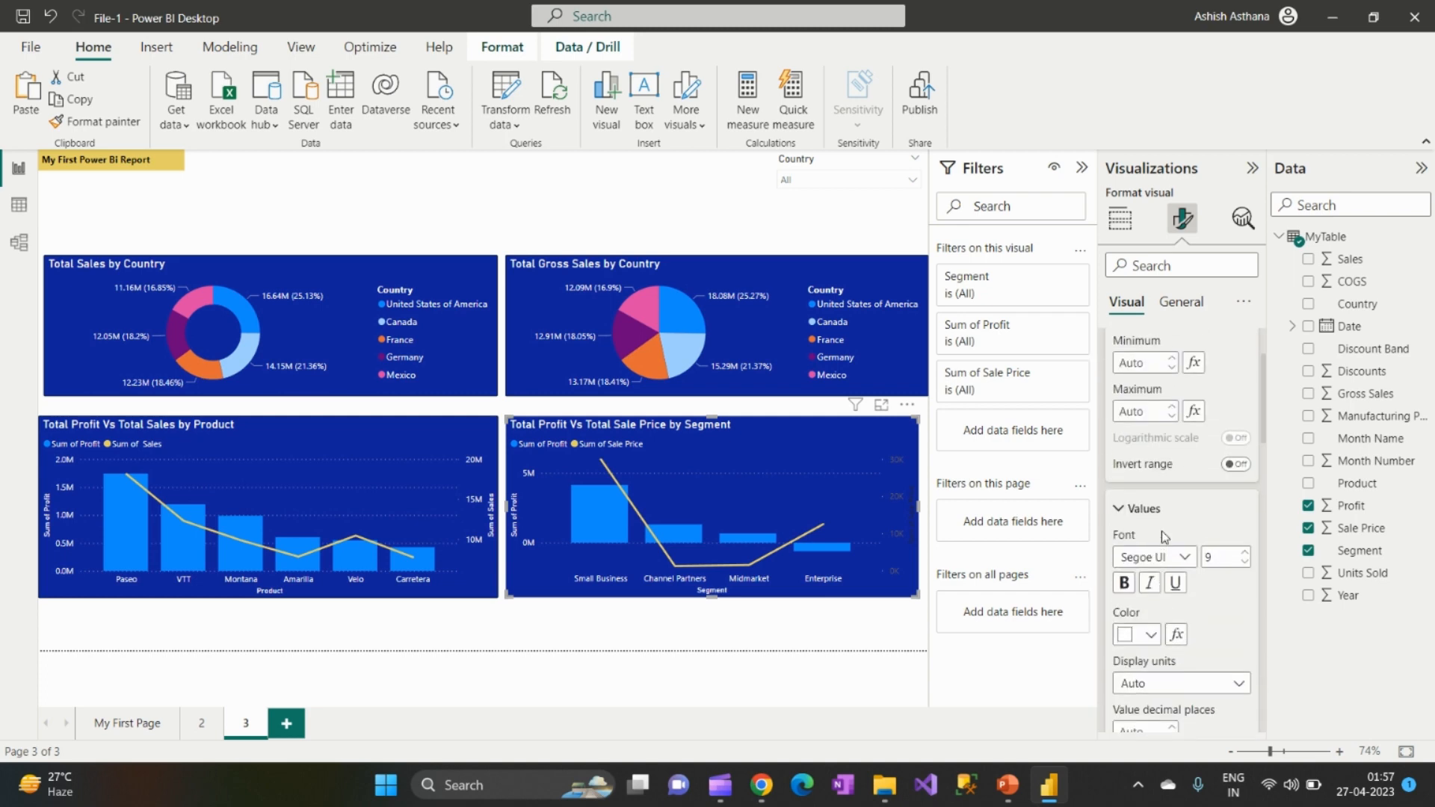
scroll(1167, 393, "up", 3)
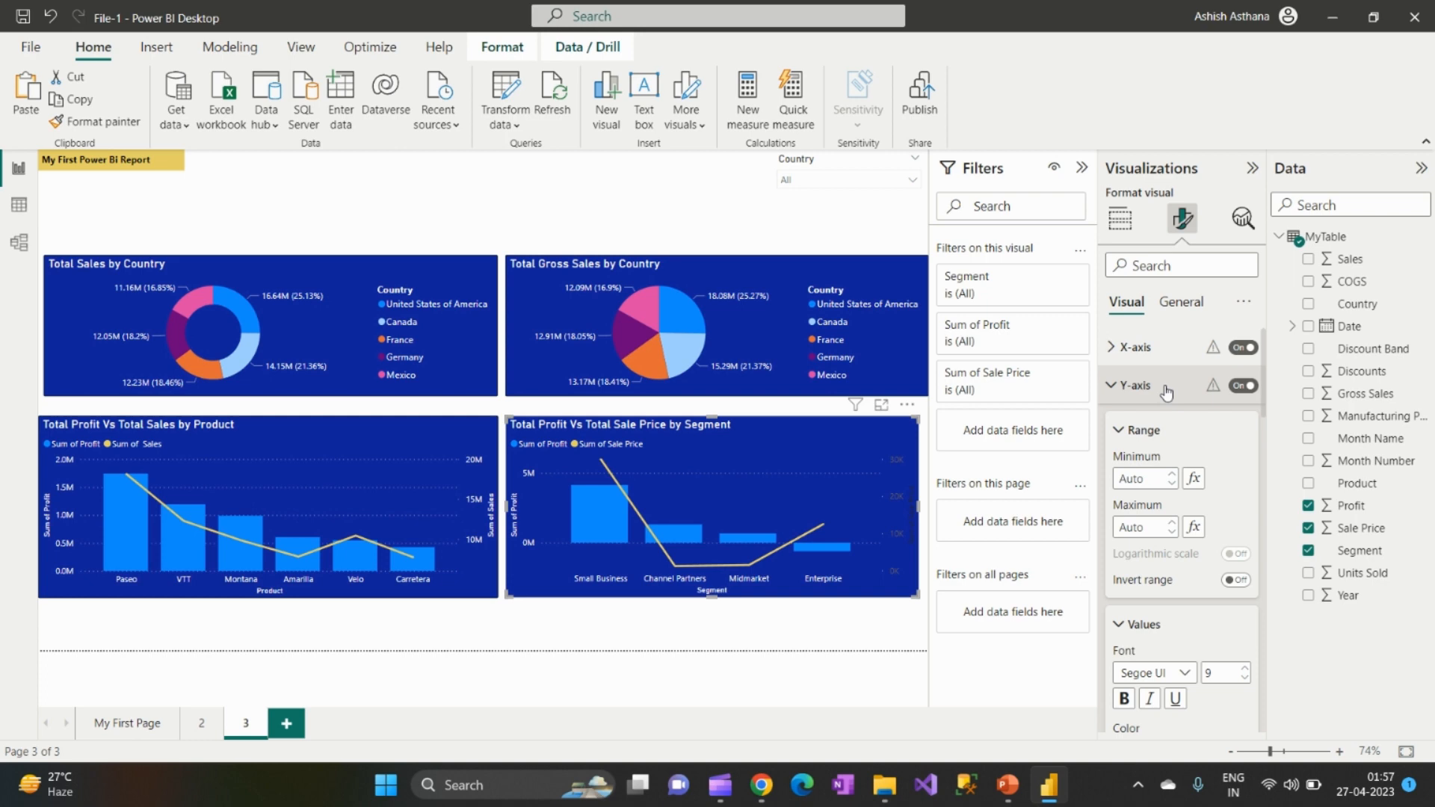
left_click(1123, 388)
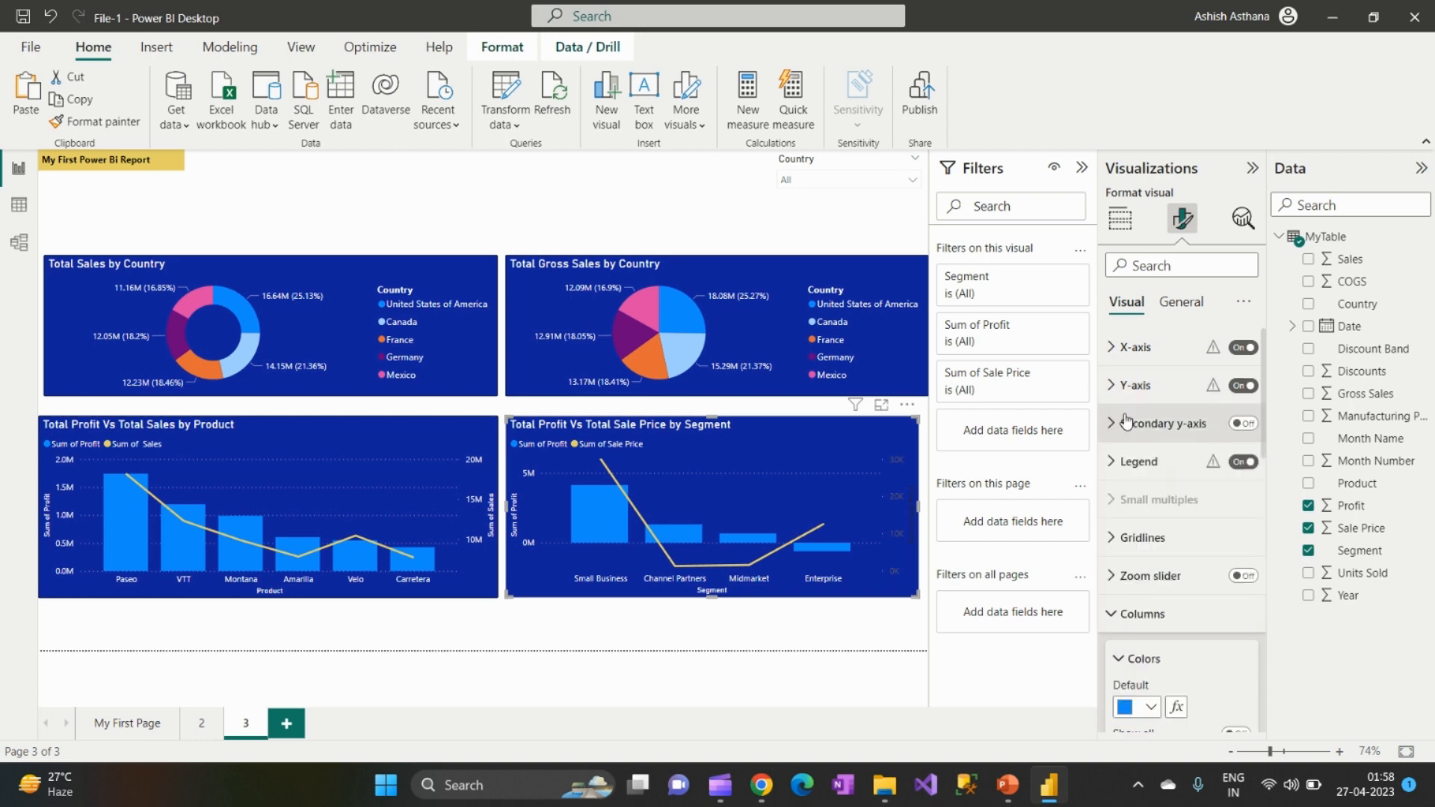
Step: Turn on the segment chart's secondary Y-axis, set its values color to white, and deselect the chart
left_click(1241, 425)
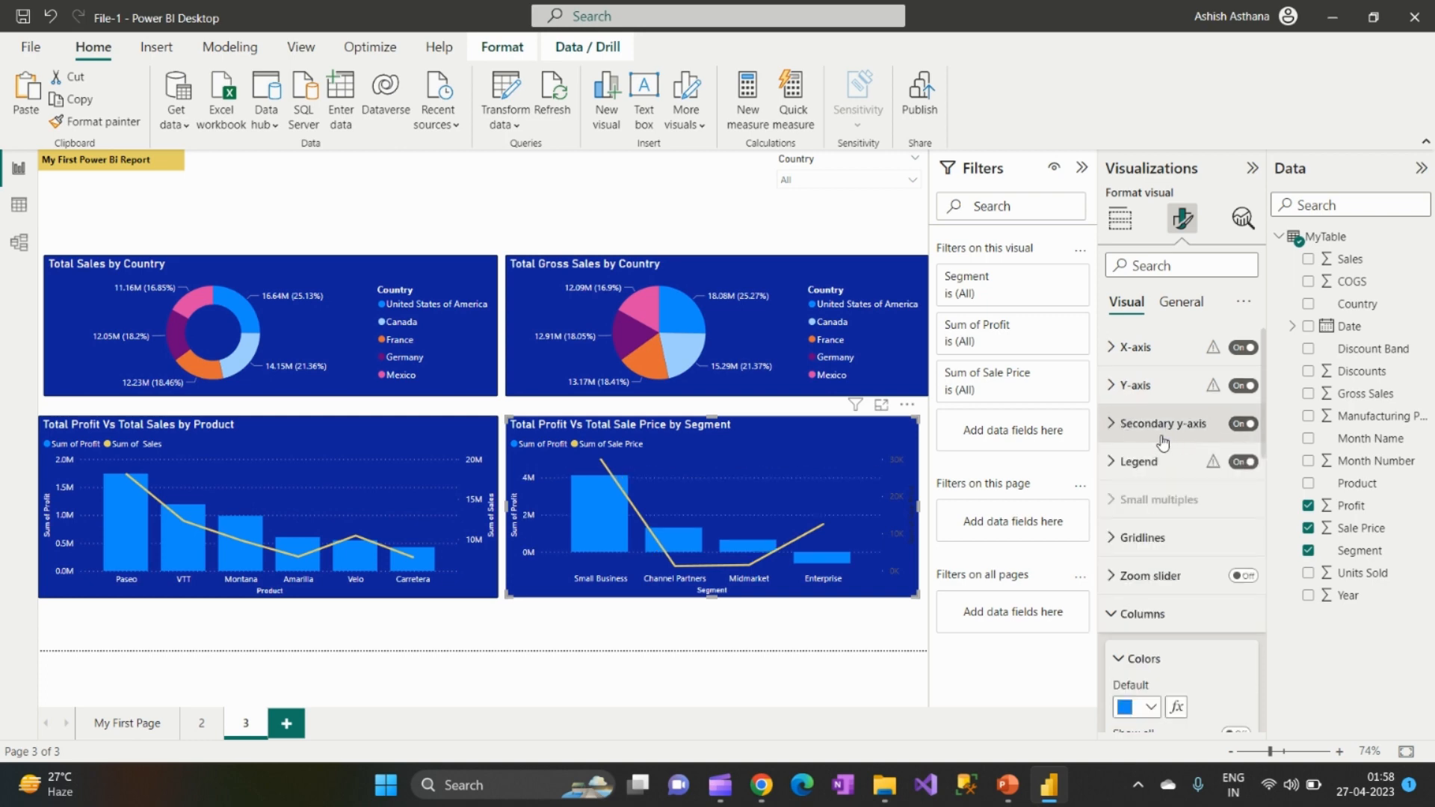
left_click(1113, 423)
scroll(1127, 502, "down", 5)
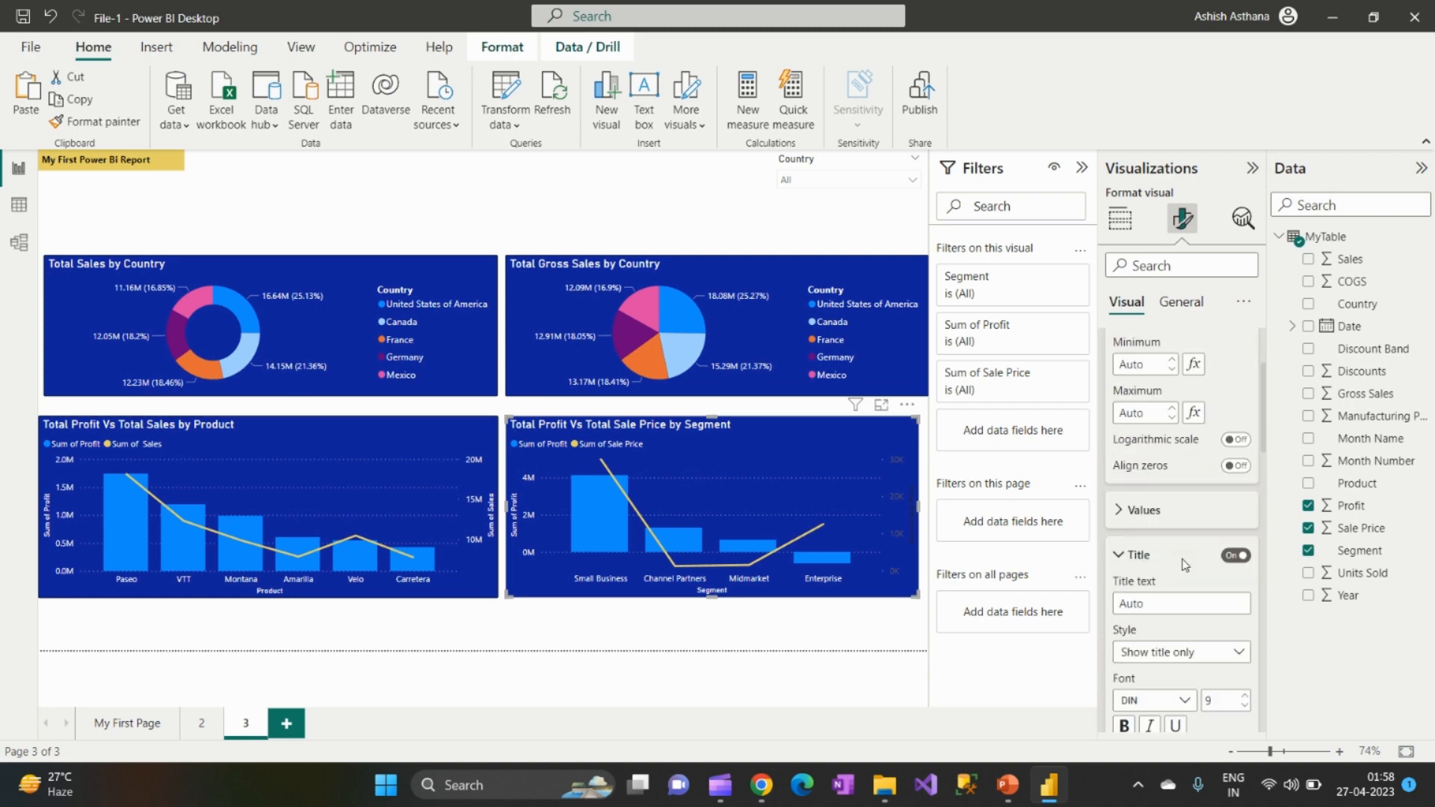
left_click(1120, 474)
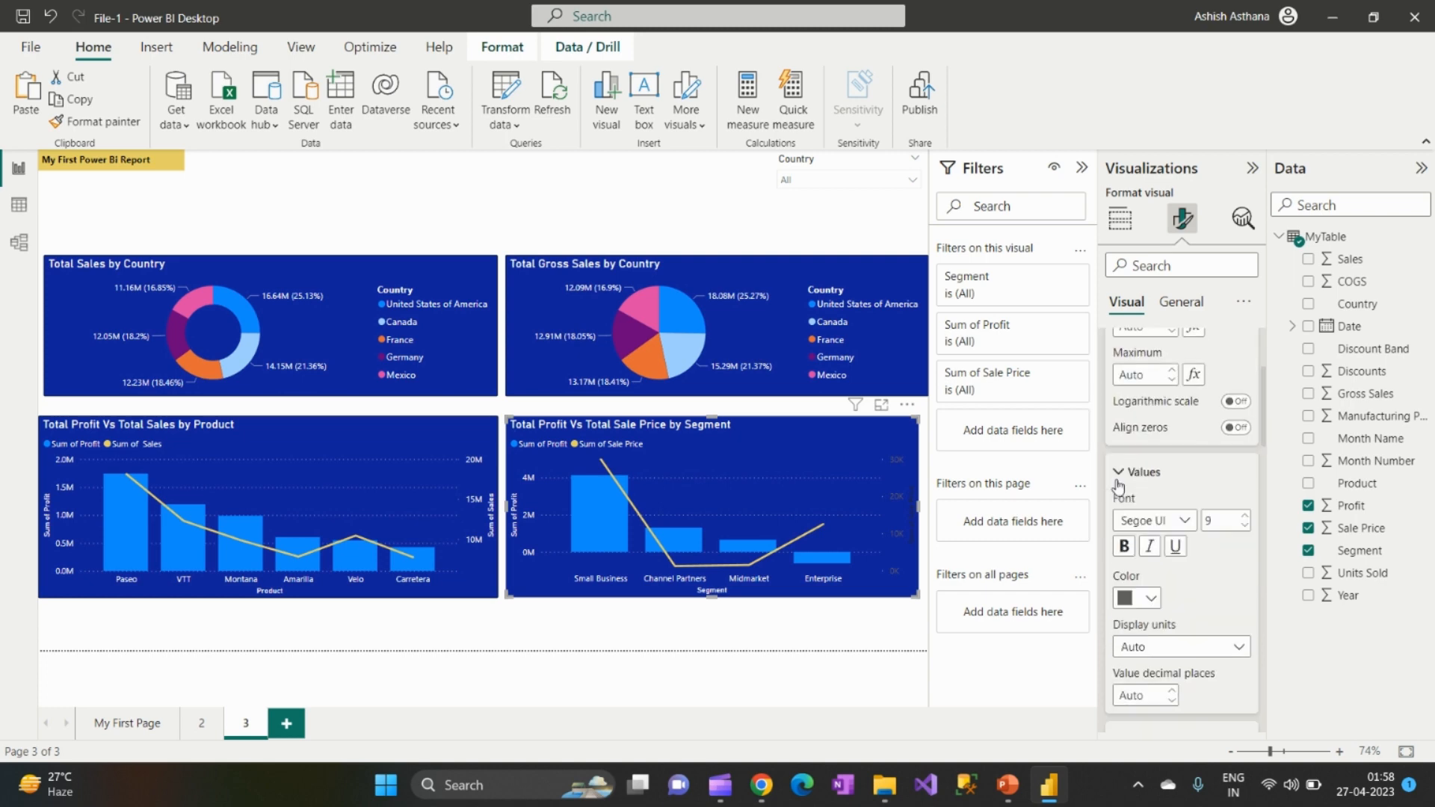
left_click(1149, 603)
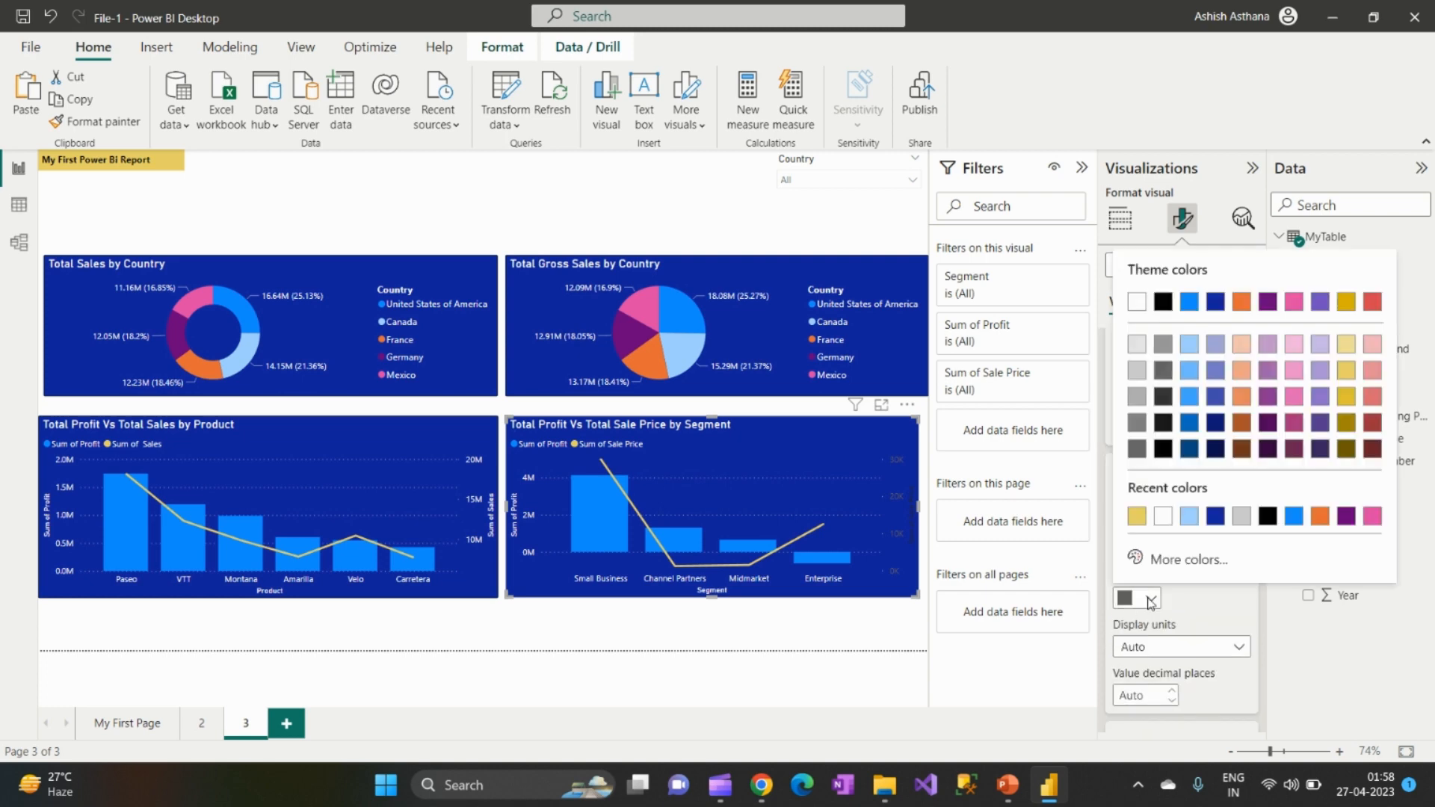
left_click(1158, 521)
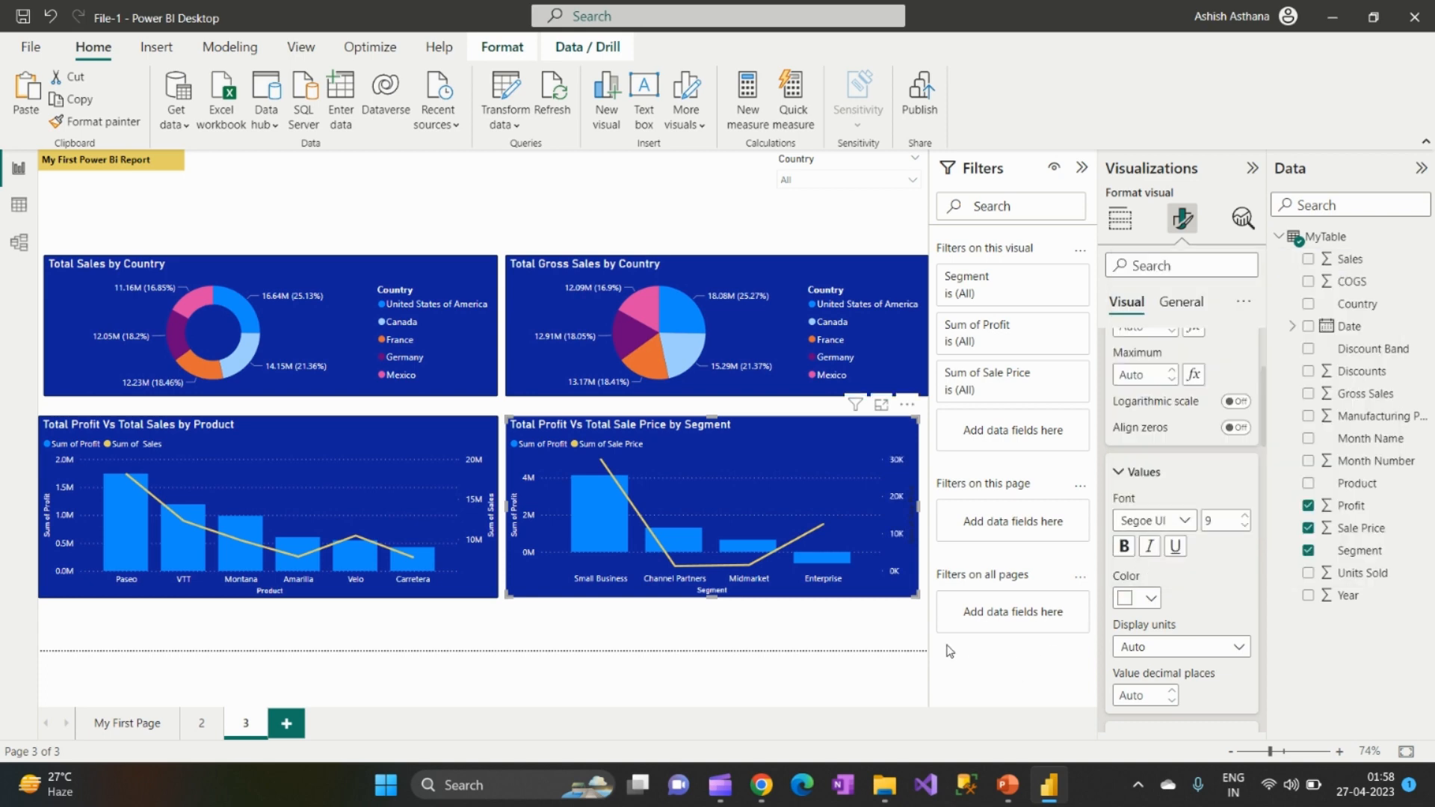
left_click(740, 630)
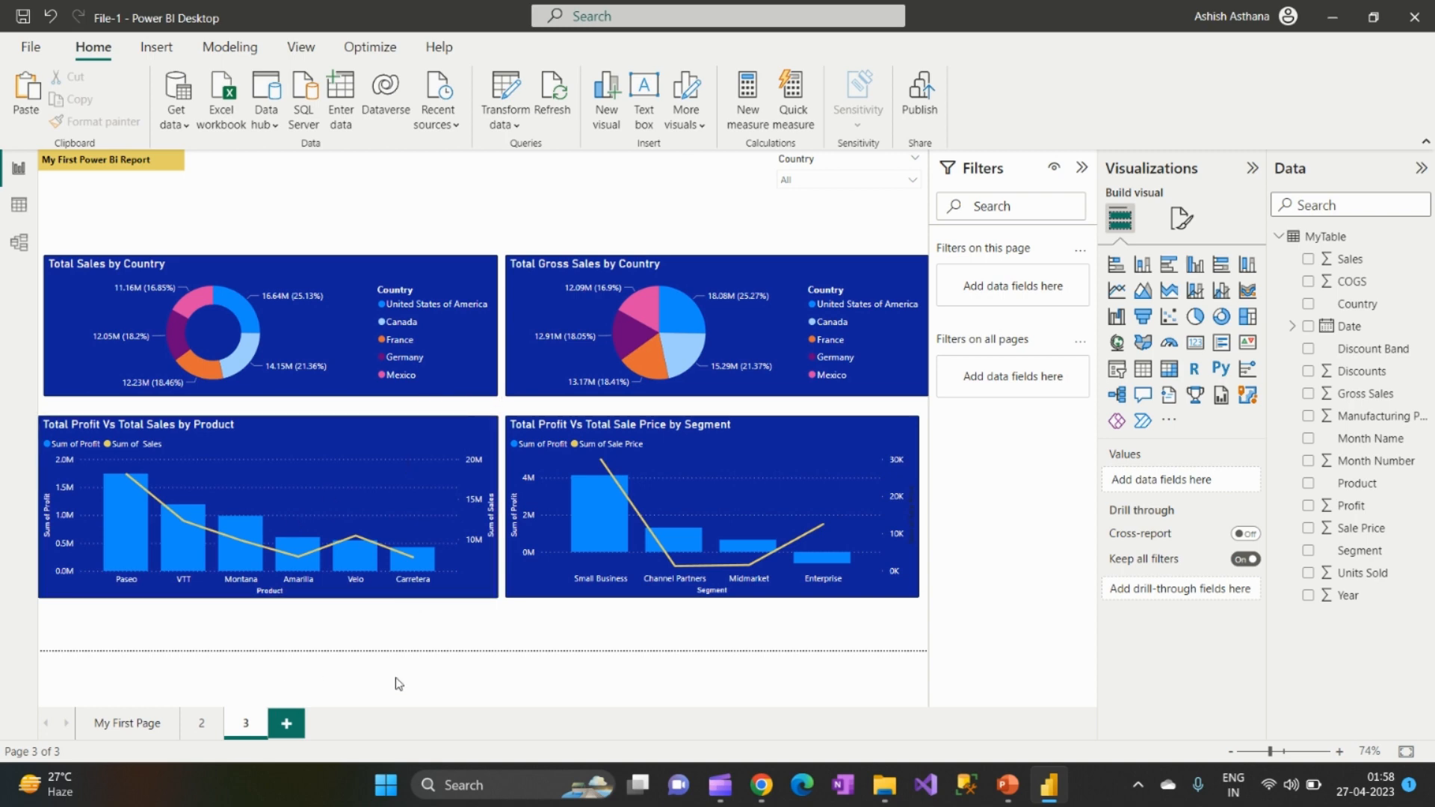
Step: Select the Total Sales by Country donut chart
left_click(459, 281)
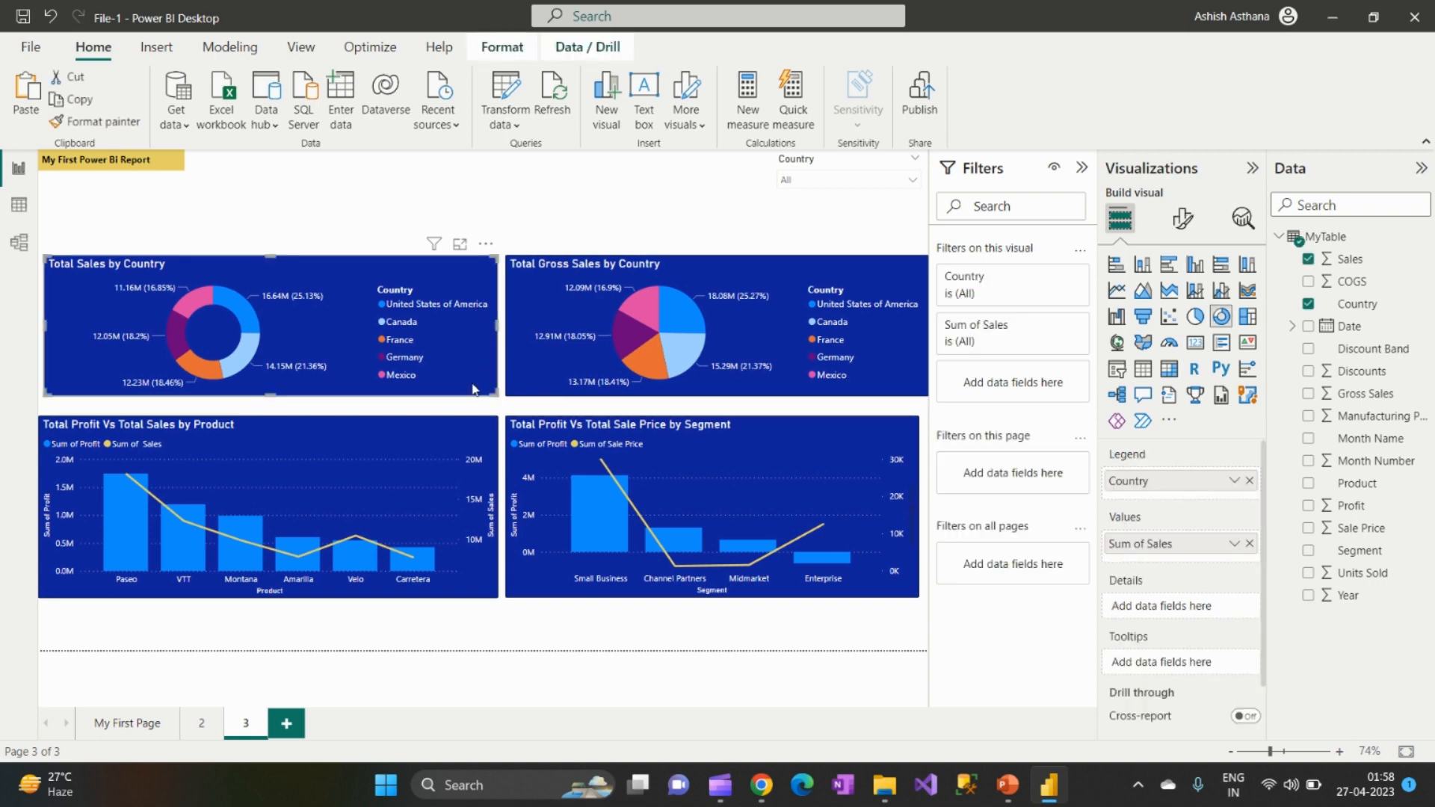
Step: Narrow the Total Sales by Country donut chart on page 3, and check the size properties of its counterpart on page 2
left_click_drag(496, 323, 451, 324)
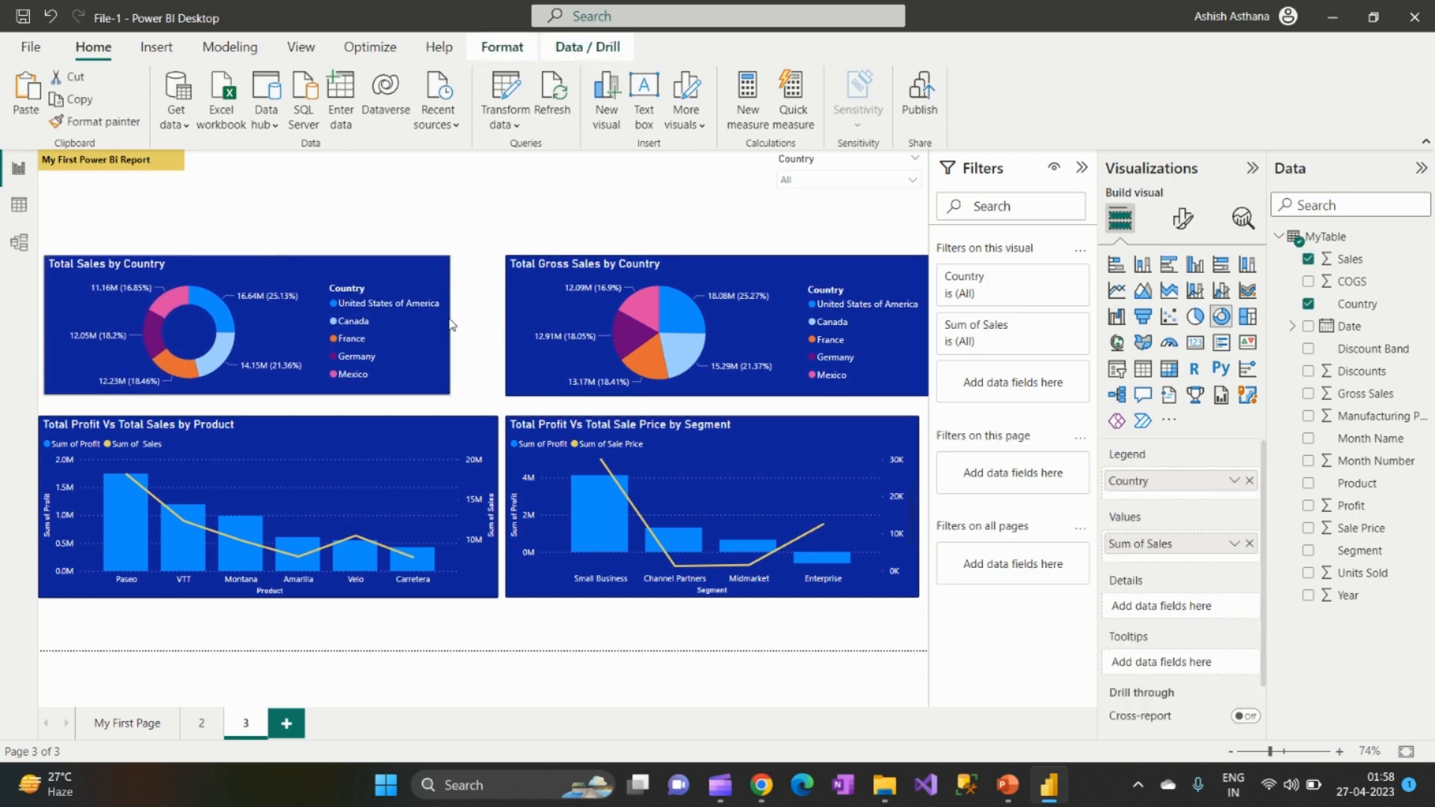
left_click(201, 723)
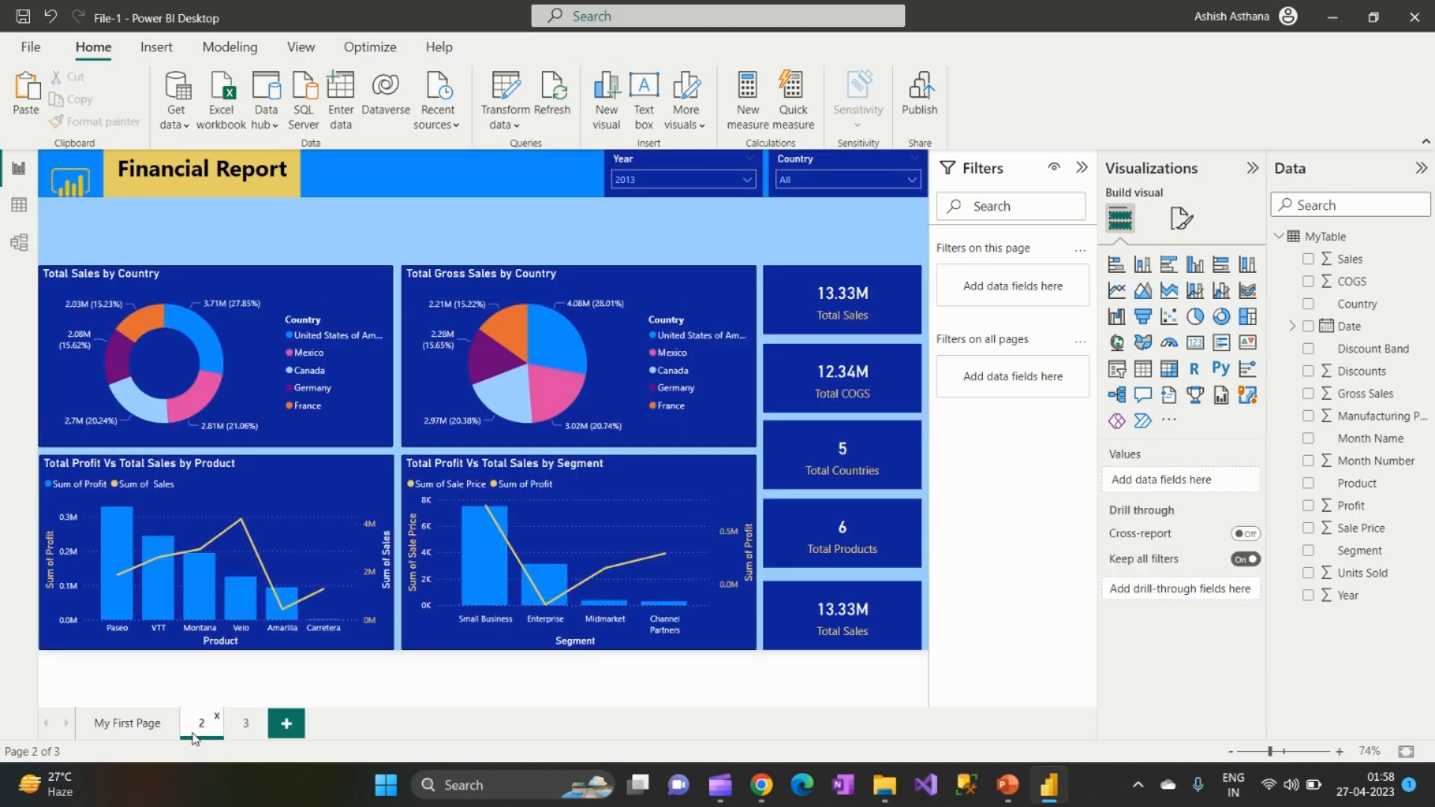
left_click(300, 285)
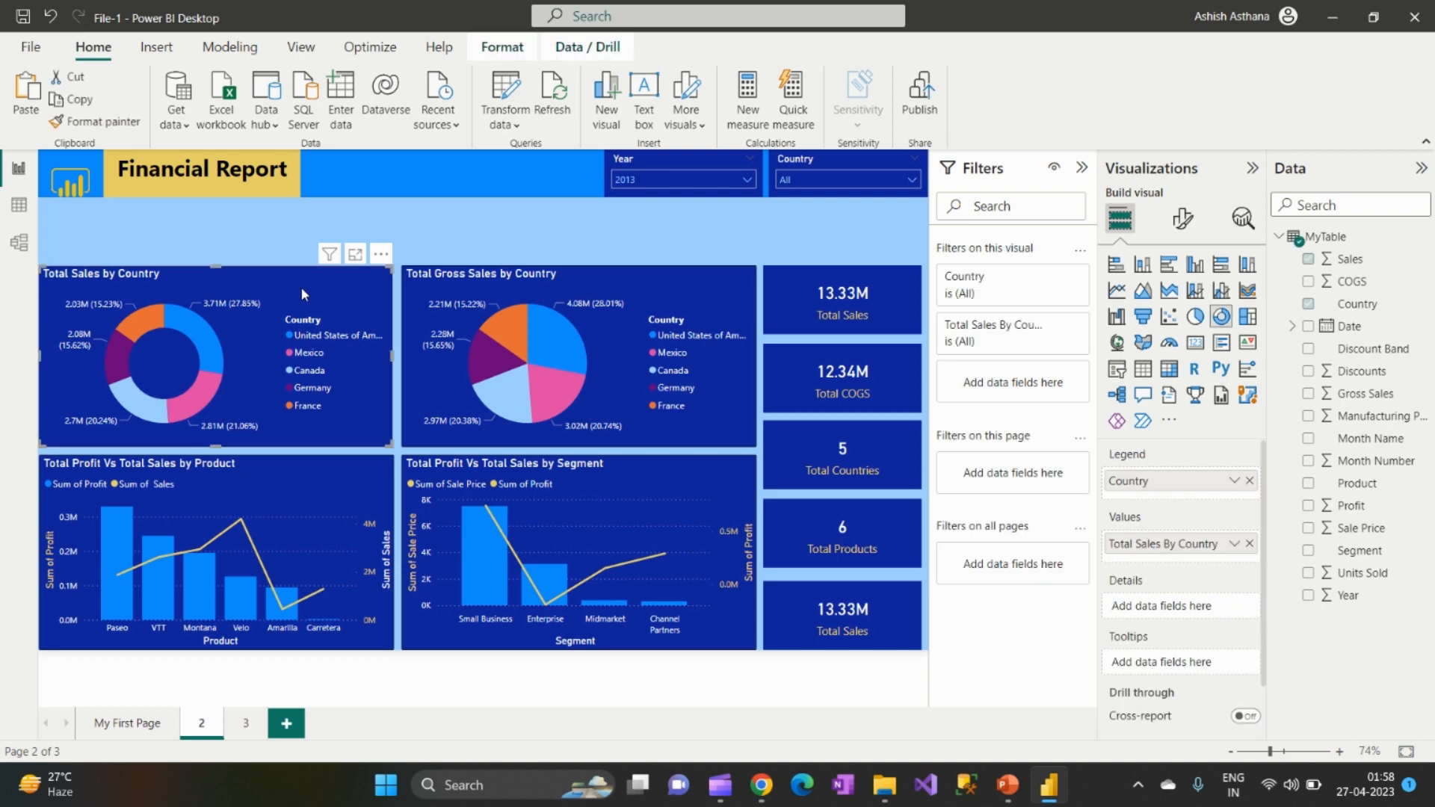
left_click(1183, 219)
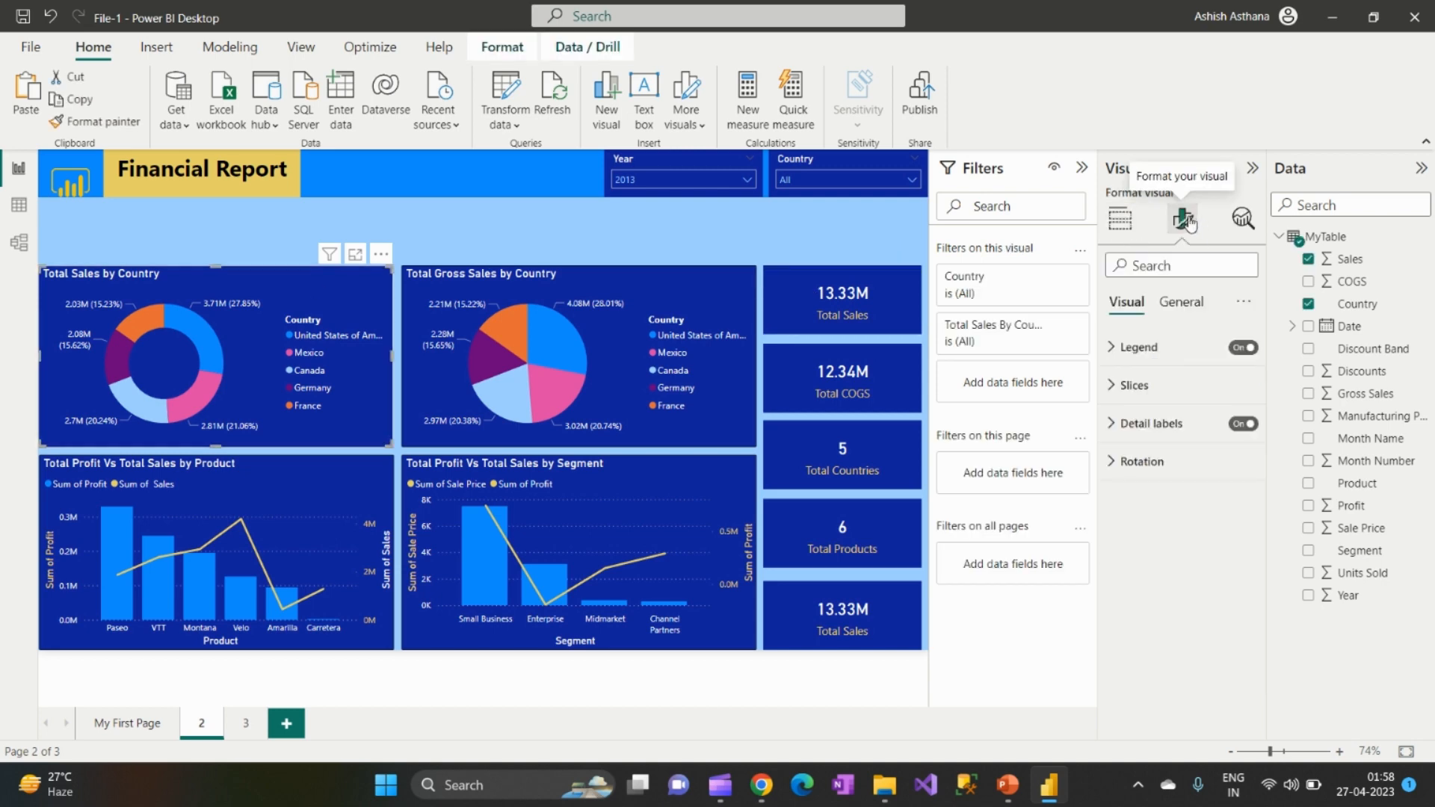
left_click(1180, 313)
left_click(1125, 350)
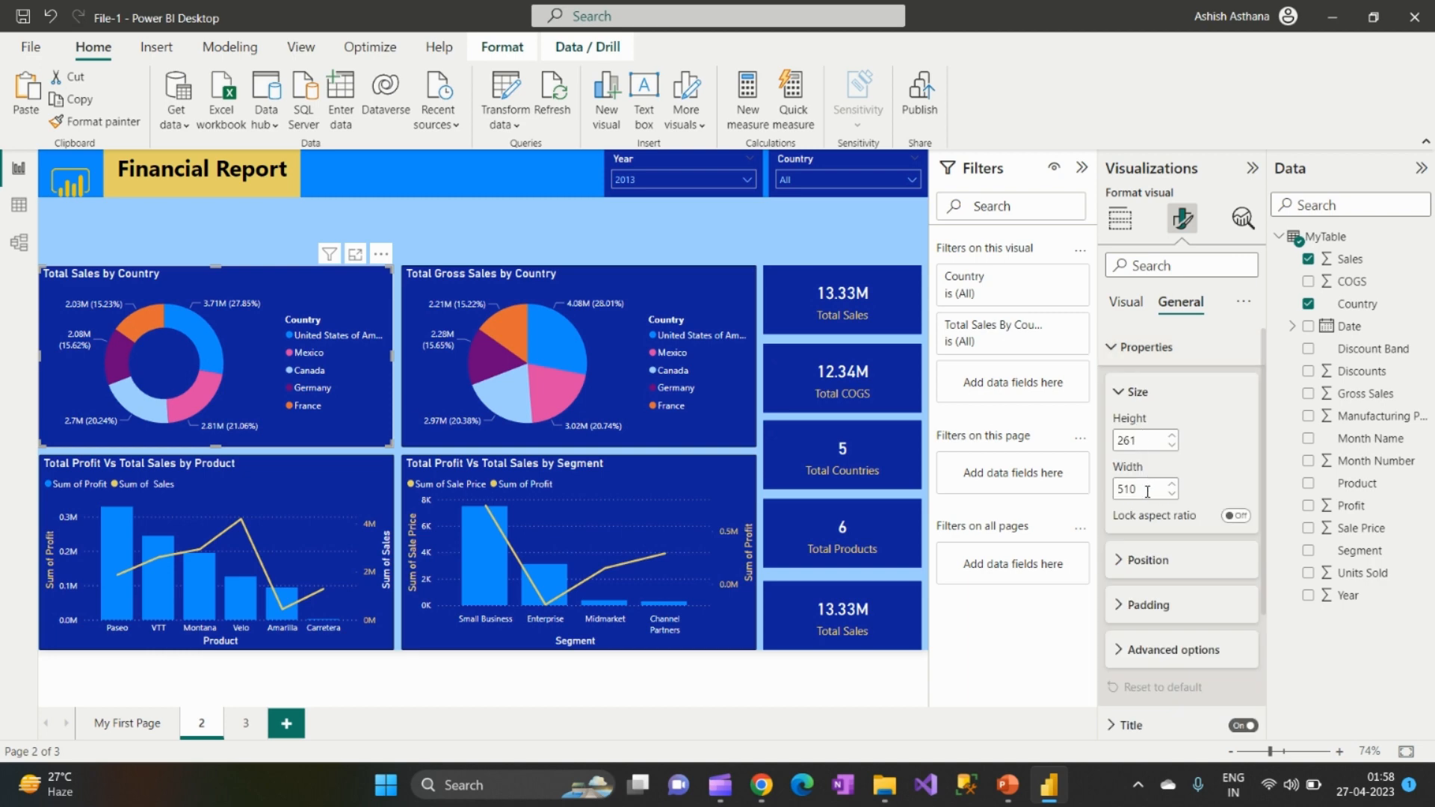
Step: Set the Total Sales by Country donut chart on page 3 to a height of 261 and a width of 510
left_click(246, 724)
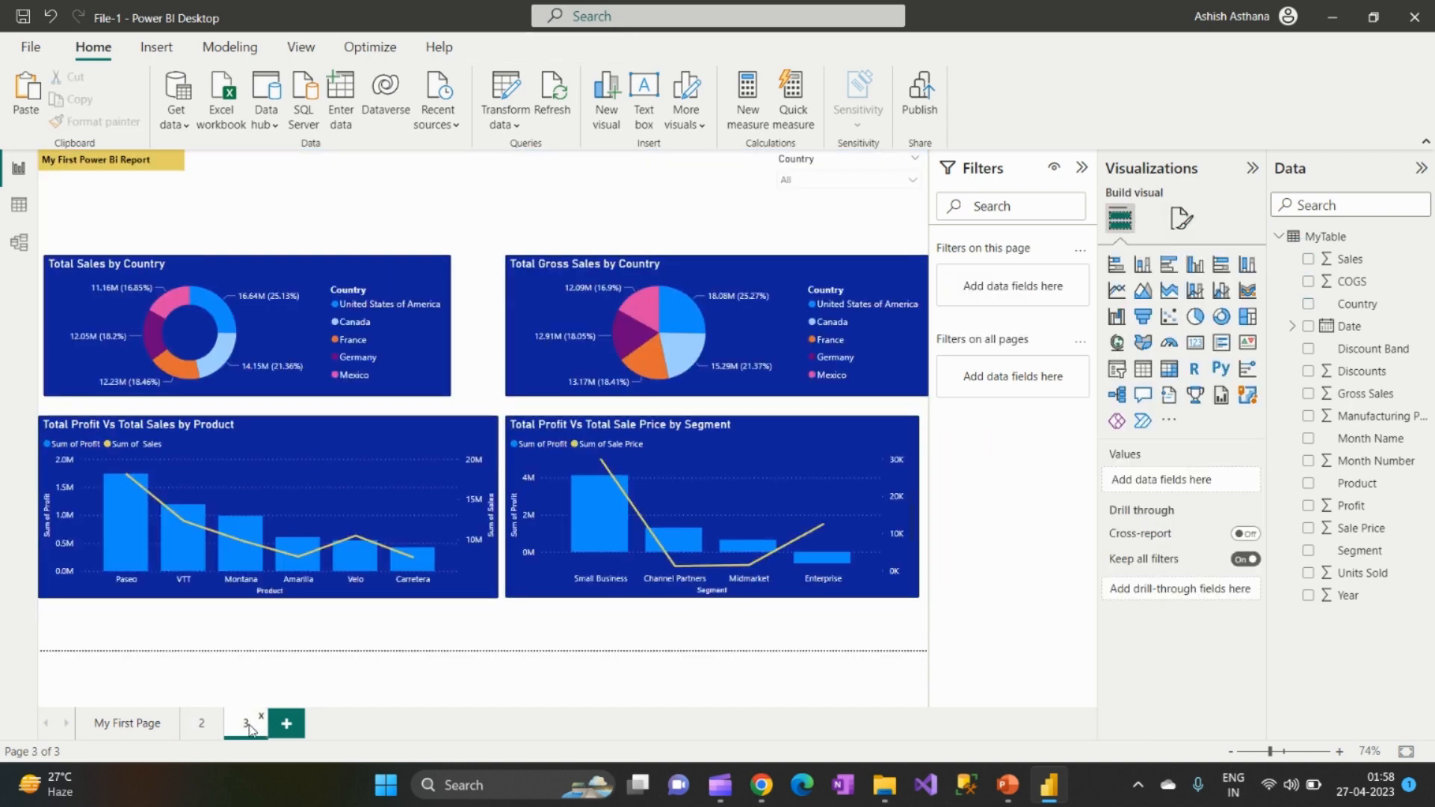
left_click(394, 275)
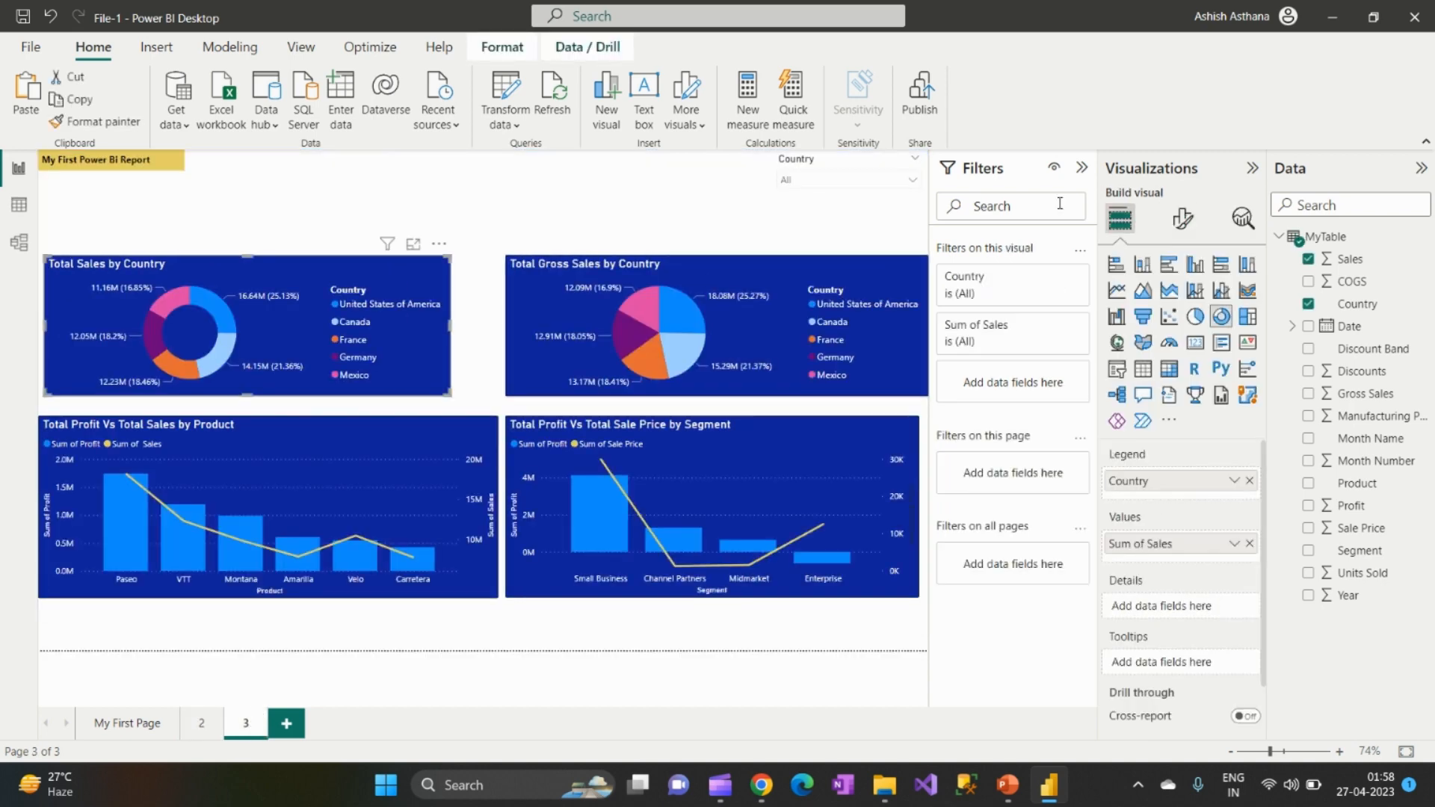
left_click(1183, 223)
left_click(1198, 311)
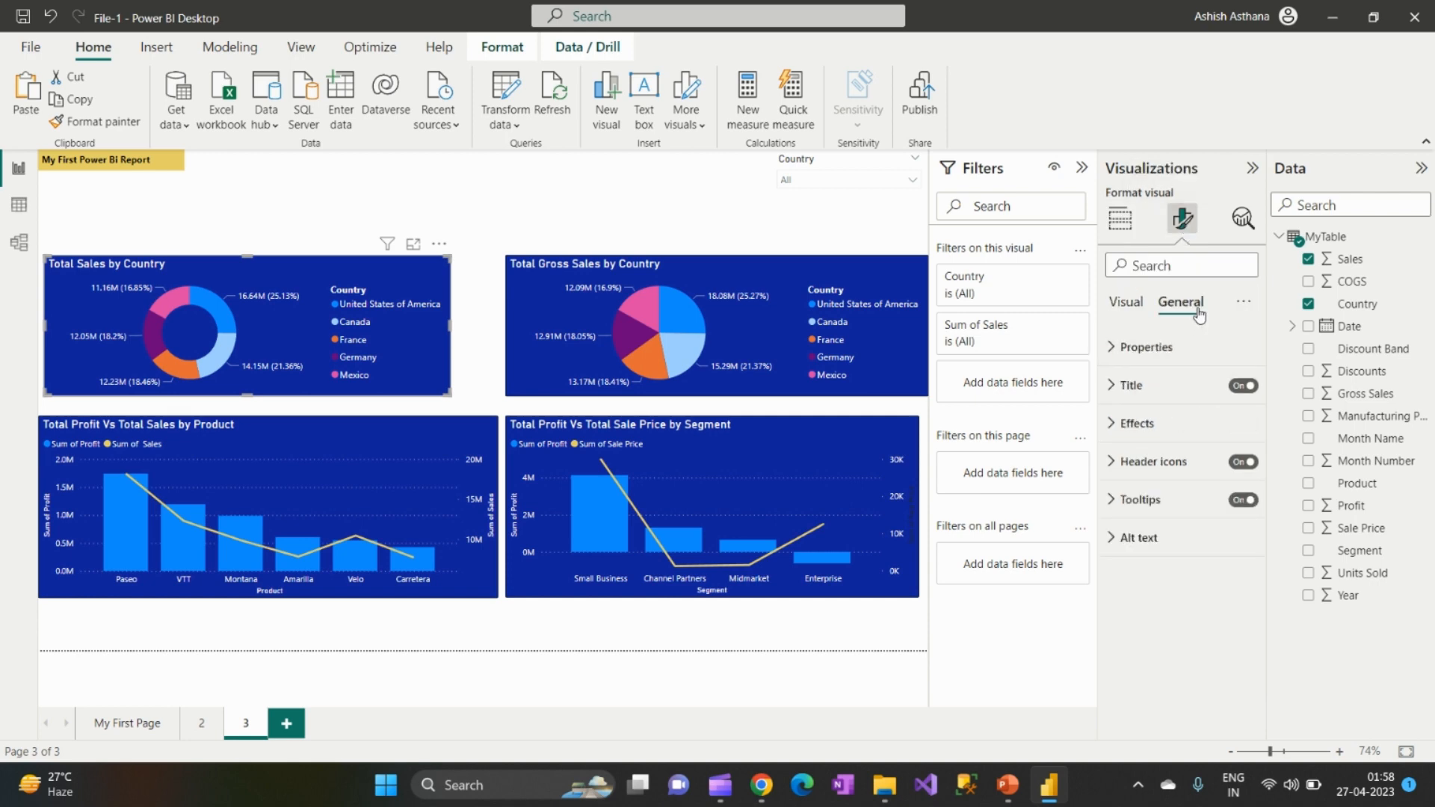
left_click(1126, 348)
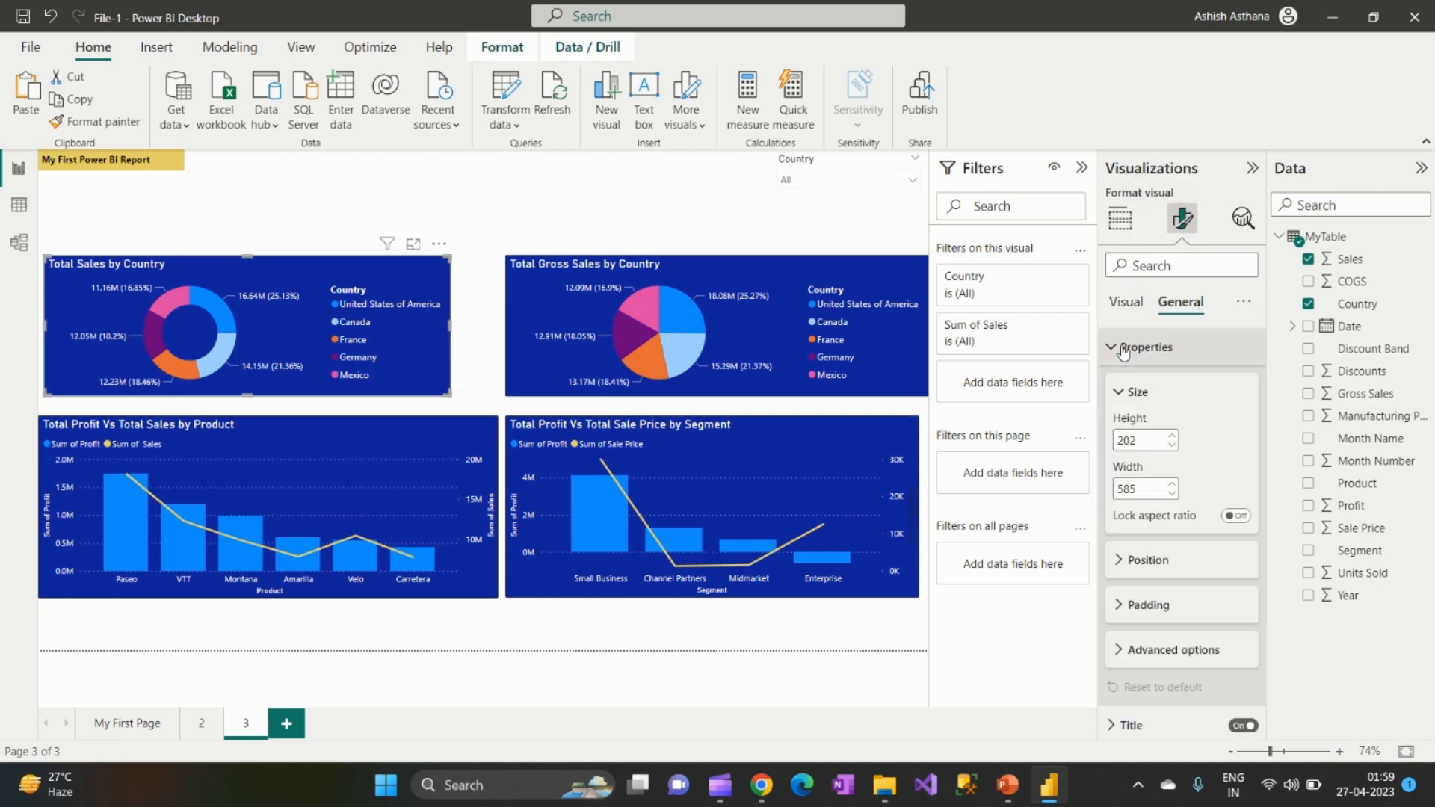
left_click(1145, 440)
type("261")
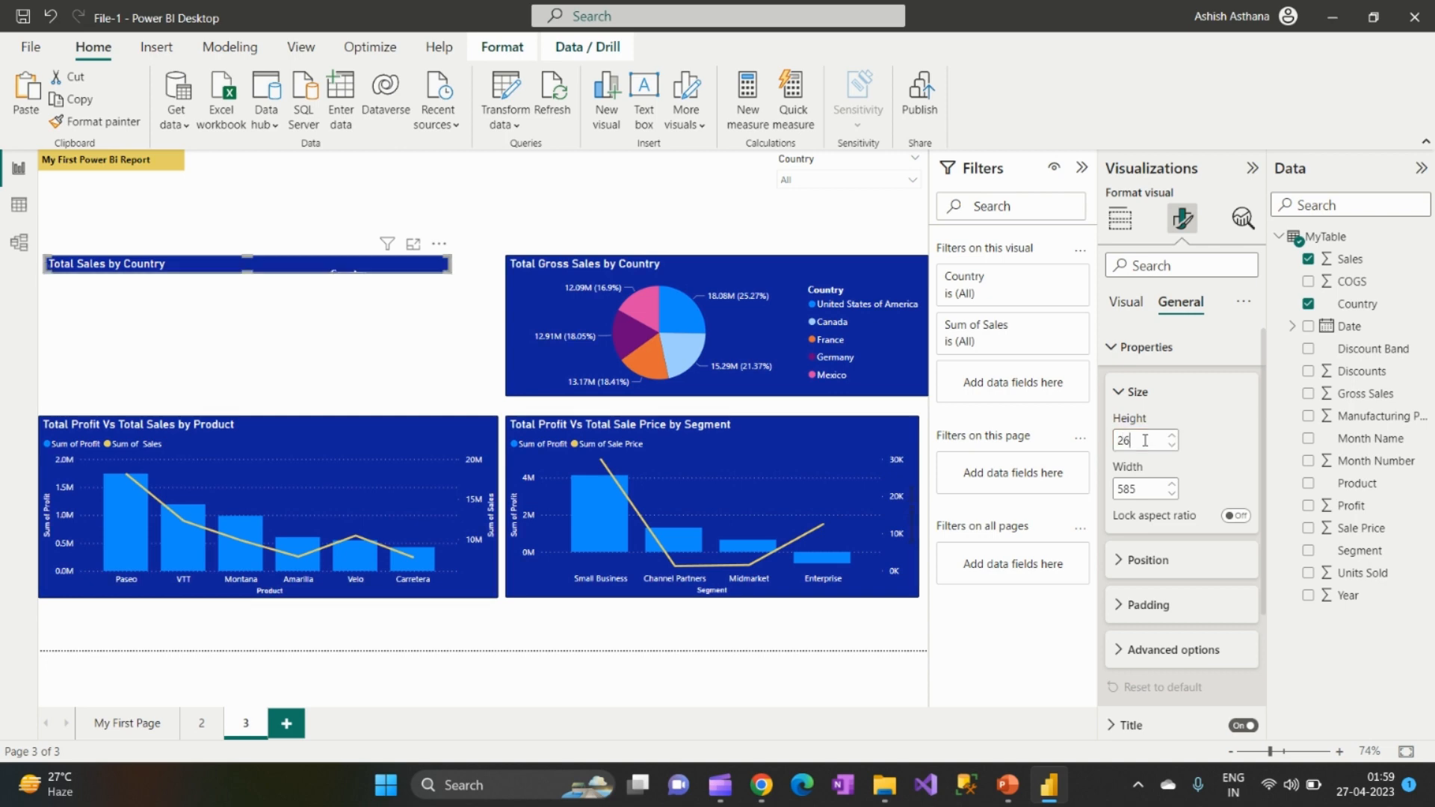
left_click(1145, 486)
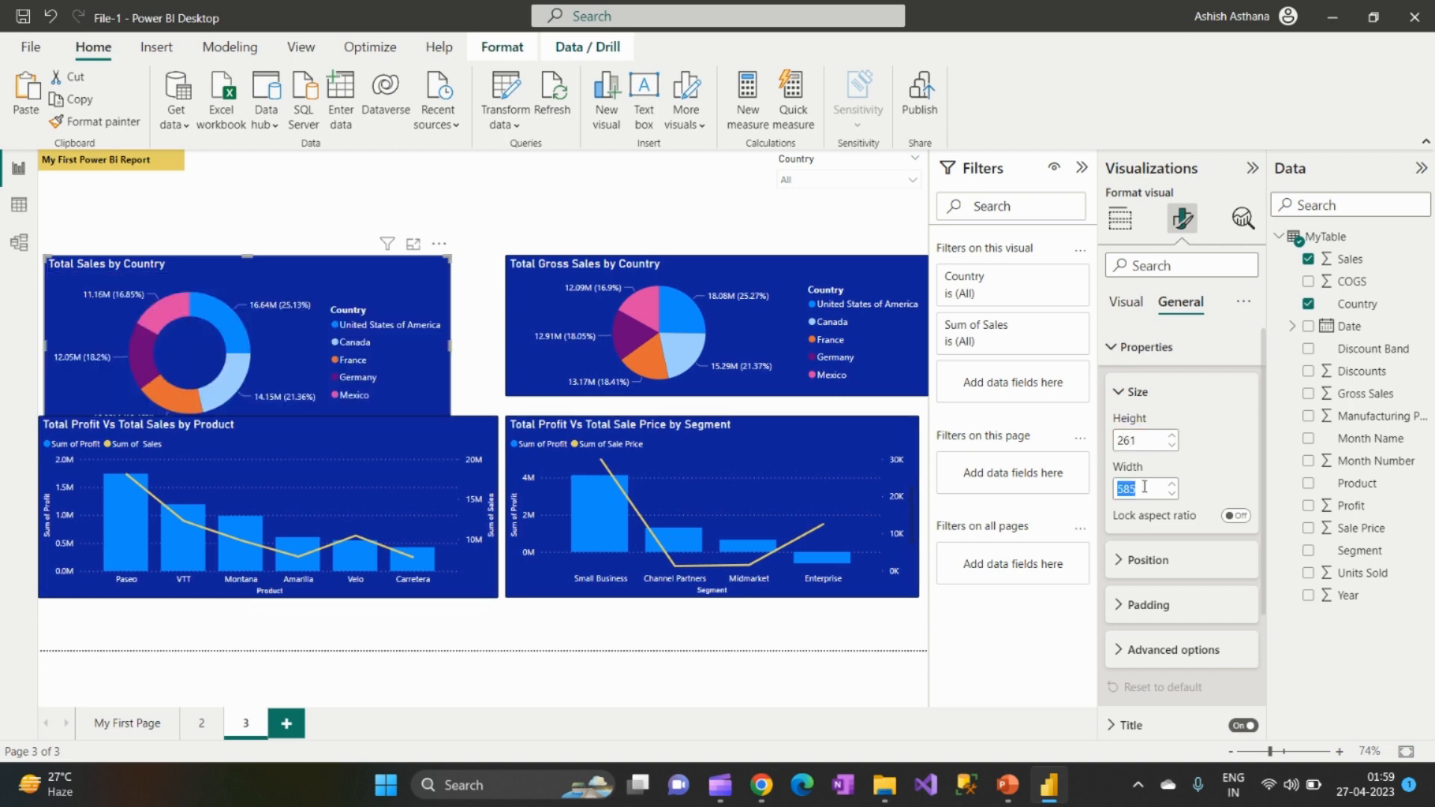
type("510")
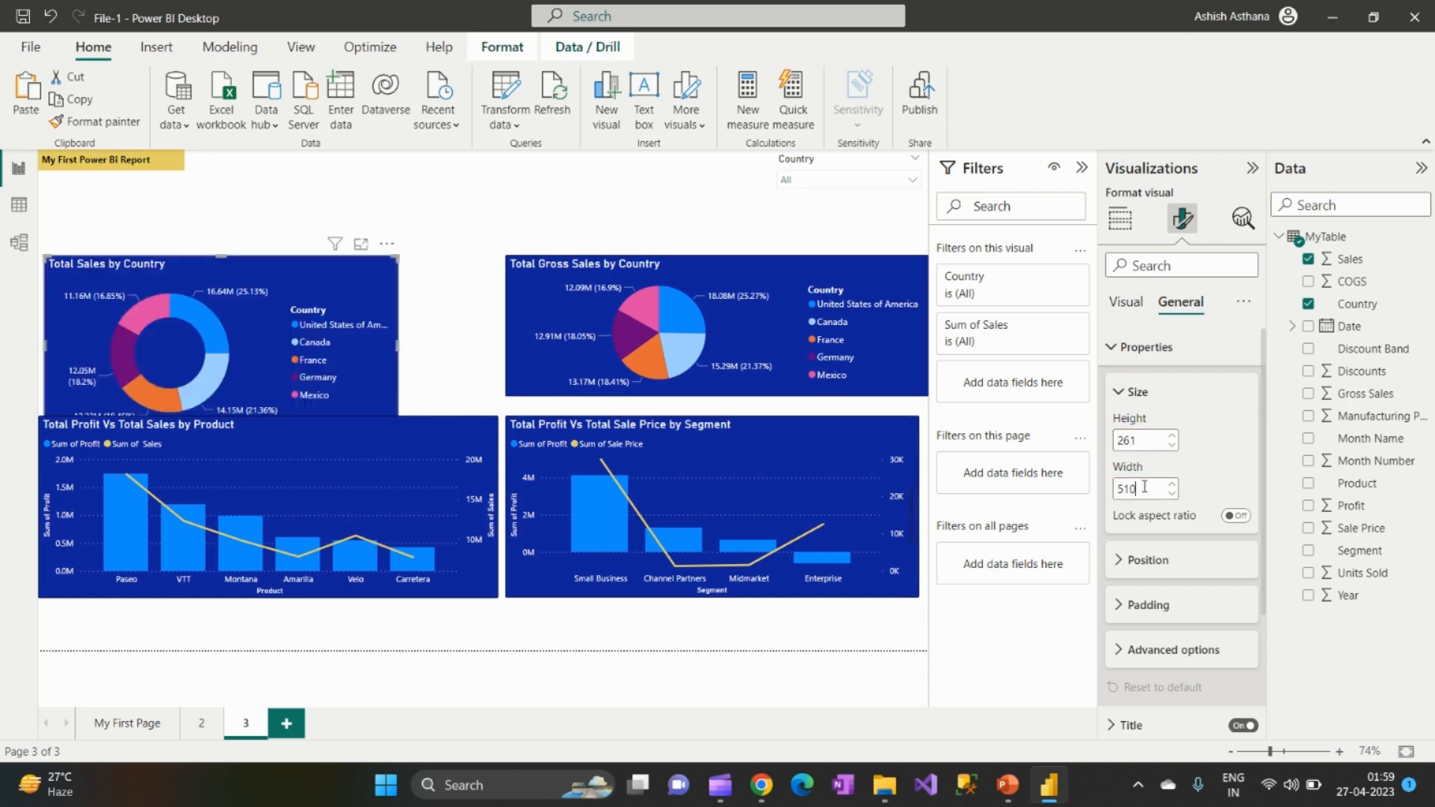
left_click(709, 197)
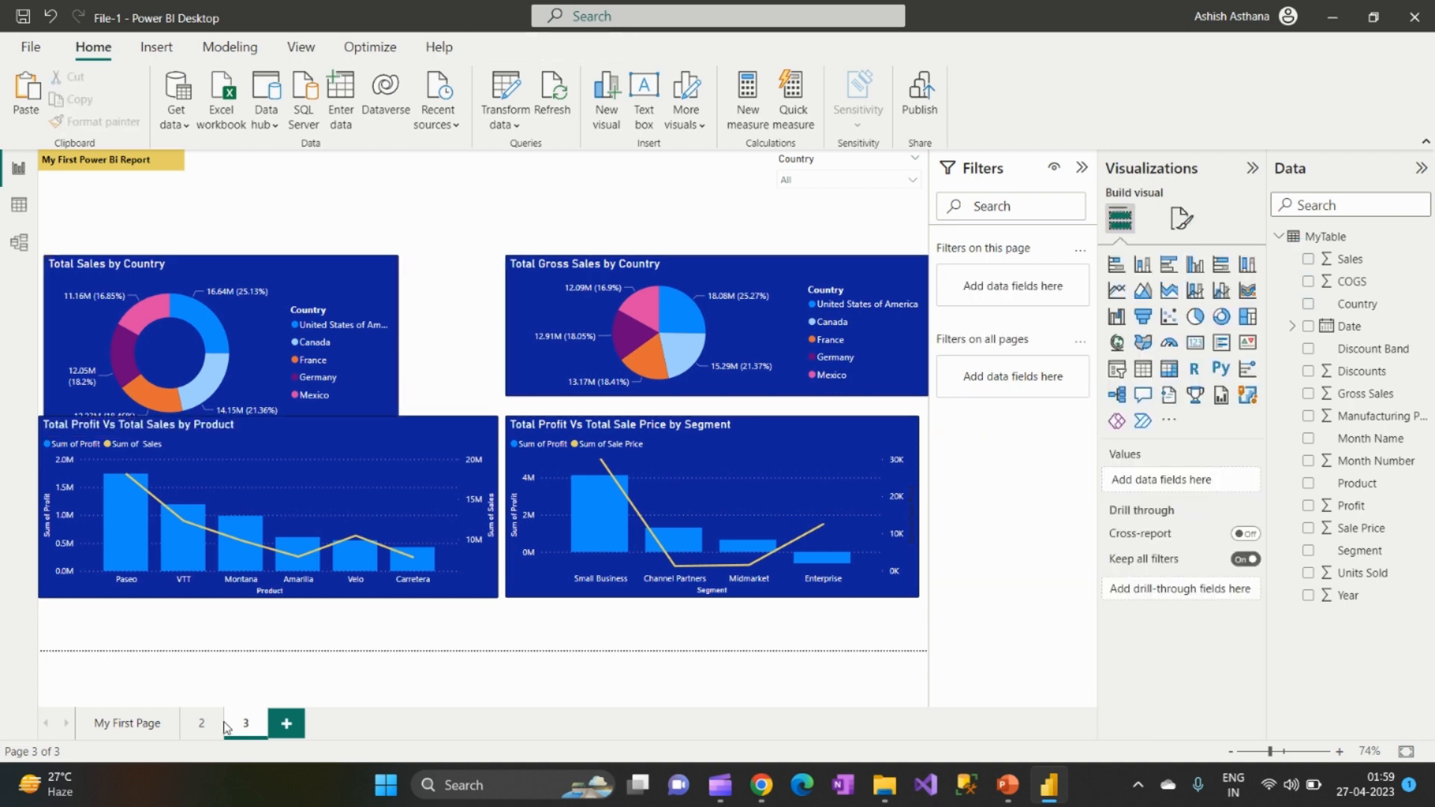
Step: Check the size properties of the Total Gross Sales by Country pie chart on page 2
left_click(202, 724)
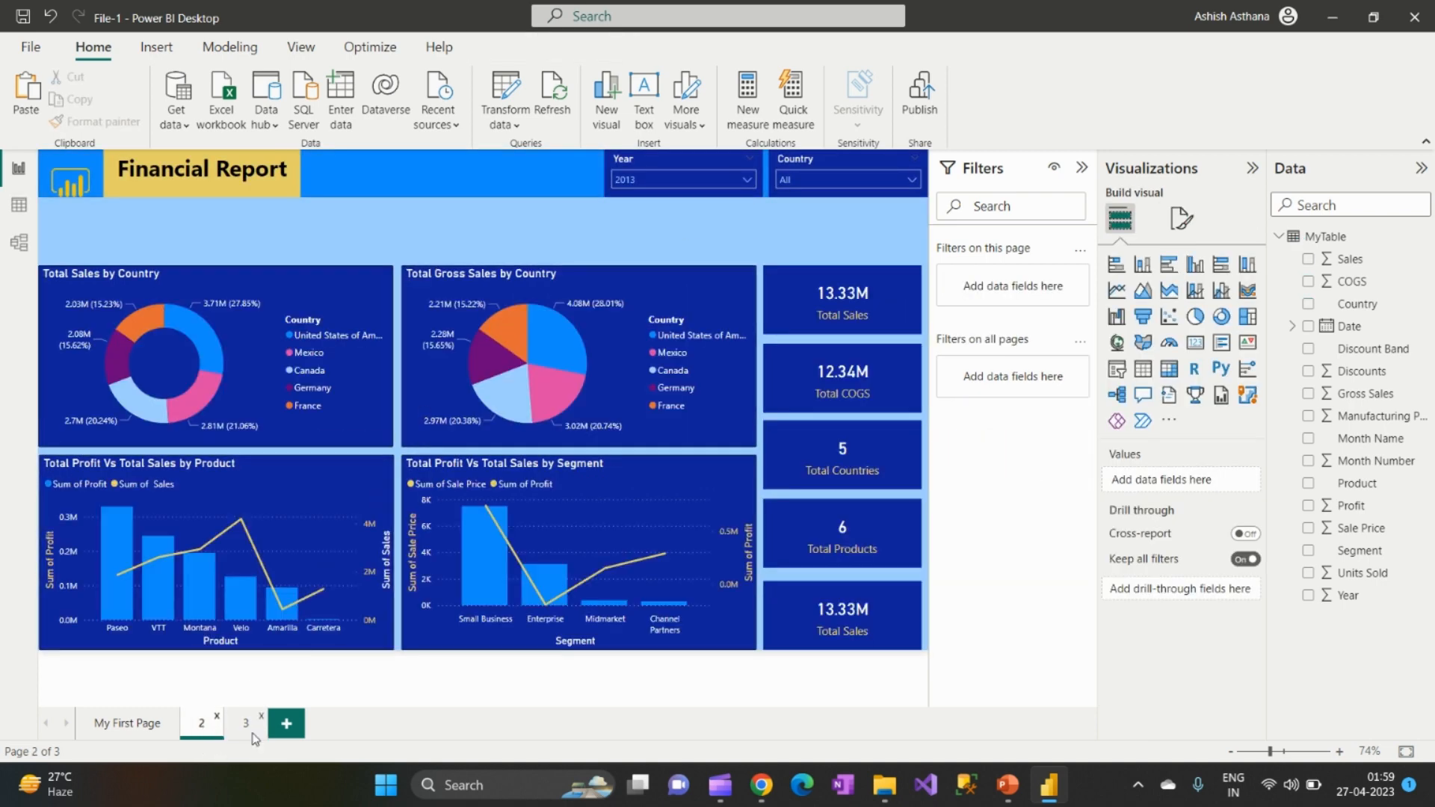
left_click(436, 304)
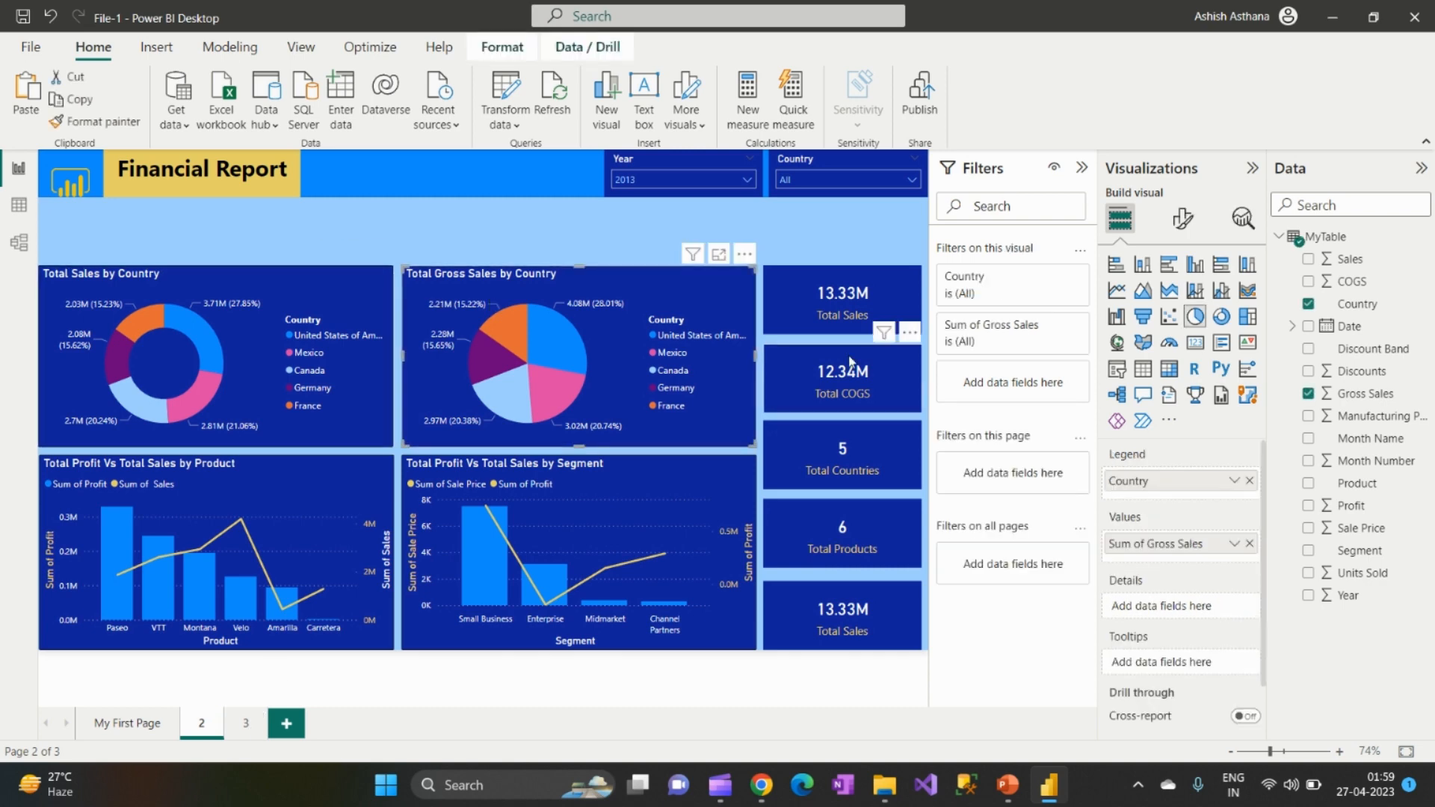
left_click(1178, 224)
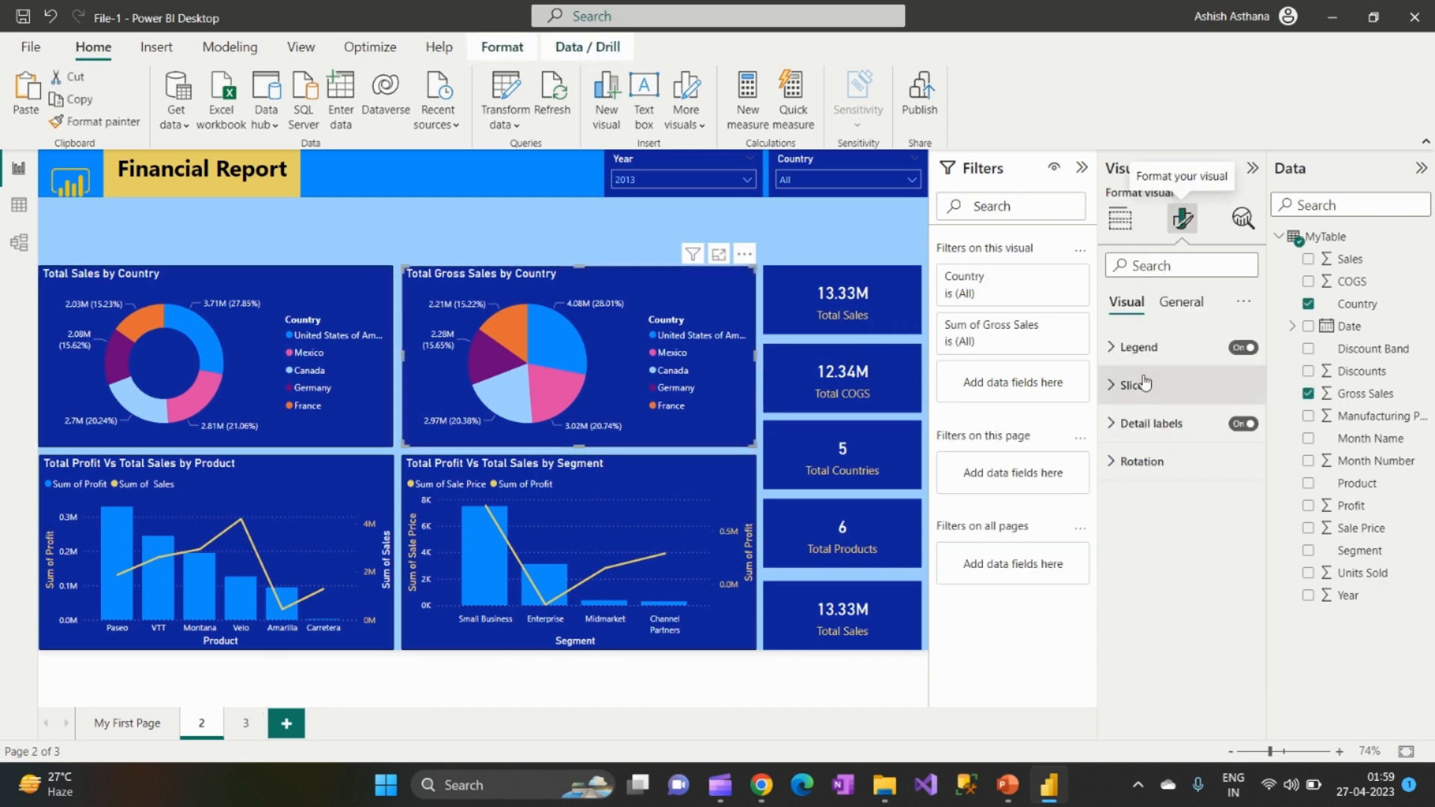
left_click(1181, 303)
left_click(1129, 348)
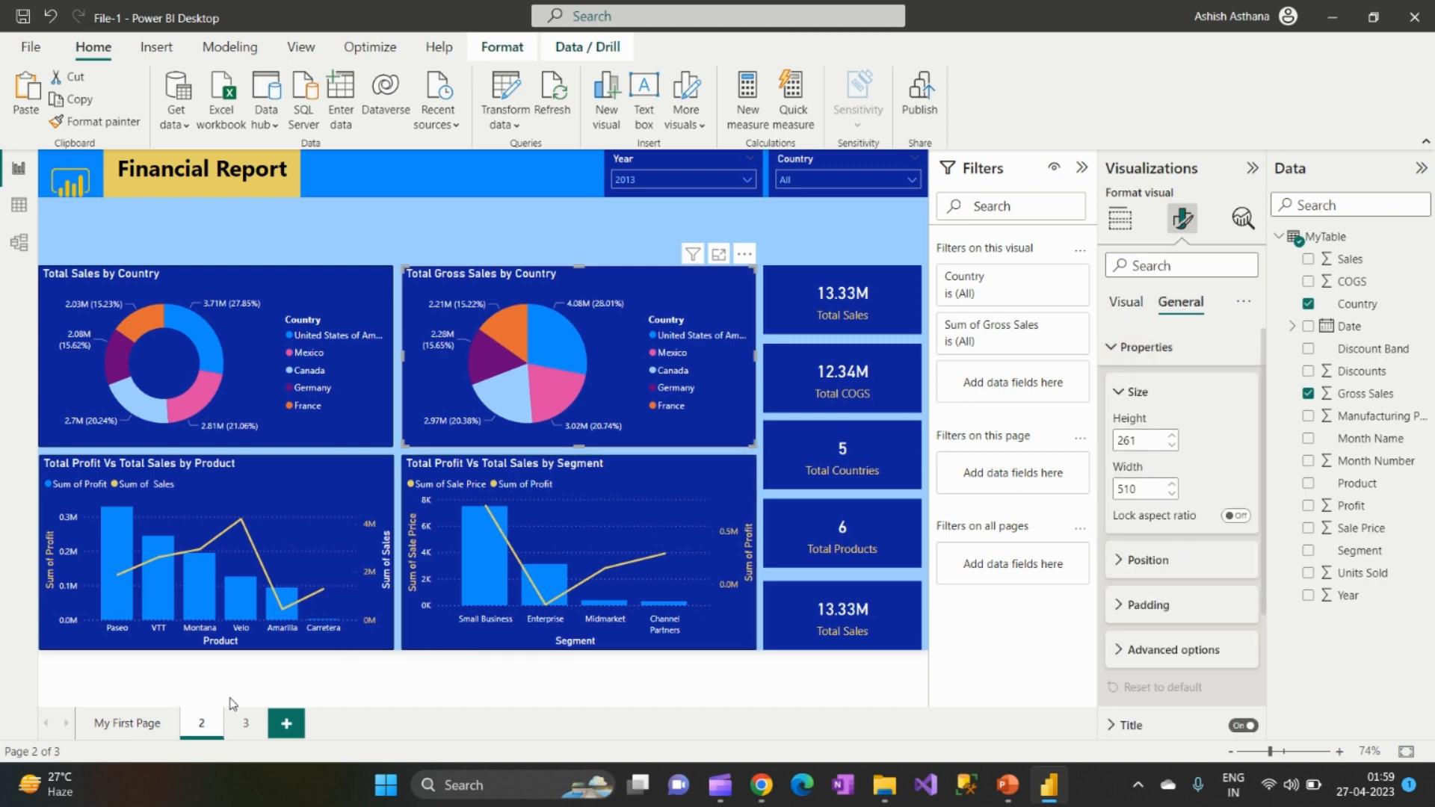
Step: On page 3, make the Total Gross Sales by Country pie chart taller, narrow it to the donut chart's width and place it directly beside that chart
left_click(249, 734)
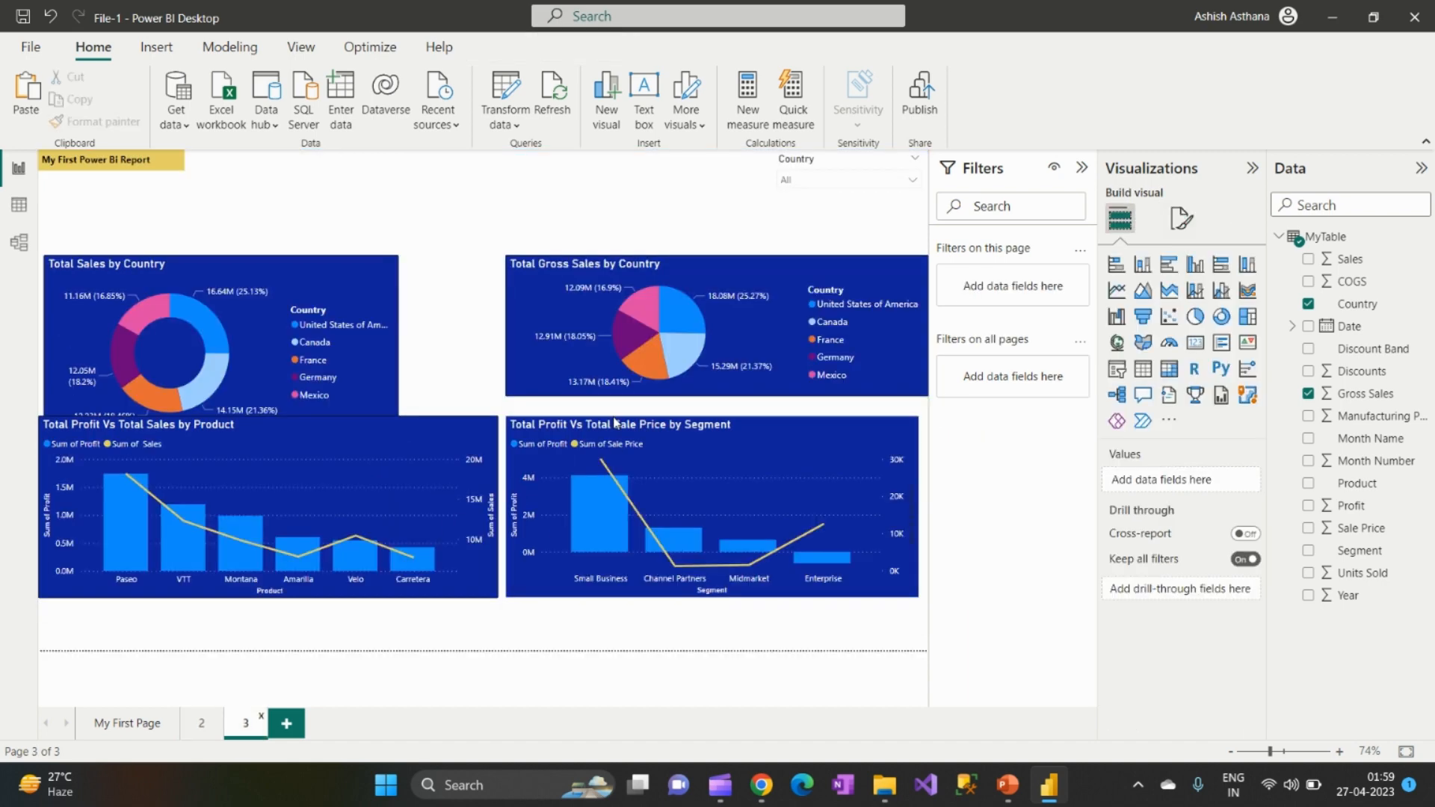
left_click_drag(588, 293, 242, 291)
left_click_drag(376, 395, 370, 420)
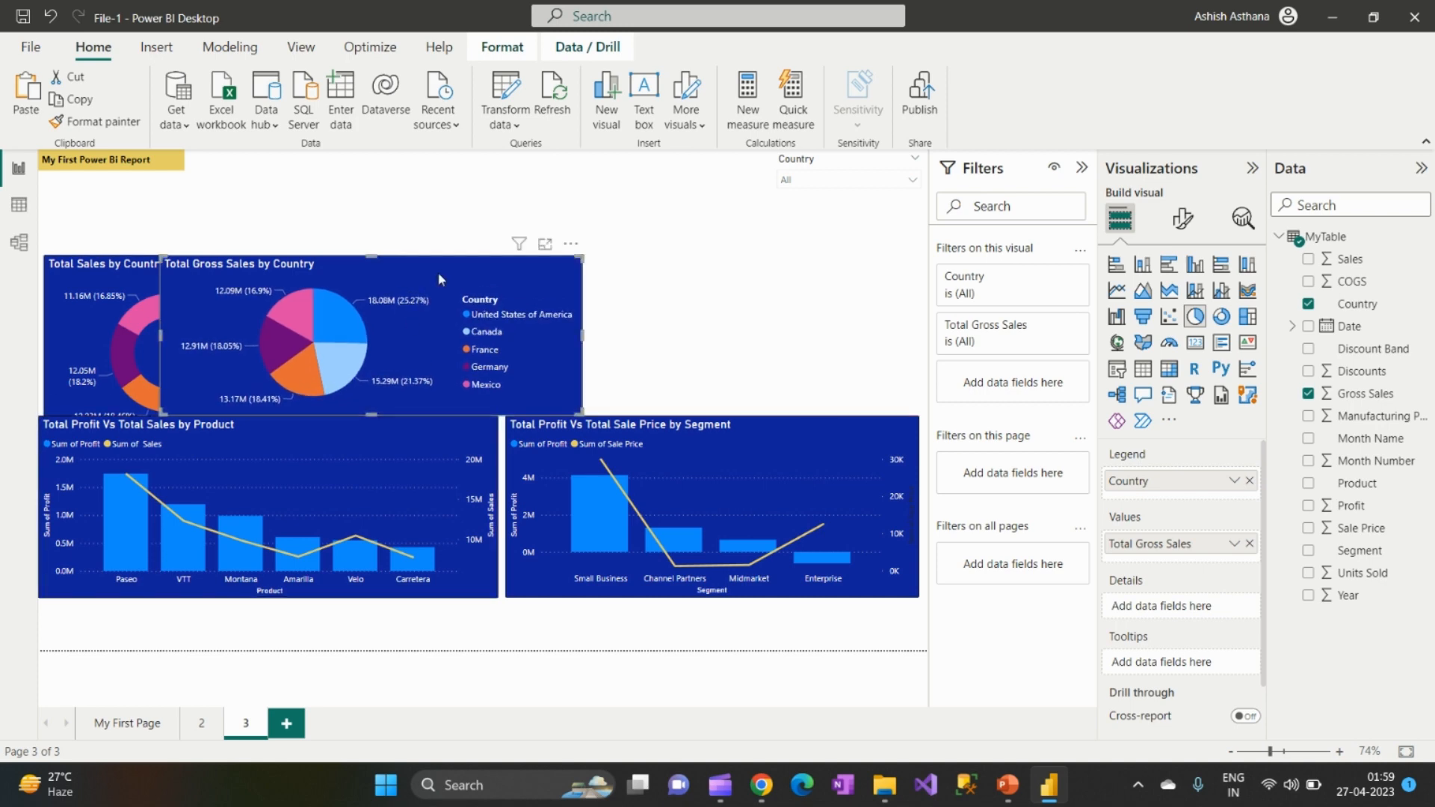
left_click_drag(439, 280, 323, 215)
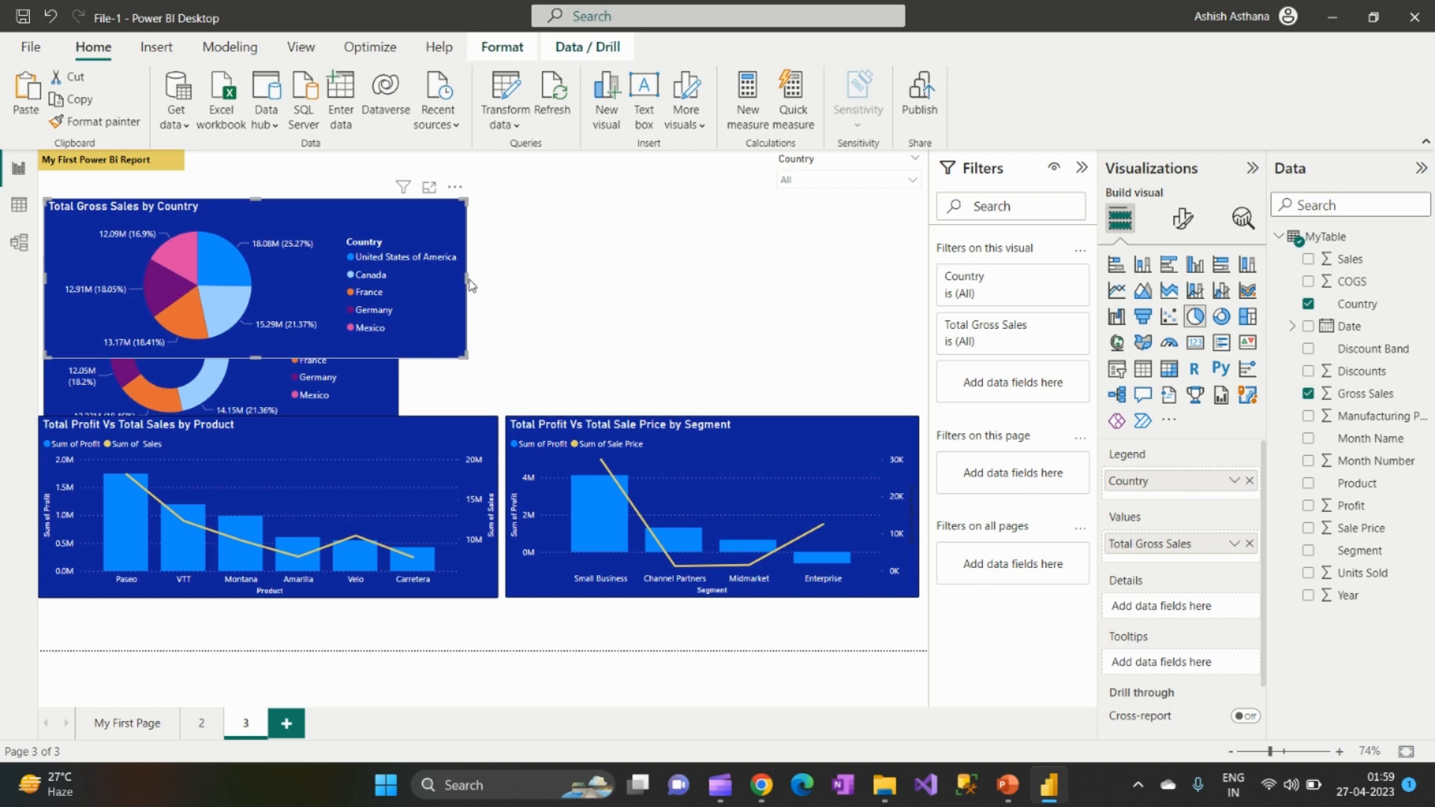
left_click_drag(417, 278, 401, 276)
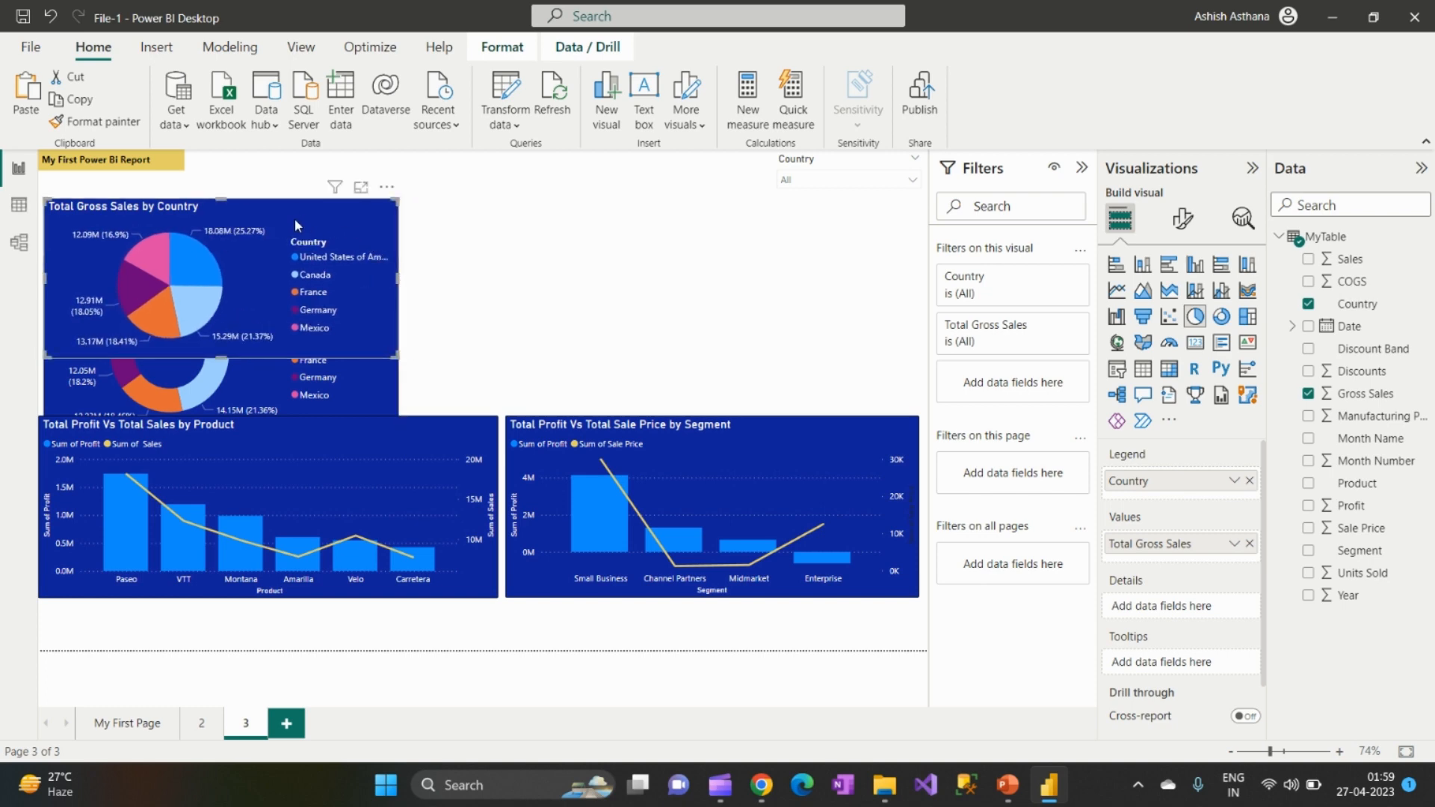
left_click_drag(295, 218, 653, 277)
left_click(792, 301)
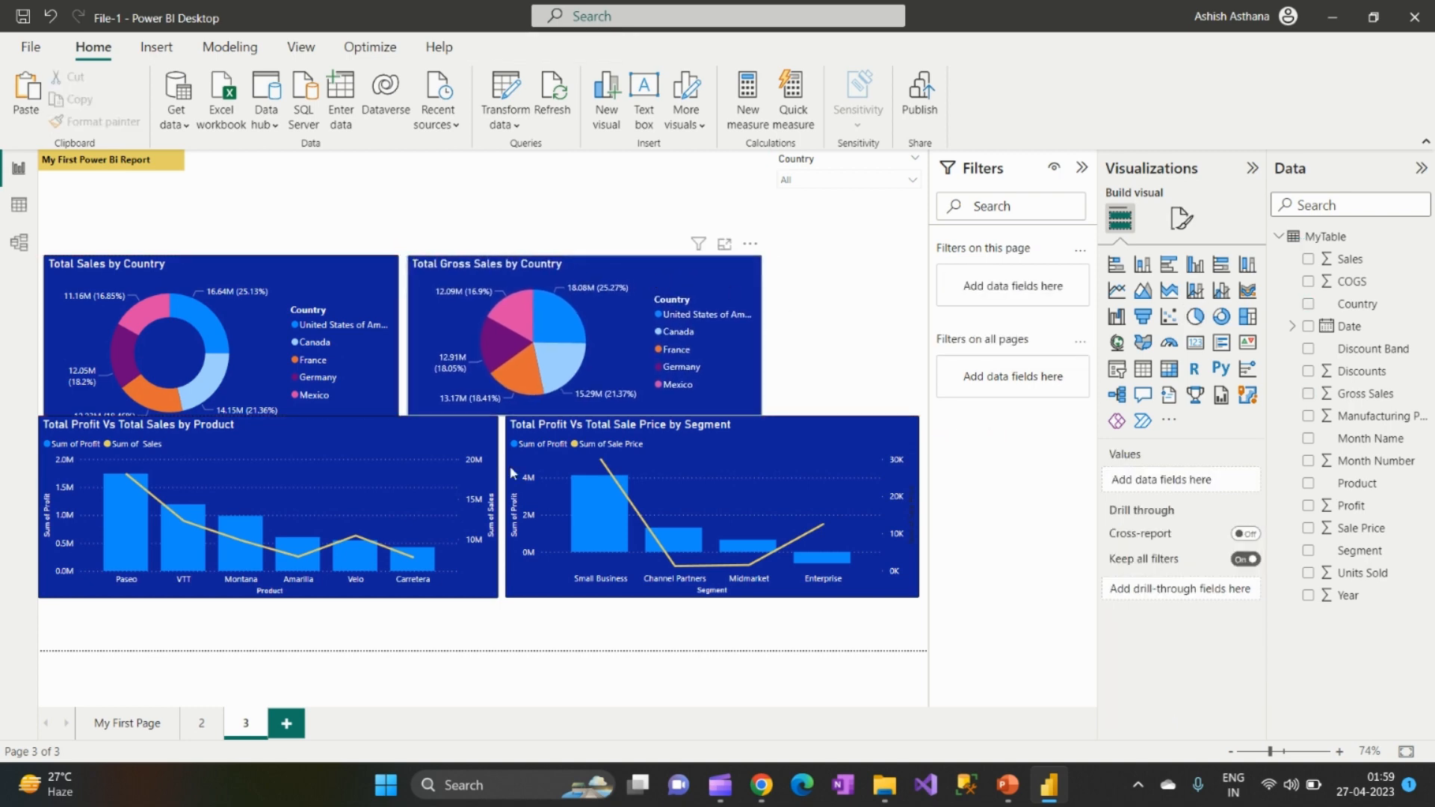
Step: Narrow the two Total Profit combo charts to match the charts above and place them side by side along the page's lower edge
left_click(411, 500)
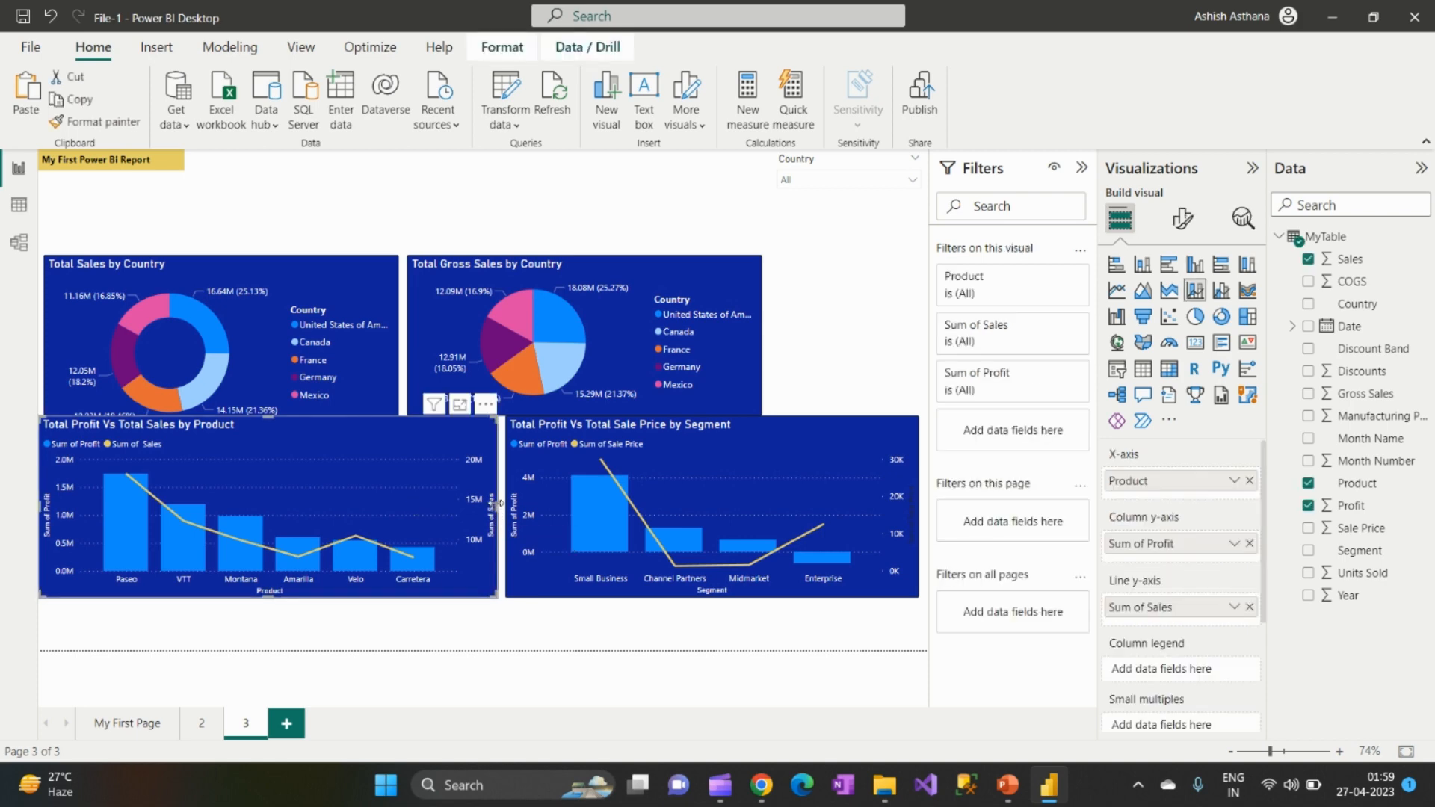
left_click_drag(498, 503, 399, 509)
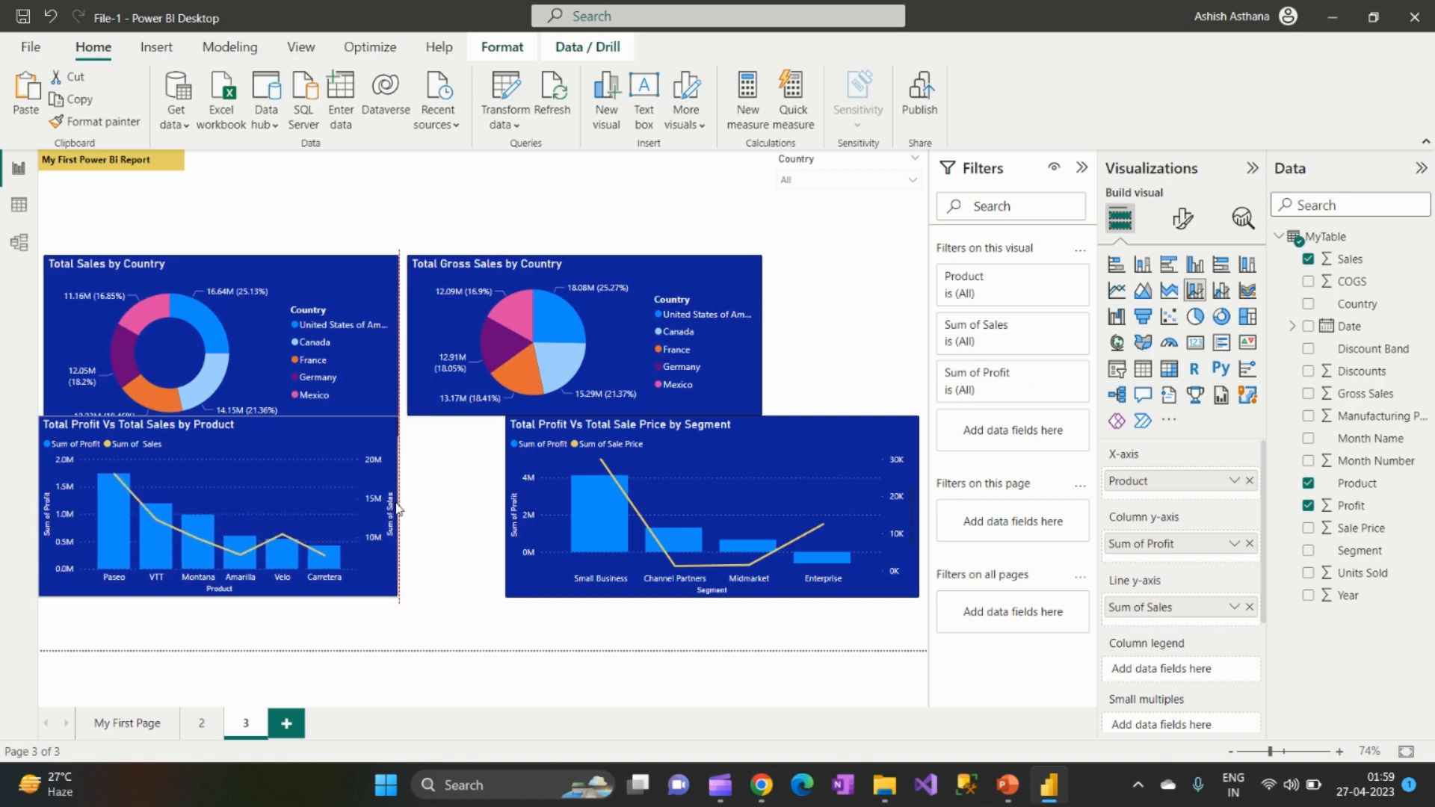
left_click_drag(341, 459, 343, 615)
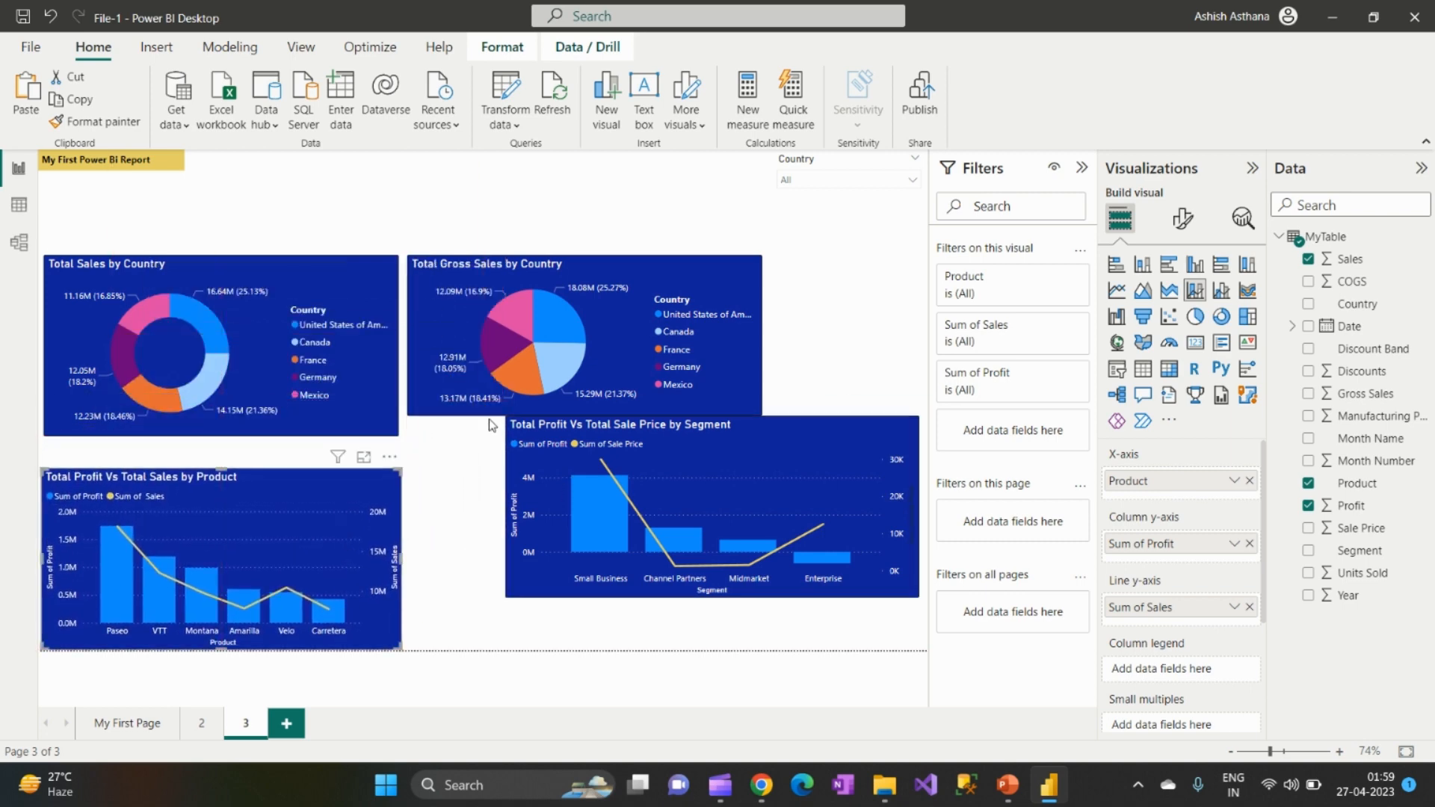
left_click_drag(574, 444, 475, 503)
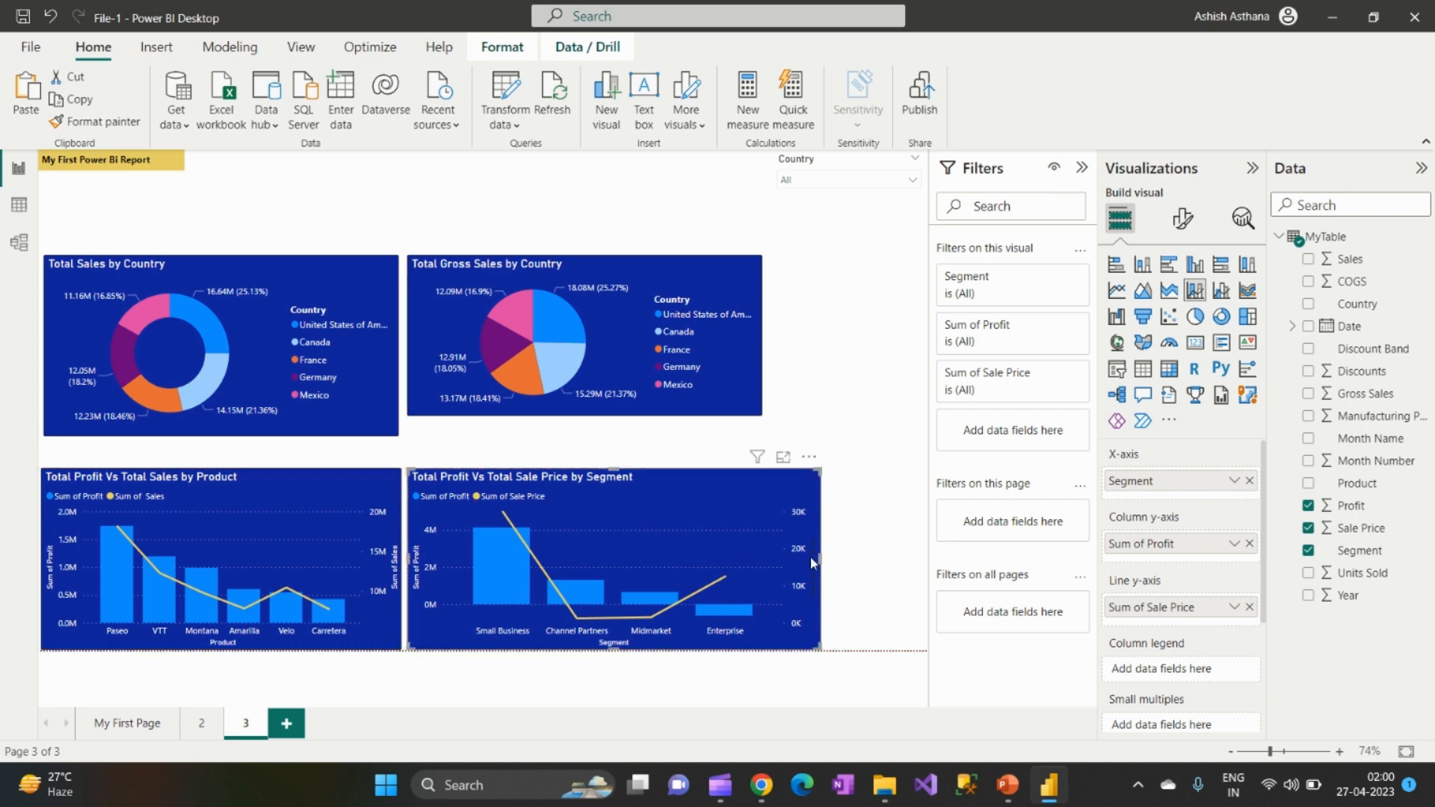
left_click_drag(821, 558, 763, 562)
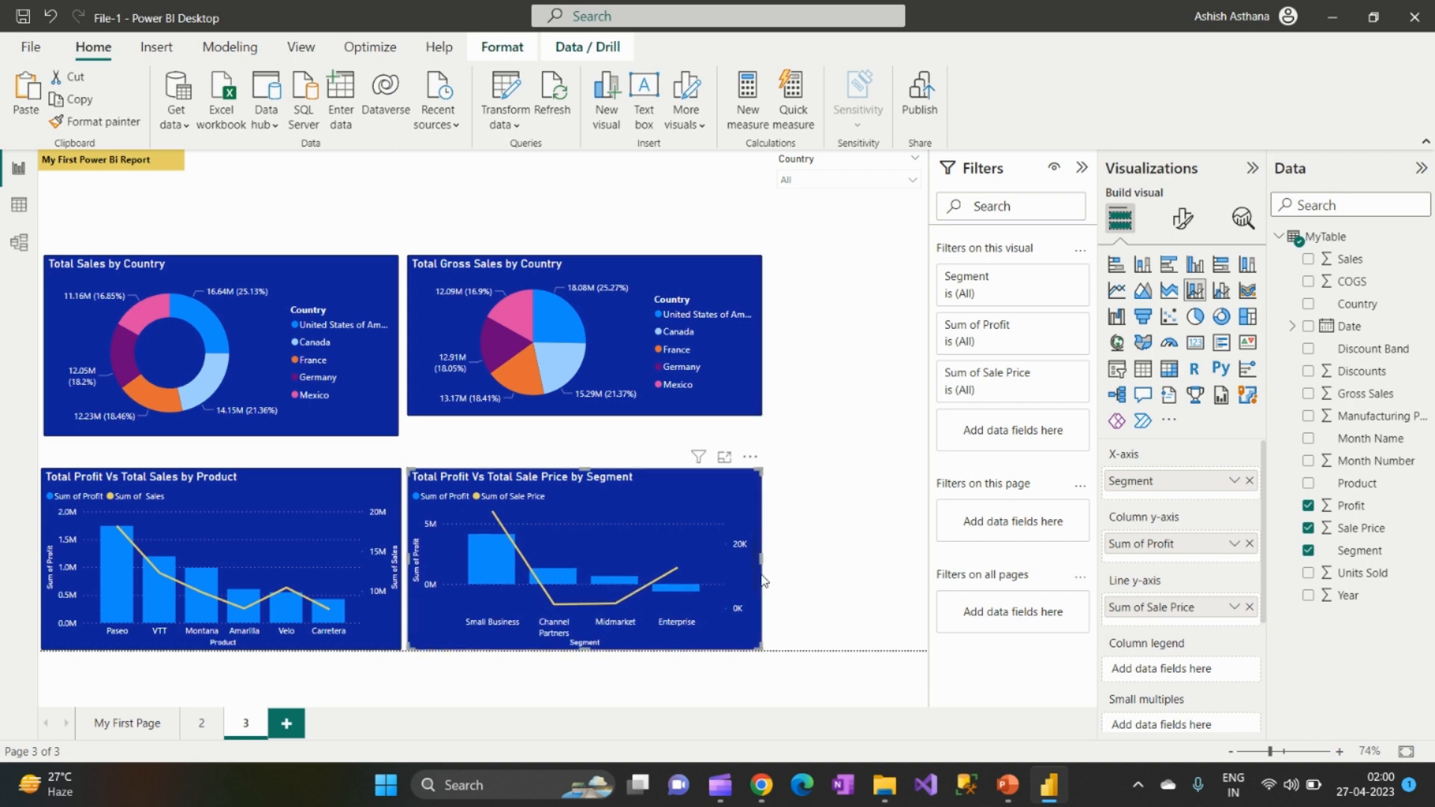
Step: Set the secondary y-axis title color of the Total Profit Vs Total Sale Price by Segment chart to white
left_click(1183, 218)
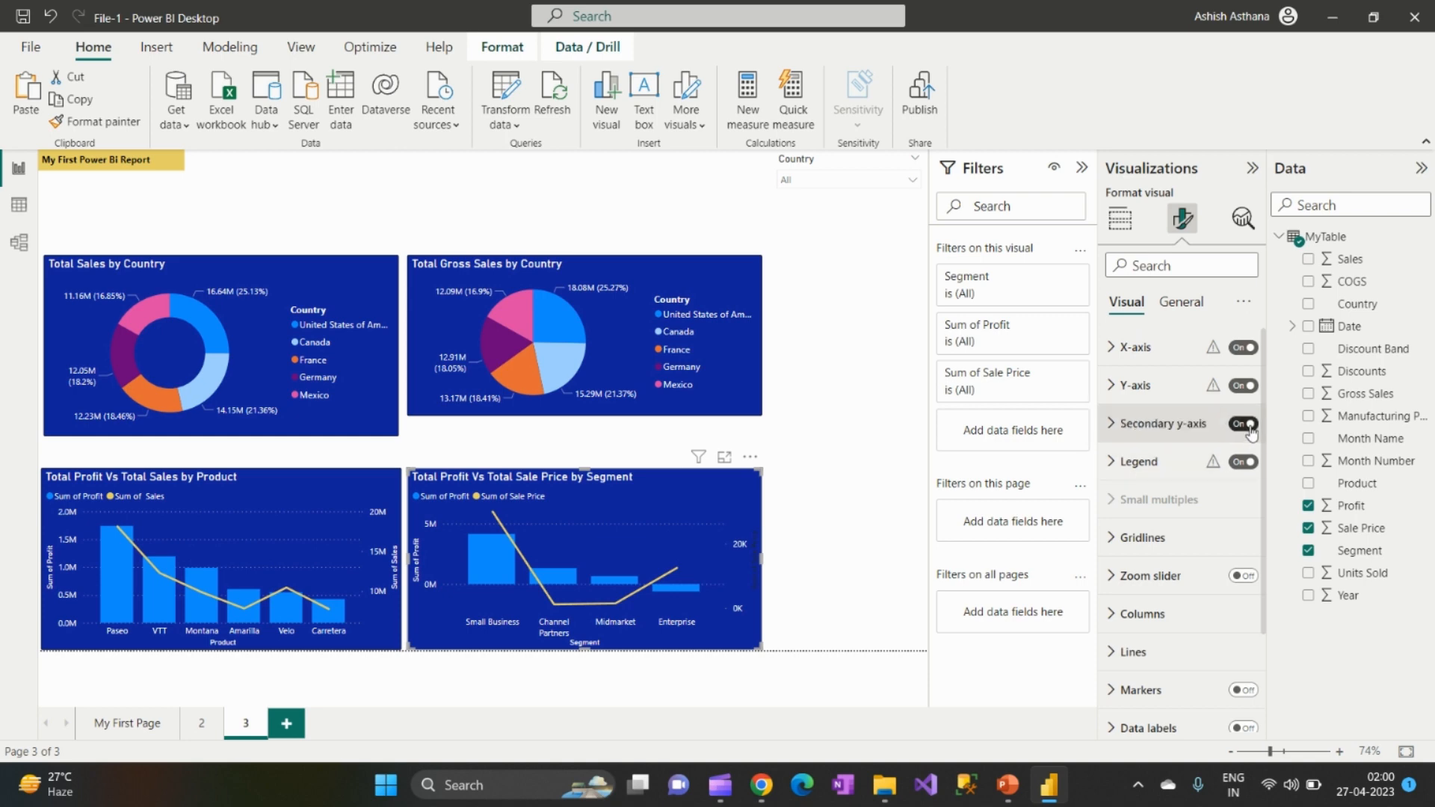
left_click(1113, 424)
scroll(1210, 523, "down", 3)
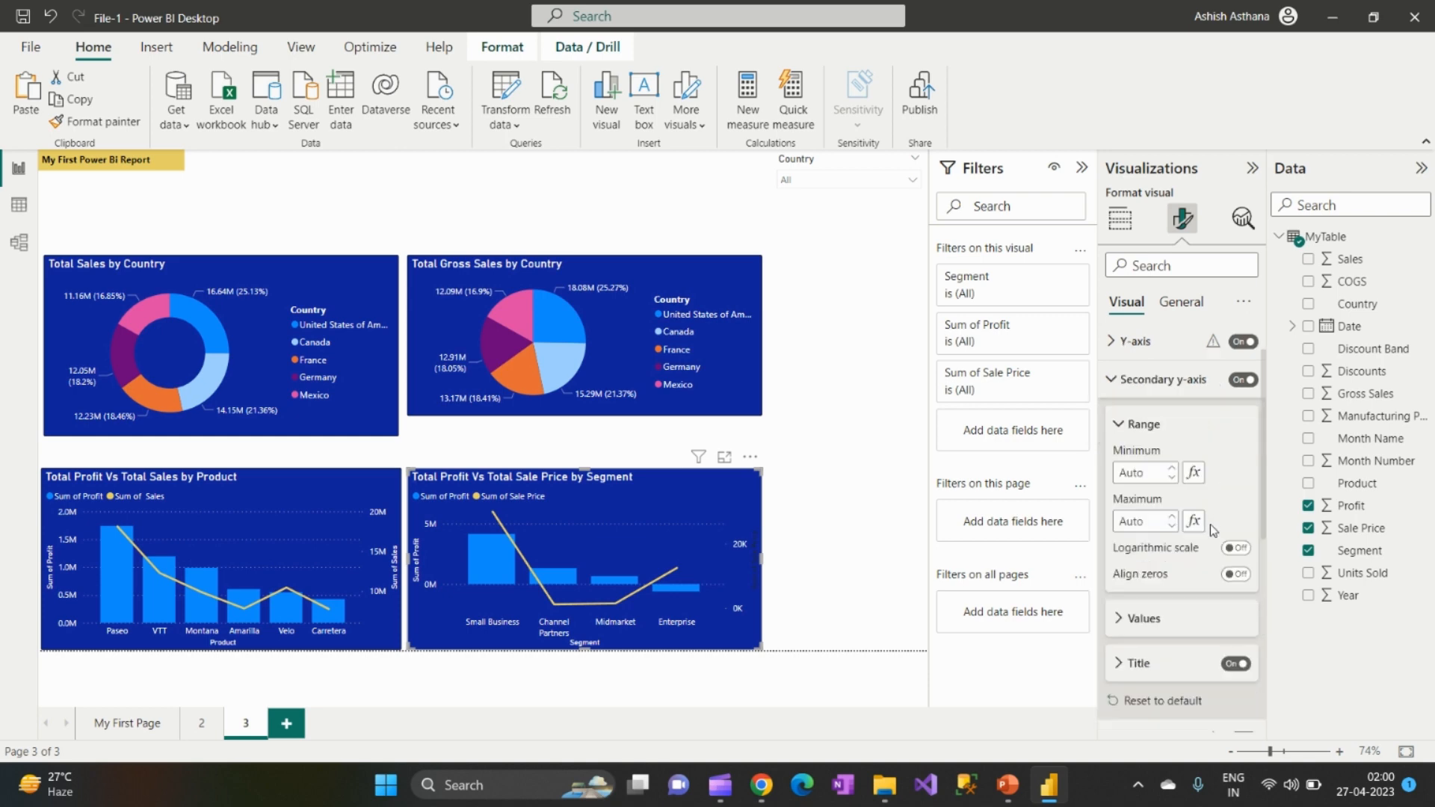
left_click(1125, 557)
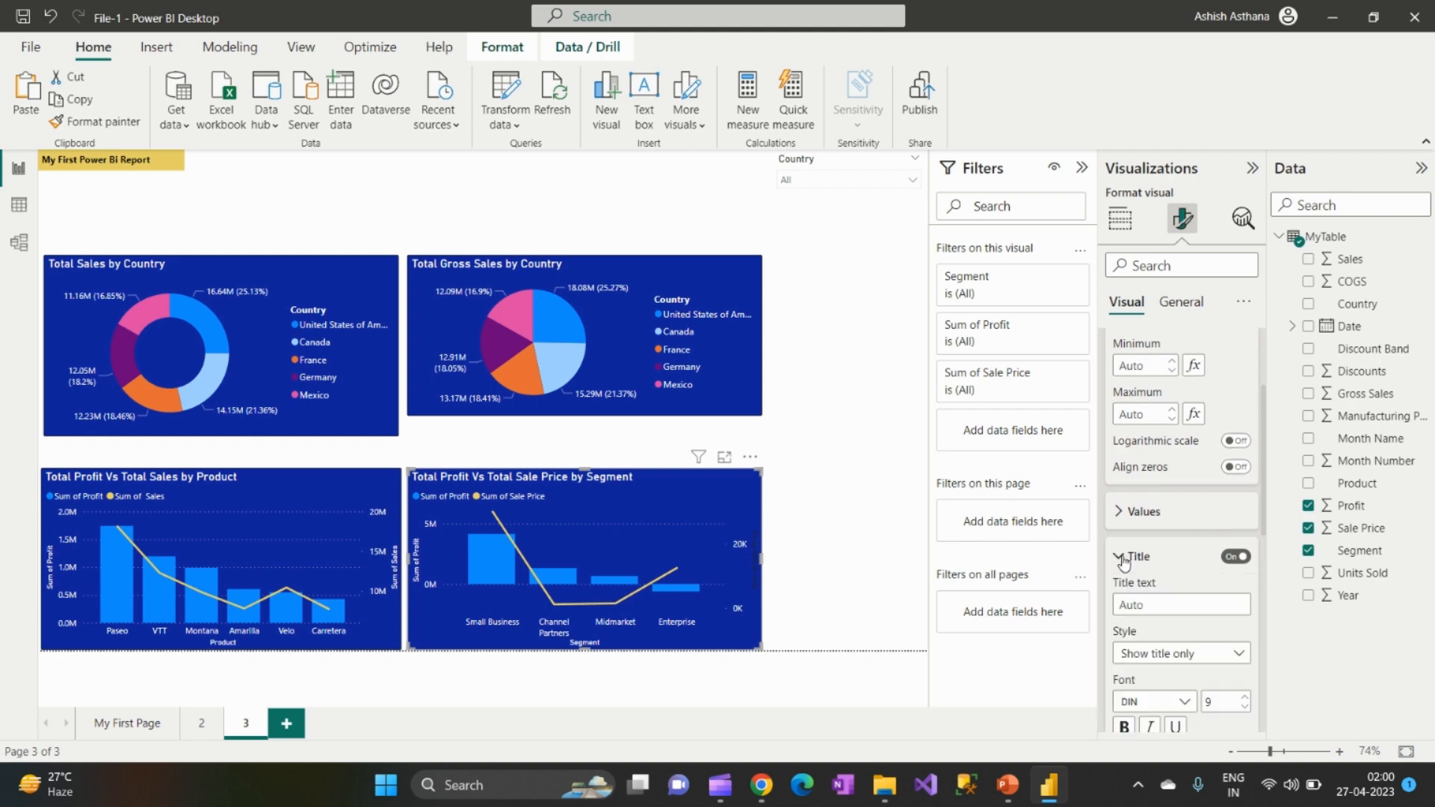
scroll(1155, 576, "down", 3)
left_click(1147, 595)
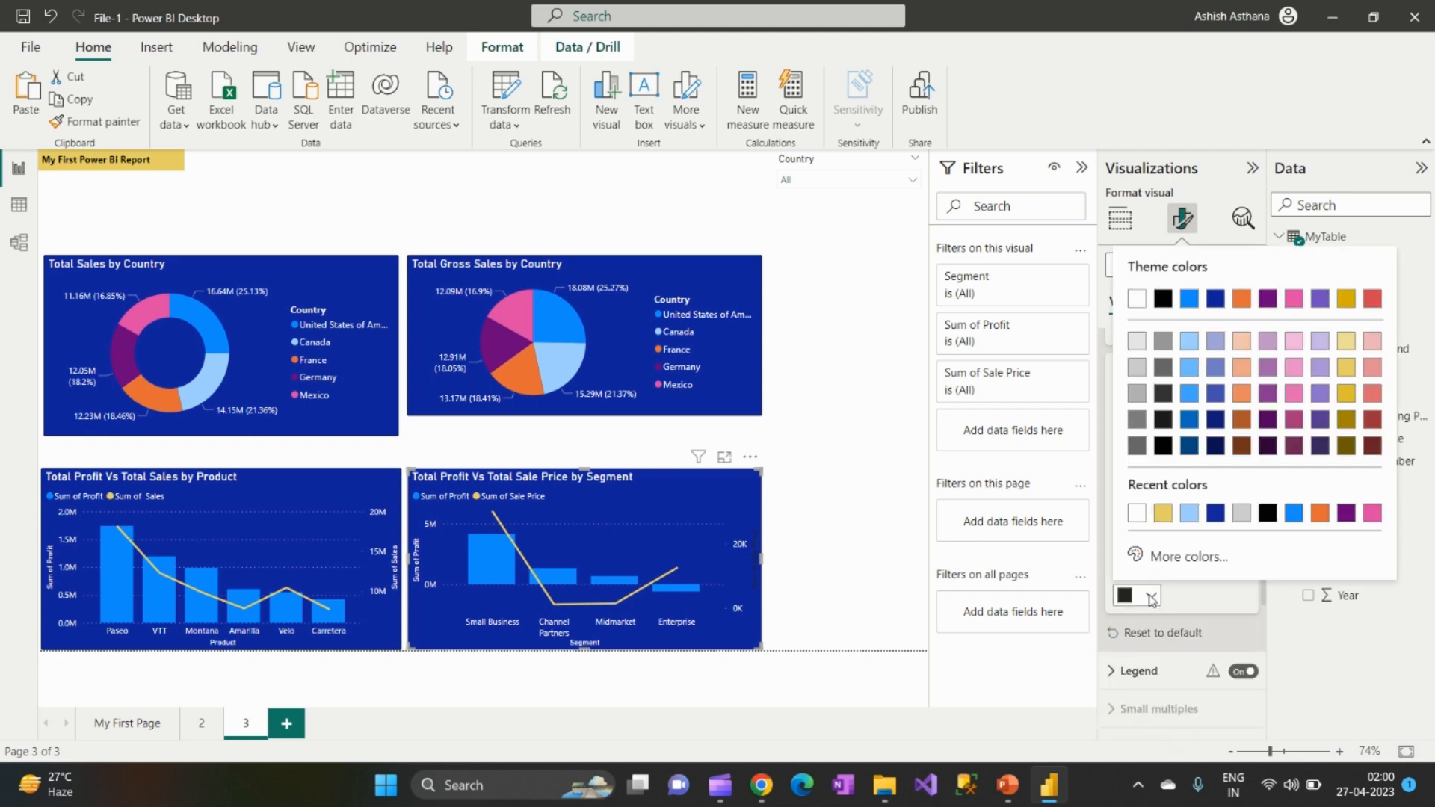
left_click(1139, 513)
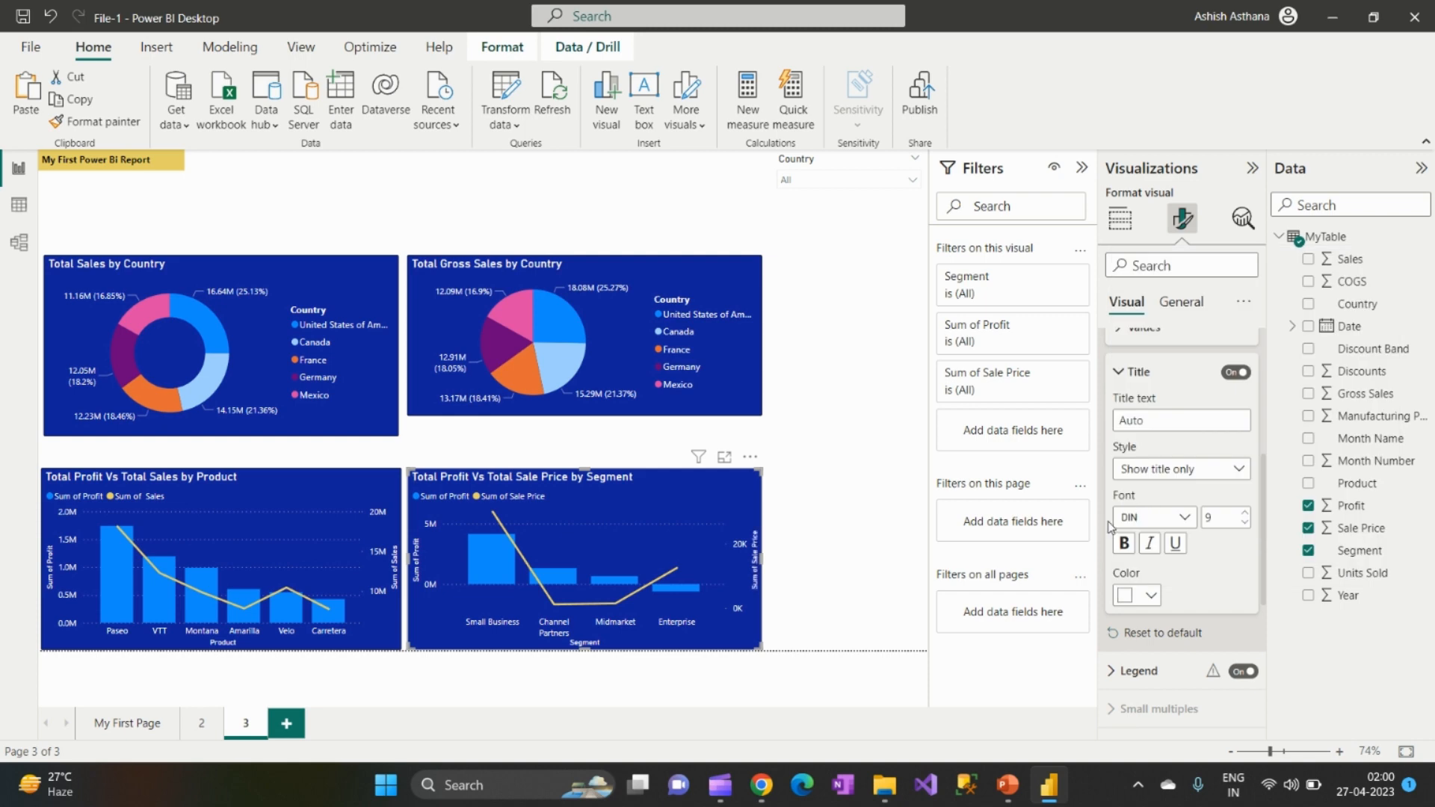
left_click(856, 486)
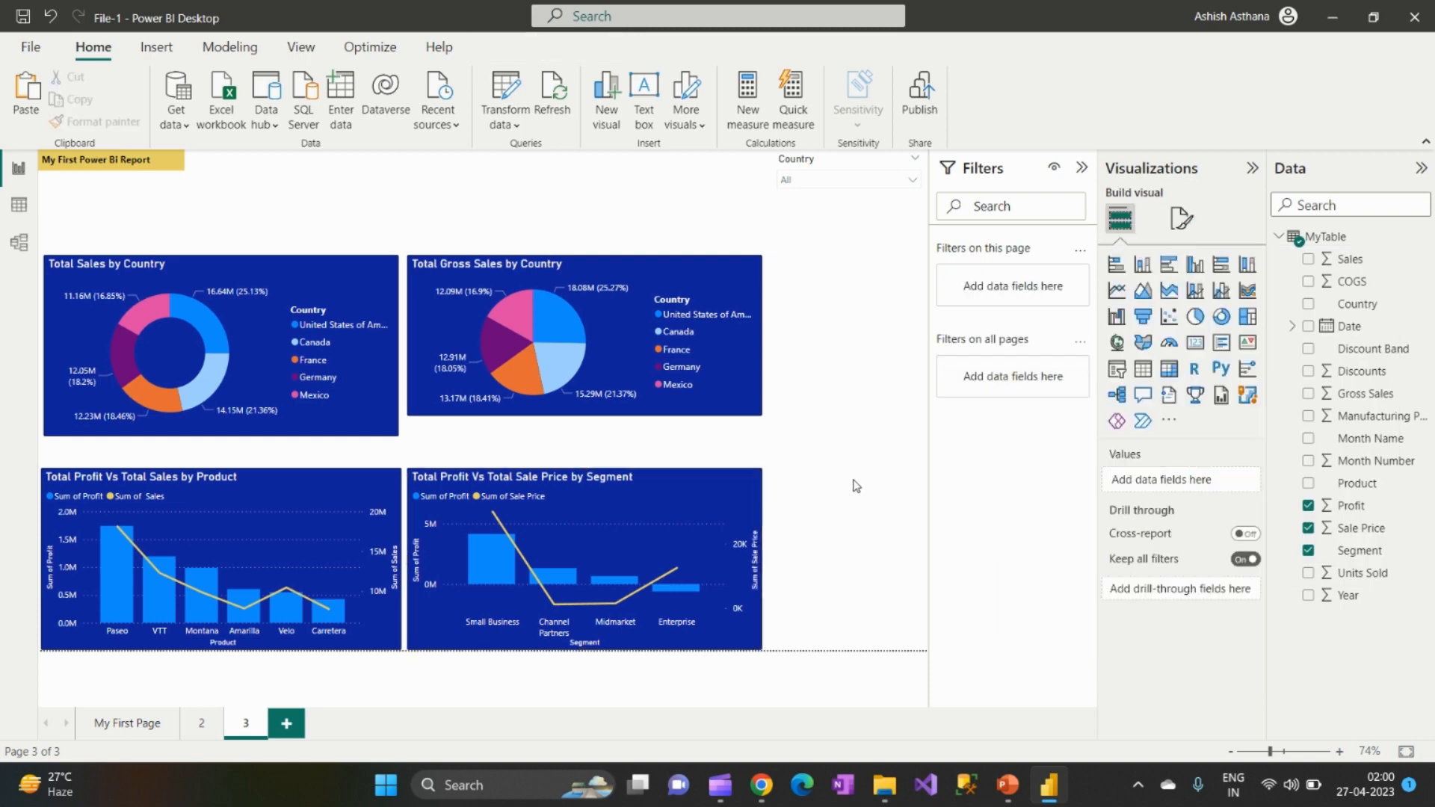
Step: Extend the Total Gross Sales by Country pie chart downward to match the height of the neighbouring donut chart
left_click(678, 398)
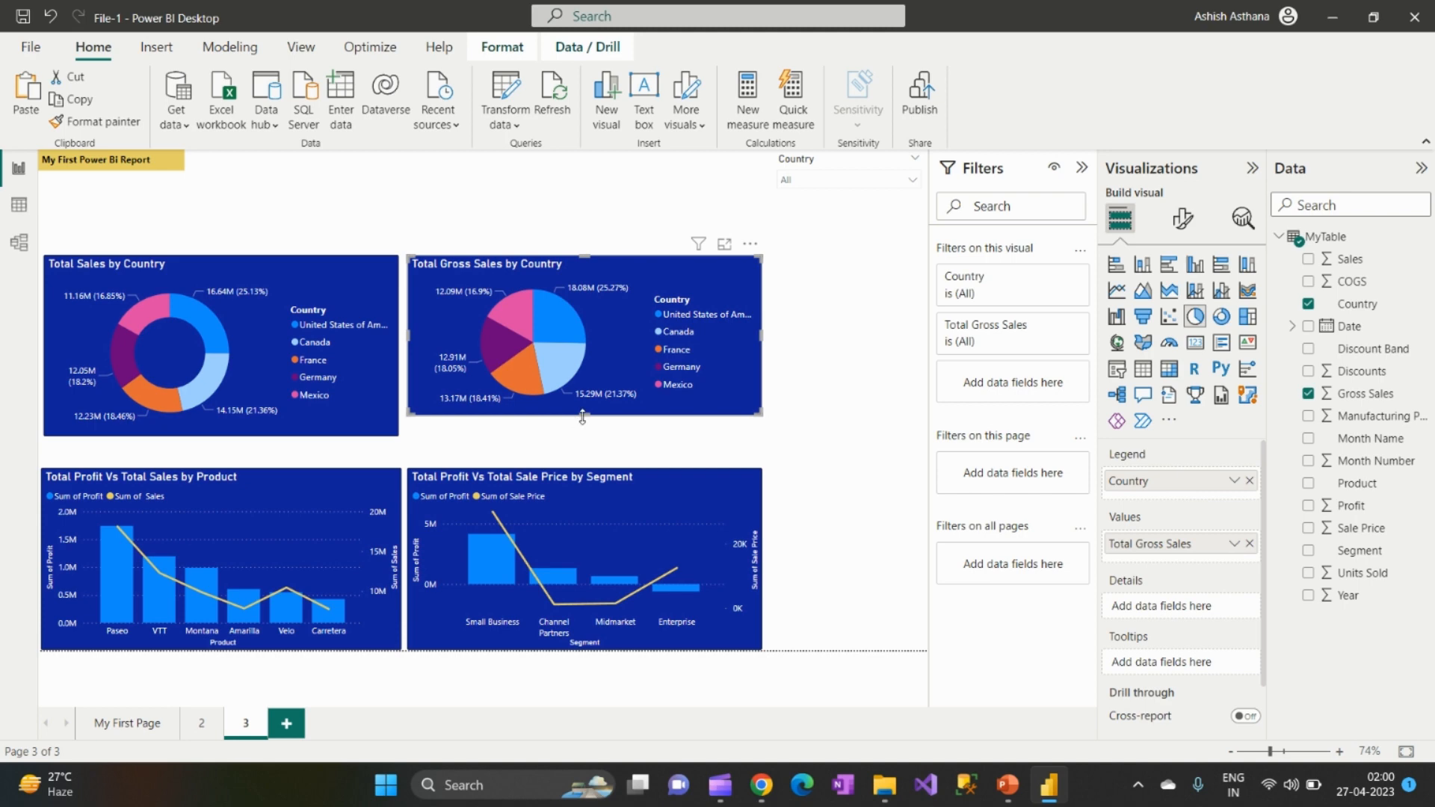
left_click_drag(582, 416, 580, 437)
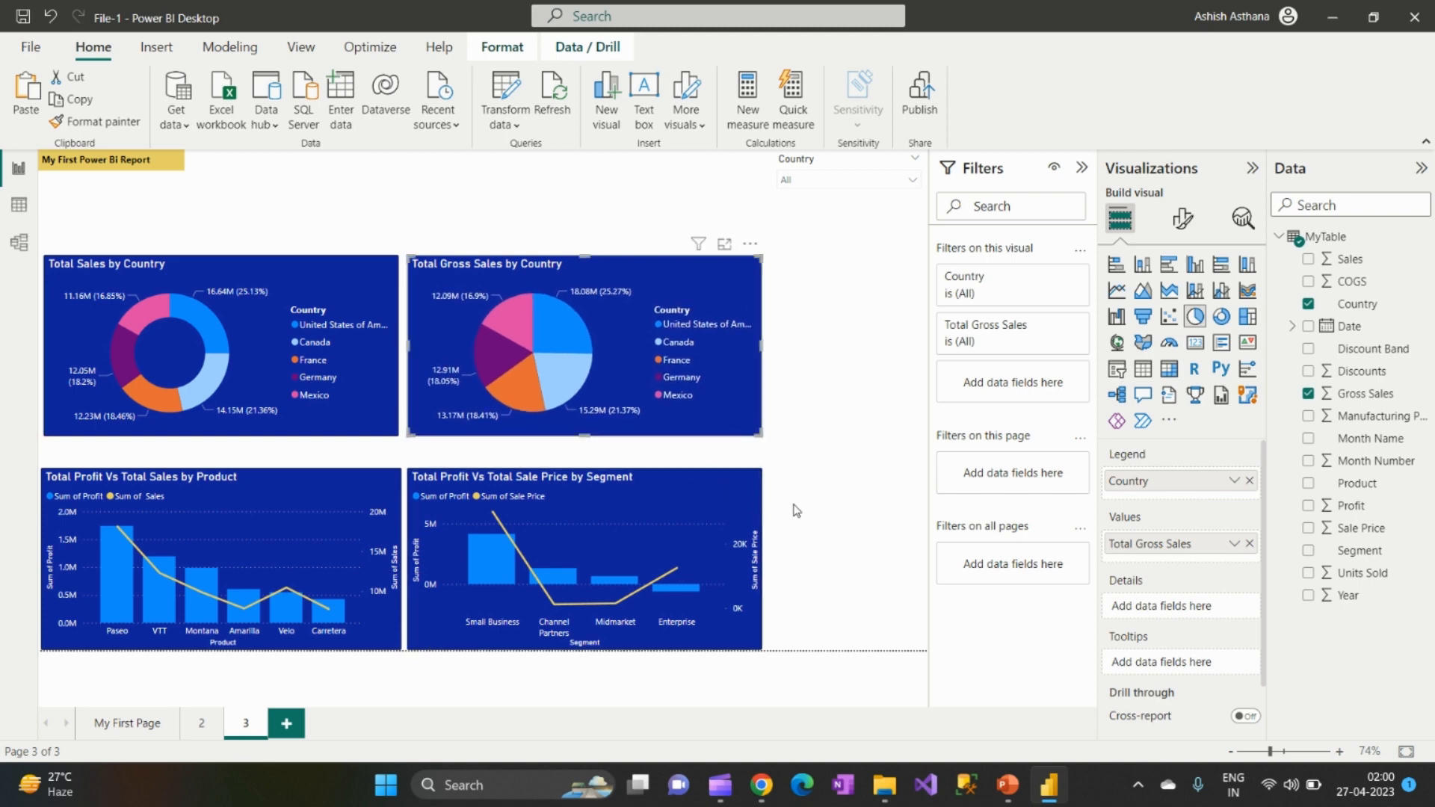
Step: Move the two country charts down to just above the combo charts and widen Total Sales by Country to match the chart below it
left_click_drag(356, 436, 350, 442)
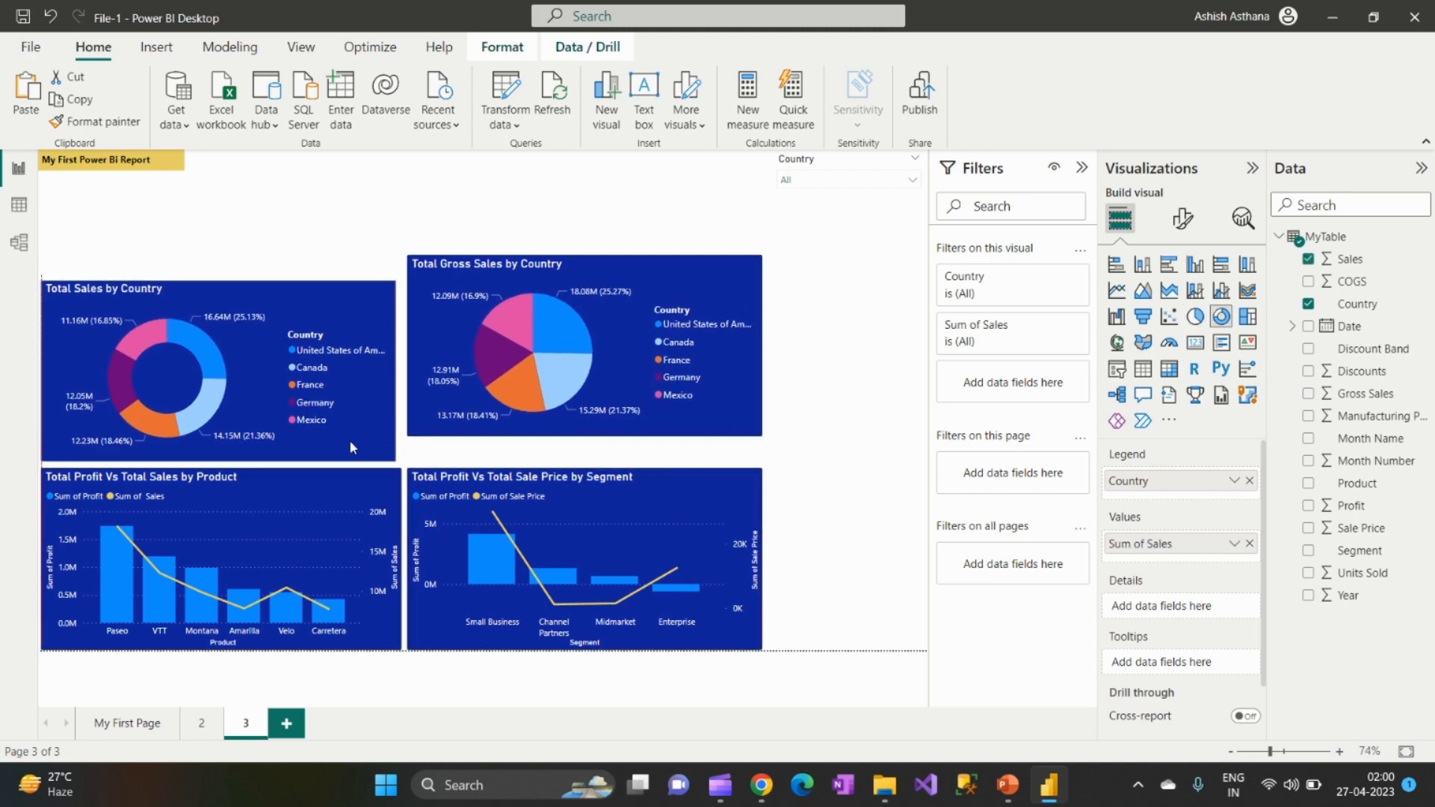
left_click_drag(474, 420, 469, 445)
left_click_drag(639, 437, 643, 431)
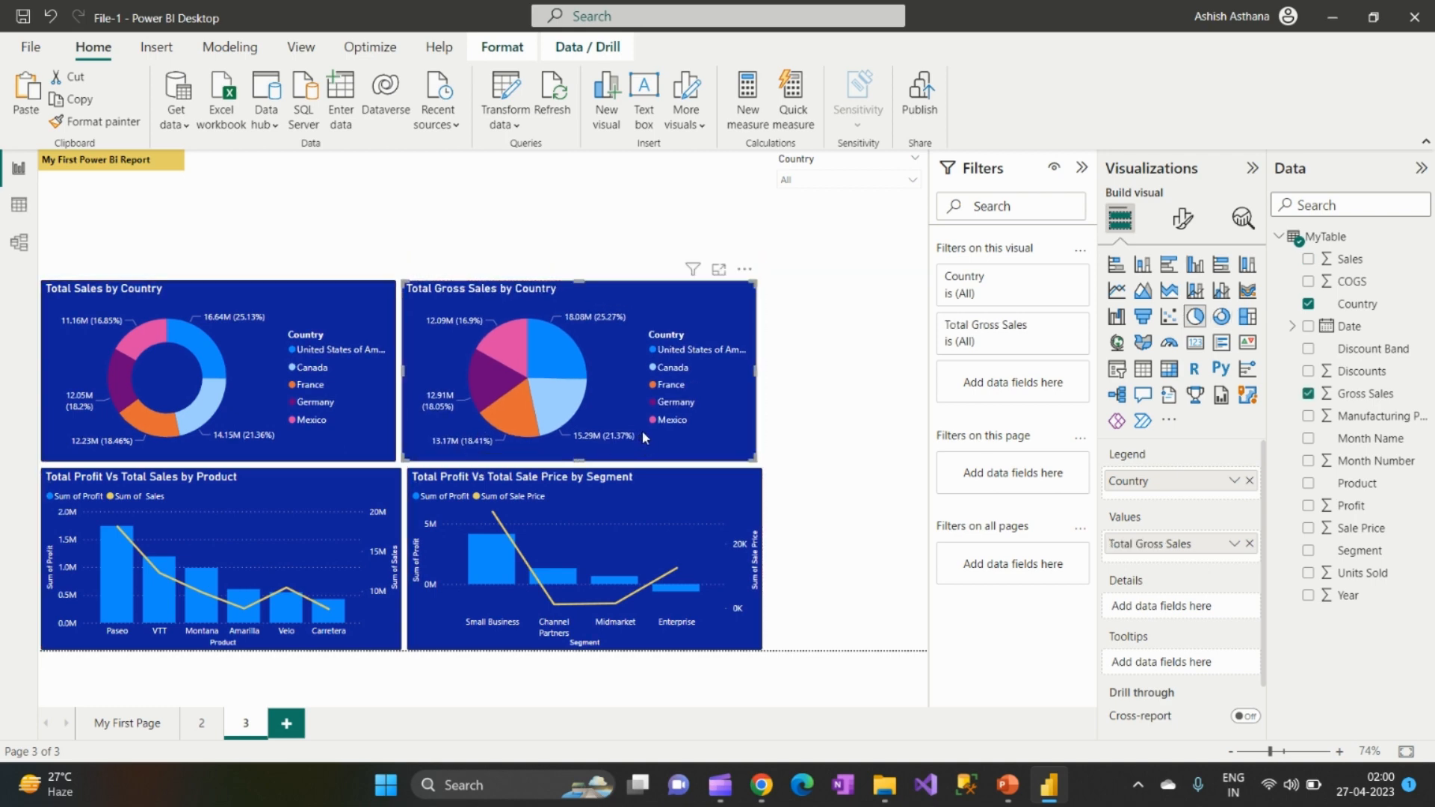
left_click(374, 419)
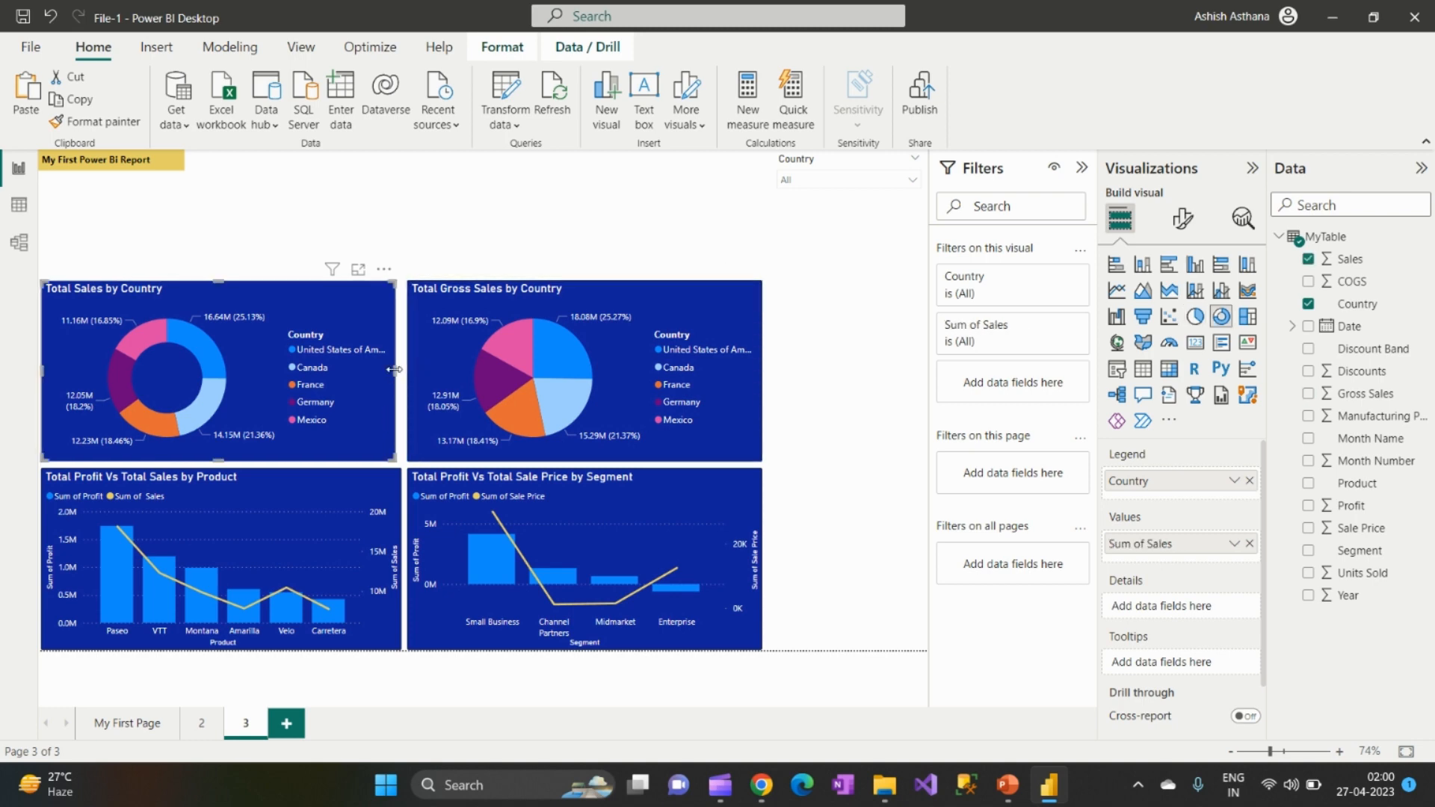
left_click_drag(397, 370, 402, 369)
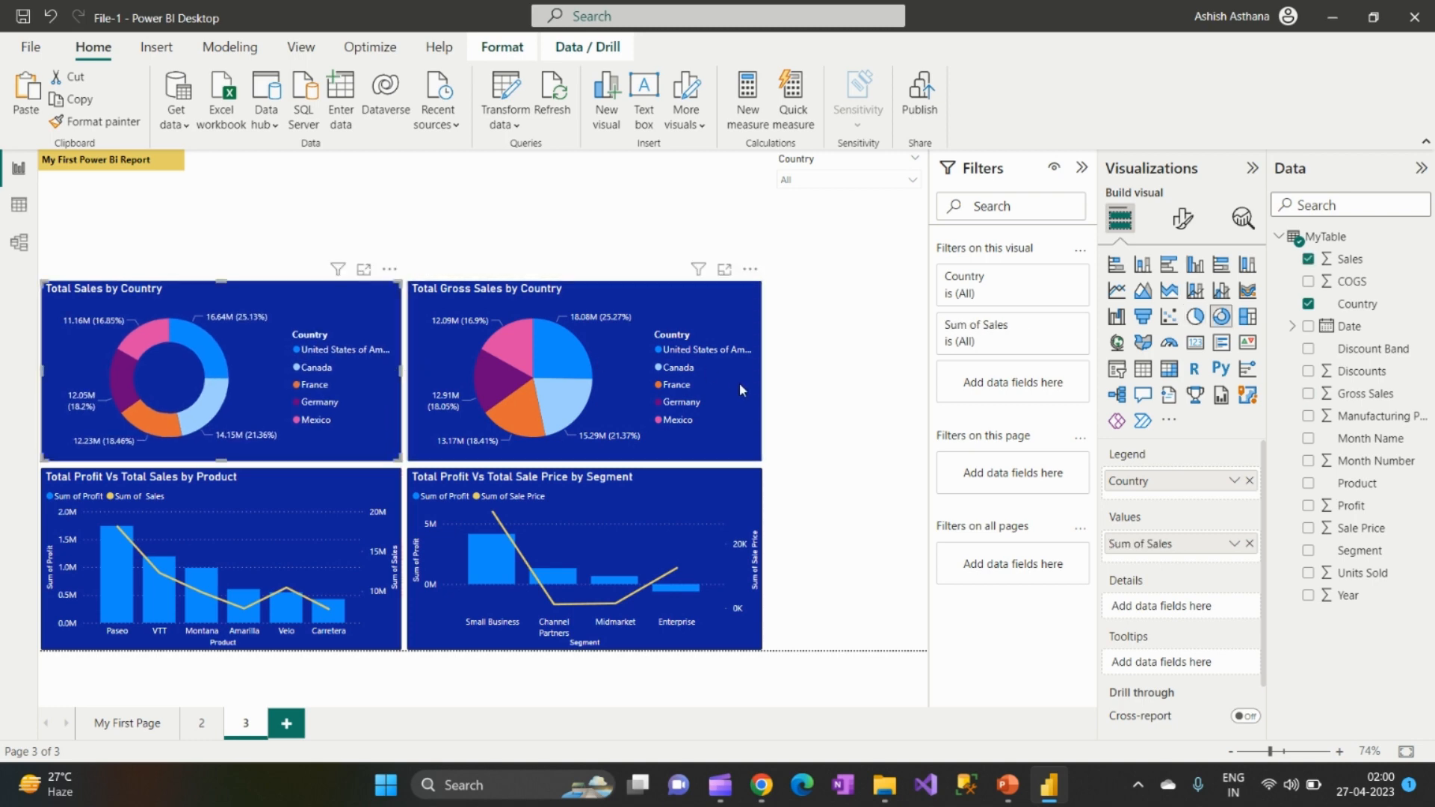
left_click(835, 433)
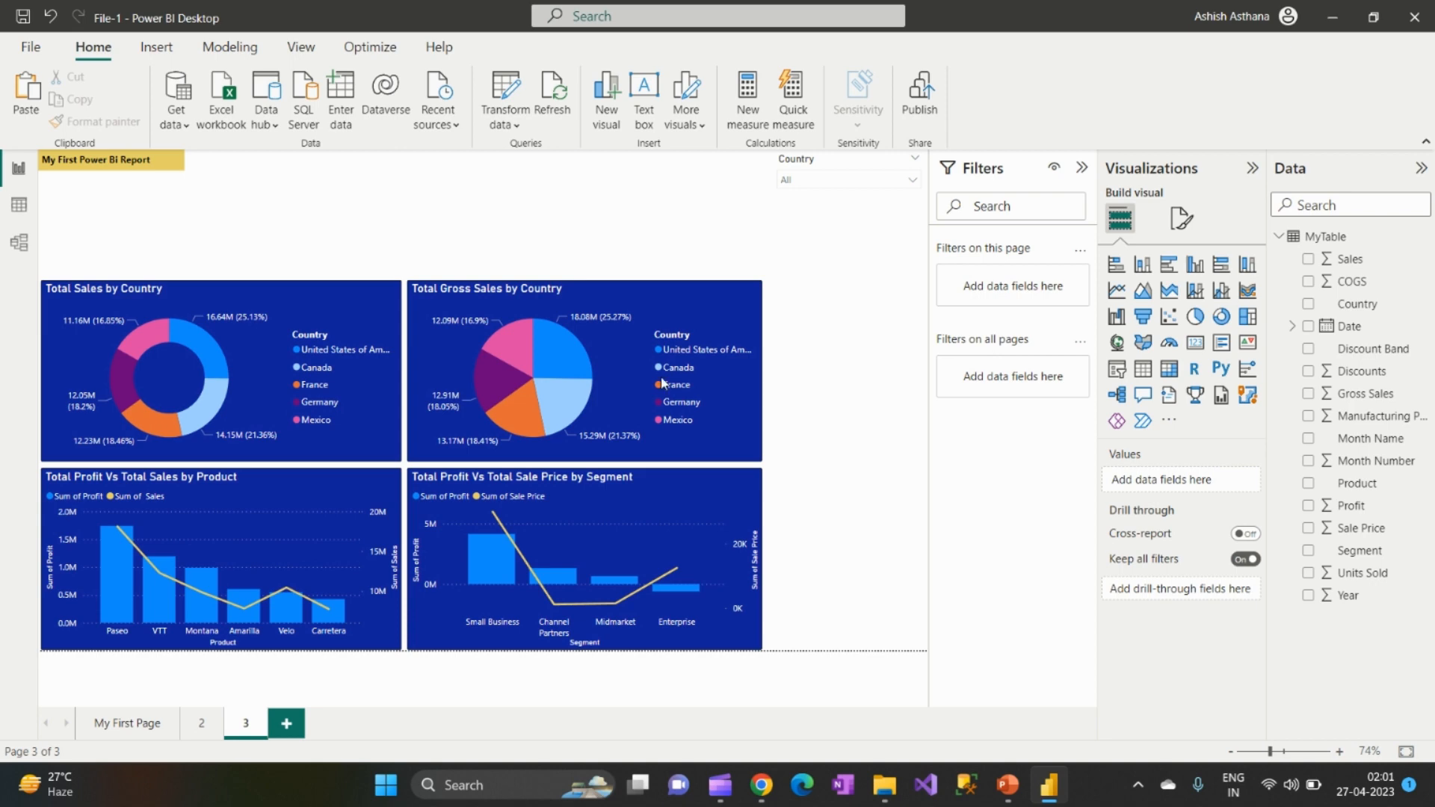
Step: Using page 2 as reference, add a Card visual on page 3 beside the Total Gross Sales by Country chart and assign it the Sales field
left_click(199, 724)
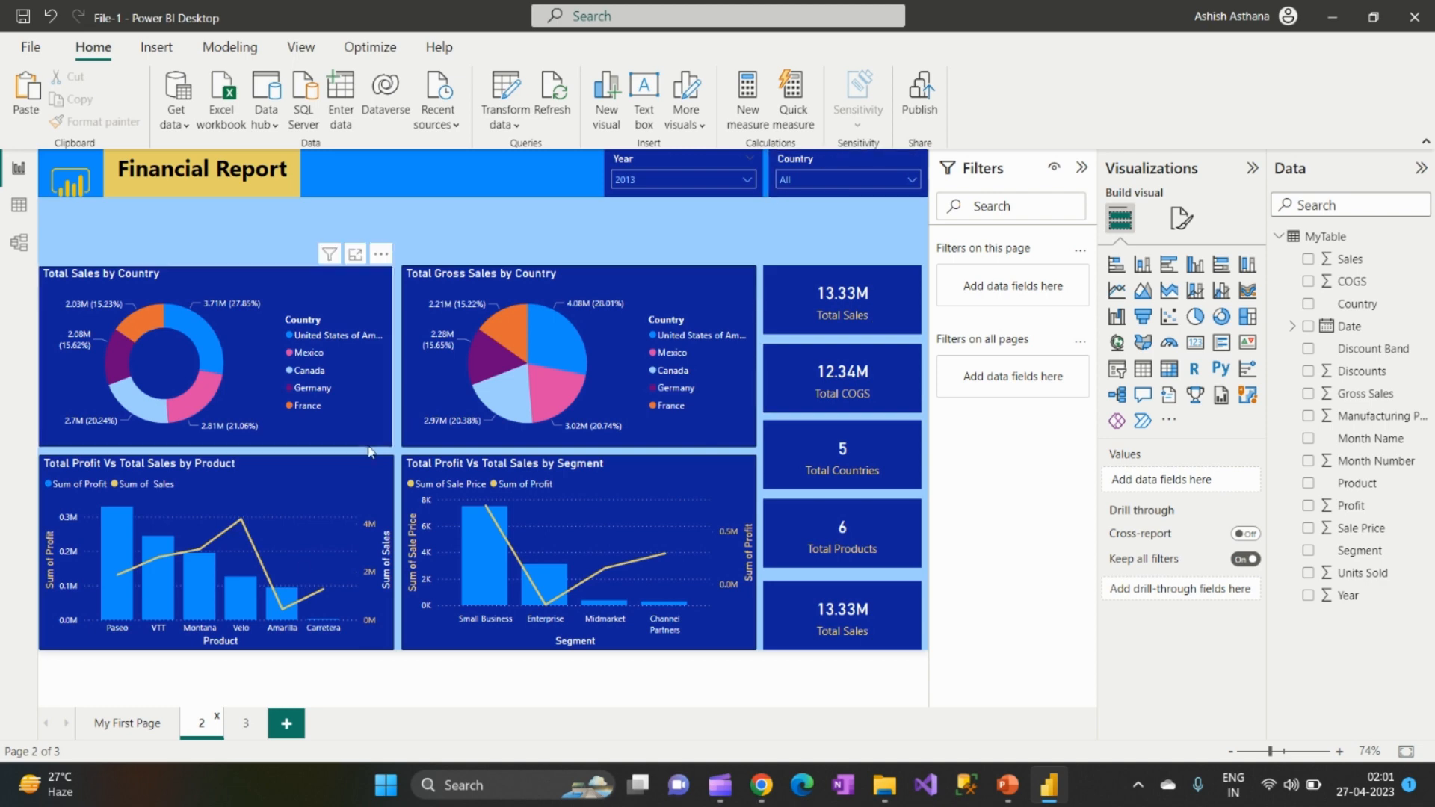
left_click(245, 723)
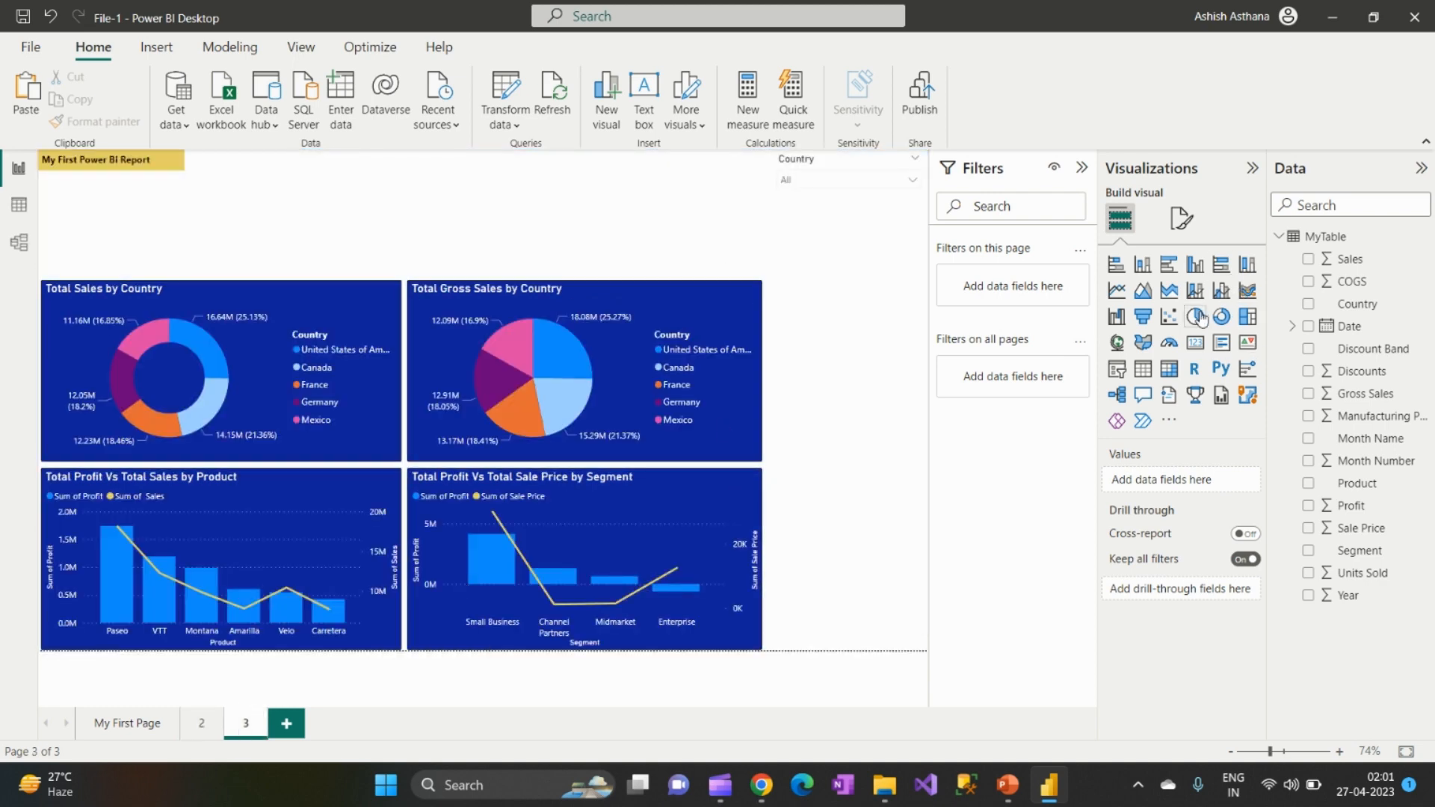
left_click(1195, 344)
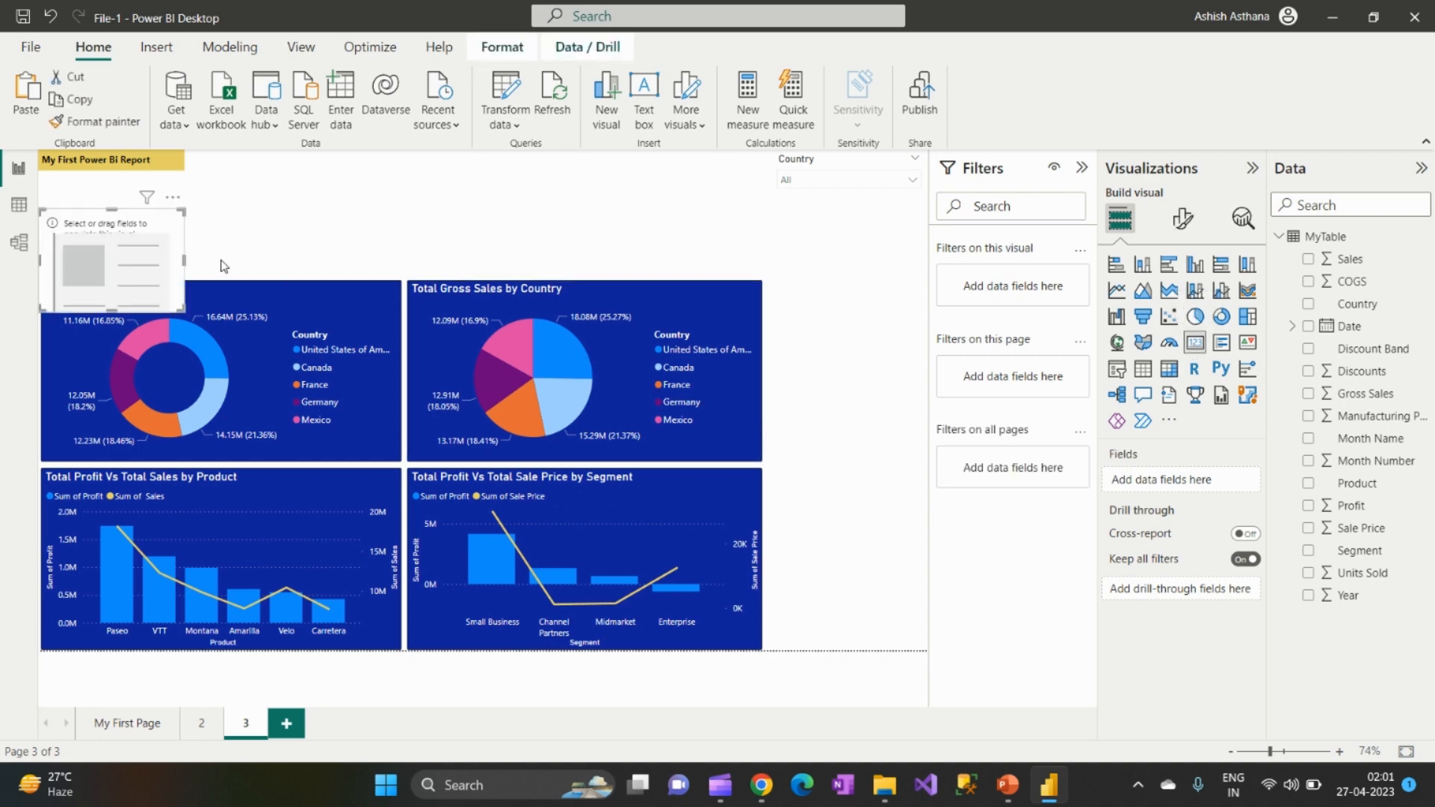
left_click_drag(157, 233, 908, 310)
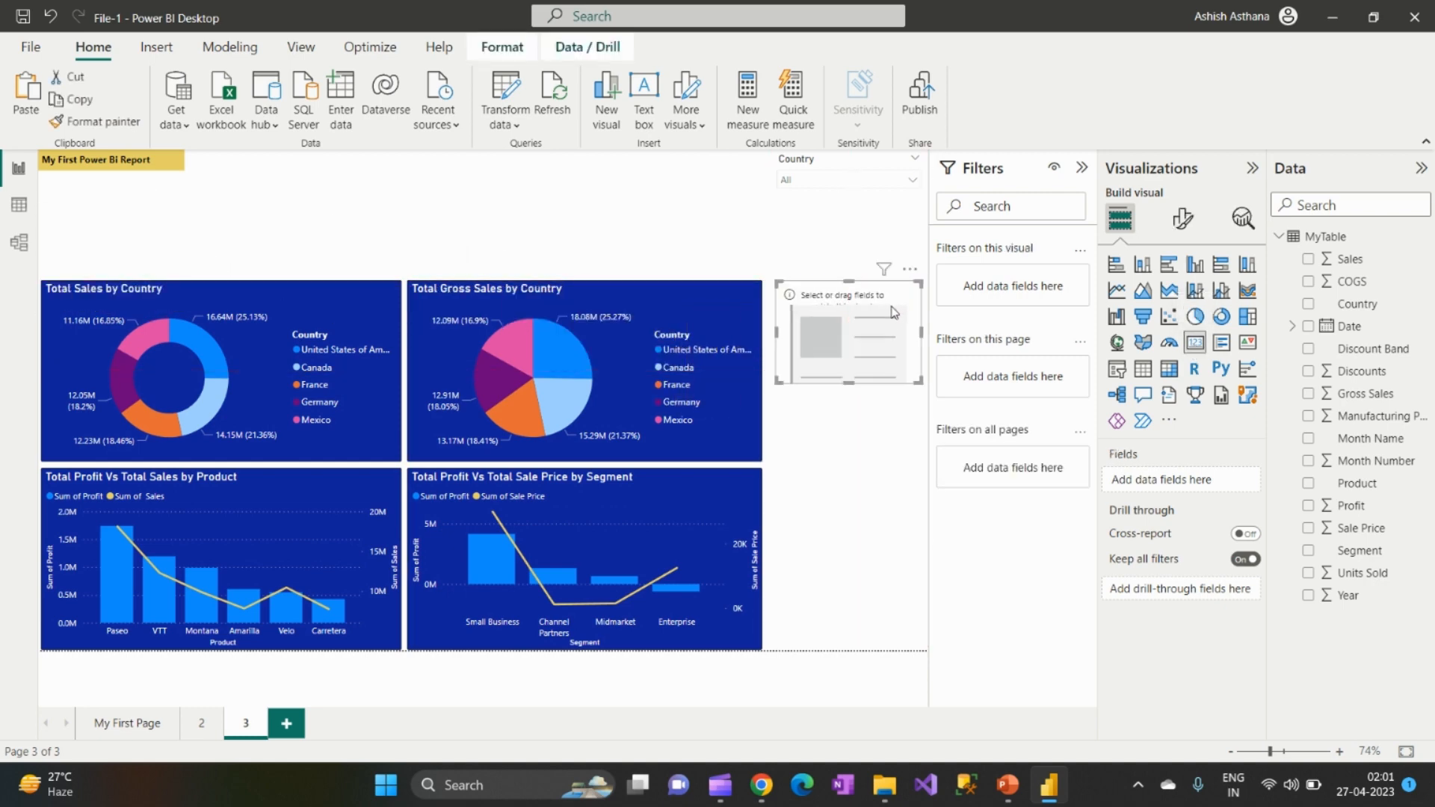
left_click(200, 726)
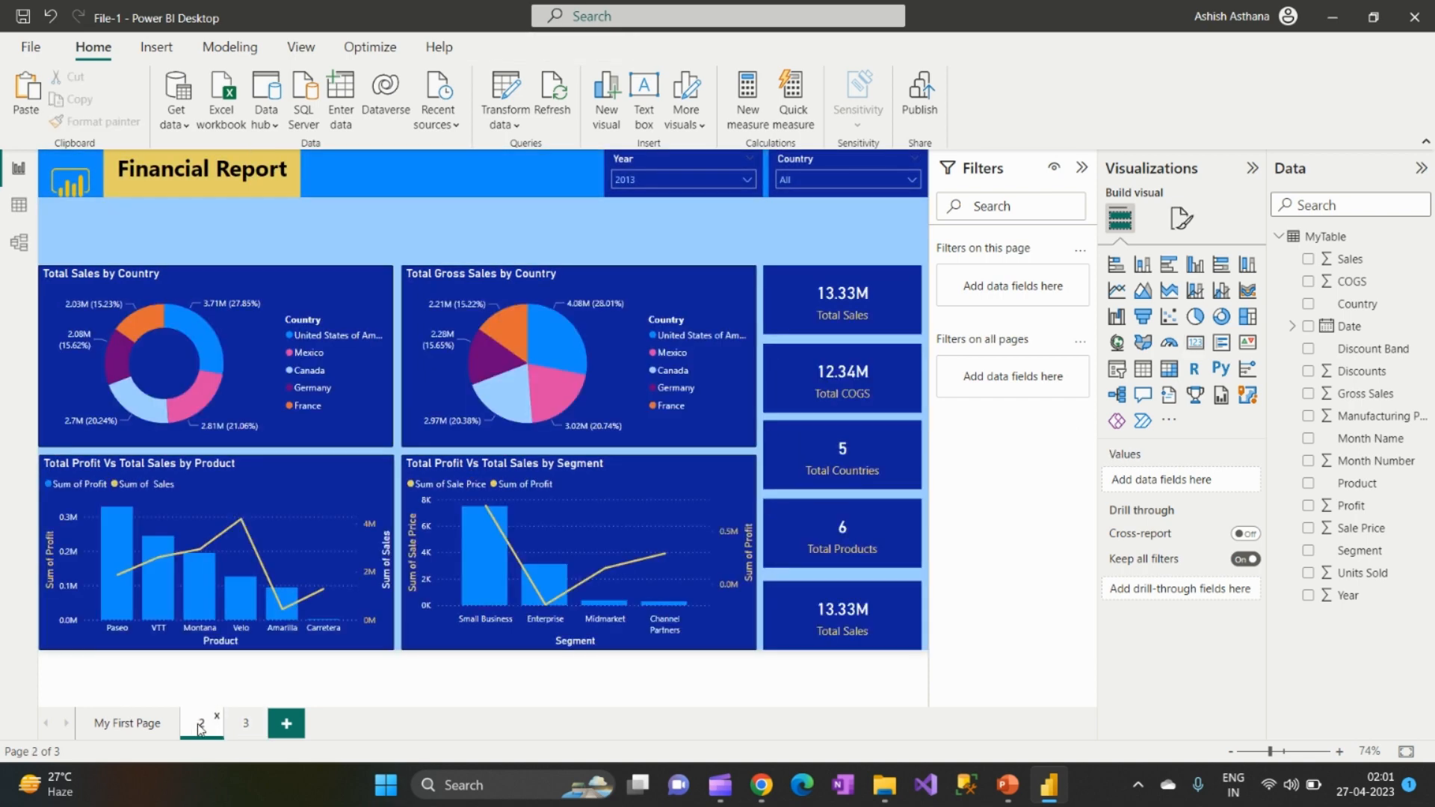
left_click(247, 727)
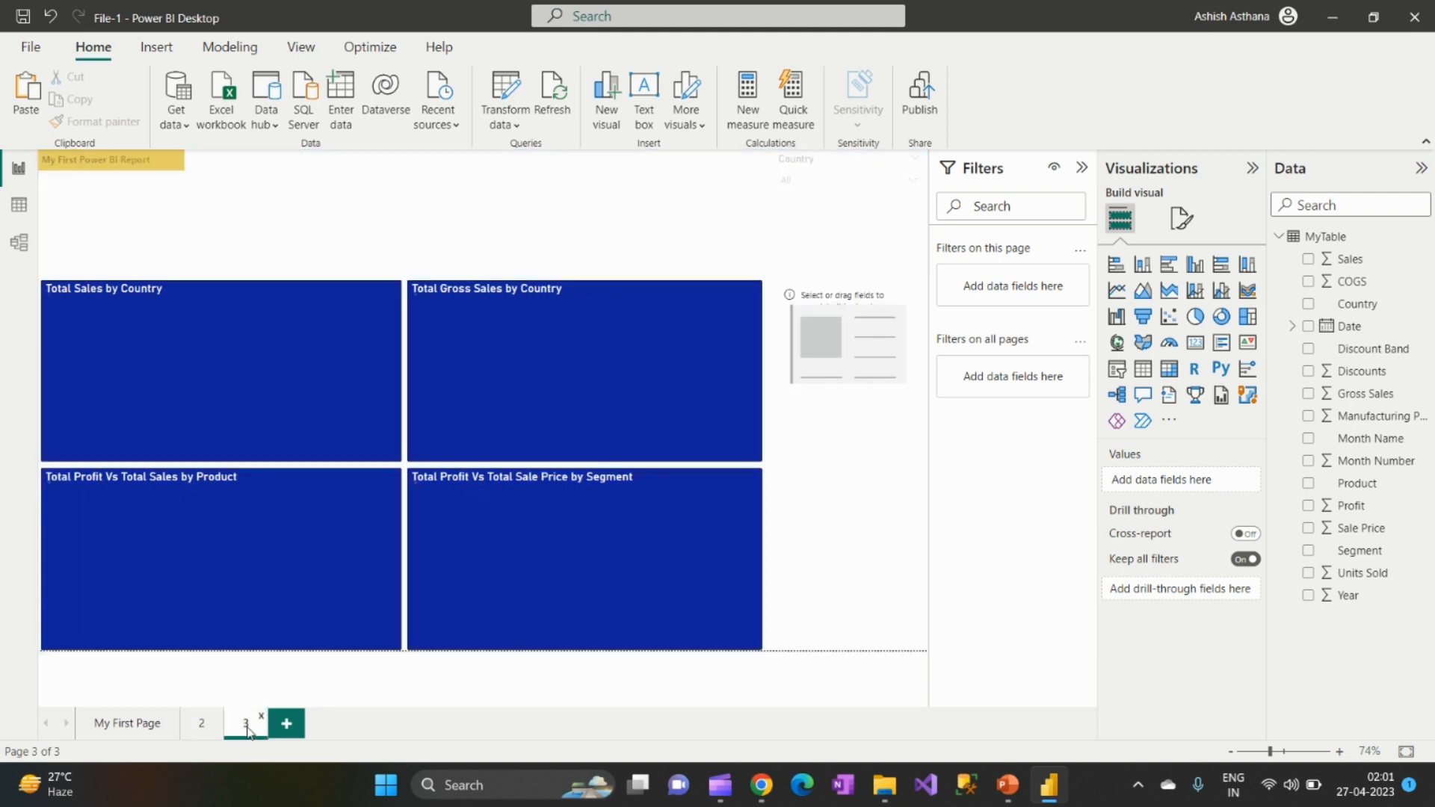
left_click(866, 346)
left_click_drag(1342, 263, 1170, 496)
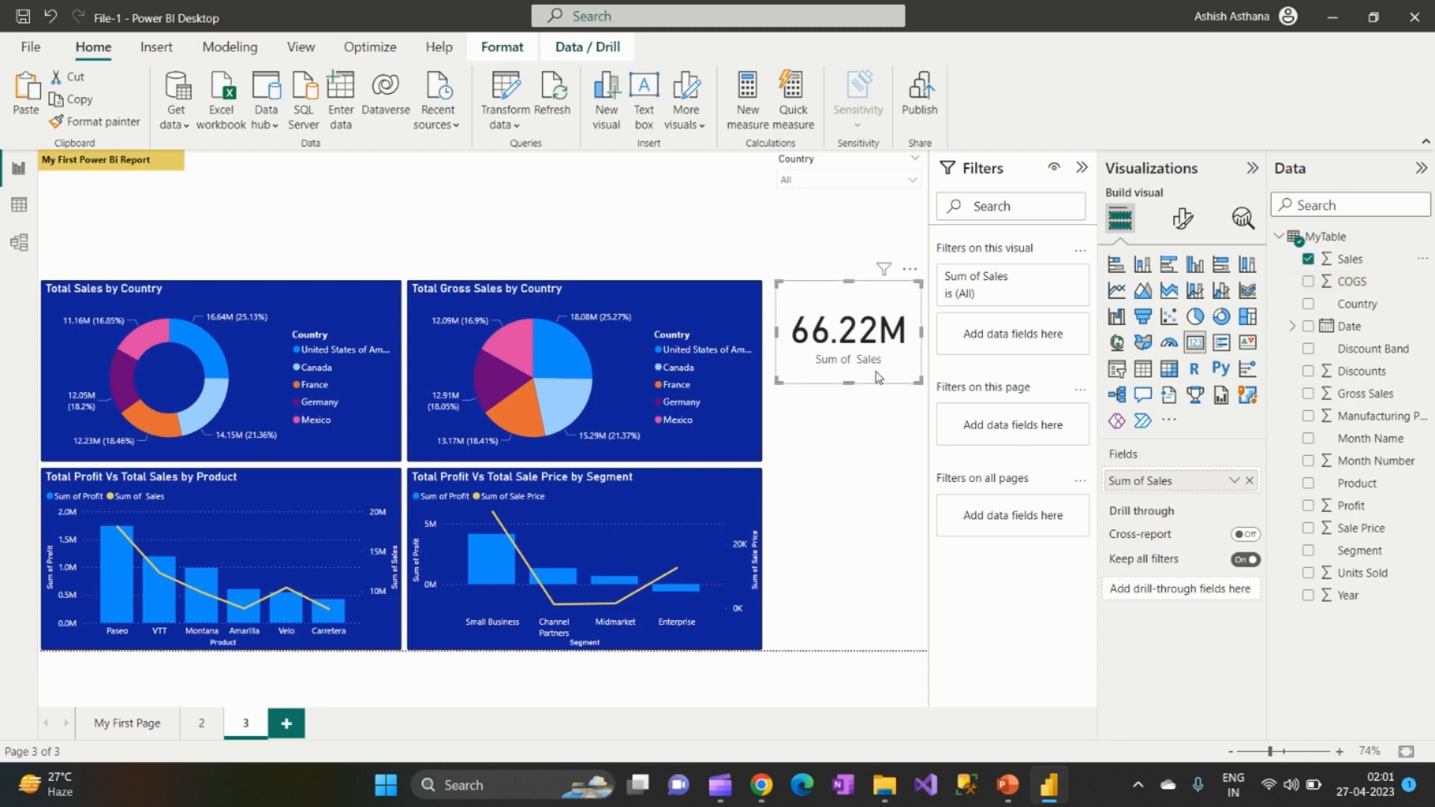
Step: Set the sales card's callout value font size to 20 and reduce the card's height to fit its text
left_click(1184, 219)
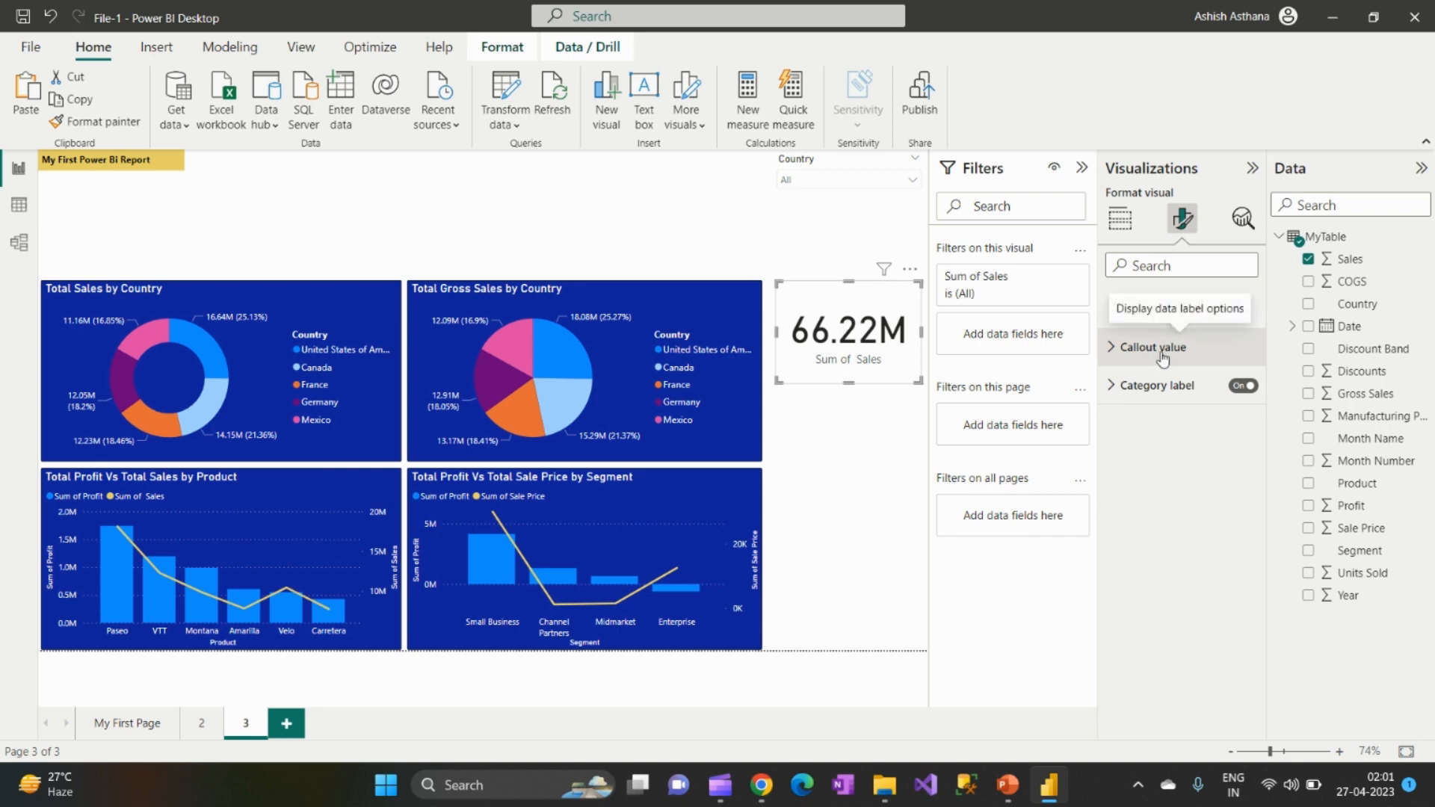
left_click(1115, 351)
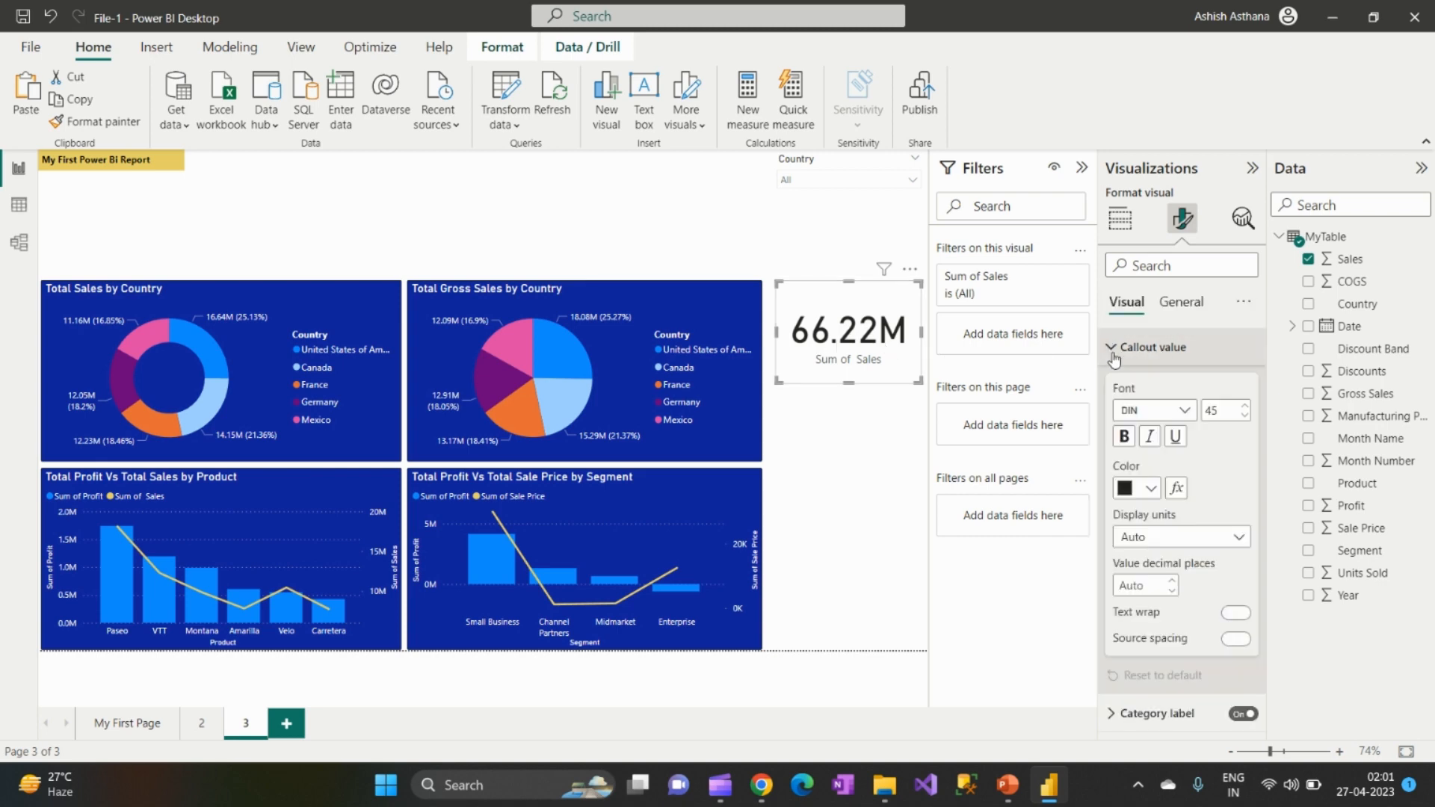
double_click(1223, 414)
type("20")
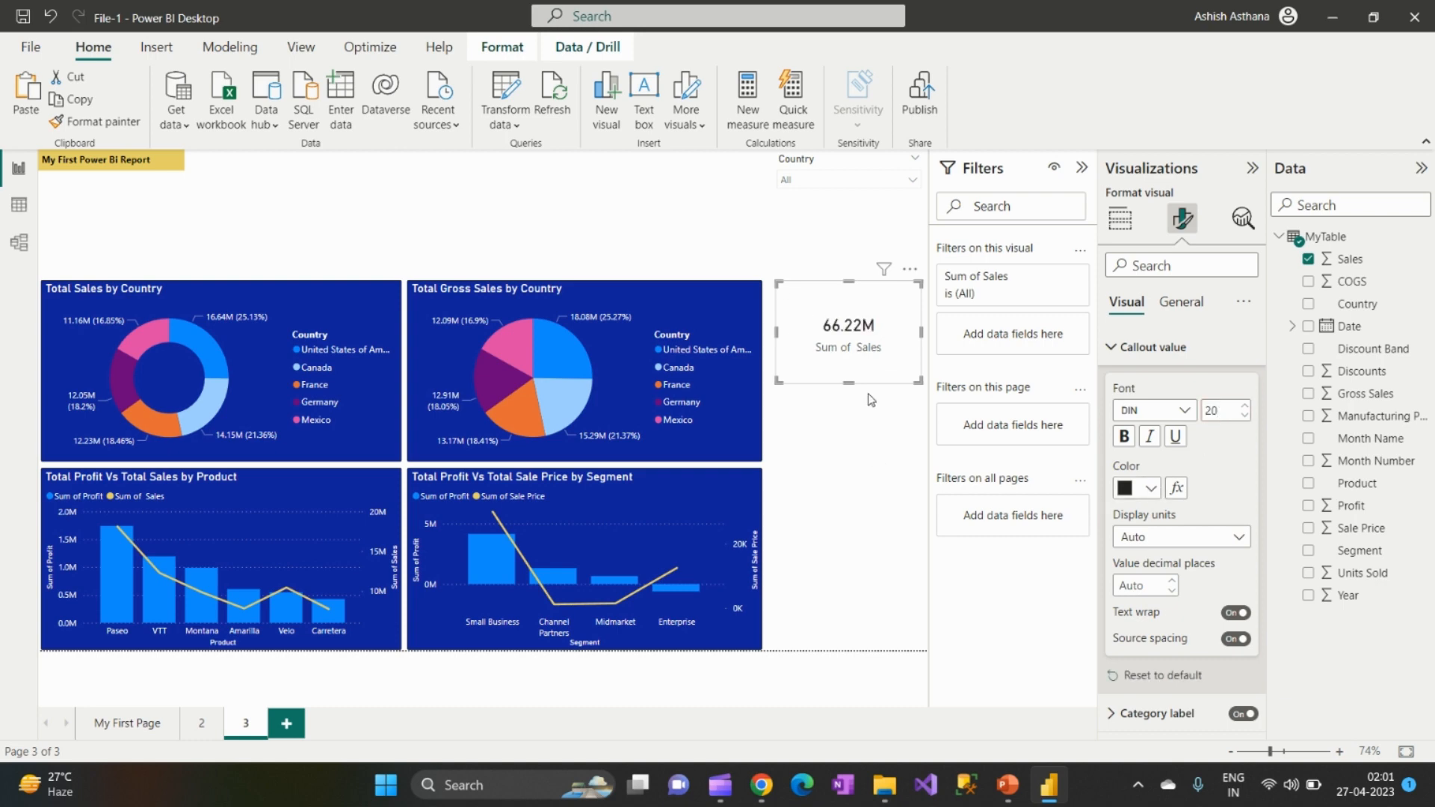
left_click_drag(854, 380, 845, 341)
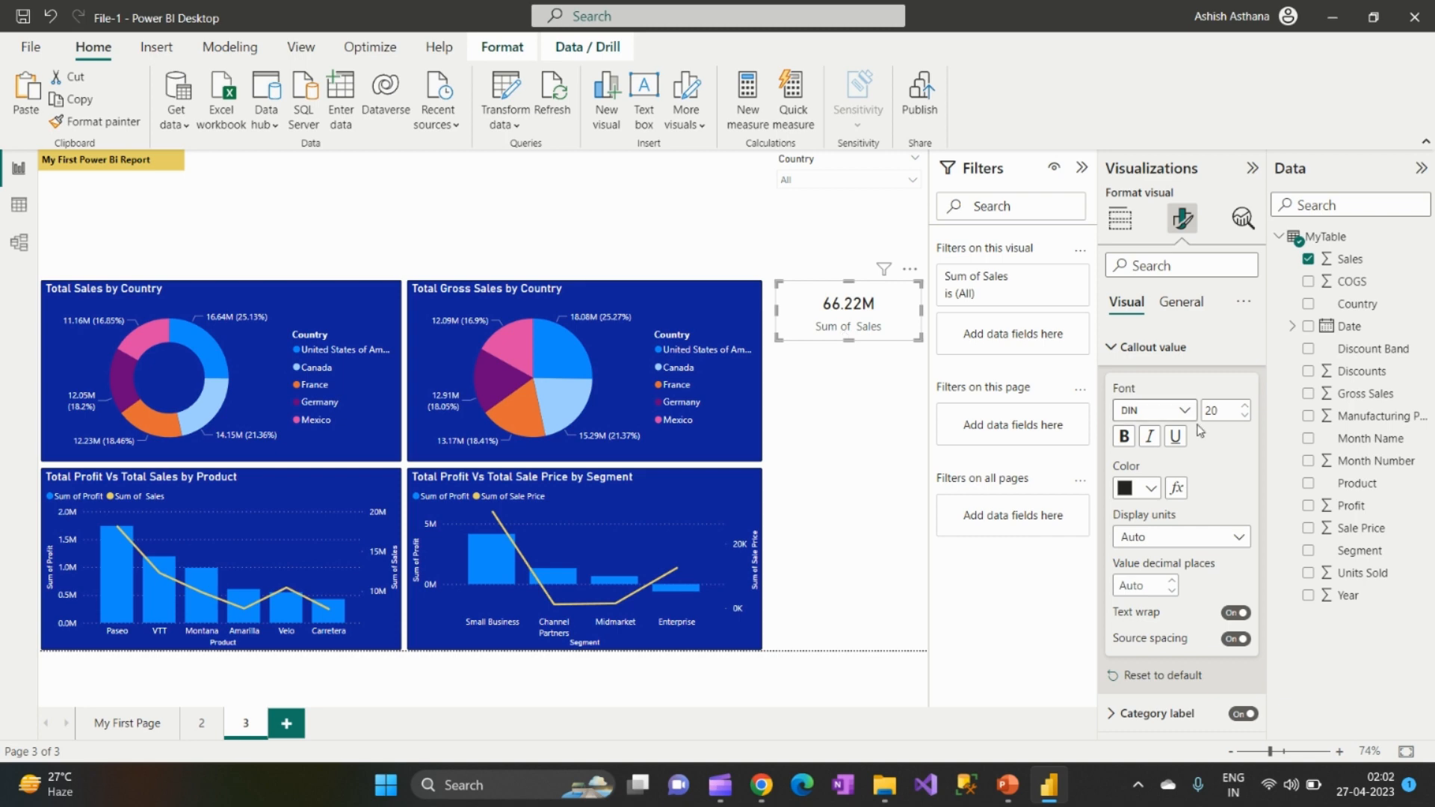
Step: Set the sales card's background color to the same dark blue as the charts
left_click(1181, 302)
left_click(1121, 423)
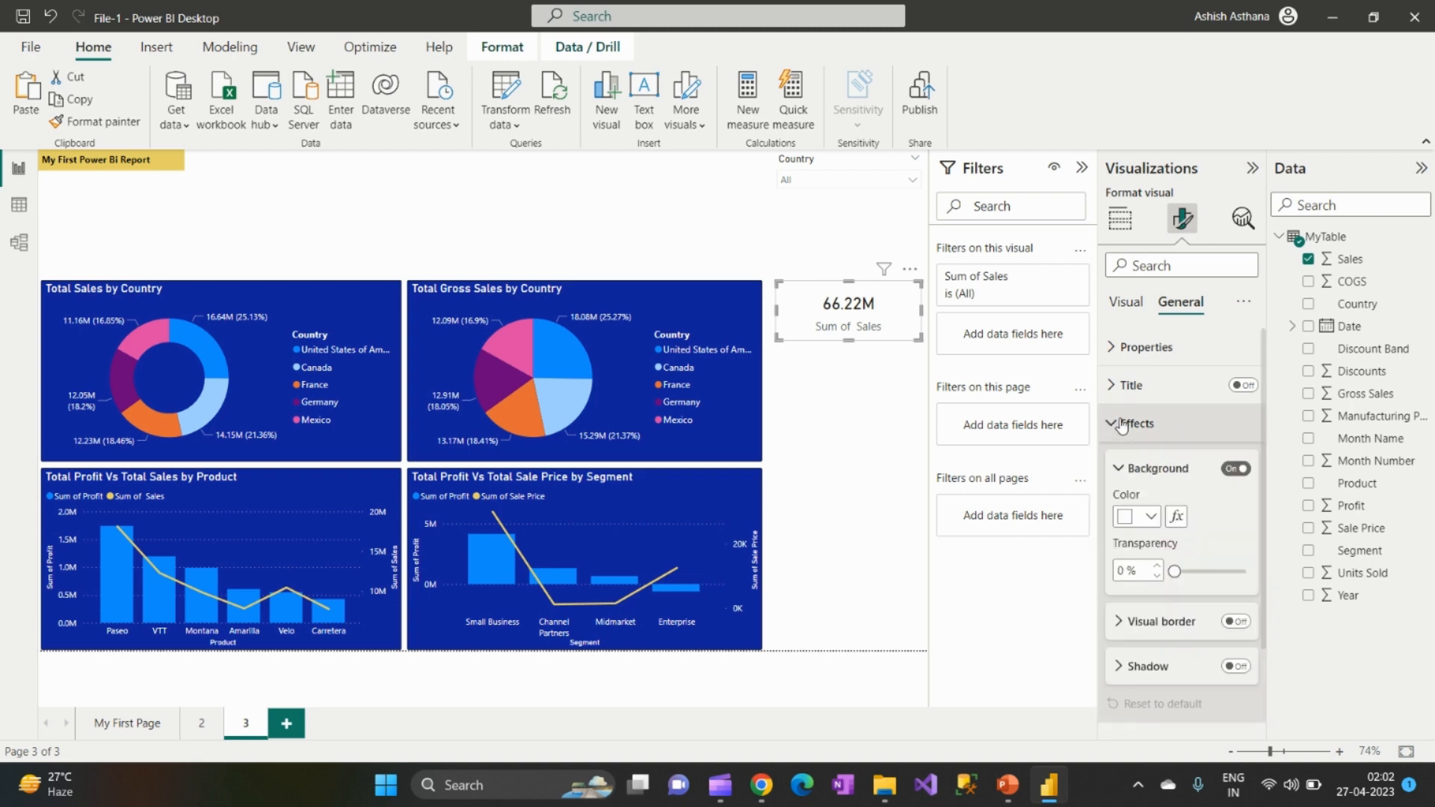
left_click(1148, 517)
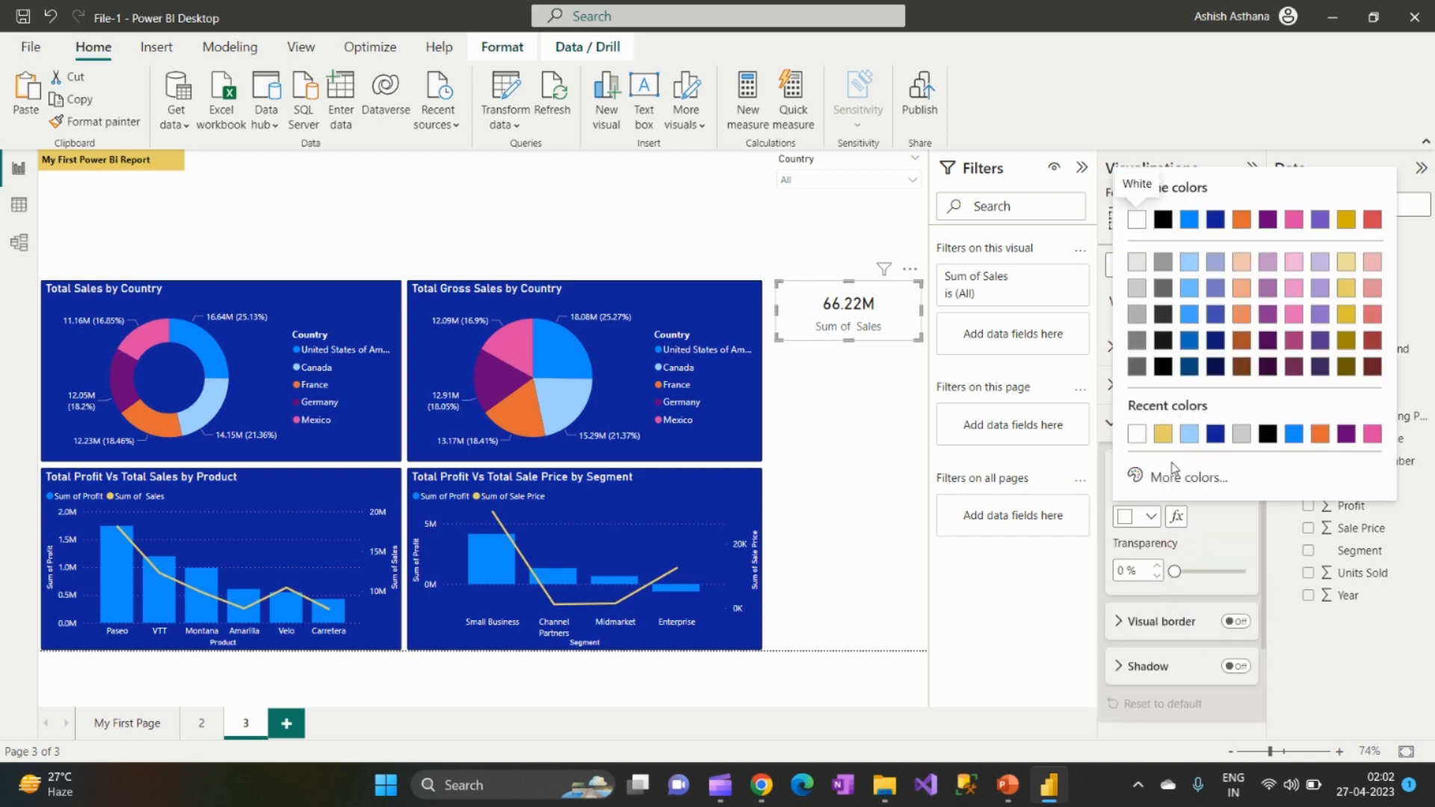
left_click(1216, 436)
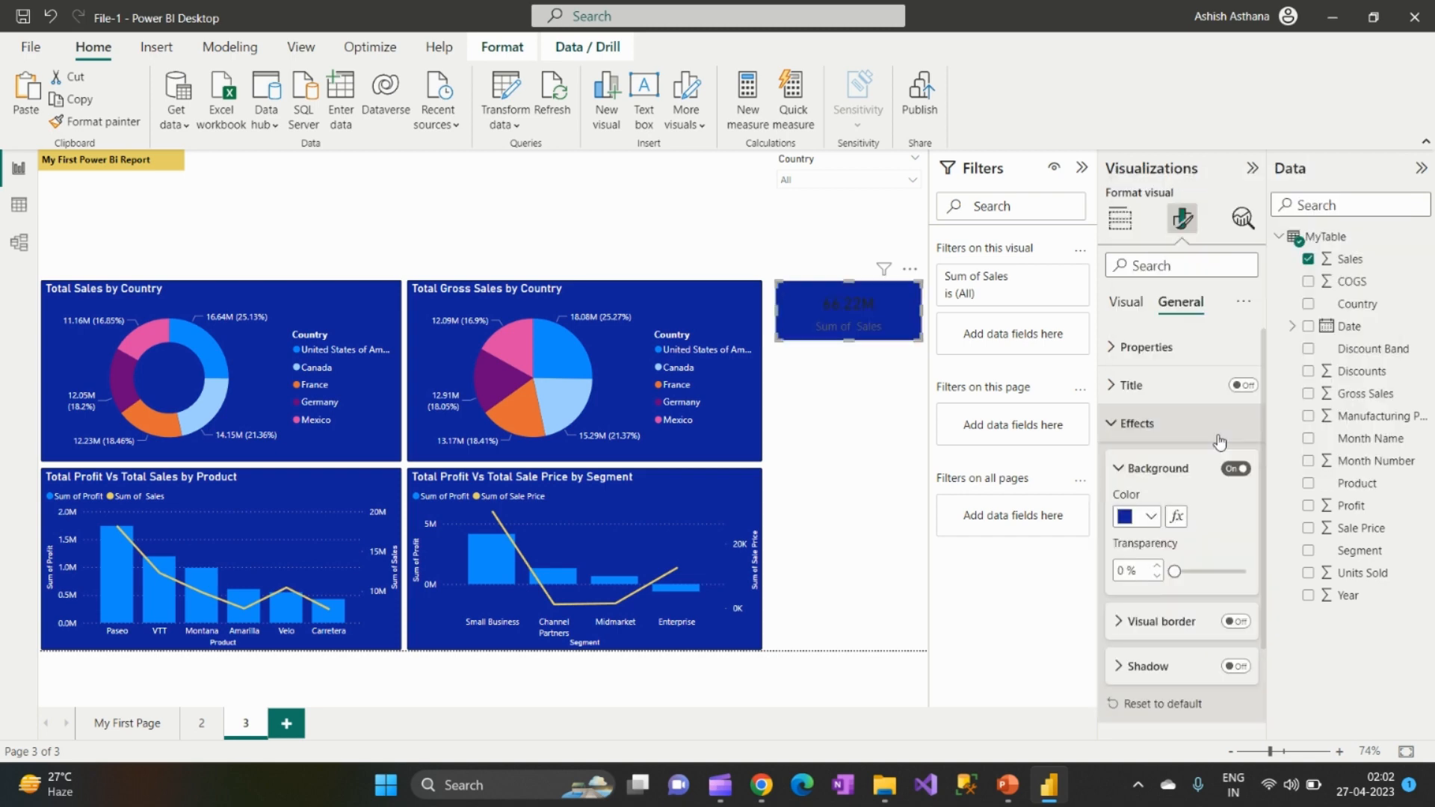
left_click(1120, 469)
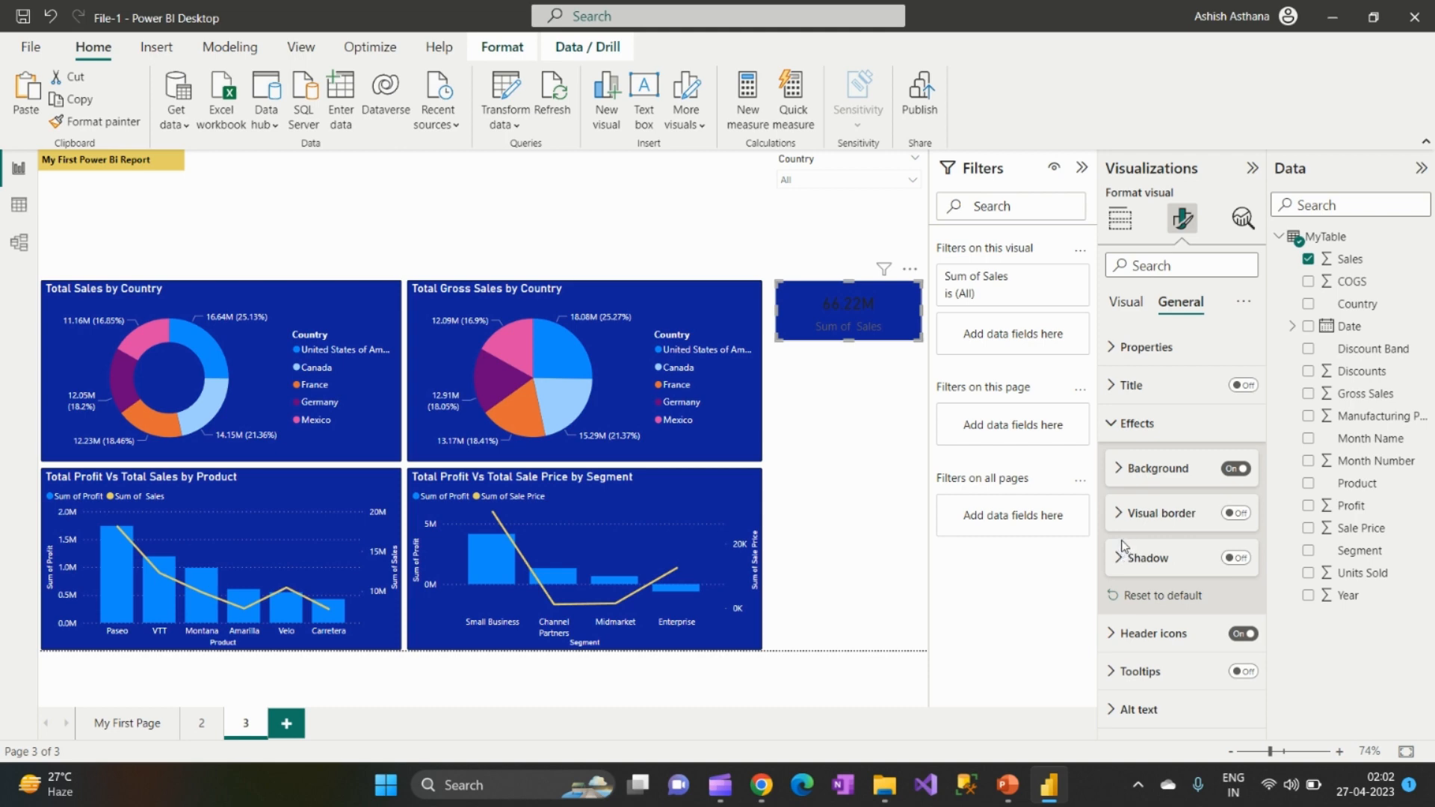
Step: Set the colors of the sales card's callout value and category label to white
left_click(1126, 305)
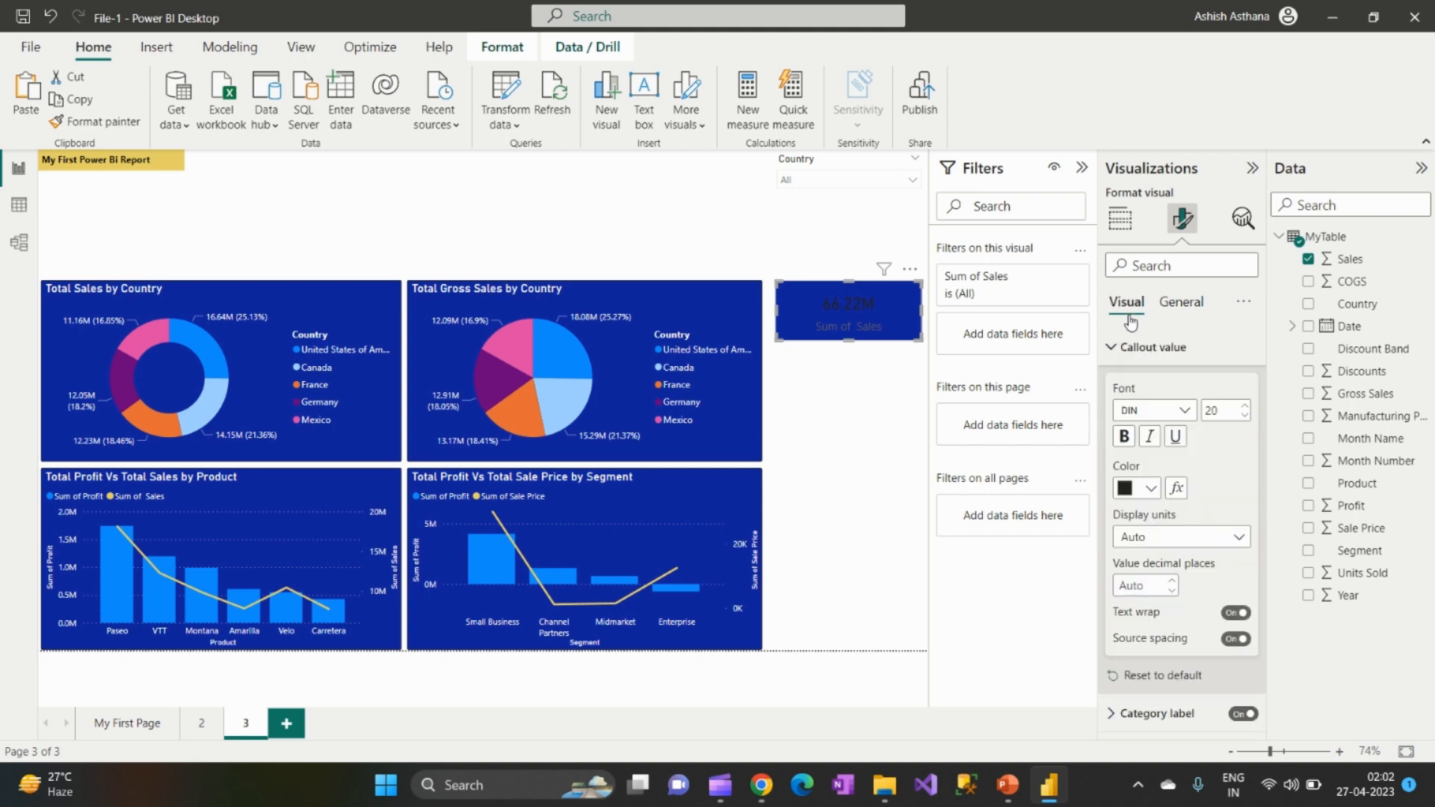
left_click(1154, 491)
left_click(1163, 413)
left_click(1119, 351)
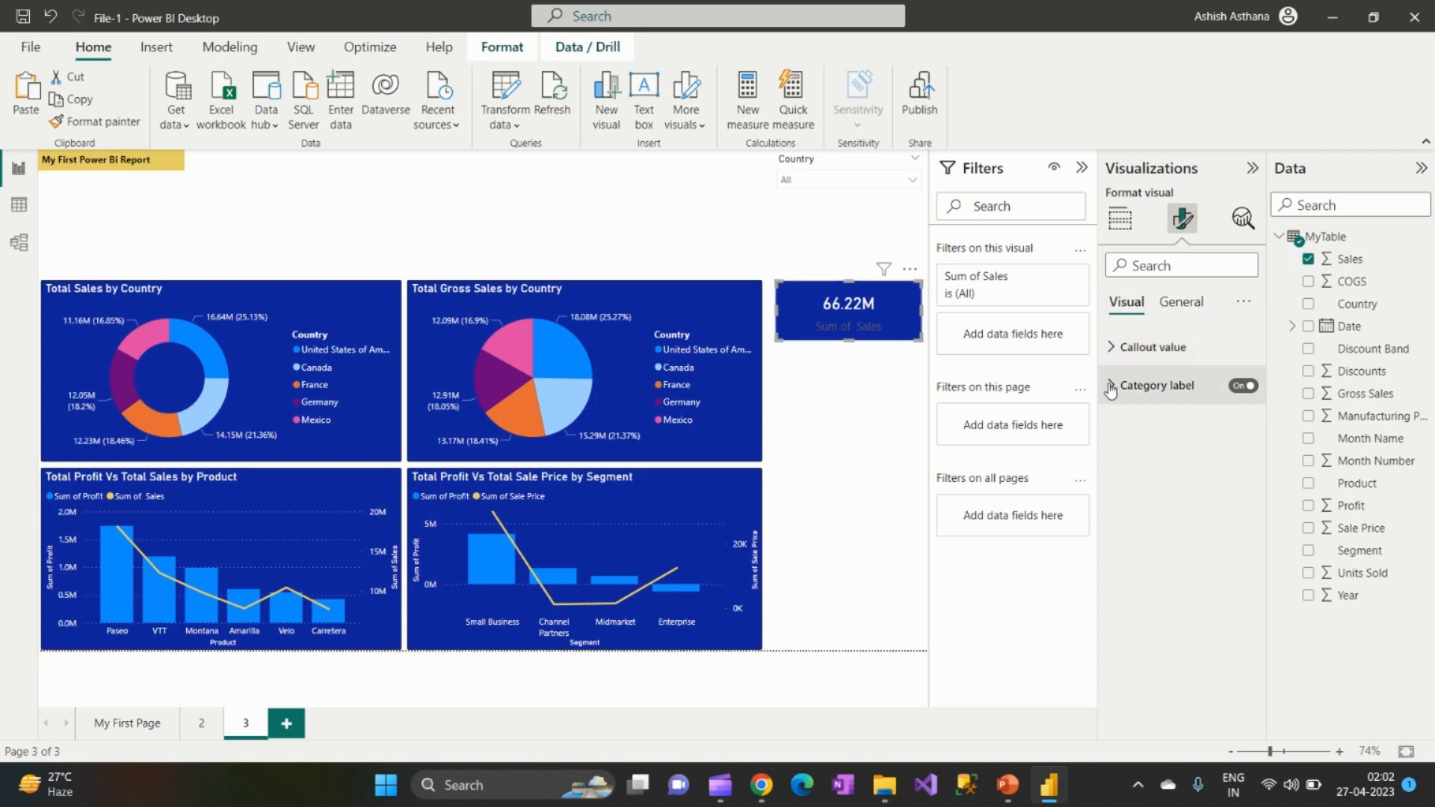
left_click(1114, 386)
left_click(1150, 526)
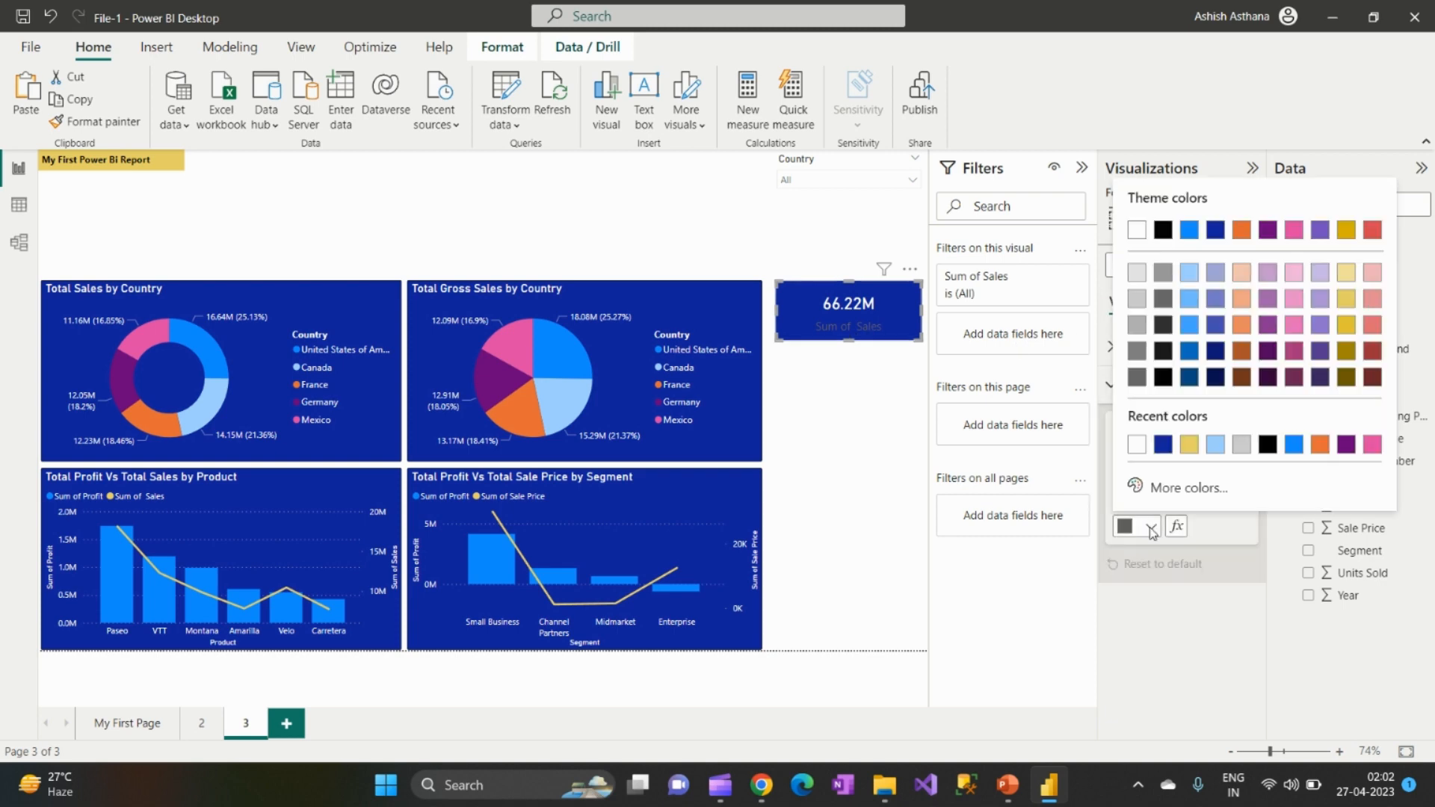
left_click(1139, 451)
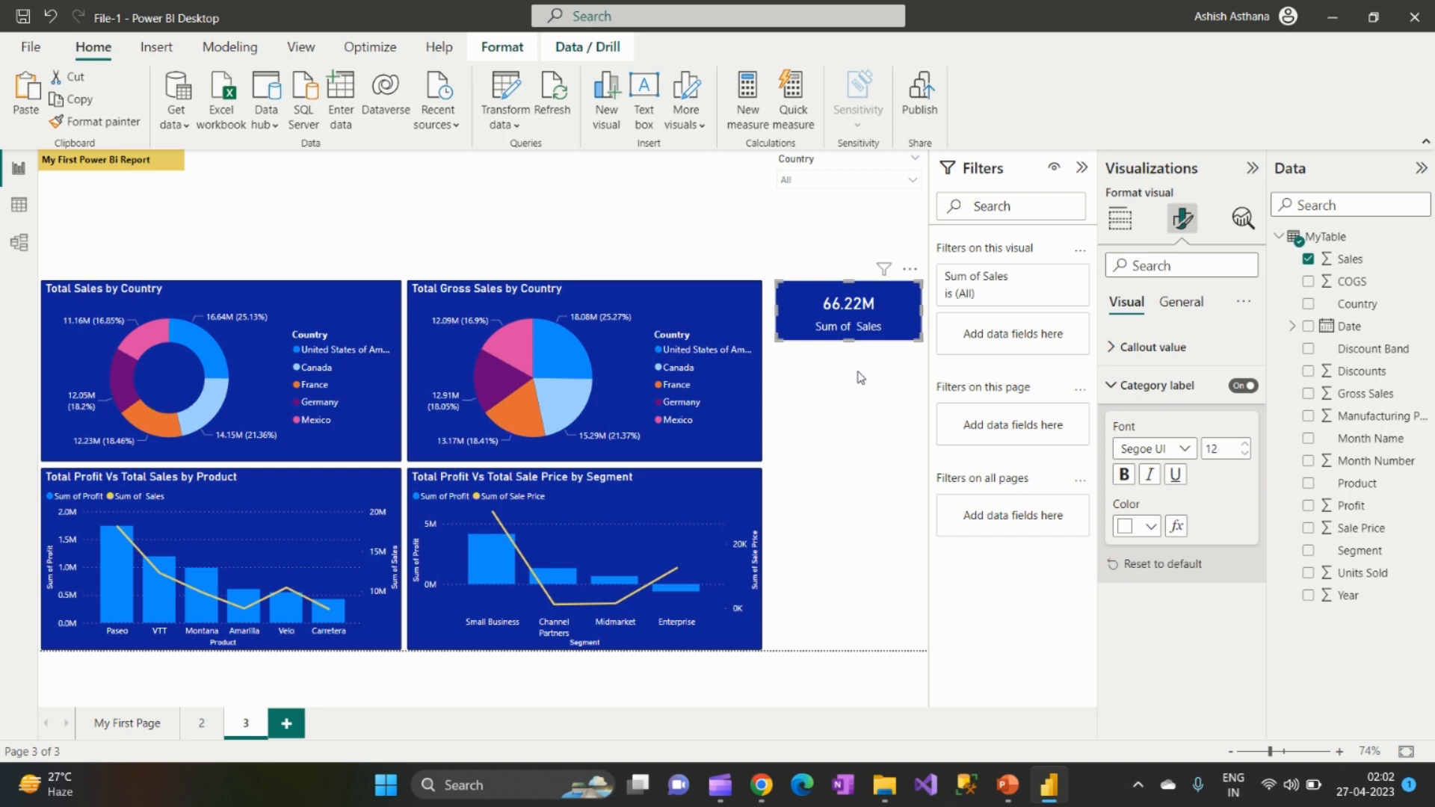
Step: Rename the card's Sum of Sales field to Total Sales
left_click(861, 377)
left_click(889, 337)
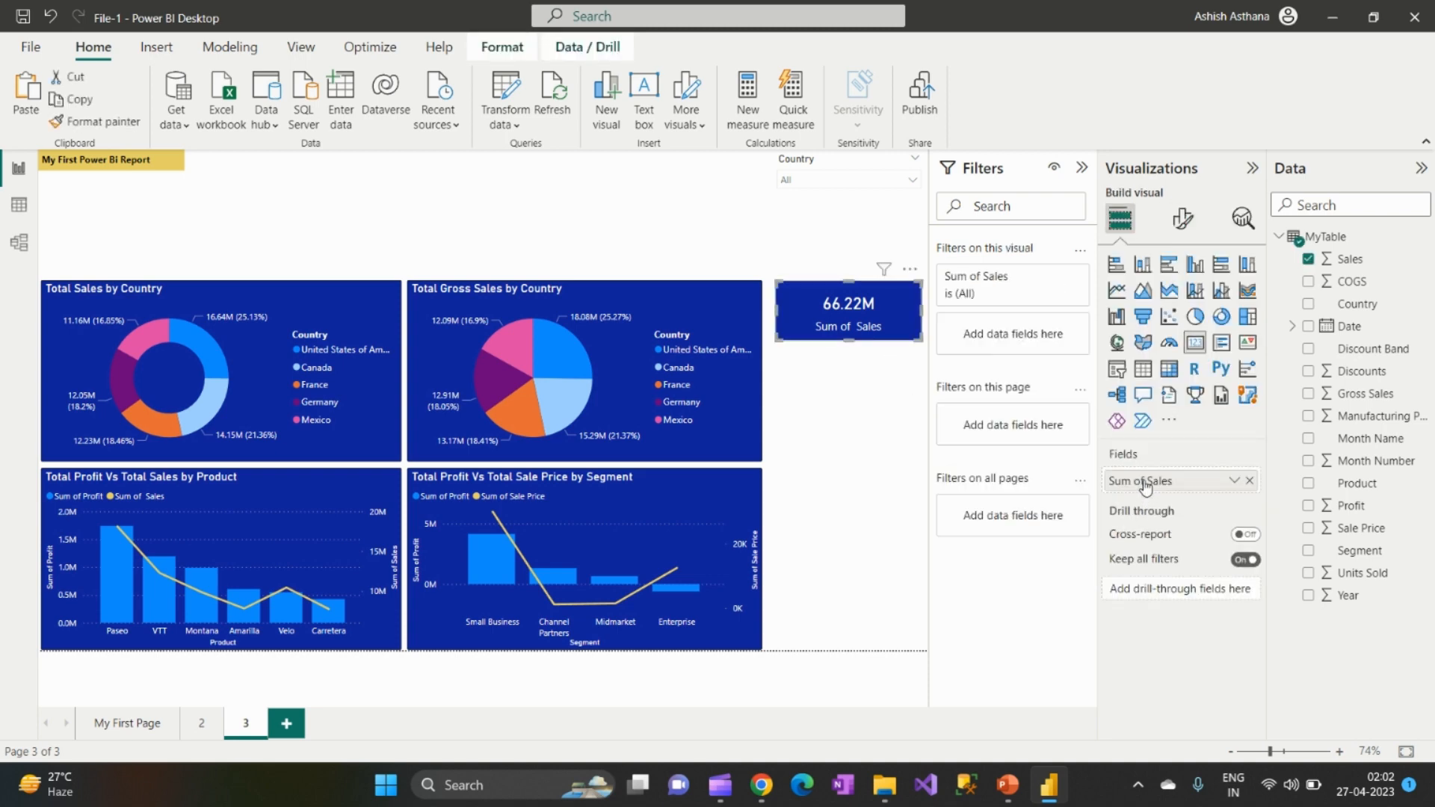
double_click(1150, 483)
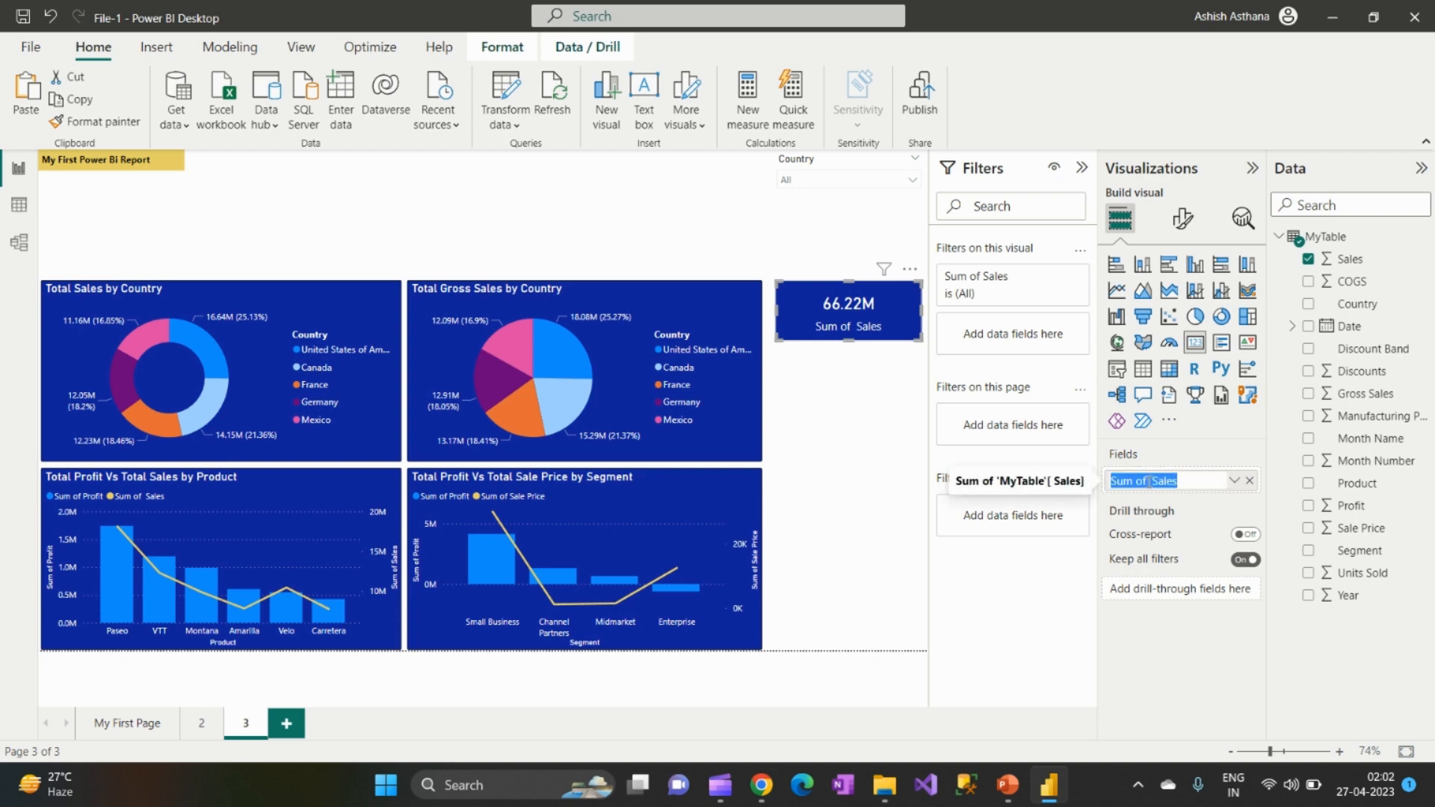
type("Total")
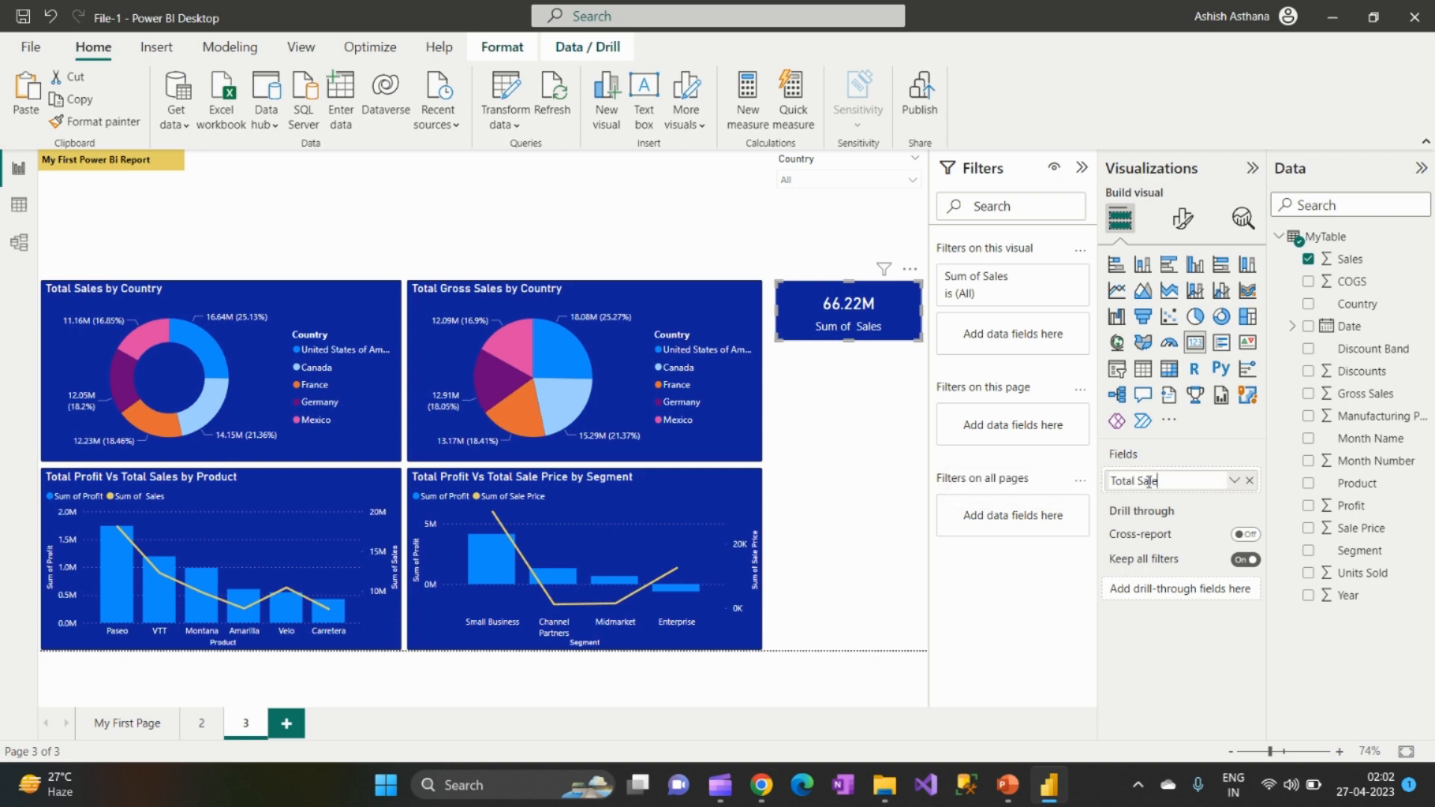
key("Return")
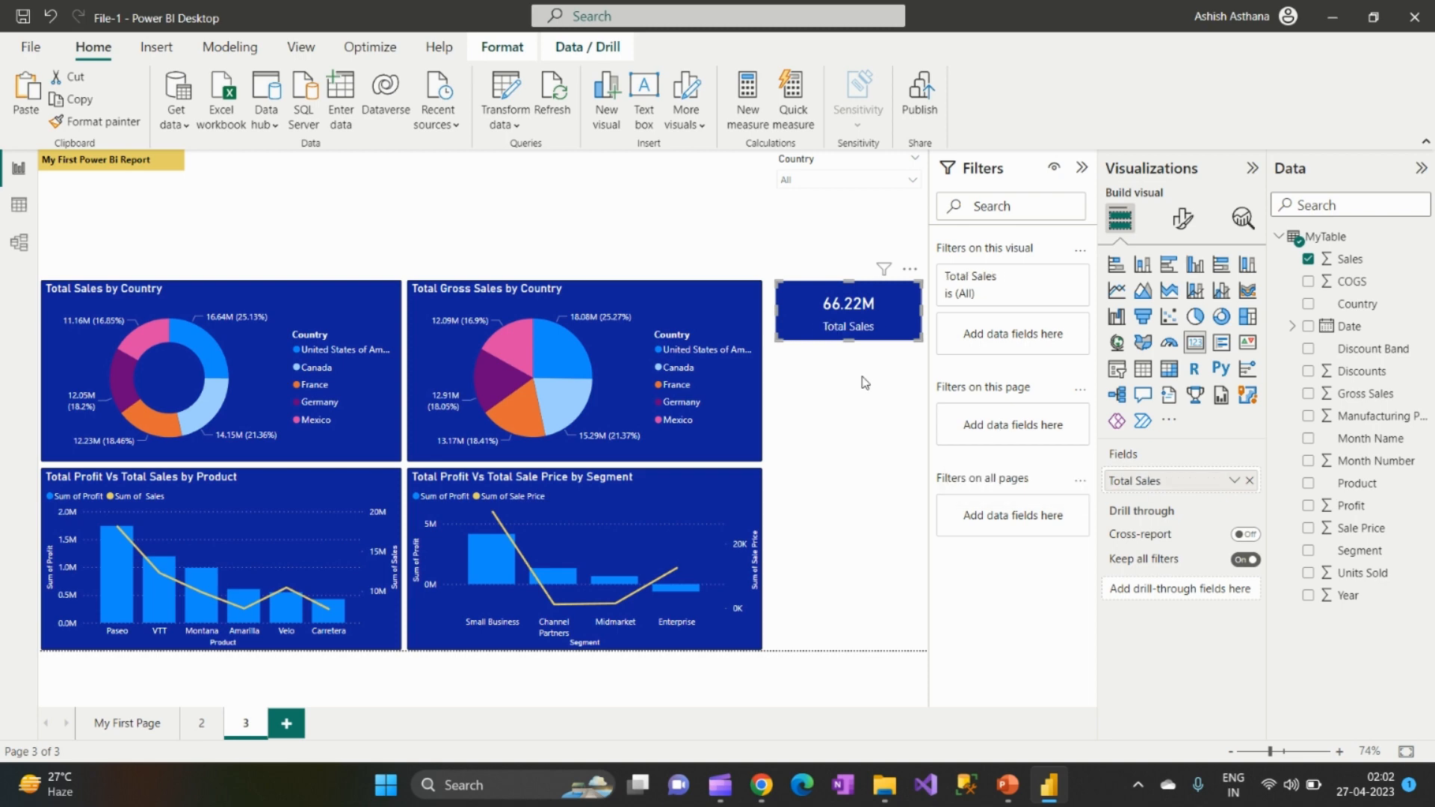
left_click(854, 404)
Step: Clear the Year slicer selection on page 2 so that its cards cover all years
left_click(872, 338)
left_click(202, 725)
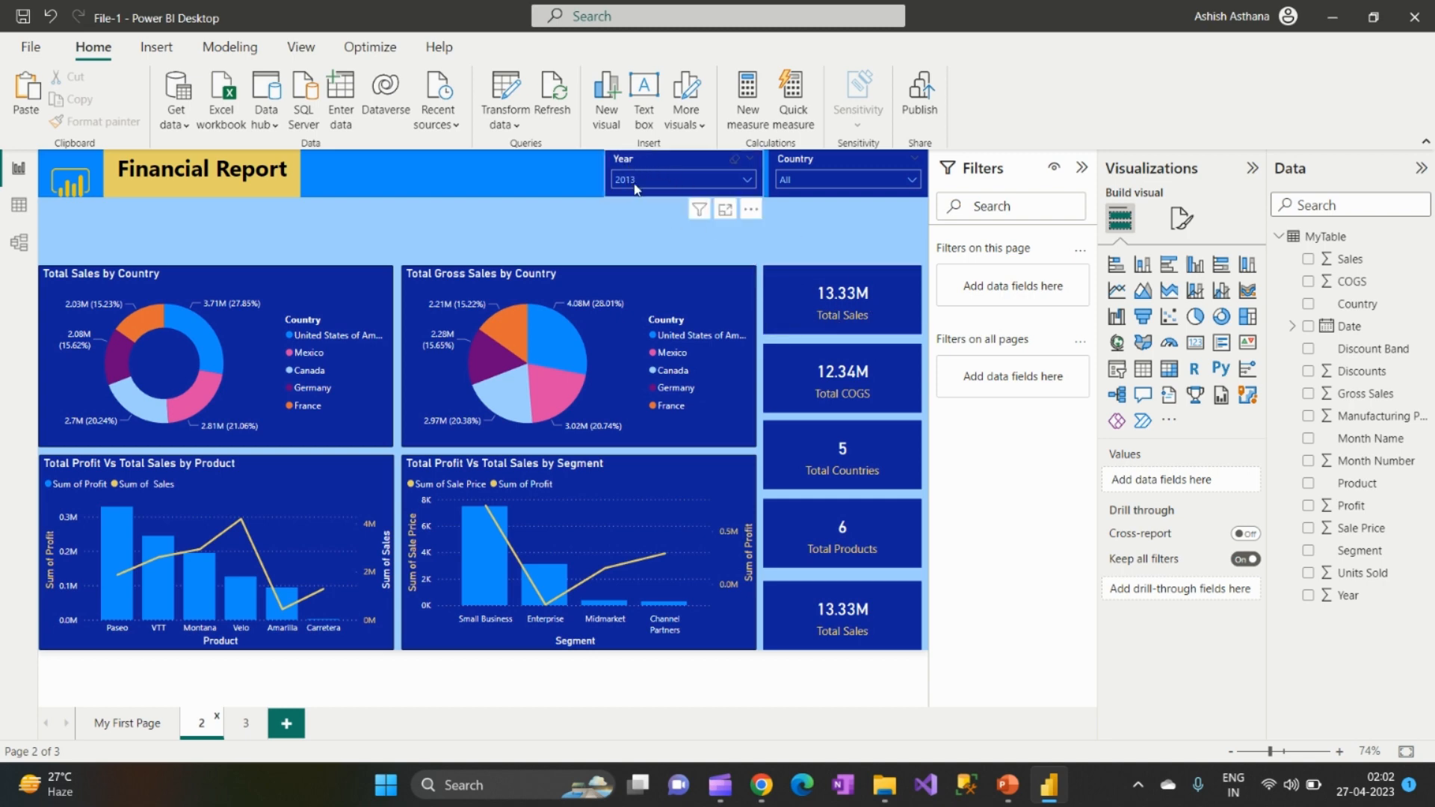
left_click(739, 165)
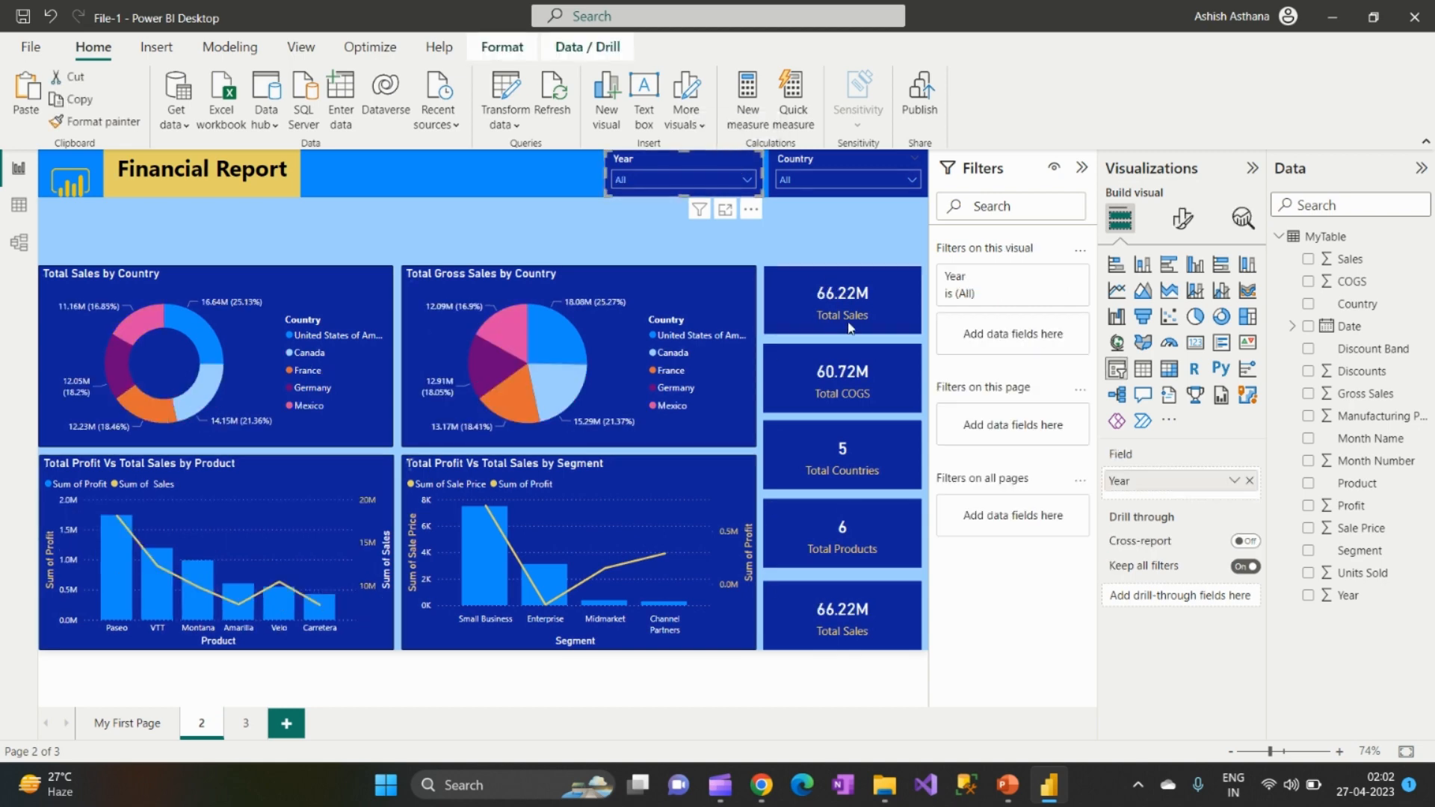
Step: Duplicate the Total Sales card on page 3 twice and stack the copies in a column directly below the original
left_click(249, 729)
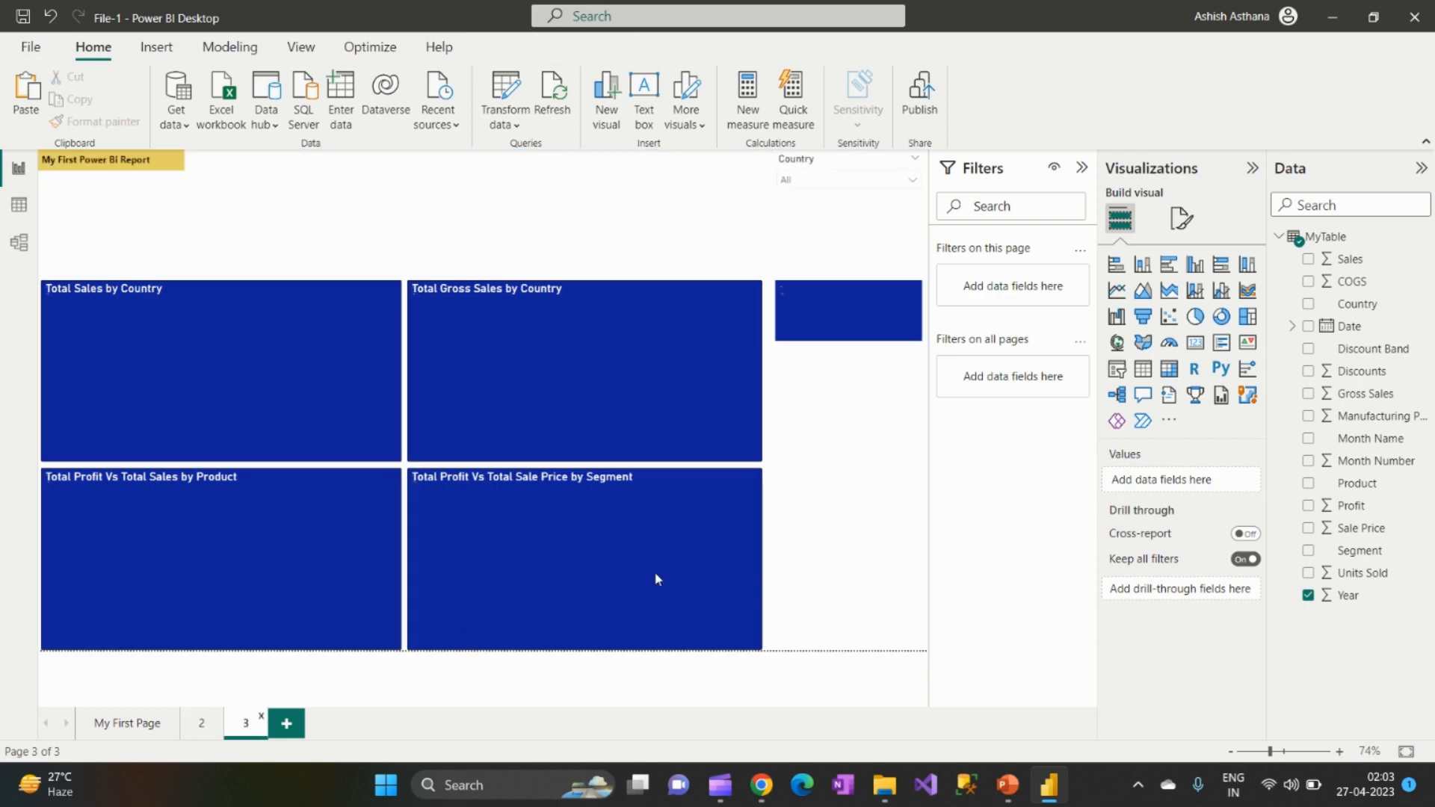
left_click(835, 336)
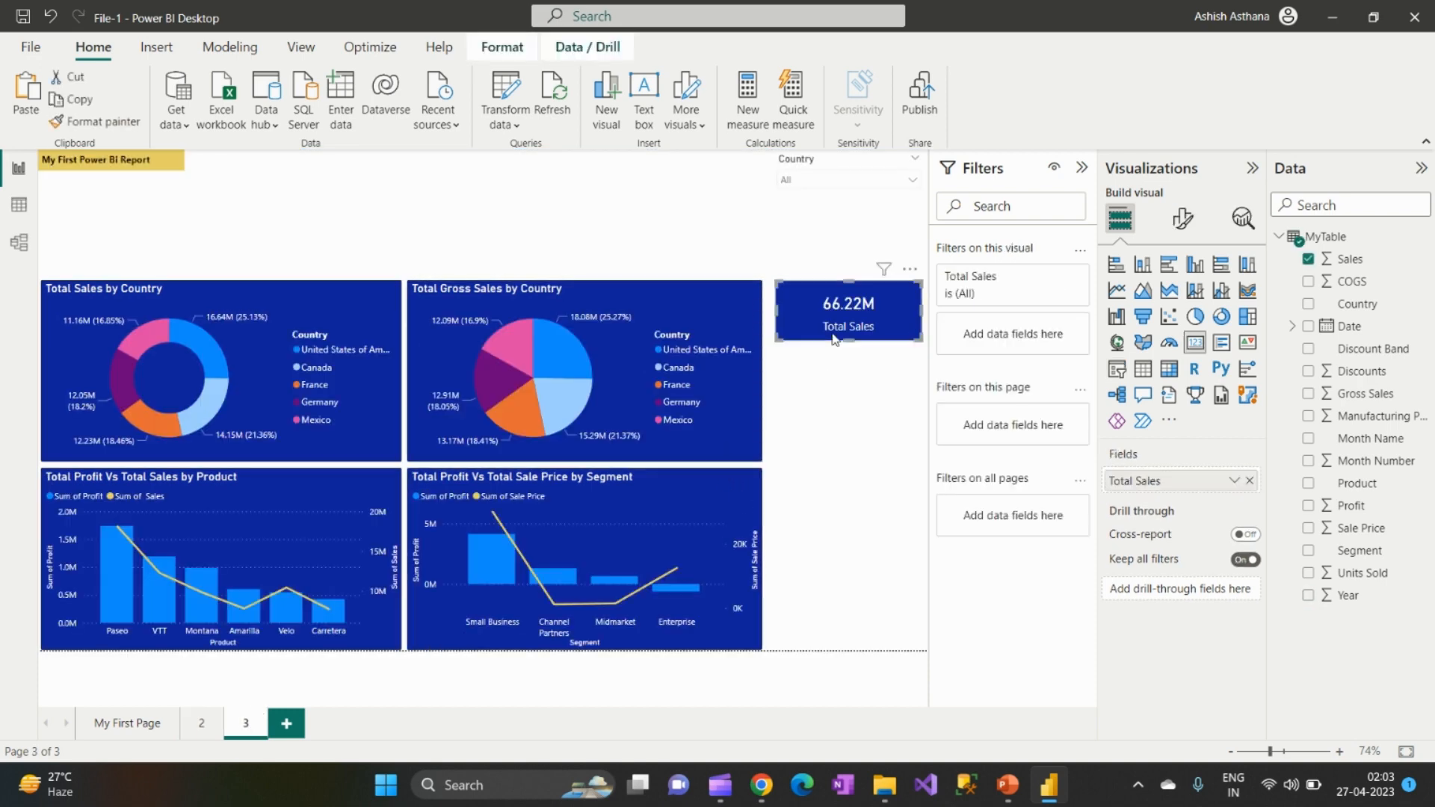
key("ctrl+c")
key("ctrl+v")
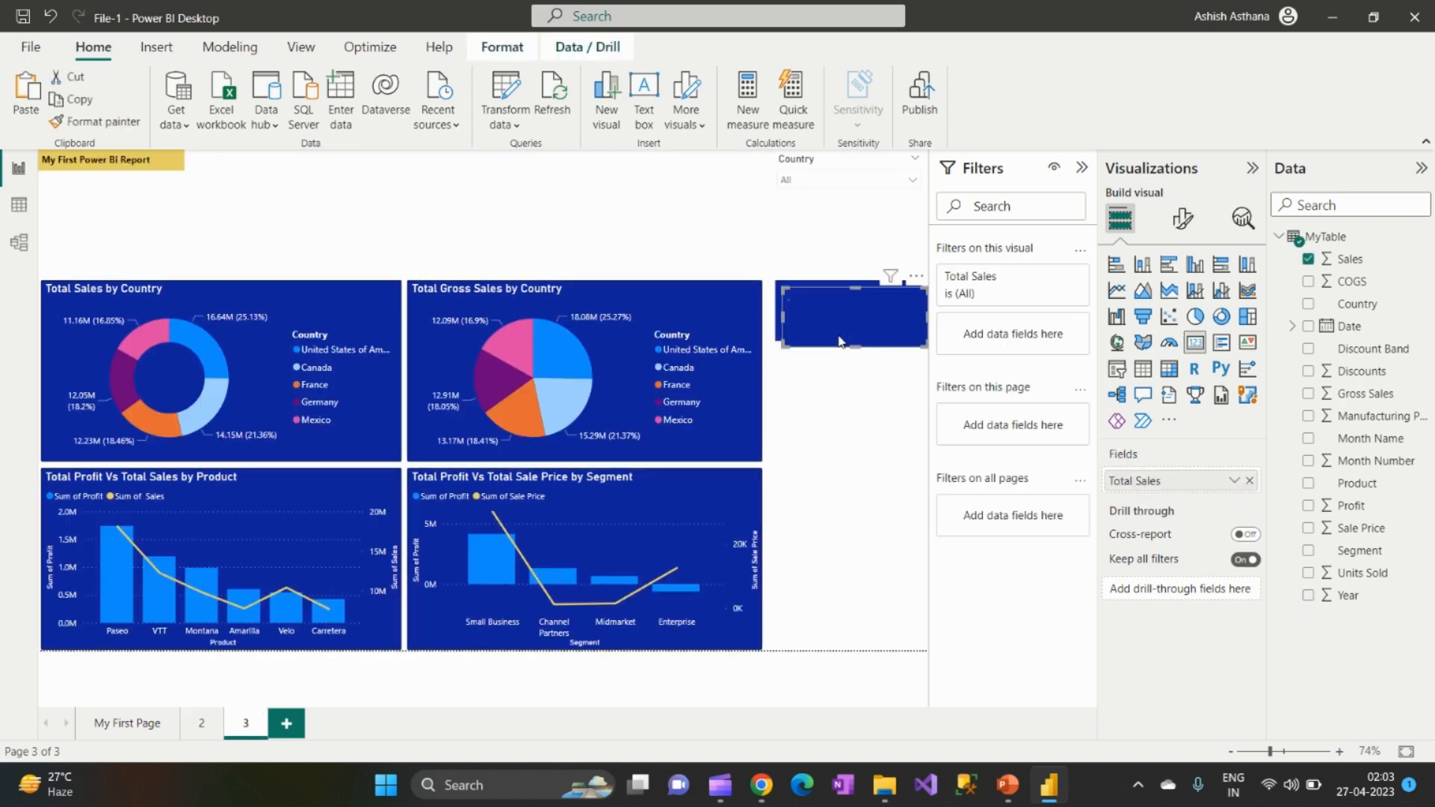
left_click_drag(838, 329, 829, 386)
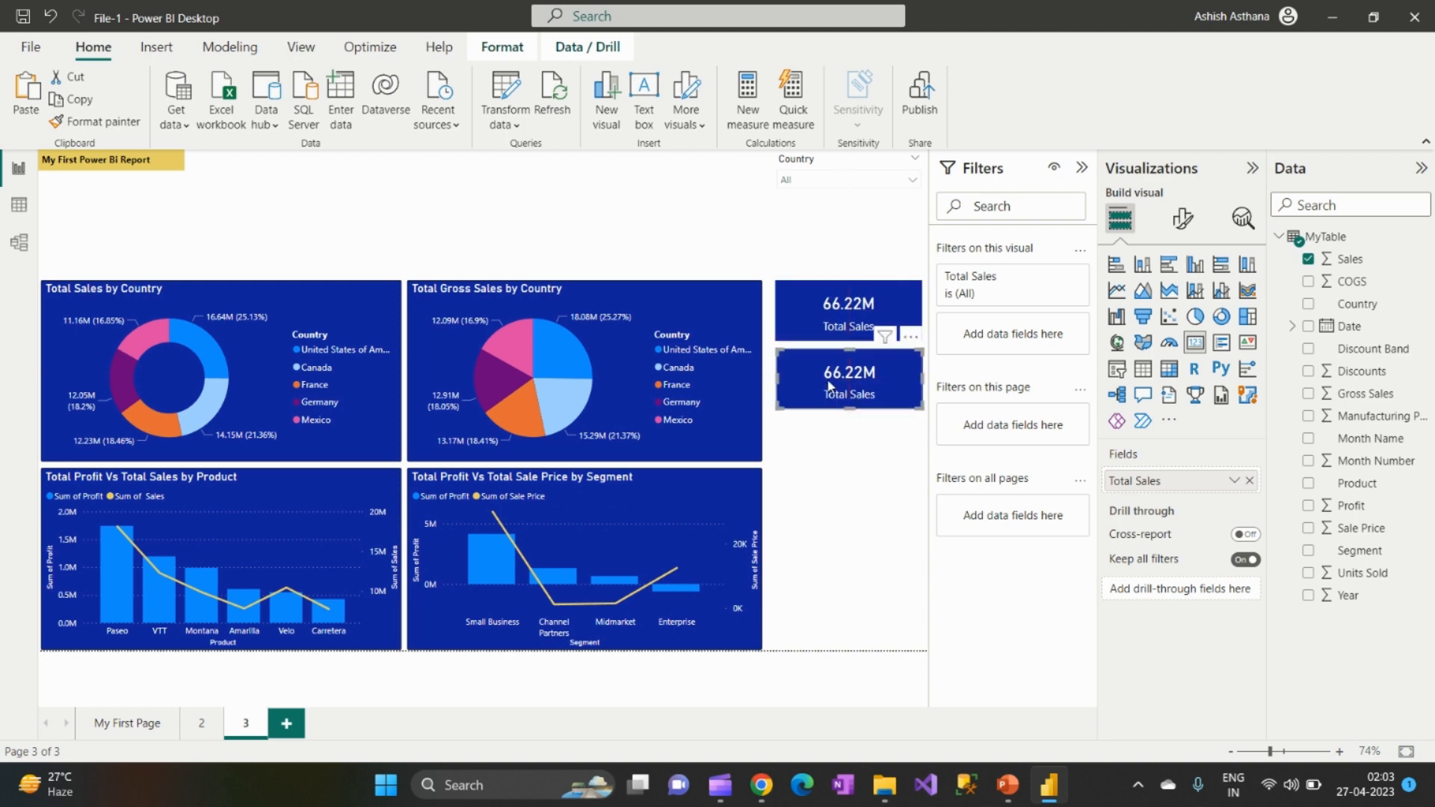
left_click(805, 469)
key("ctrl+v")
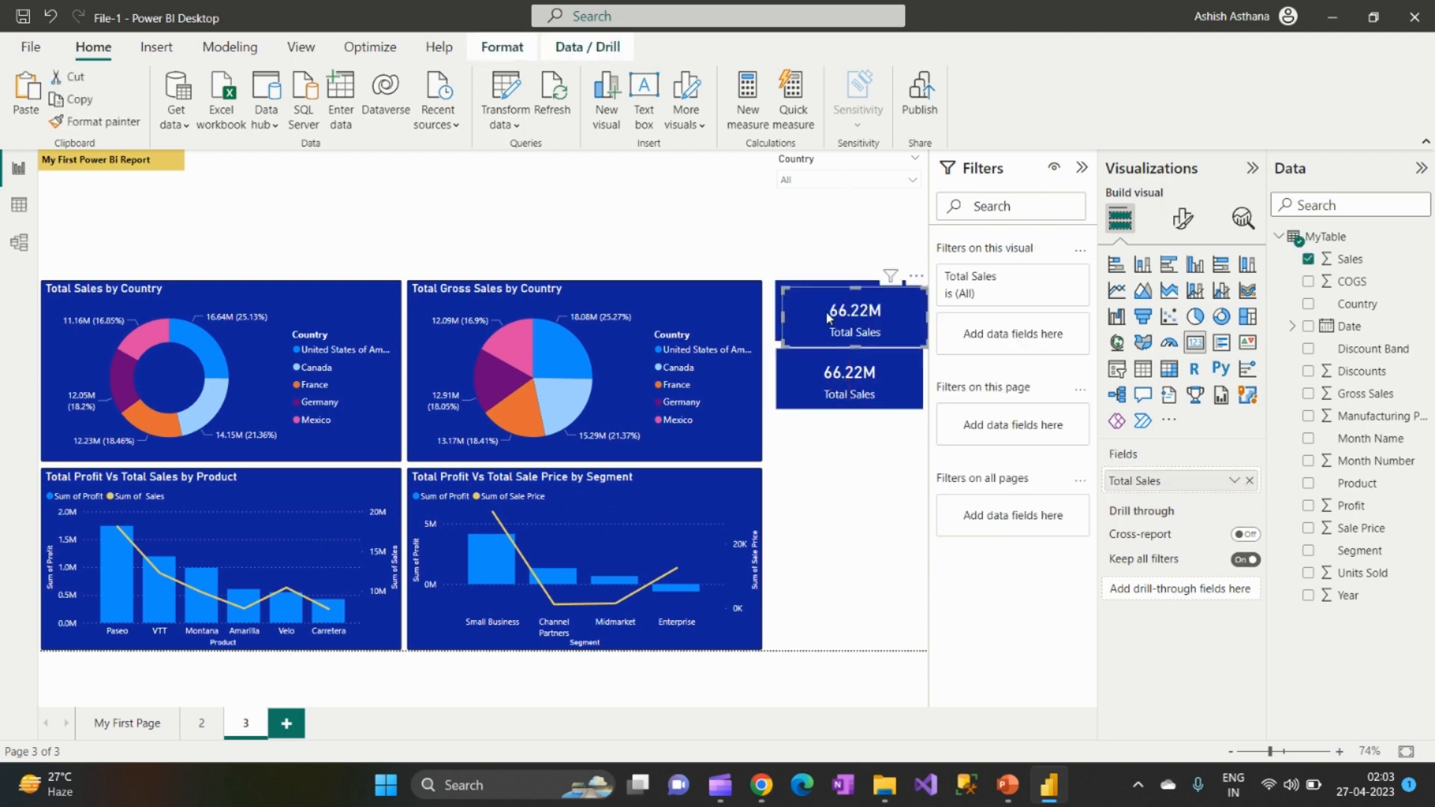
left_click_drag(830, 320, 822, 447)
left_click(822, 534)
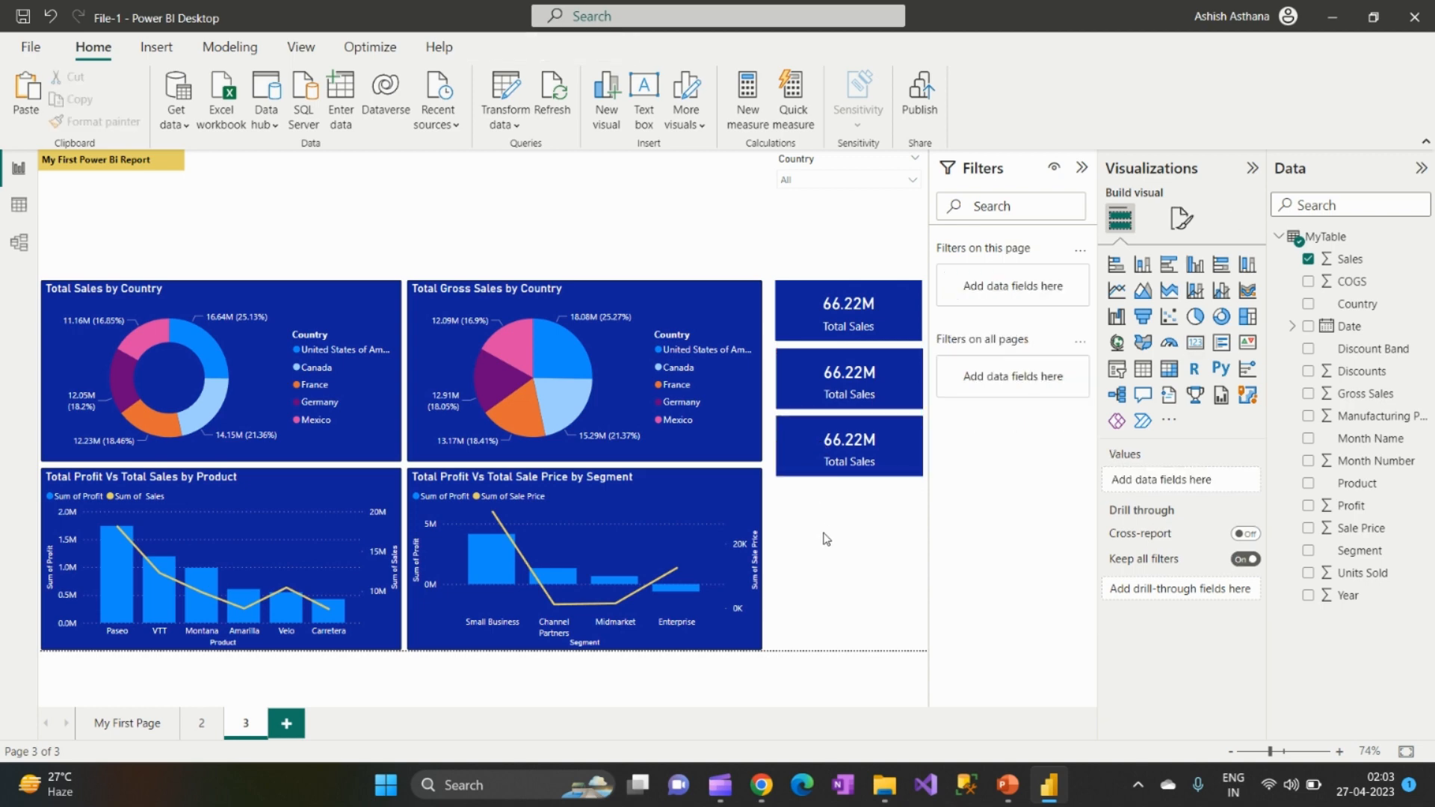
Step: Add two more copies of the Total Sales card as the fourth and fifth cards in the column
left_click(823, 334)
key("ctrl+v")
left_click_drag(822, 333, 811, 506)
left_click(818, 586)
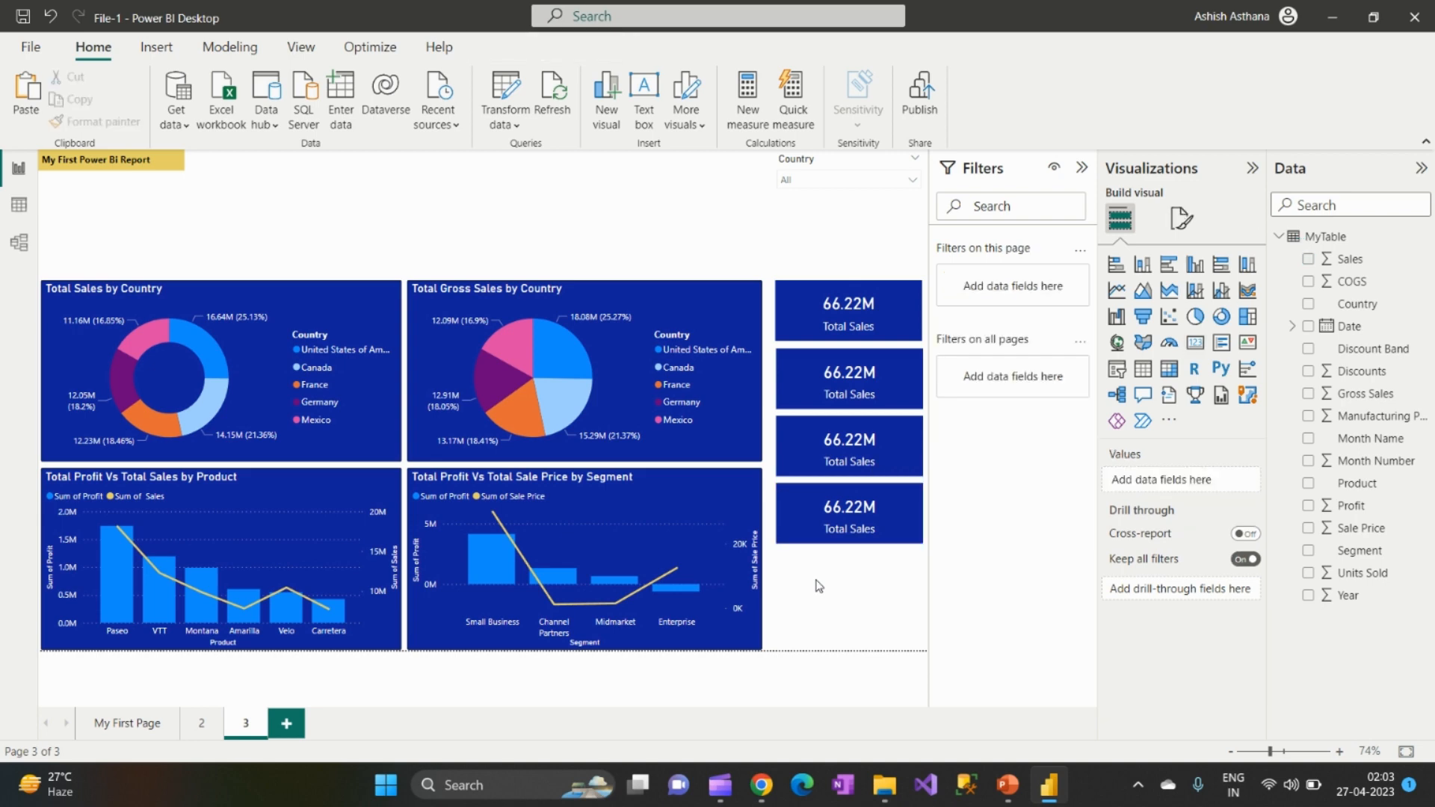
key("ctrl+v")
left_click_drag(815, 297, 824, 583)
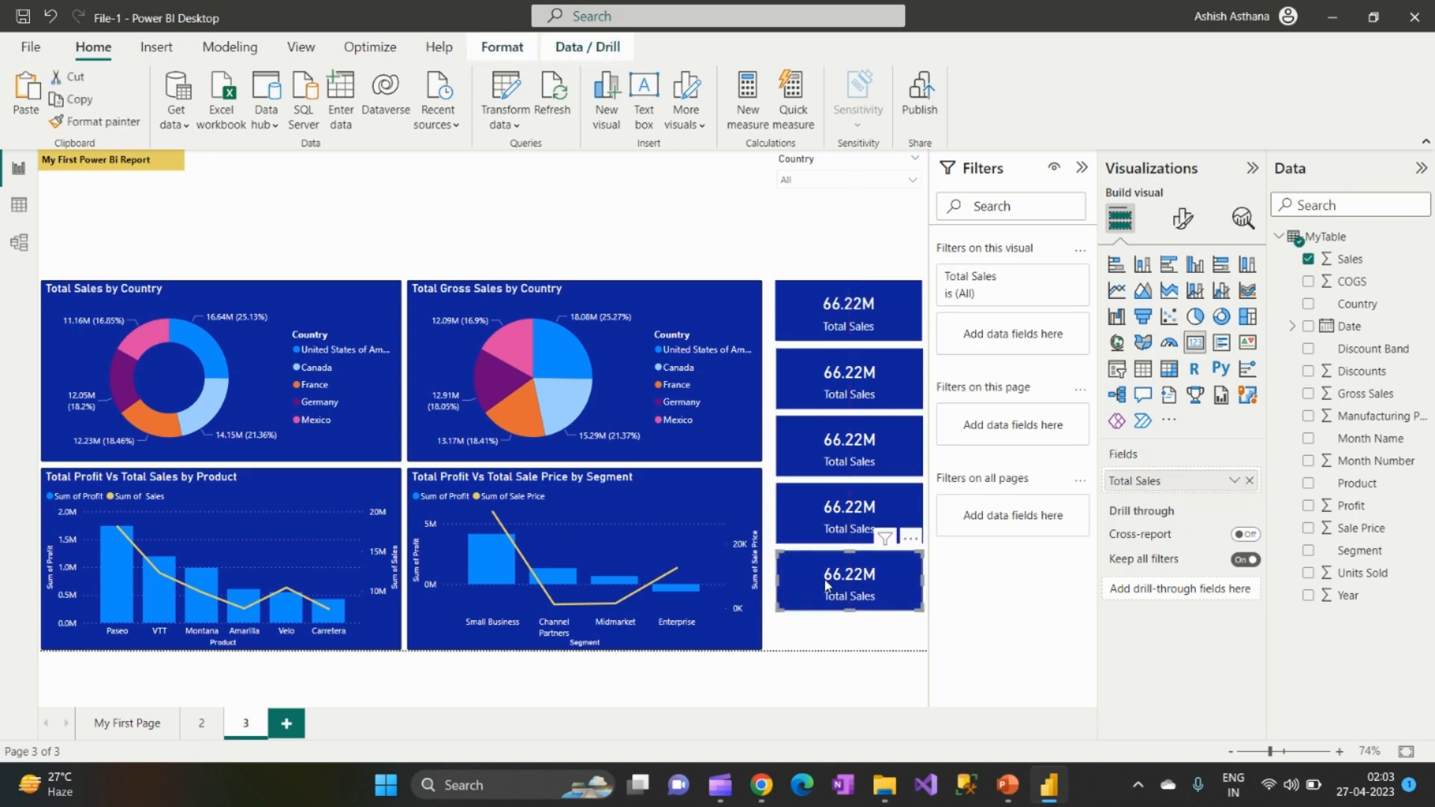
left_click(807, 232)
key("alt+Tab")
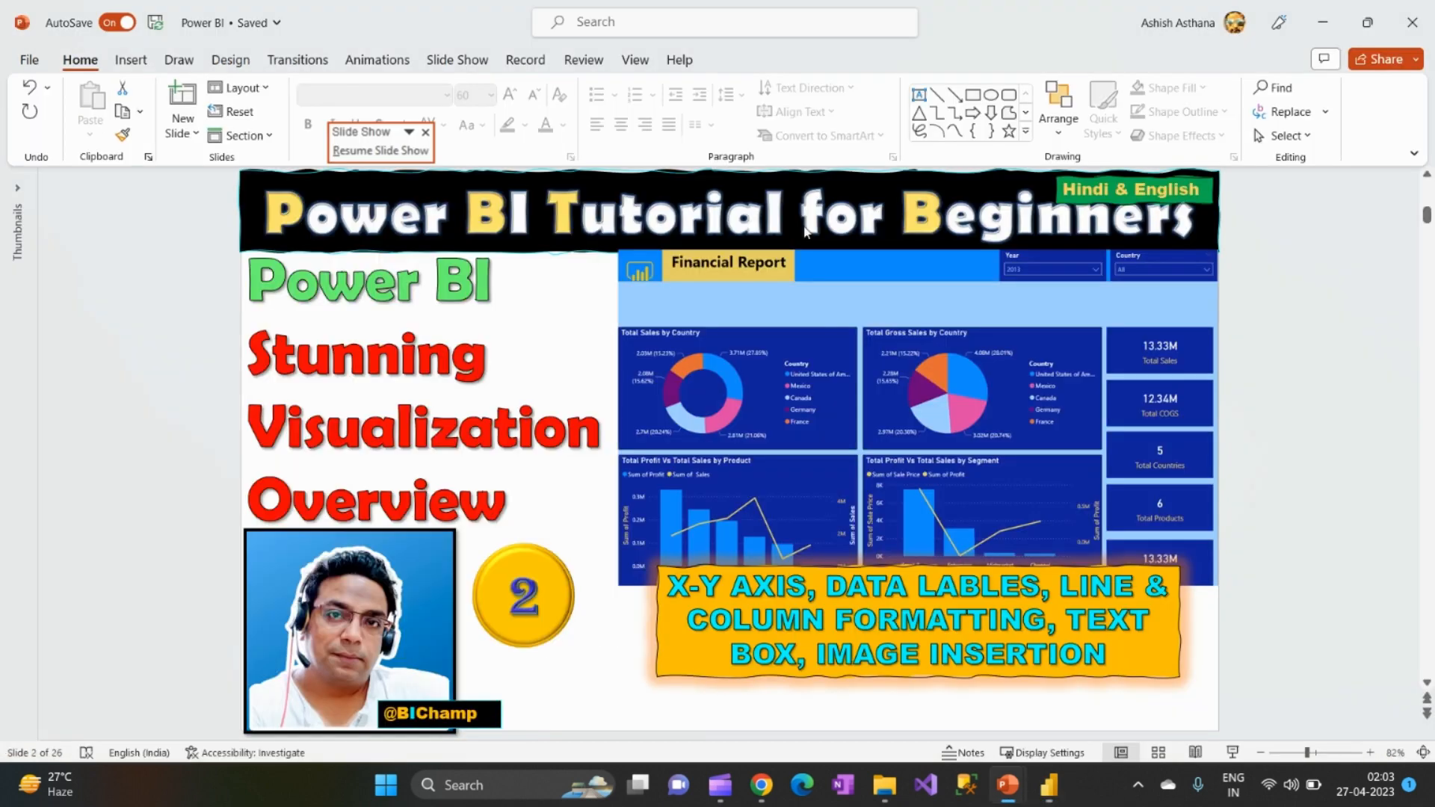
key("alt+Tab")
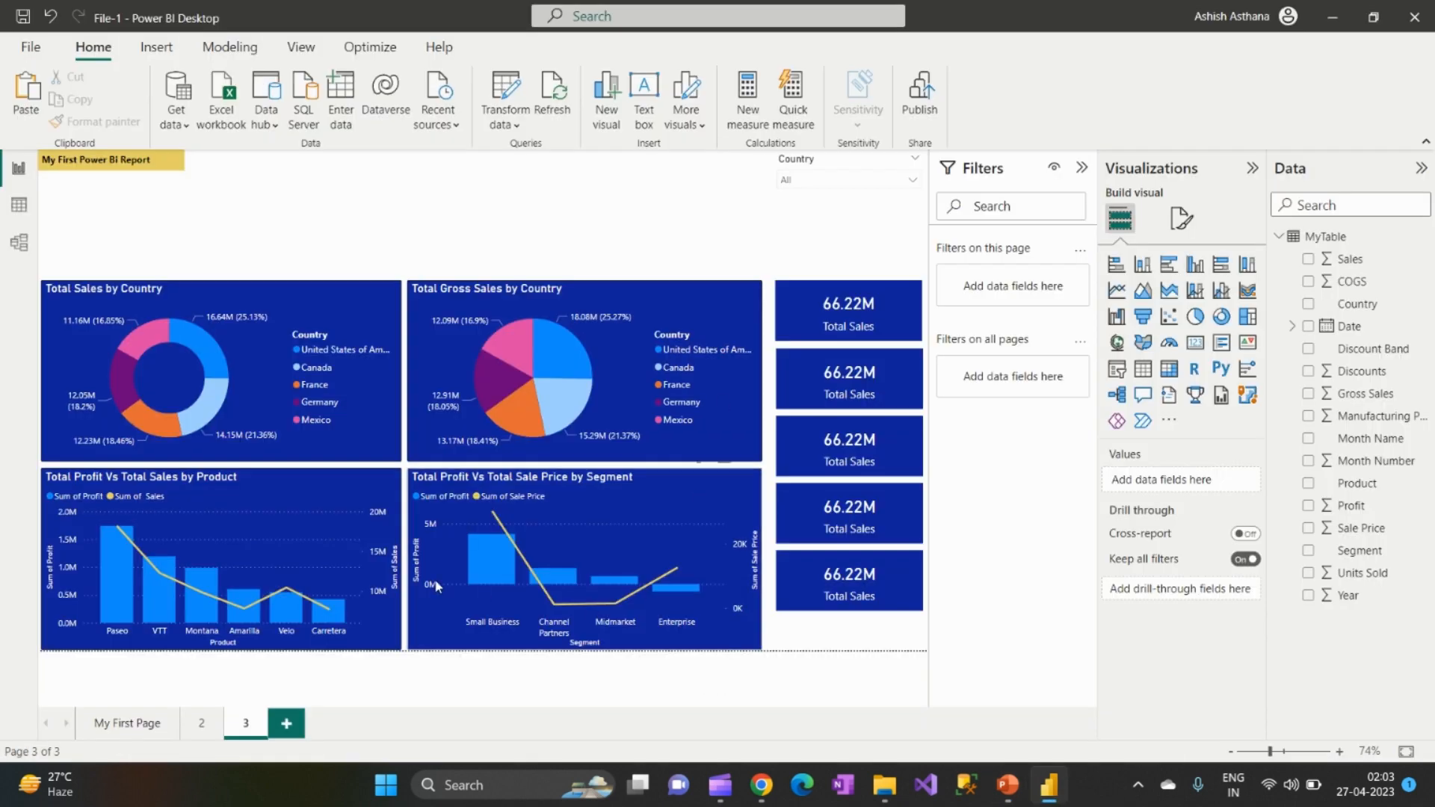
Step: Check the height and width of the top Total Sales card on page 2
left_click(201, 725)
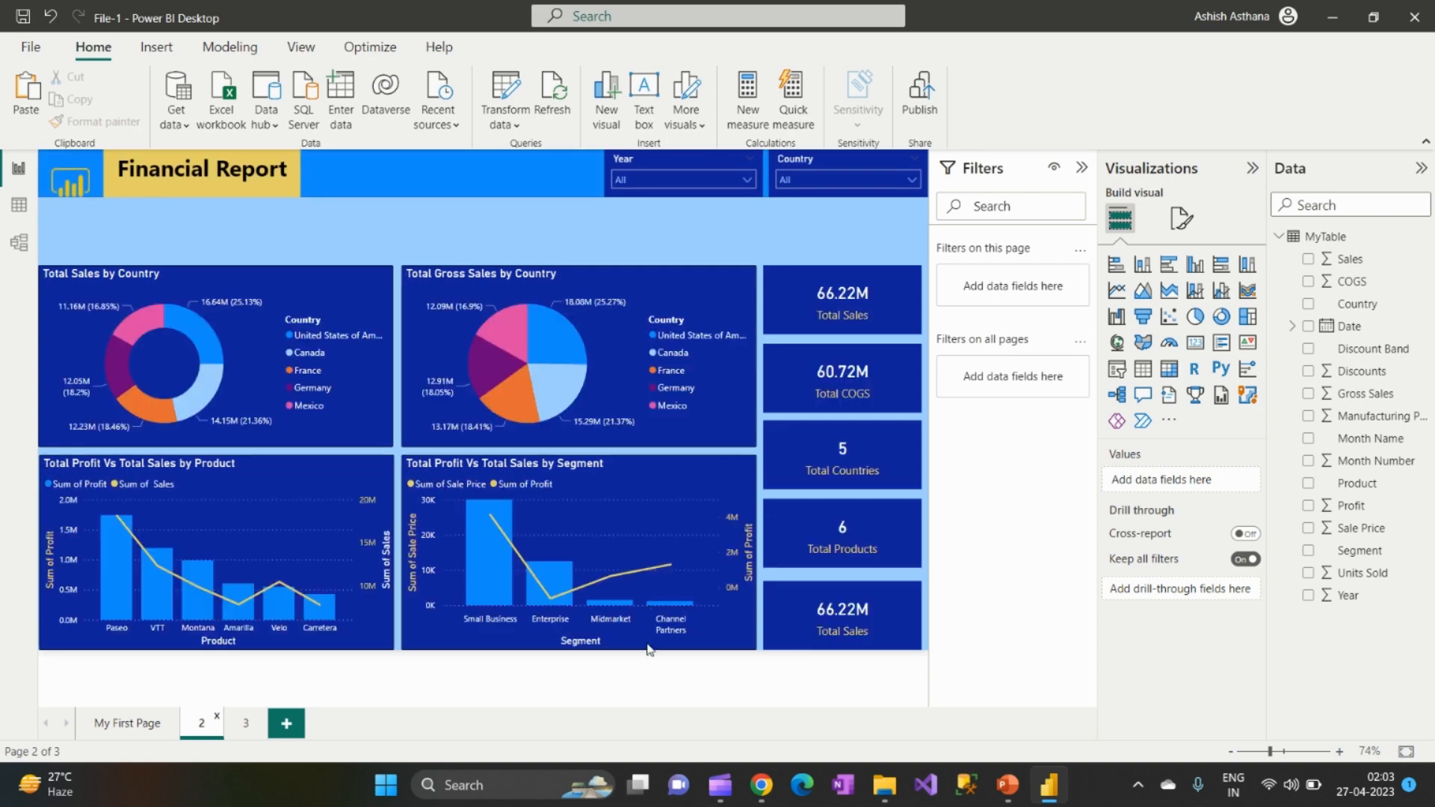
left_click(866, 283)
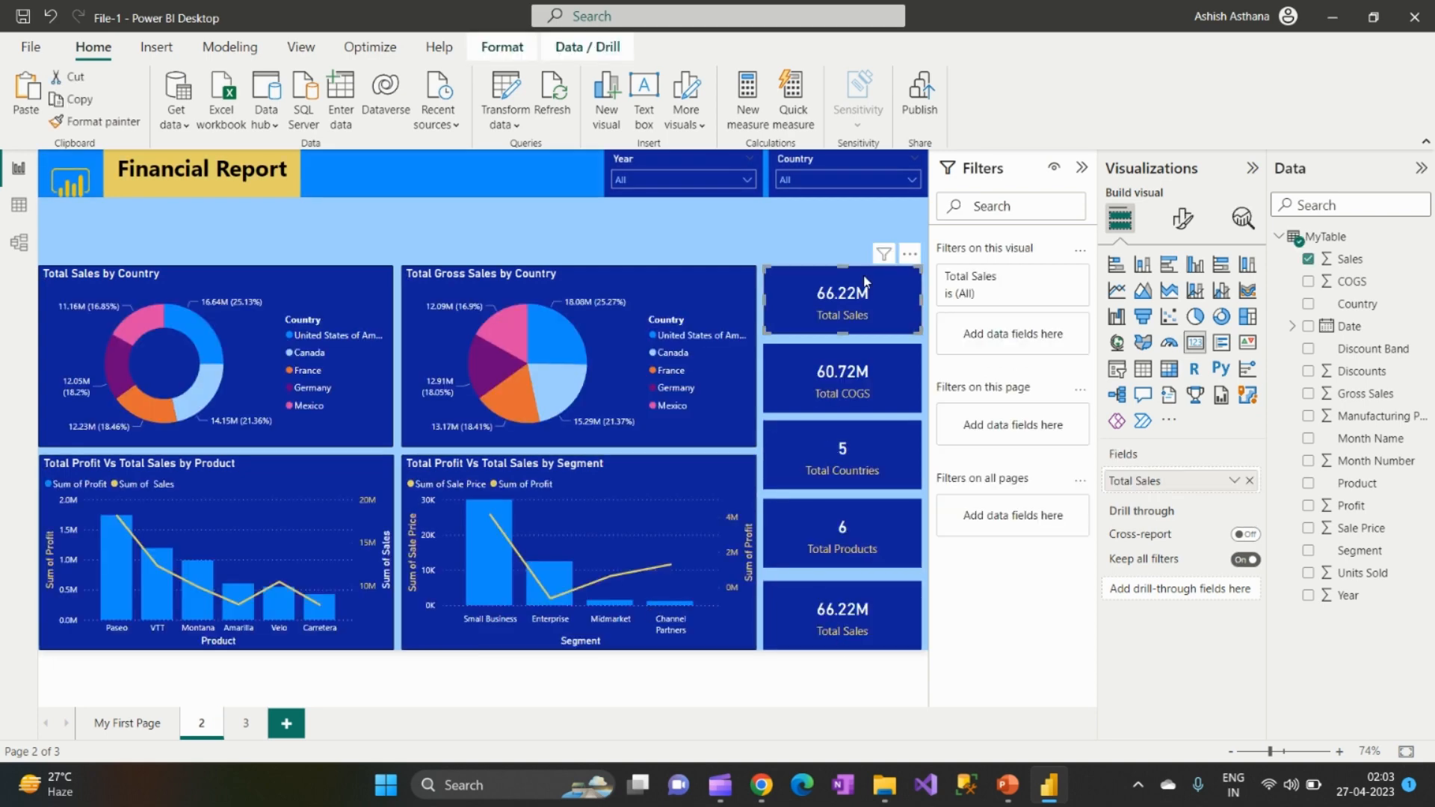
left_click(1191, 221)
left_click(1181, 302)
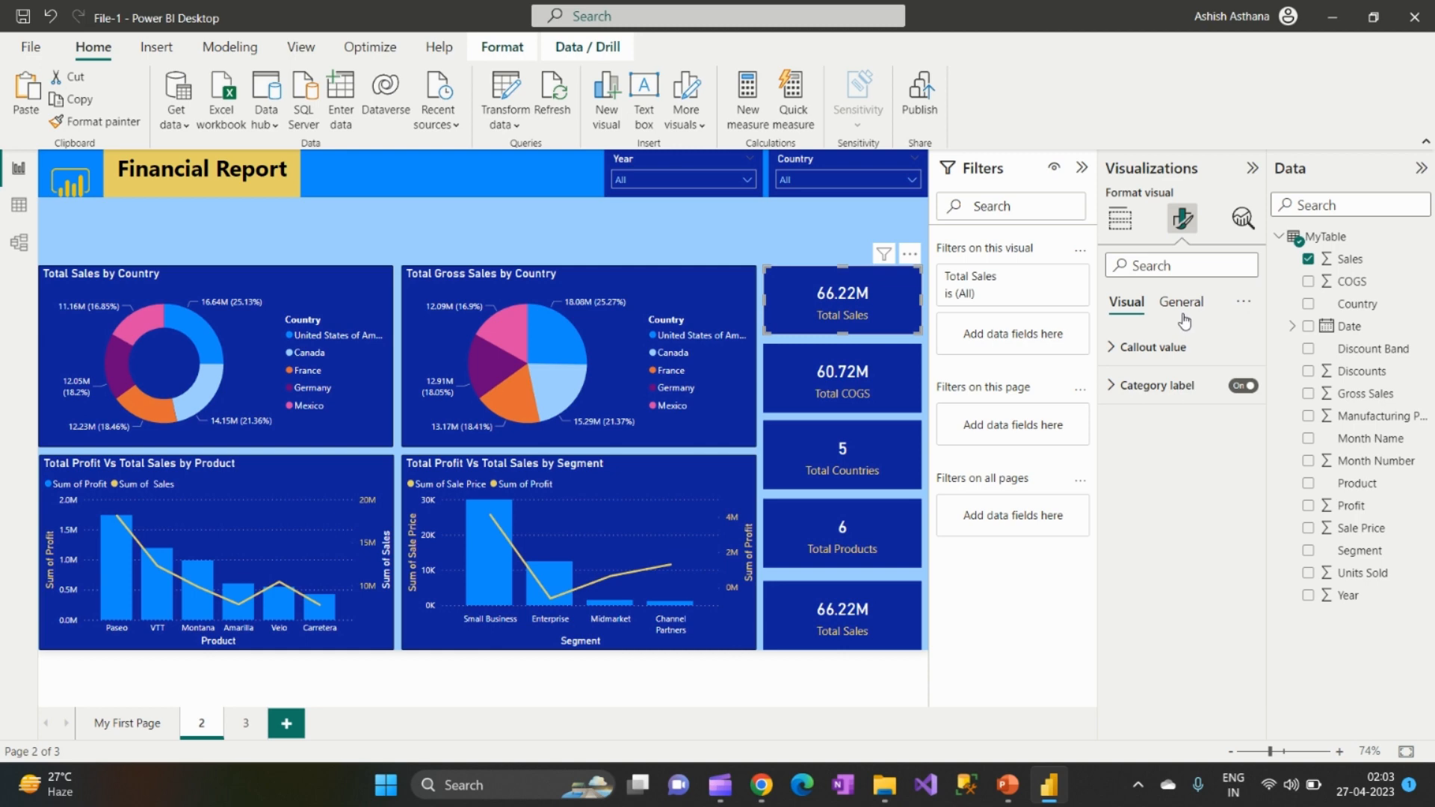
left_click(1119, 352)
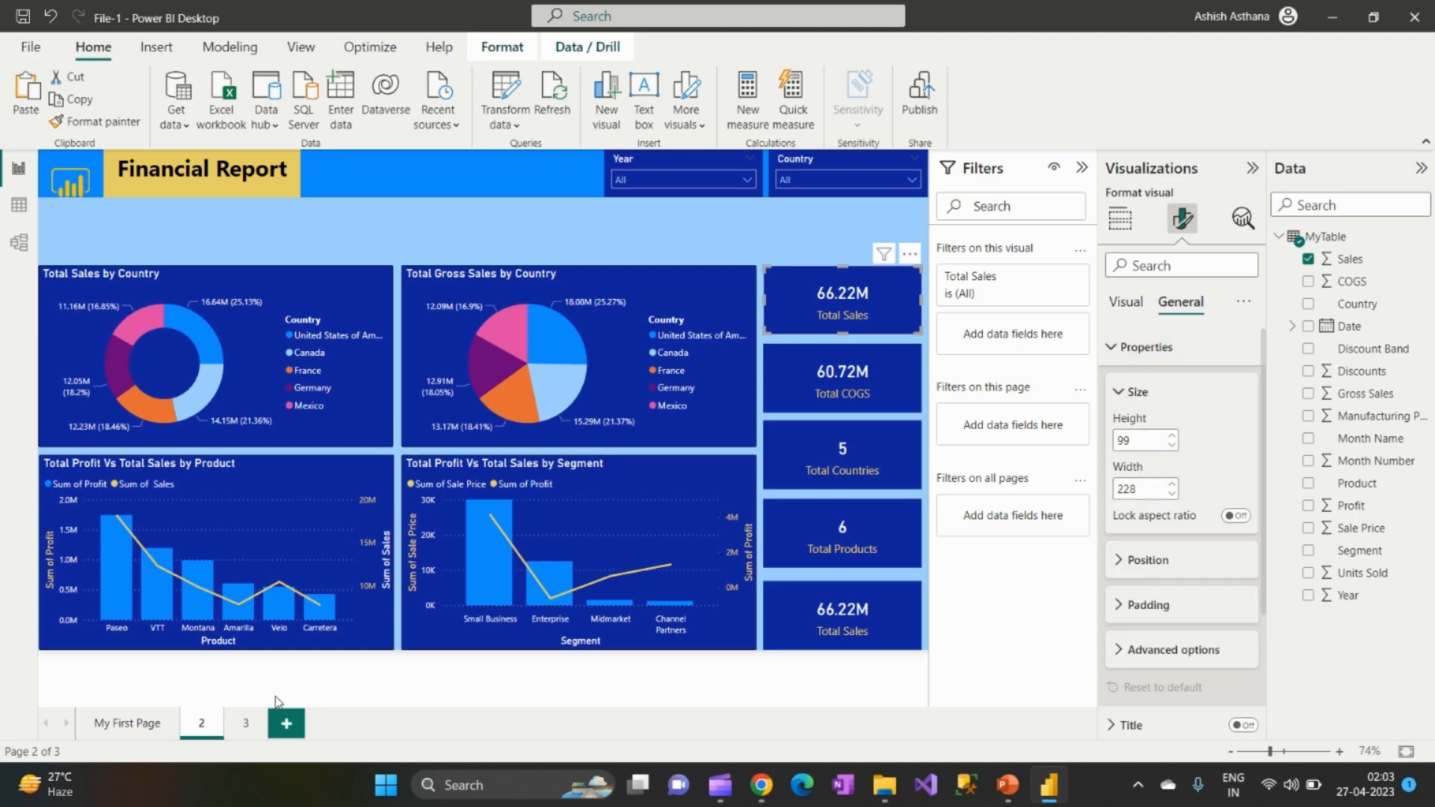
Step: Set the top Total Sales card on page 3 to a height of 99 and a width of 221
left_click(240, 731)
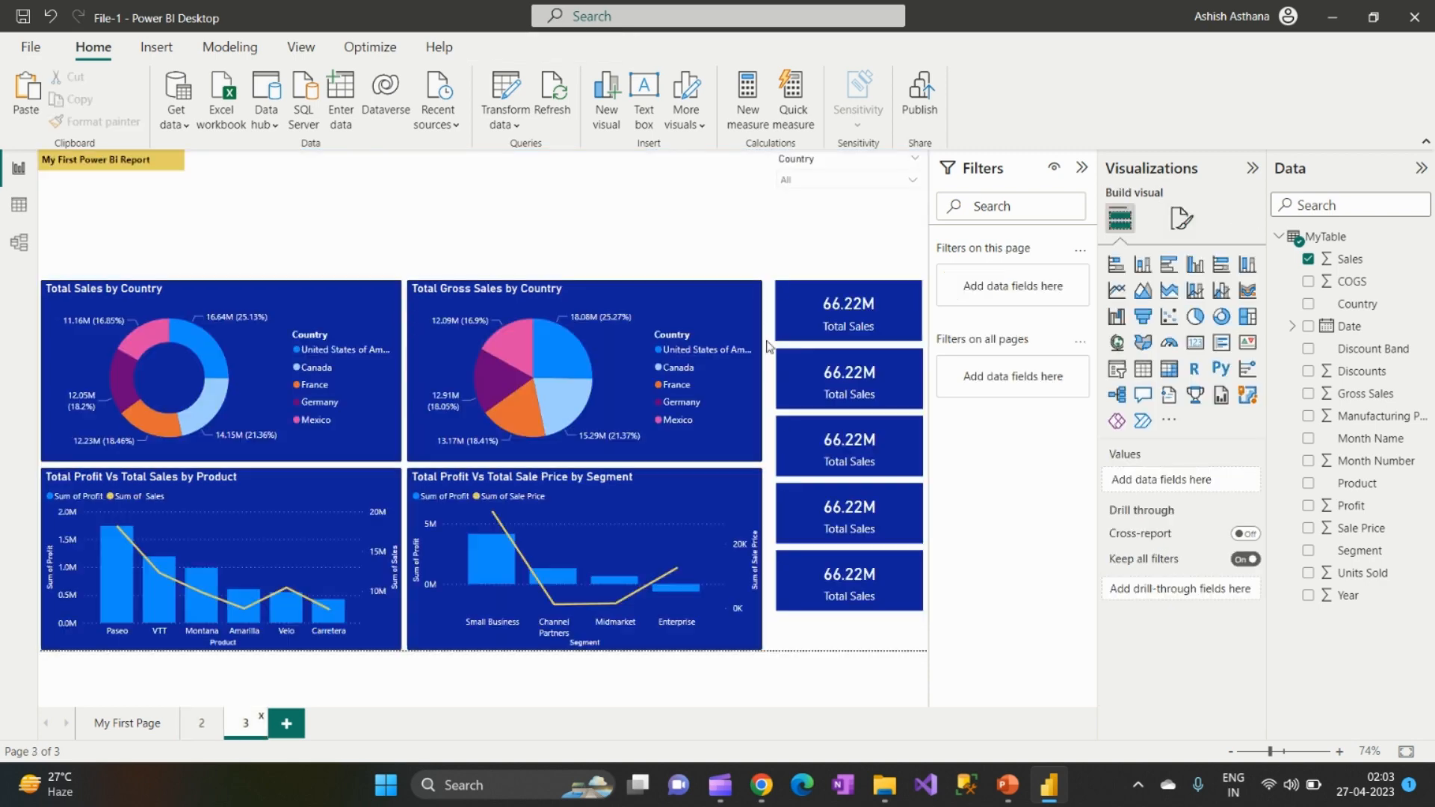
left_click(865, 307)
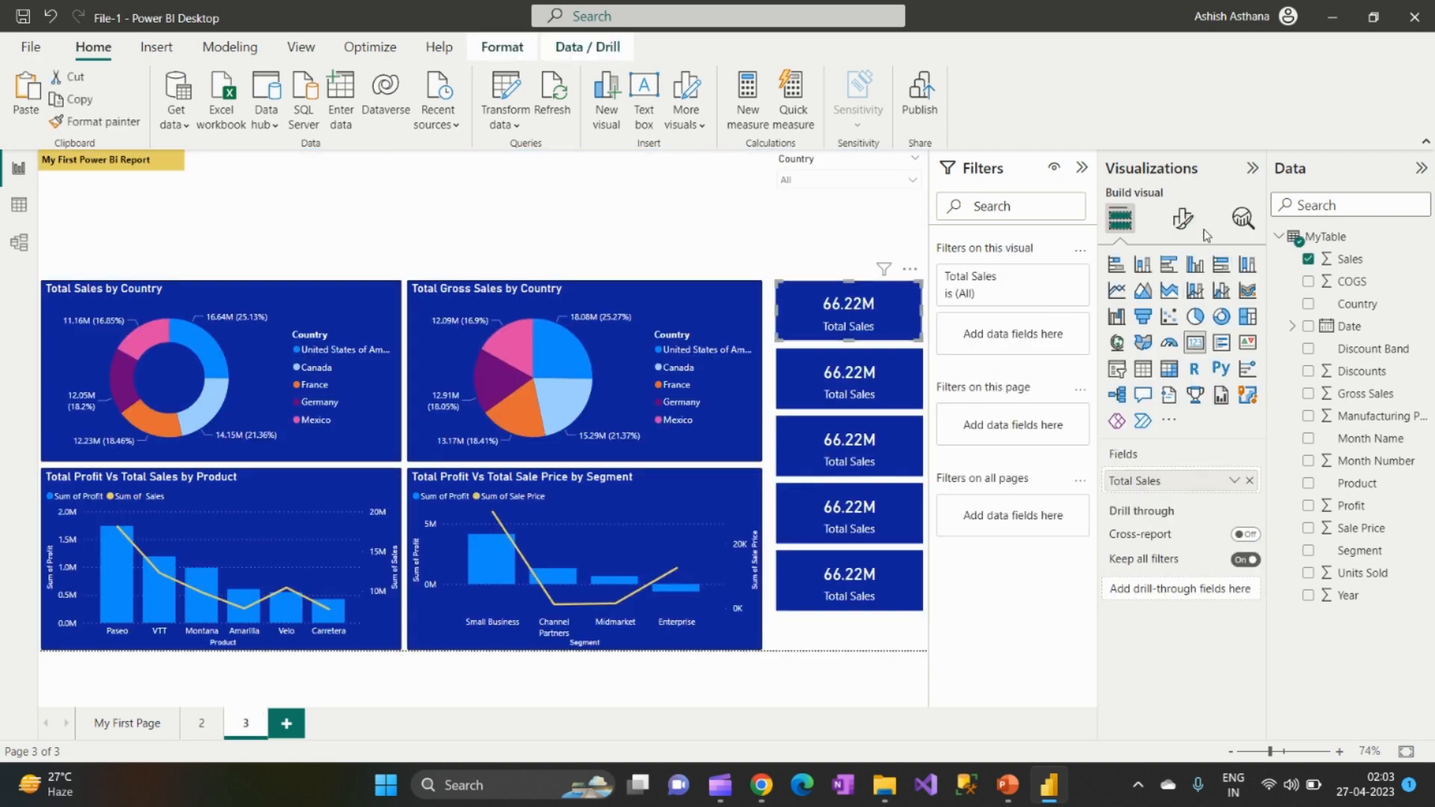
left_click(1182, 218)
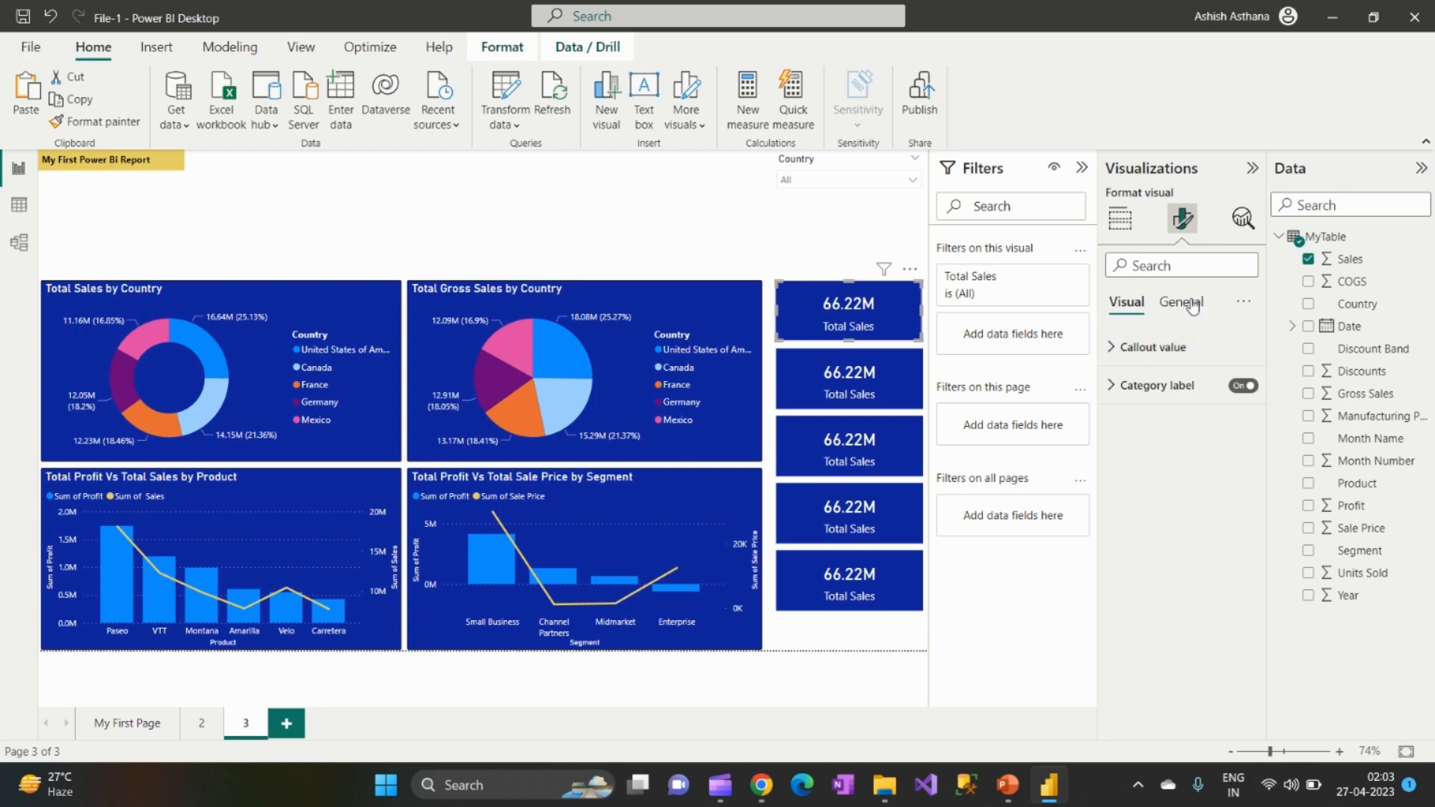
left_click(1184, 301)
left_click(1120, 353)
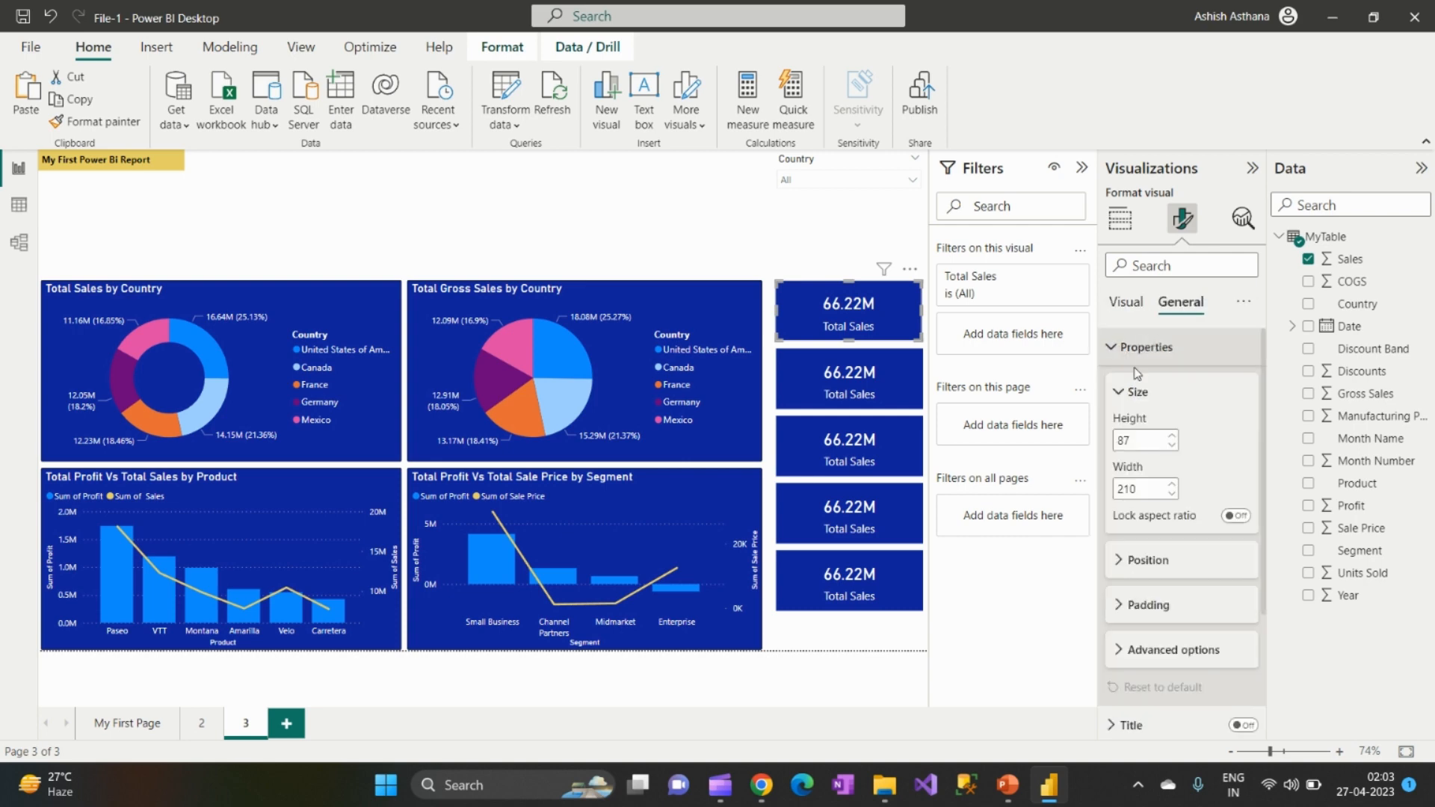
double_click(1144, 441)
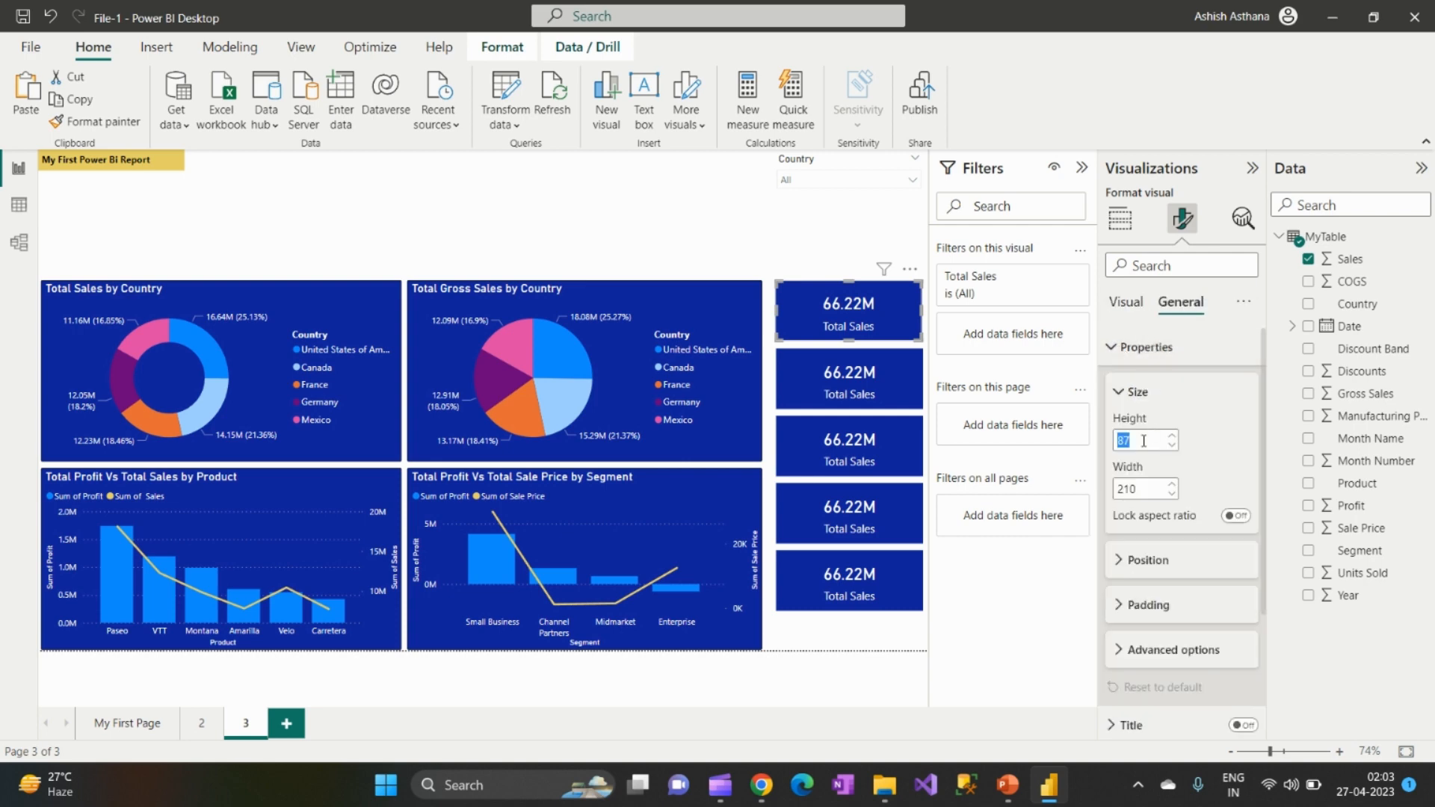
double_click(1150, 490)
type("221")
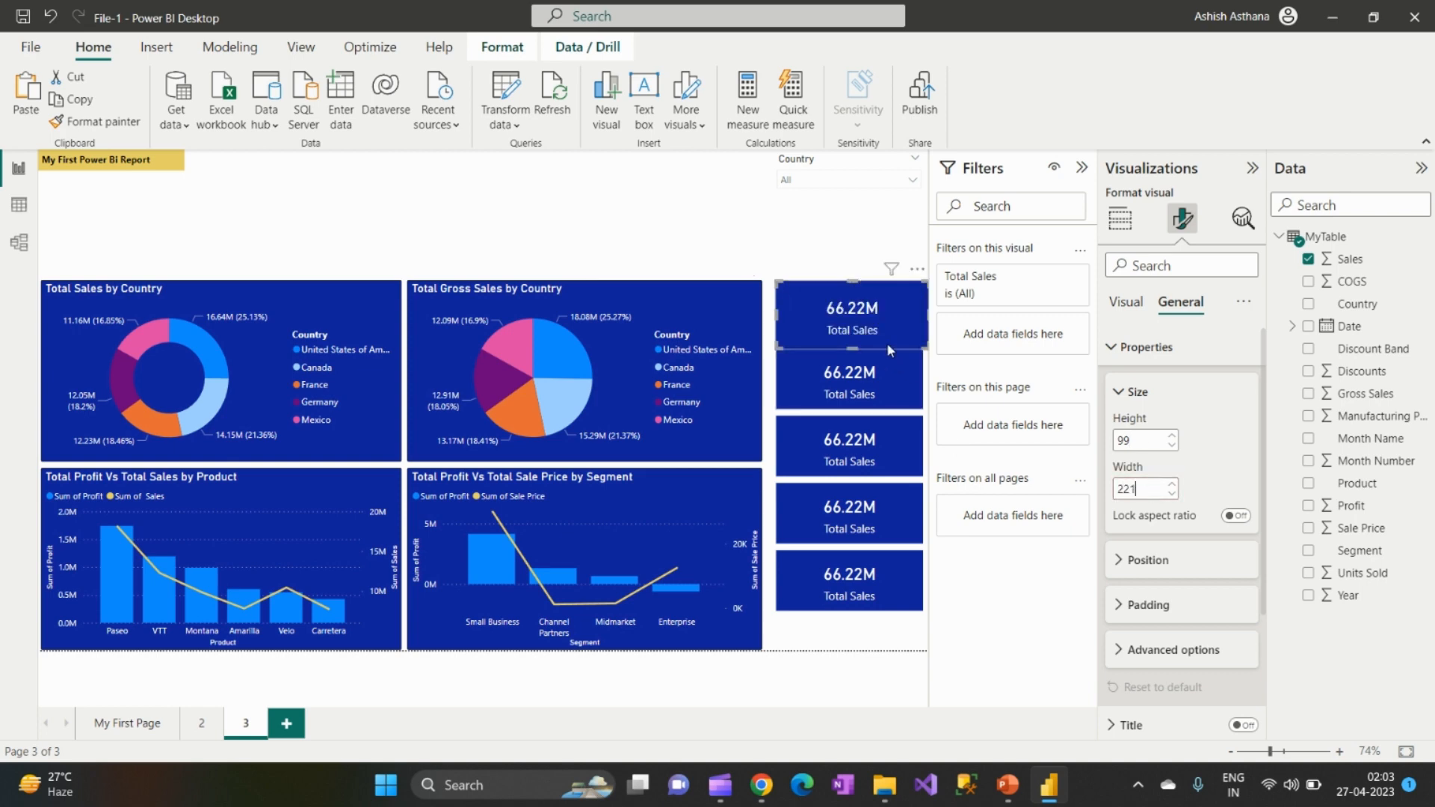
Step: Set the four lower Total Sales cards together to a height of 99 and a width of 218
left_click(862, 381)
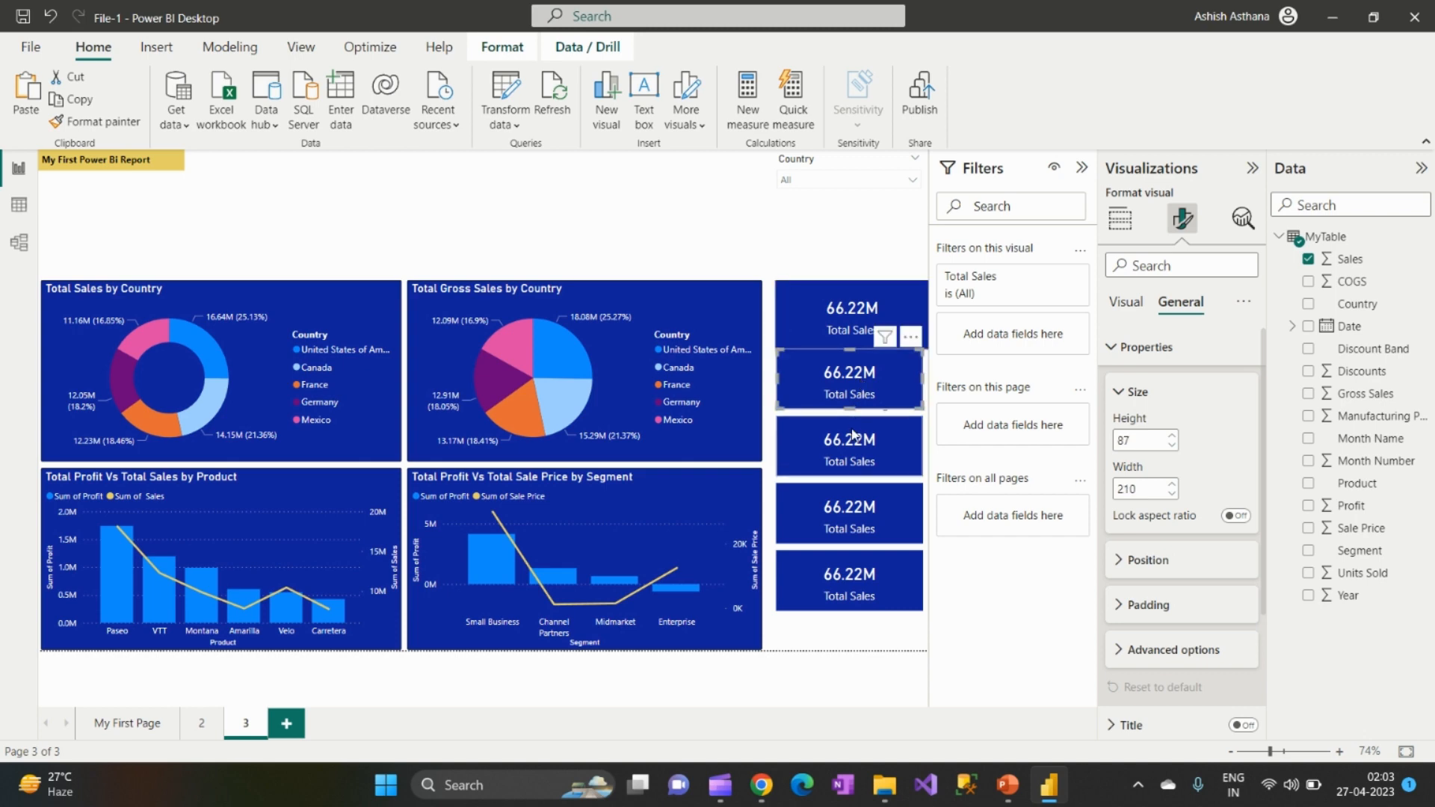
left_click(854, 436, "ctrl")
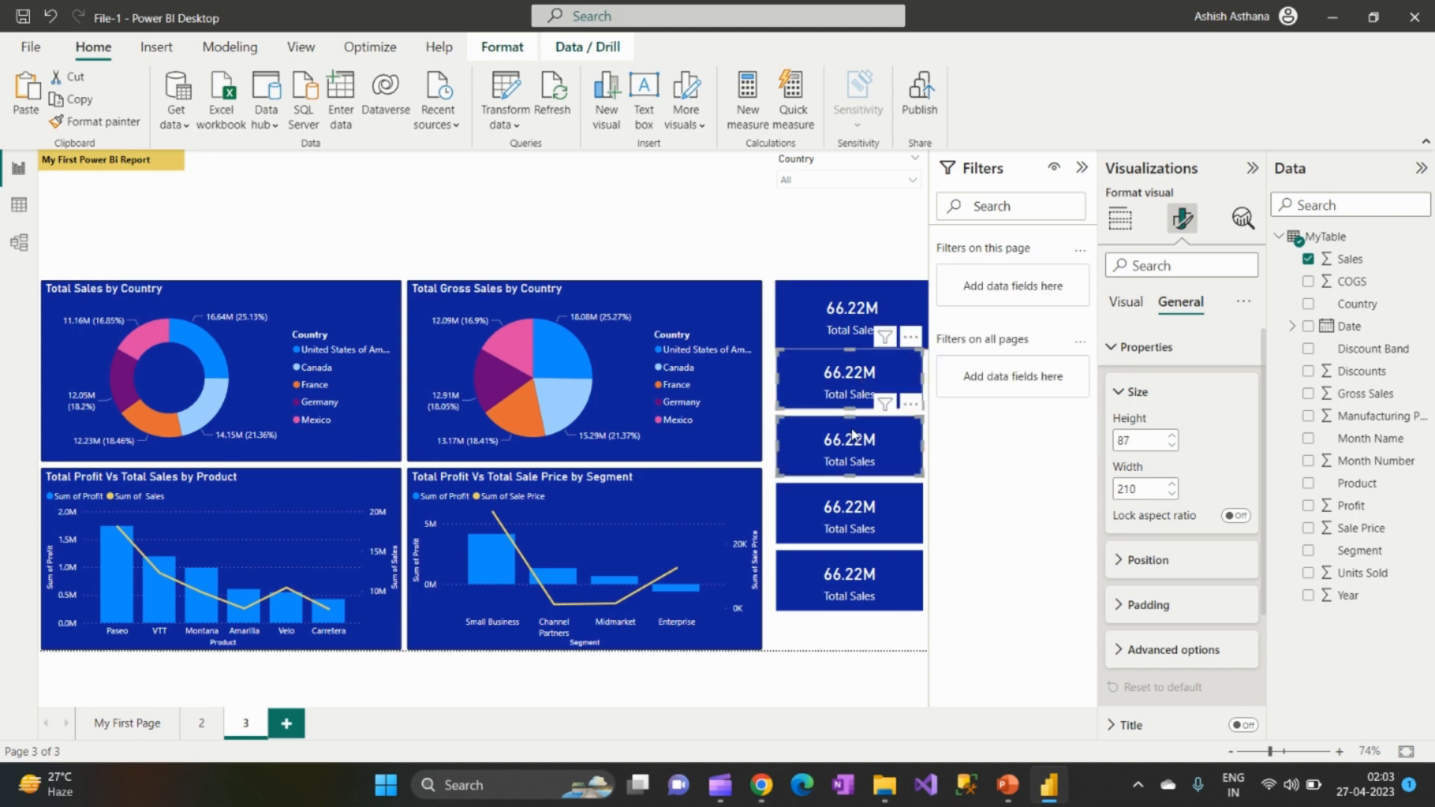
left_click(846, 512)
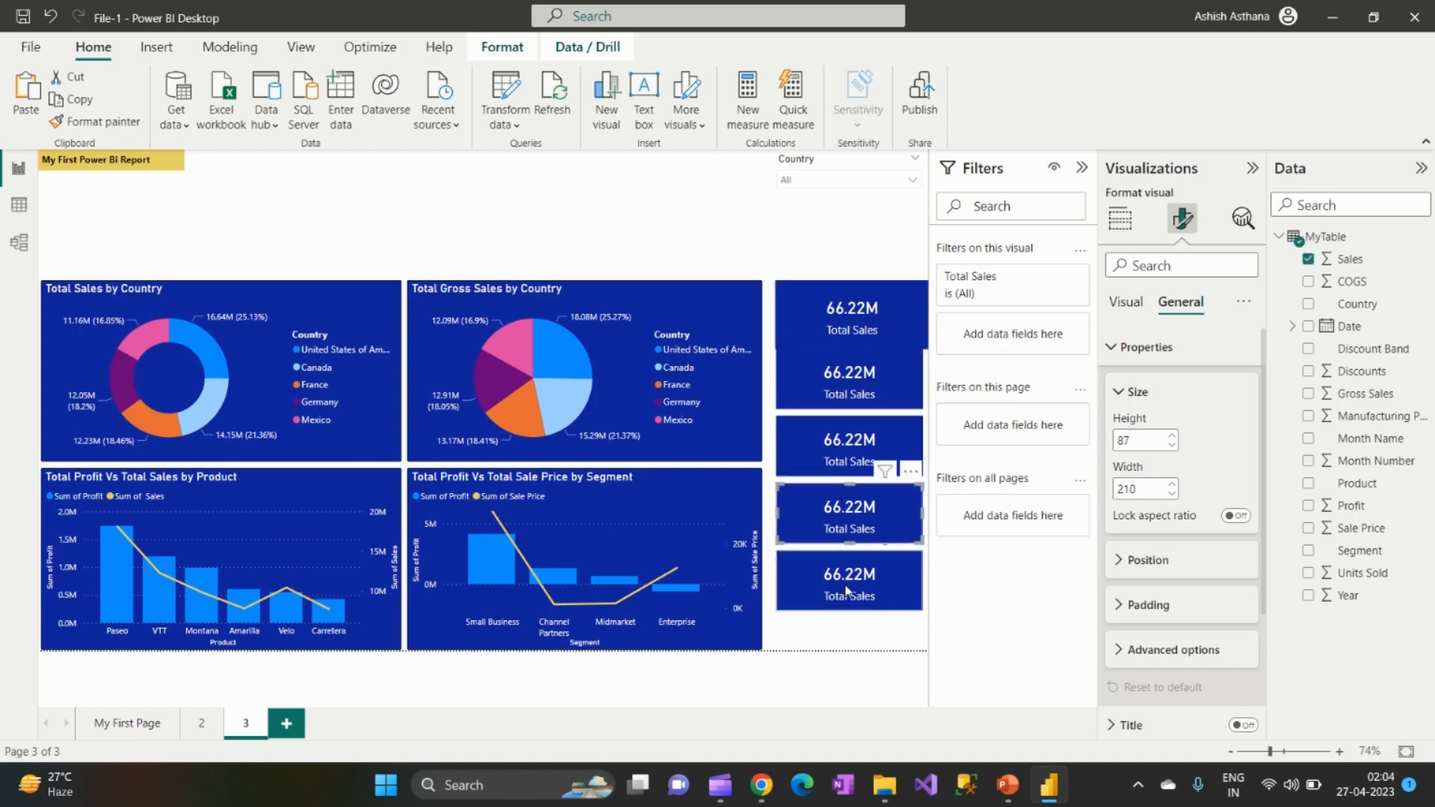
left_click(847, 591, "ctrl")
left_click(845, 452, "ctrl")
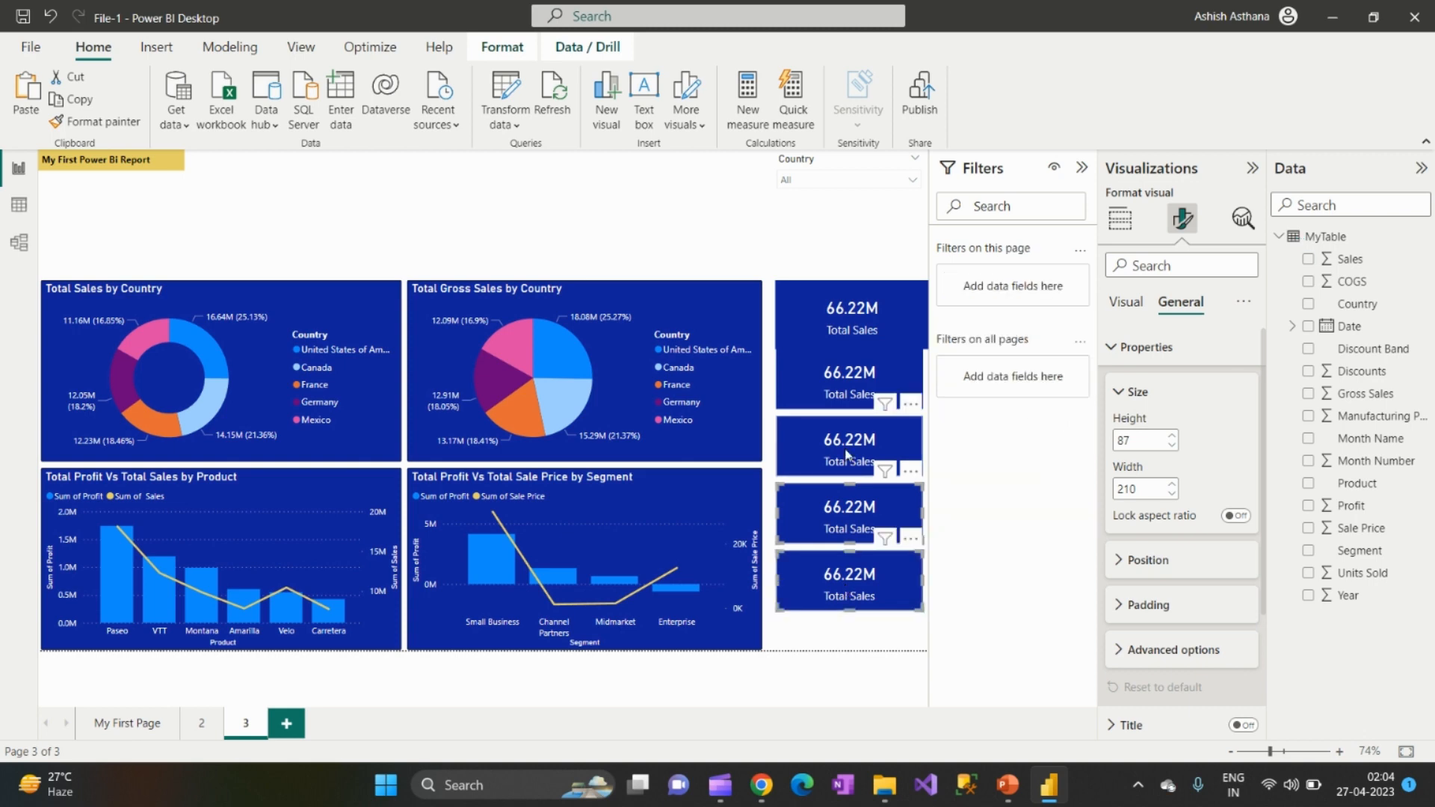
left_click(844, 394, "ctrl")
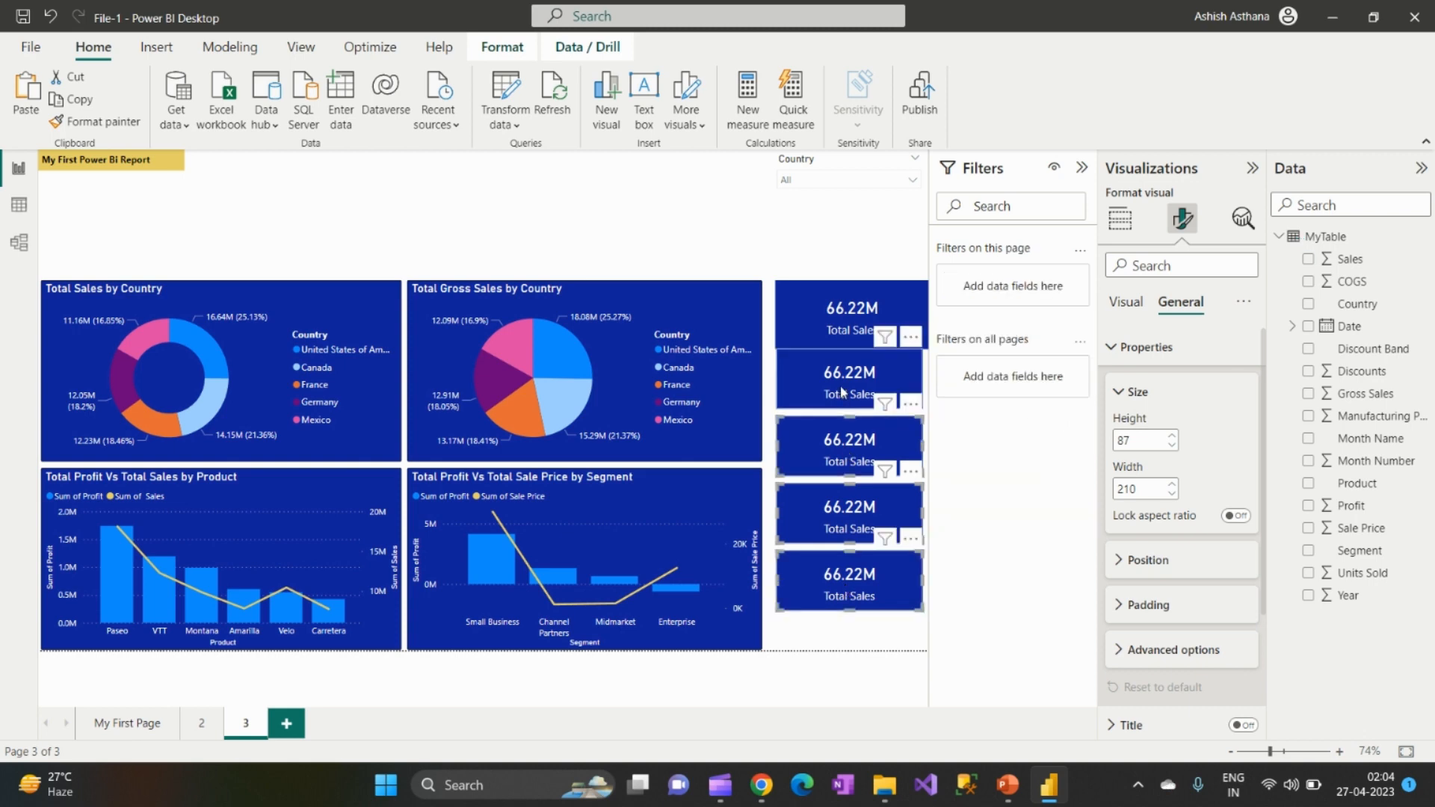
double_click(1138, 447)
type("99")
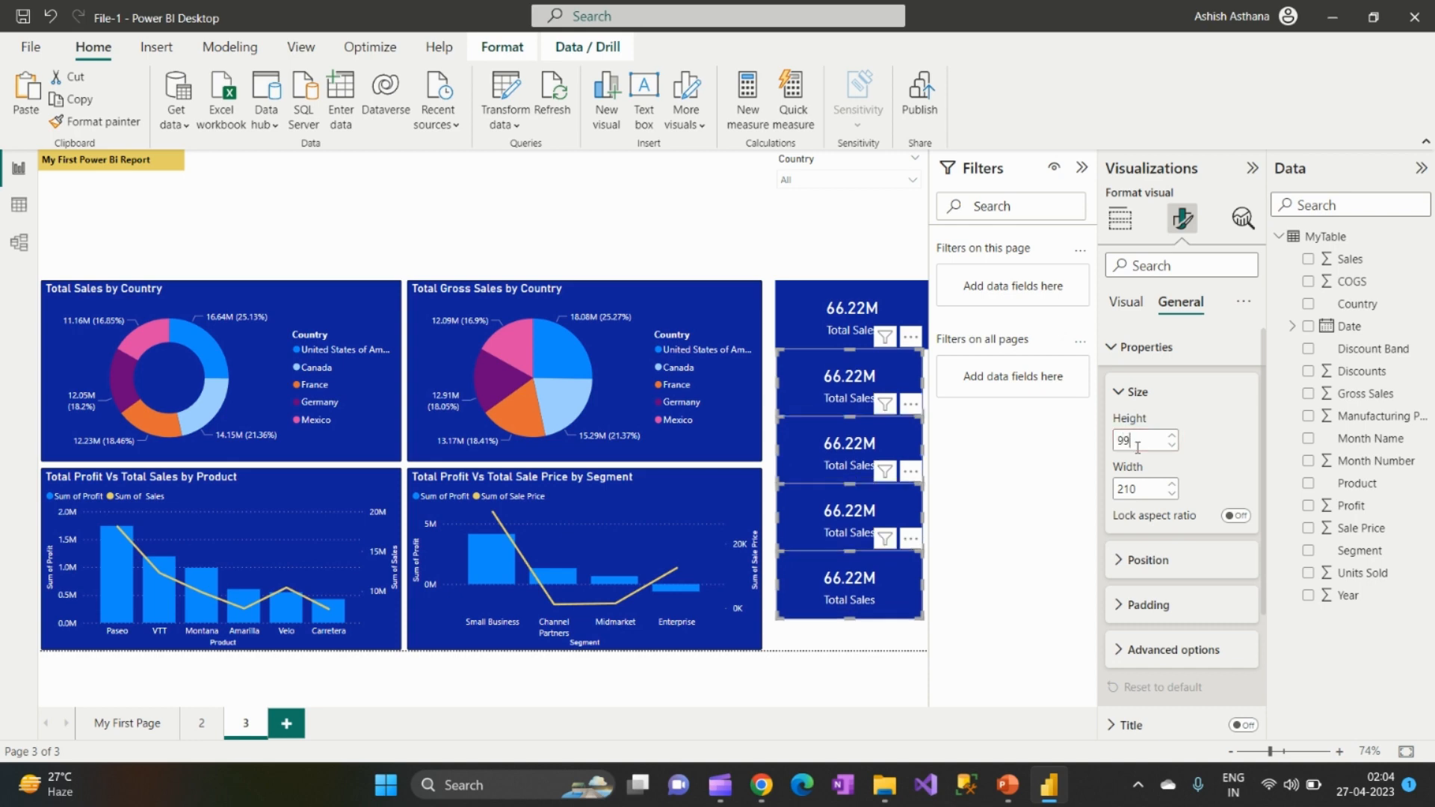
double_click(1140, 487)
type("218")
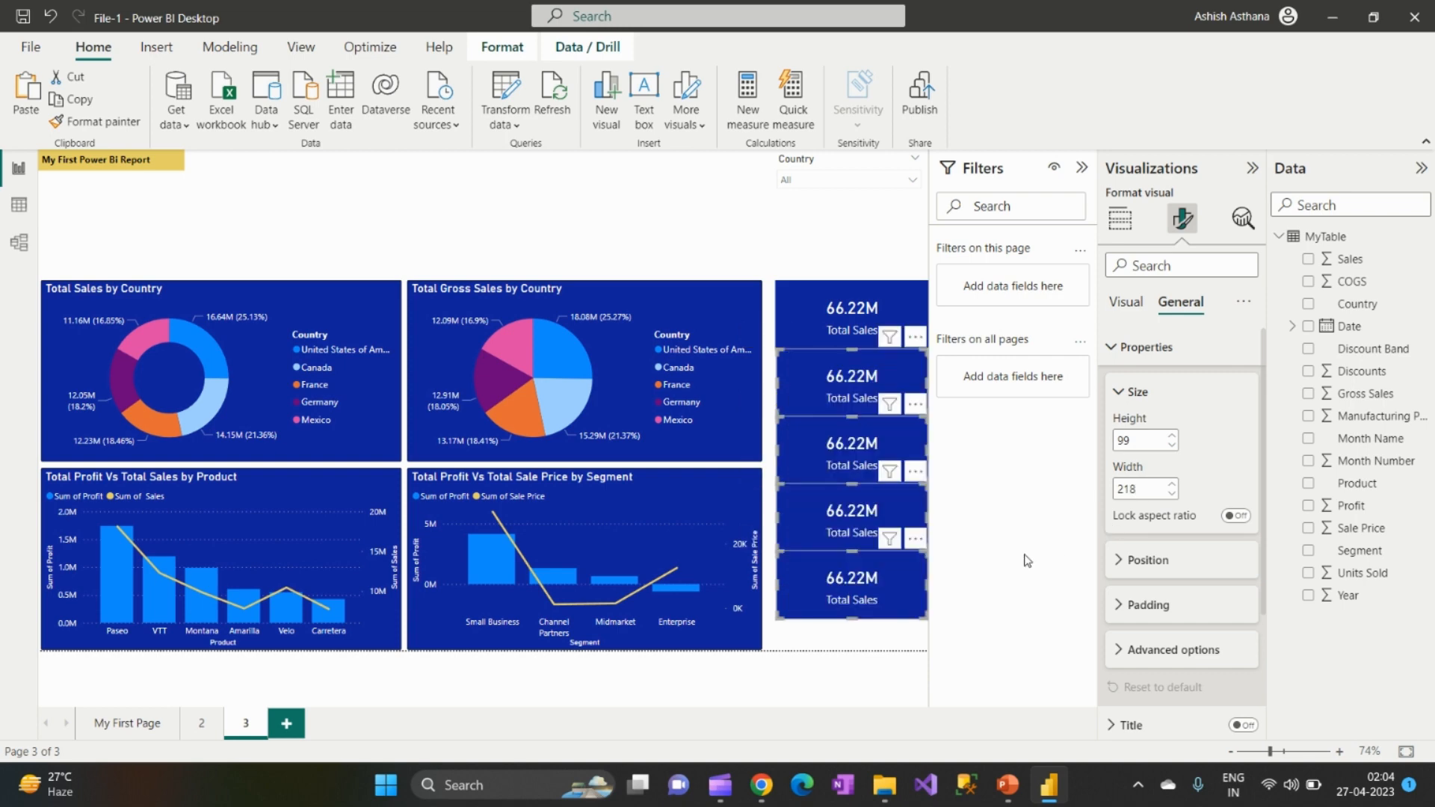
left_click(812, 707)
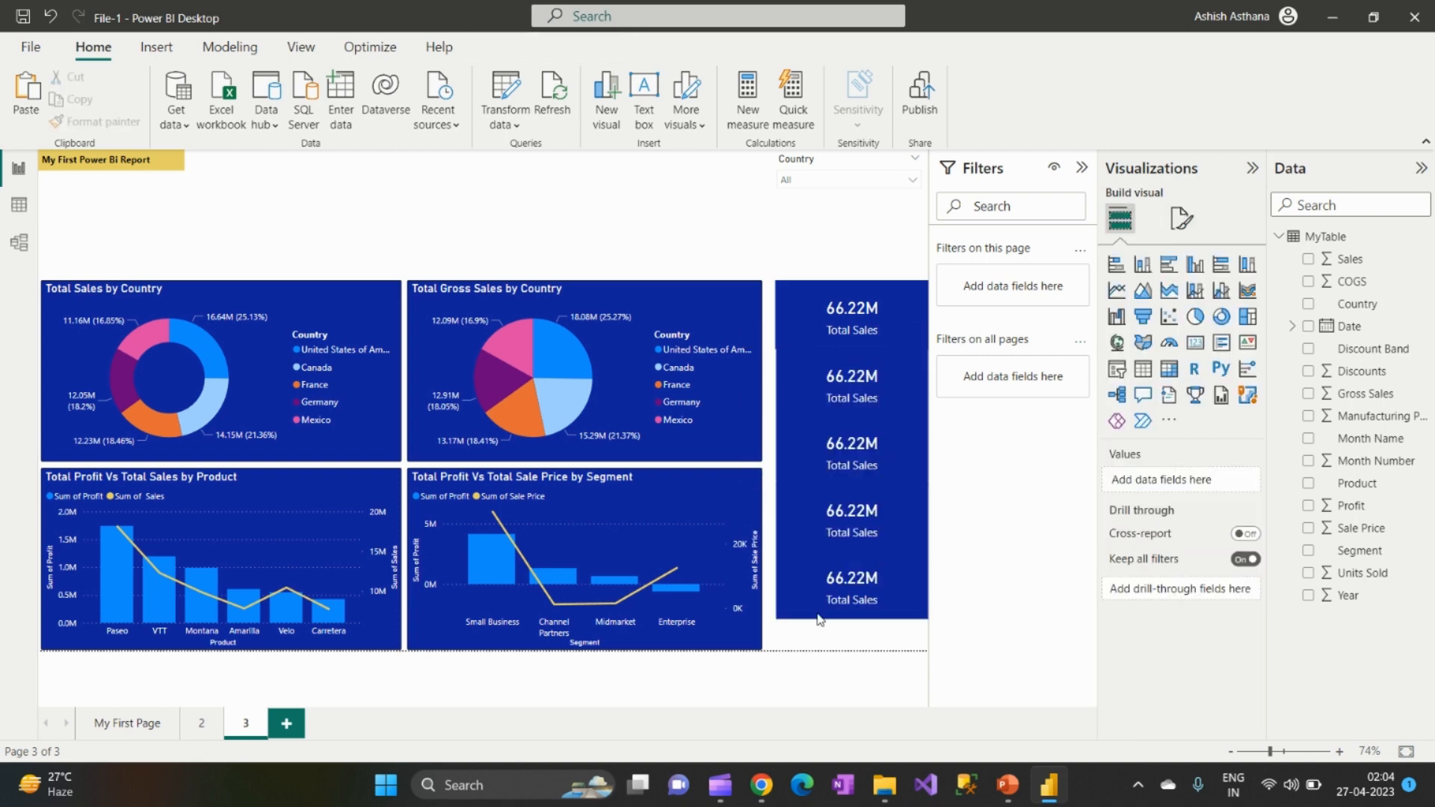
Step: Check the top card's size, and set the width of the four cards below it to 219
left_click(871, 334)
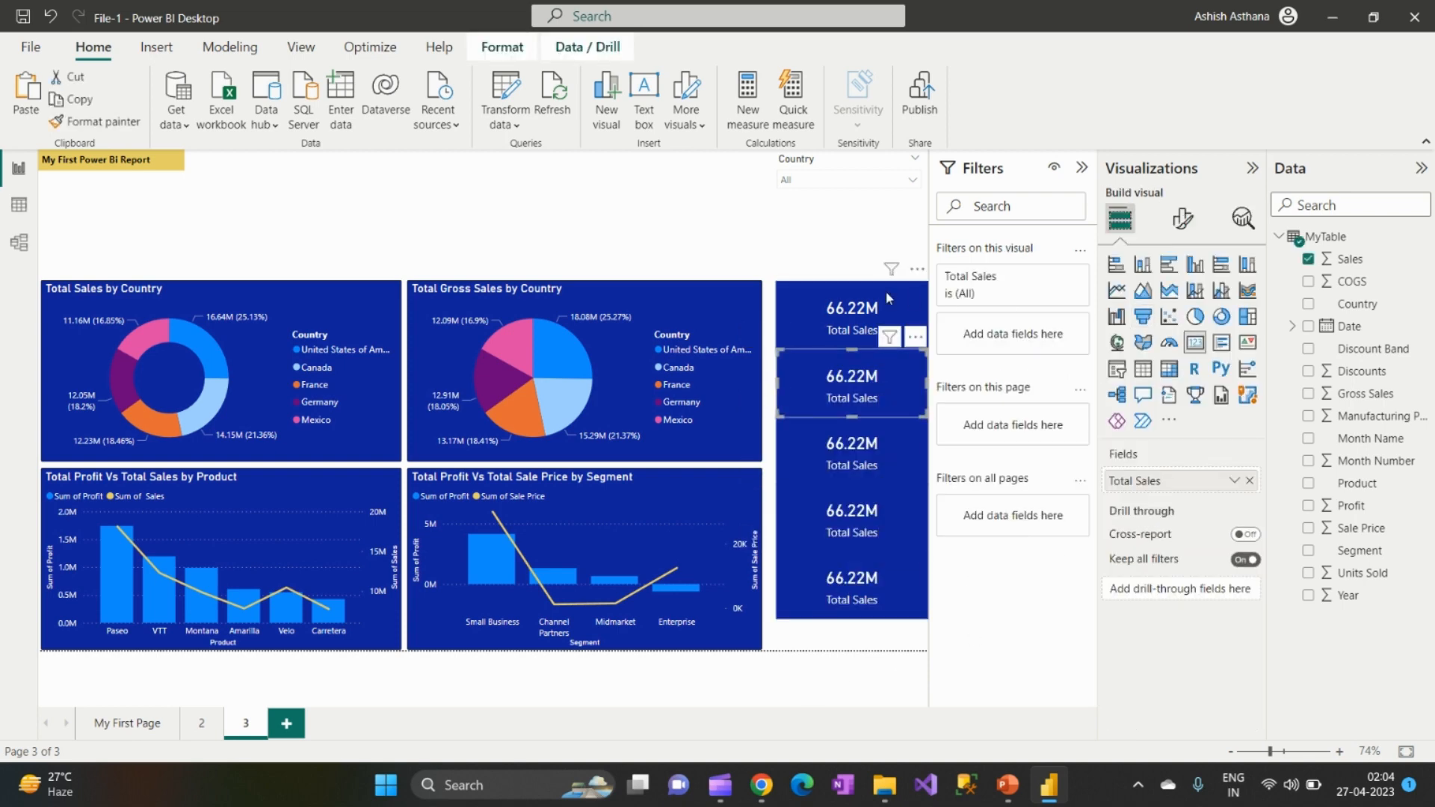
left_click(1184, 219)
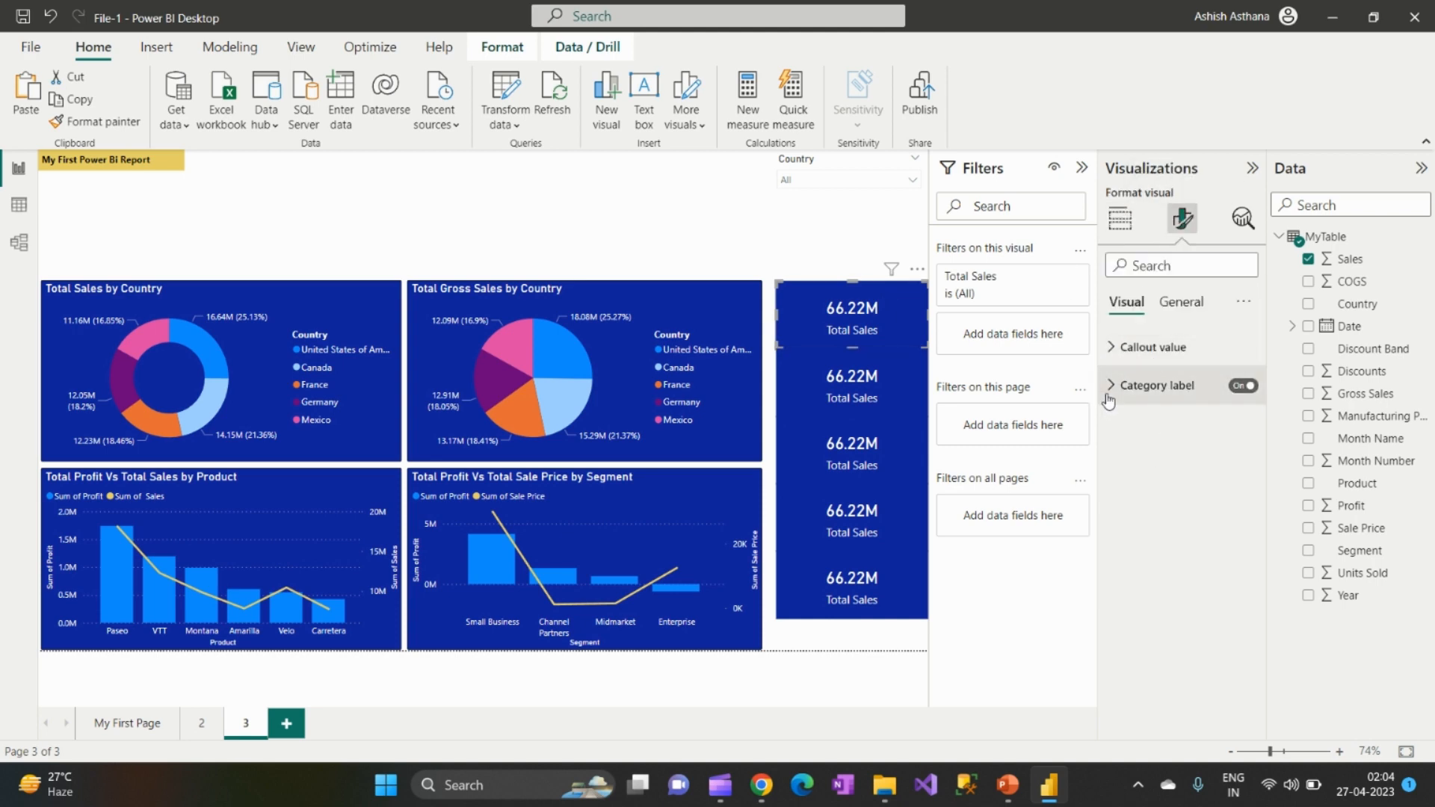
left_click(1187, 303)
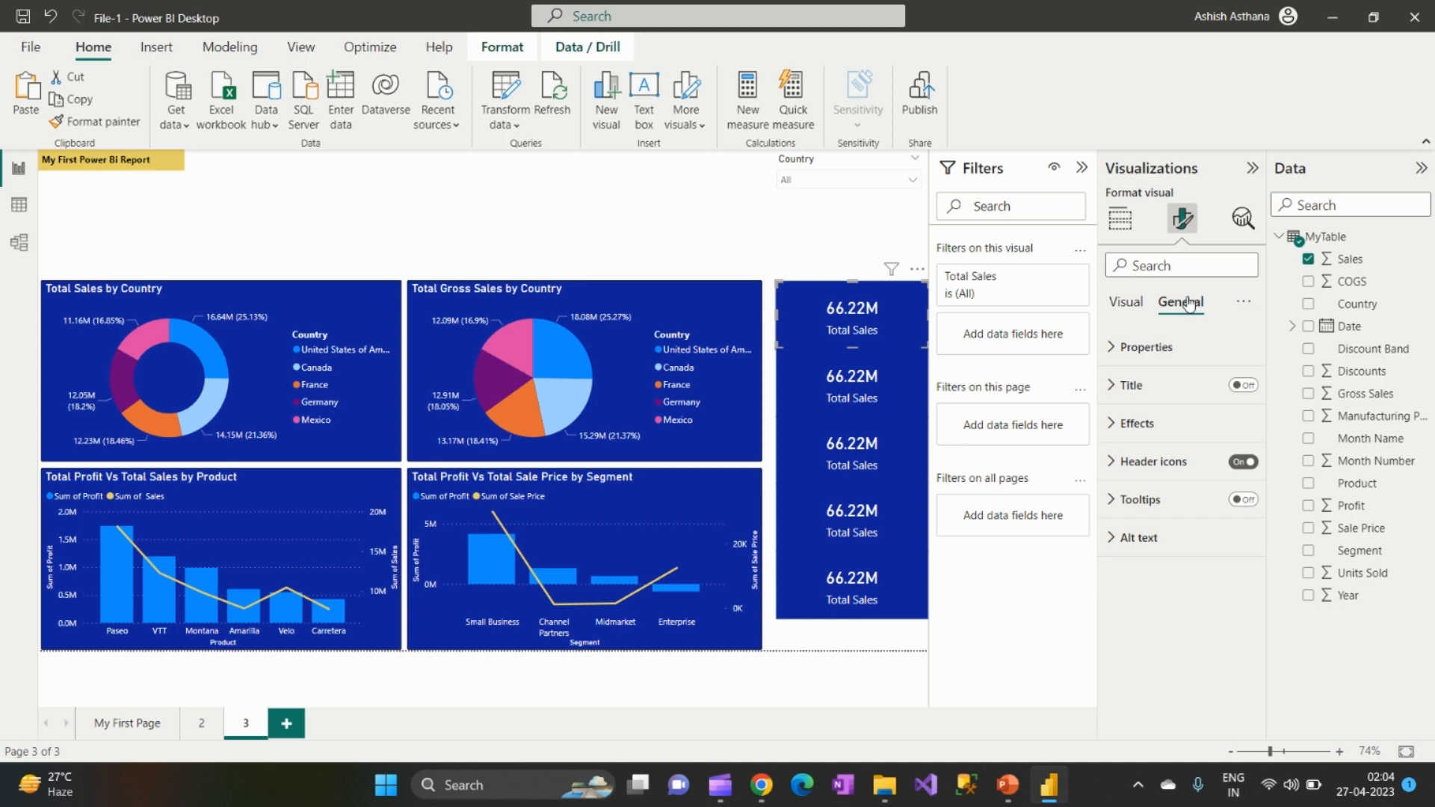
left_click(1128, 353)
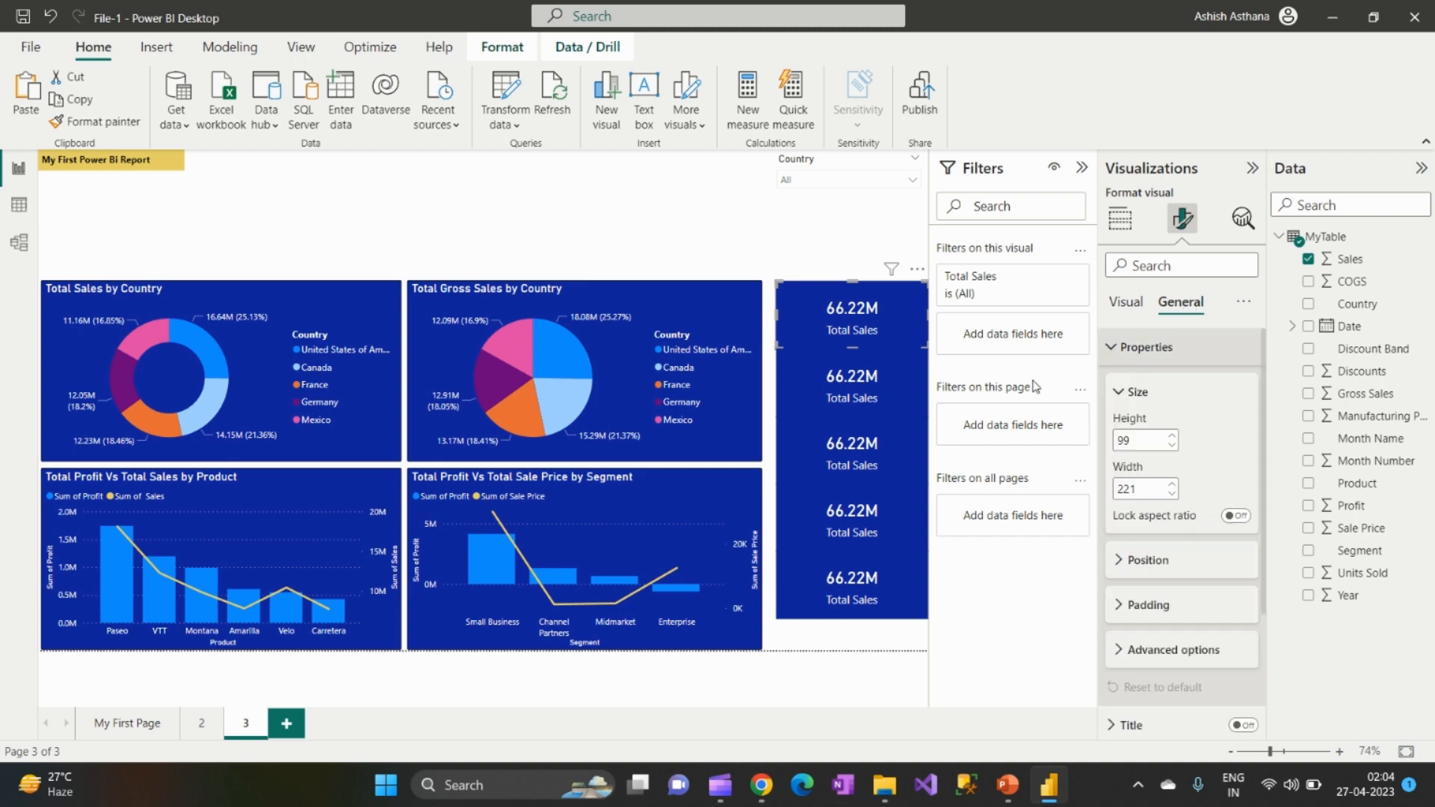
left_click(906, 390)
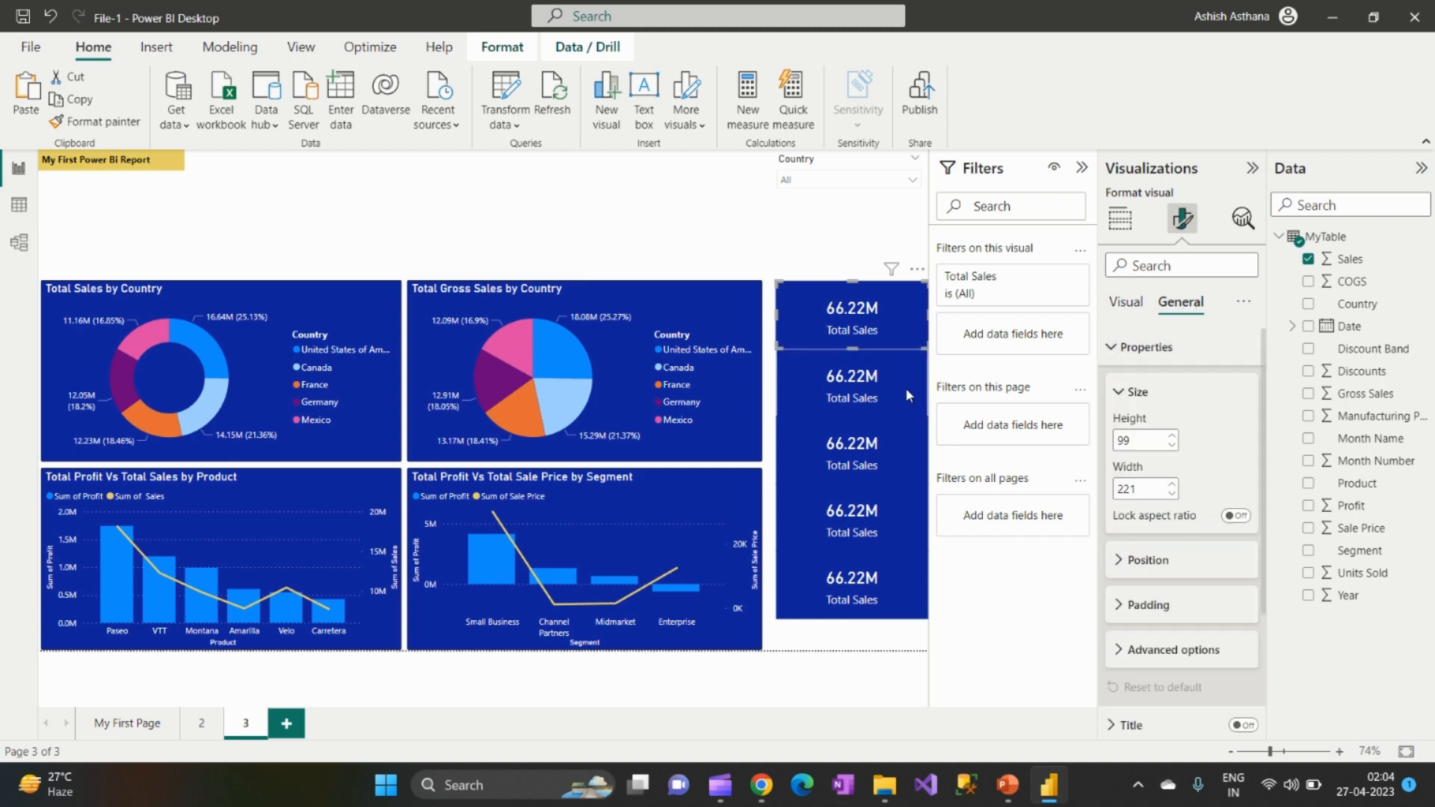
left_click(848, 470, "ctrl")
left_click(849, 527, "ctrl")
left_click(848, 592, "ctrl")
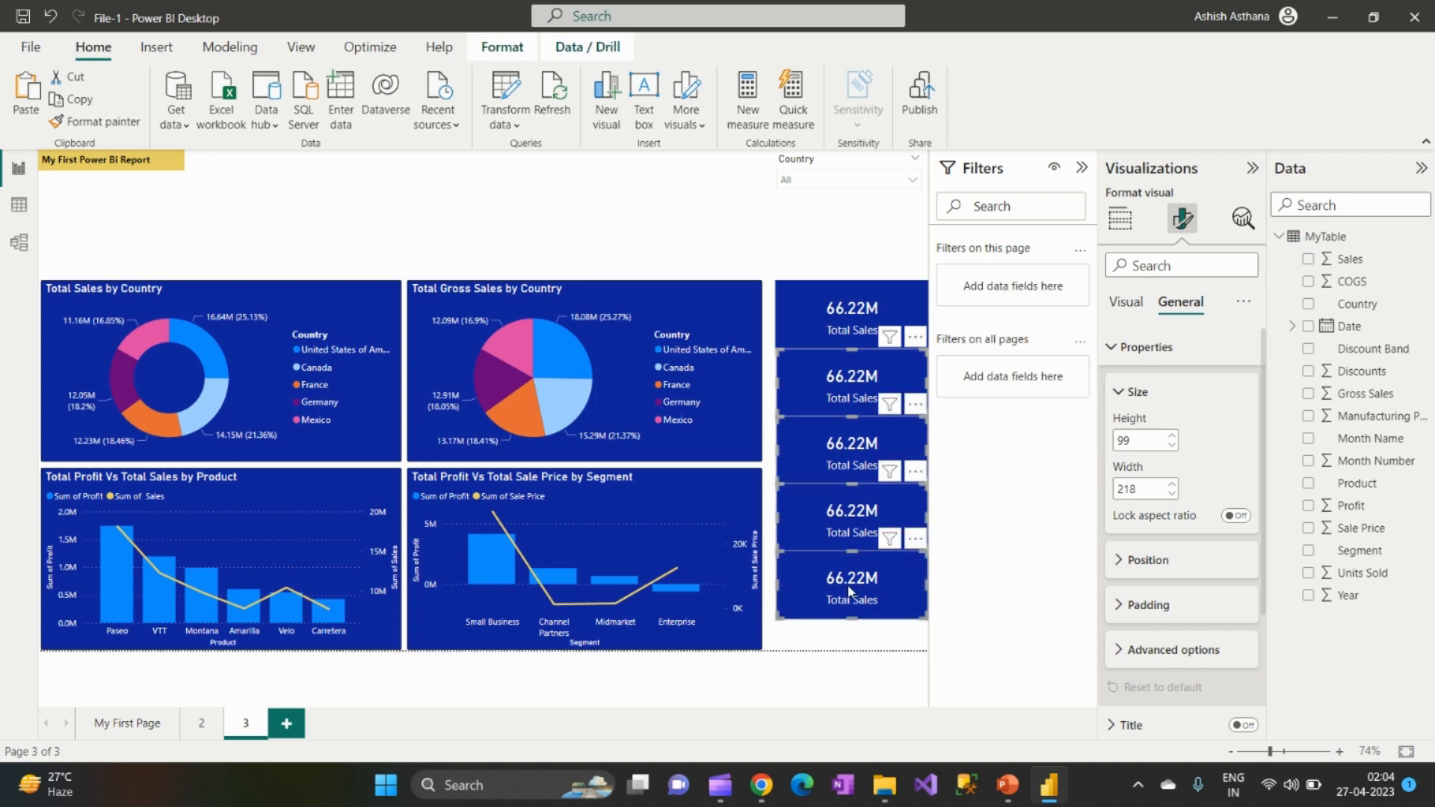
left_click(1148, 485)
type("219")
left_click(799, 261)
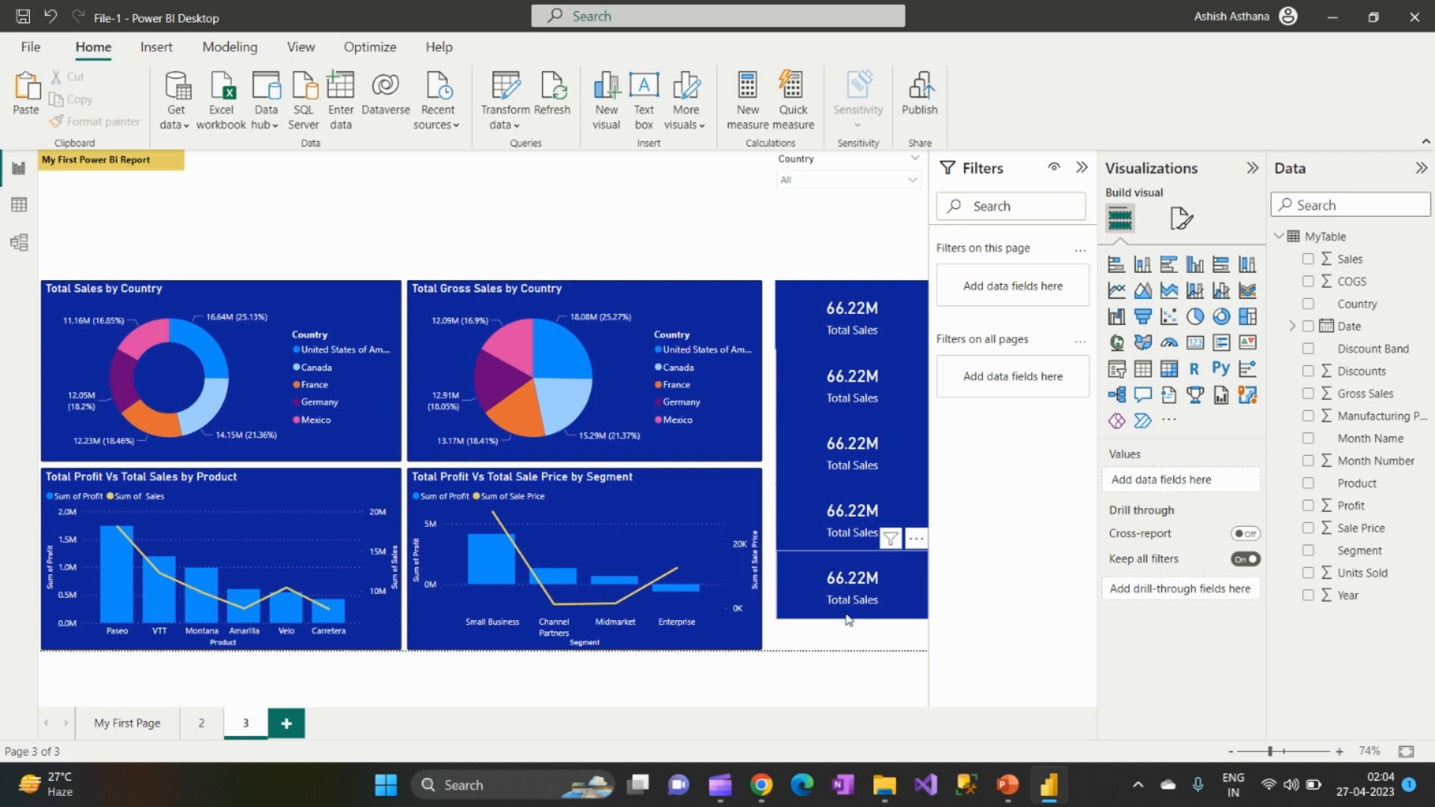
Step: Space out the four lower Total Sales cards down the column, with the last one aligned to the page's lower edge
left_click_drag(847, 620, 841, 643)
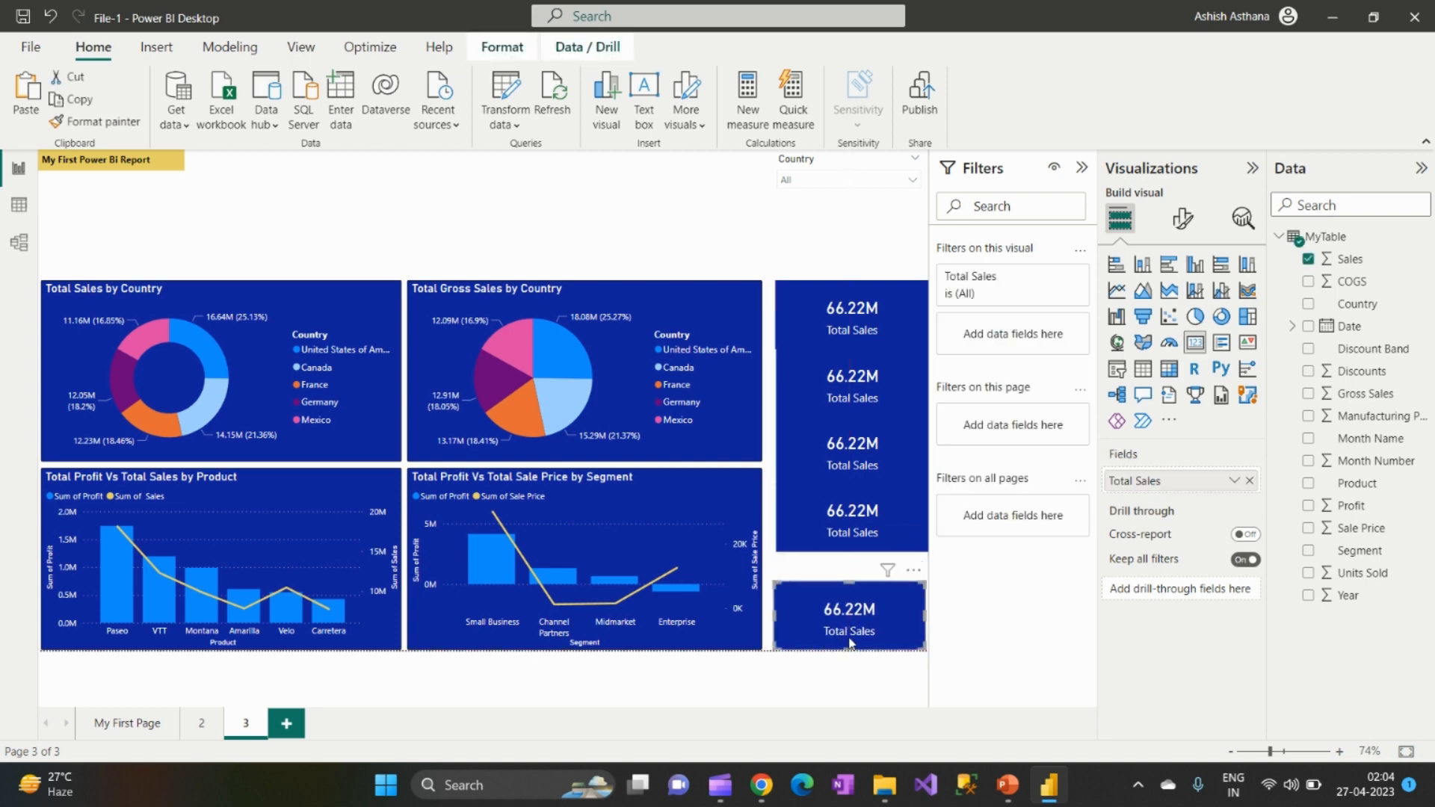
left_click_drag(841, 531, 839, 549)
left_click_drag(851, 470, 845, 407)
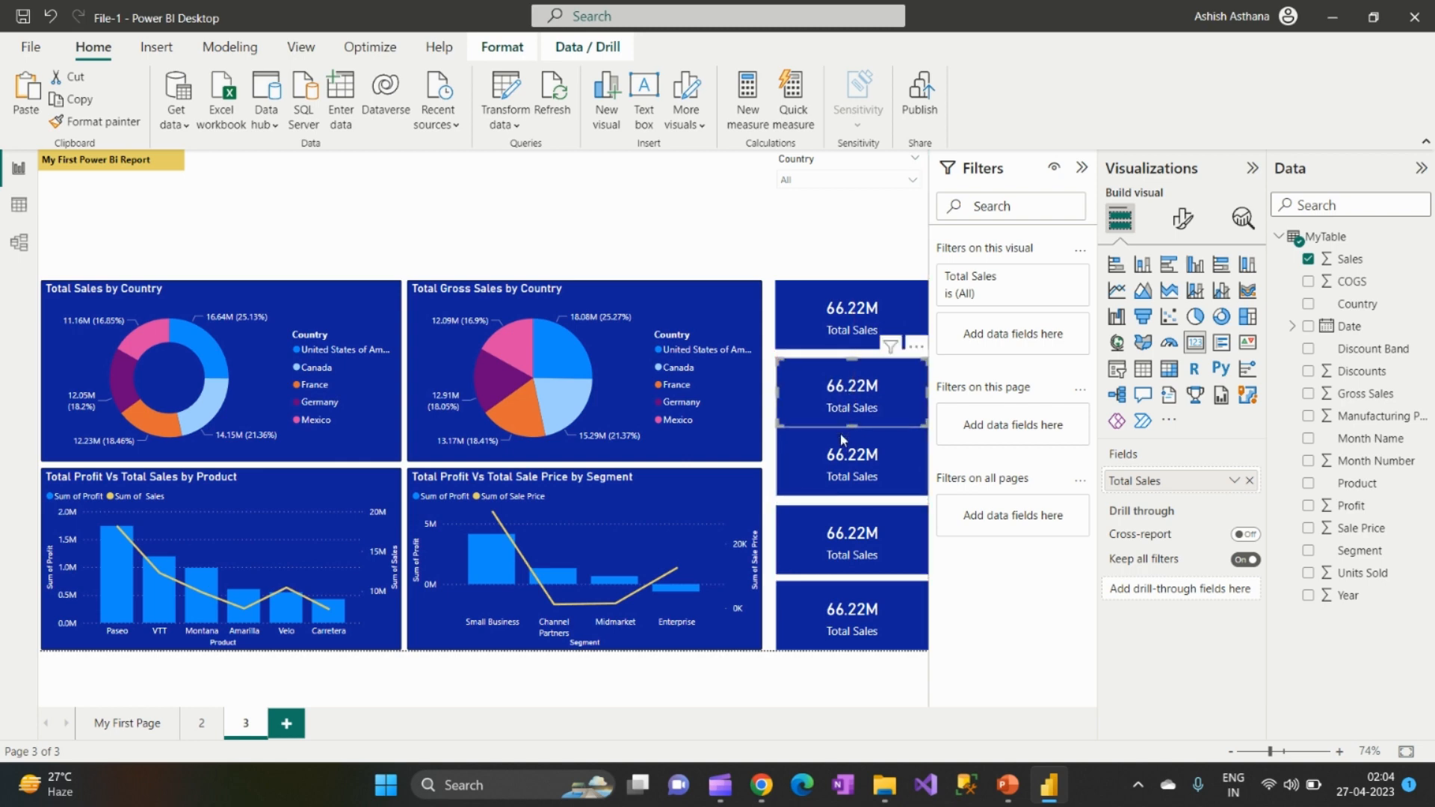
left_click_drag(837, 432, 840, 438)
left_click(838, 262)
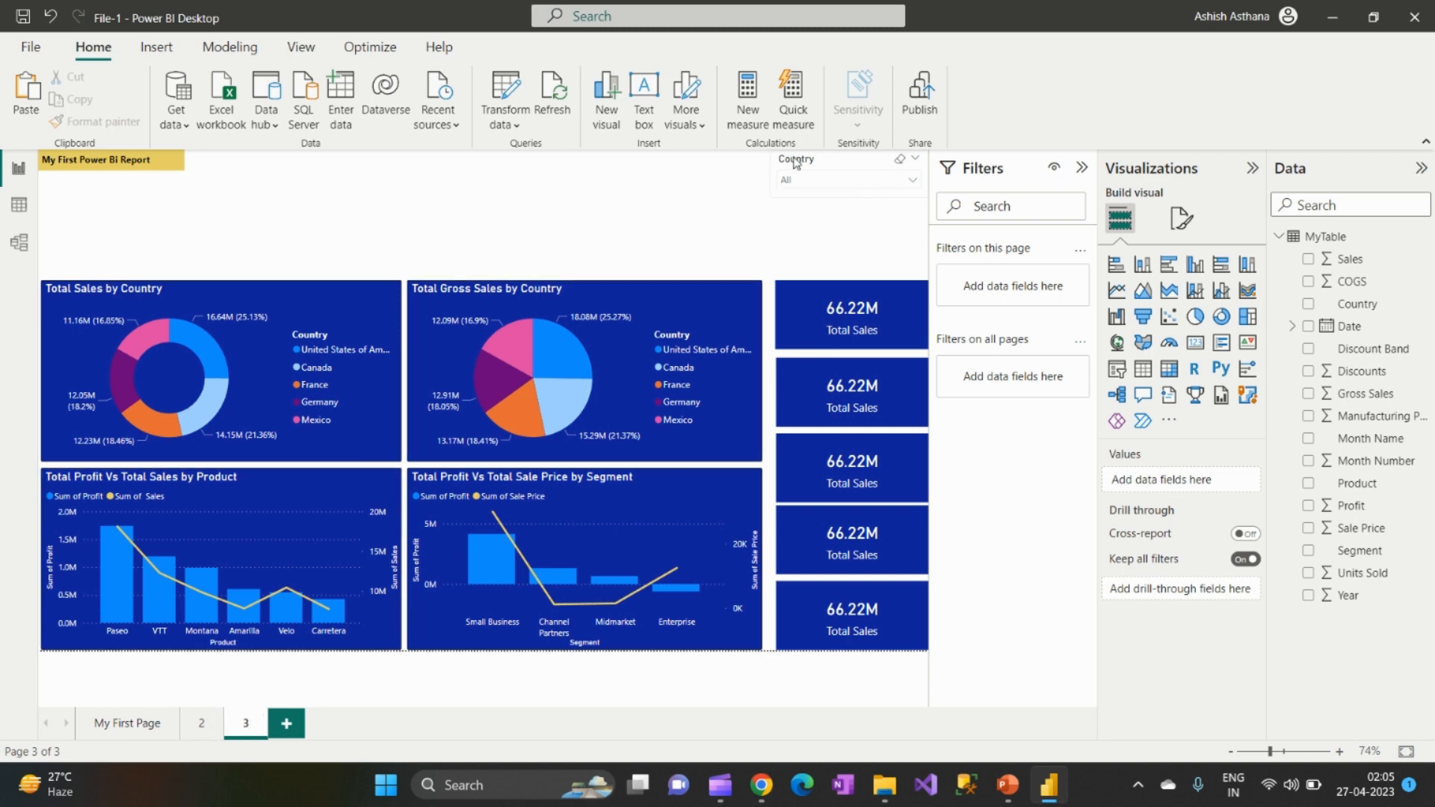
Step: Set the Country slicer's background colour to the dark blue used by the charts and cards
left_click(819, 160)
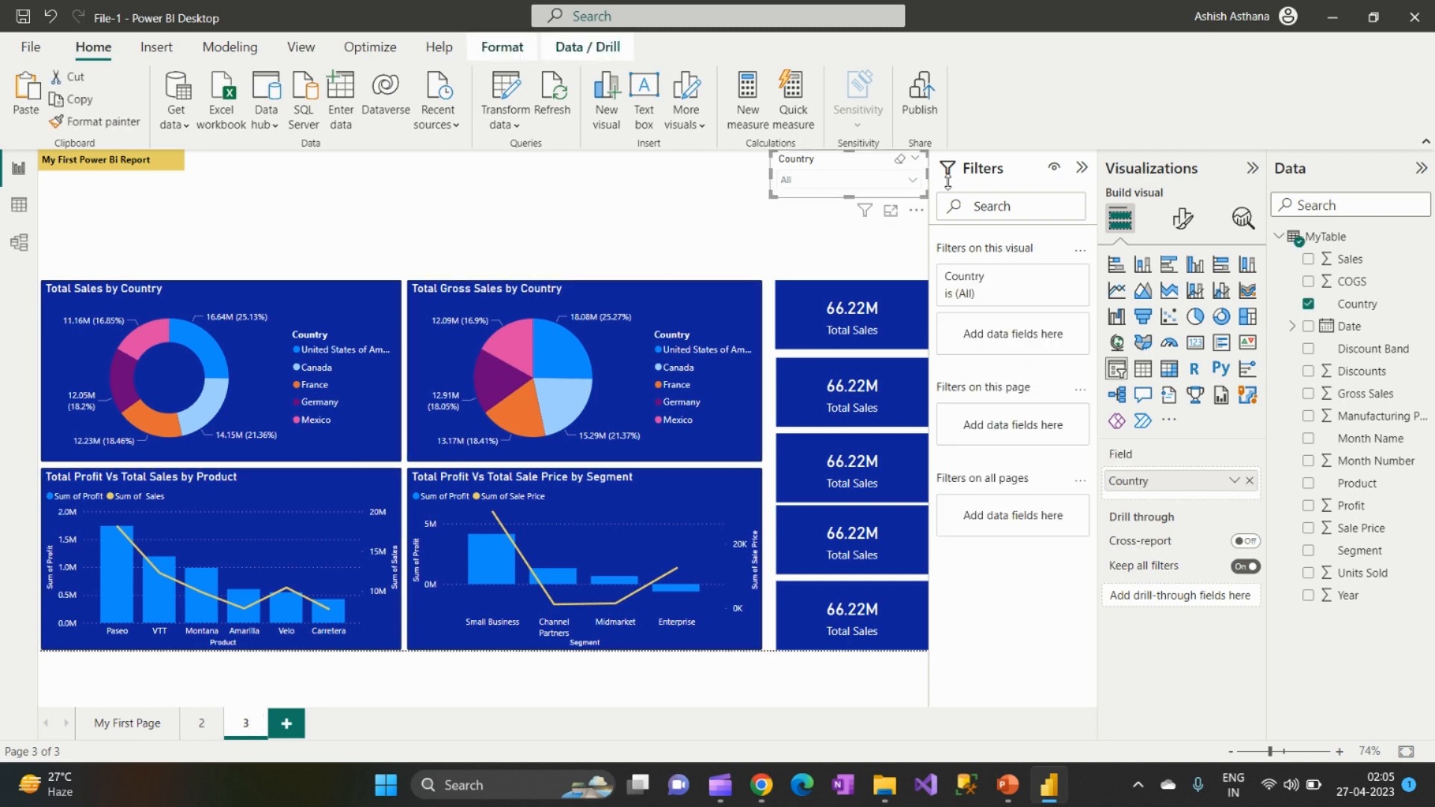
left_click(1184, 224)
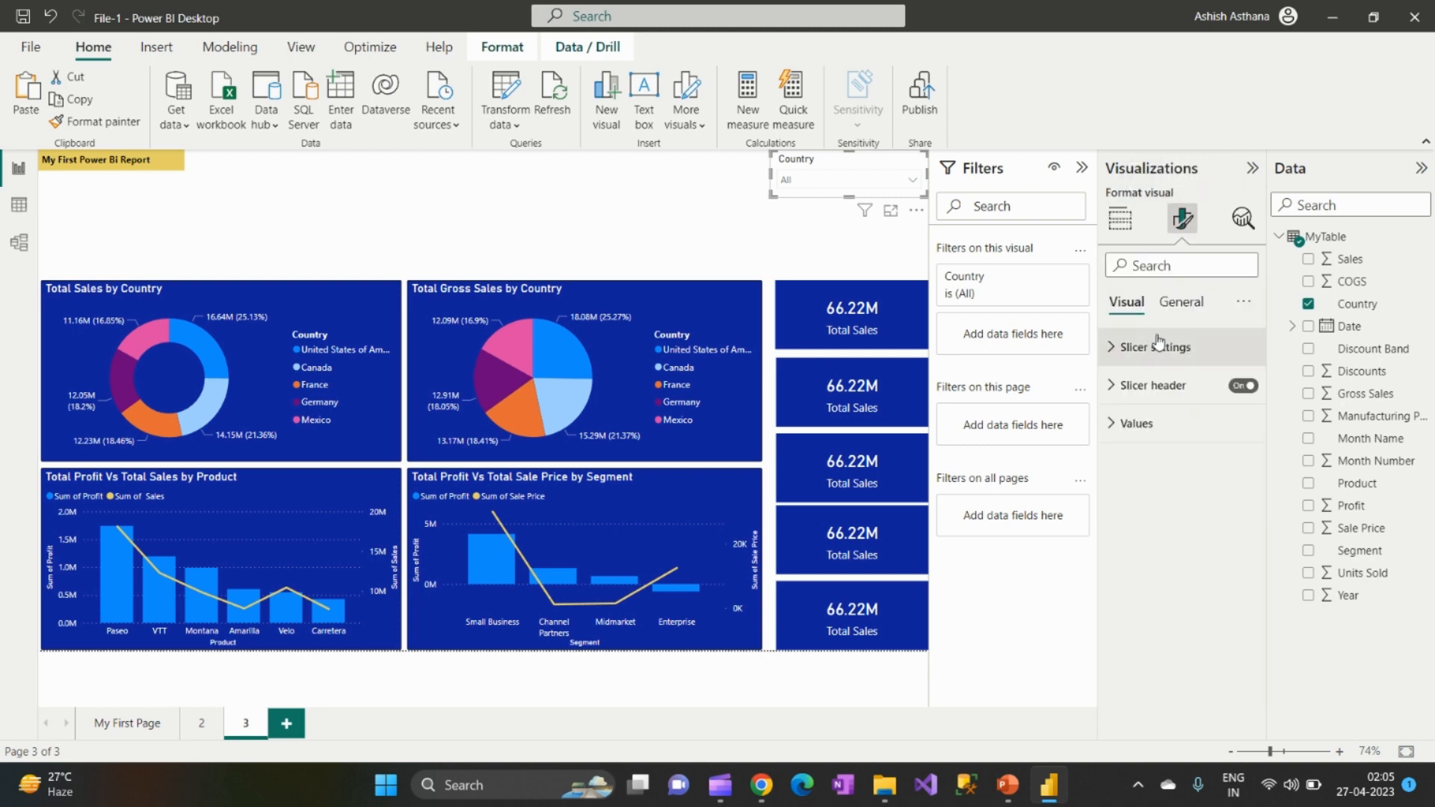
left_click(1182, 302)
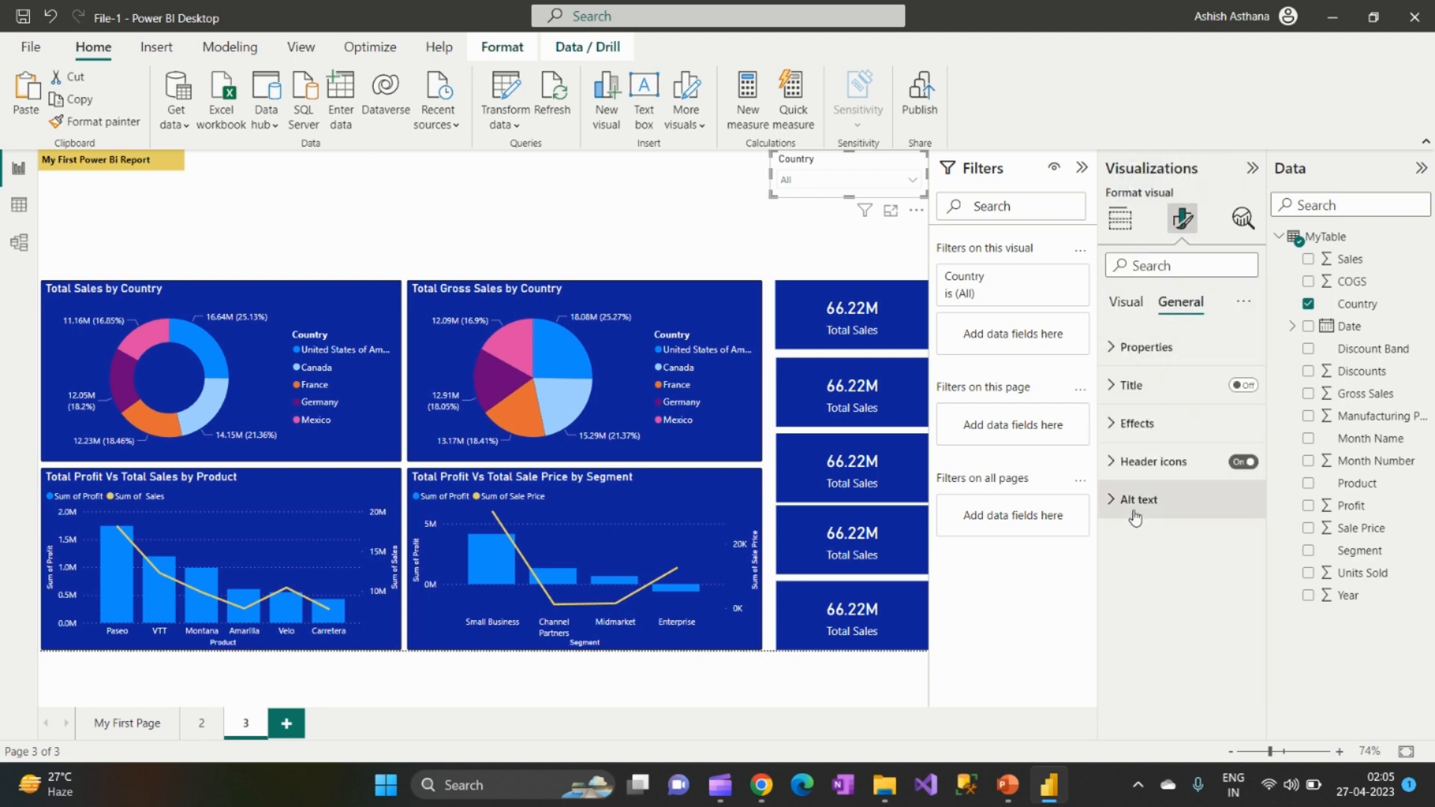
left_click(1133, 423)
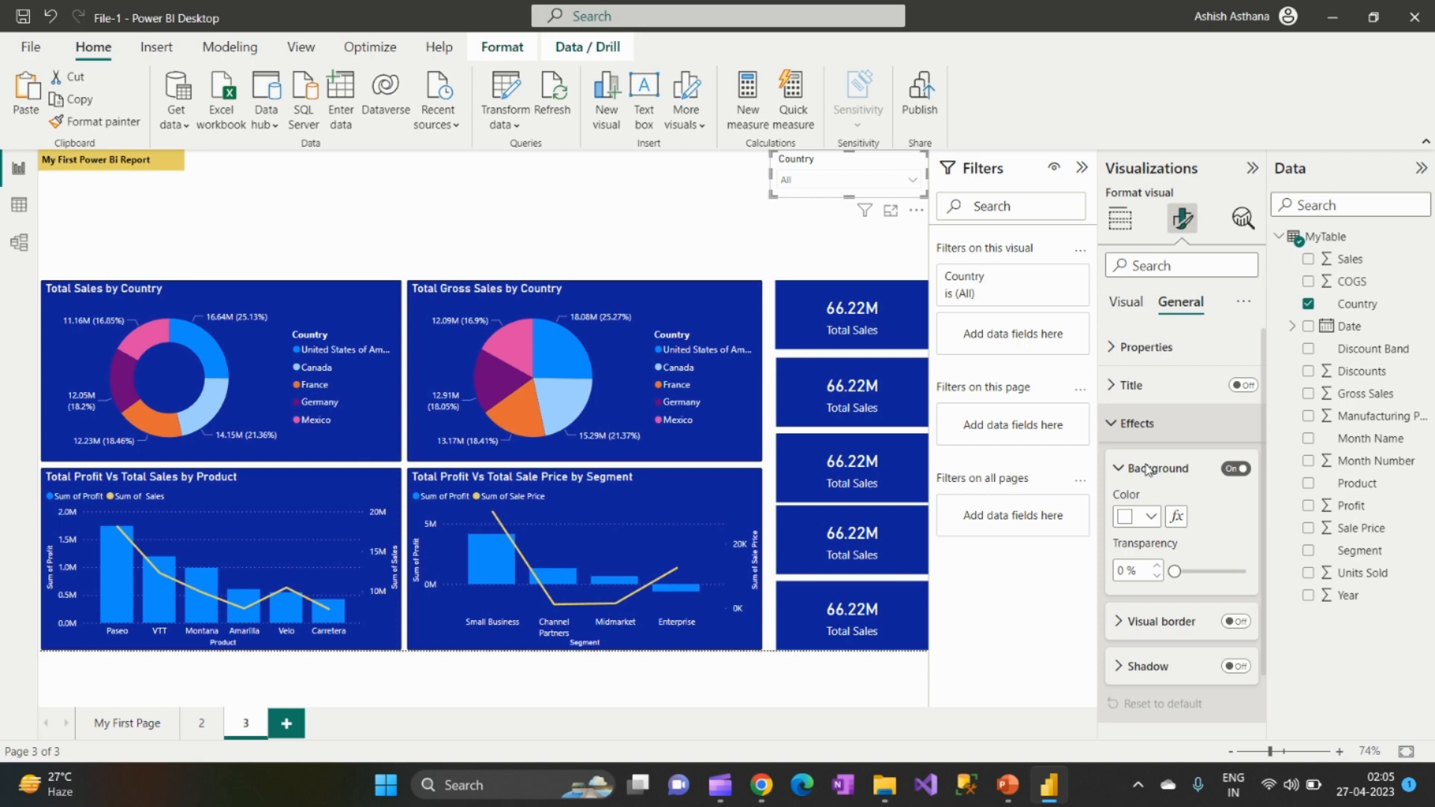
left_click(1149, 525)
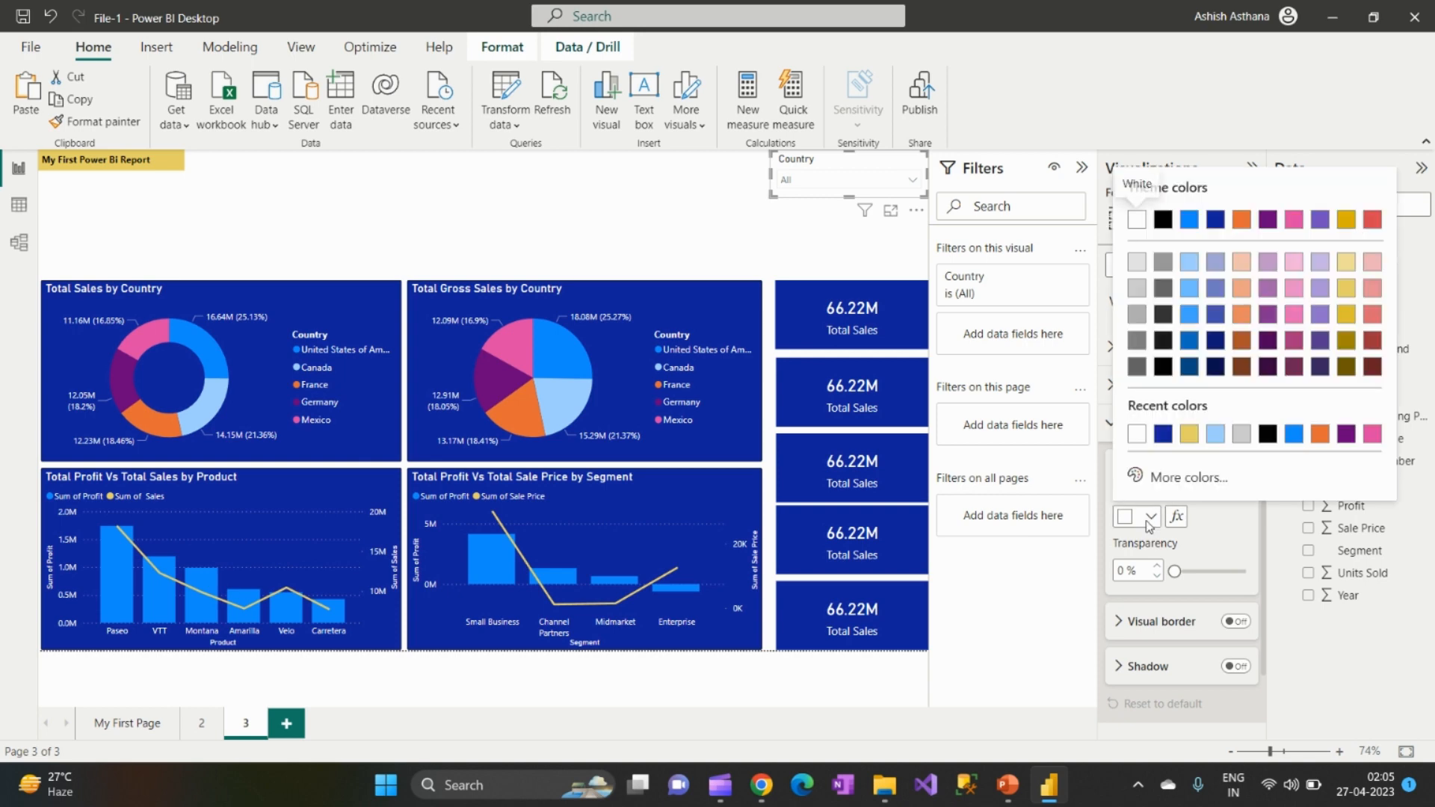
left_click(1167, 432)
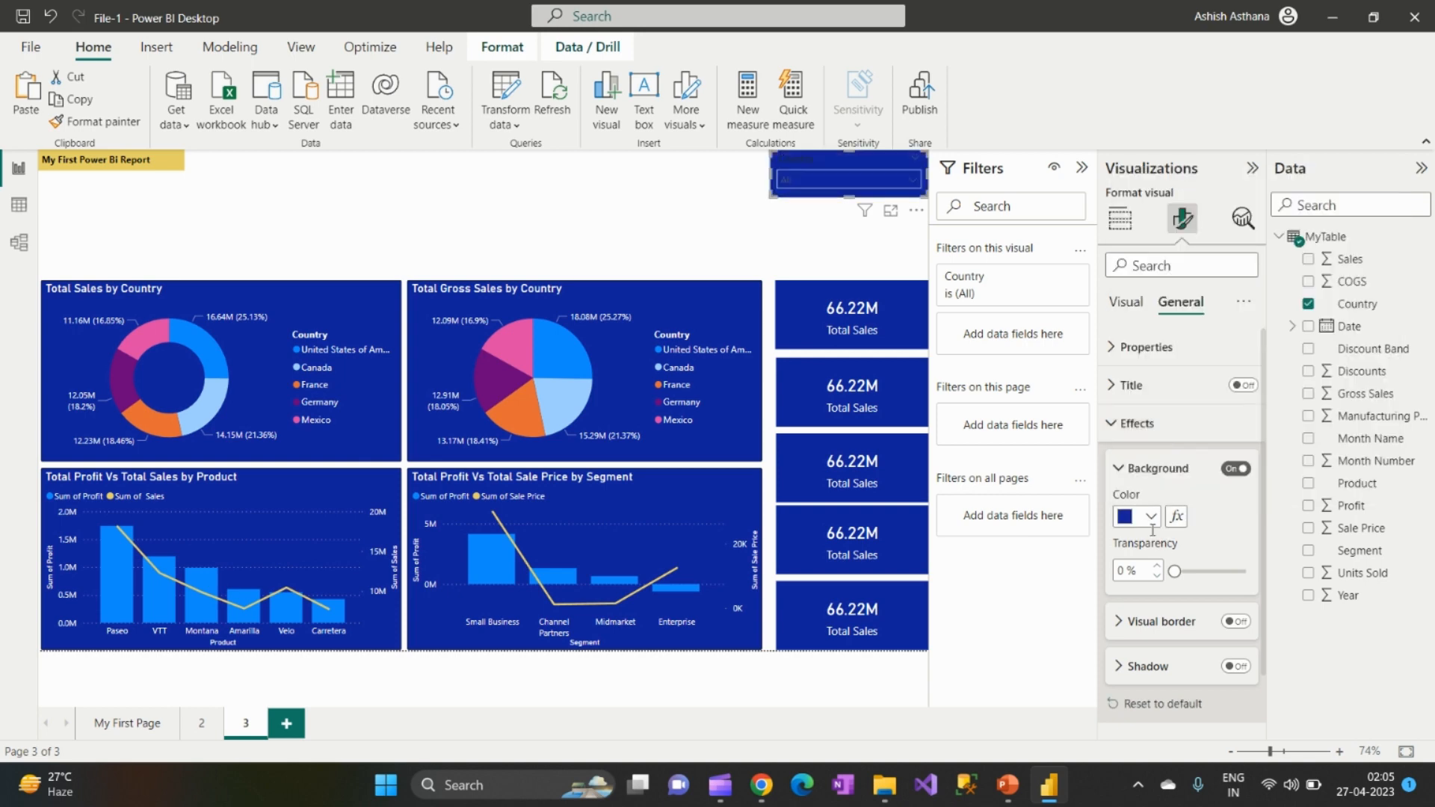
left_click(1121, 468)
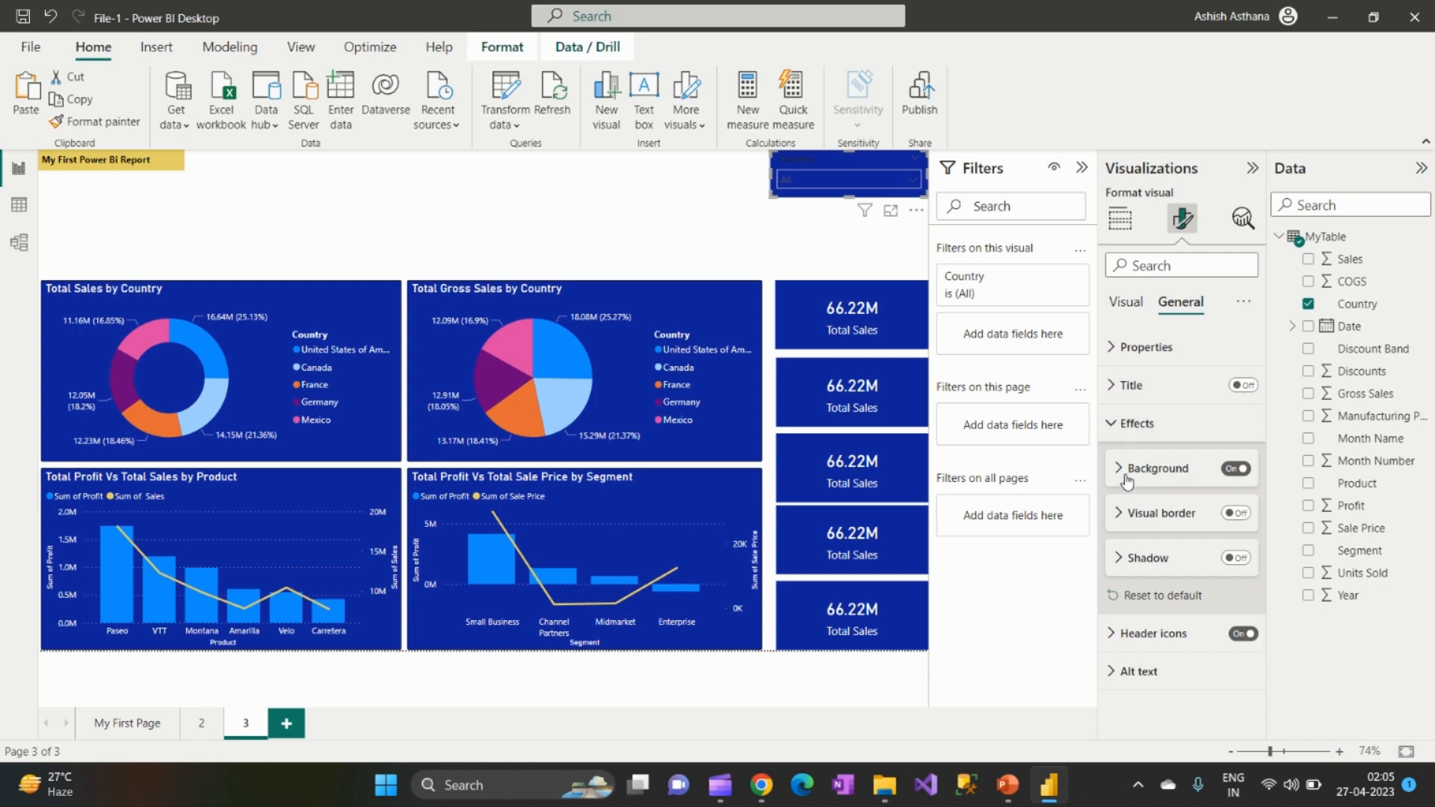
Step: Set the font colour of the Country slicer's values to white
left_click(1128, 308)
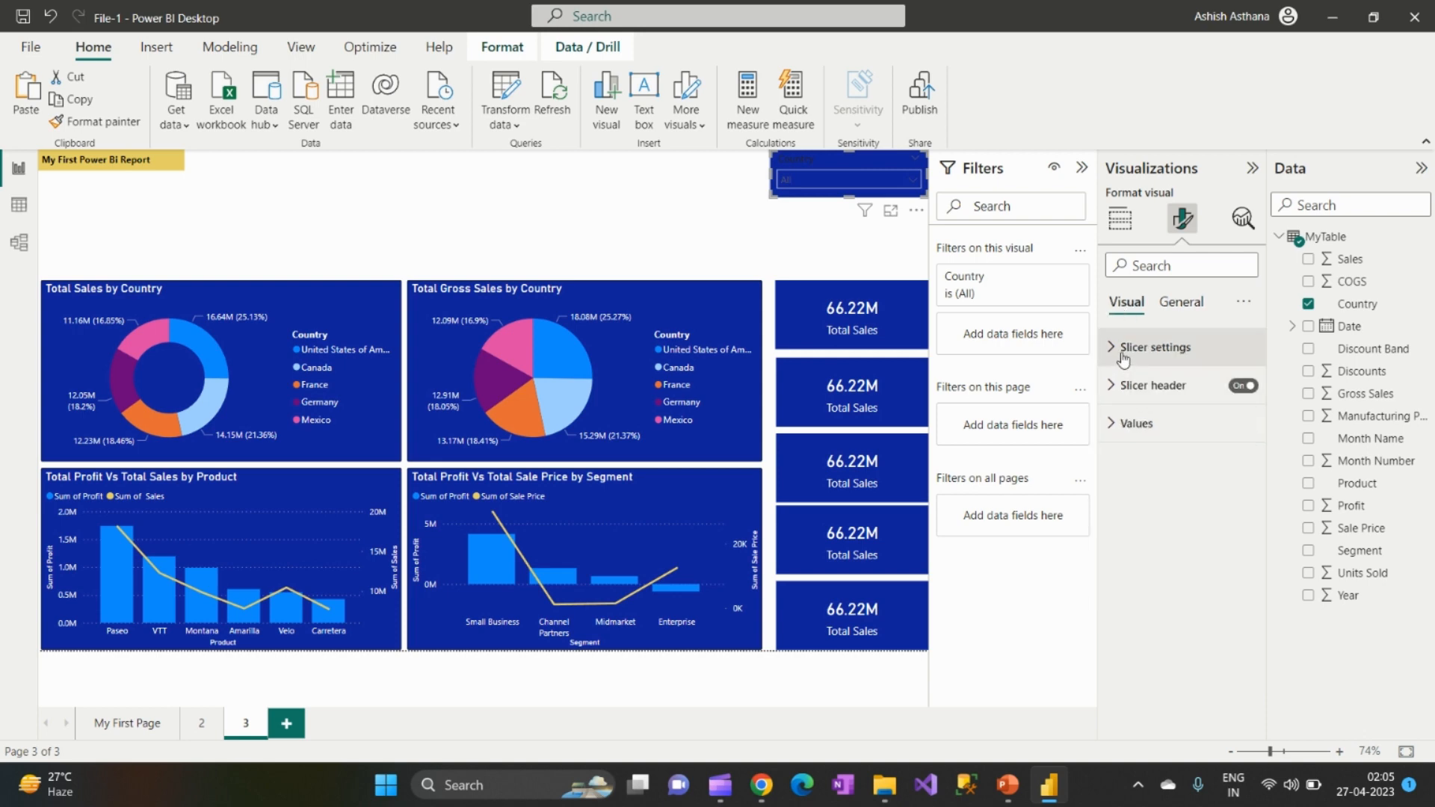
left_click(1131, 423)
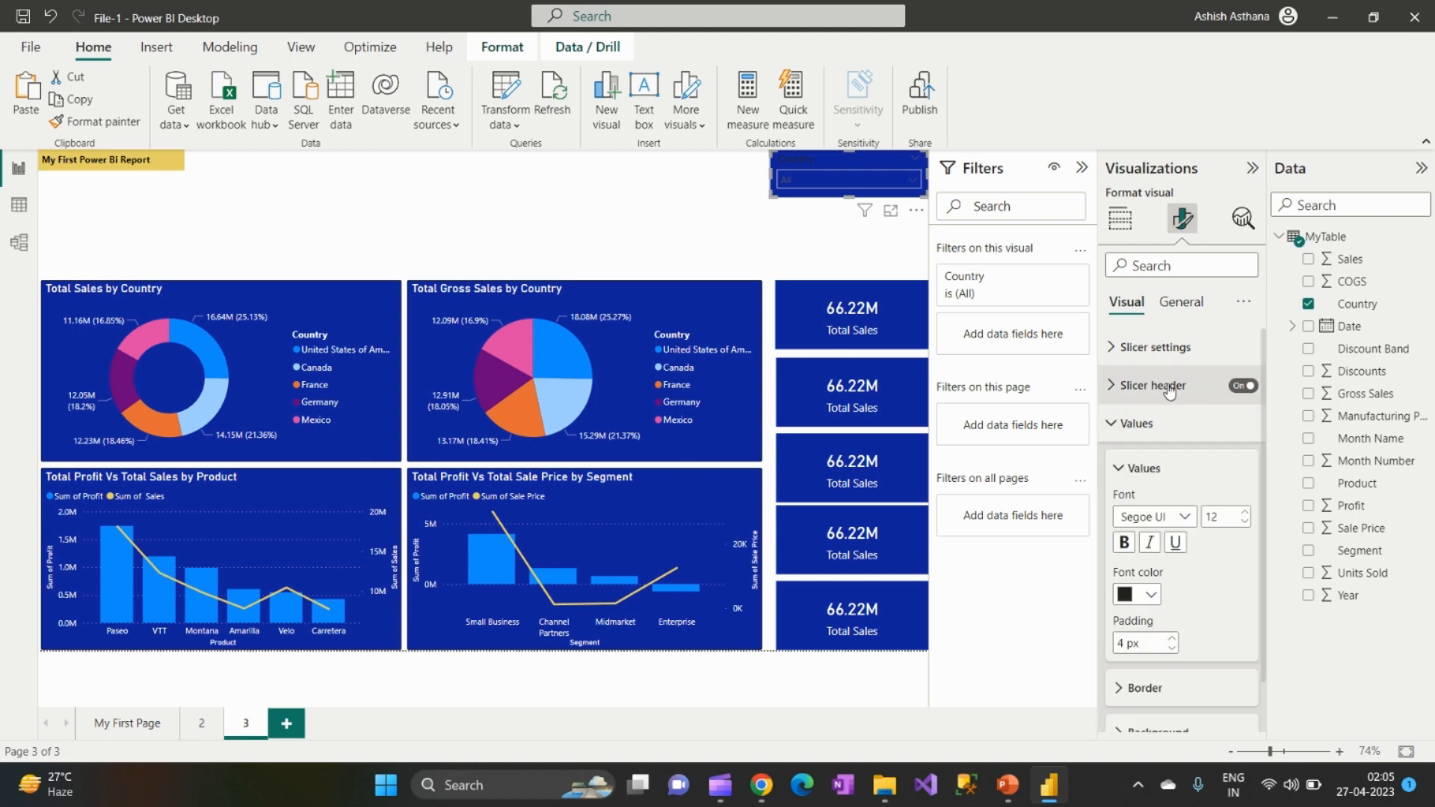
left_click(1153, 595)
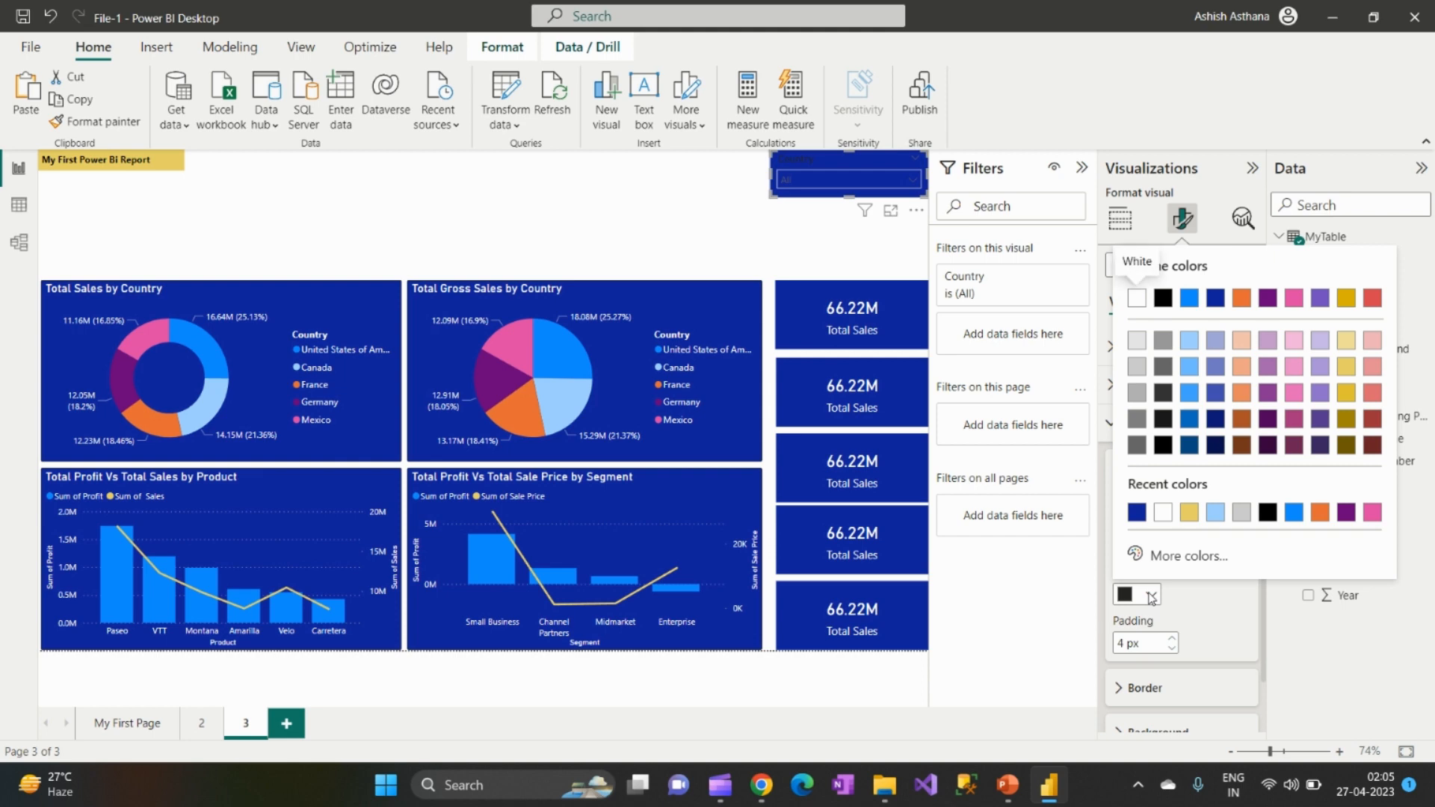
left_click(1168, 514)
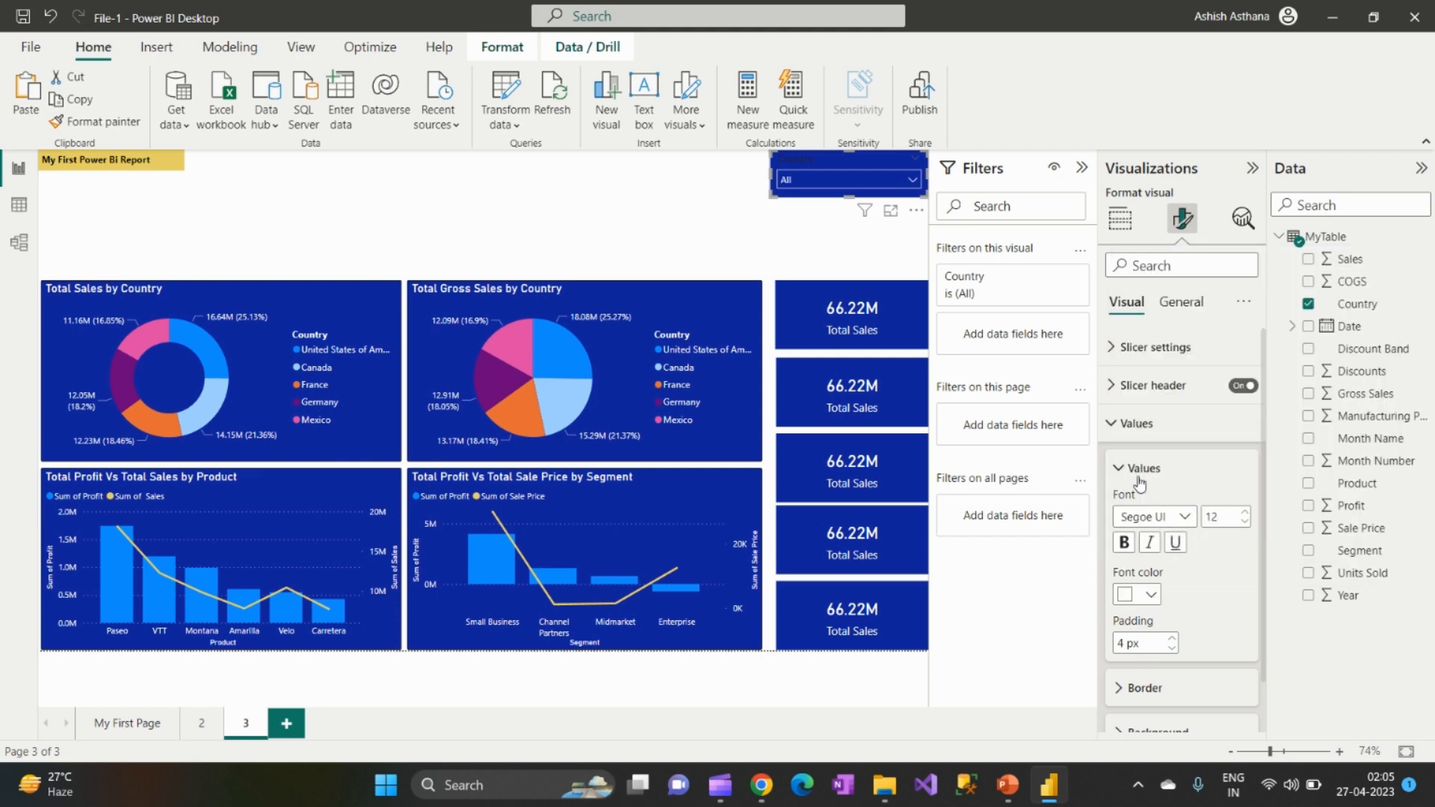
left_click(1115, 469)
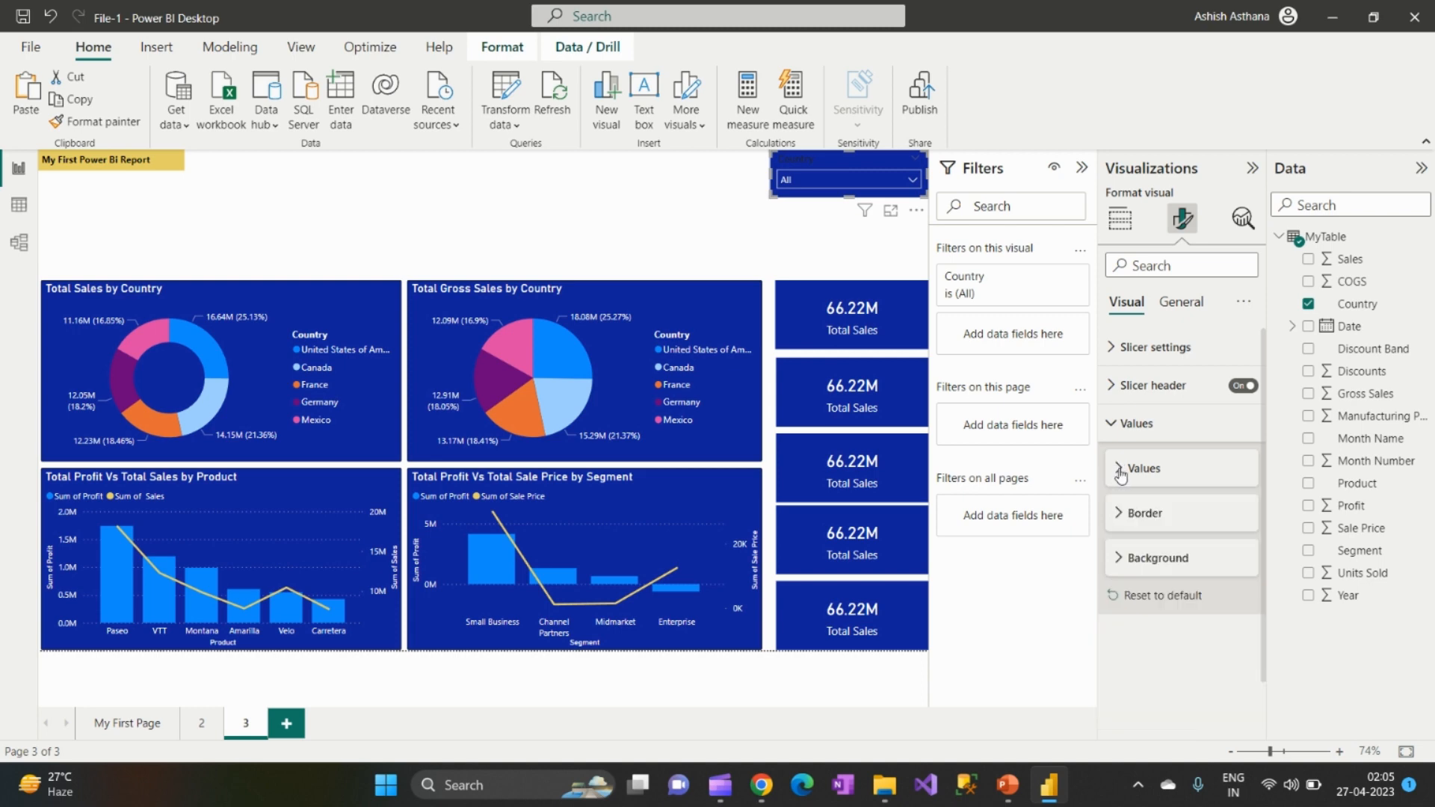
Step: Set the font colour of the Country slicer's header text to light blue
left_click(1114, 386)
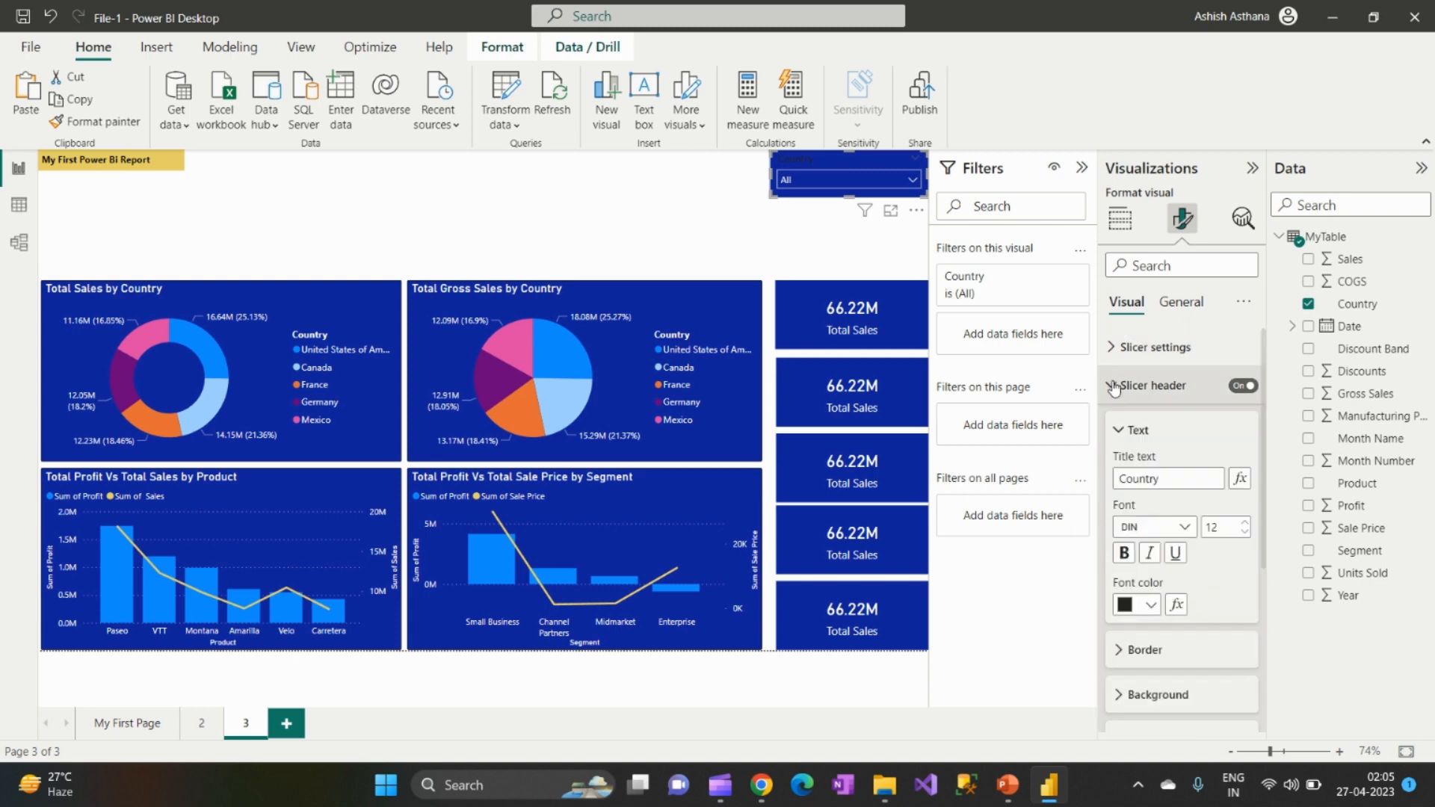
left_click(1150, 611)
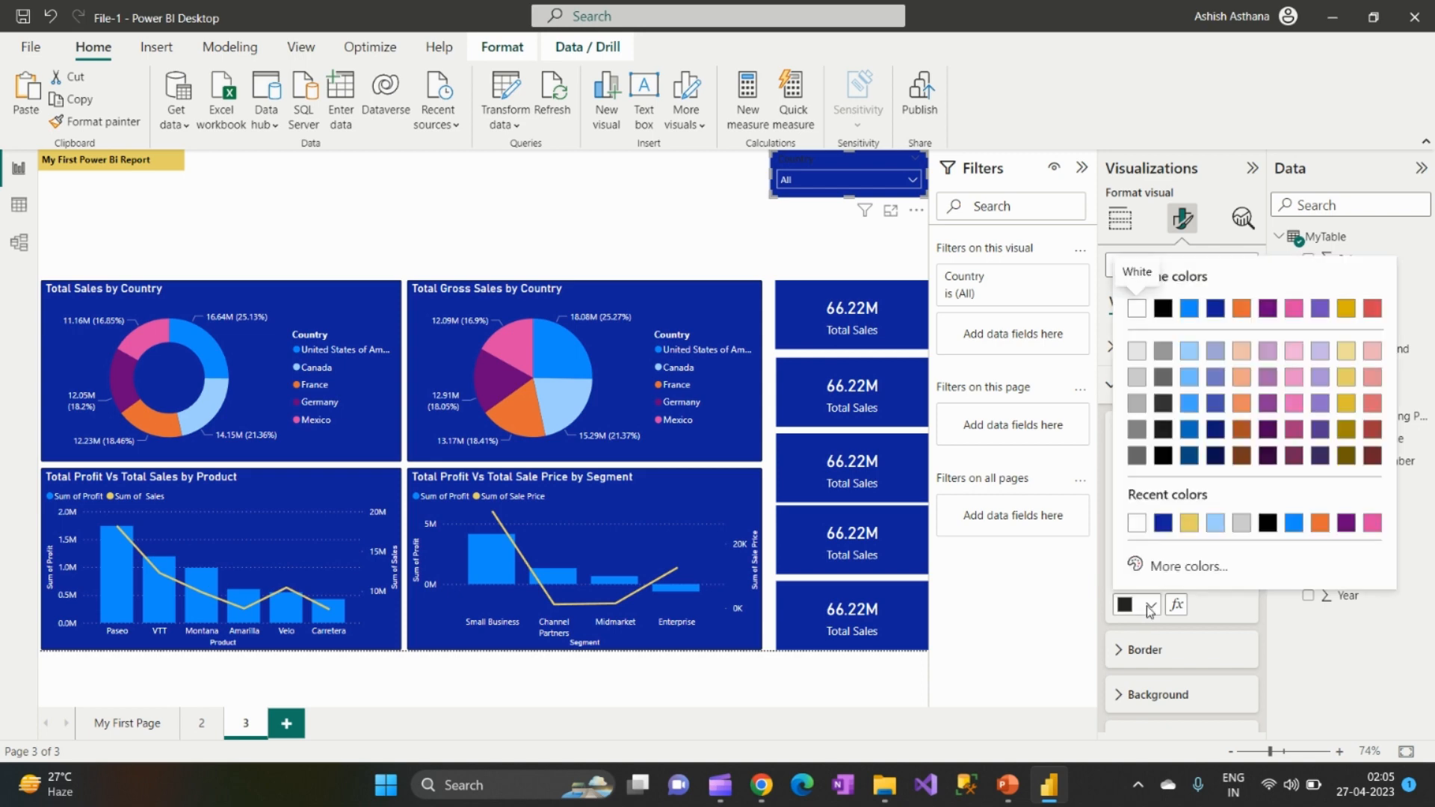
left_click(1221, 523)
left_click(669, 222)
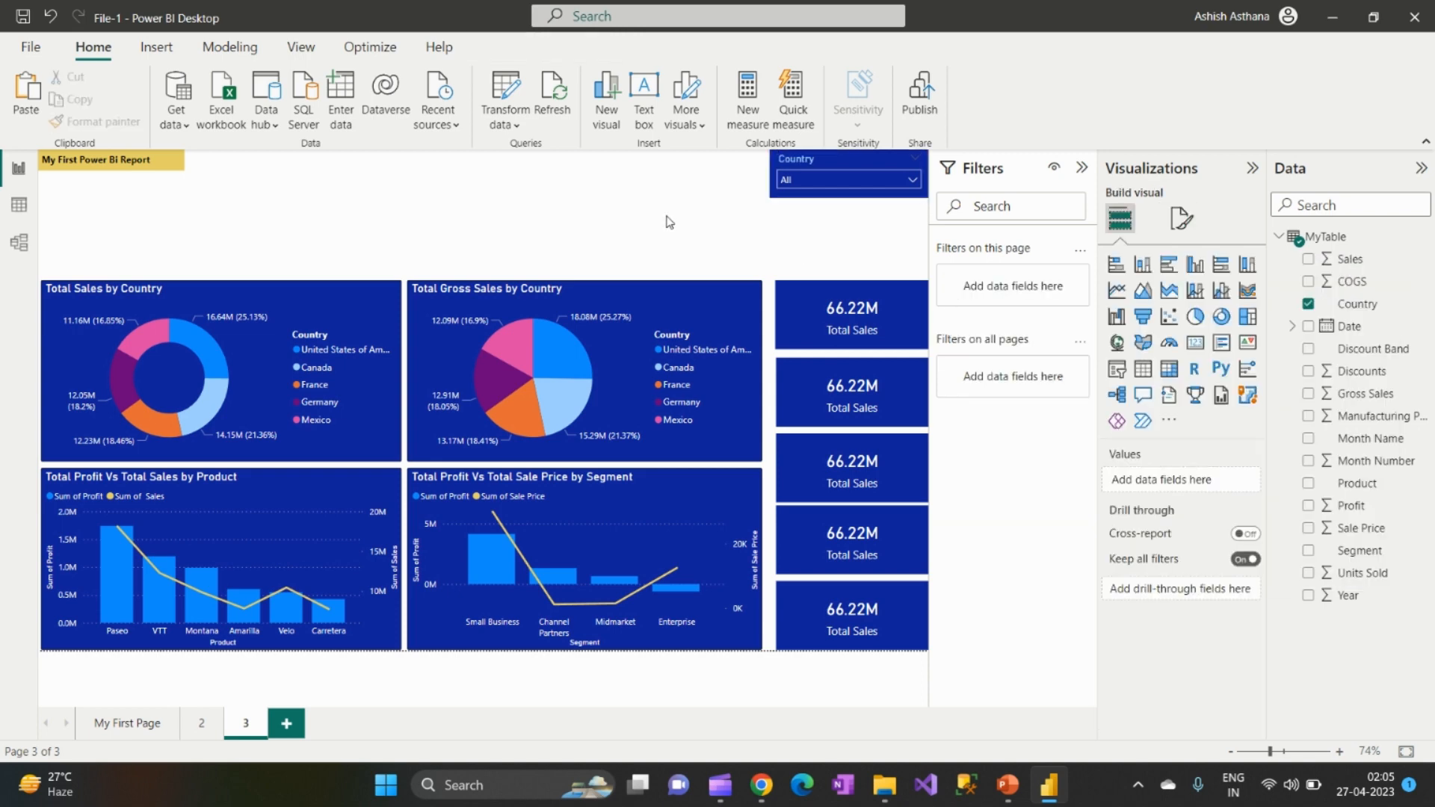
Step: Duplicate the Country slicer, place the copy directly to its left, and replace the copy's field with Year
left_click(839, 160)
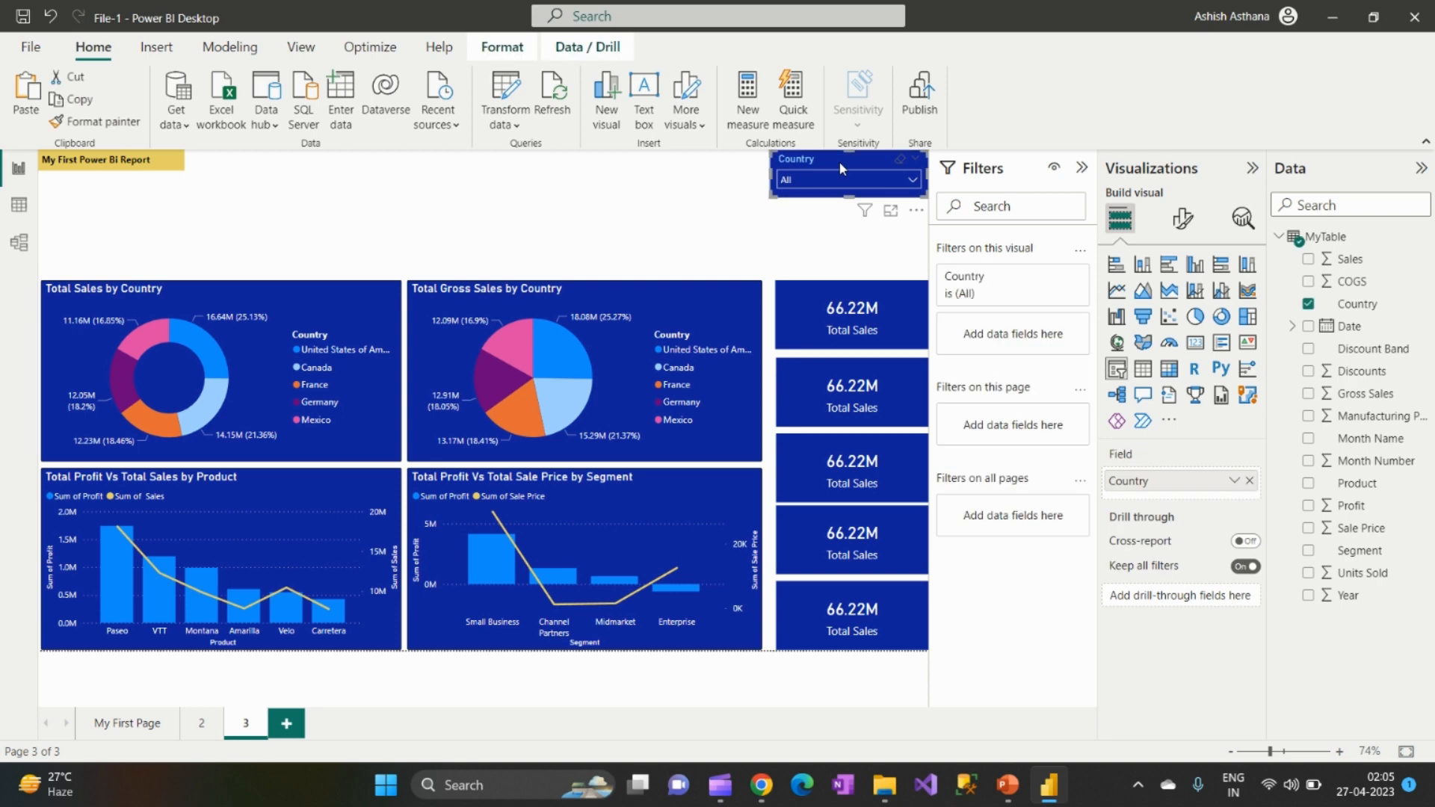
key("ctrl+c")
key("ctrl+v")
left_click_drag(825, 160, 659, 154)
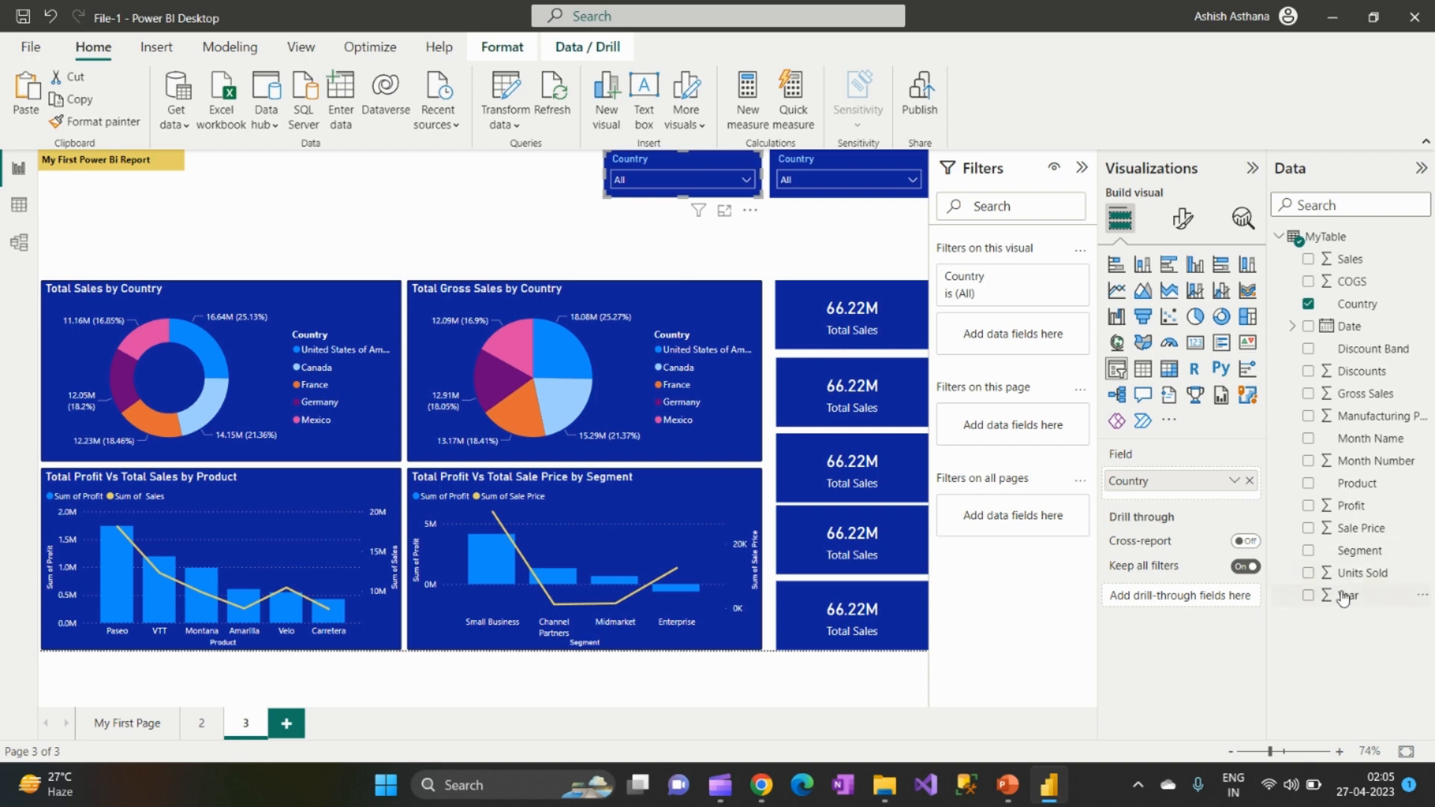
left_click_drag(1346, 596, 1031, 448)
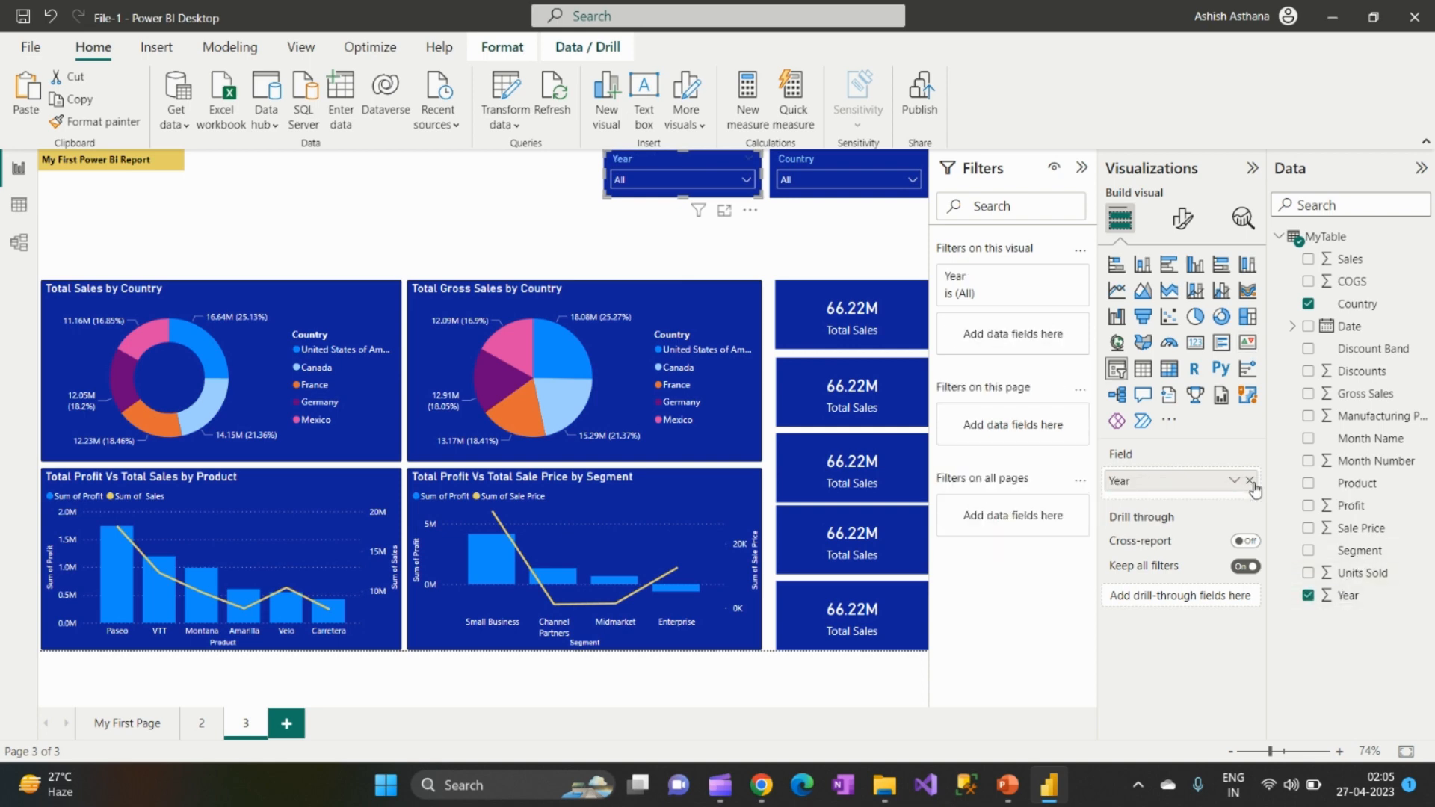
Step: Set the Year slicer's values font colour to grey (Black, 60% lighter), checking its dropdown list before and after the change
left_click(746, 181)
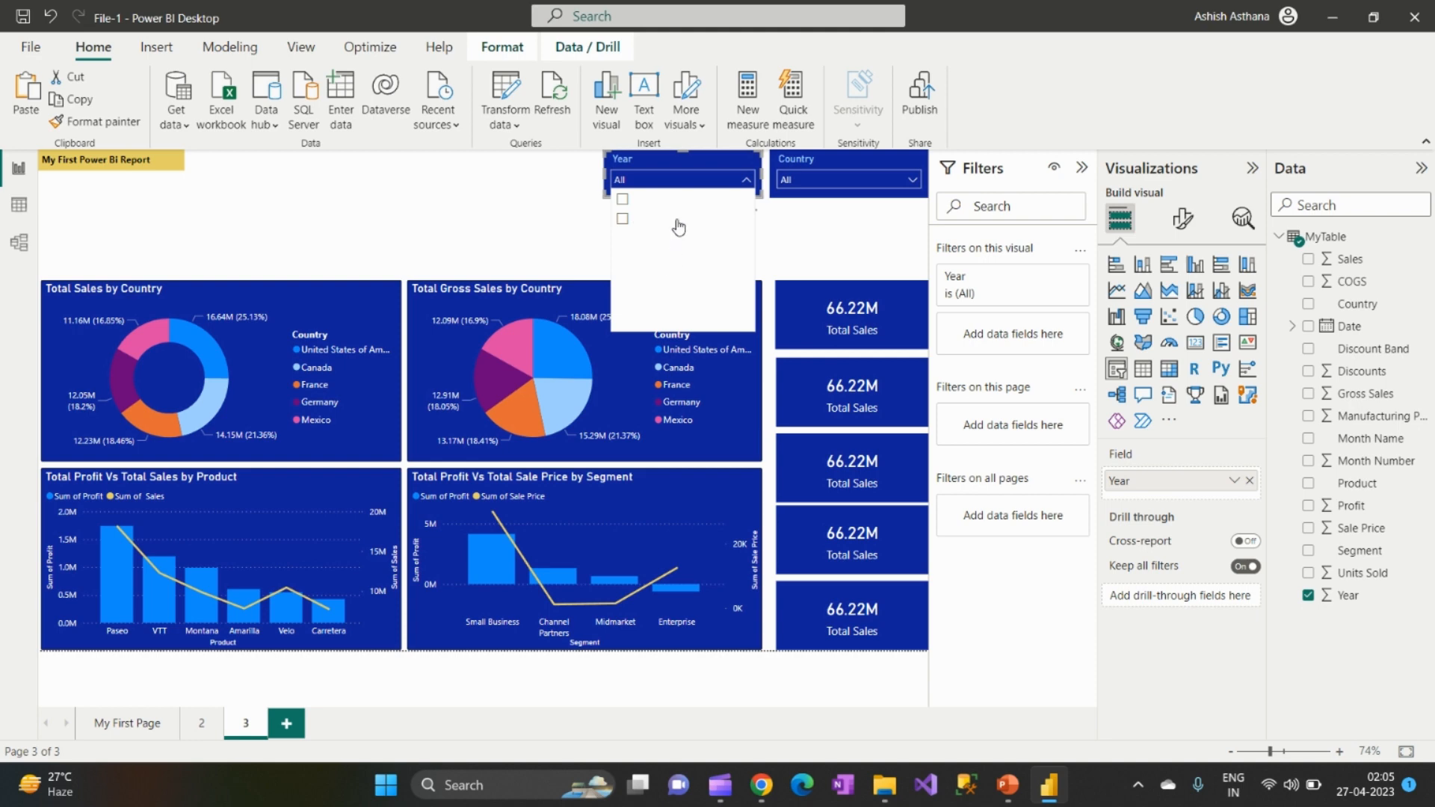
left_click(661, 175)
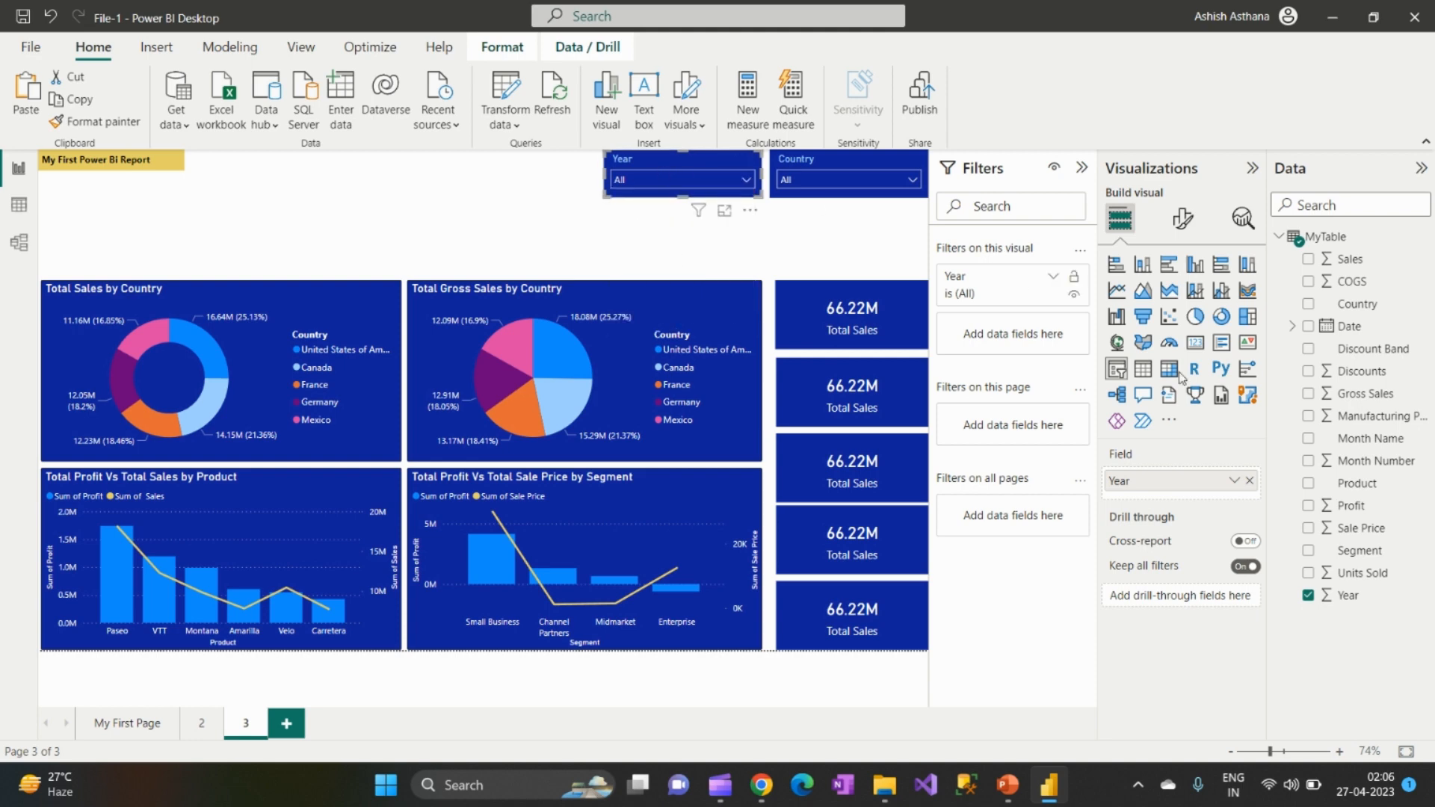
left_click(1190, 225)
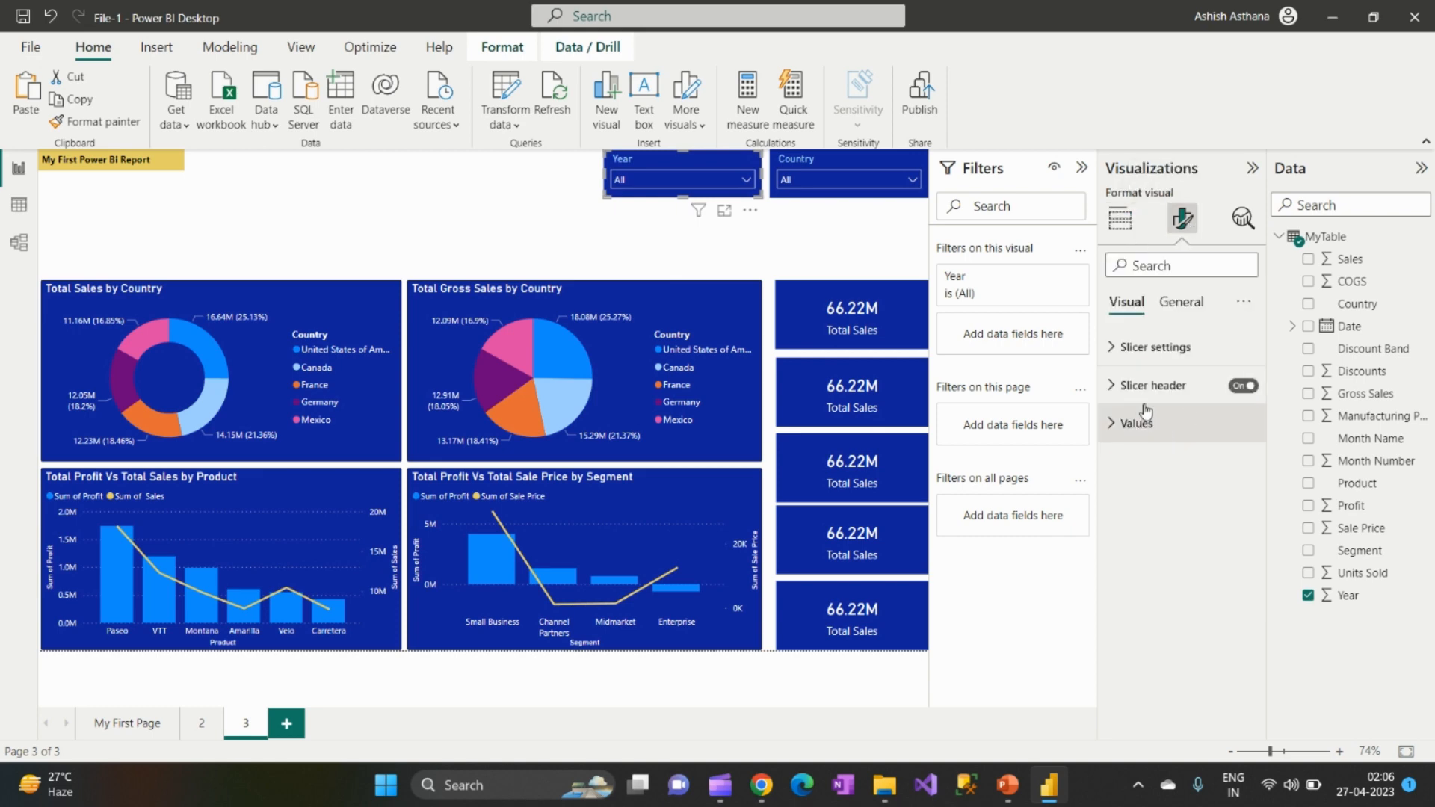
left_click(1124, 426)
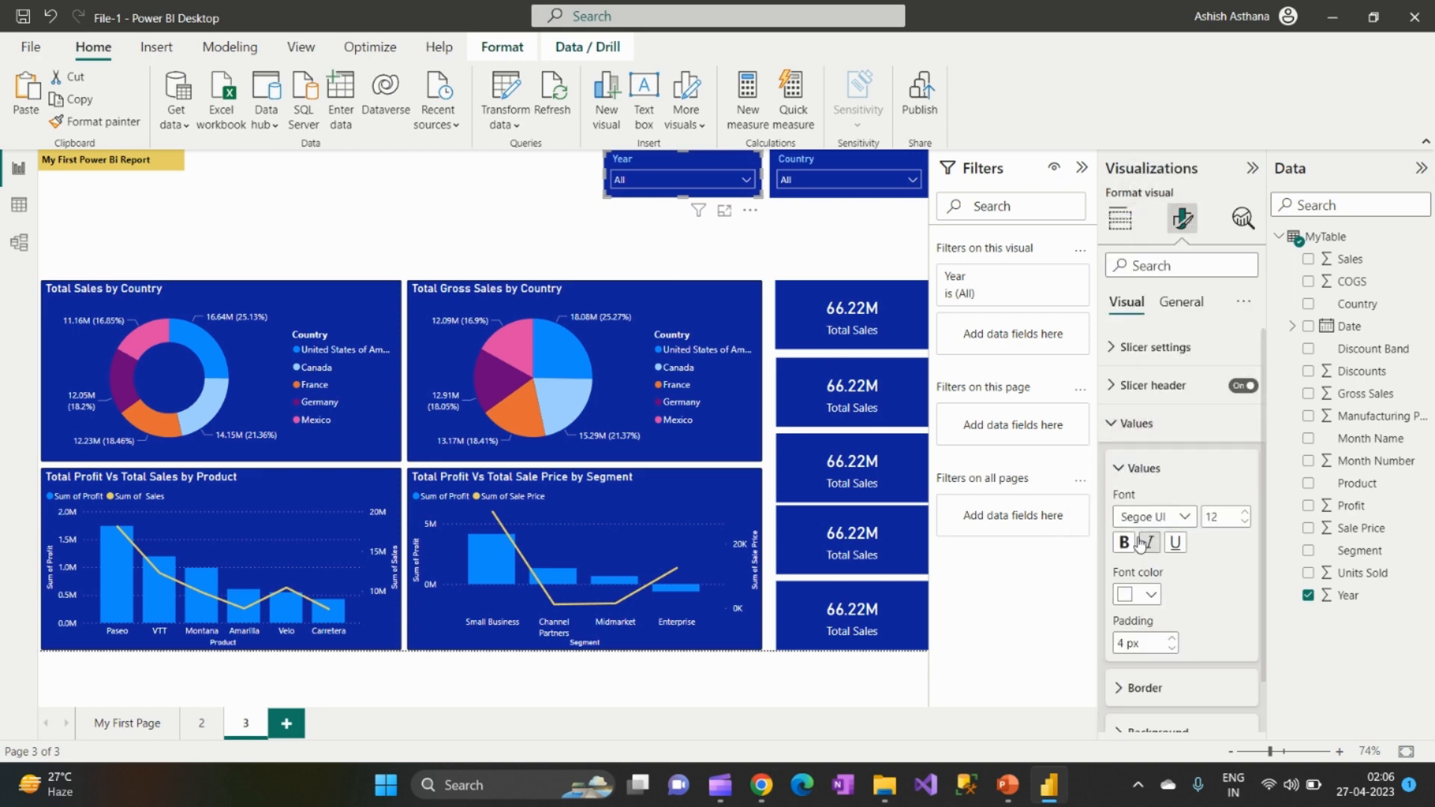
left_click(1149, 596)
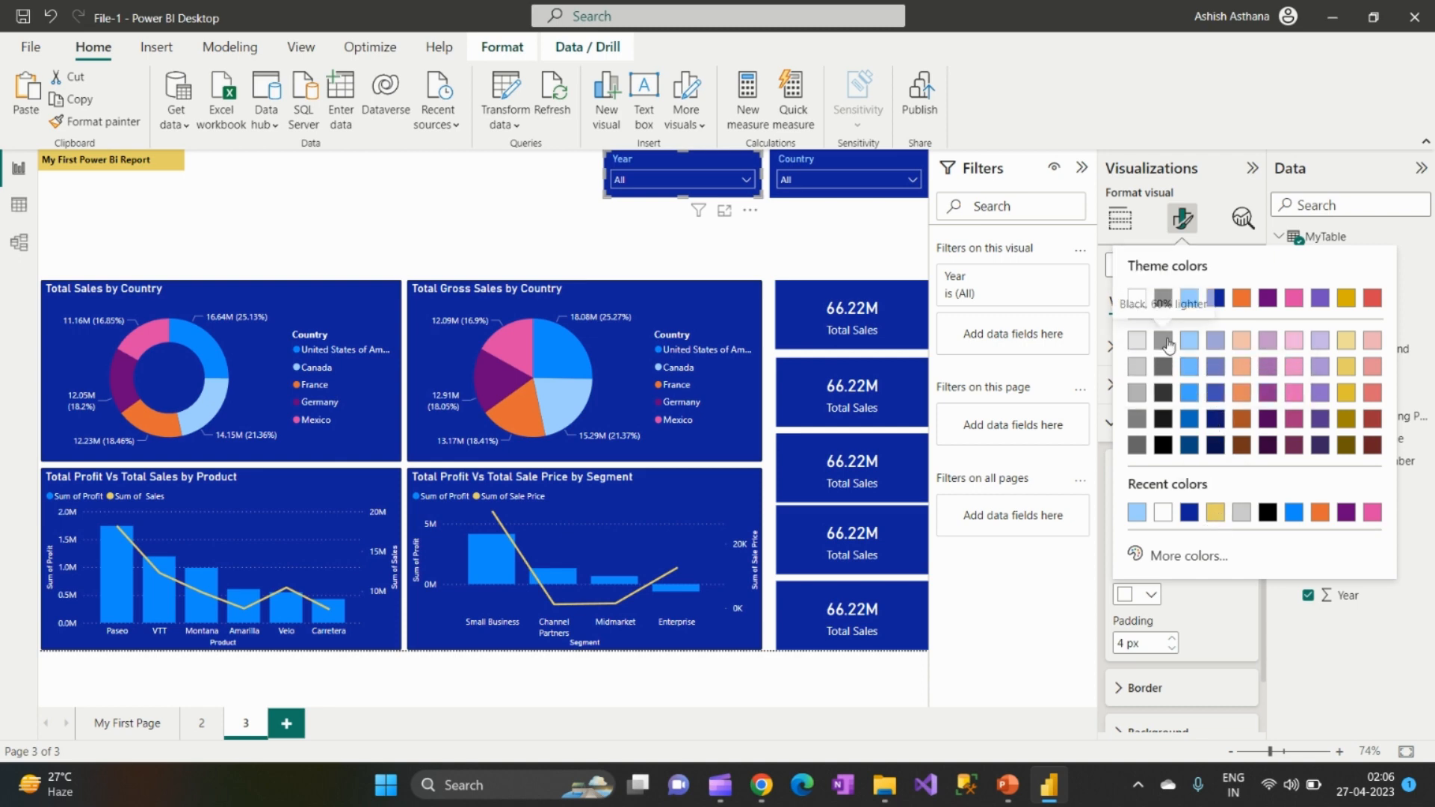
left_click(1164, 341)
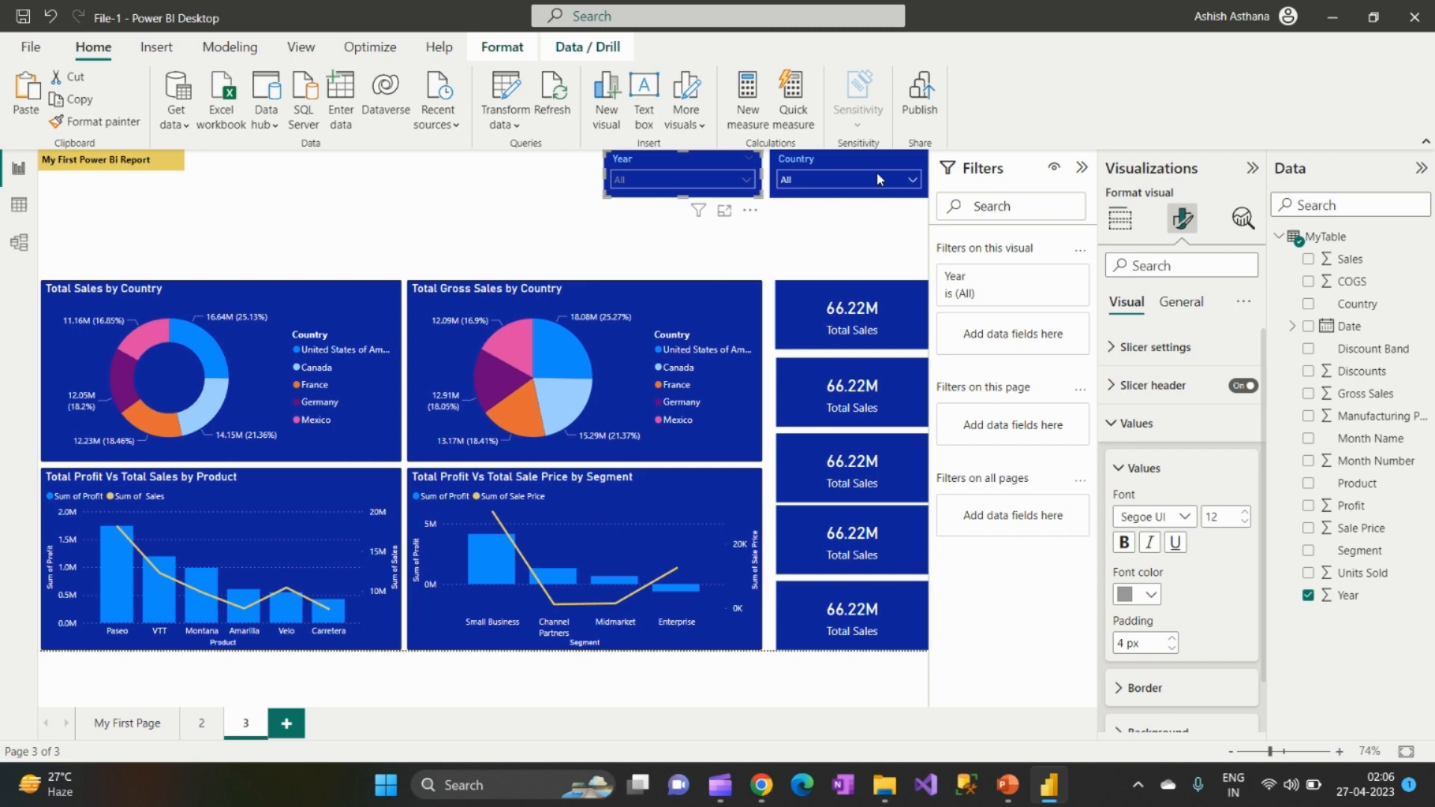
left_click(748, 181)
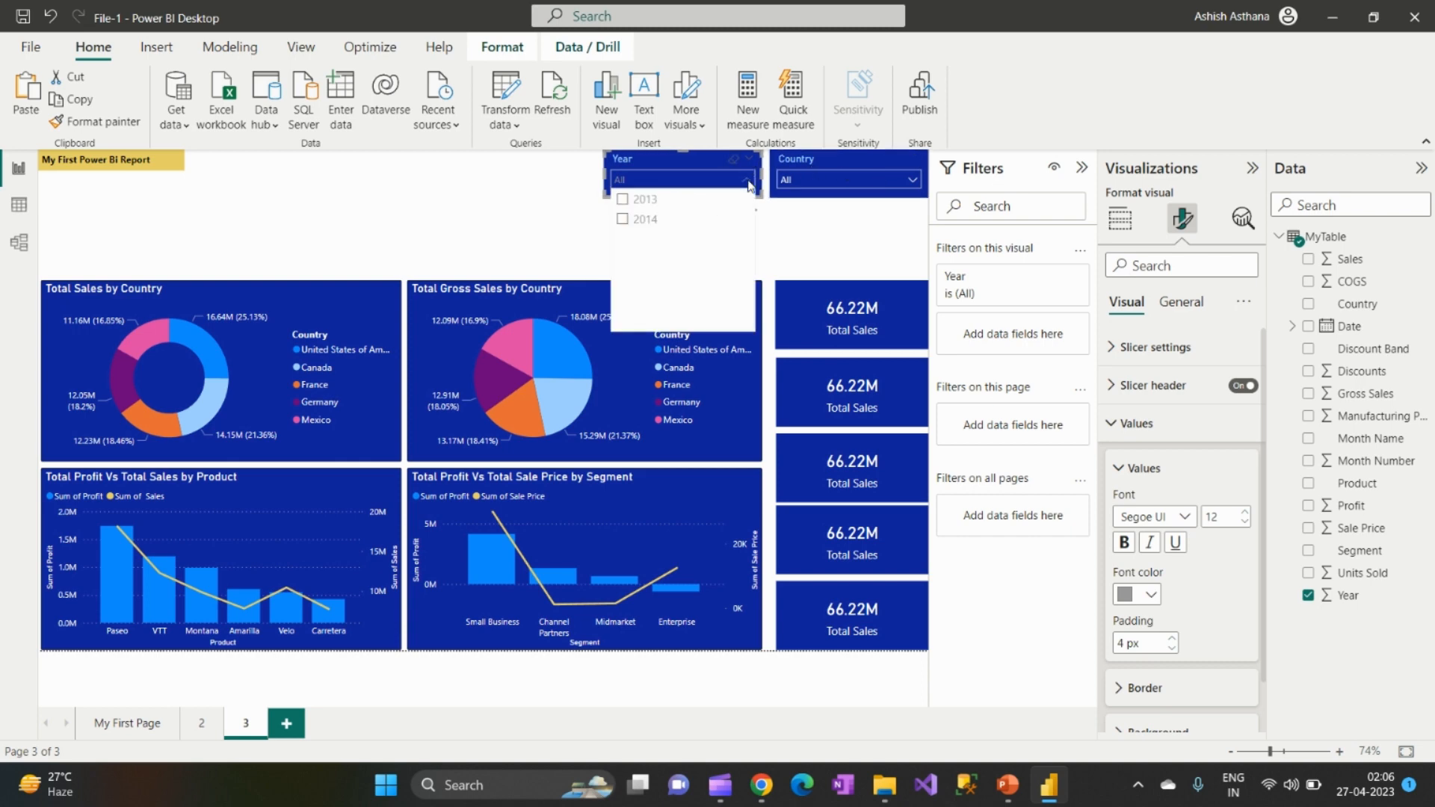
left_click(588, 222)
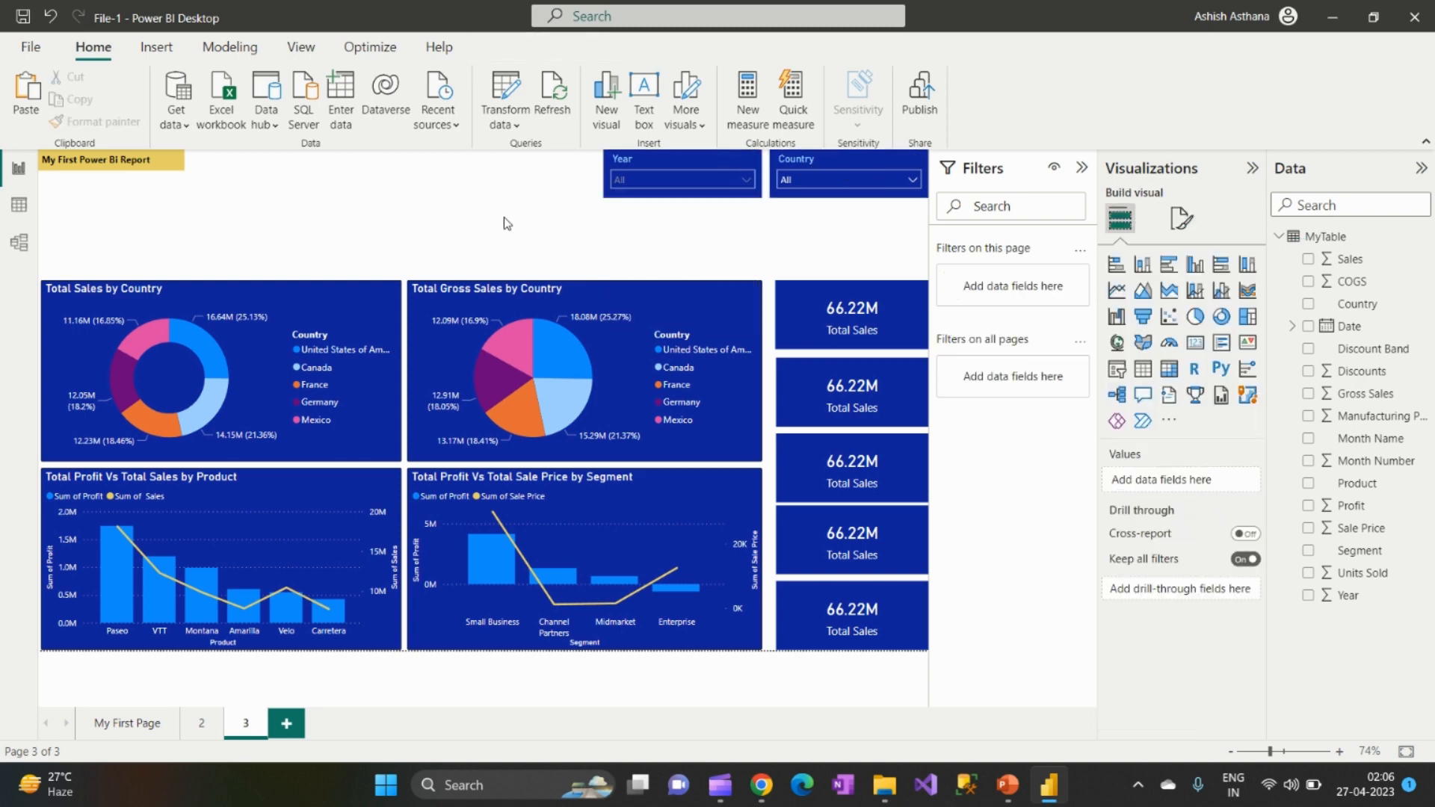
Step: Set page 3's canvas background to light blue with 0% transparency, checking page 2 for the matching look
left_click(202, 724)
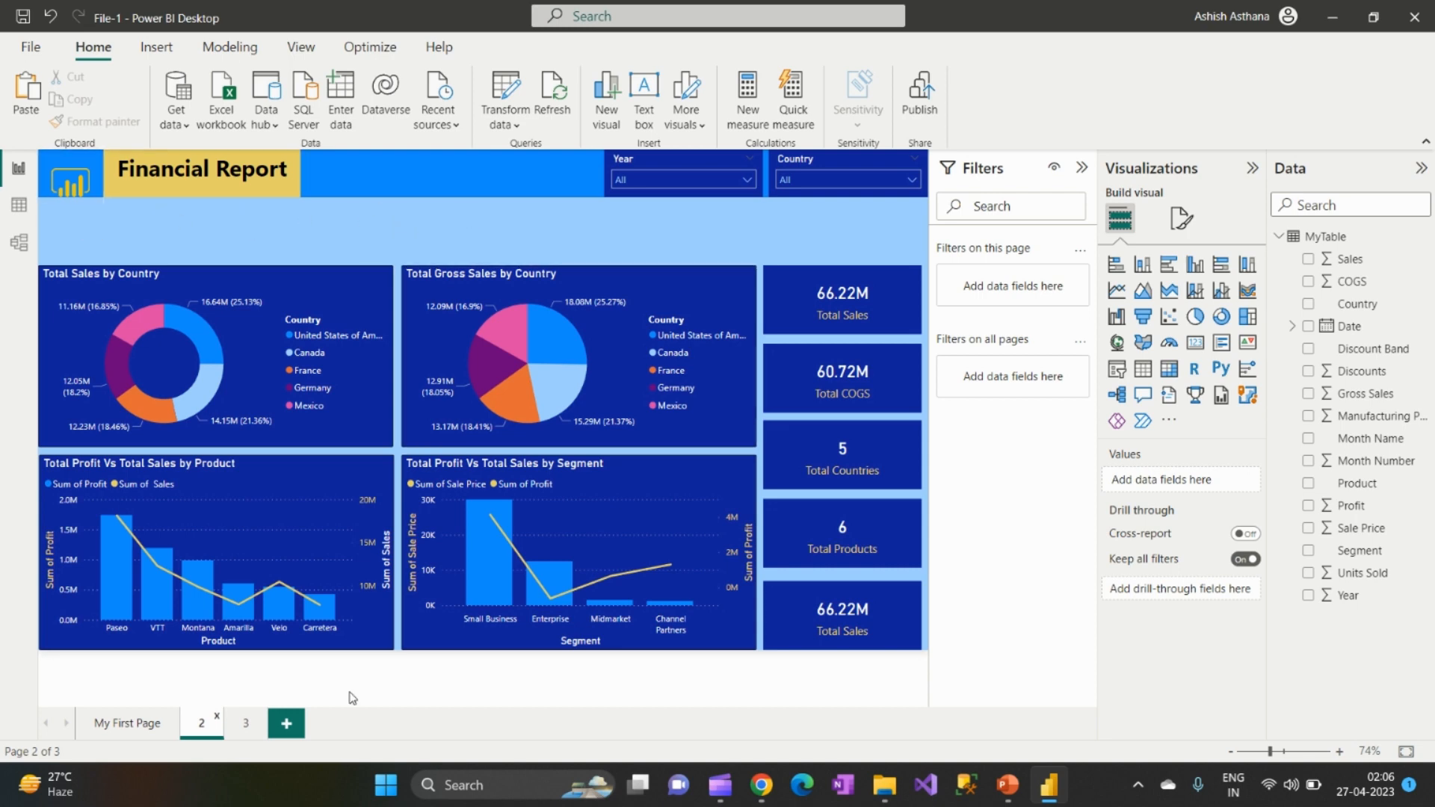
left_click(246, 724)
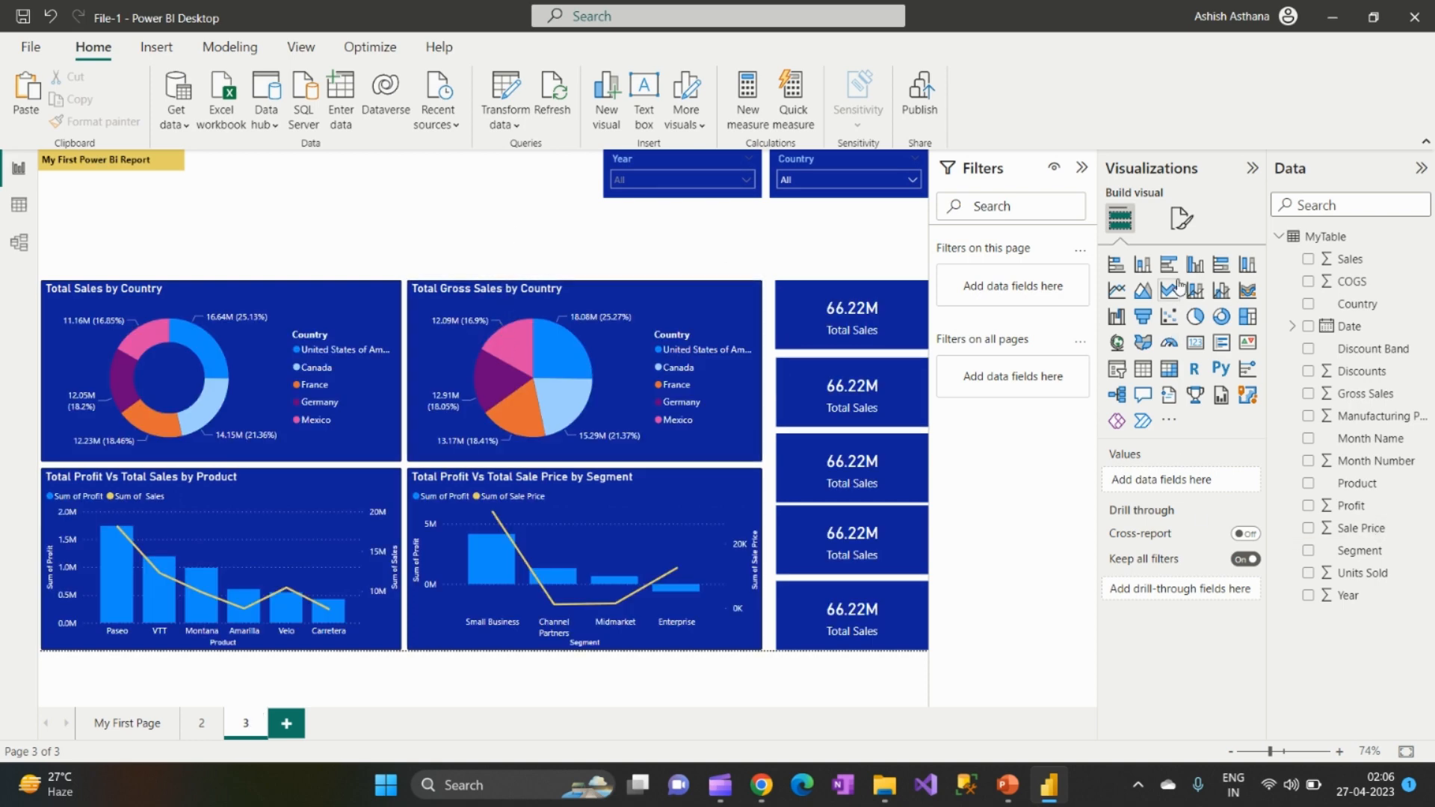
left_click(1181, 219)
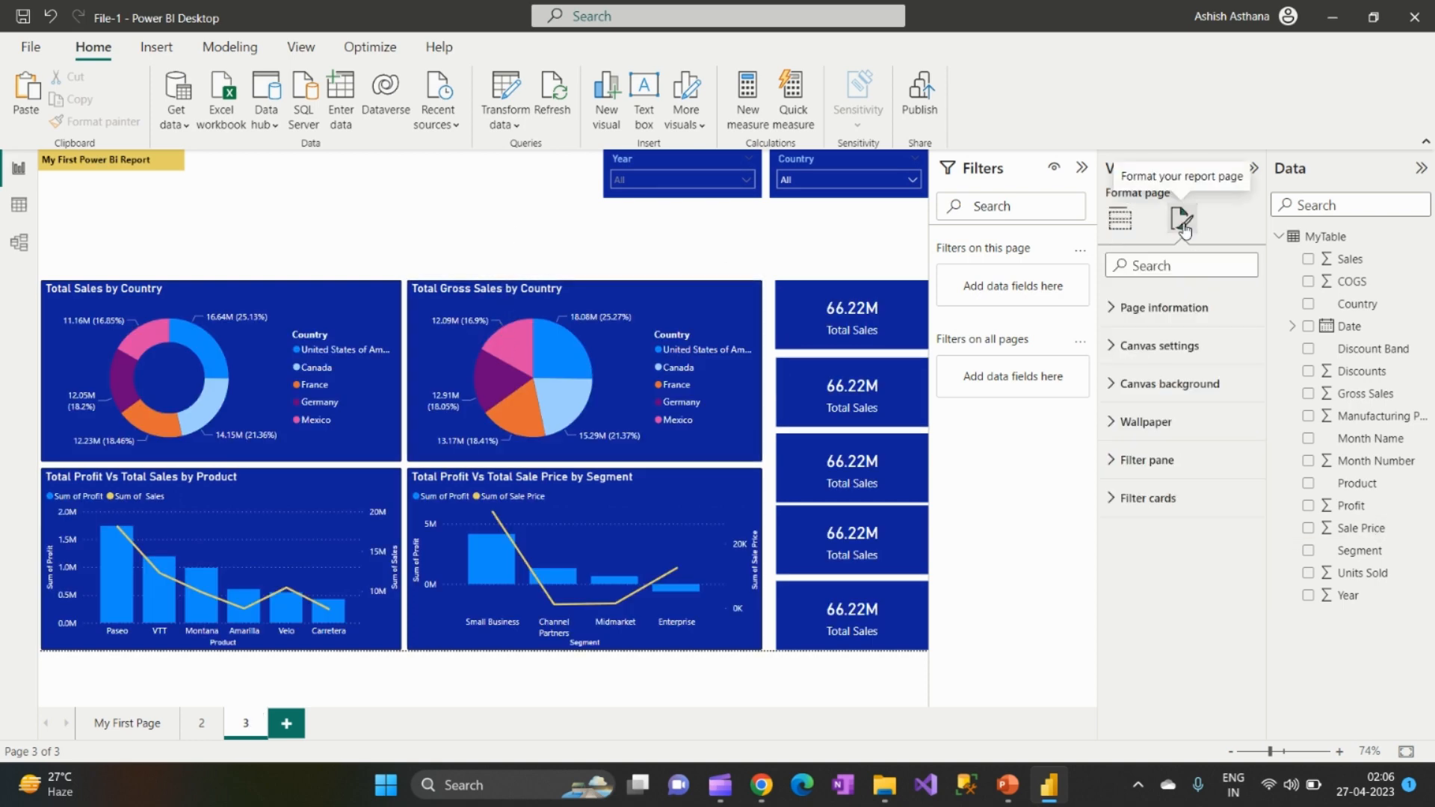
left_click(435, 229)
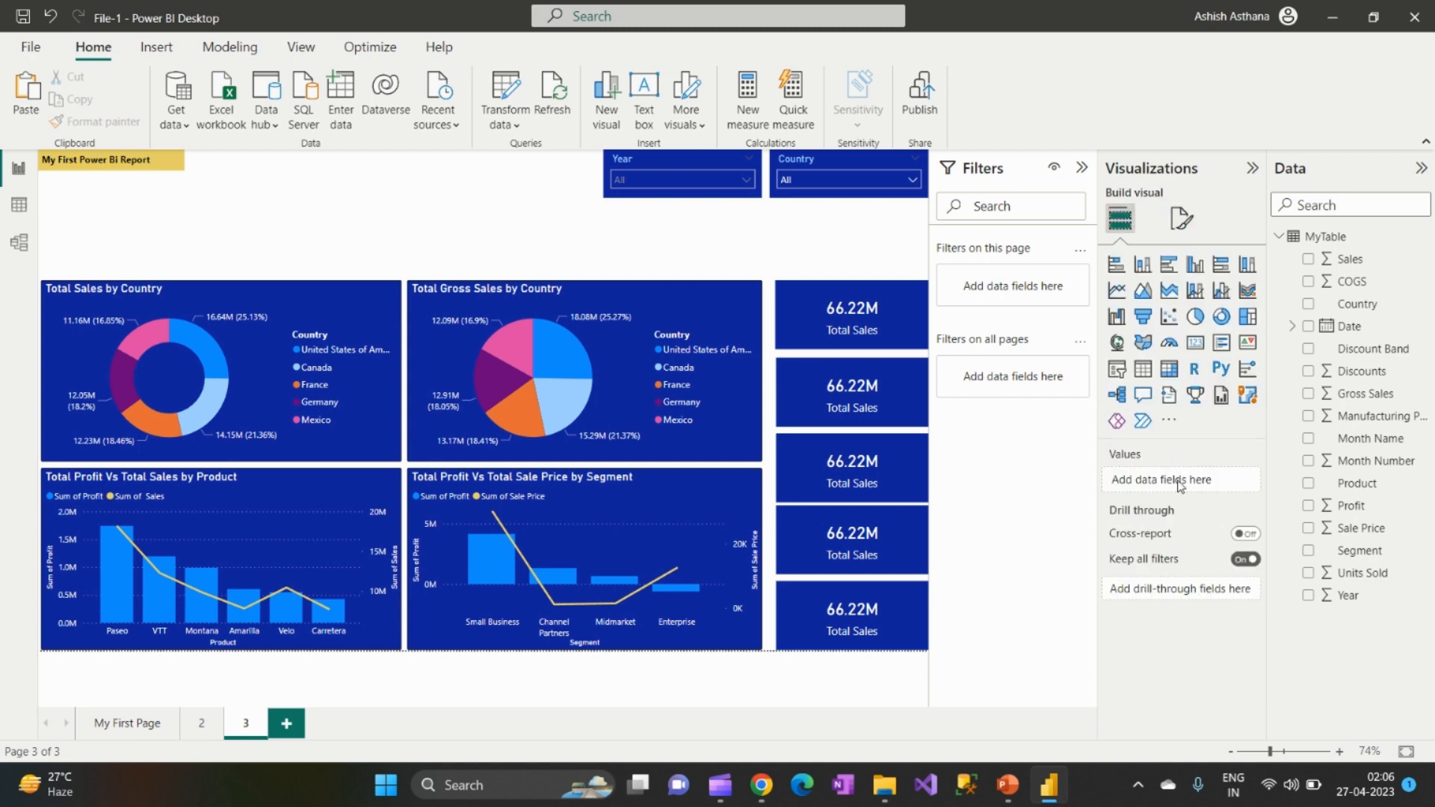
left_click(1181, 218)
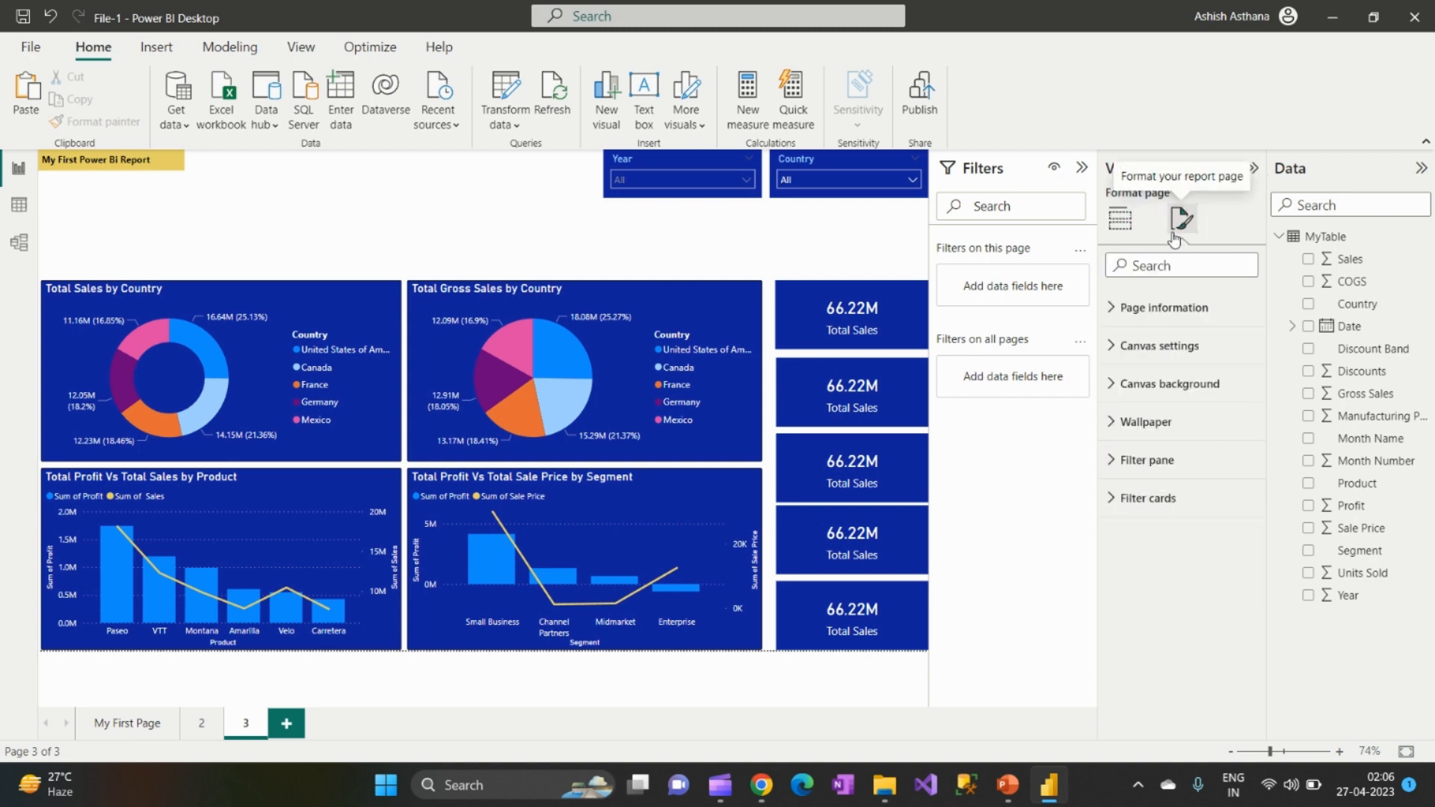
left_click(1144, 383)
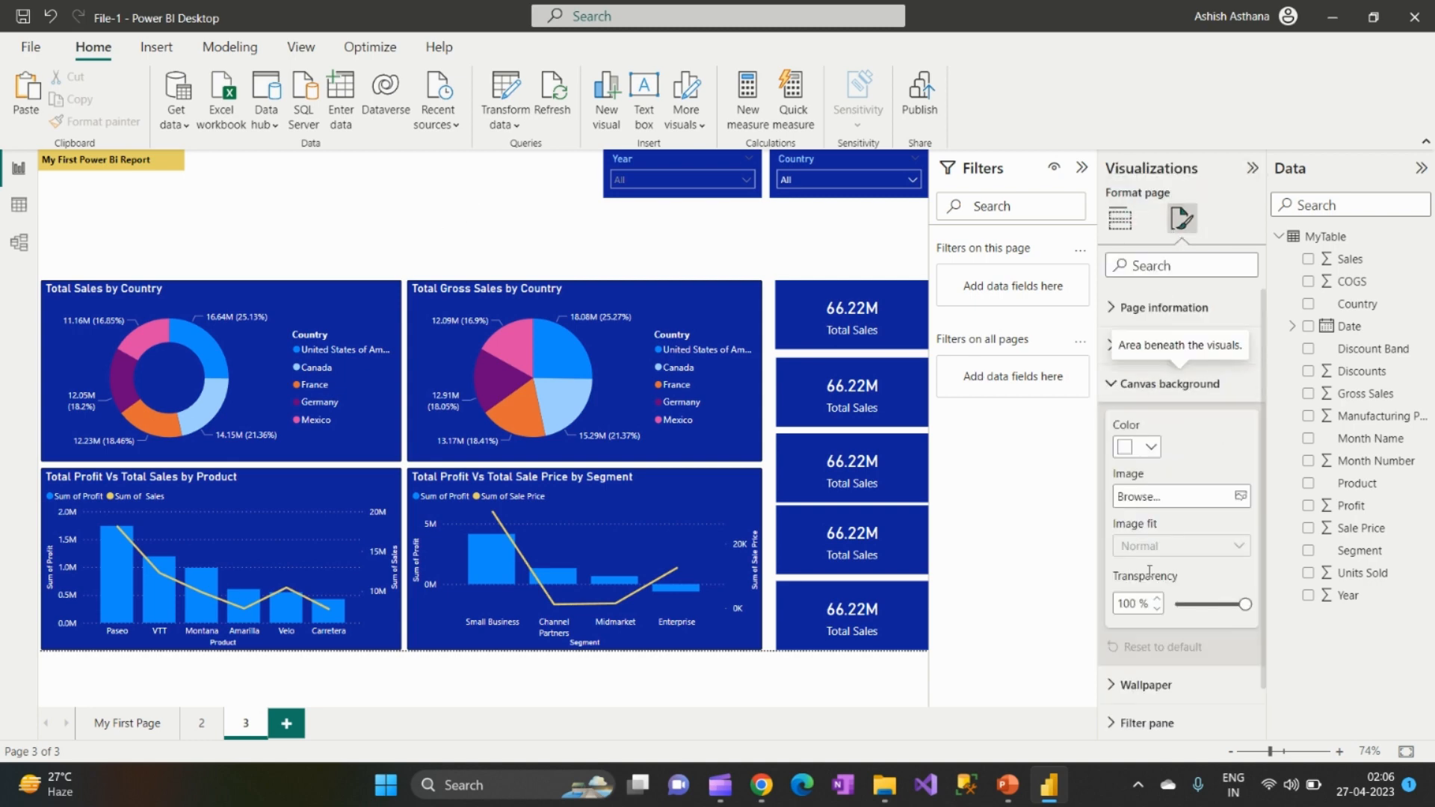
left_click(1152, 446)
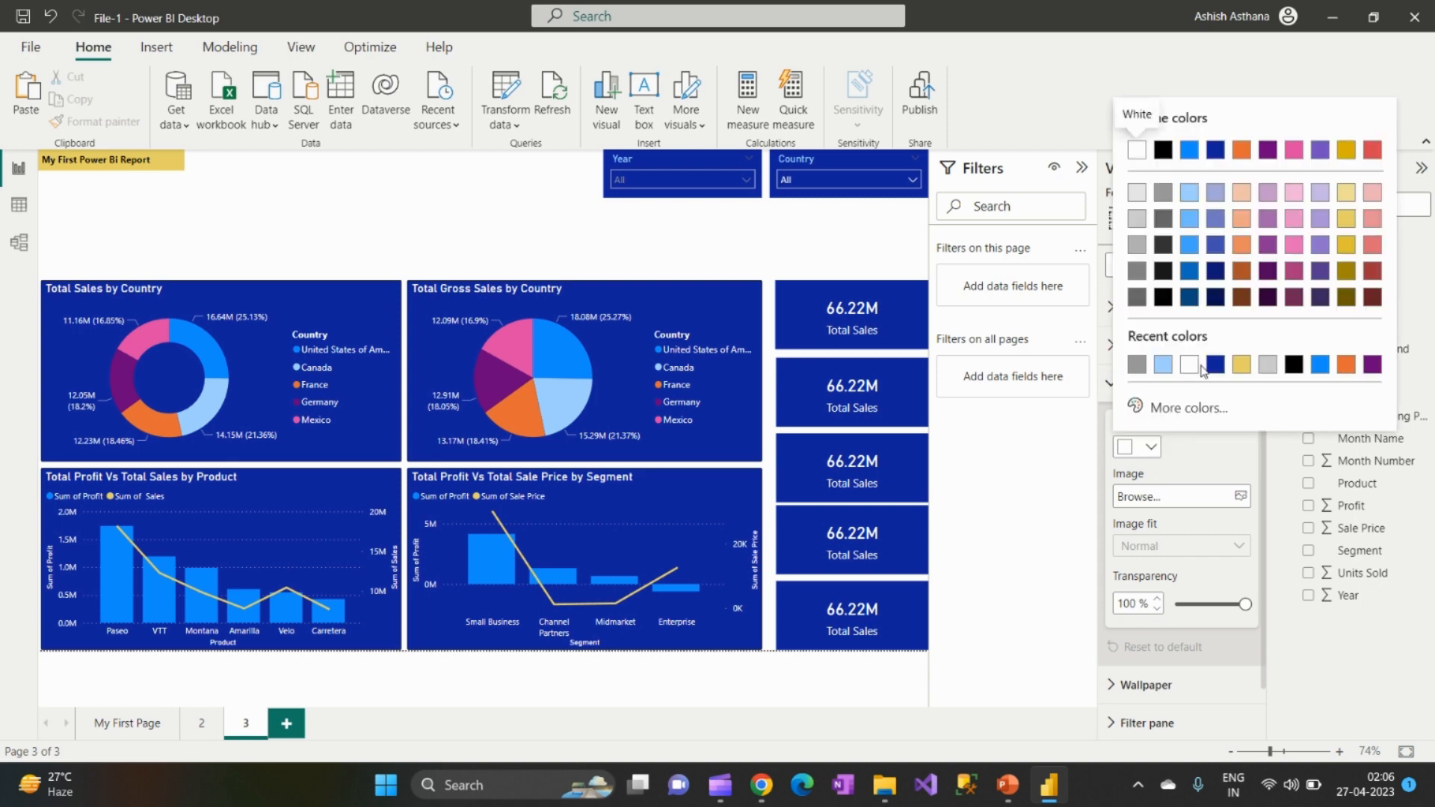
left_click(1163, 365)
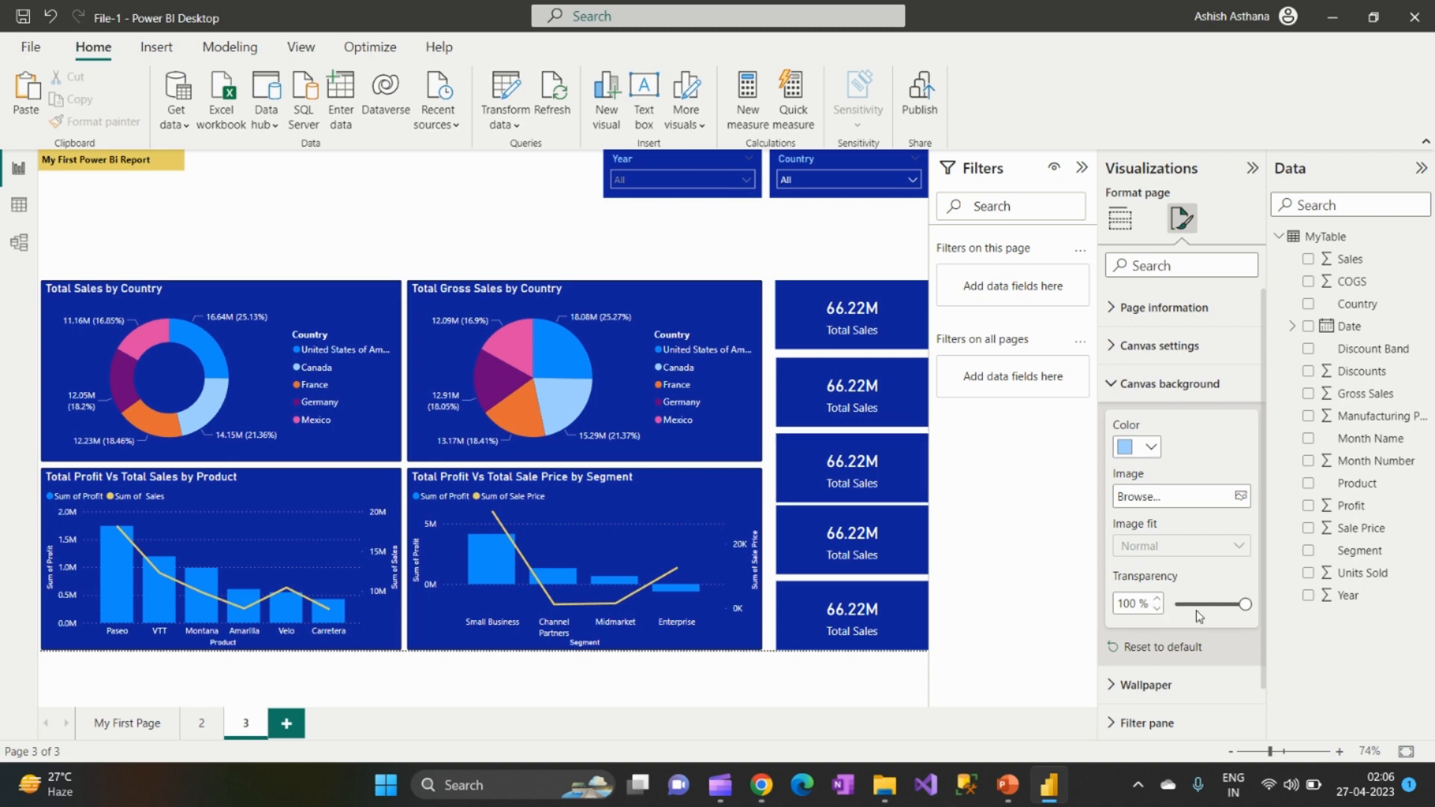
left_click_drag(1245, 604, 1175, 604)
left_click(540, 219)
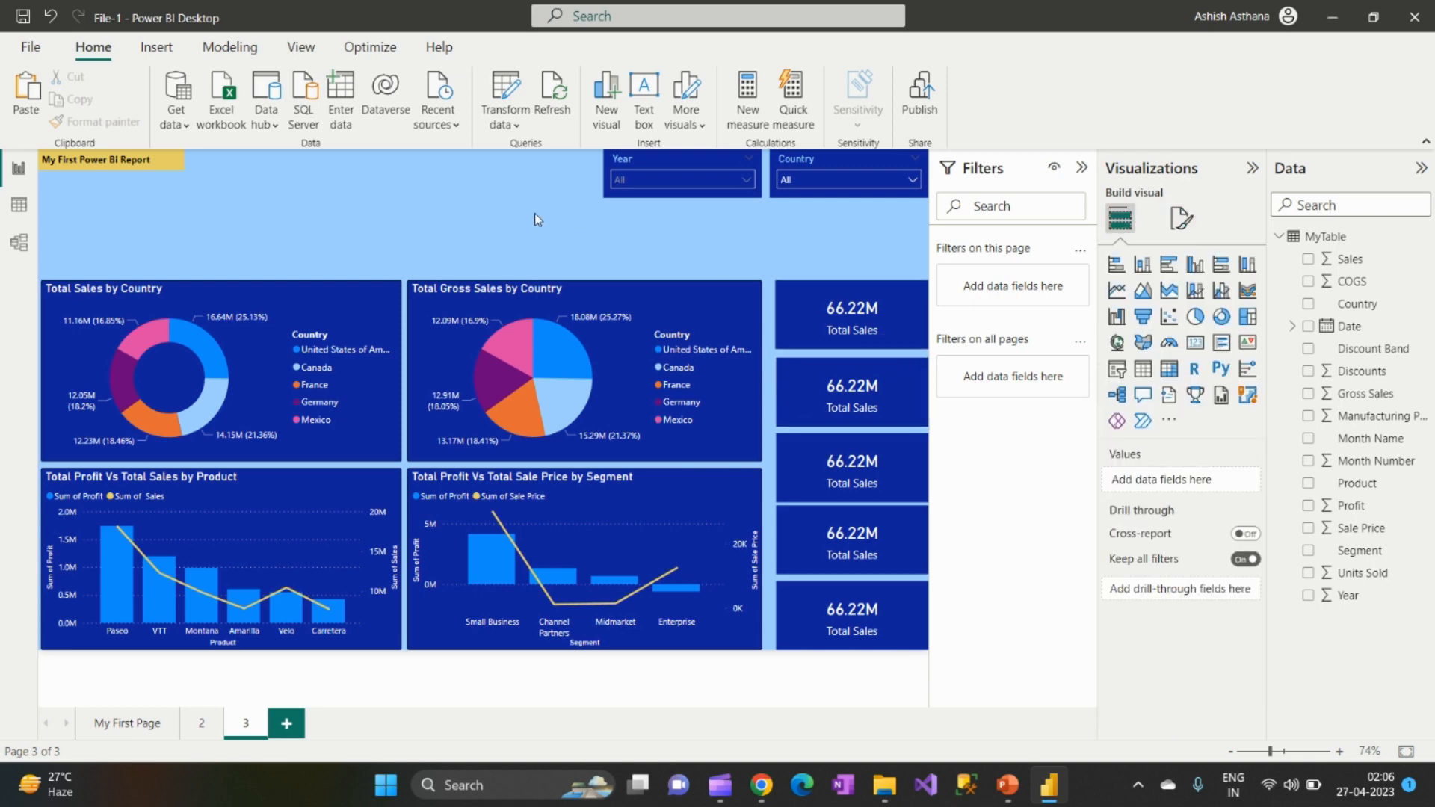
left_click(74, 159)
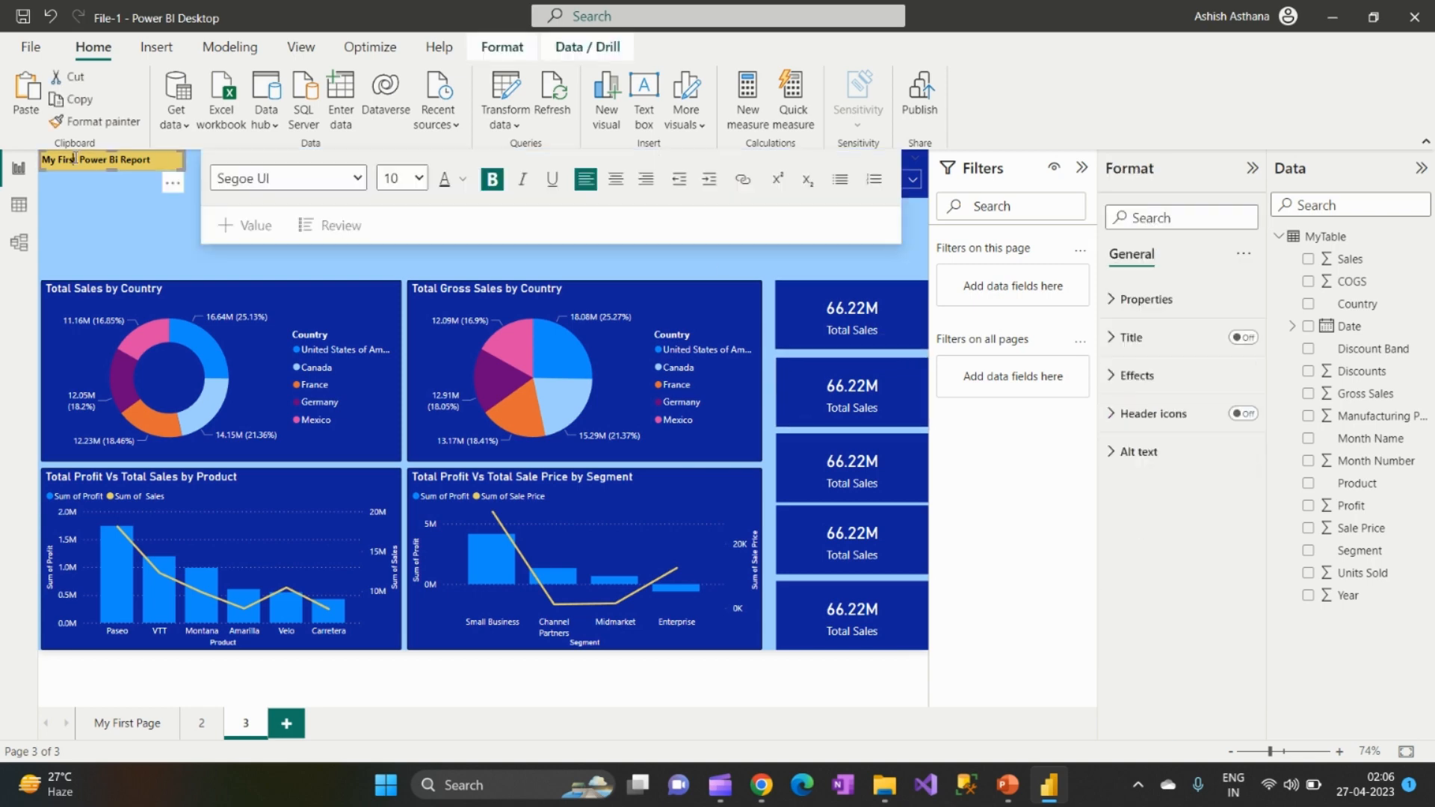
triple_click(75, 158)
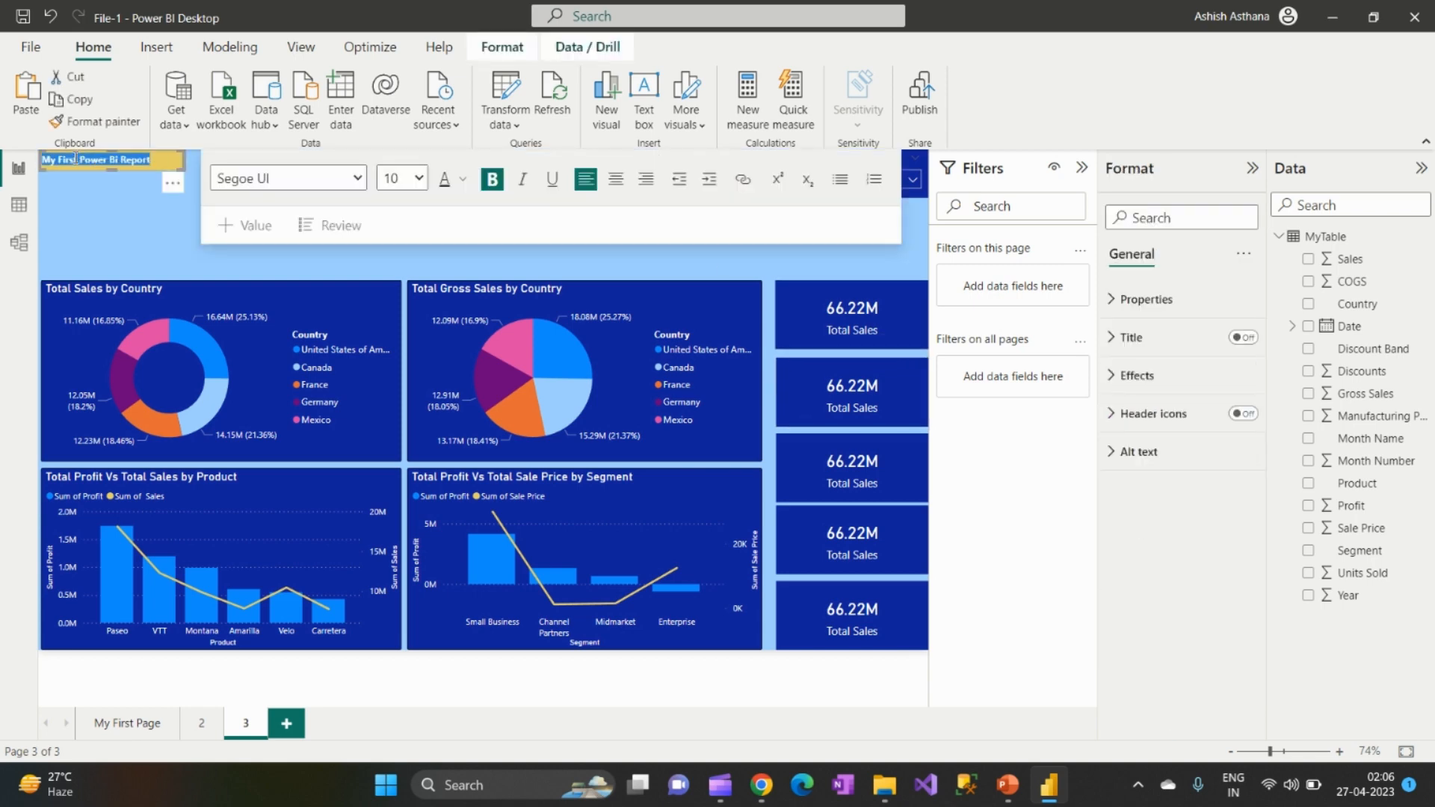
left_click(146, 187)
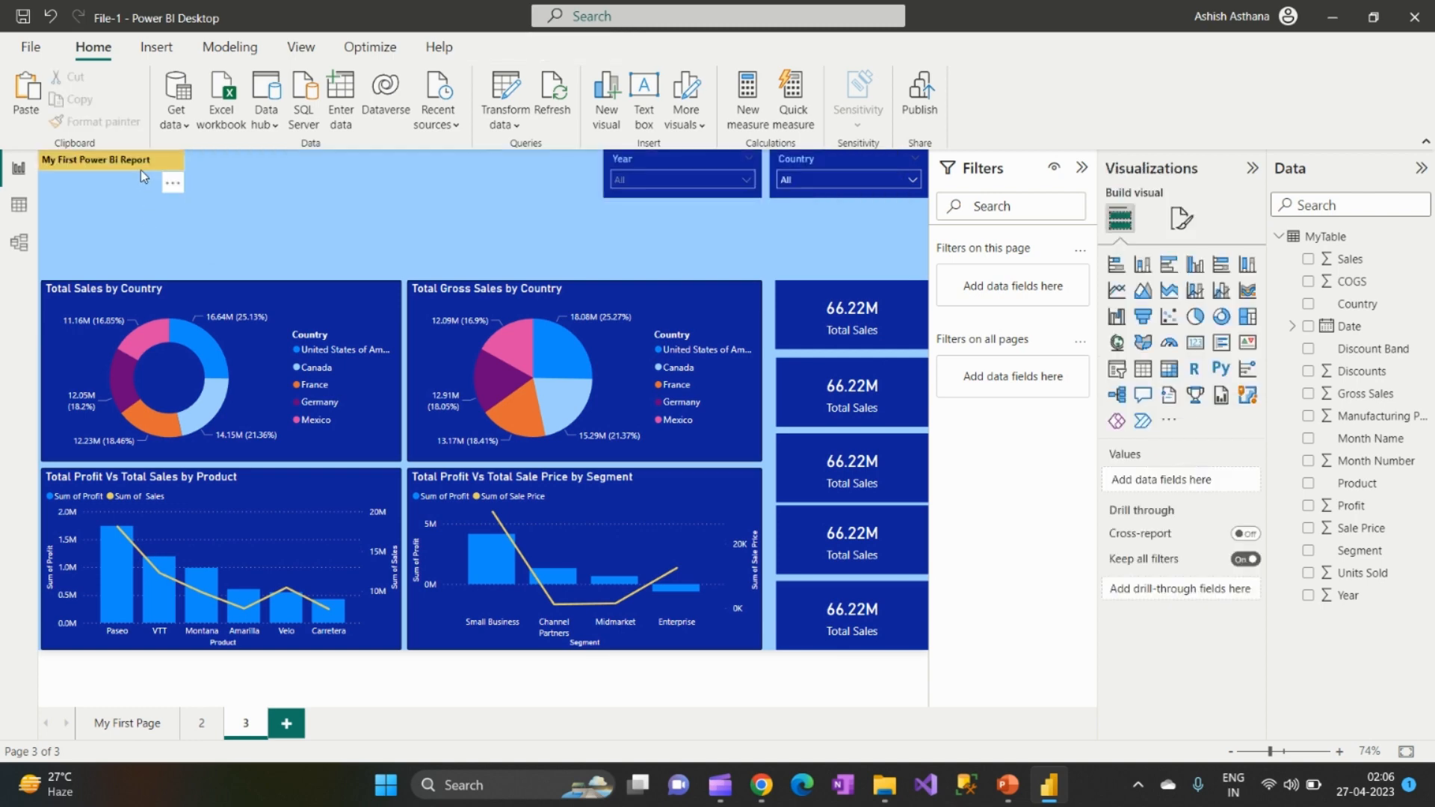
left_click(140, 169)
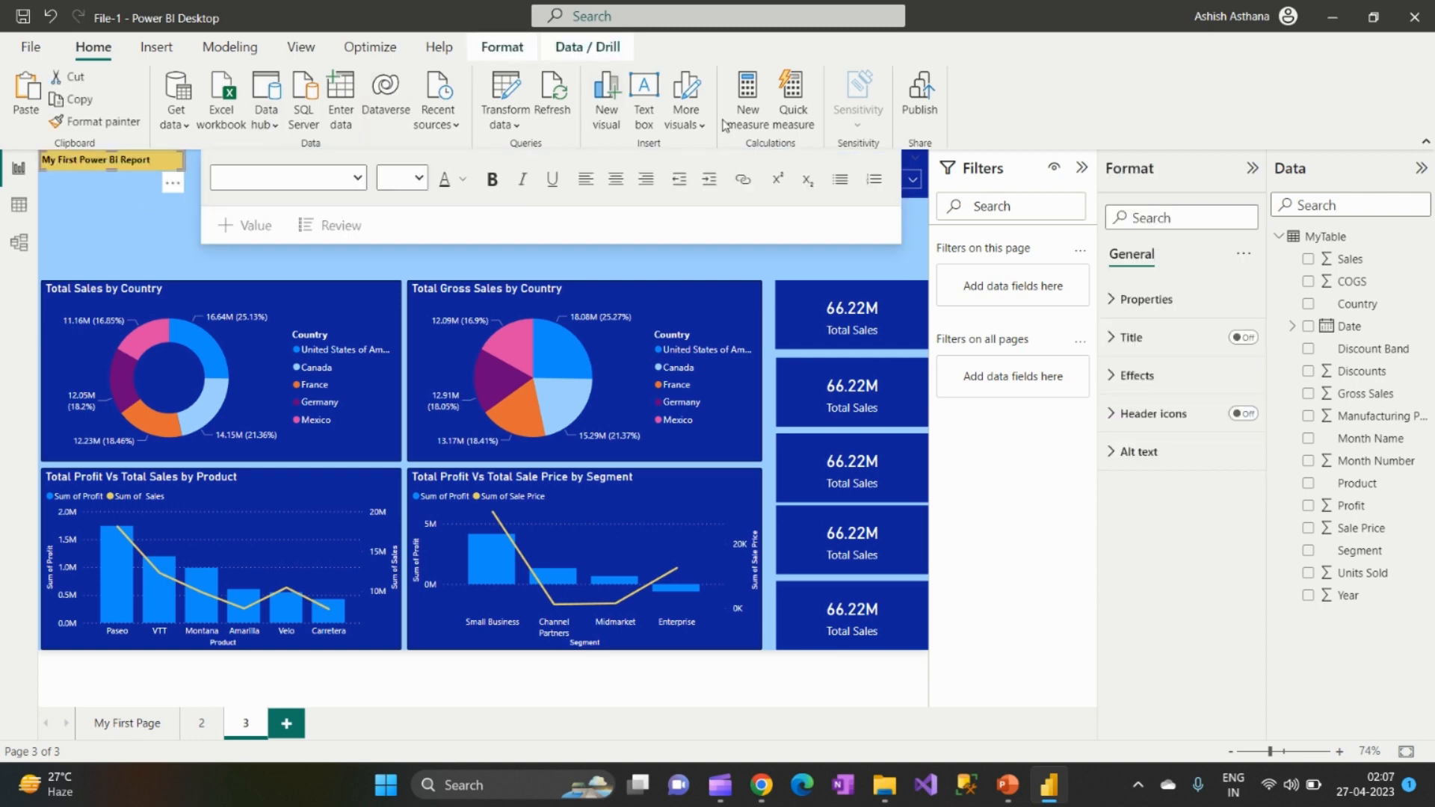
Step: Insert a text box reading "Financial Report" and reduce its height to a single-line banner
left_click(153, 54)
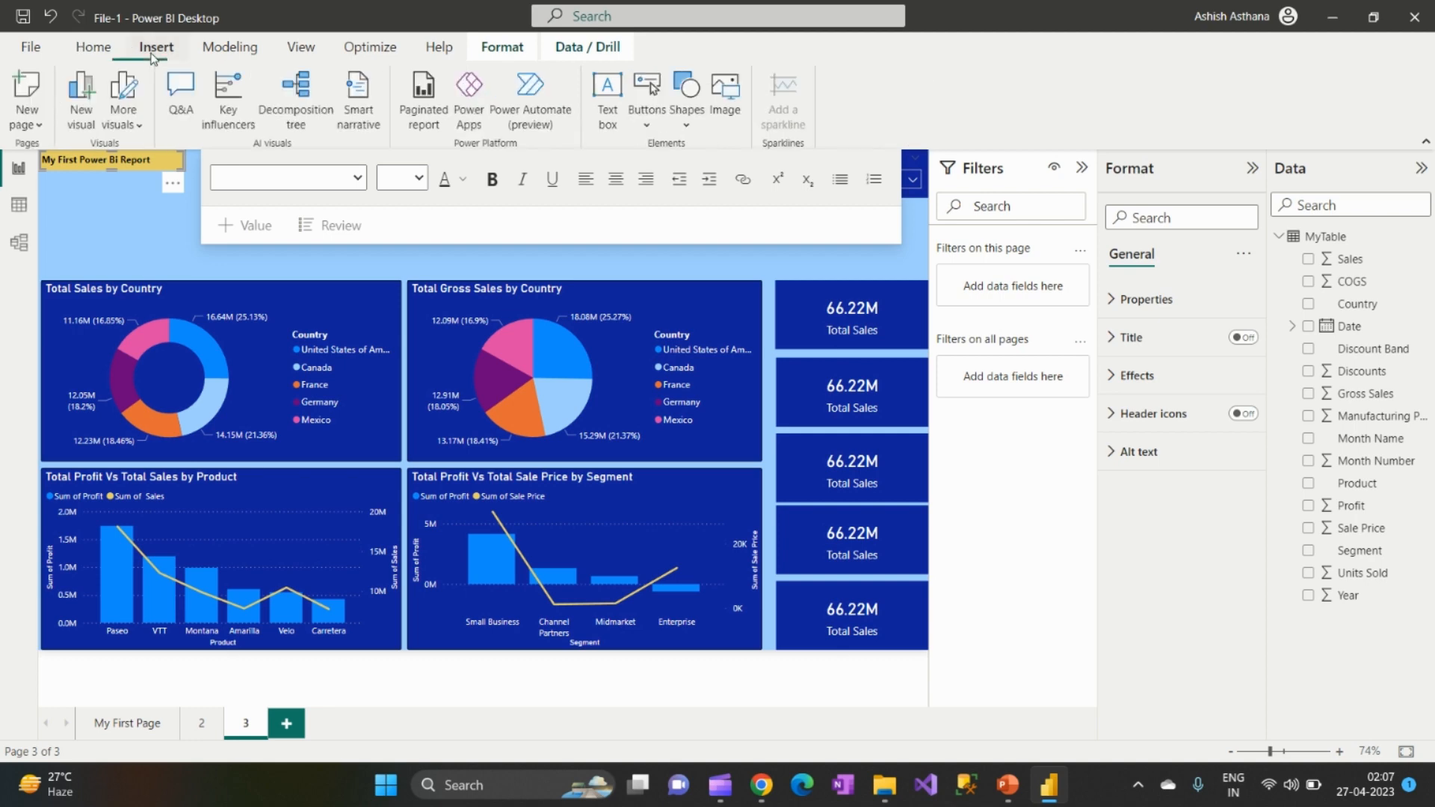
left_click(608, 93)
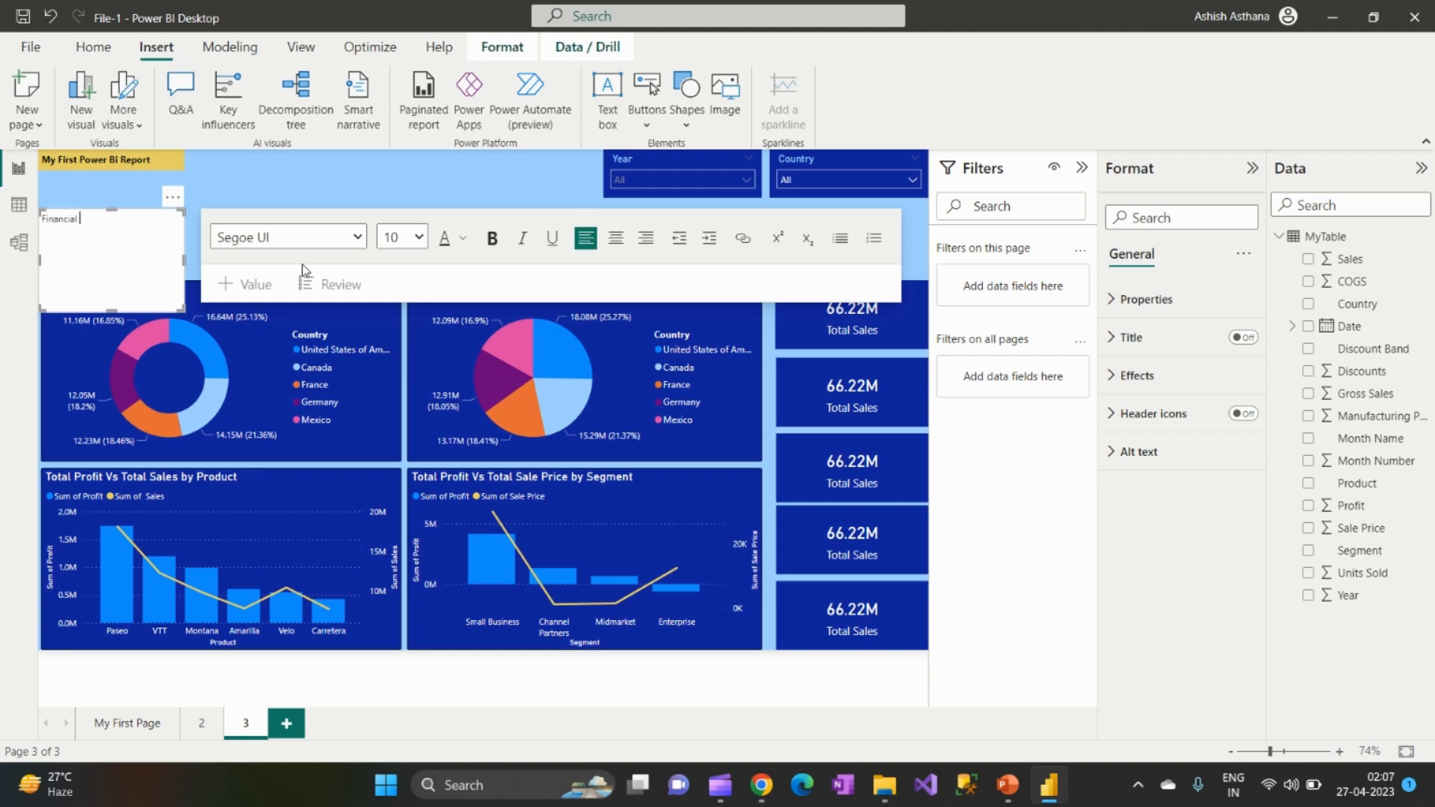
type("Report")
left_click_drag(112, 313, 109, 244)
Step: Set the Financial Report text to font size 20 and move its box to the page's upper edge, between the old title and the Year slicer
key("ctrl+a")
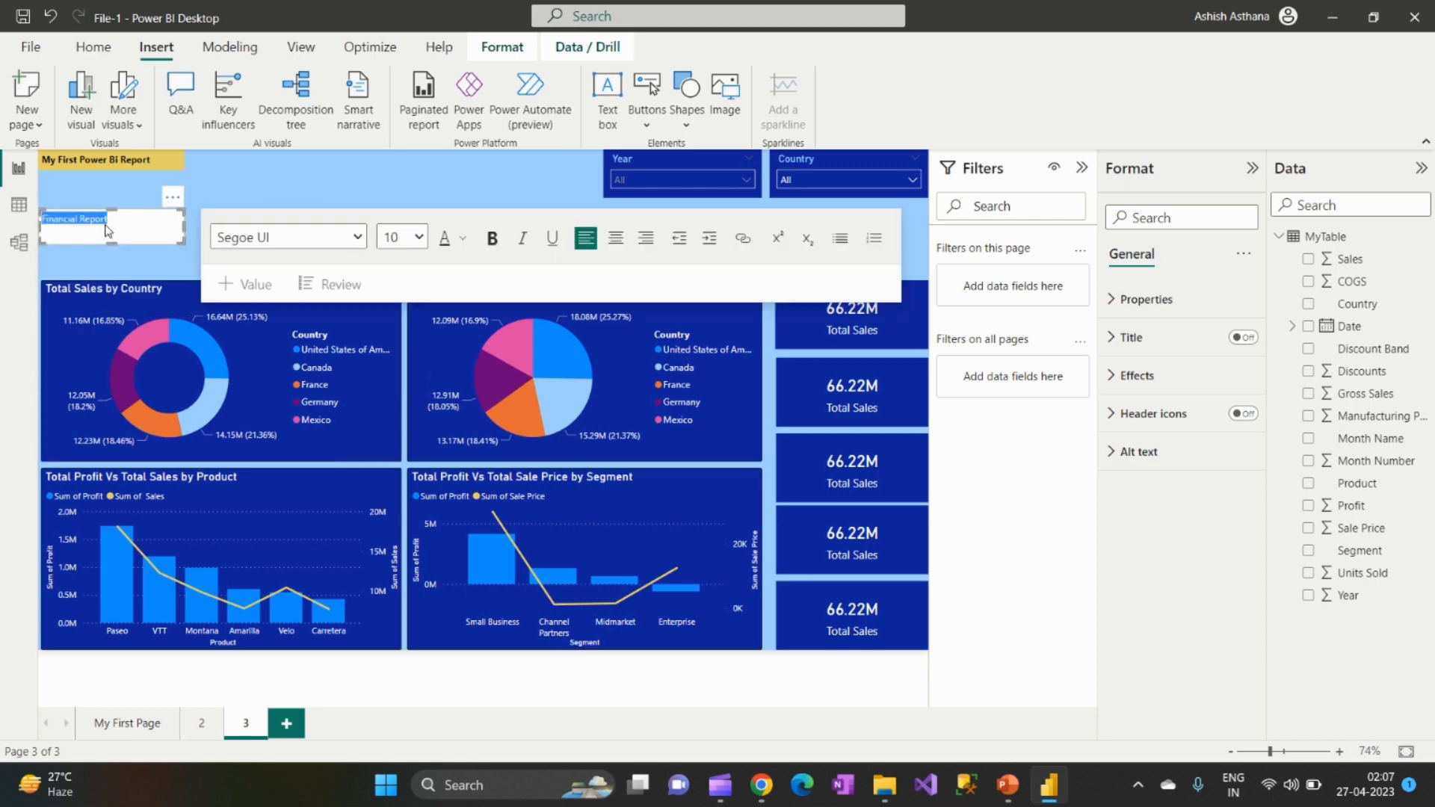
left_click(426, 240)
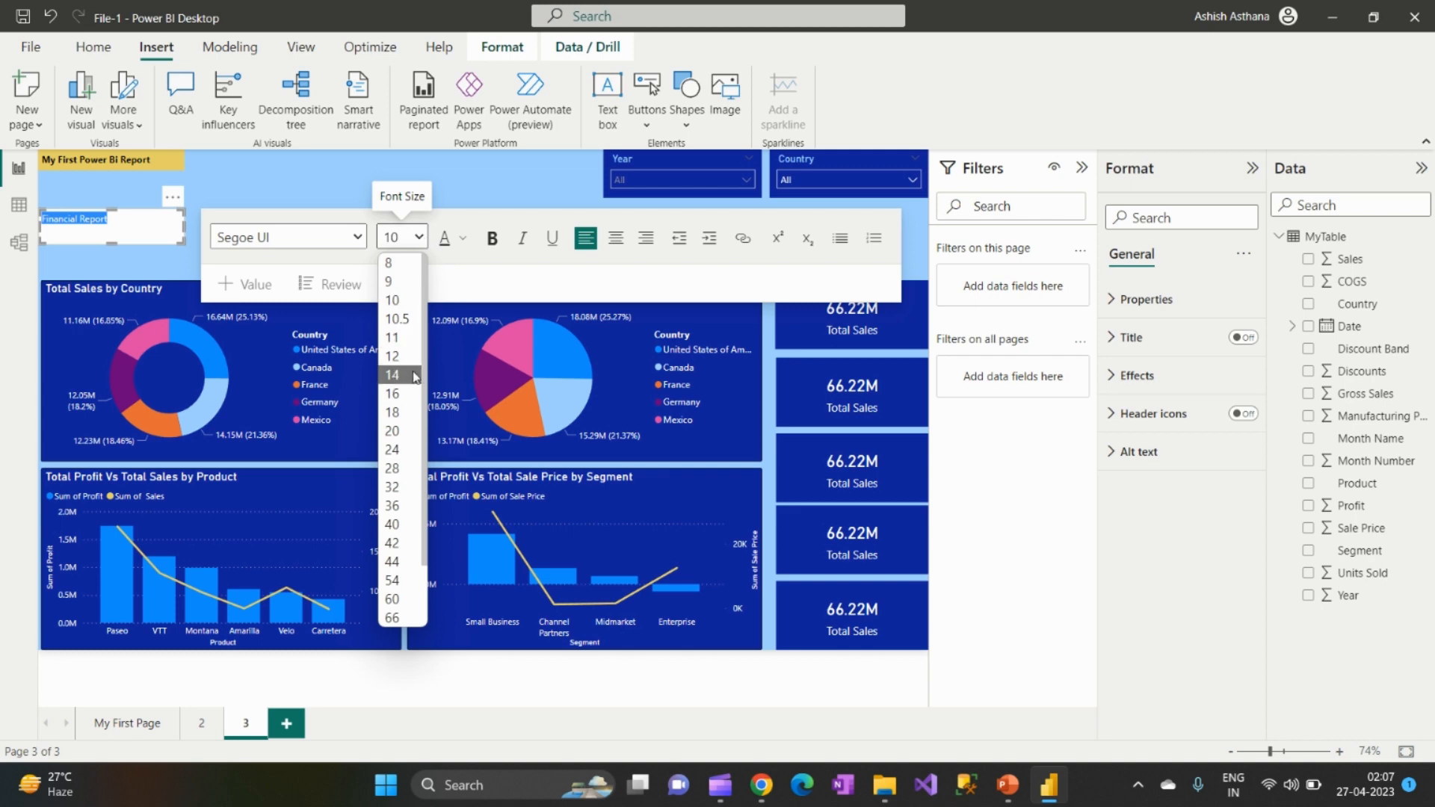
left_click(393, 431)
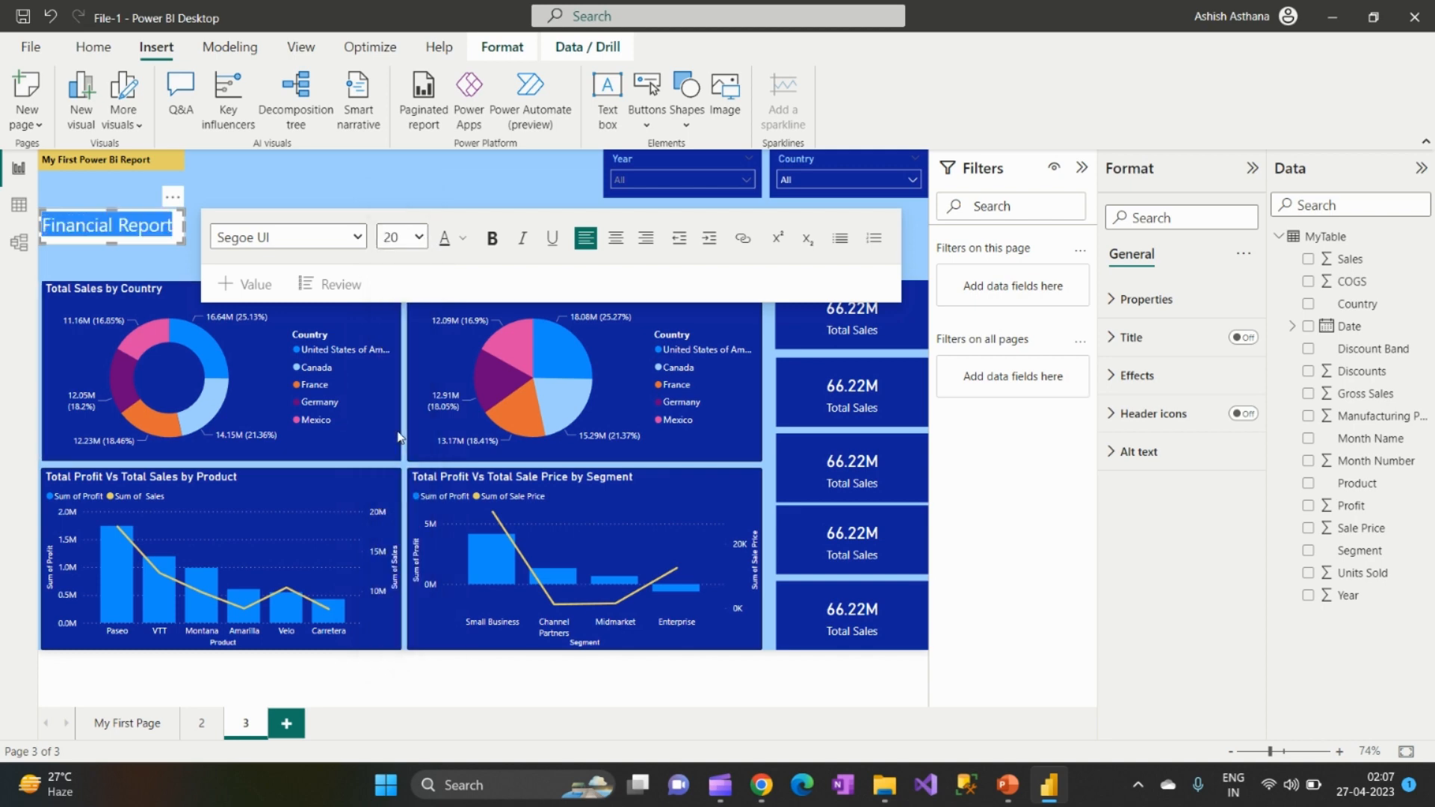
left_click(245, 204)
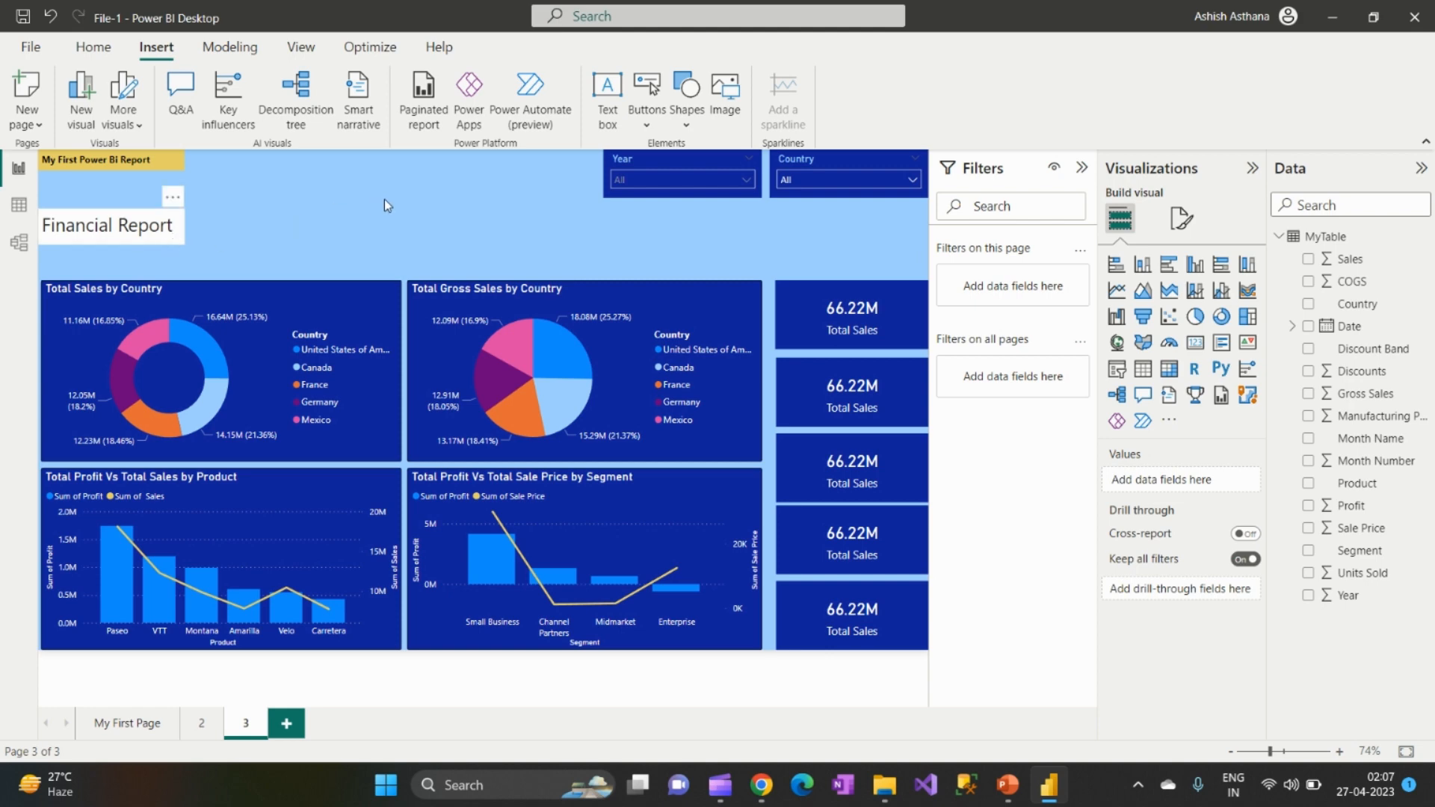
mouse_move(384, 204)
left_mouse_down()
mouse_move(369, 193)
mouse_move(401, 187)
left_mouse_up()
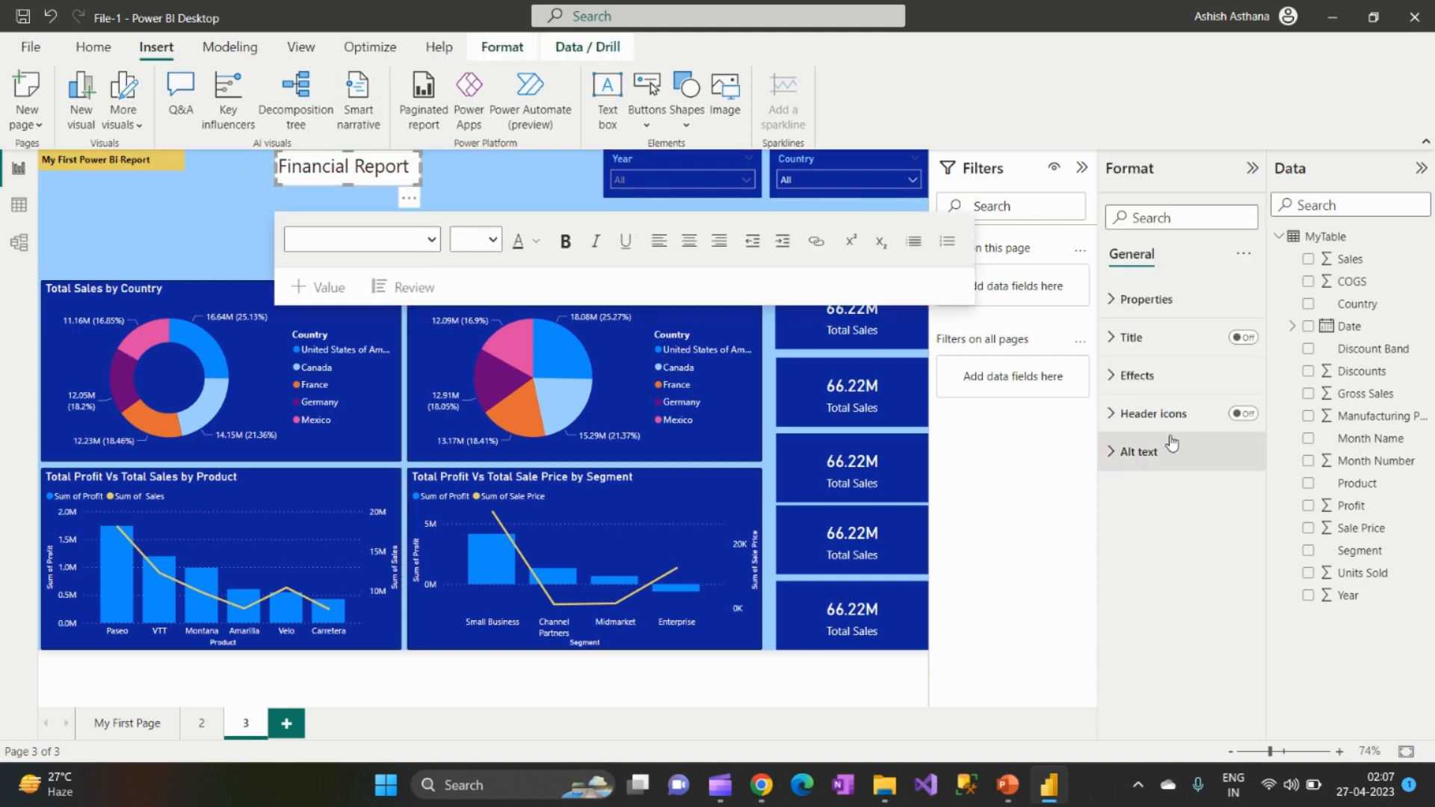
Step: Give the Financial Report text box a yellow background and make its text bold
left_click(1123, 383)
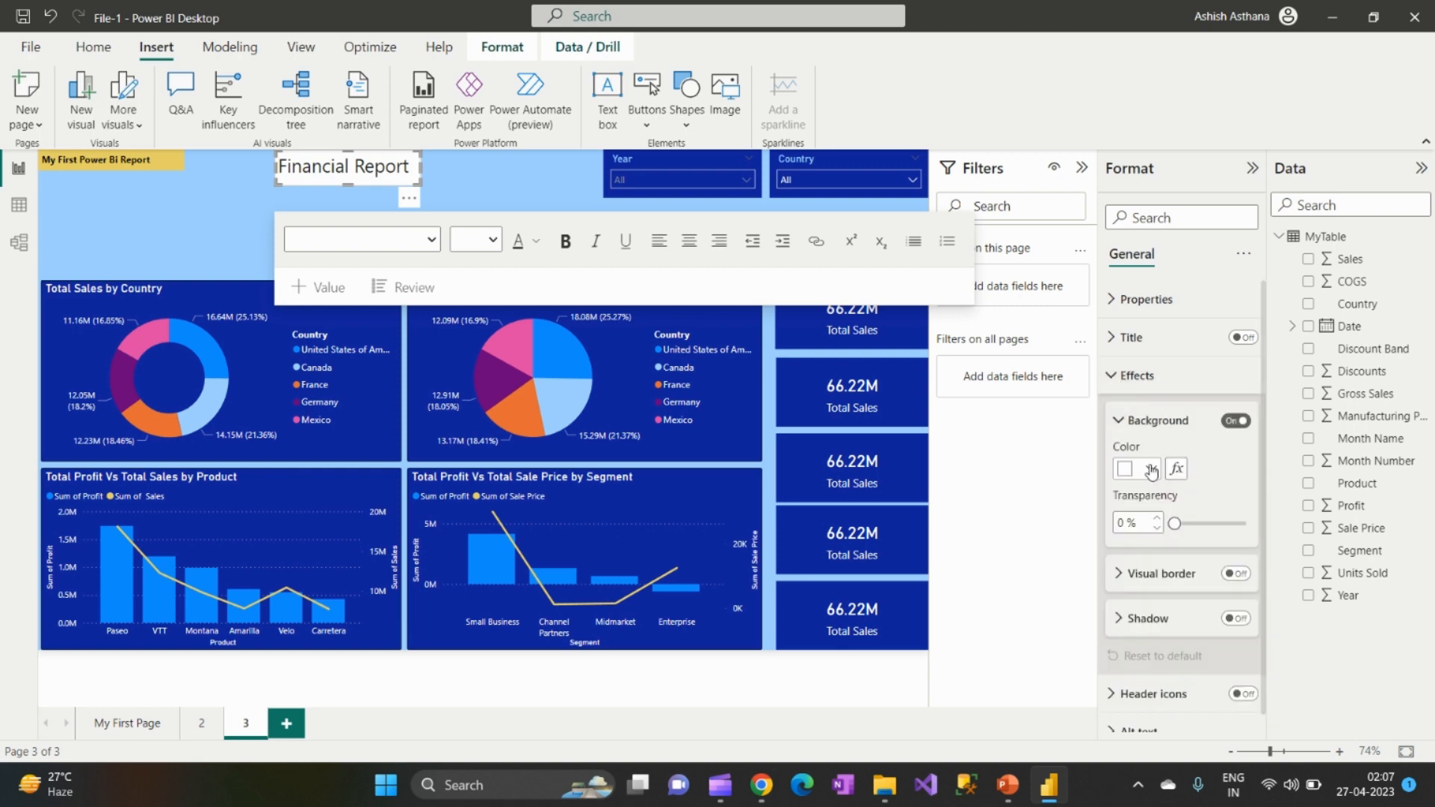
left_click(1152, 469)
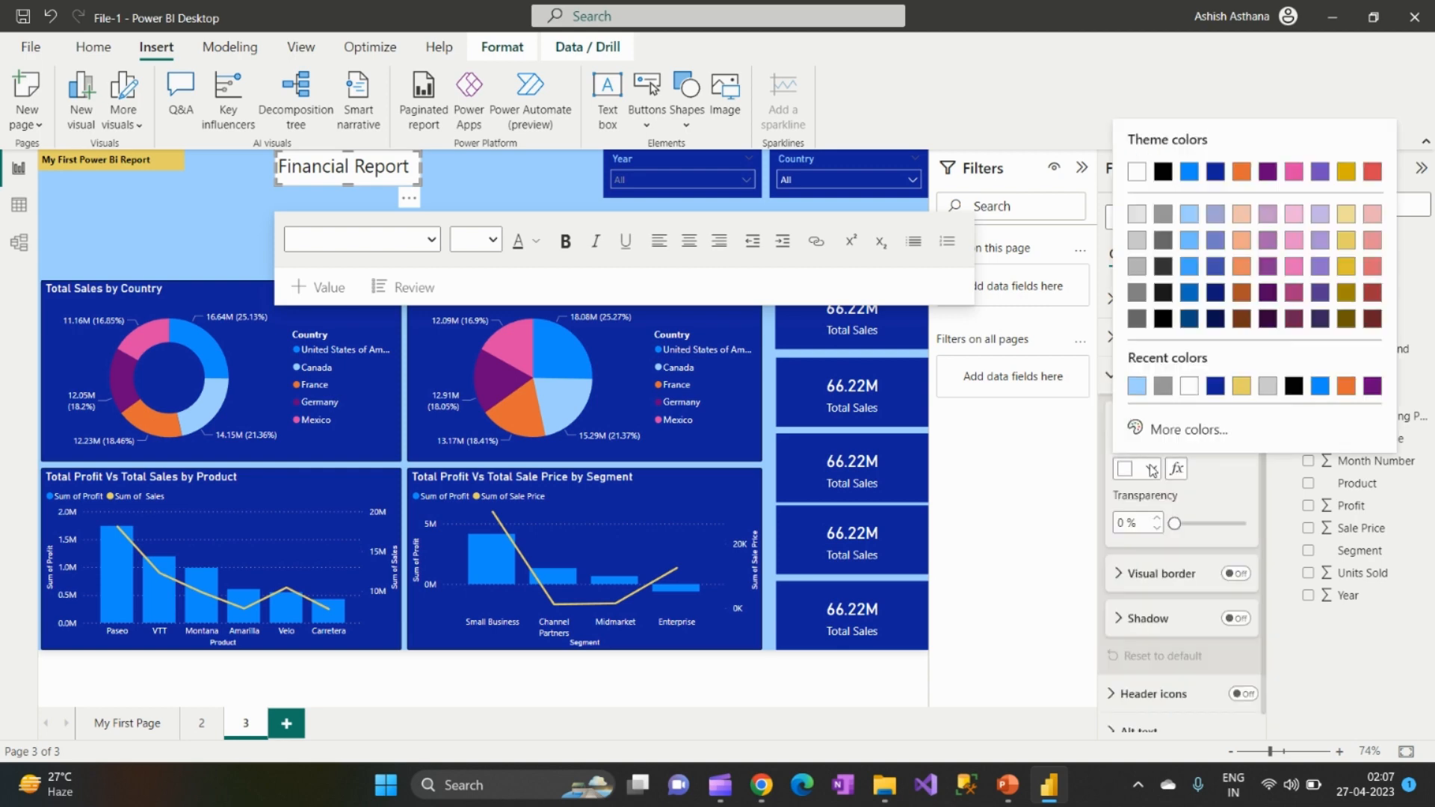
left_click(1242, 389)
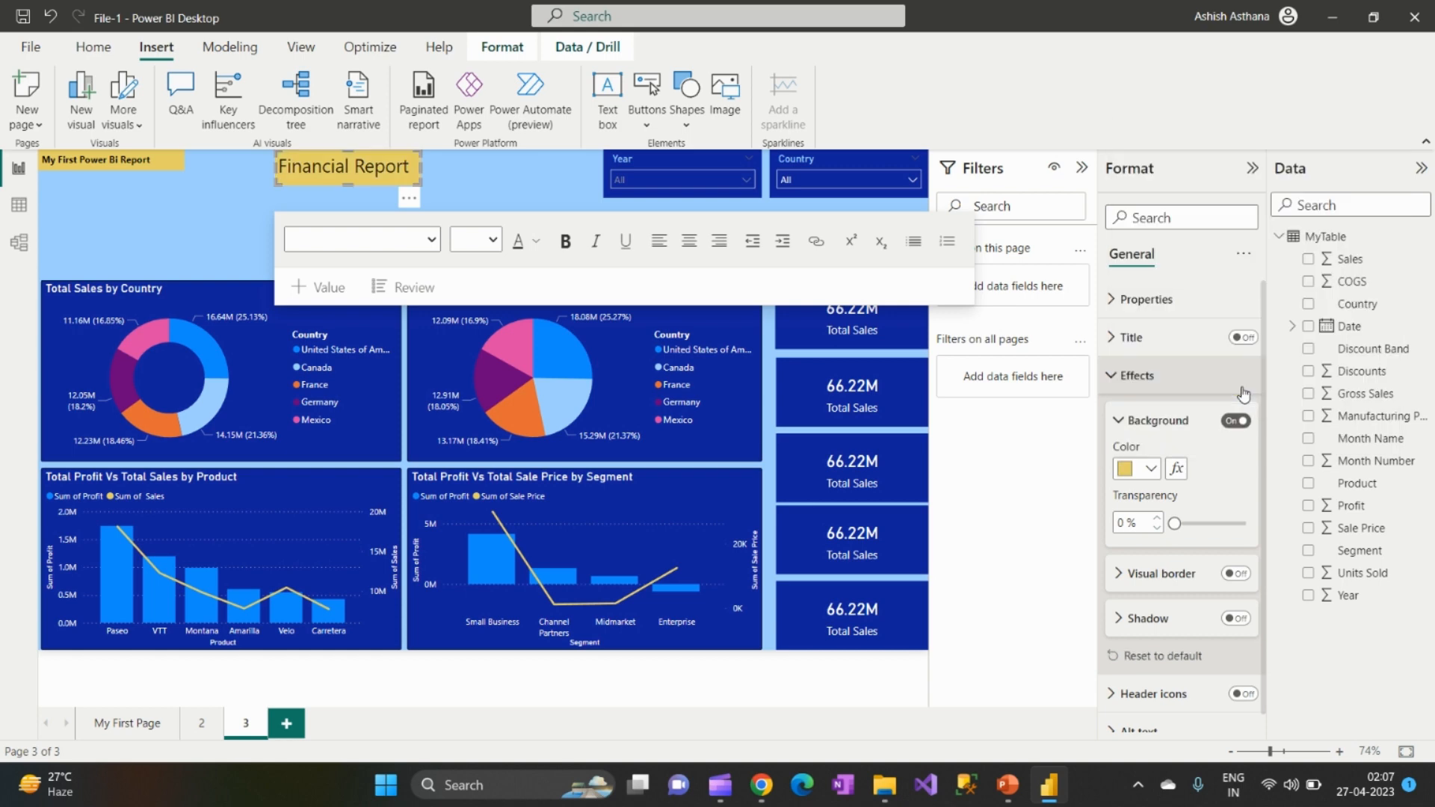
left_click(372, 166)
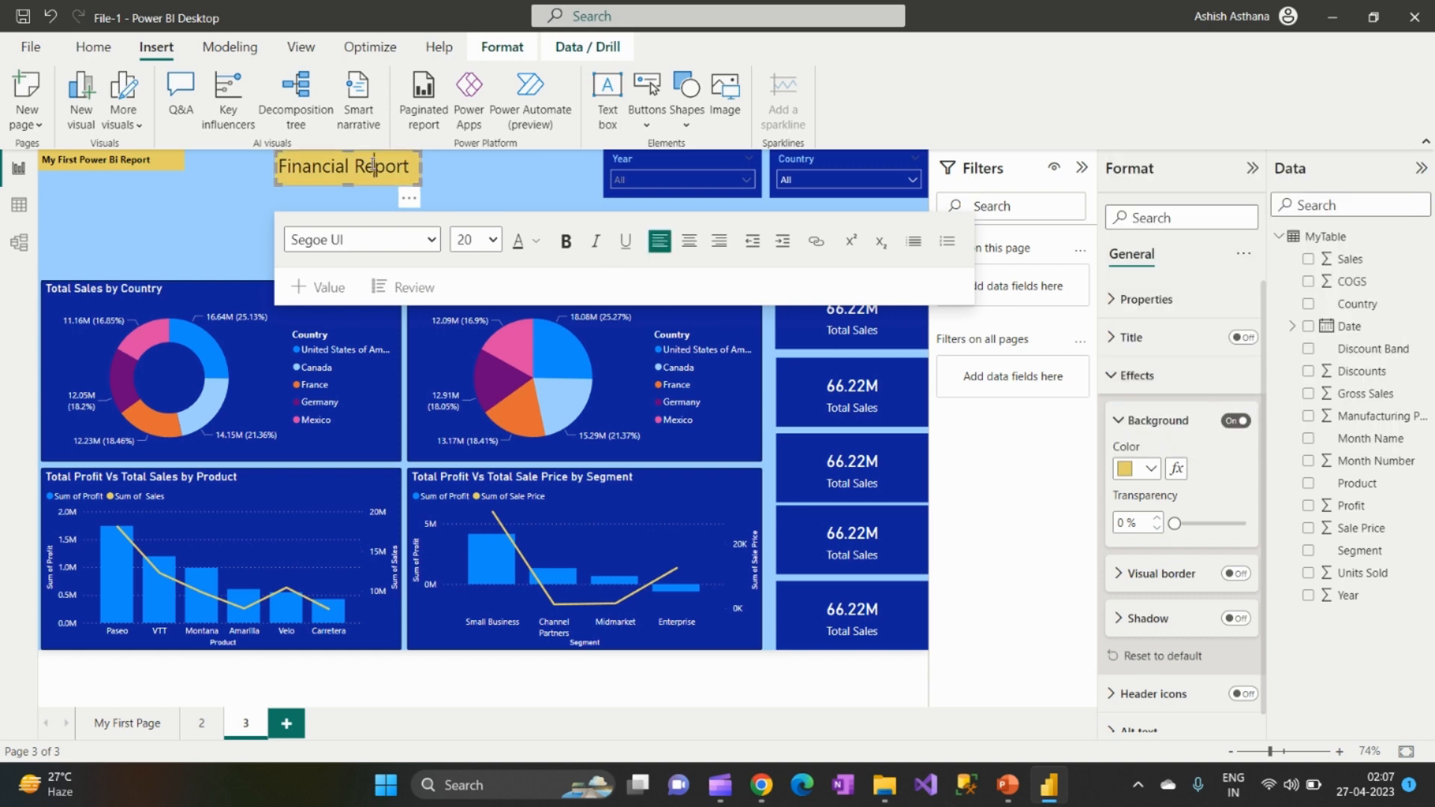
key("ctrl+a")
left_click(566, 241)
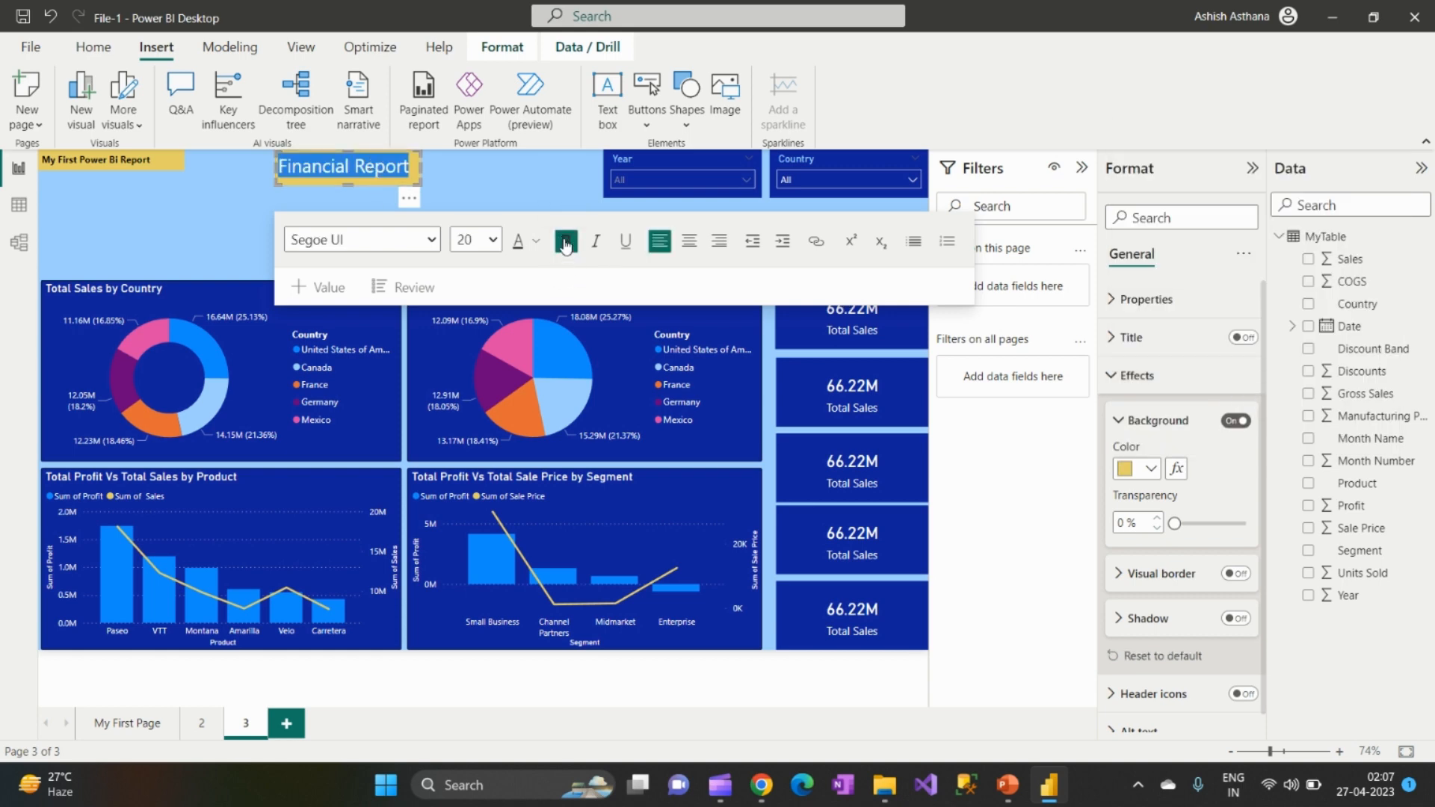
left_click(513, 204)
Step: Widen the Financial Report text box slightly so the bold title fits on one line, and centre the text
left_click(422, 178)
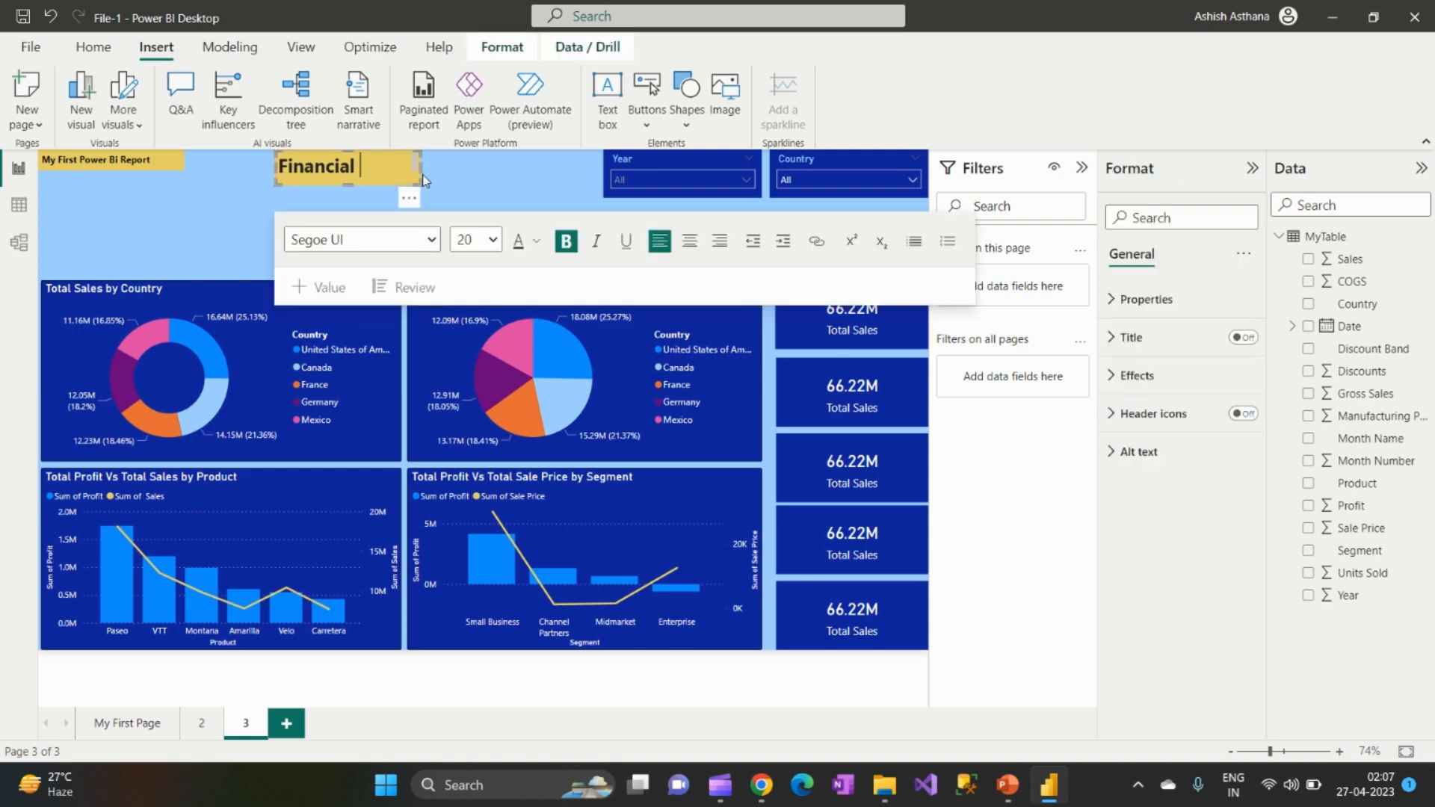
mouse_move(421, 172)
left_mouse_down()
mouse_move(467, 183)
mouse_move(432, 169)
left_mouse_up()
triple_click(368, 167)
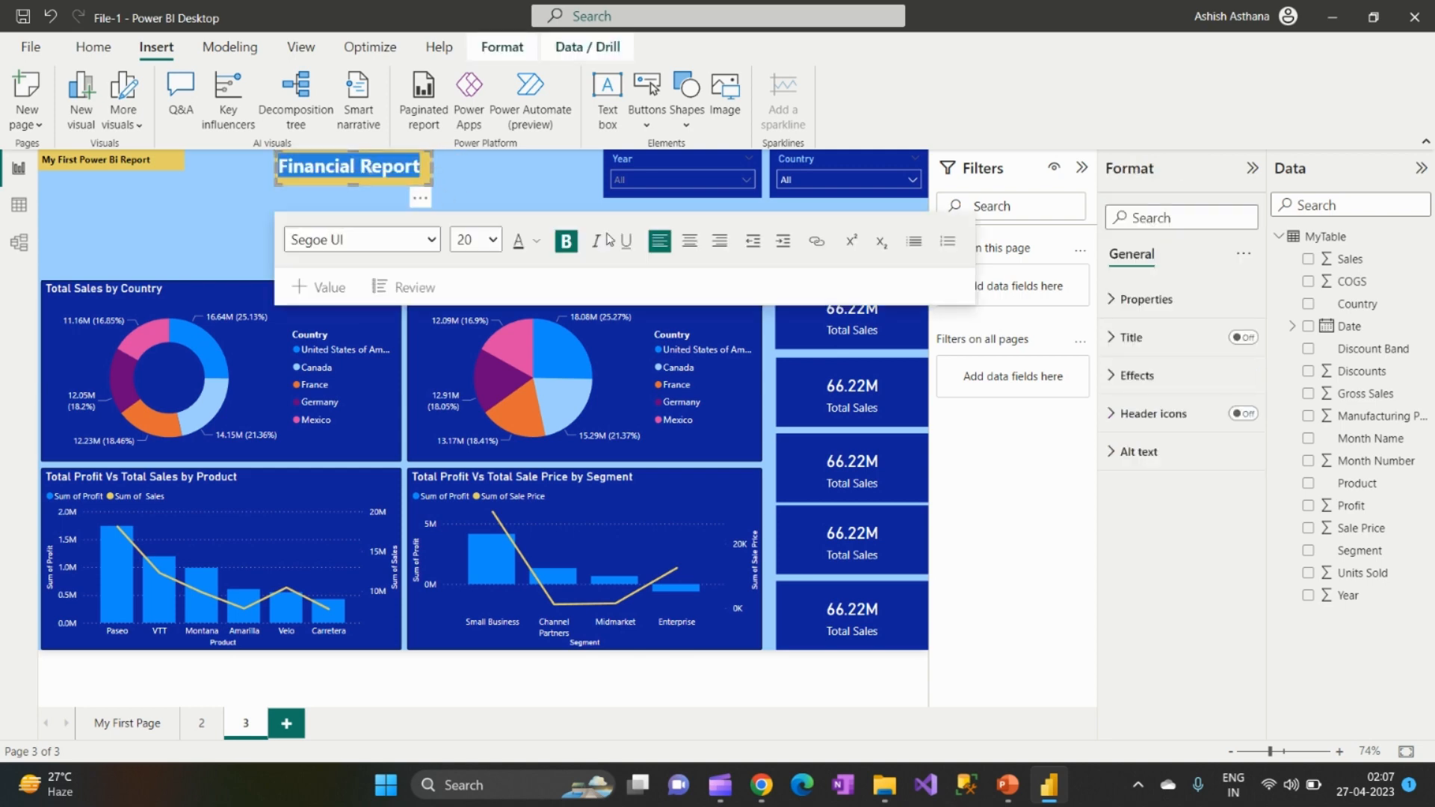
left_click(689, 245)
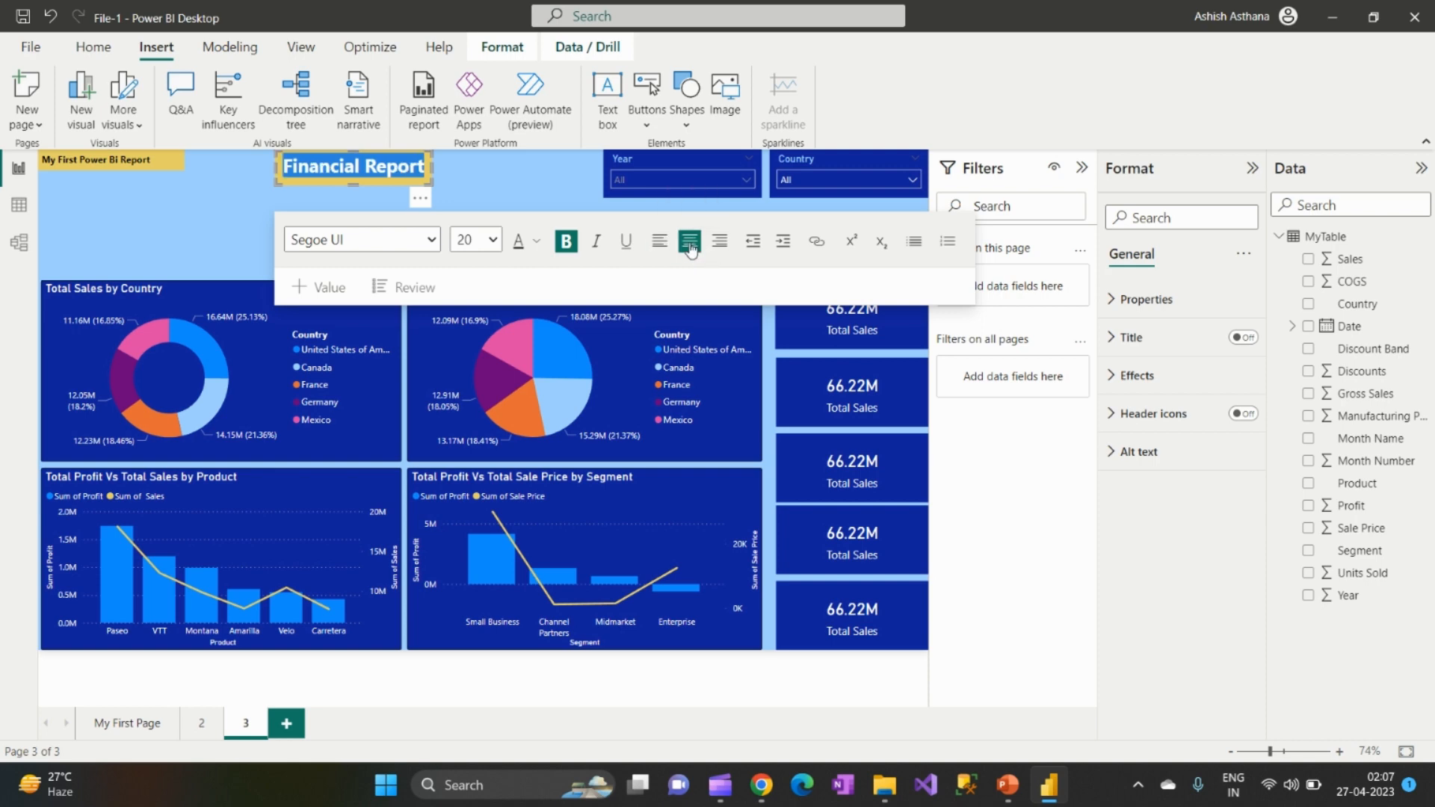
left_click(523, 163)
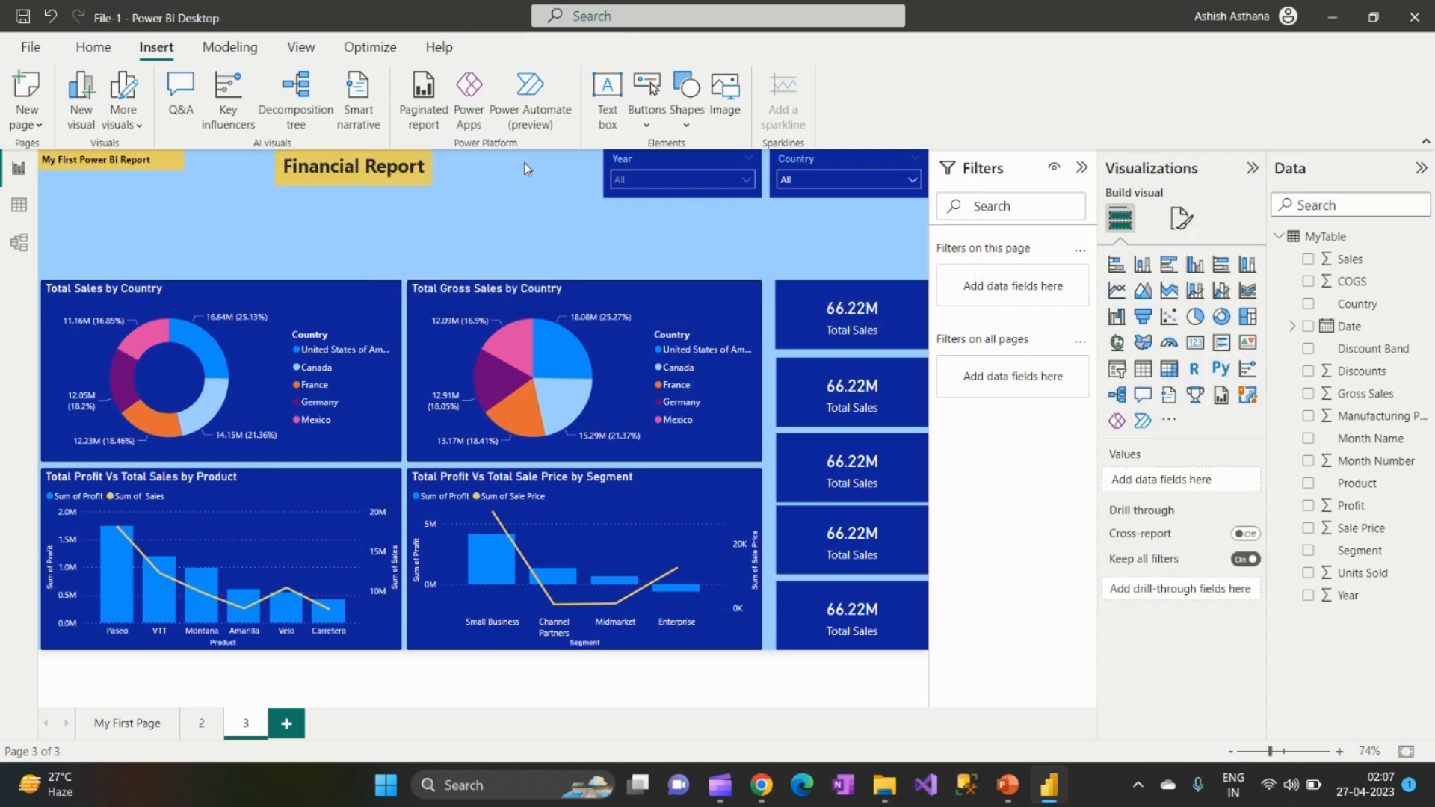
Step: Delete the "My First Power BI Report" text box from page 3
left_click(132, 174)
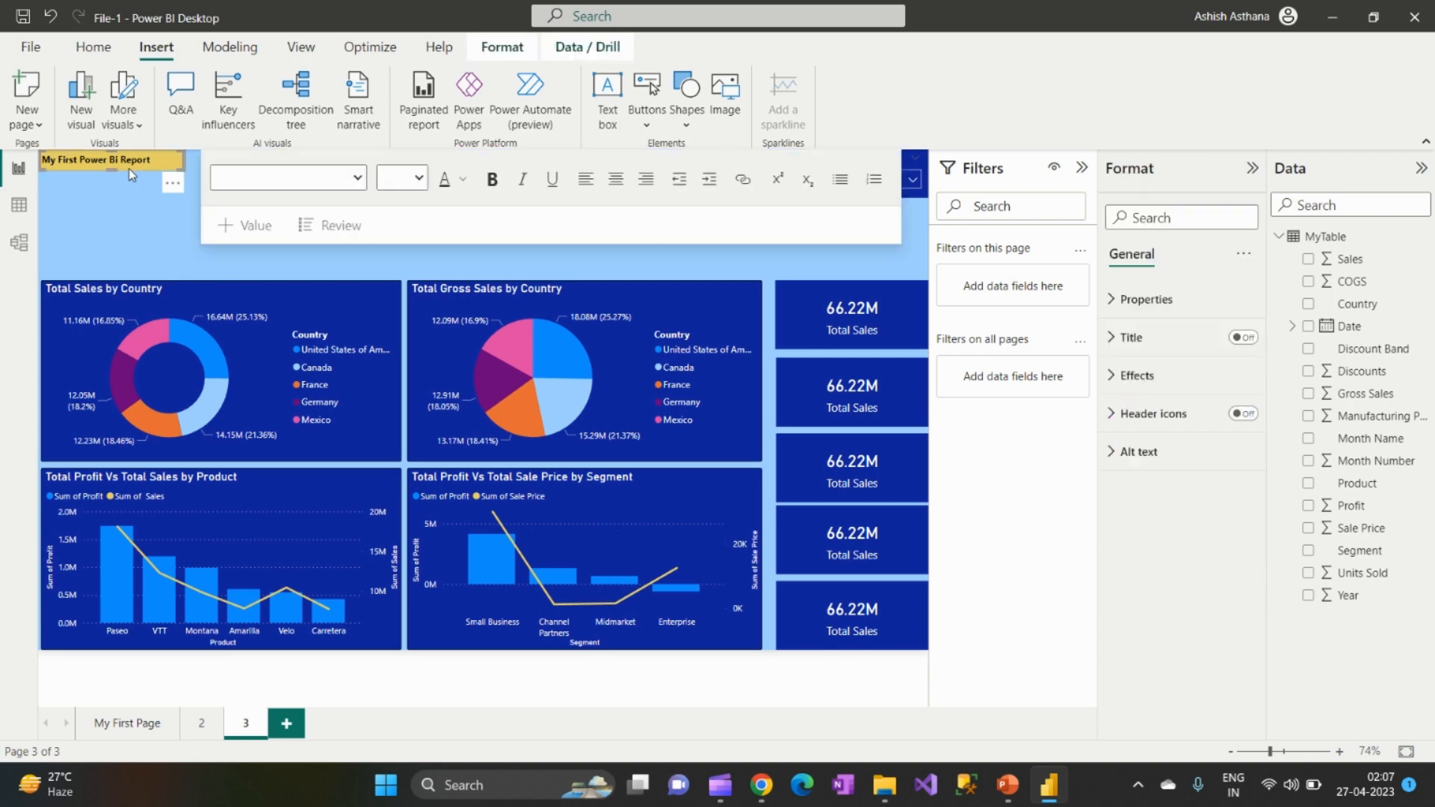
key("Delete")
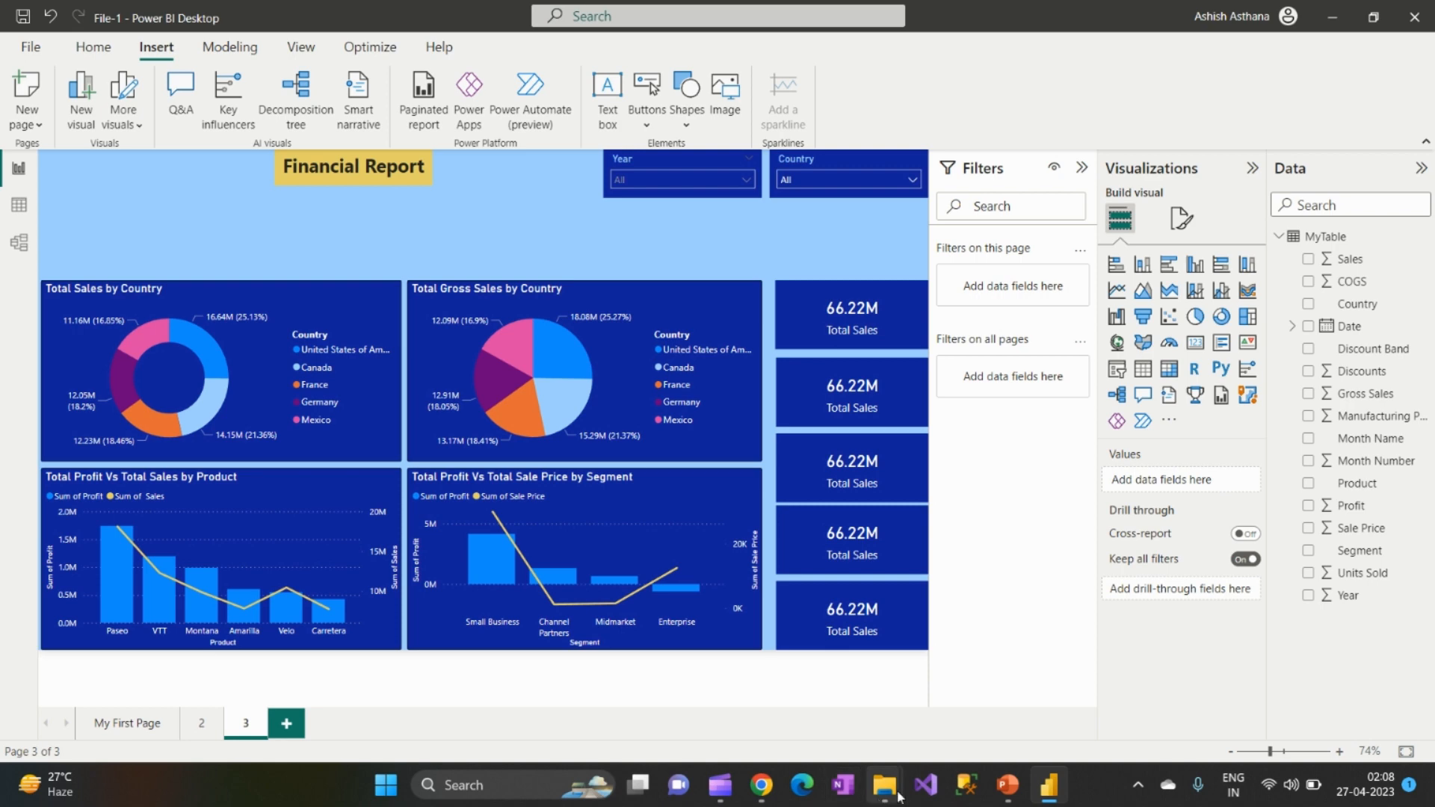
Step: Switch to Chrome, copy the yellow Power BI logo image from the Google image results, and return to Power BI Desktop
mouse_move(886, 785)
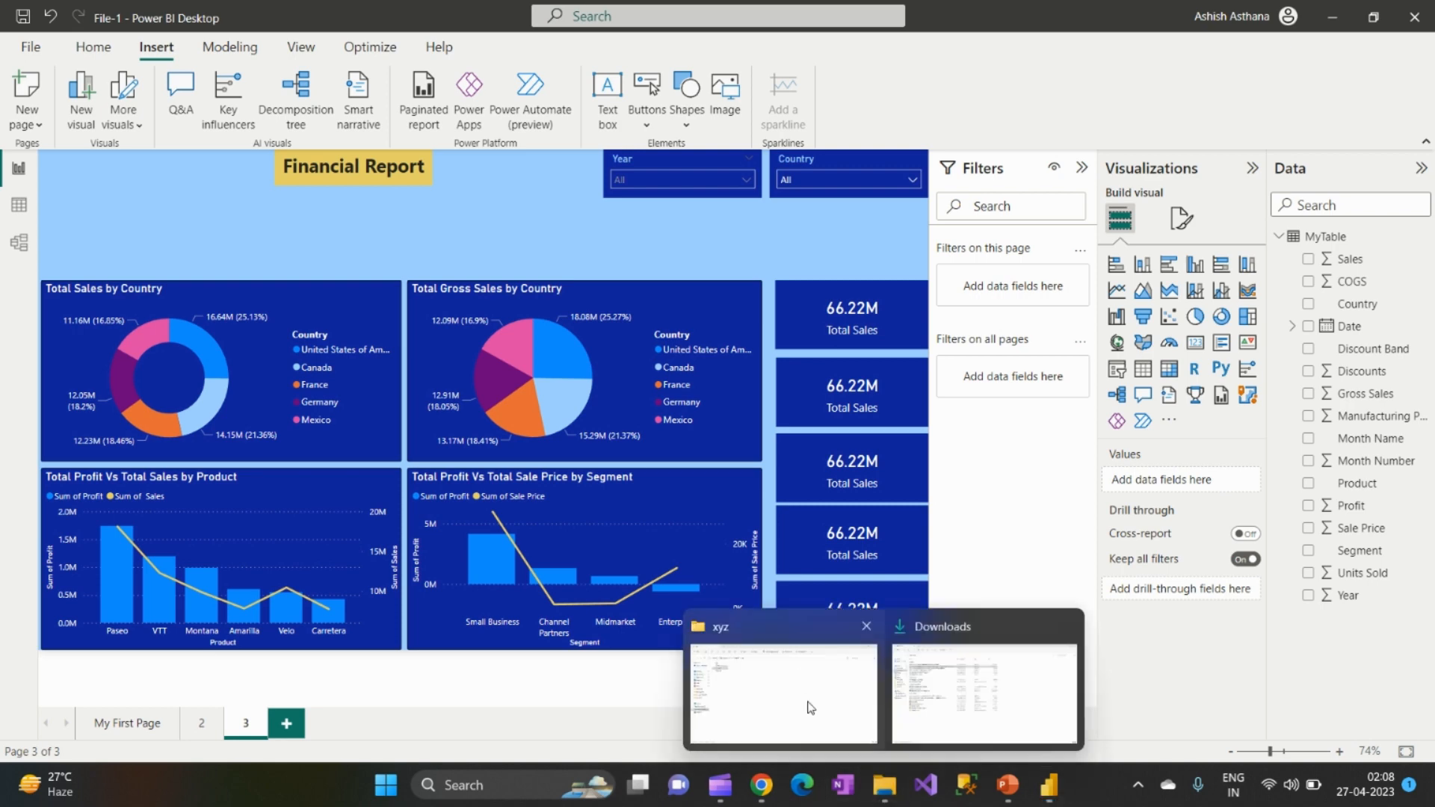
left_click(761, 785)
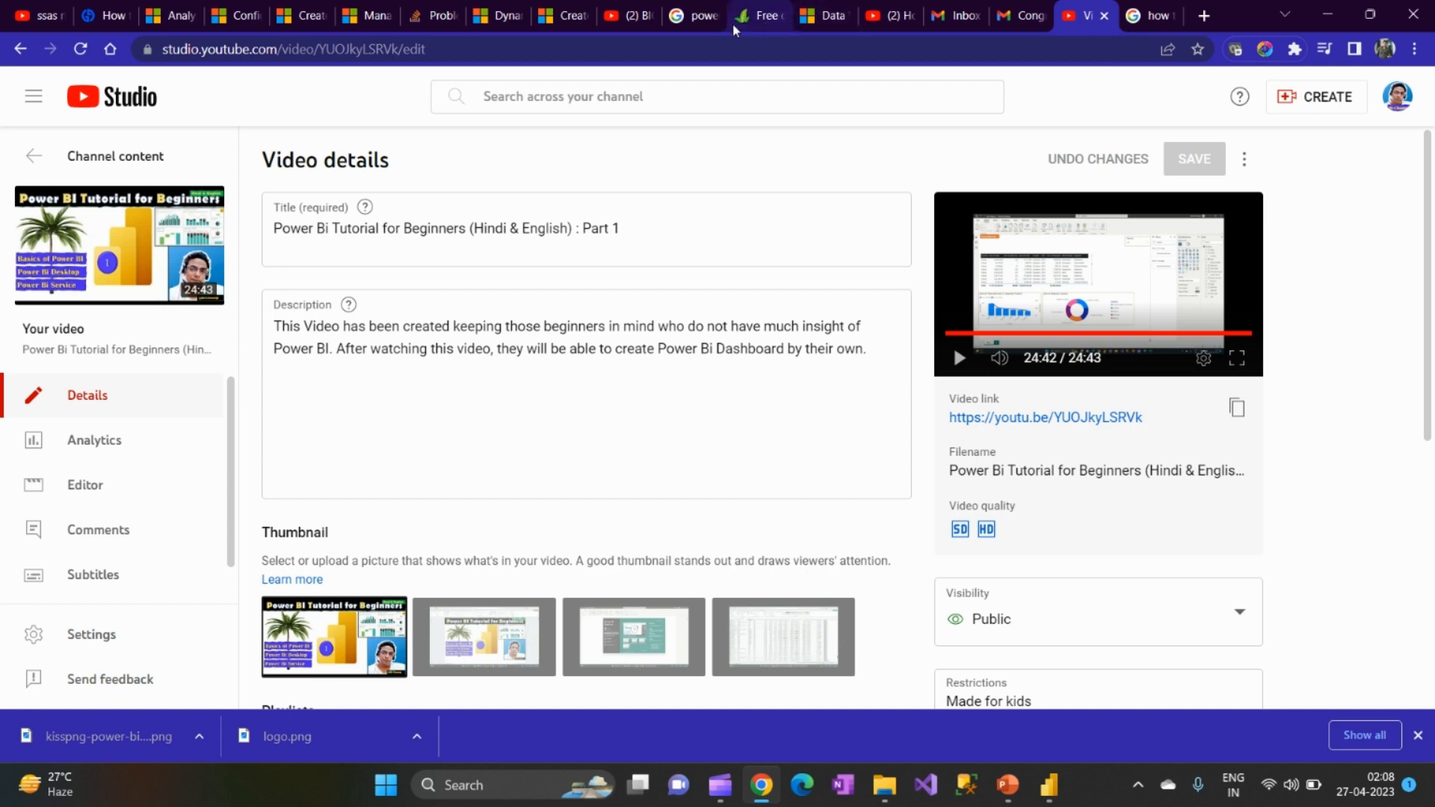
left_click(694, 15)
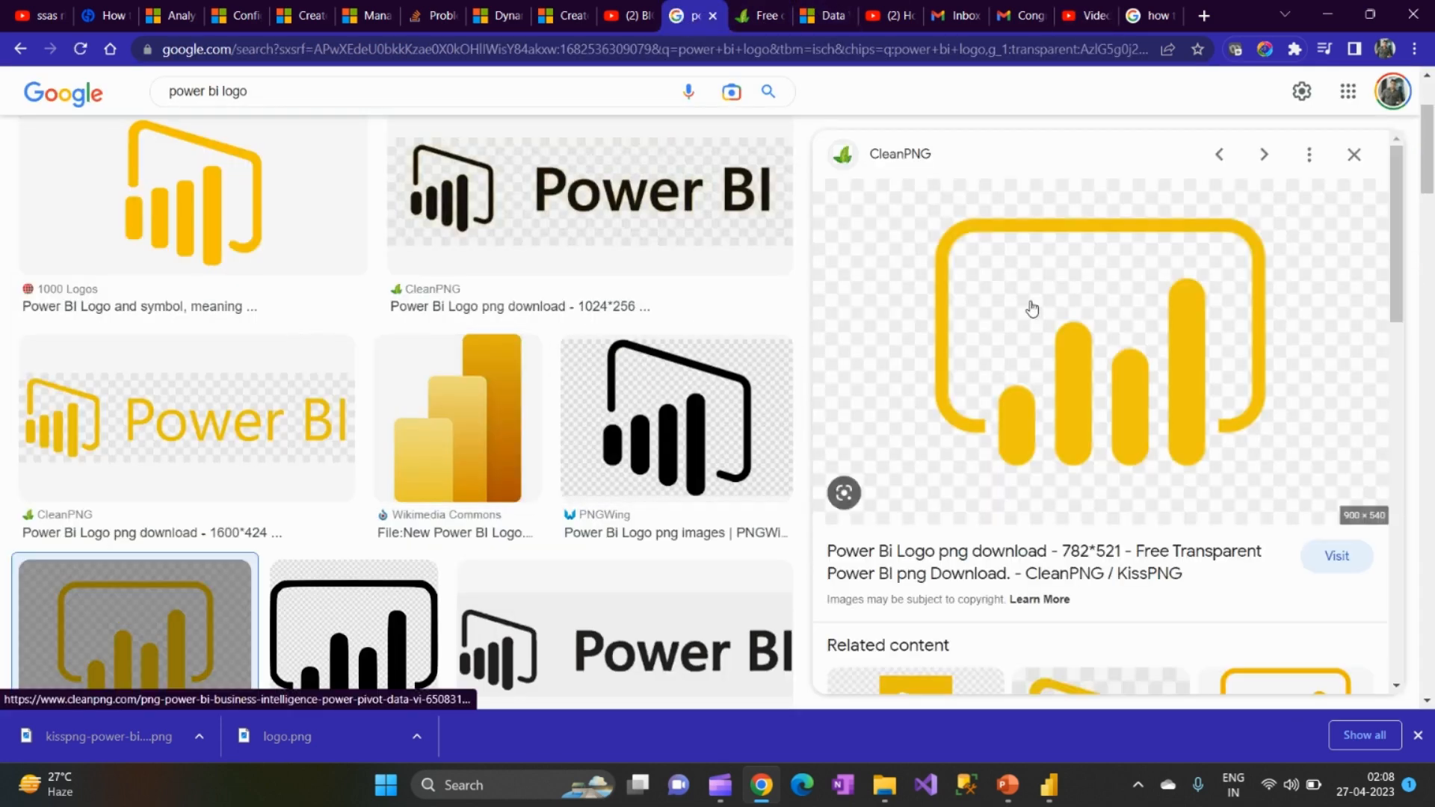
right_click(1032, 308)
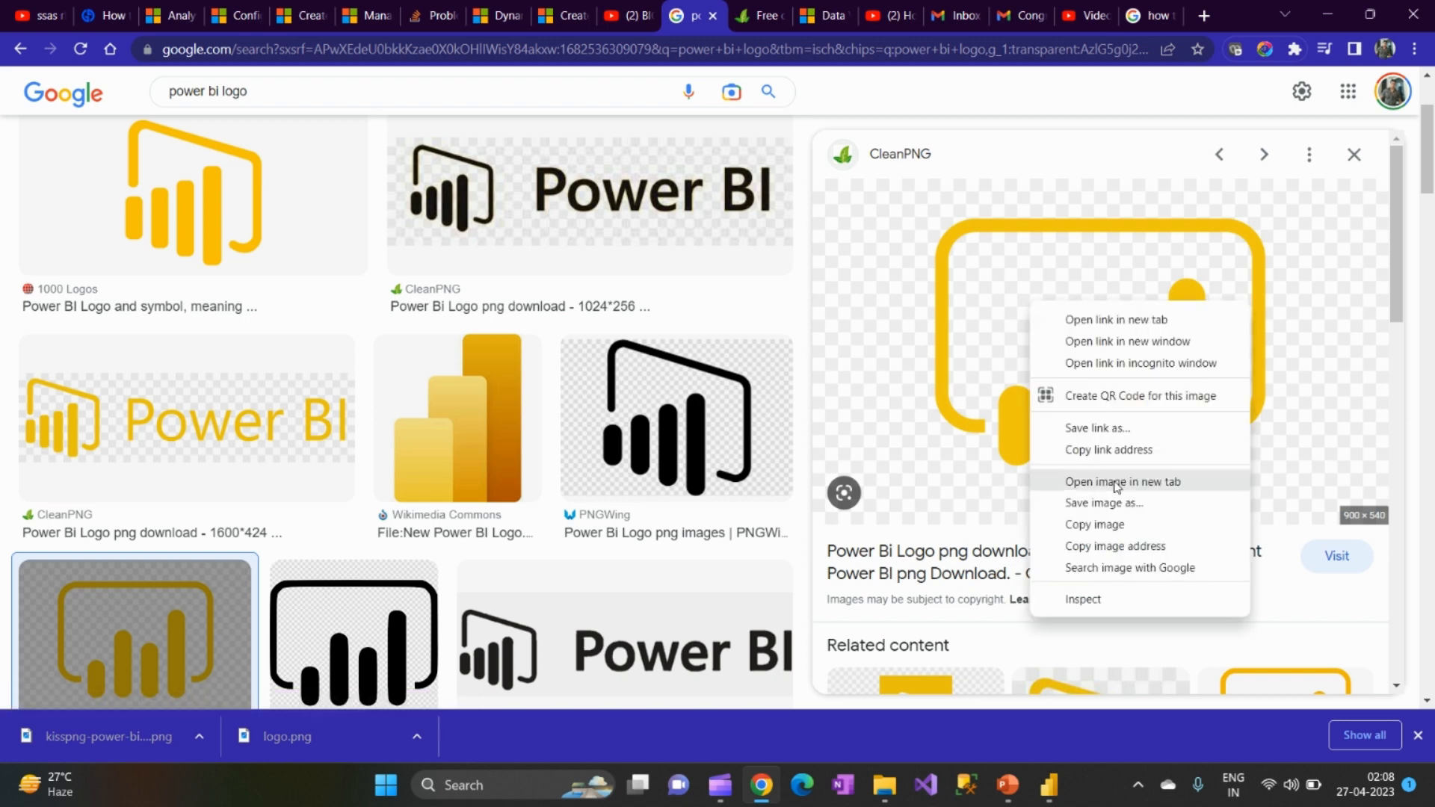
left_click(1096, 525)
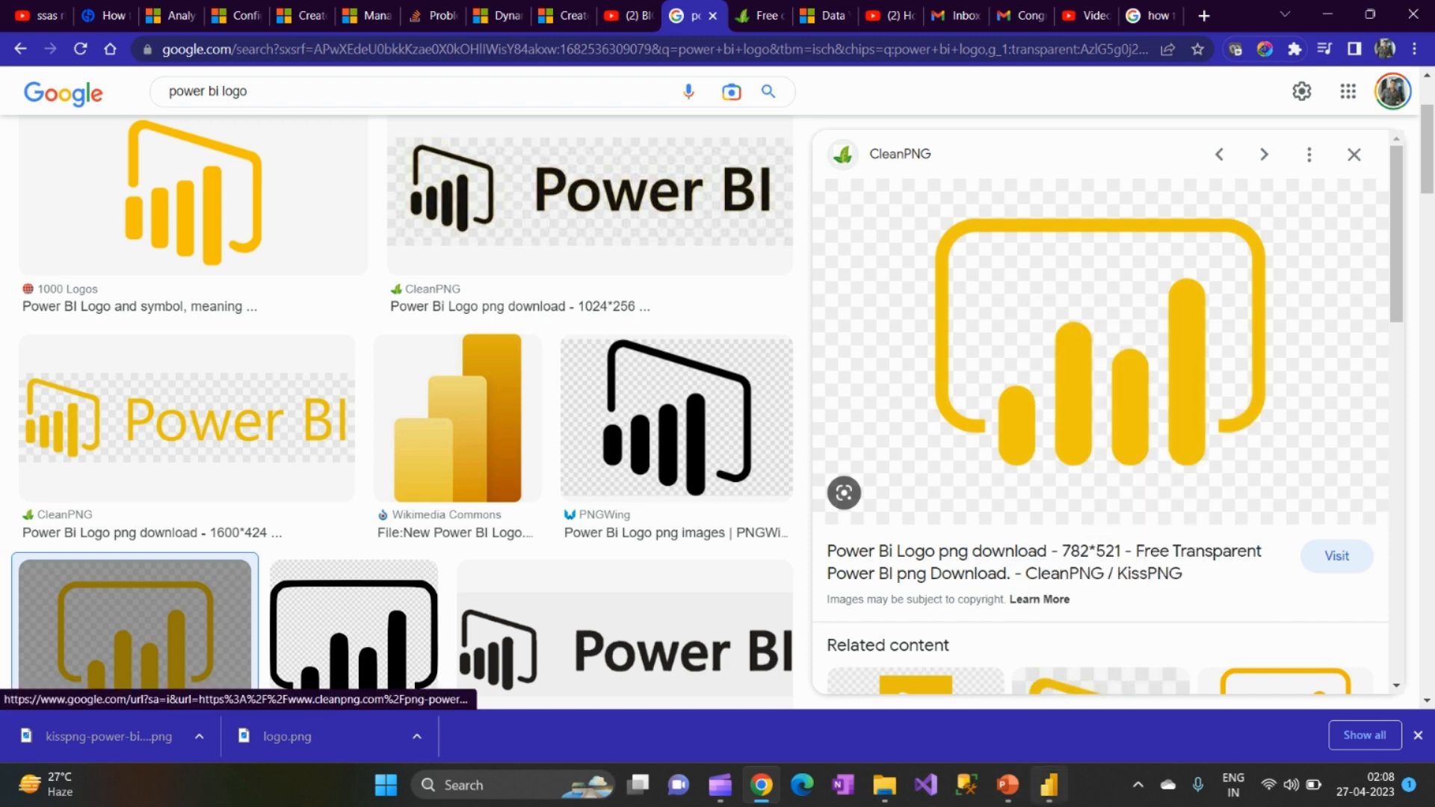
left_click(1049, 795)
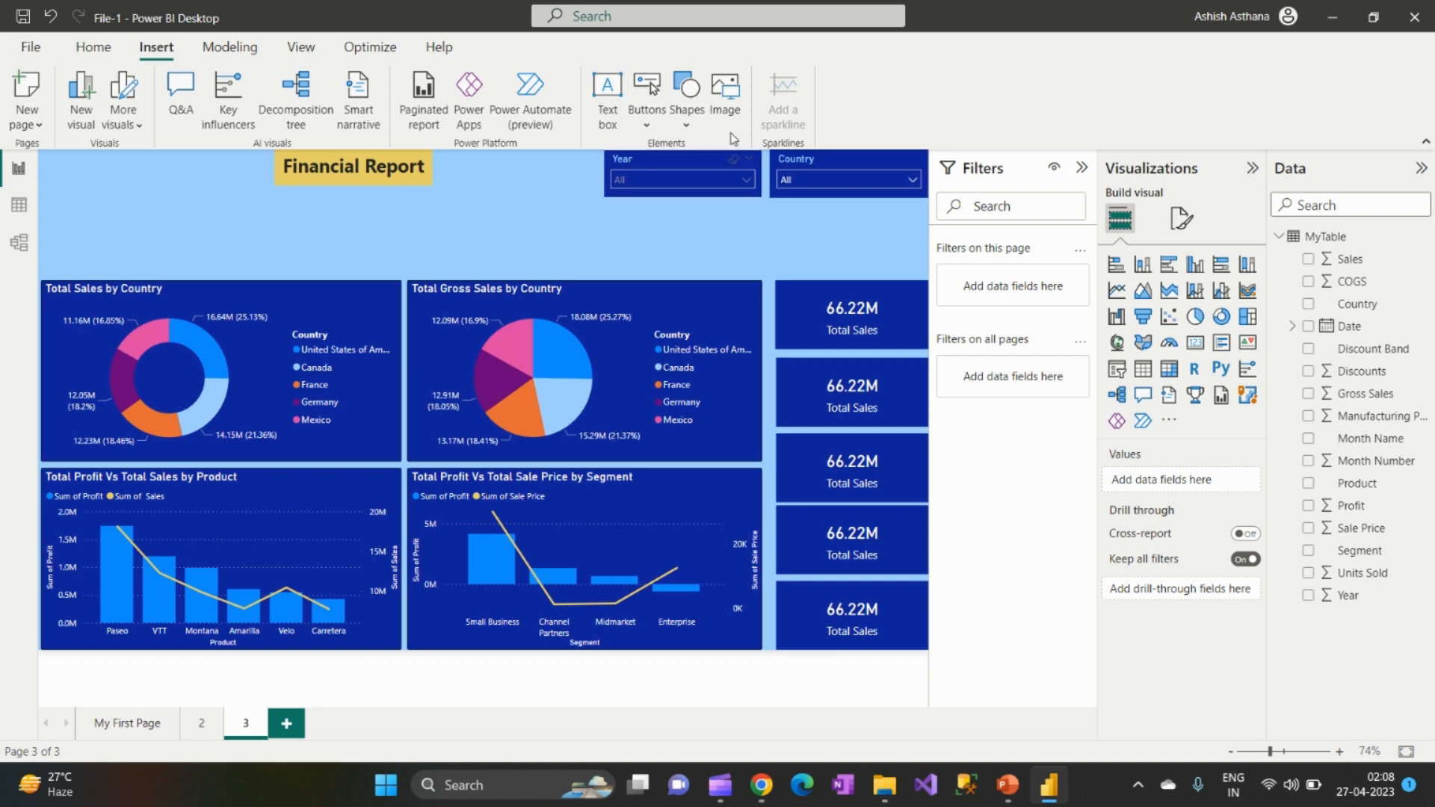
Step: Check the logo among Chrome's image results and insert the downloaded kisspng-power-bi-business-intelligence picture from Downloads onto page 3
left_click(725, 107)
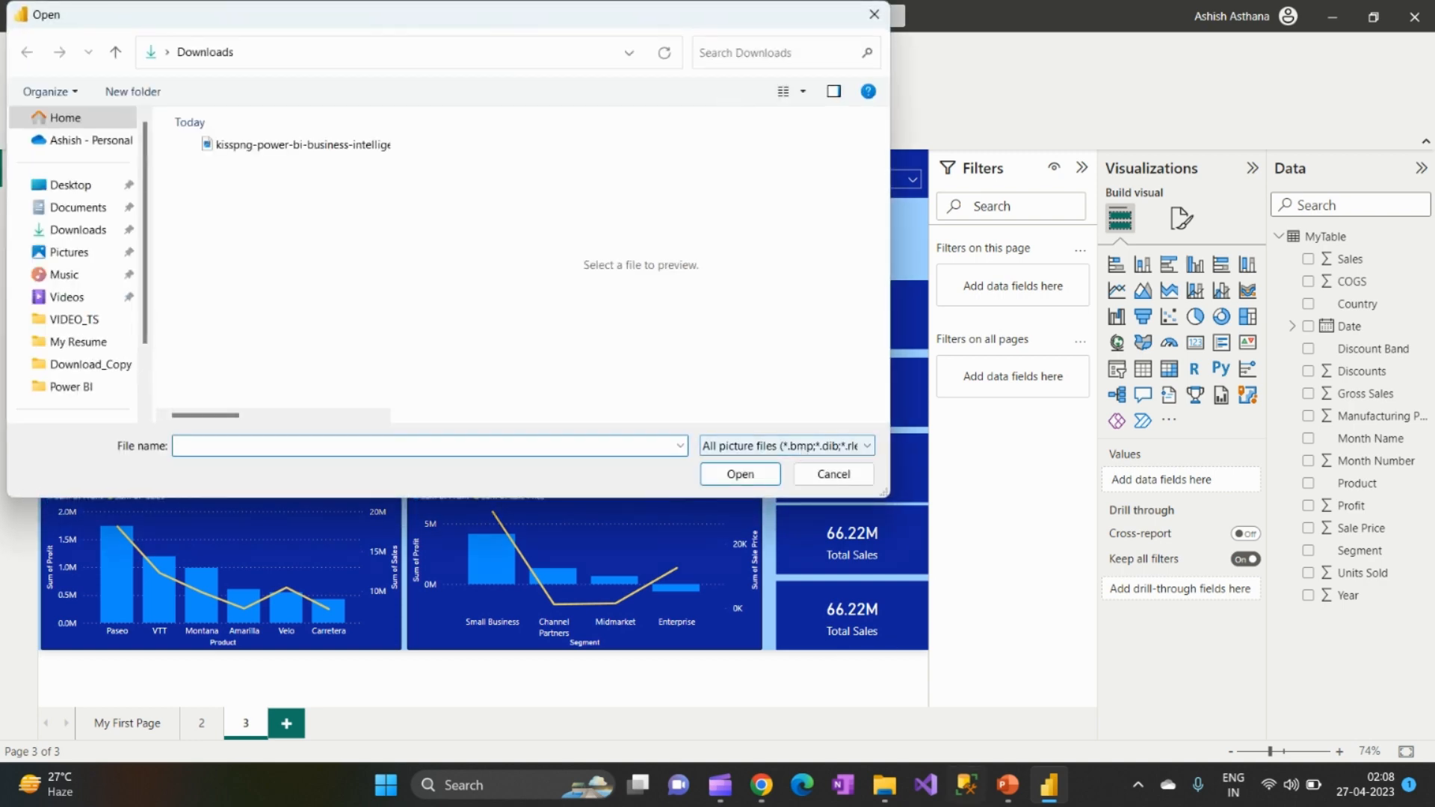
mouse_move(774, 787)
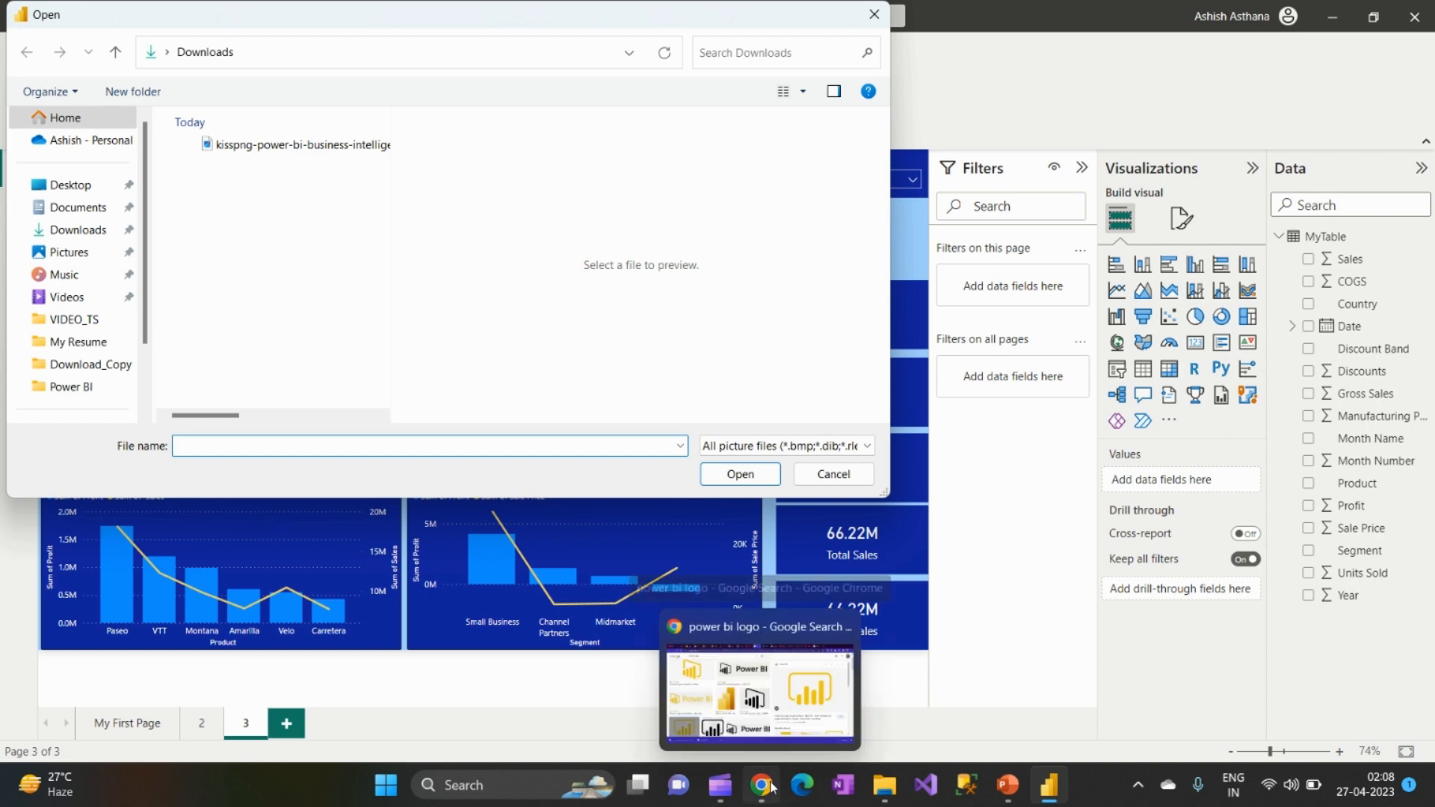
left_click(800, 673)
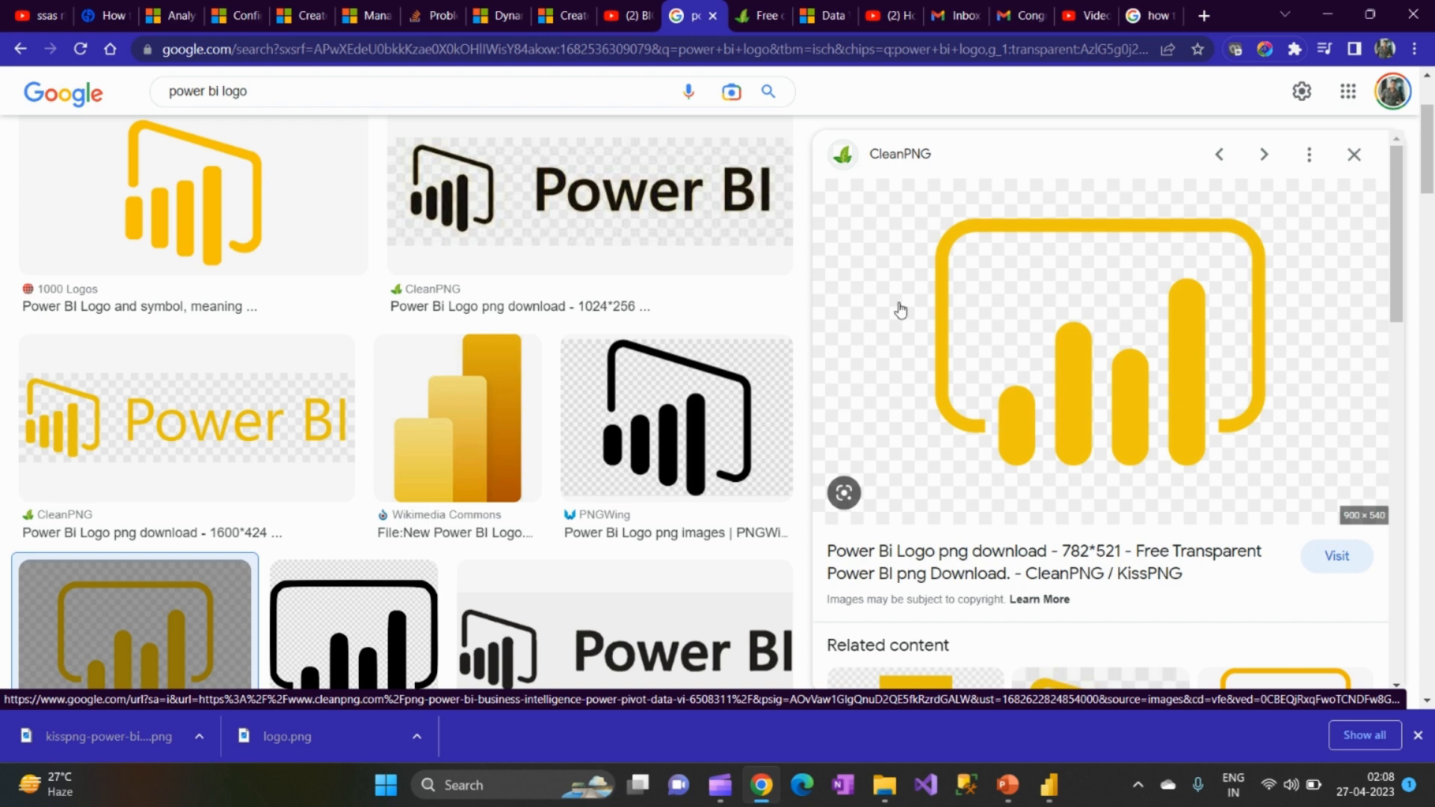
left_click(22, 49)
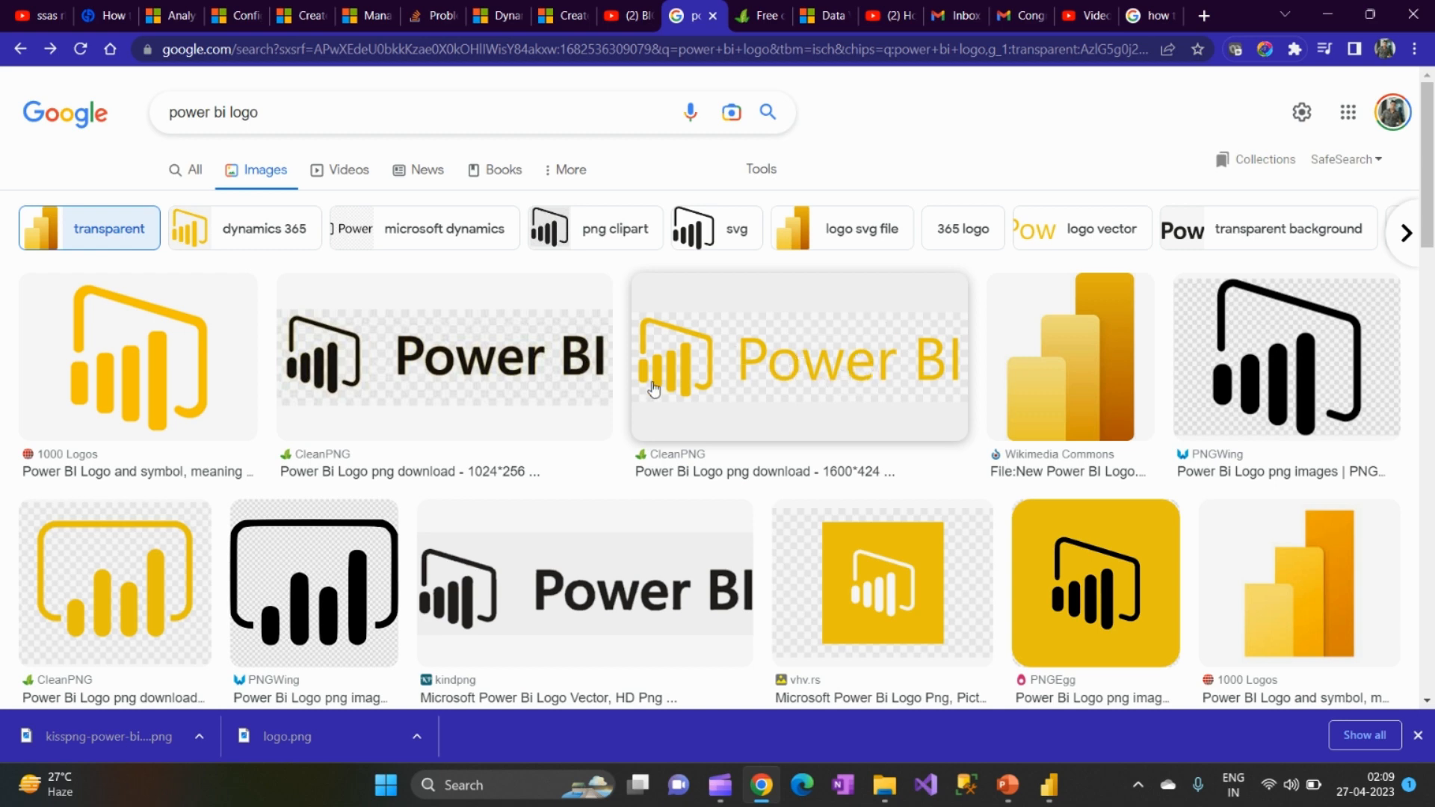
left_click(167, 578)
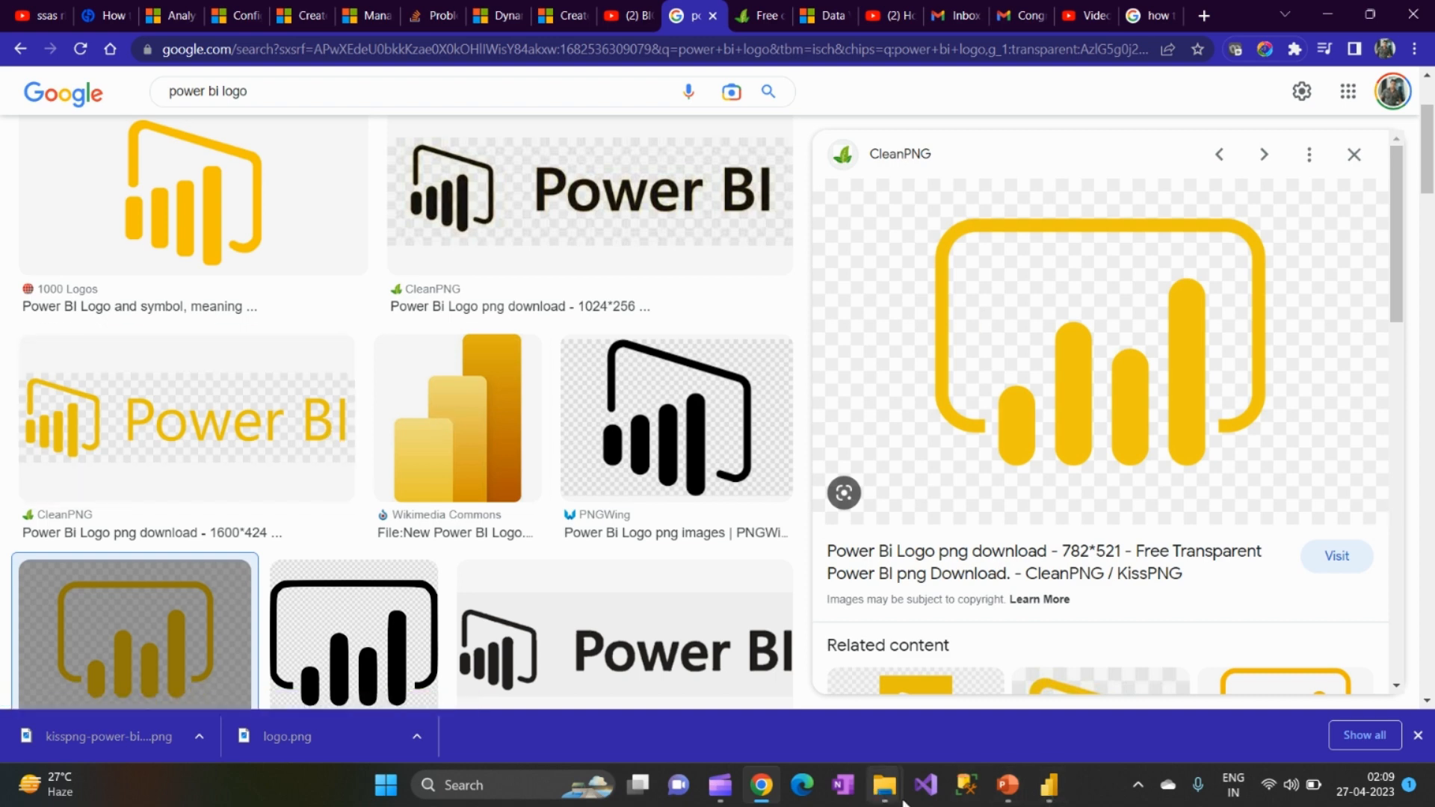
left_click(1056, 793)
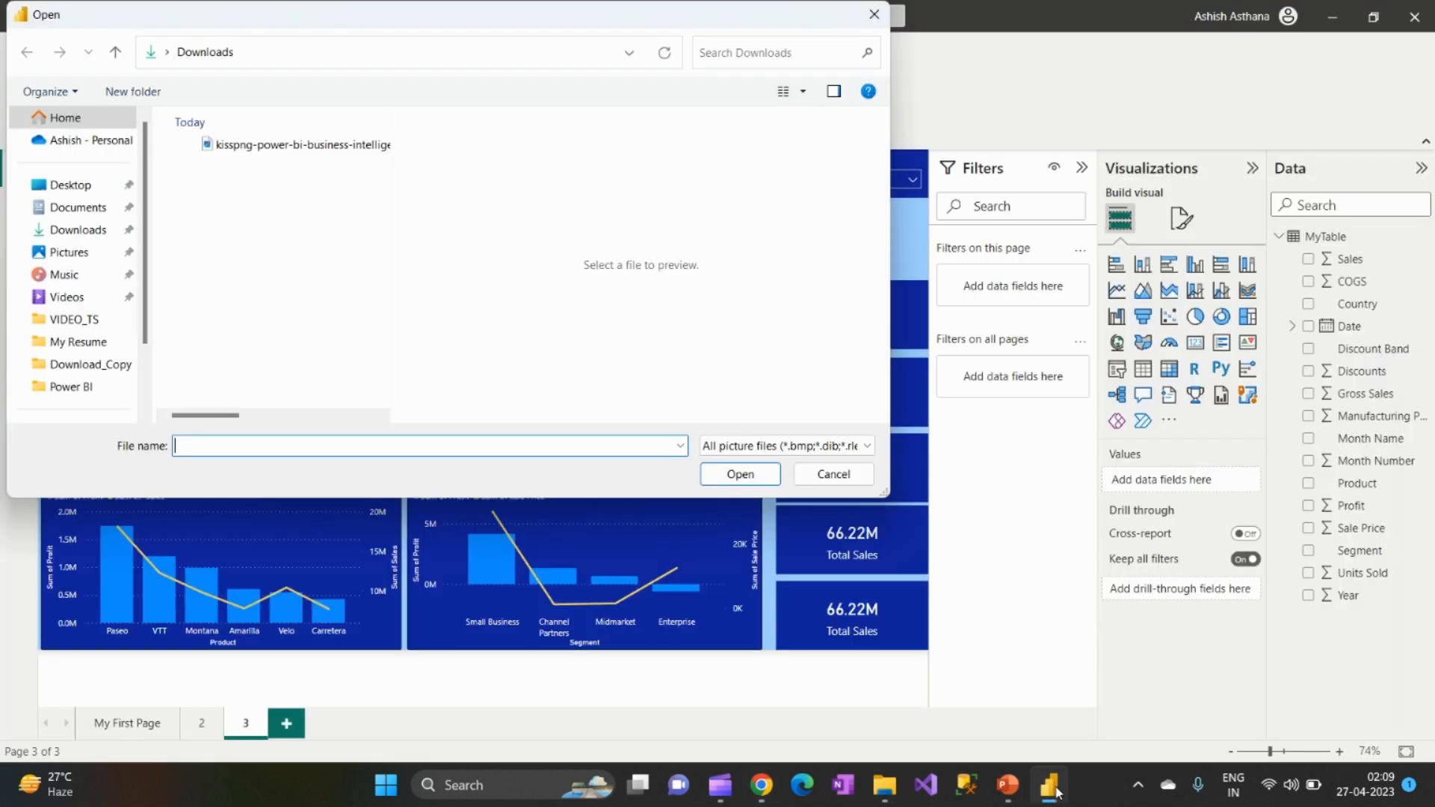
left_click(292, 146)
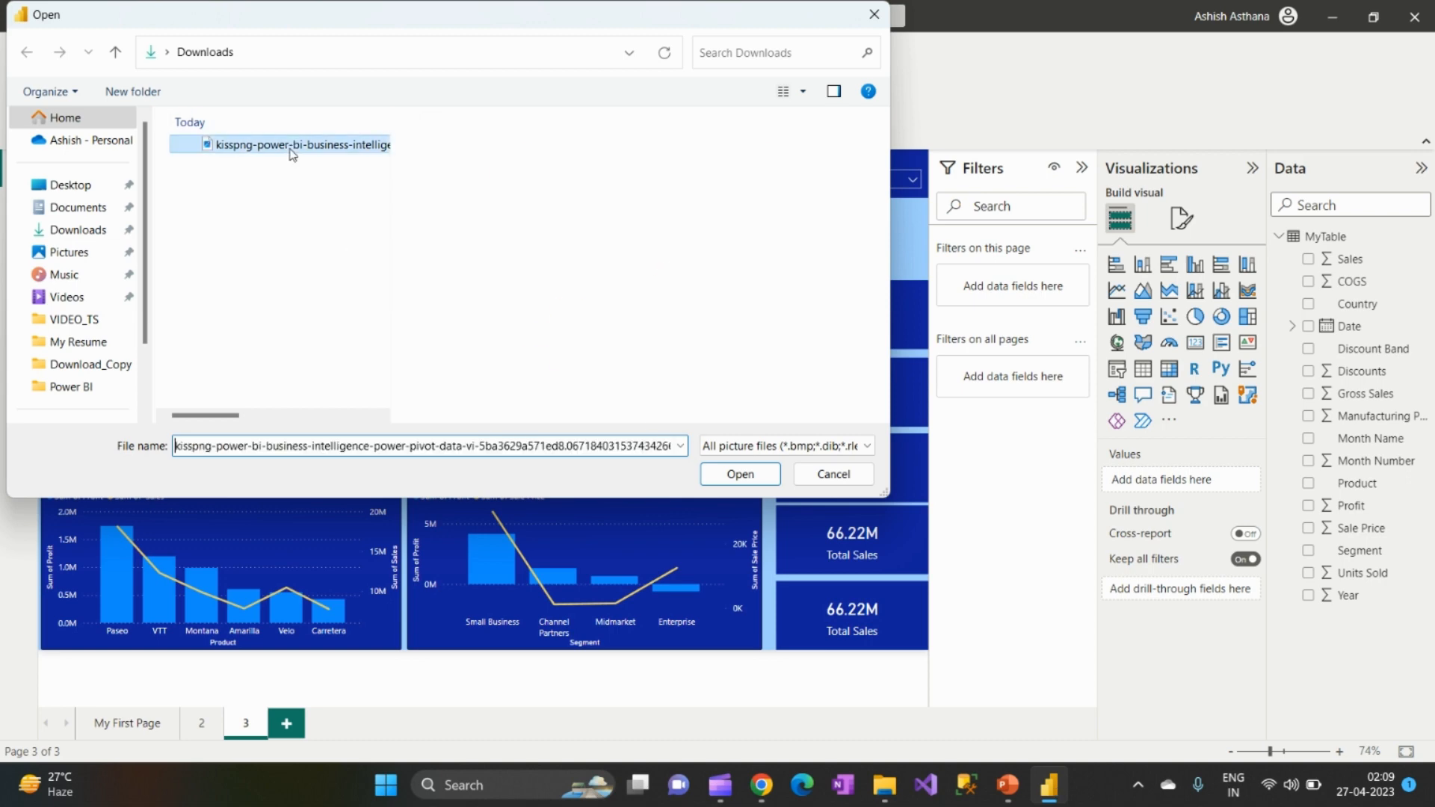
left_click(740, 474)
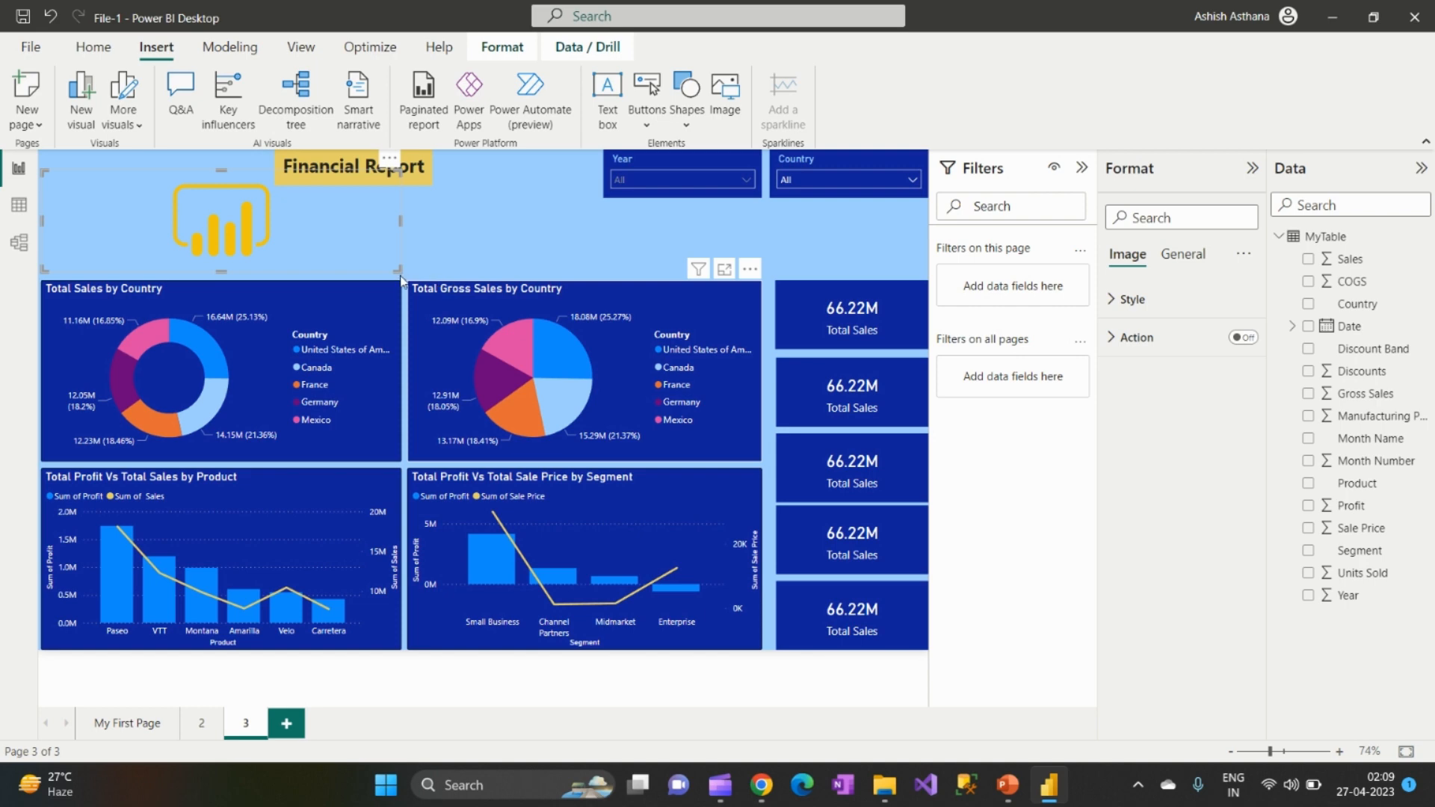
Step: Shrink the Power BI logo and place it in the upper-left corner of page 3, beside the Financial Report title
left_click_drag(396, 269, 265, 215)
left_click(158, 175)
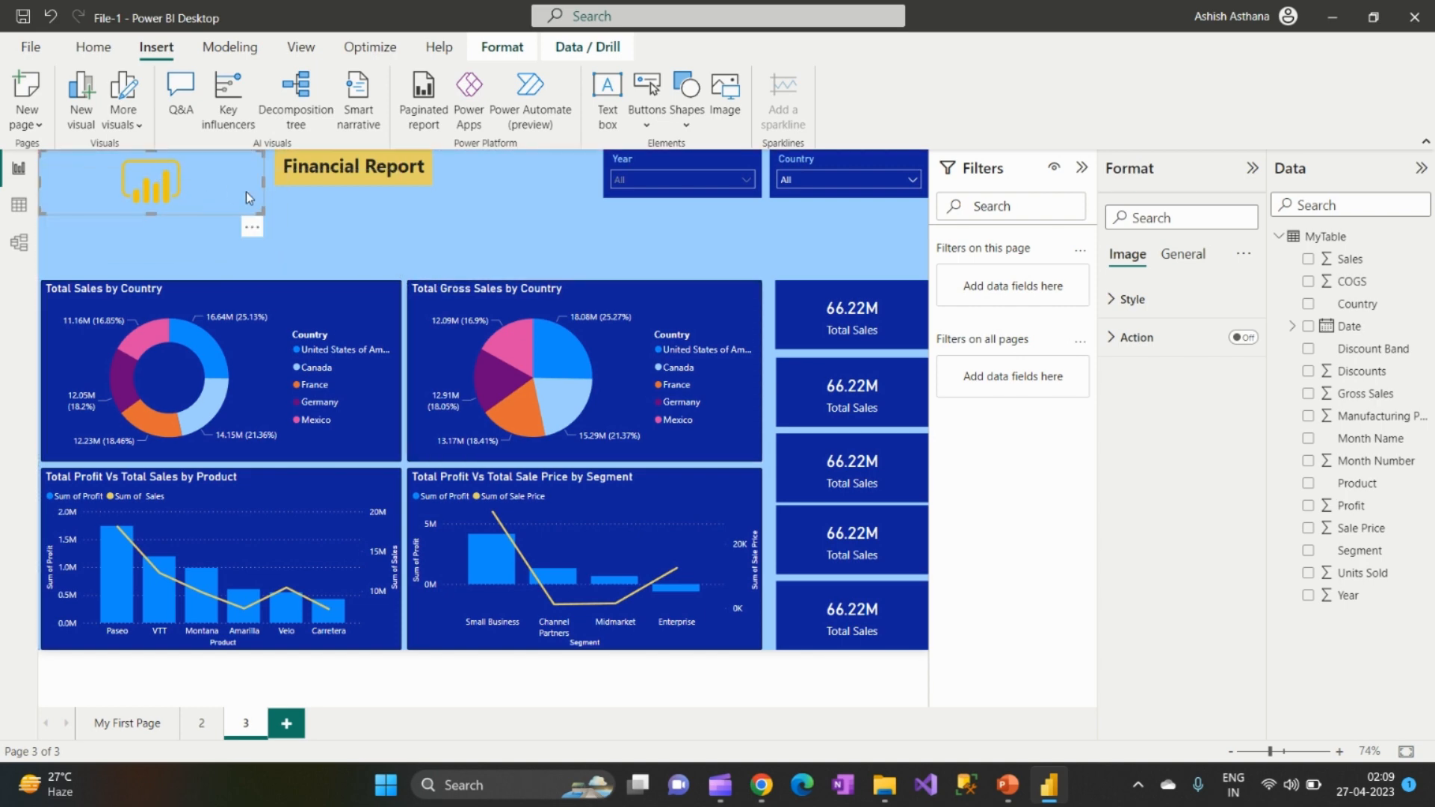
left_click_drag(264, 208, 172, 255)
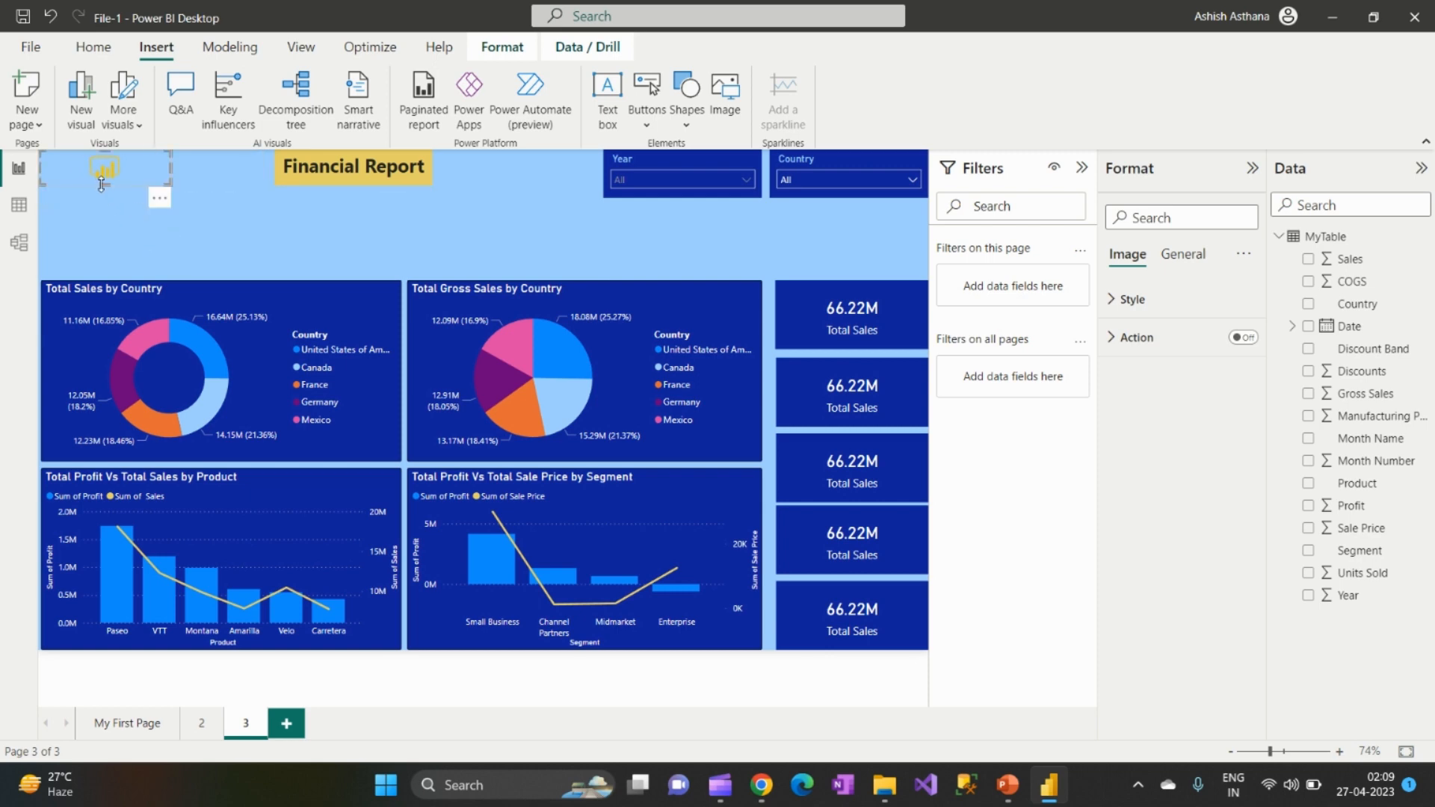
left_click_drag(100, 186, 100, 208)
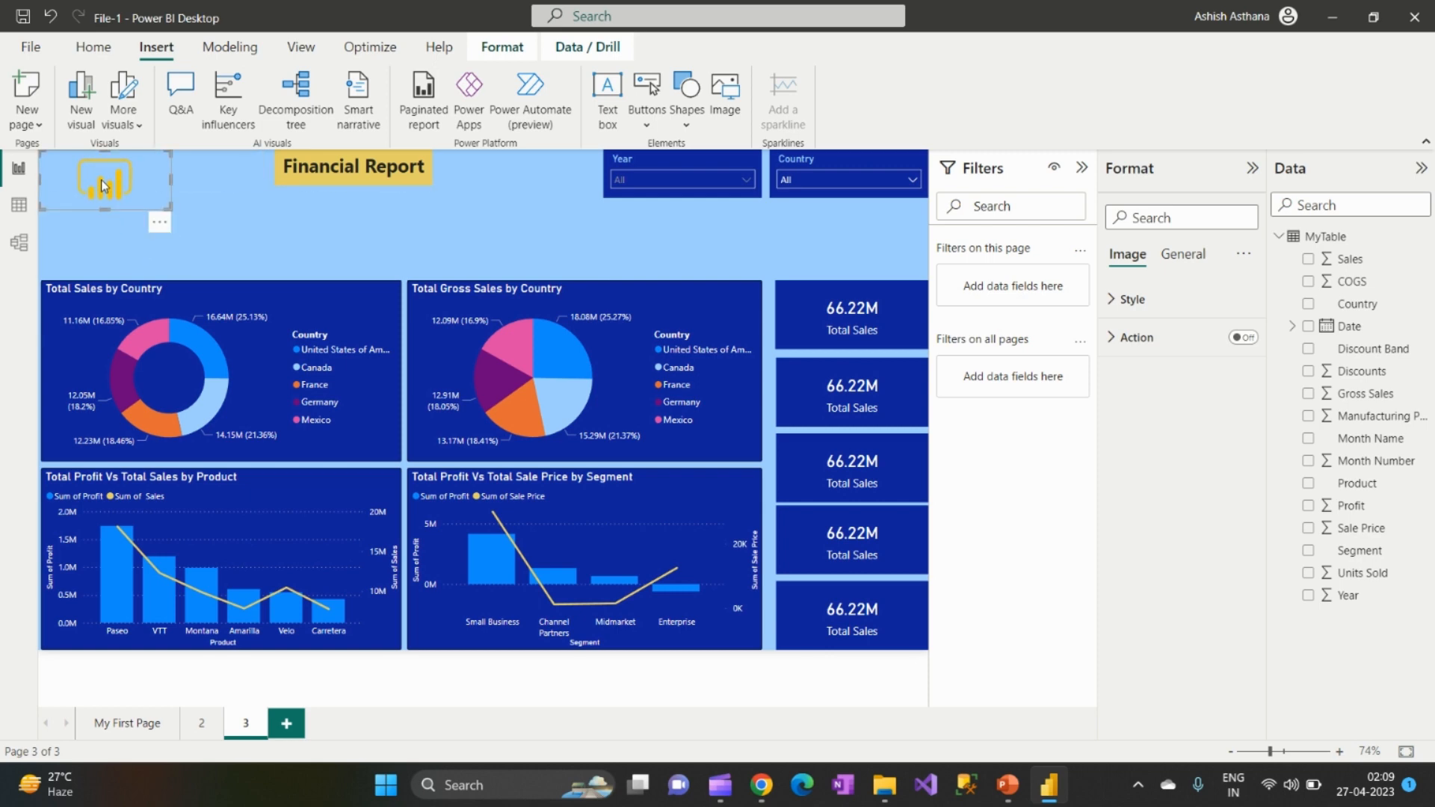
left_click(380, 217)
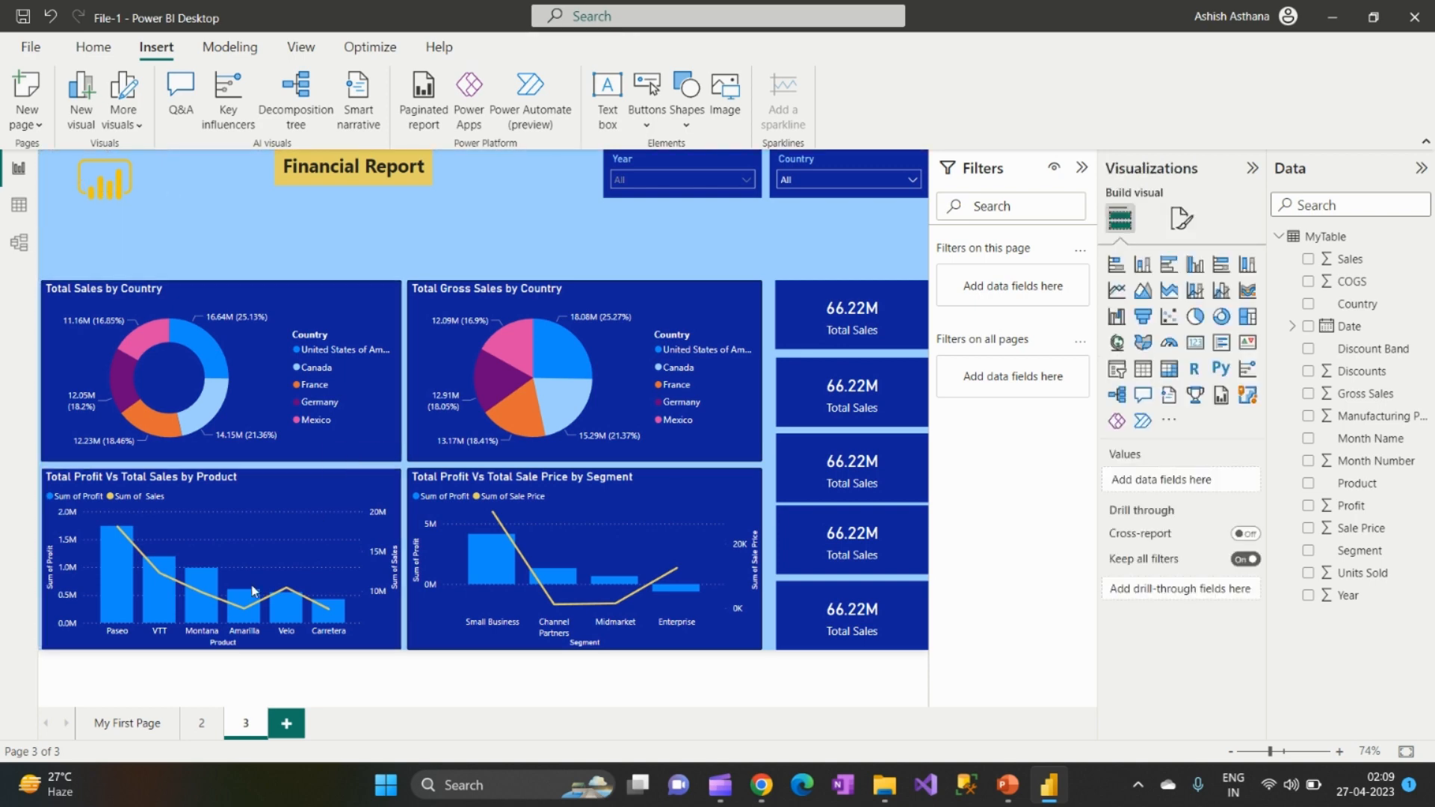
Step: Insert a rectangle shape on page 3 and send it to the back behind the title, logo and slicers
left_click(688, 101)
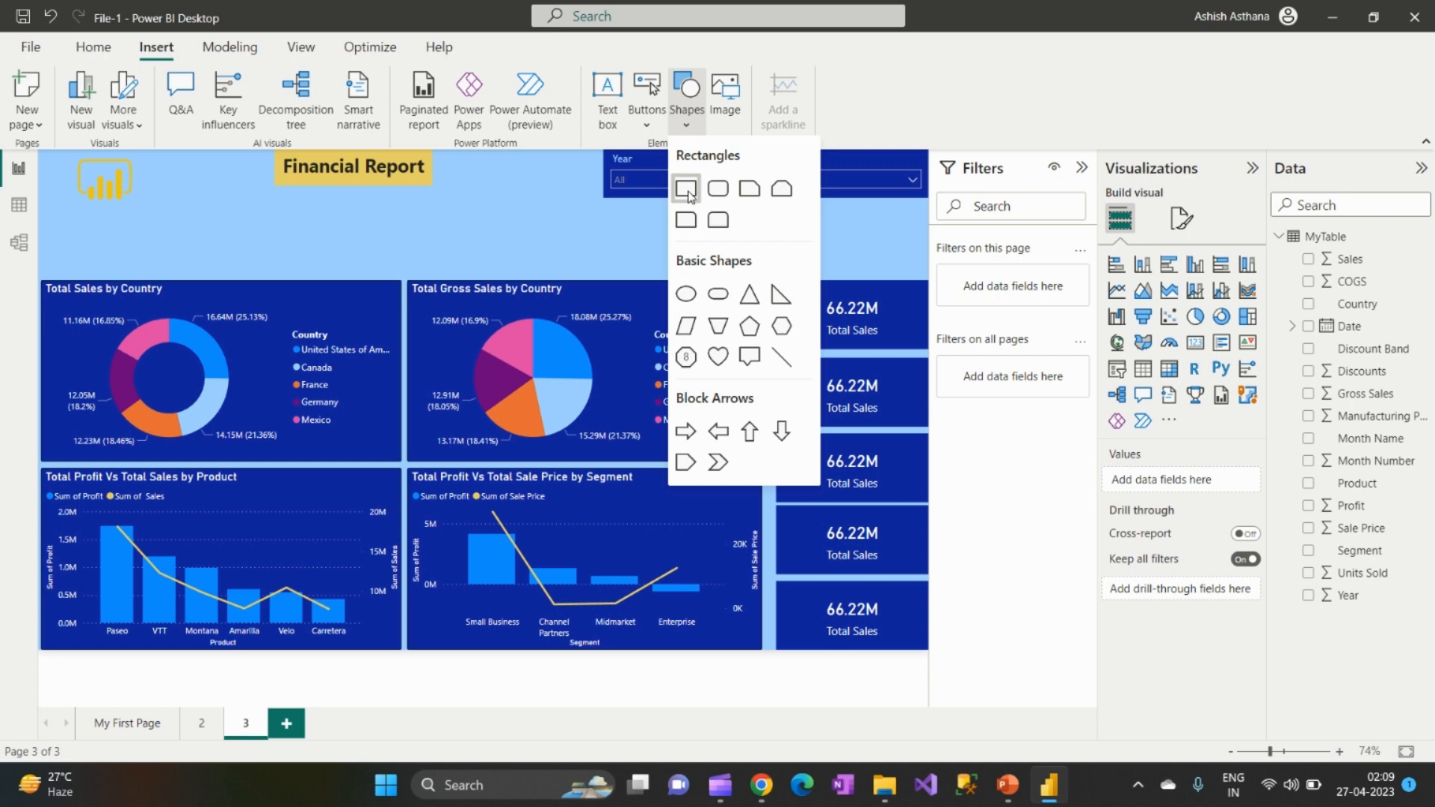
left_click(687, 191)
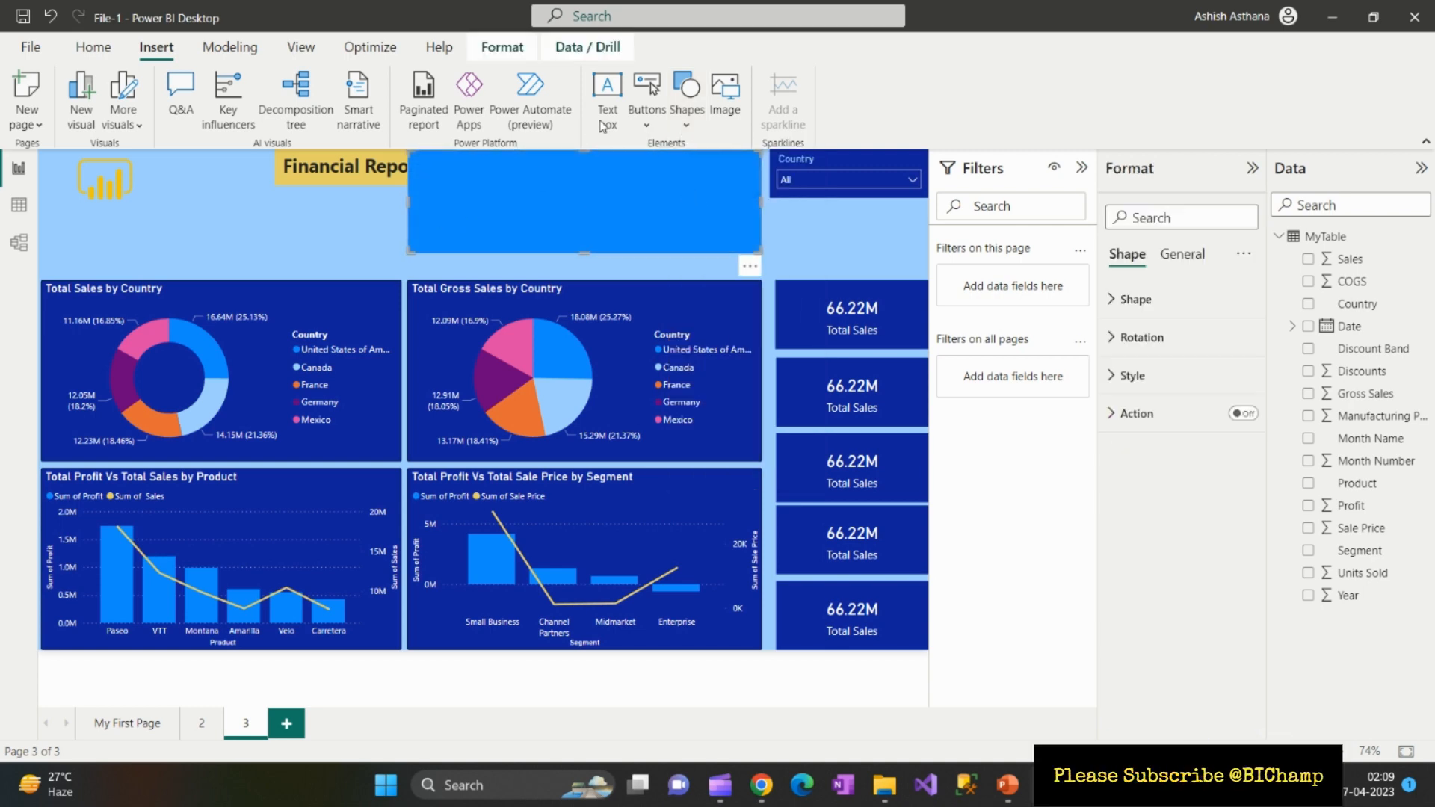
left_click(504, 48)
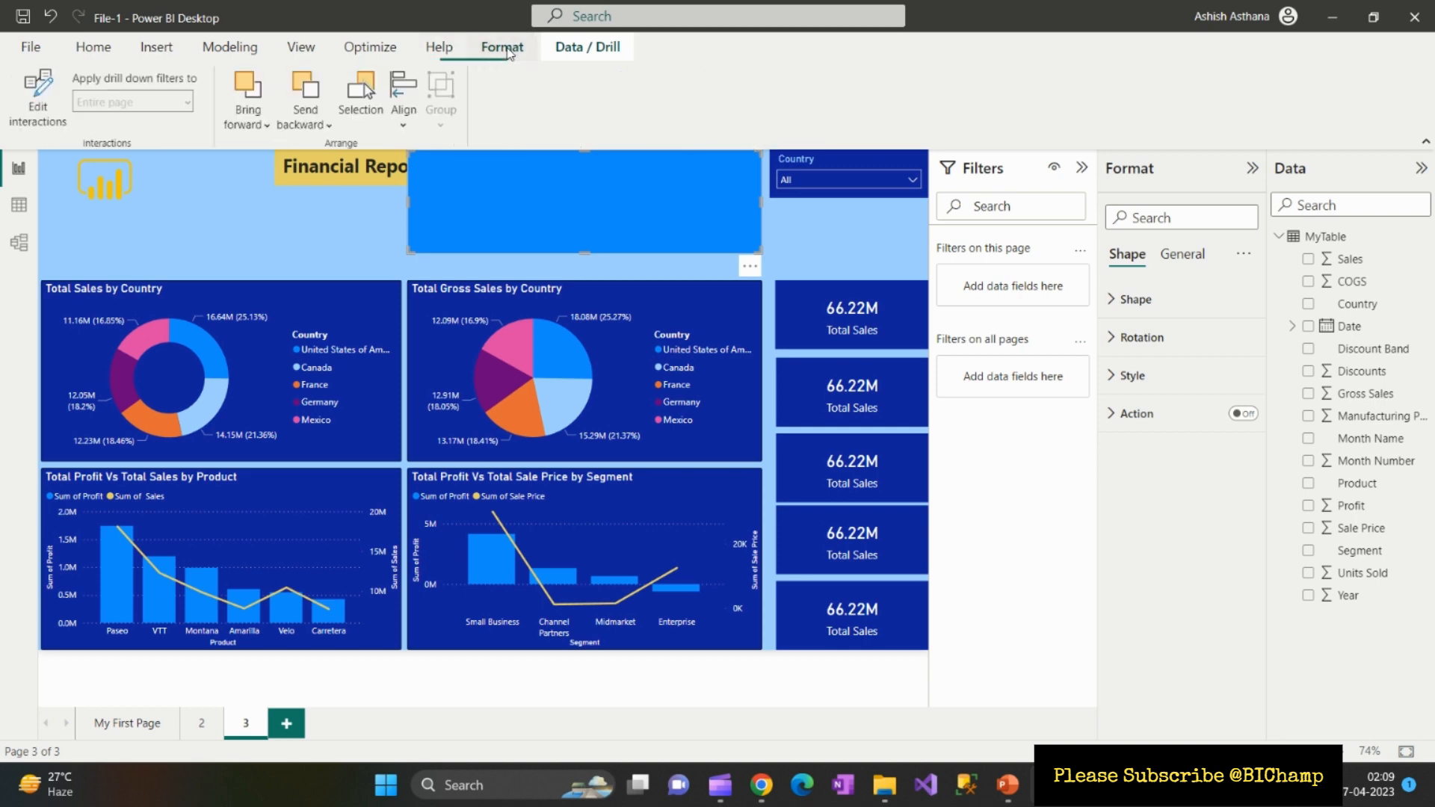
left_click(261, 127)
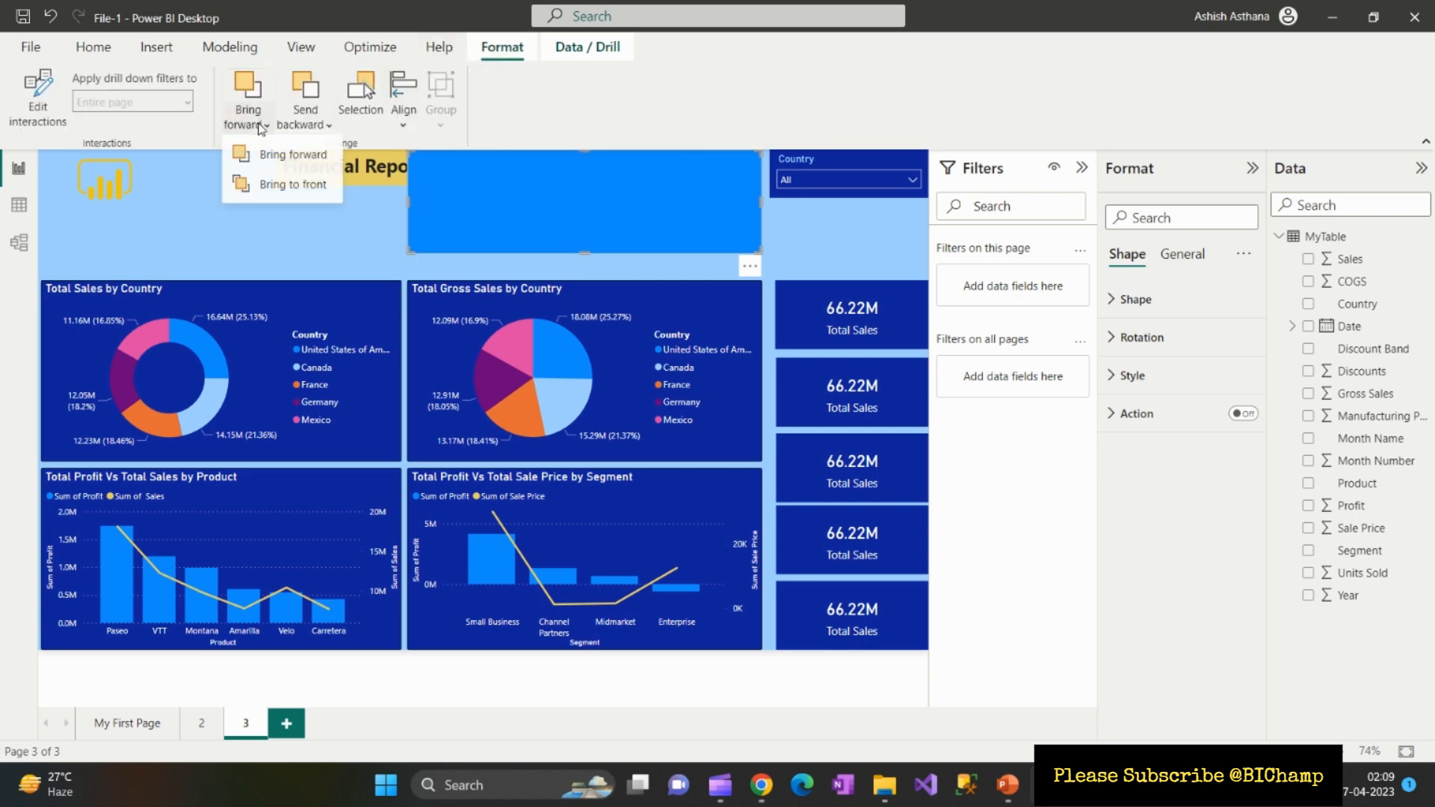
left_click(306, 118)
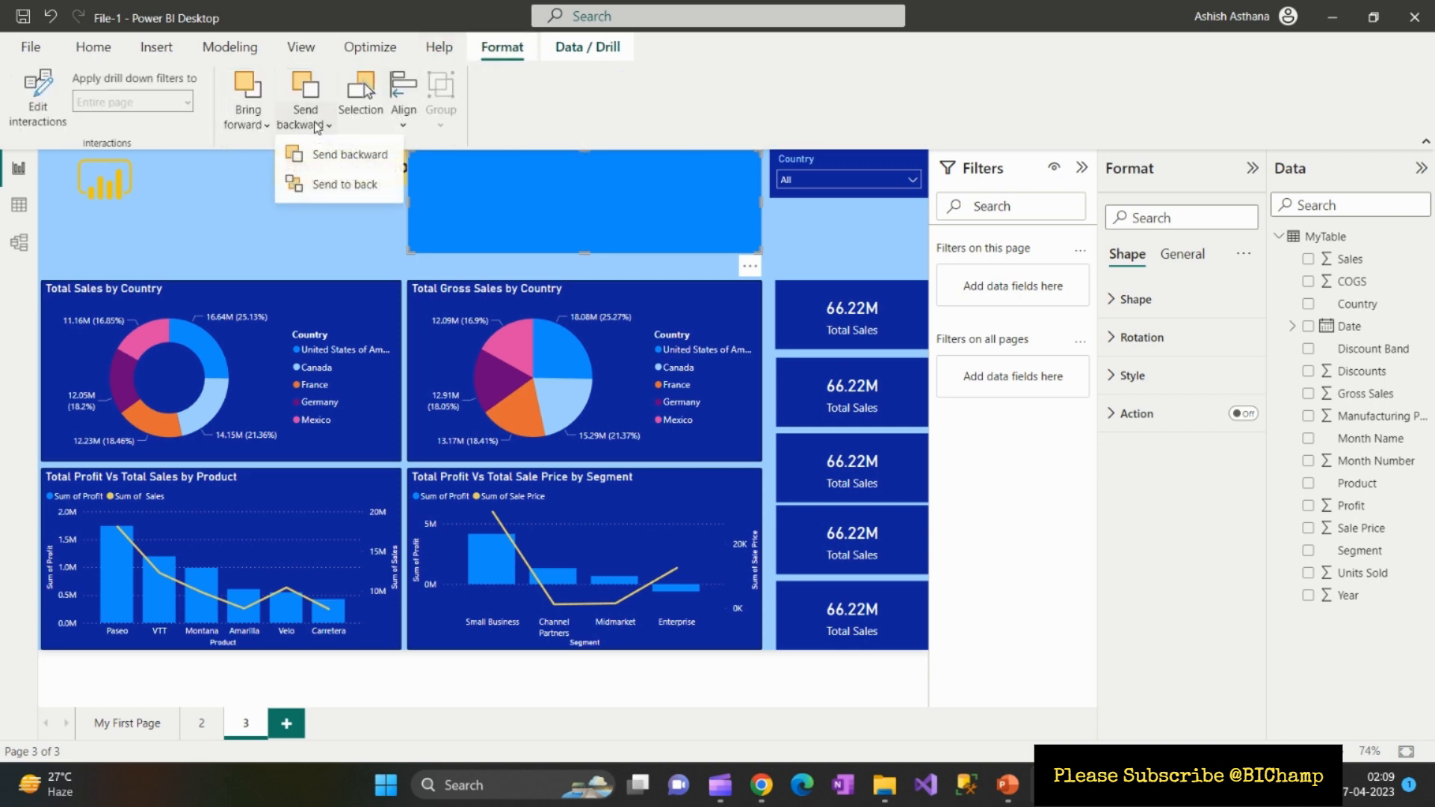
left_click(365, 187)
Step: Move the rectangle to the page's upper-left corner, stretch it across the full page width, and shorten it into a header band
left_click_drag(486, 207, 109, 164)
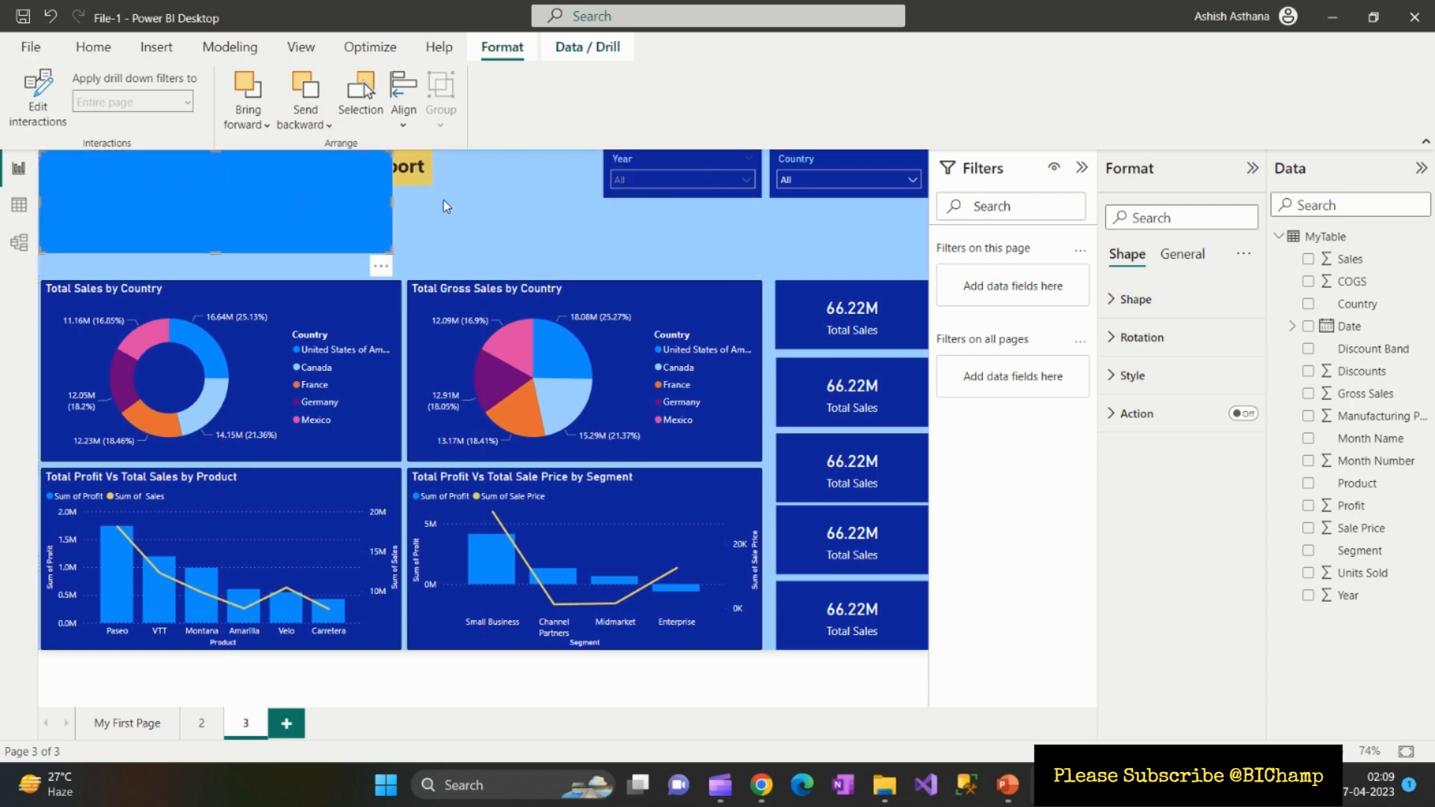
left_click(443, 199)
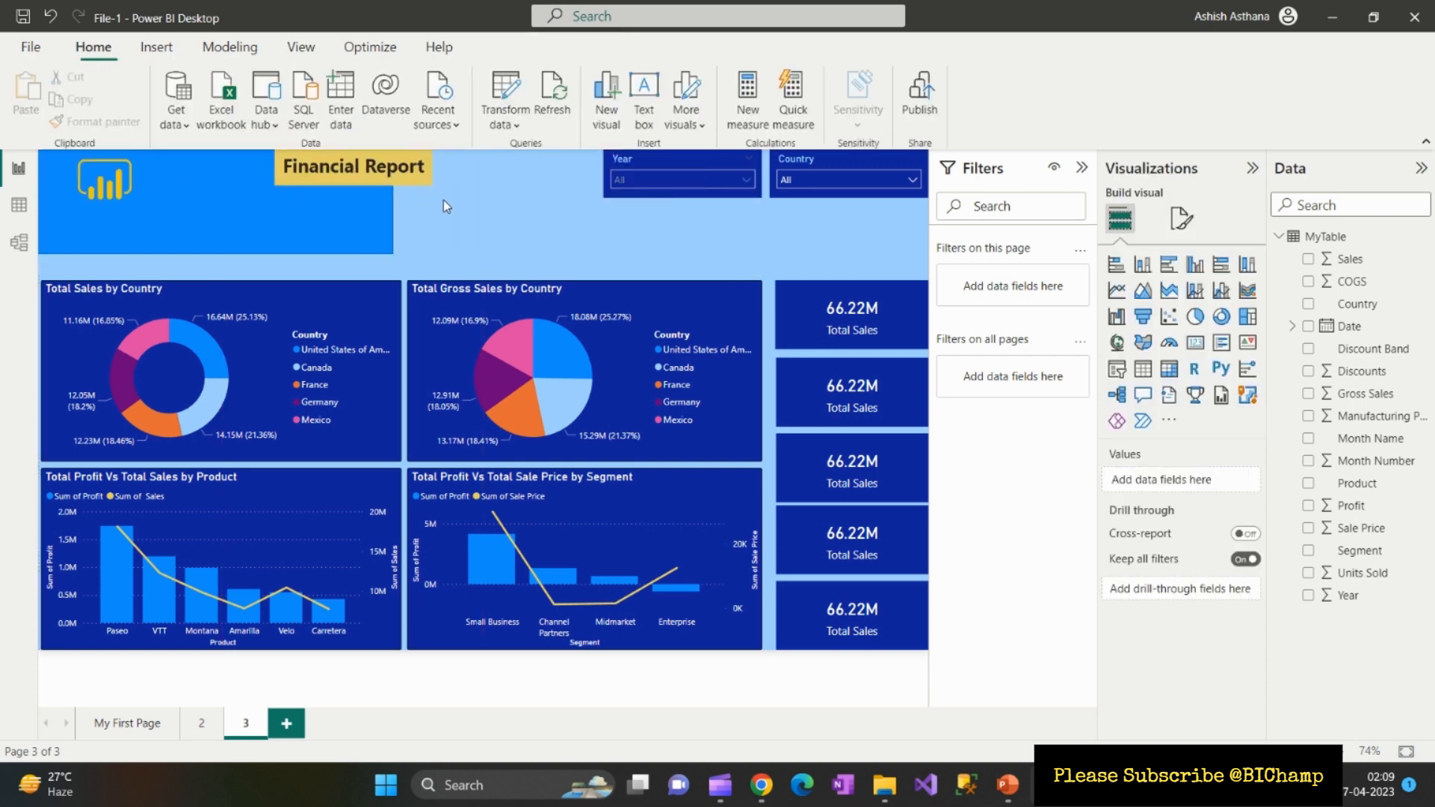
left_click(275, 219)
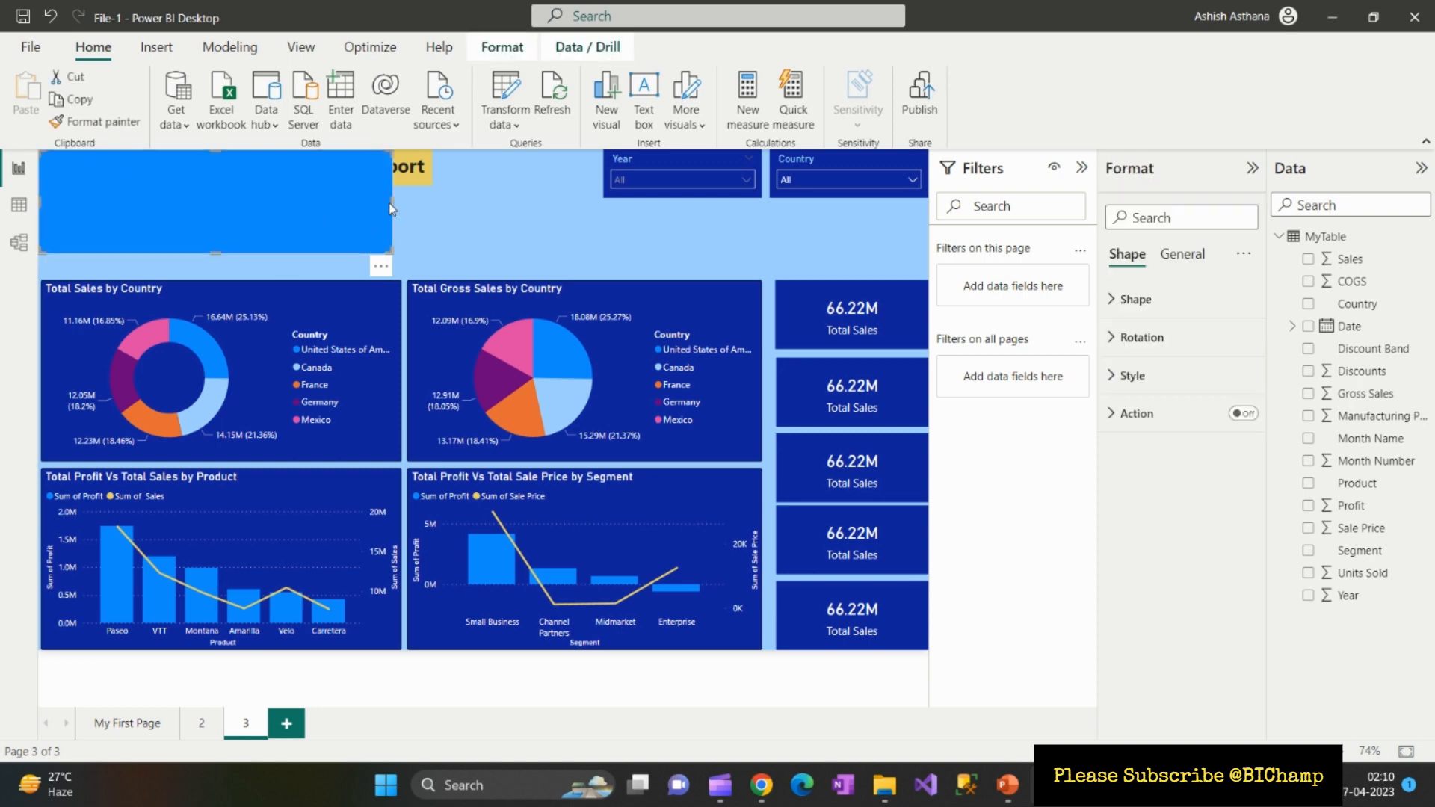
left_click_drag(392, 202, 928, 228)
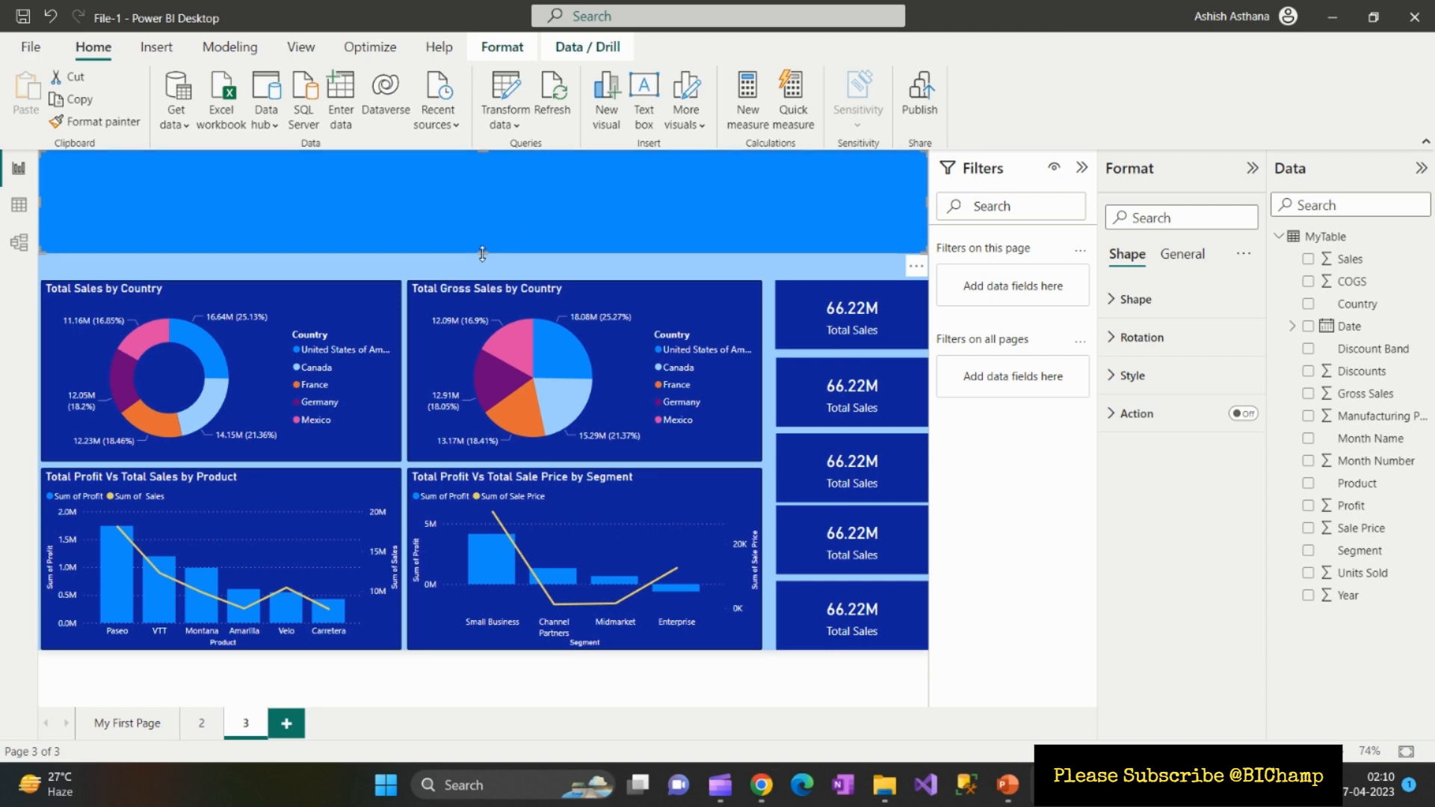
left_click_drag(483, 253, 482, 210)
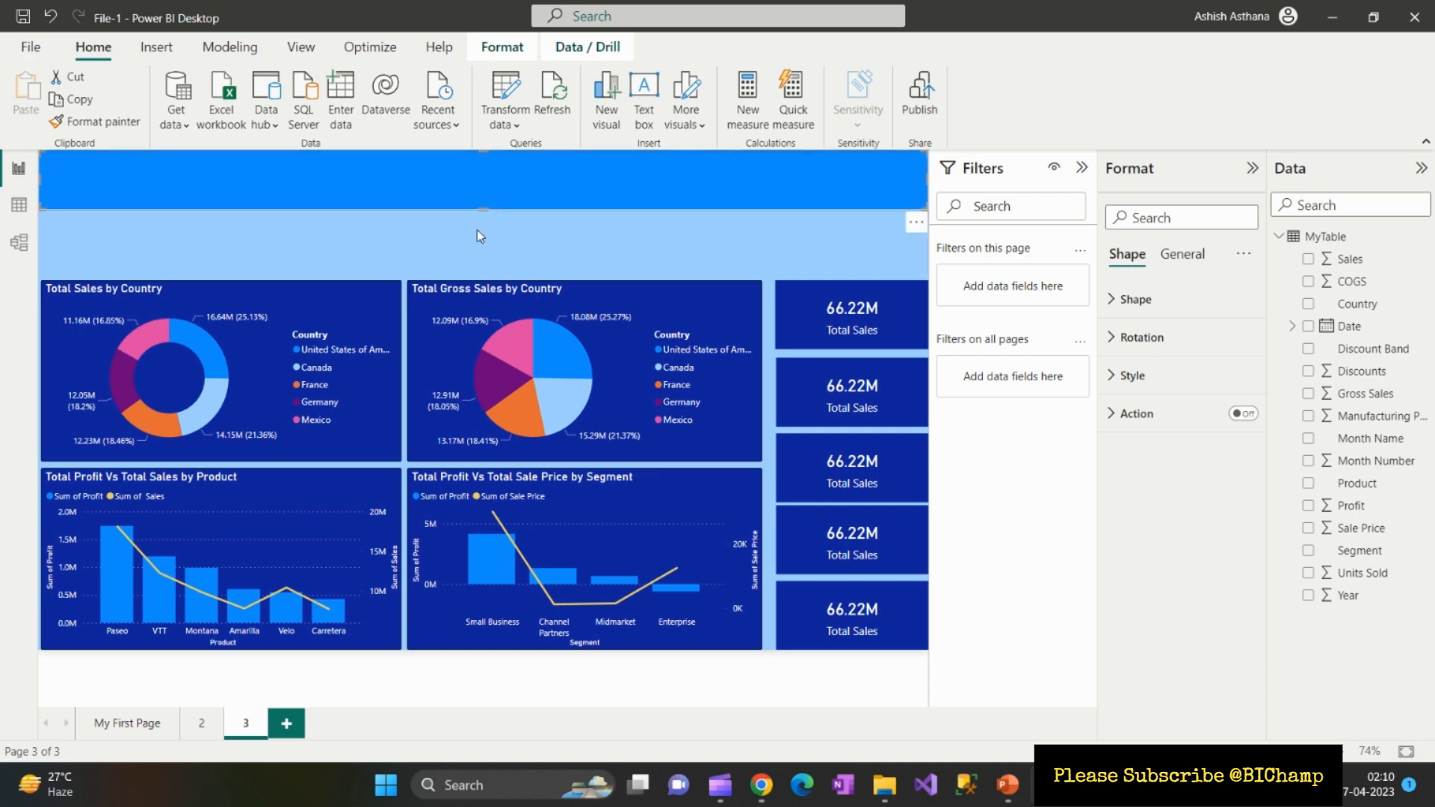
left_click(477, 230)
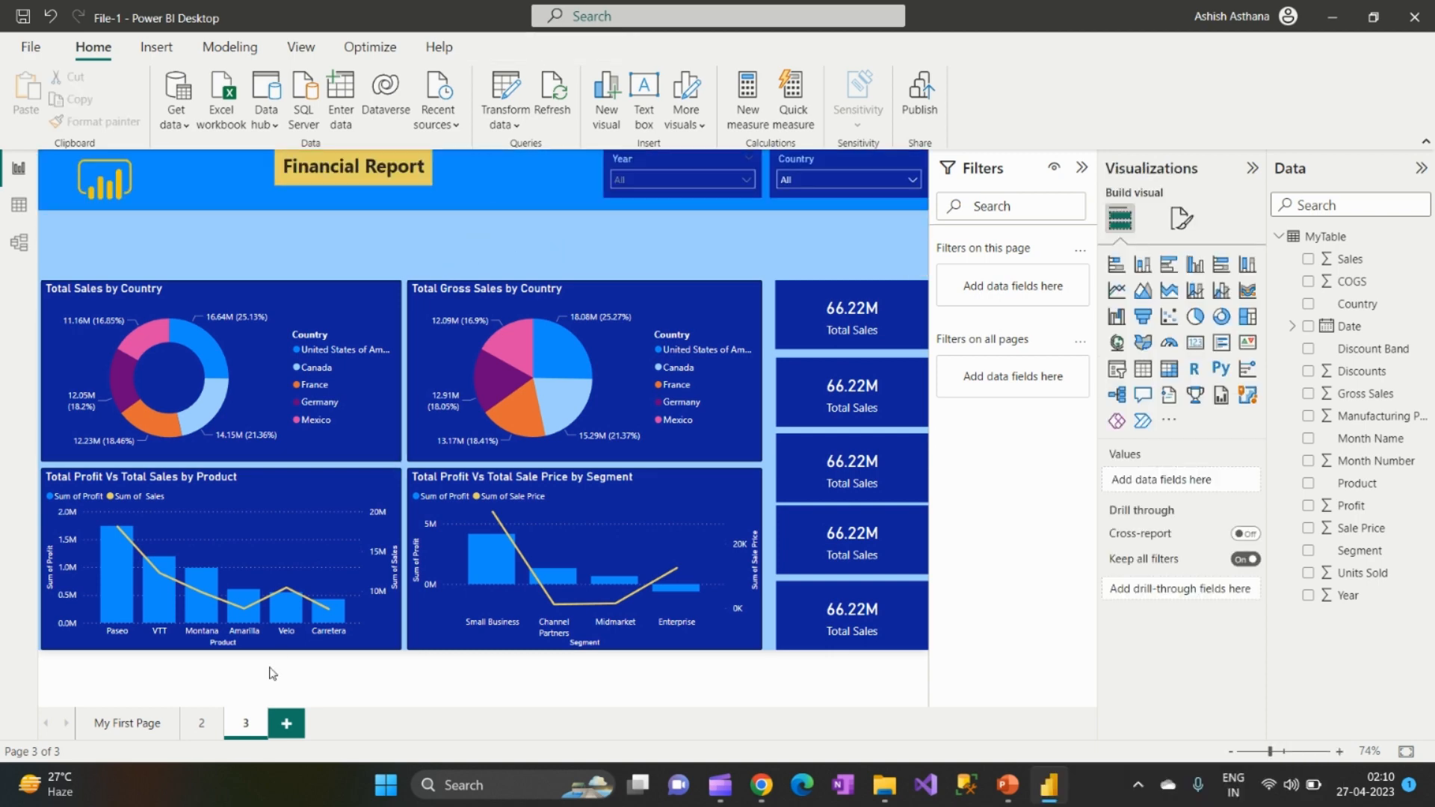
Step: Compare with page 2, then move page 3's Financial Report text box closer to the logo and stretch it to the header band's height
left_click(200, 725)
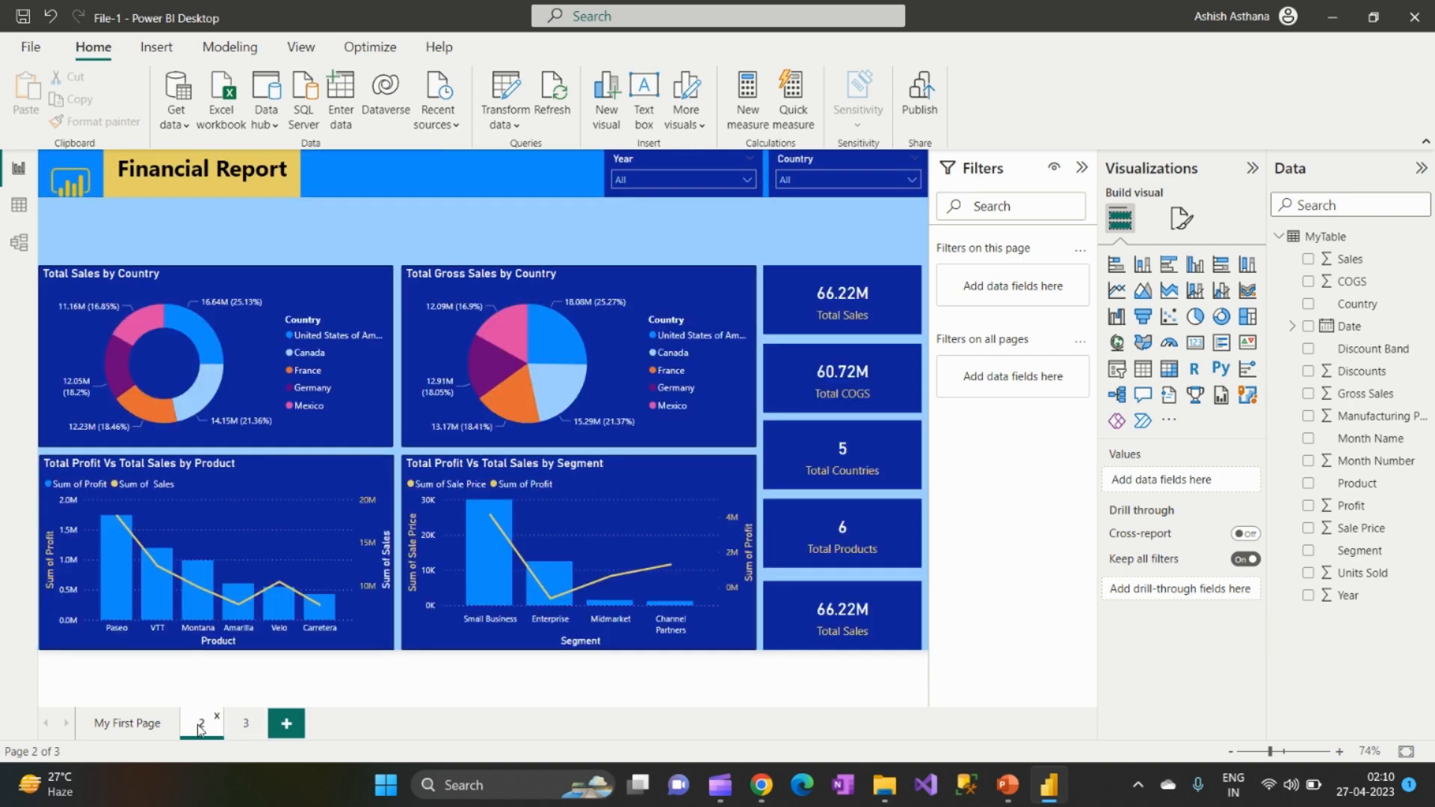
left_click(244, 726)
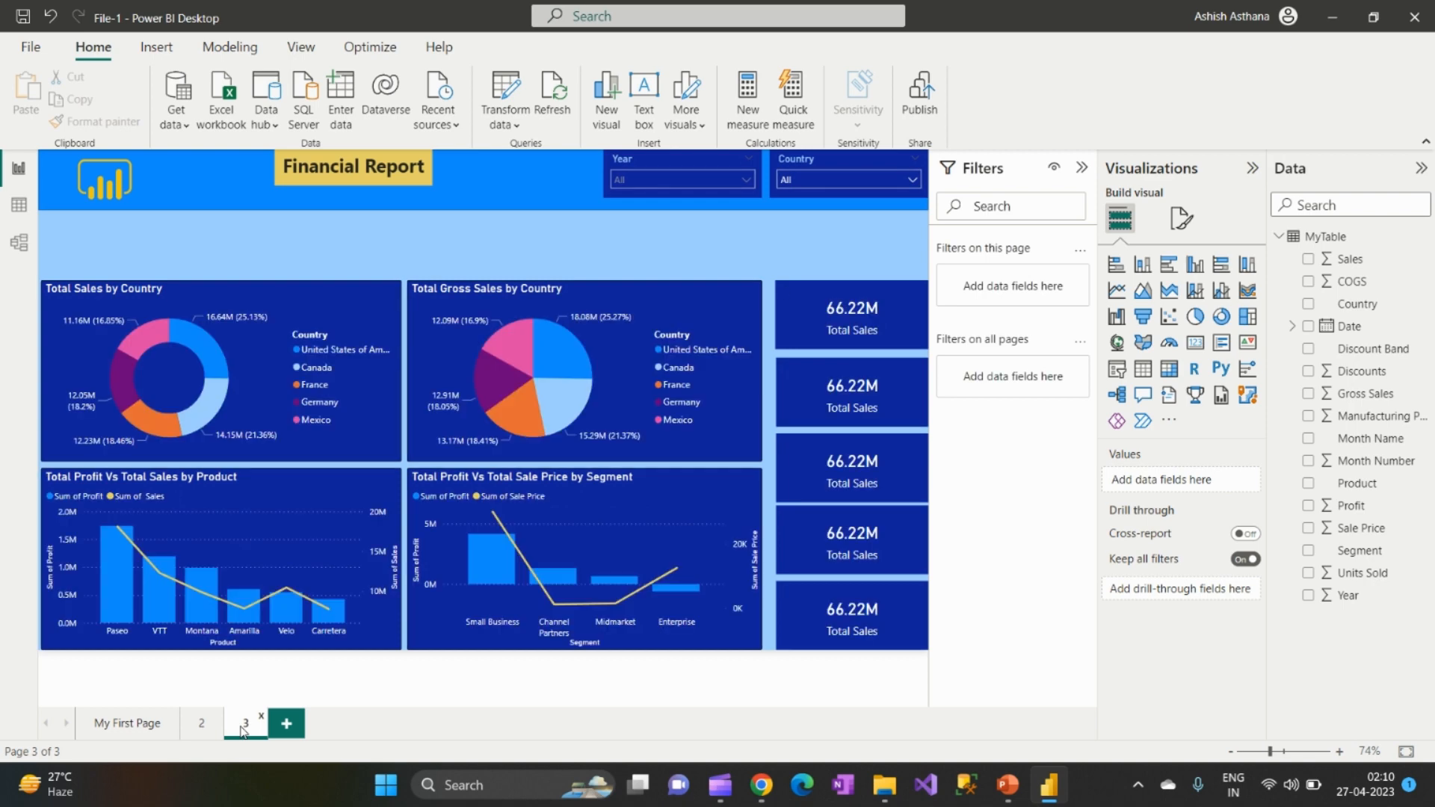
left_click(200, 727)
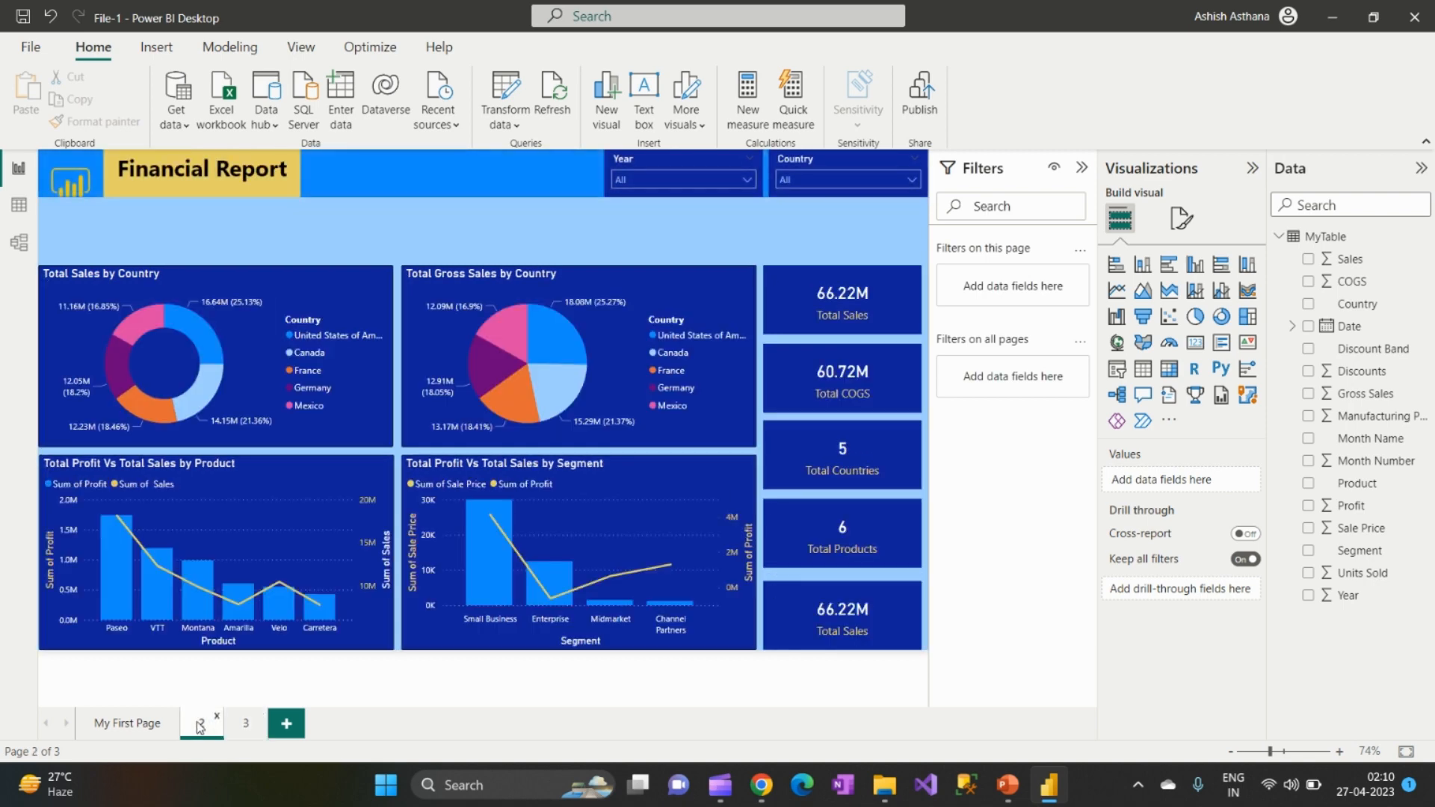
left_click(243, 729)
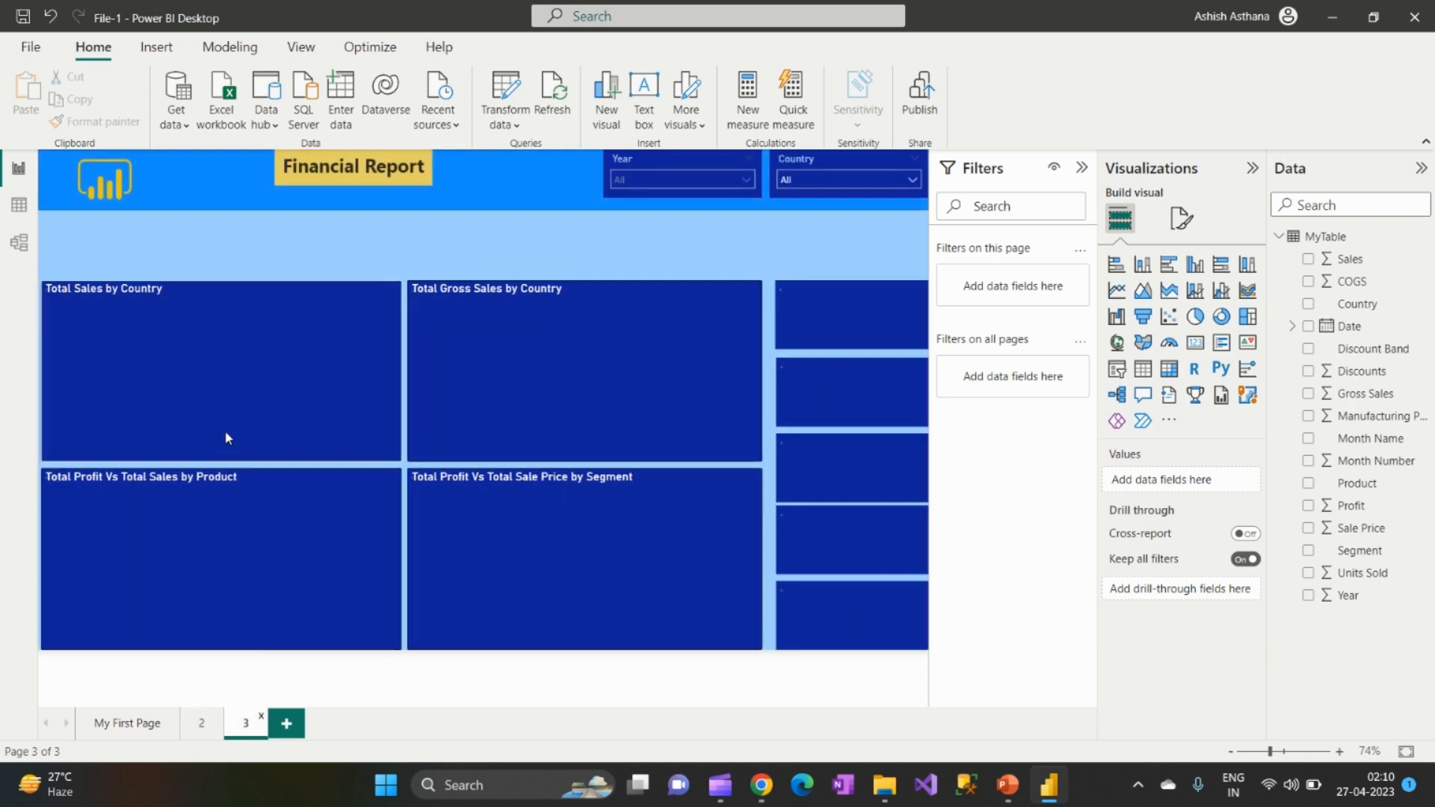
left_click(146, 186)
left_click(353, 179)
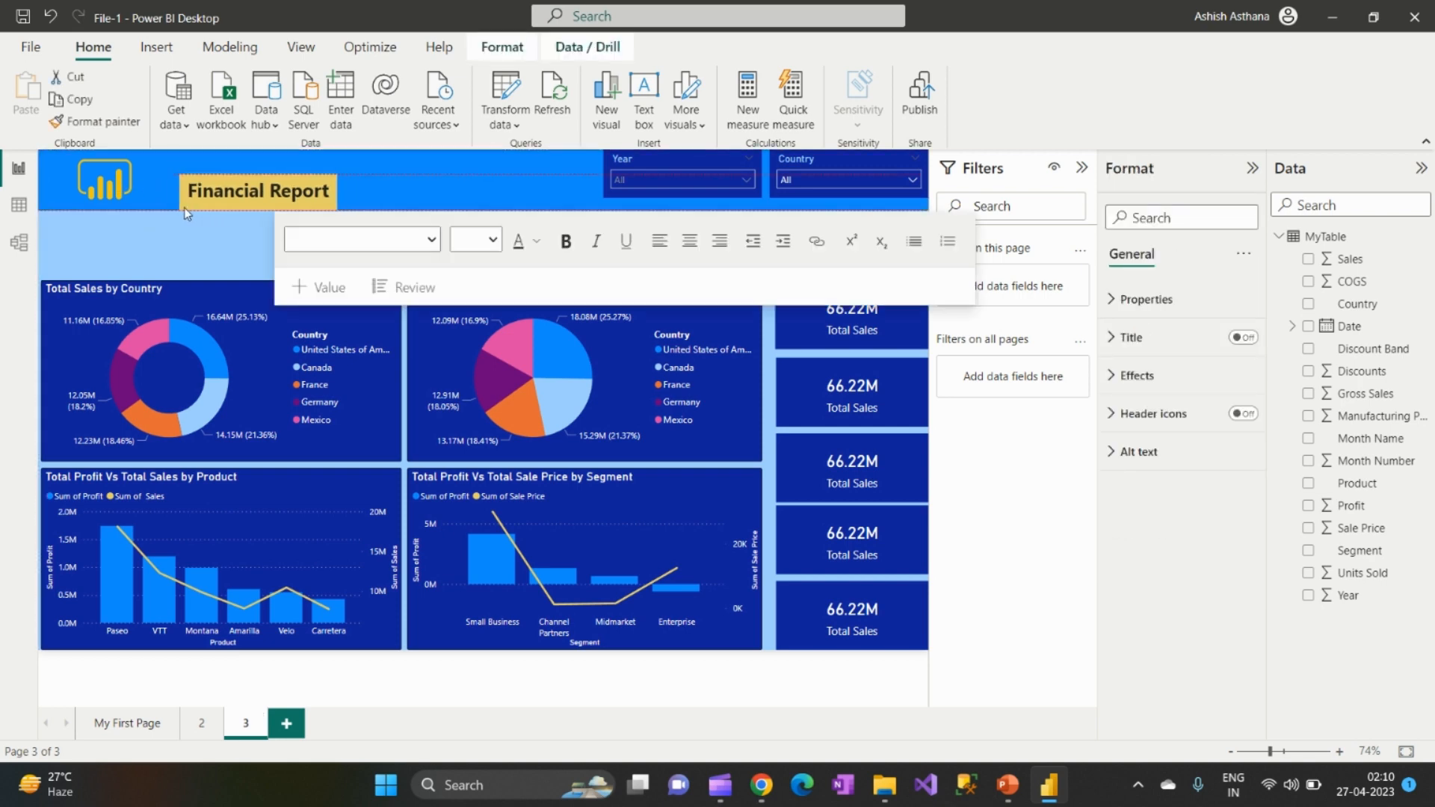
left_click_drag(356, 195, 246, 211)
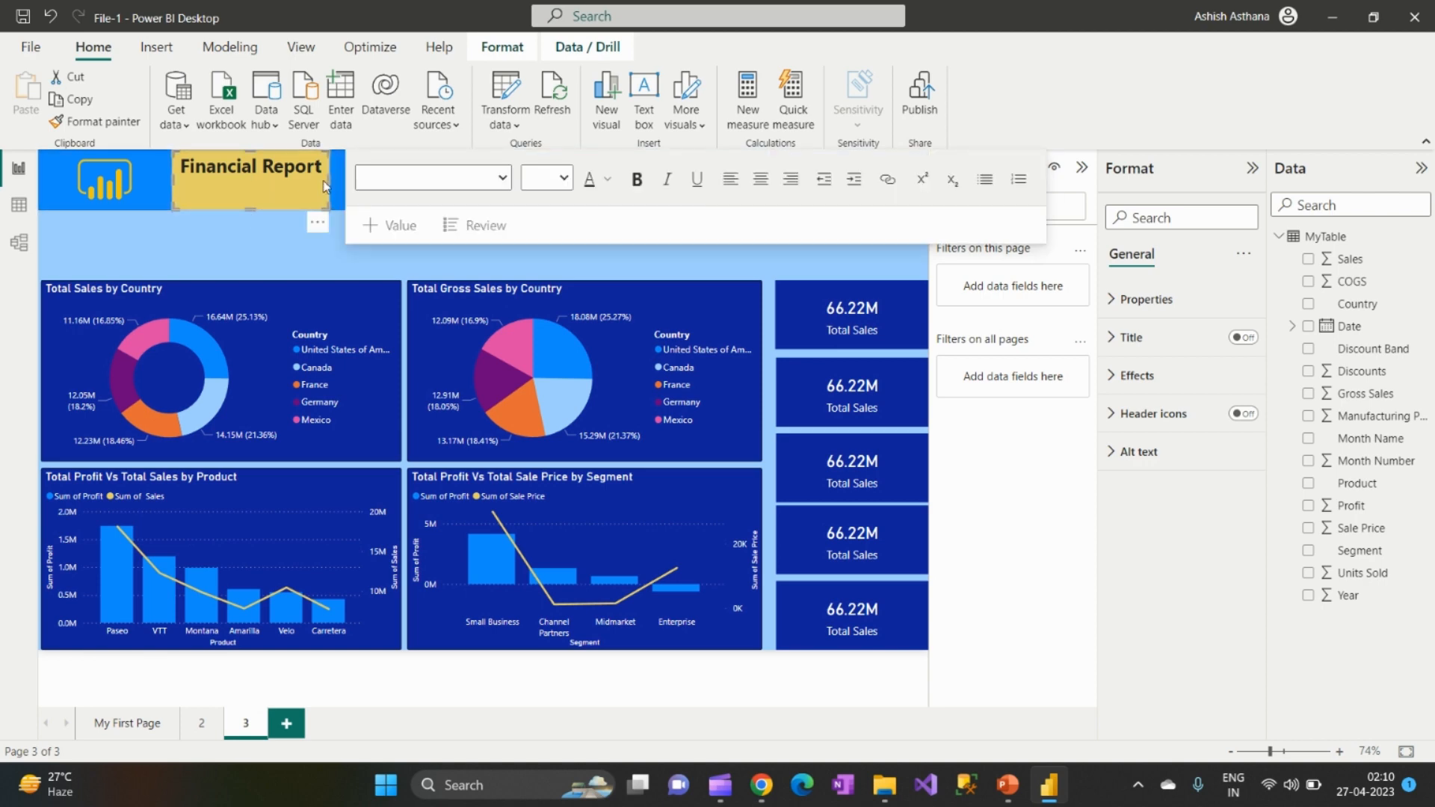
Step: Enlarge page 3's Financial Report title to font size 32 and widen its text box so the title fits on one line
left_click_drag(328, 181, 373, 181)
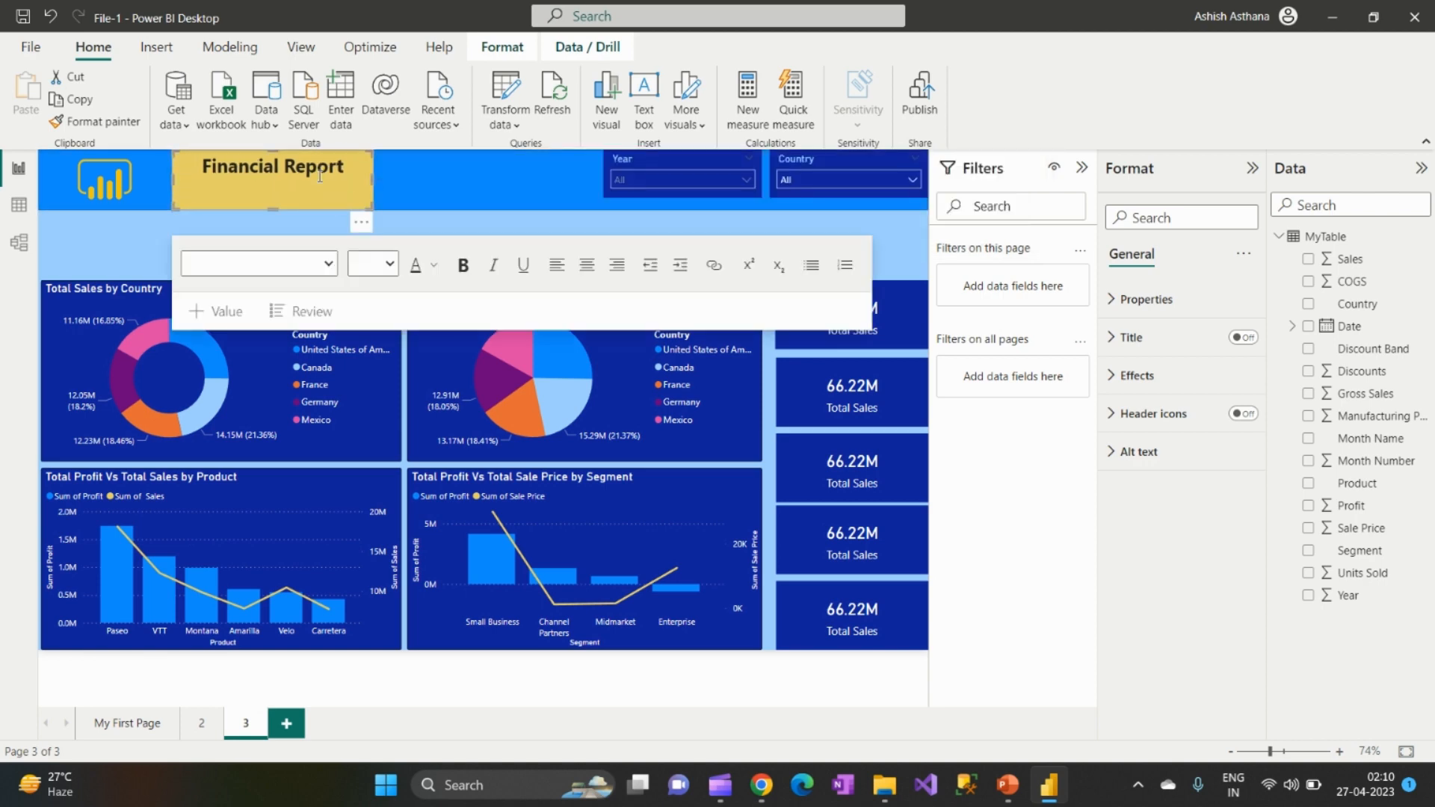
left_click(320, 172)
key("ctrl+a")
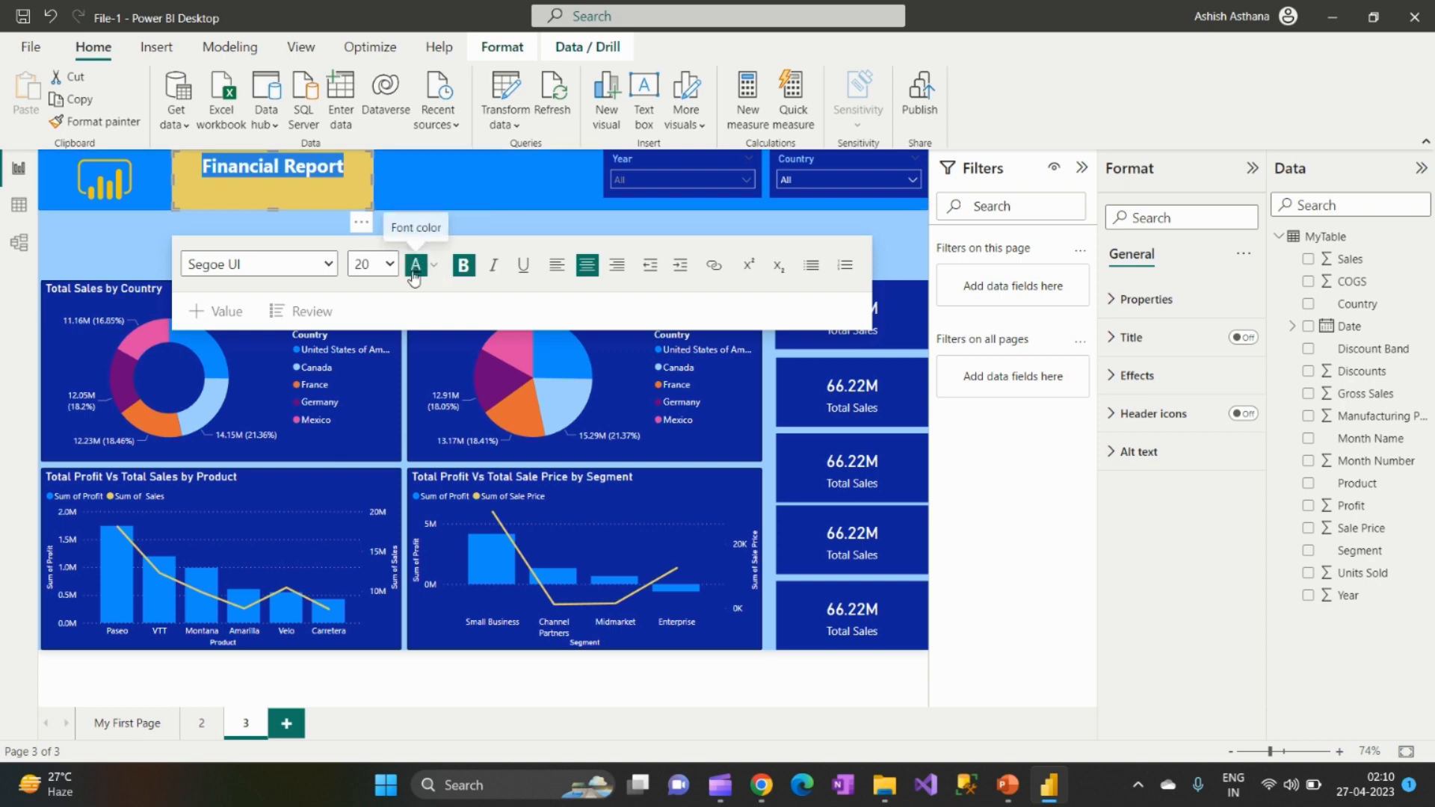
left_click(385, 271)
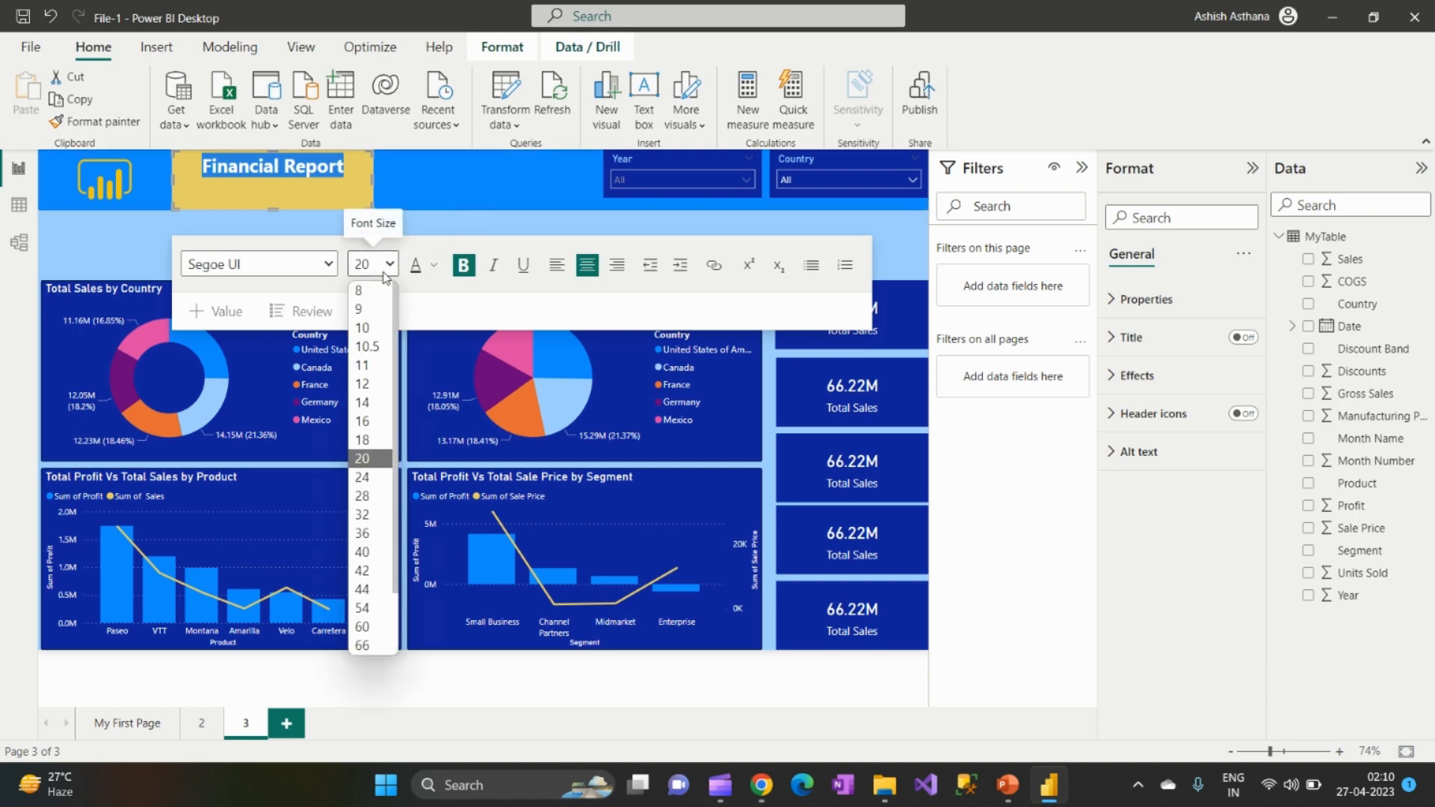
left_click(362, 476)
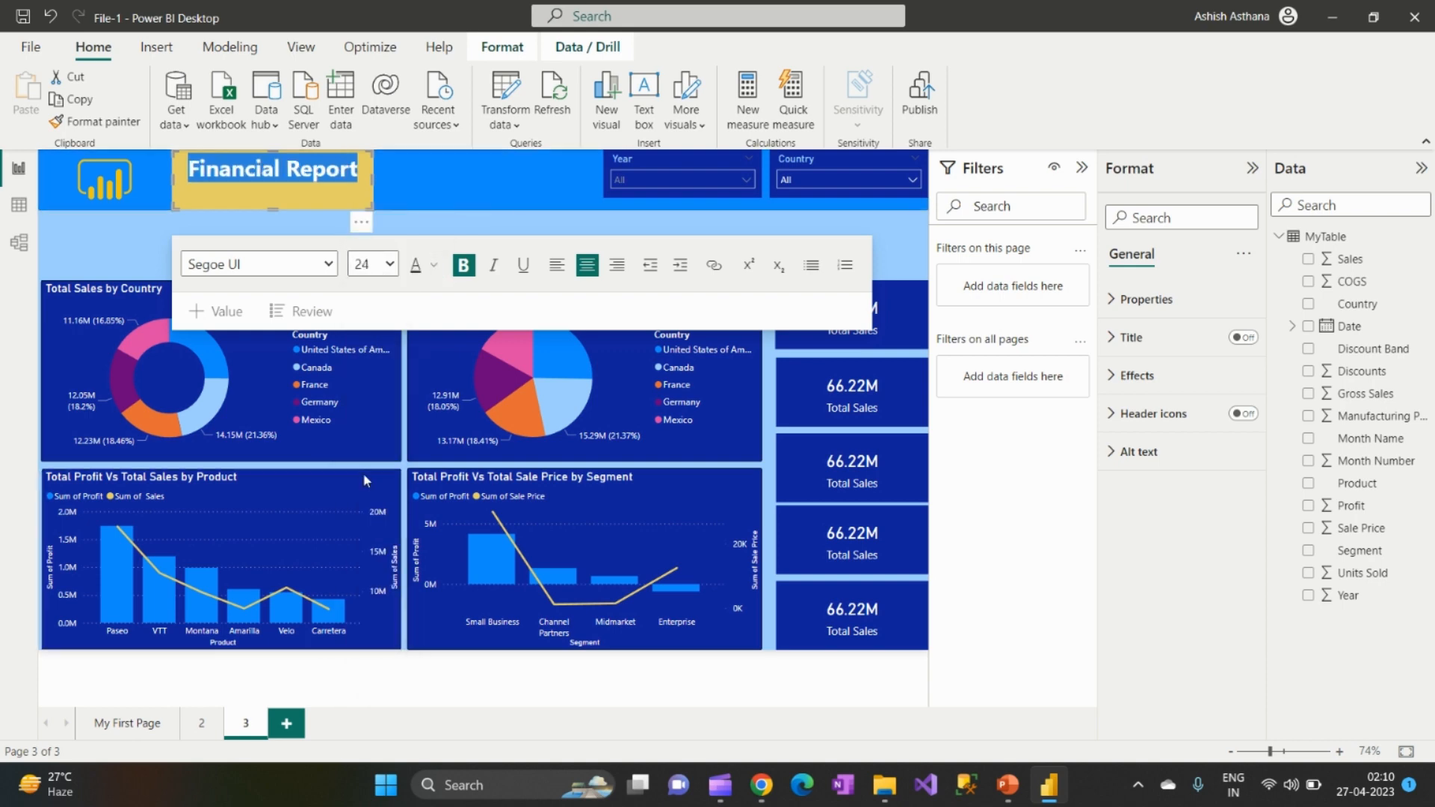
left_click(387, 266)
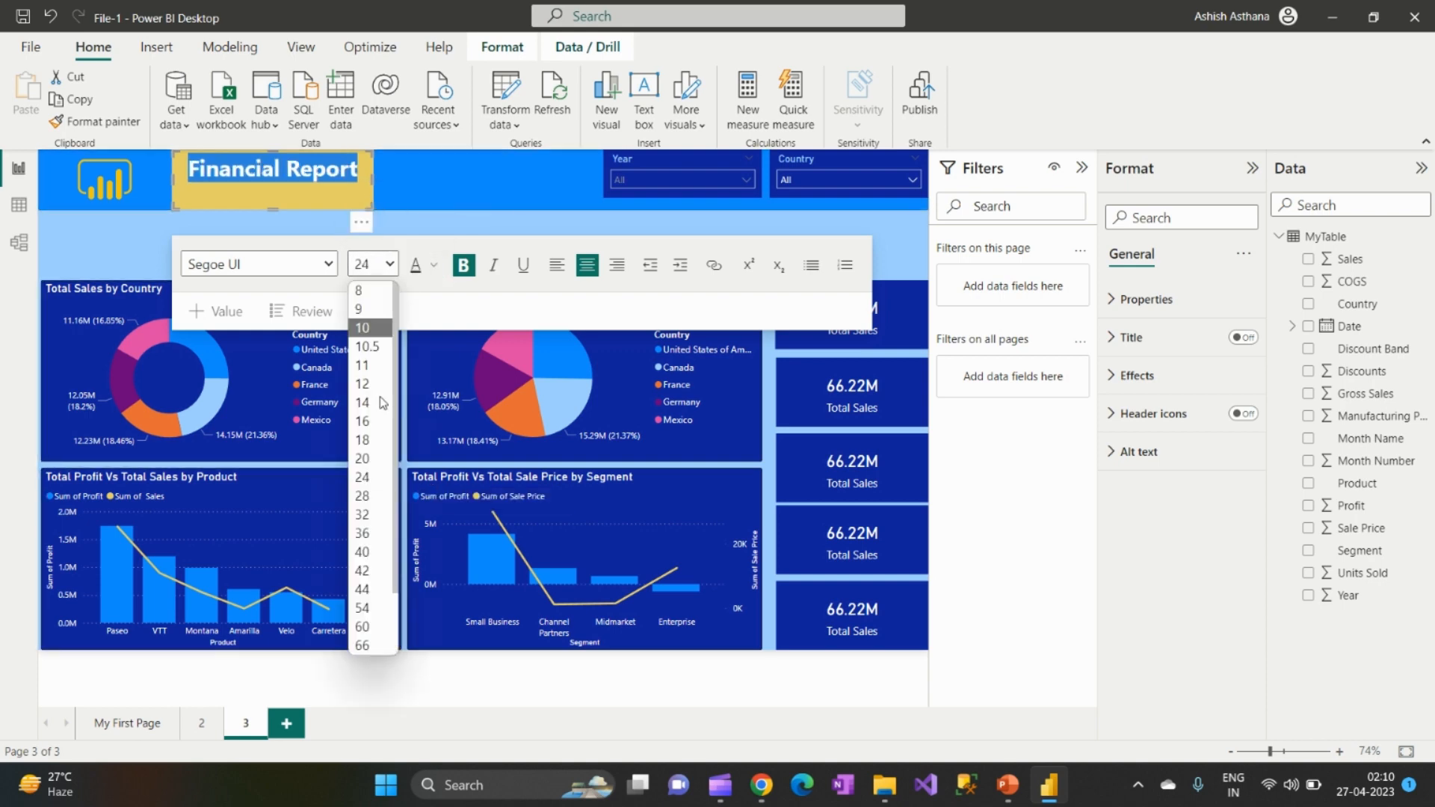
left_click(371, 515)
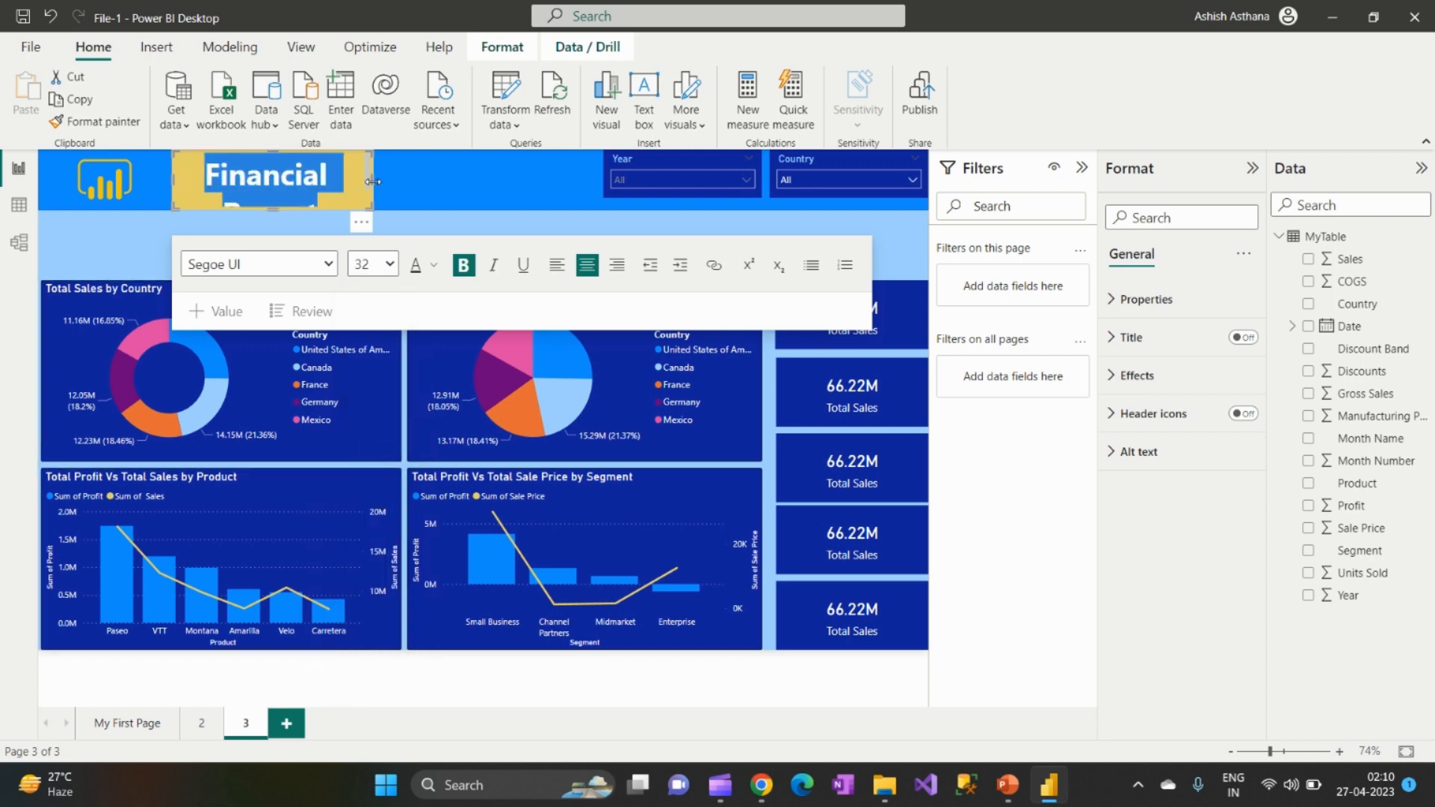
left_click_drag(369, 186, 442, 170)
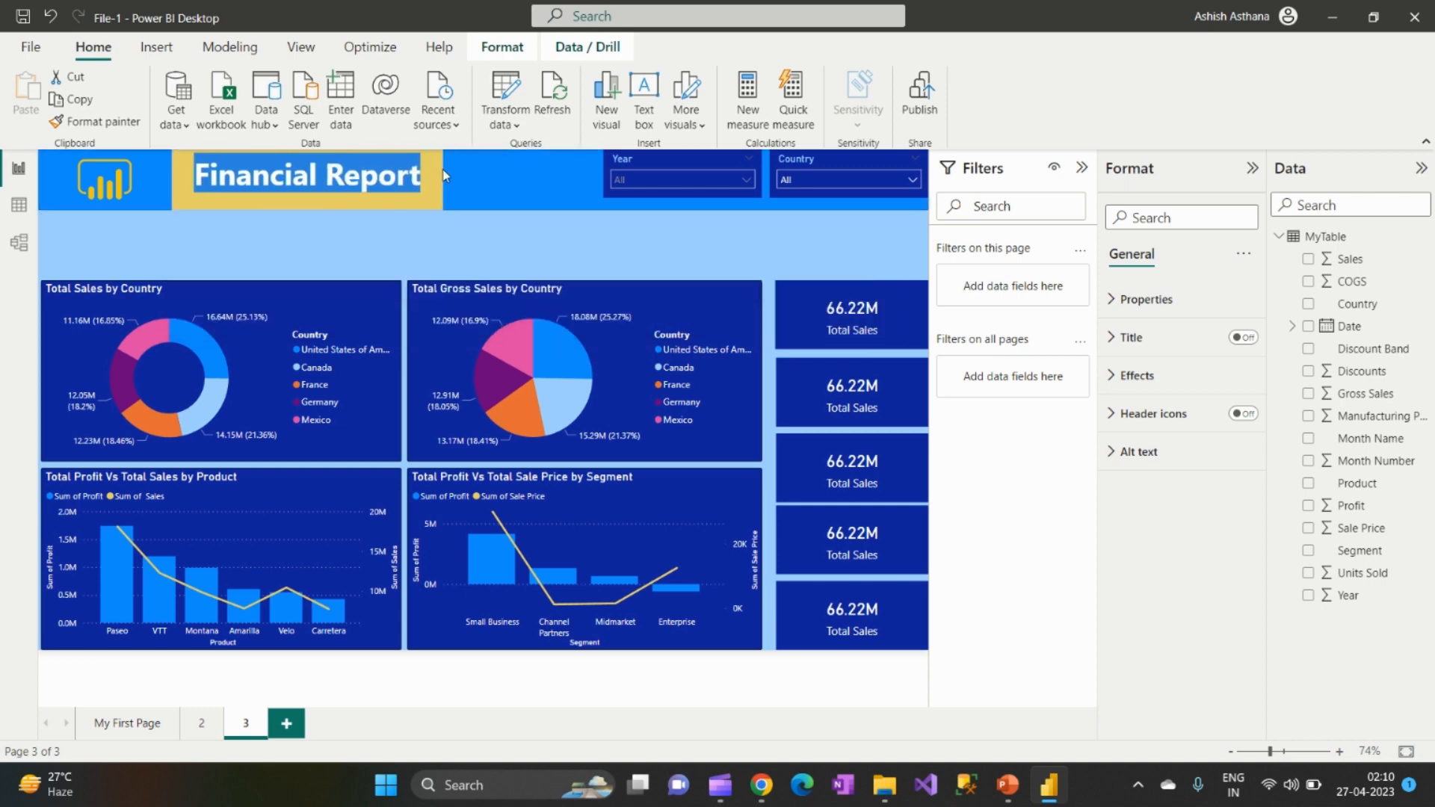
left_click(473, 230)
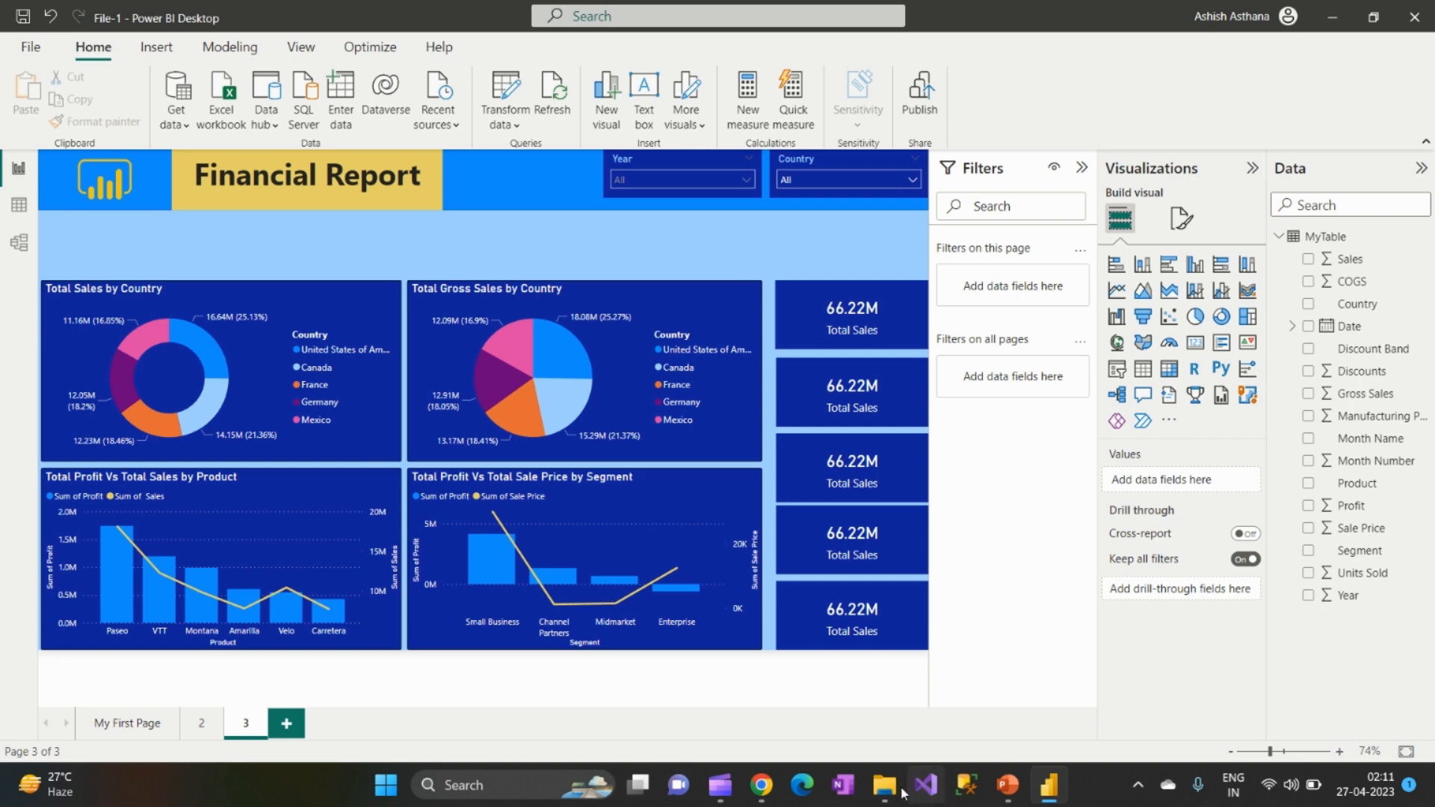
mouse_move(720, 785)
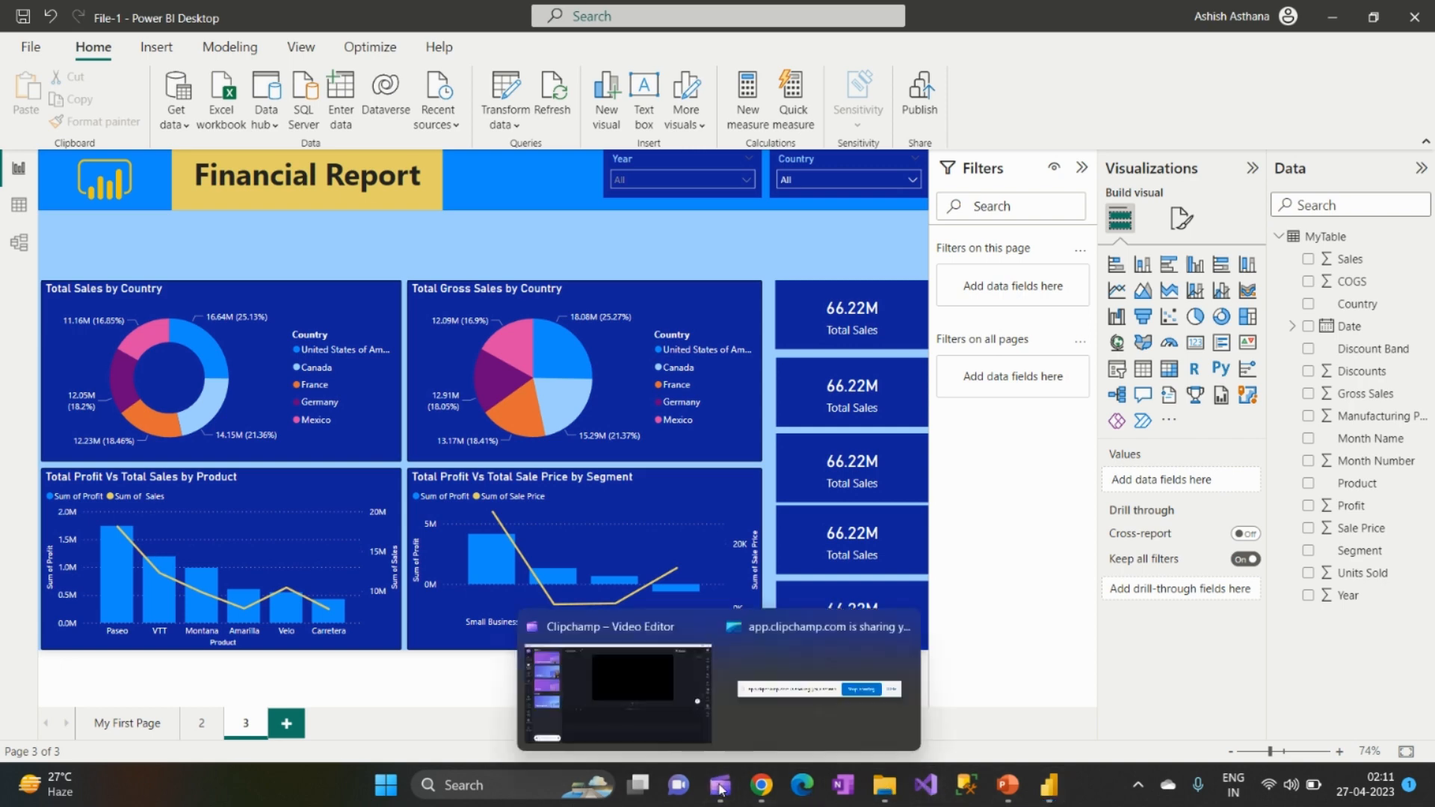